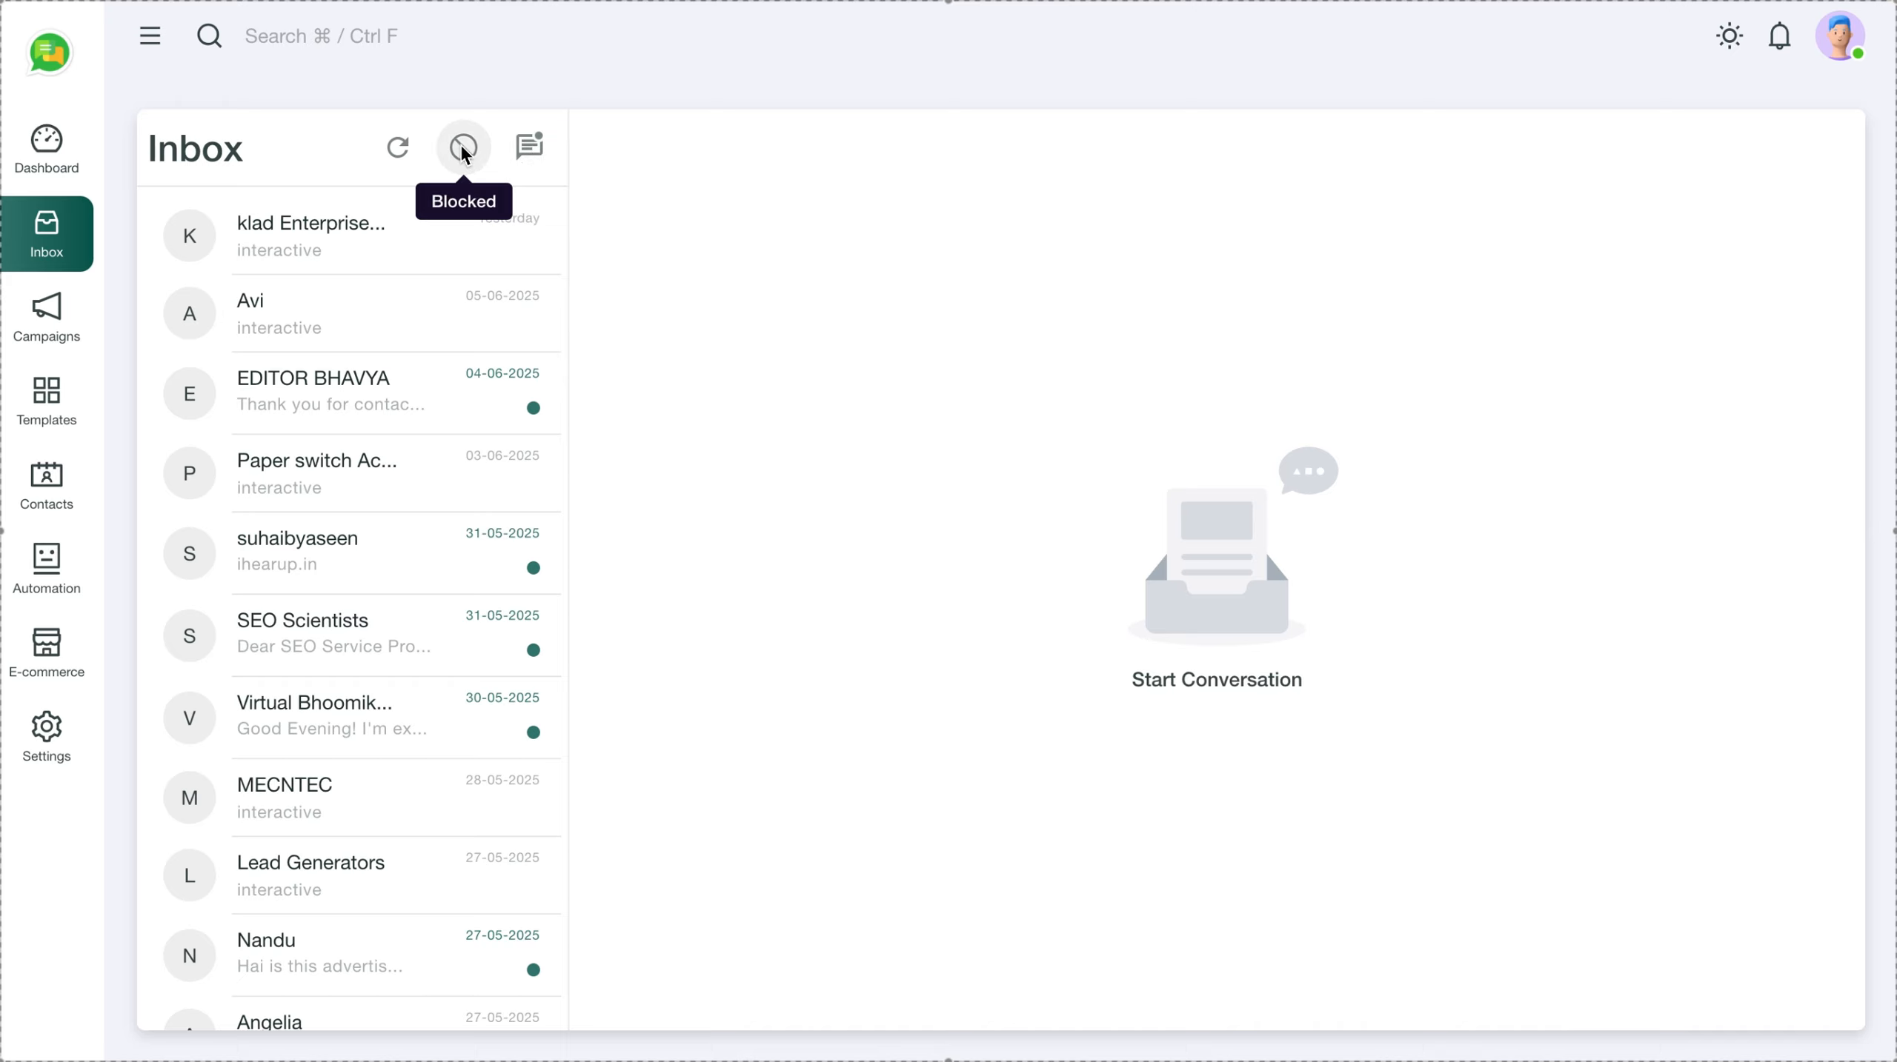
Refresh the inbox, browse Contacts and Campaigns, and show the Add New Customers options
left_click(397, 149)
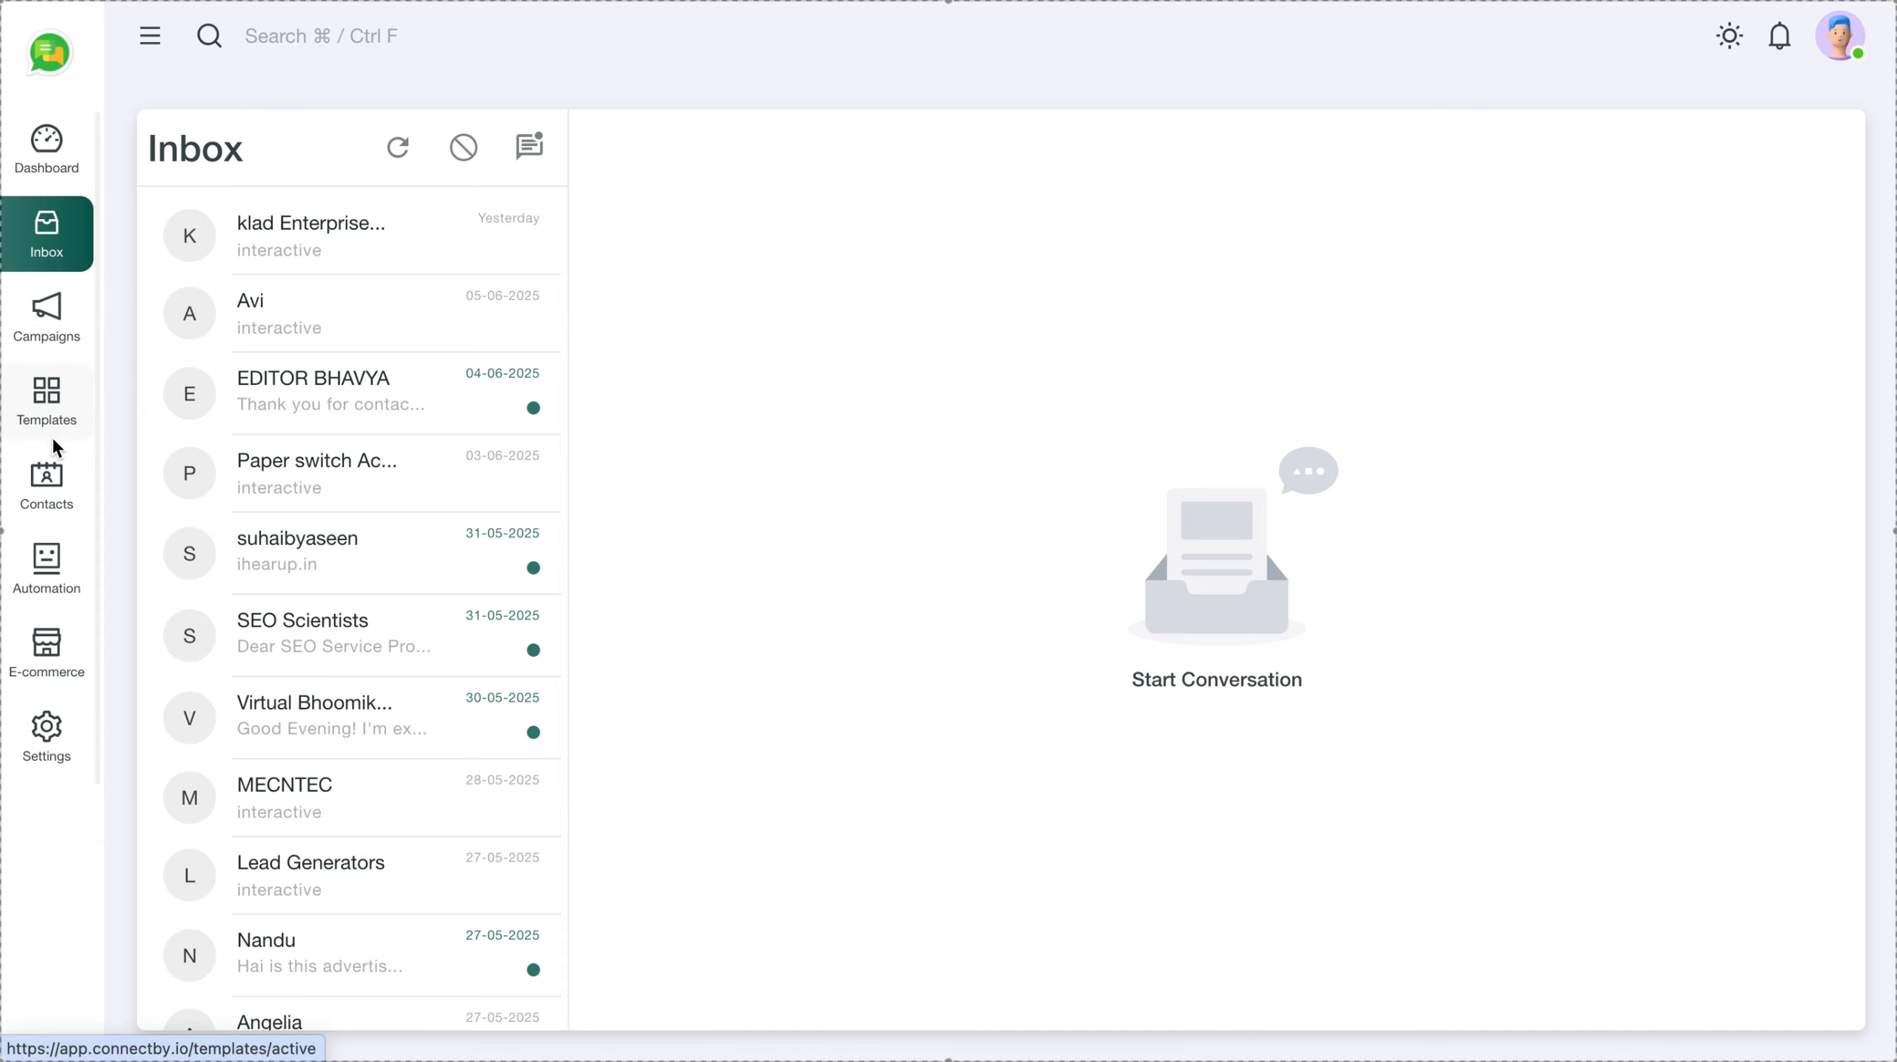
left_click(51, 495)
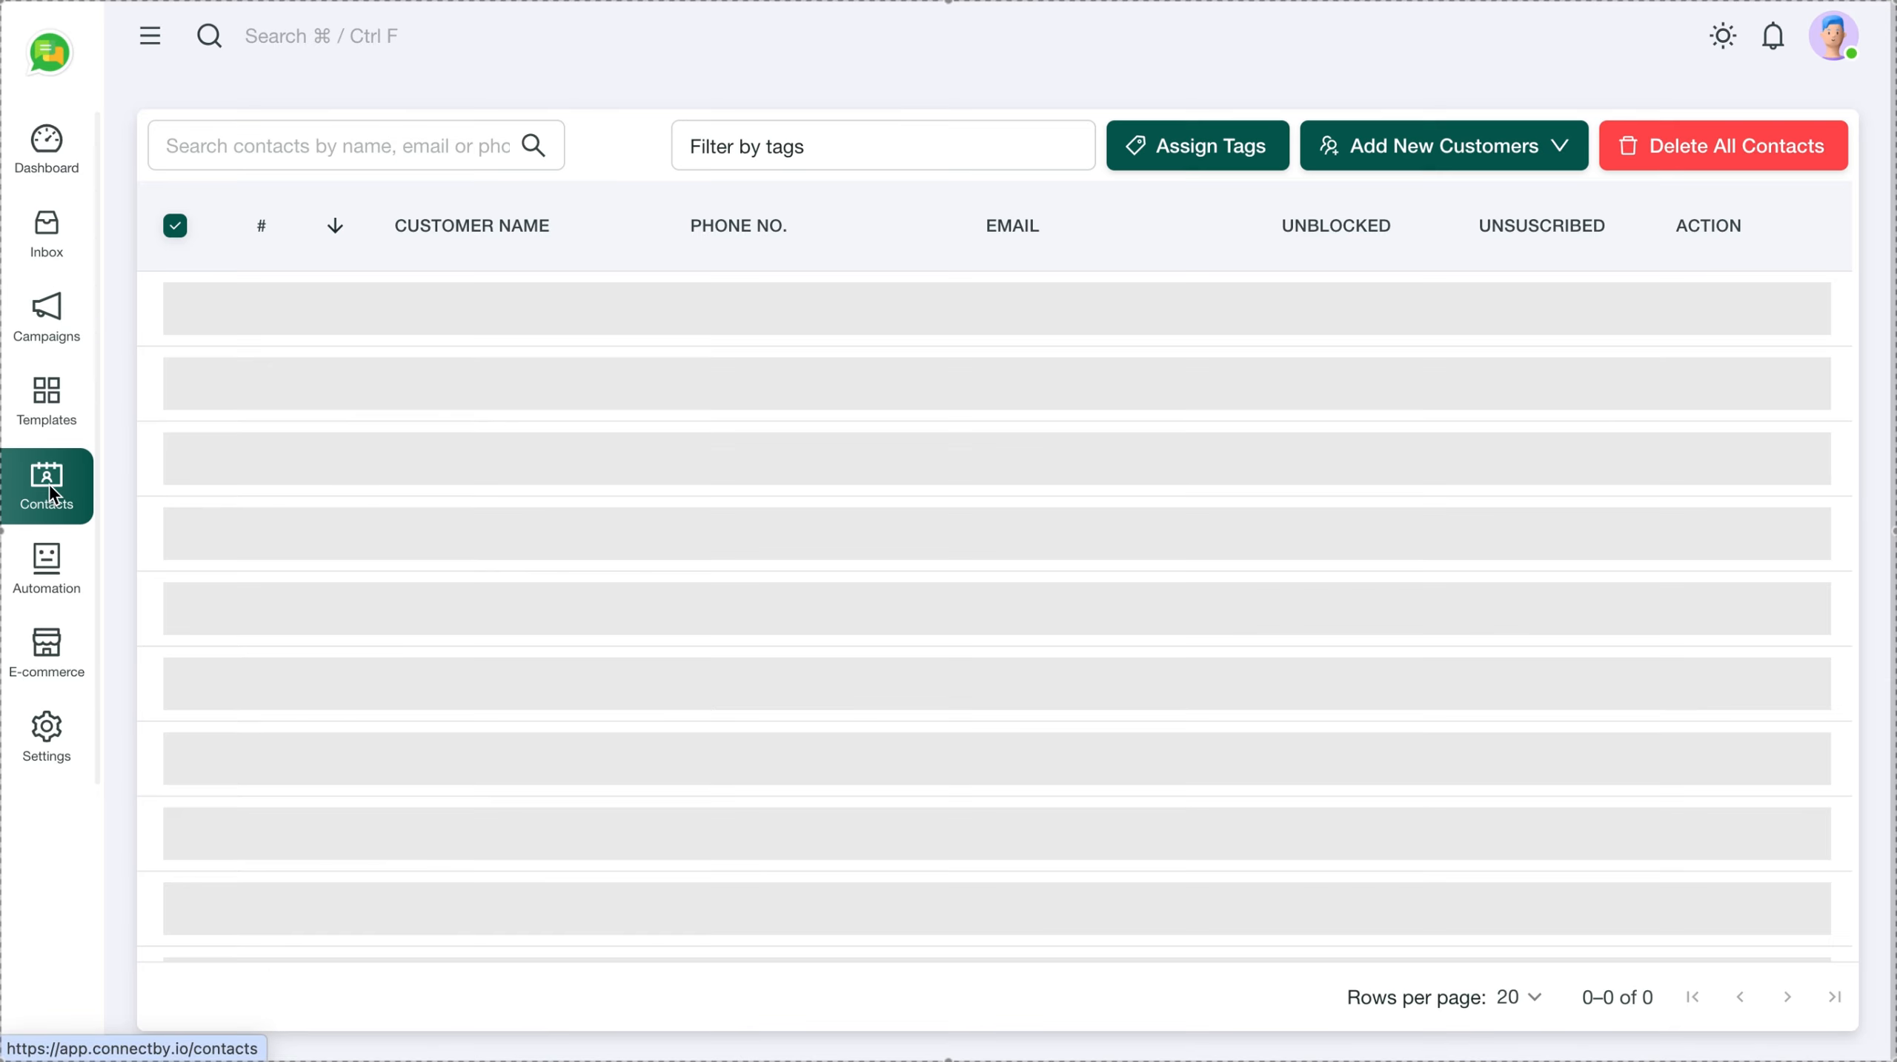
left_click(59, 329)
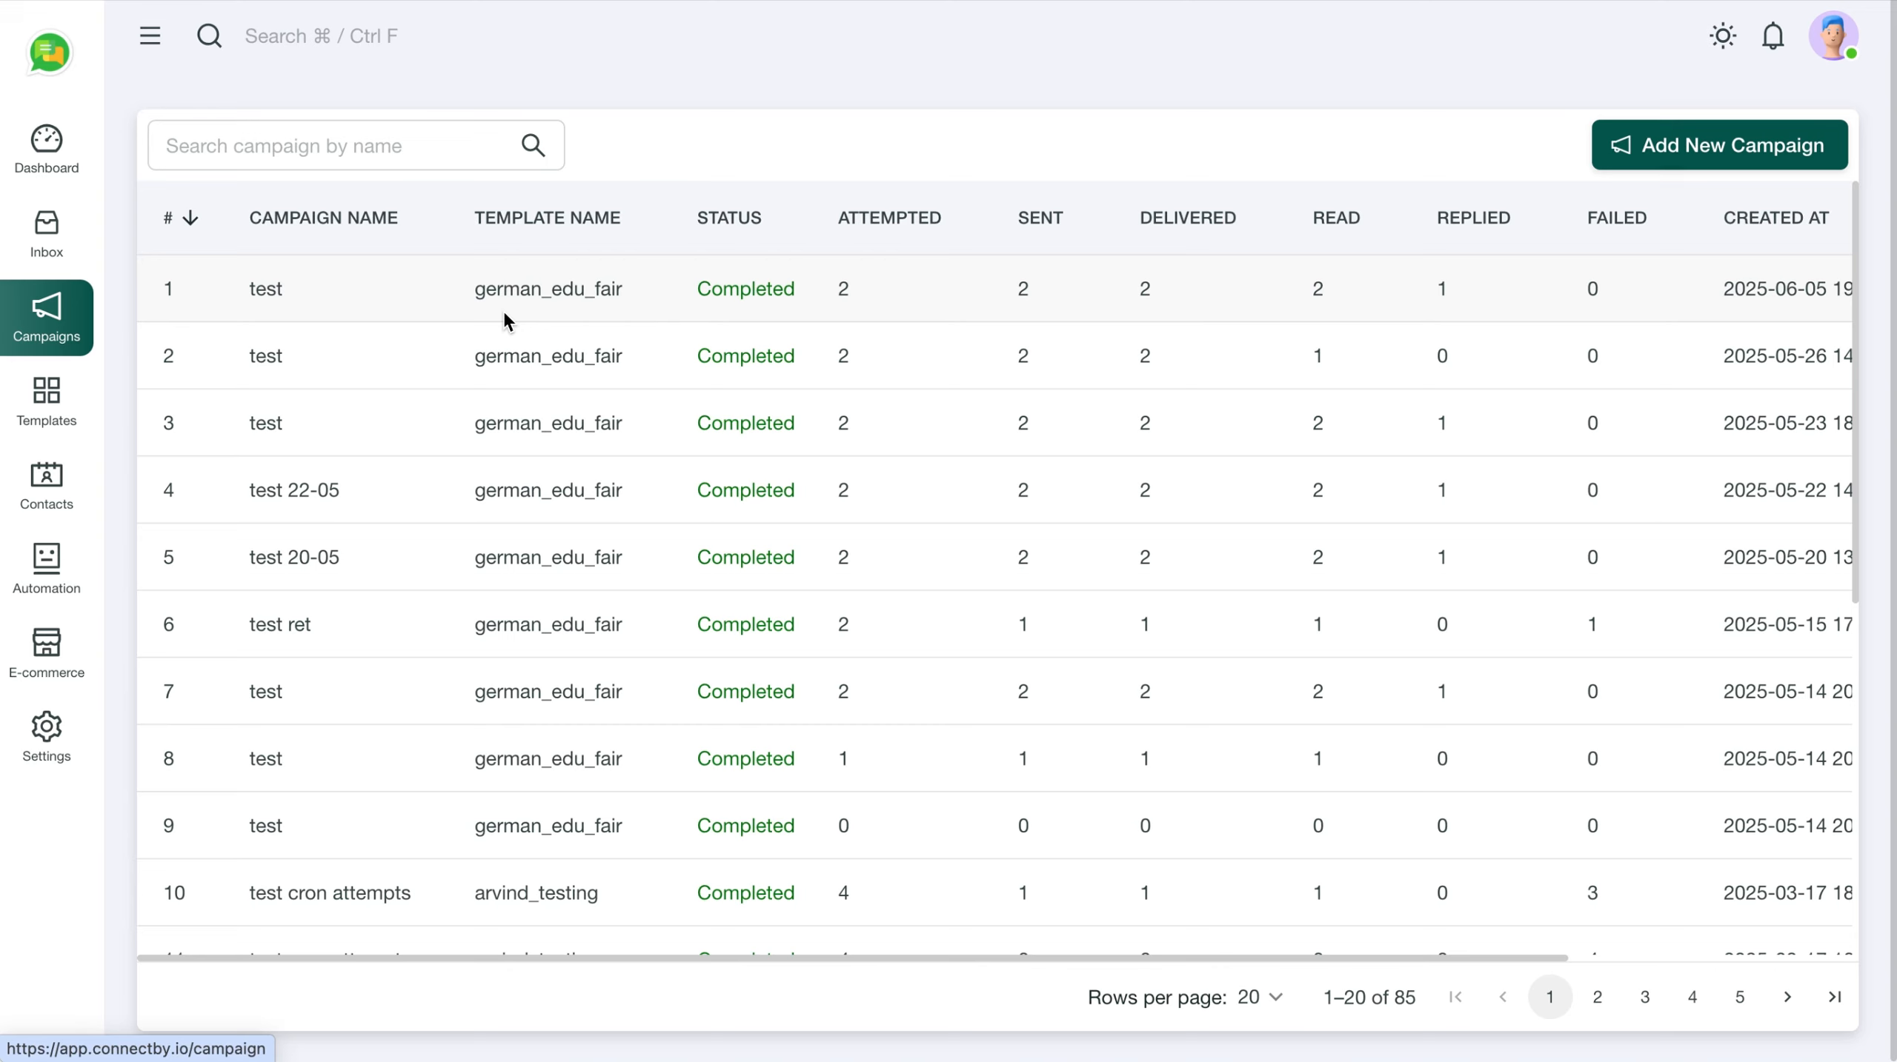
left_click(65, 503)
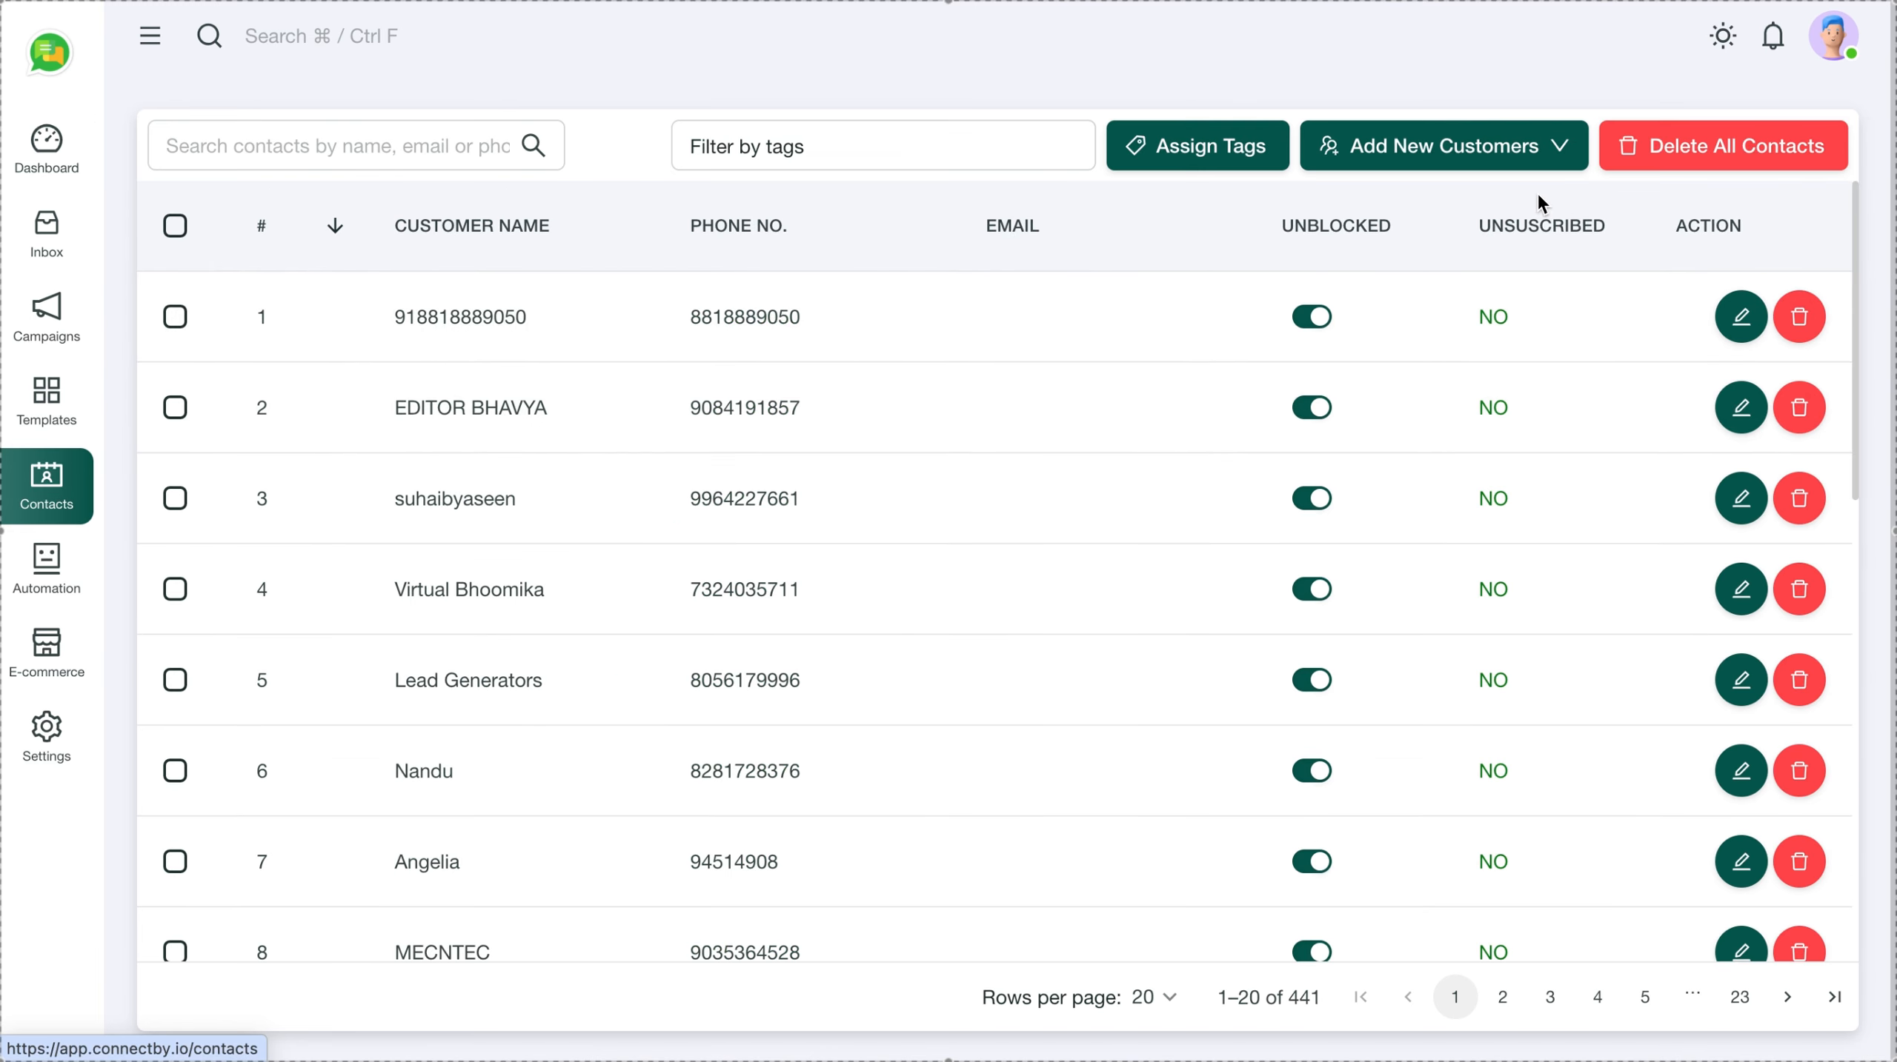
left_click(1550, 148)
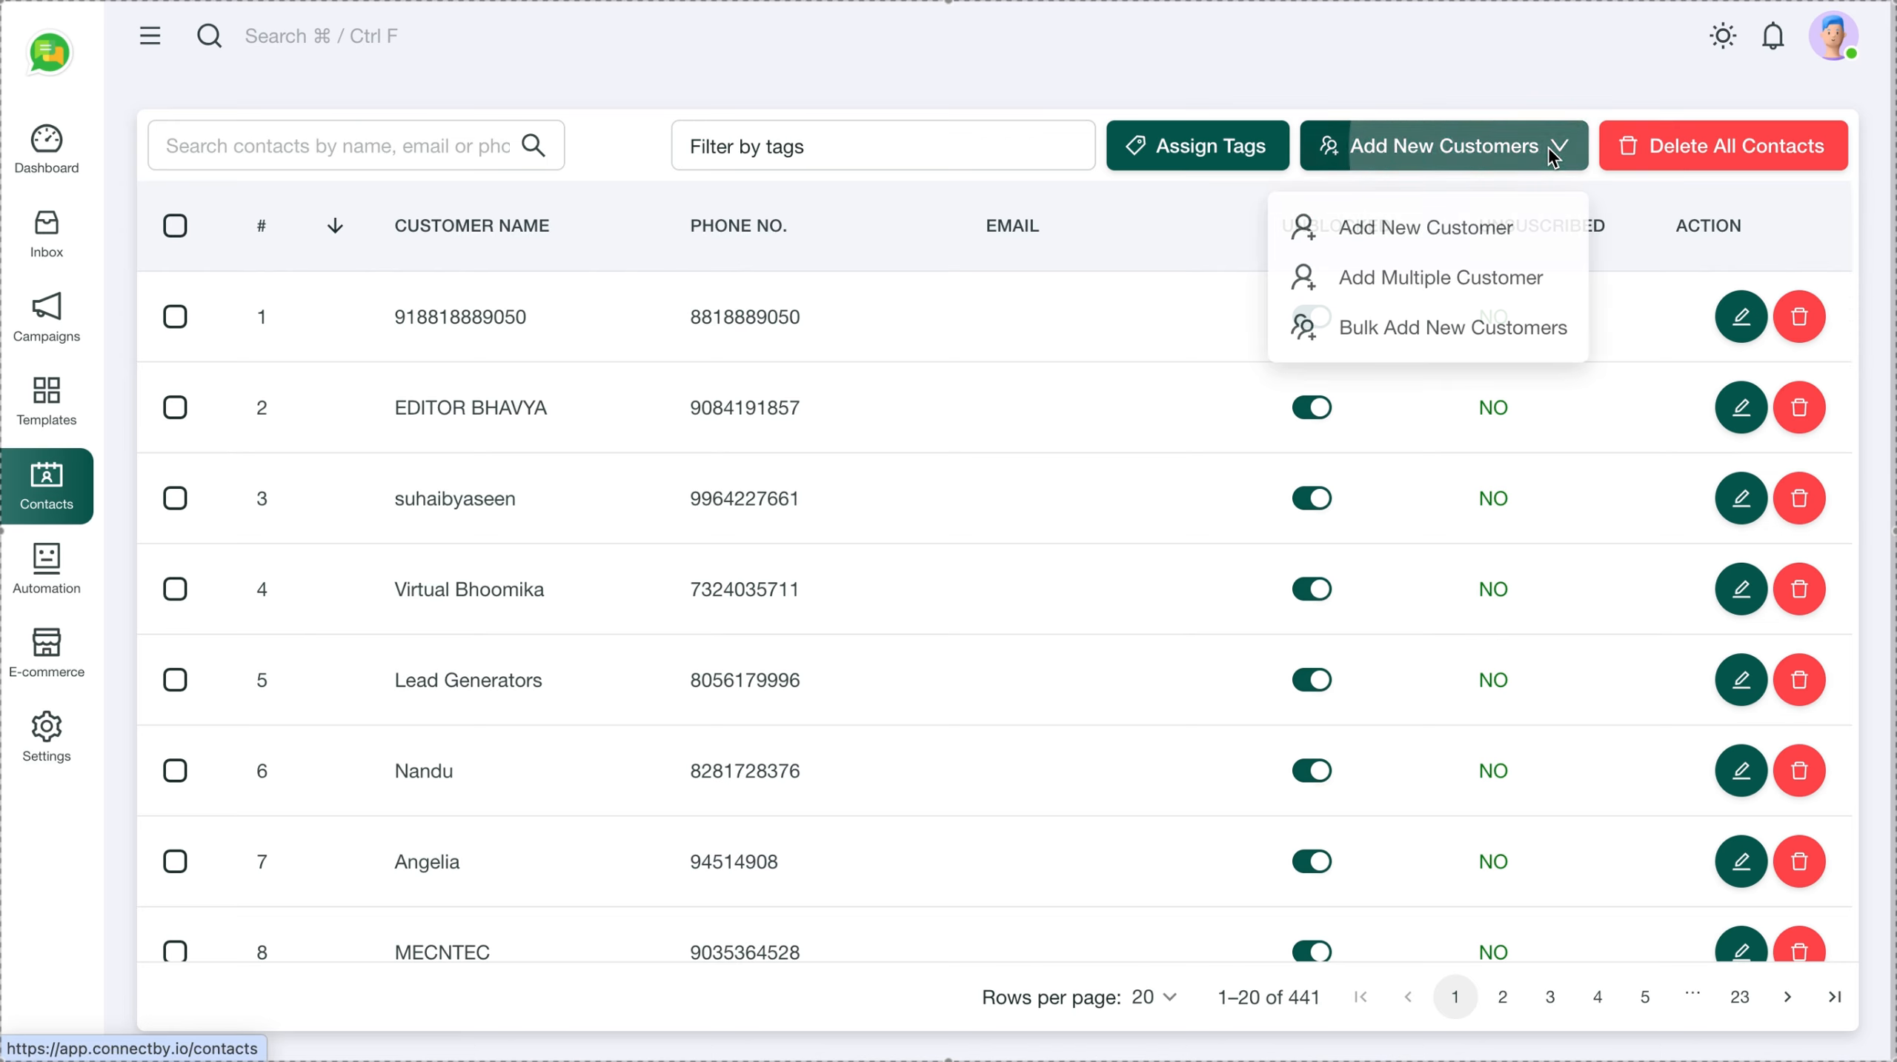
Start a single new customer tagged New Enquiry and enter the customer's name
left_click(1396, 232)
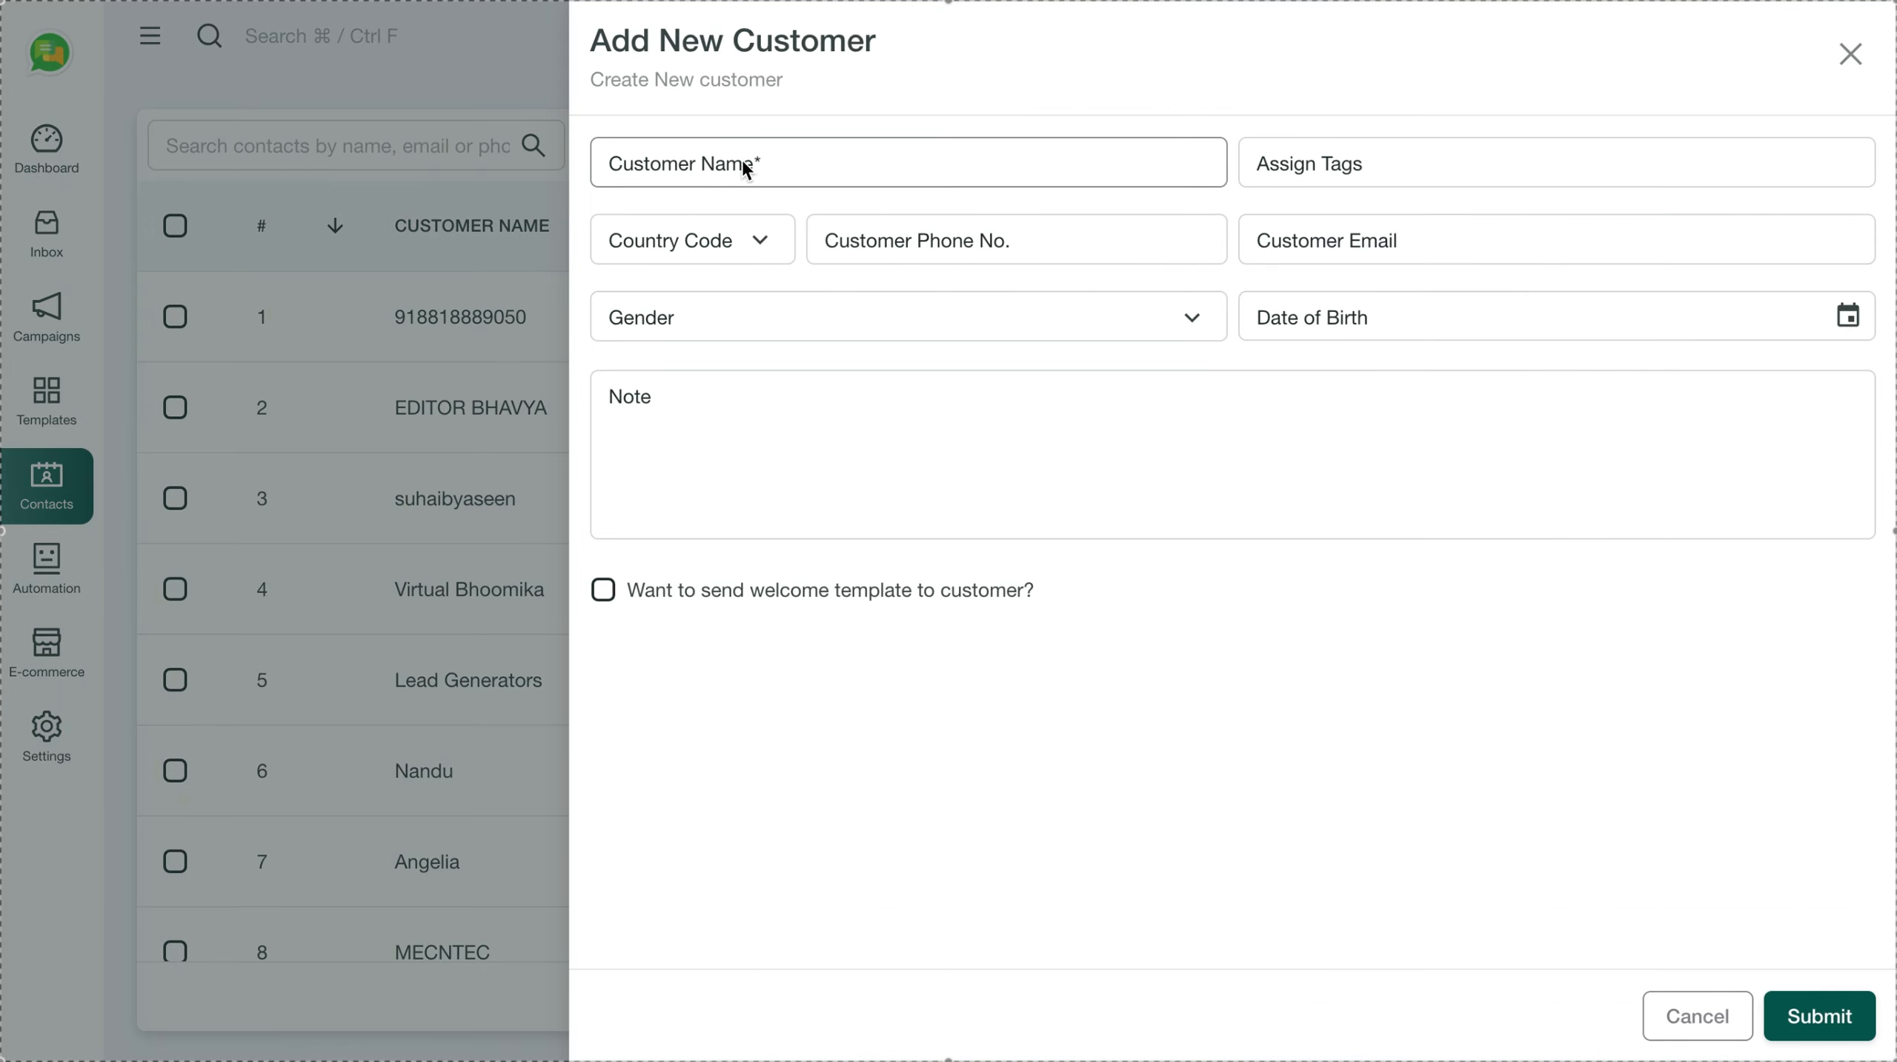
left_click(1320, 166)
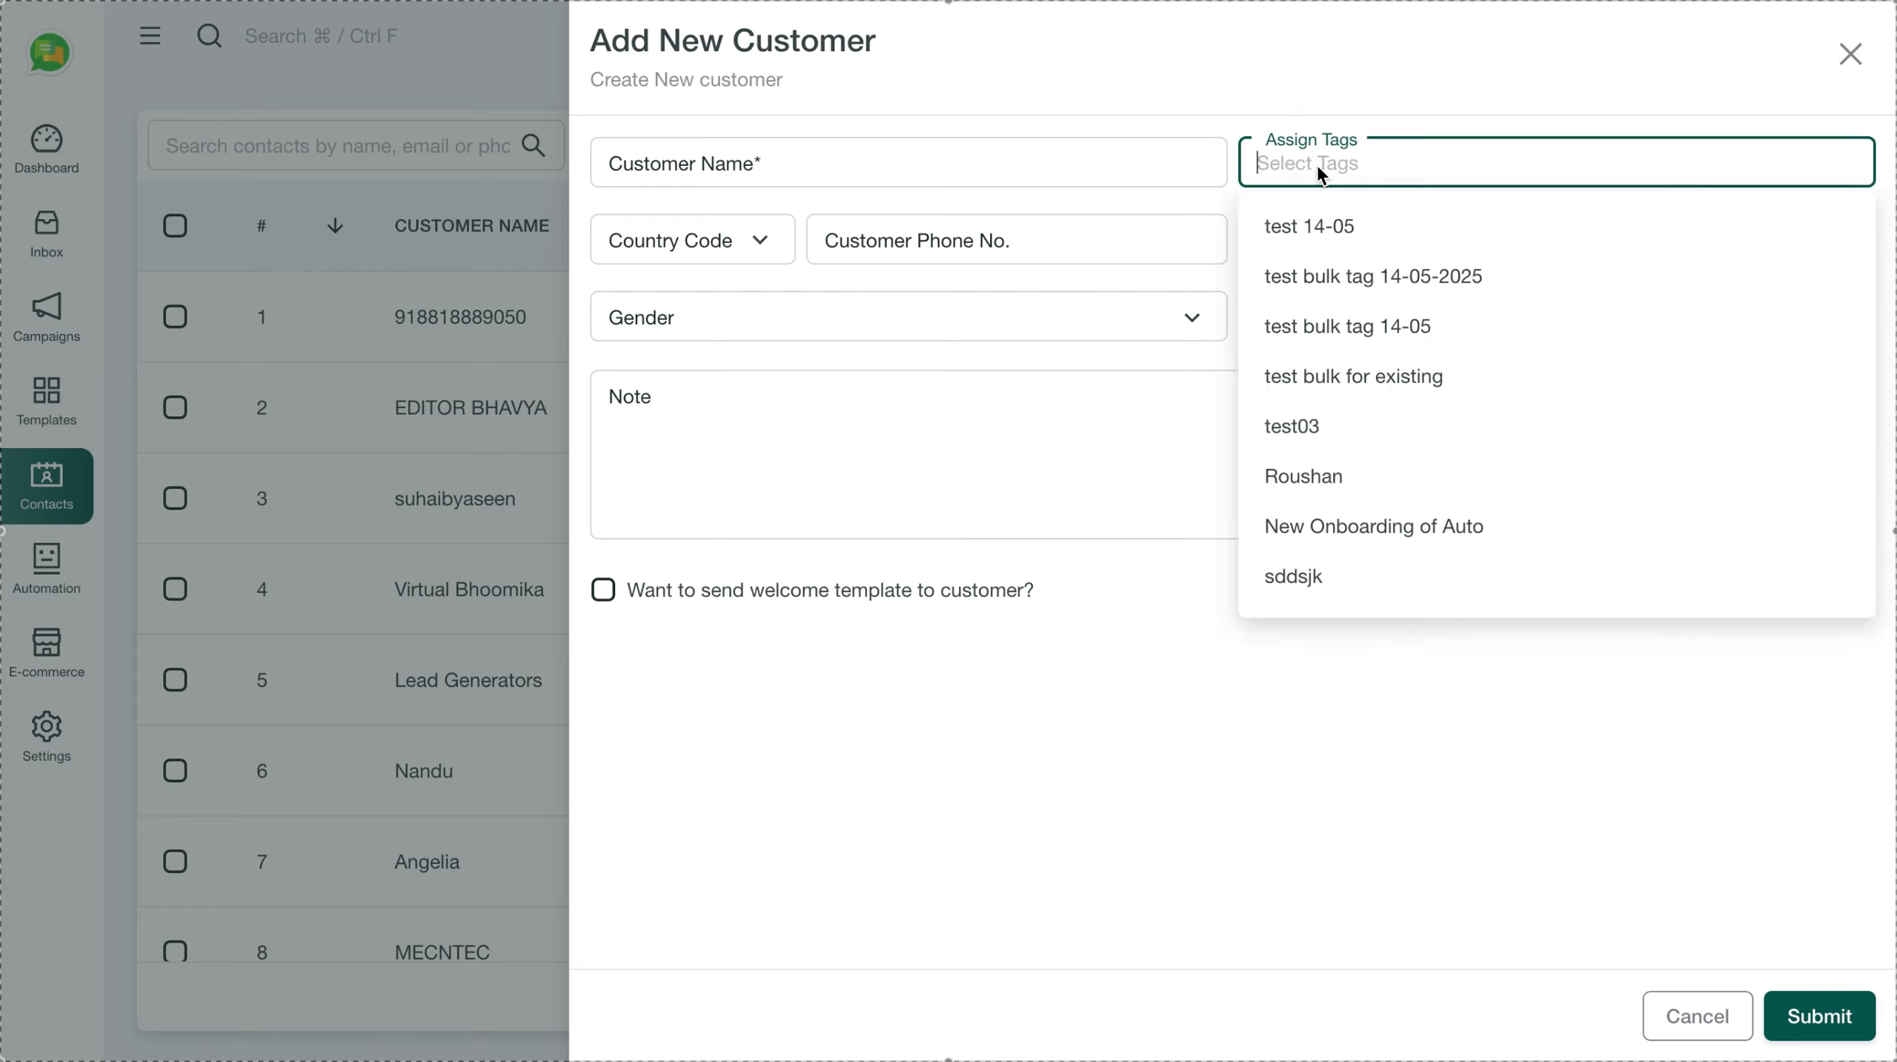
left_click(1319, 168)
type("New")
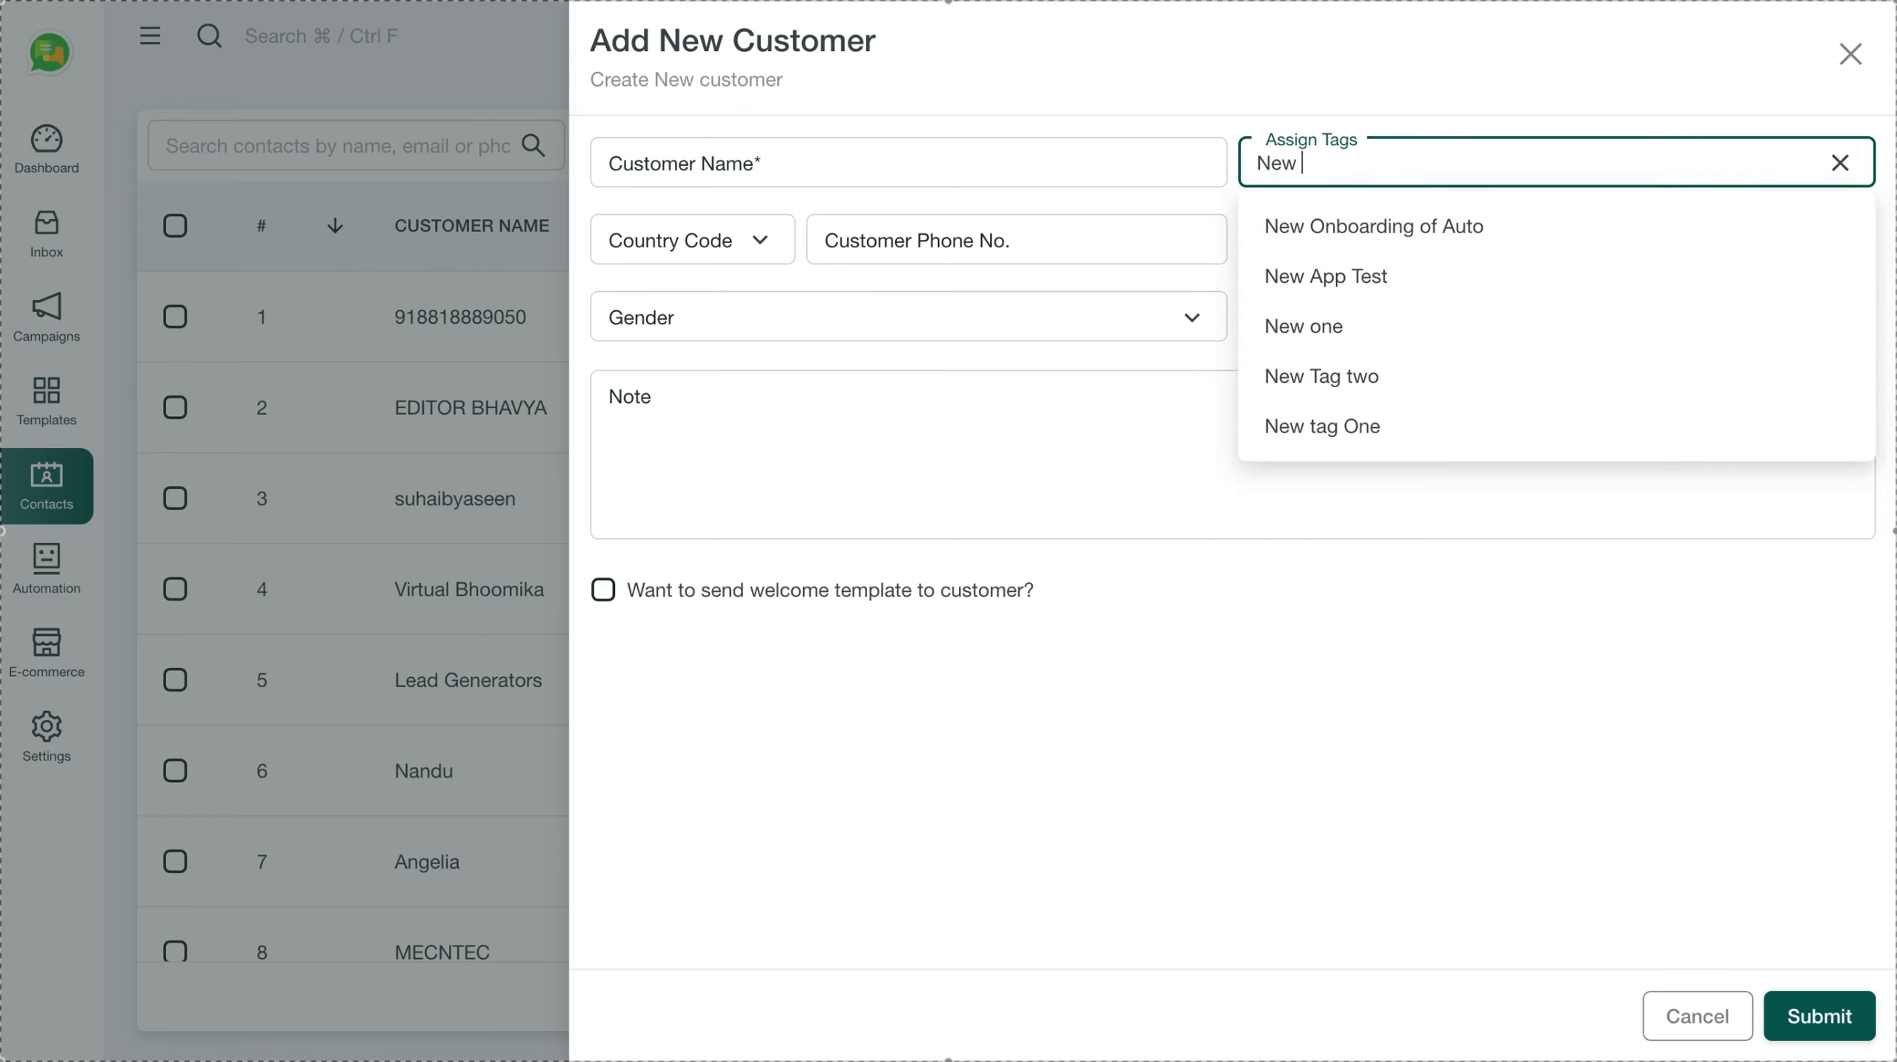
type(" Enqu")
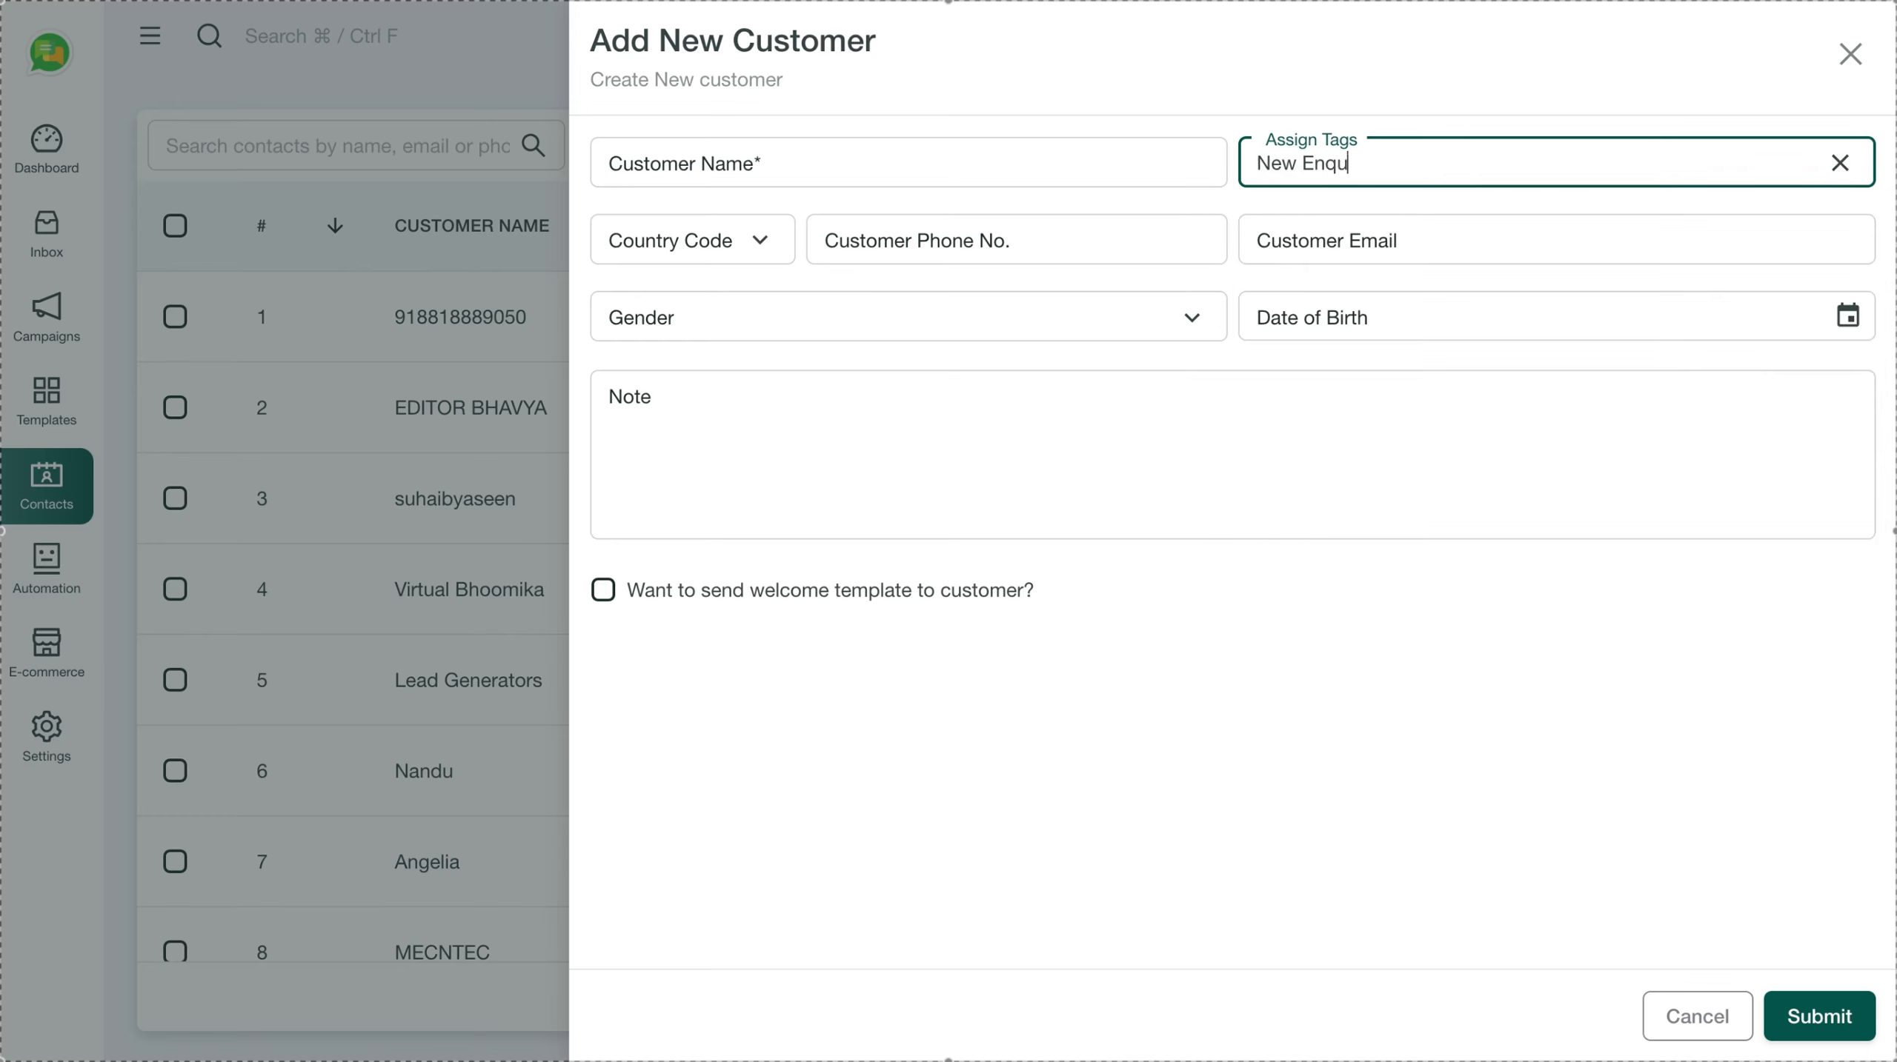
type("iry")
key("Return")
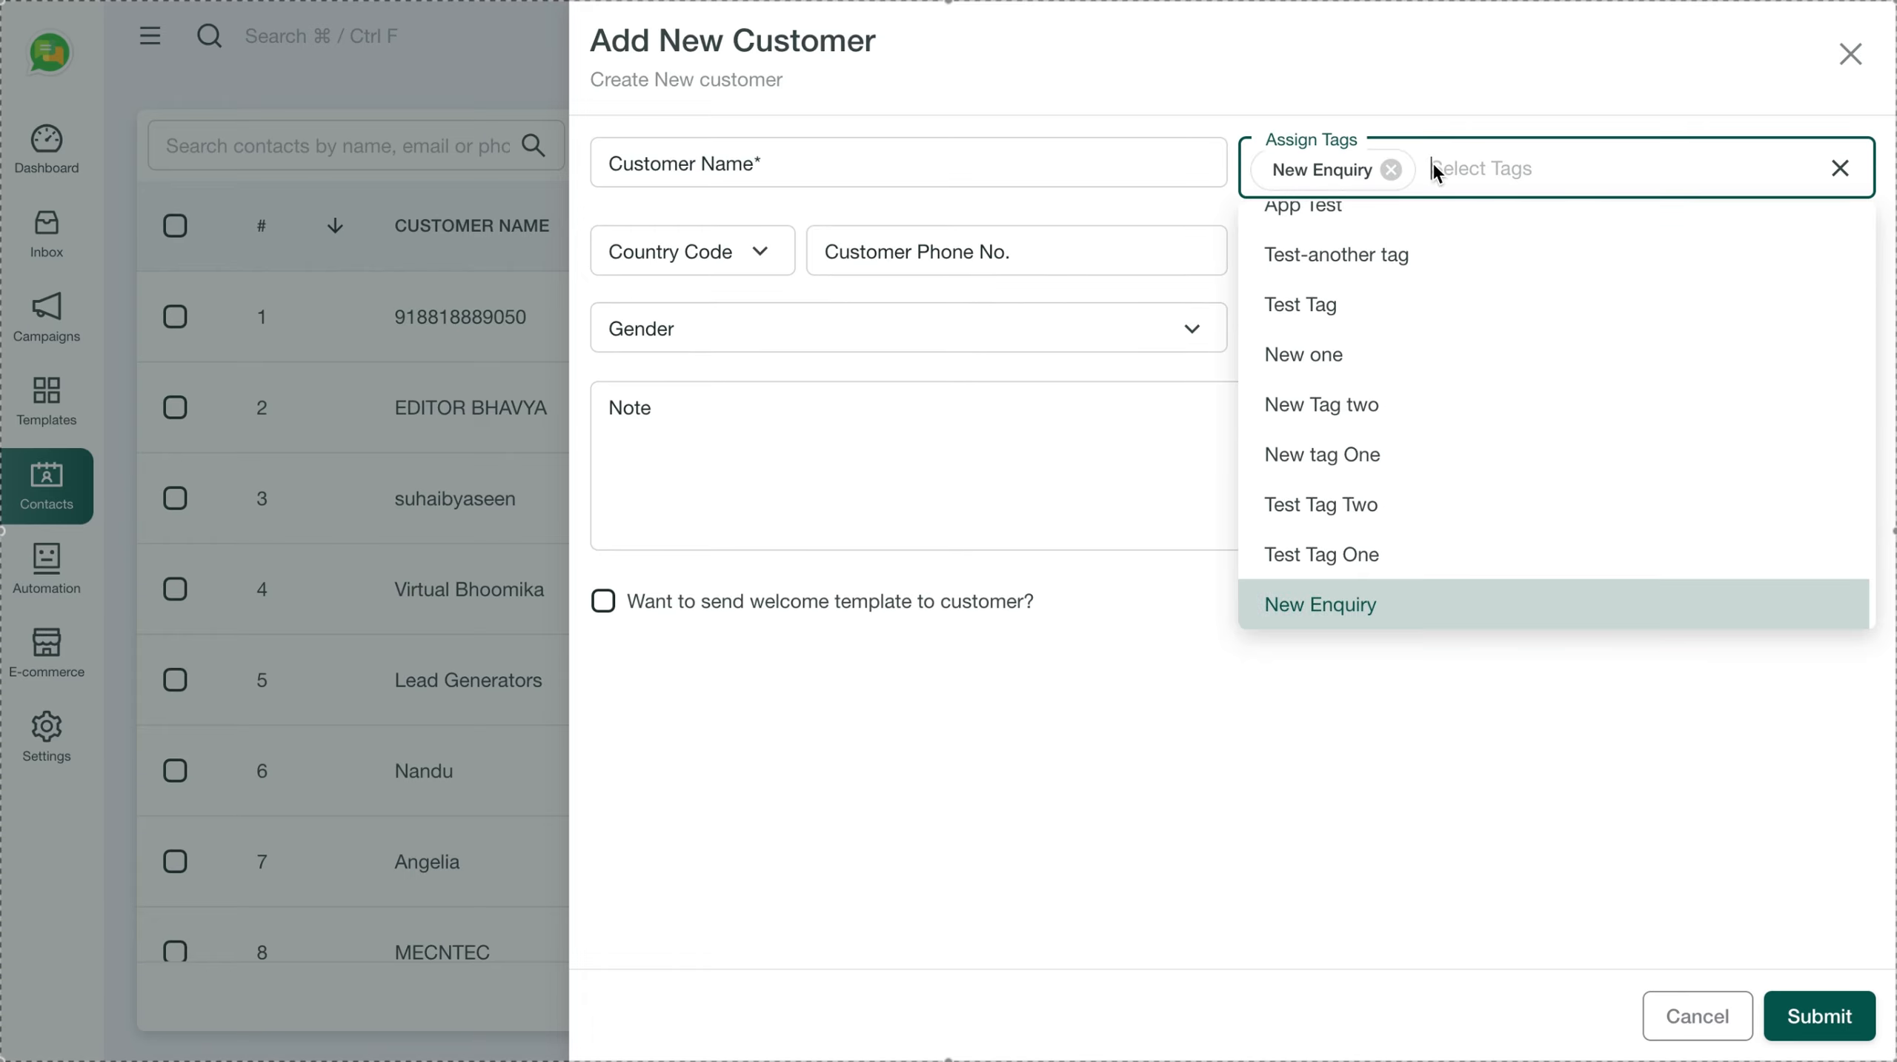
left_click(982, 182)
type("Arvind")
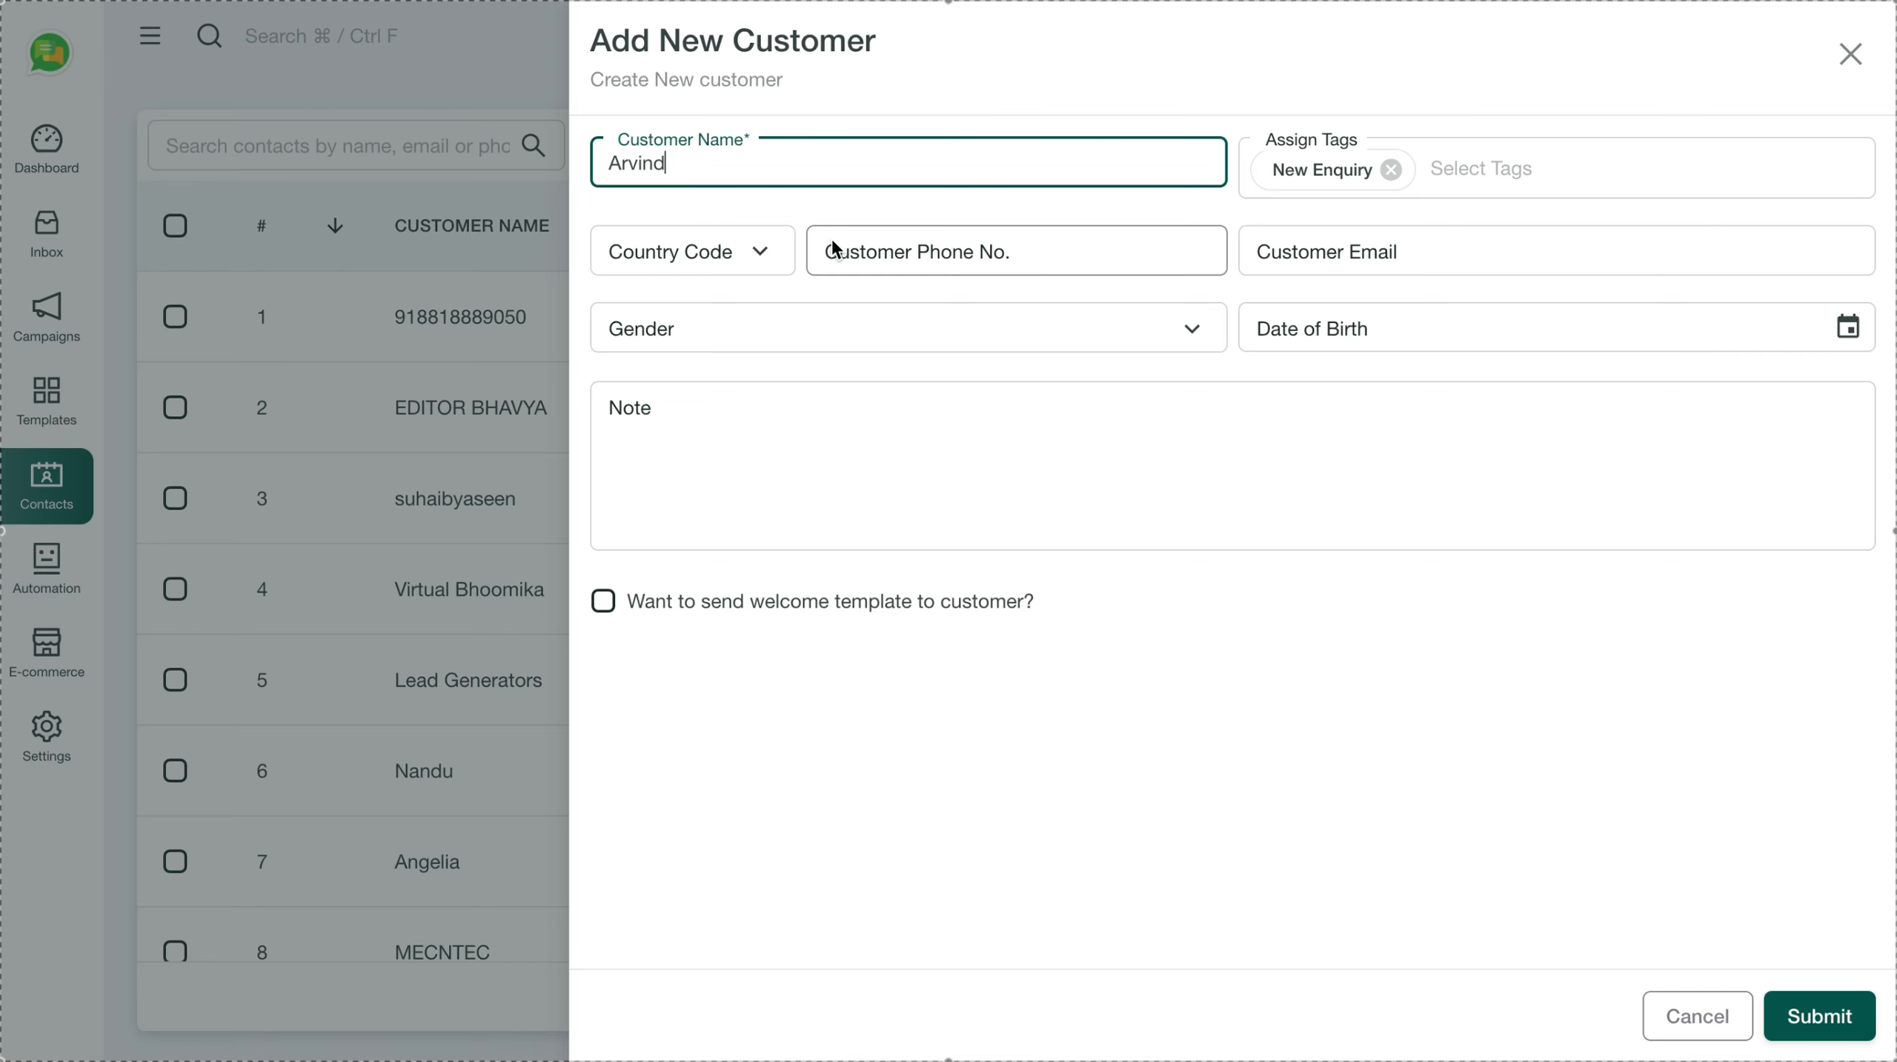
Choose the +65 Singapore country code, enter the phone number, and submit the customer
left_click(746, 262)
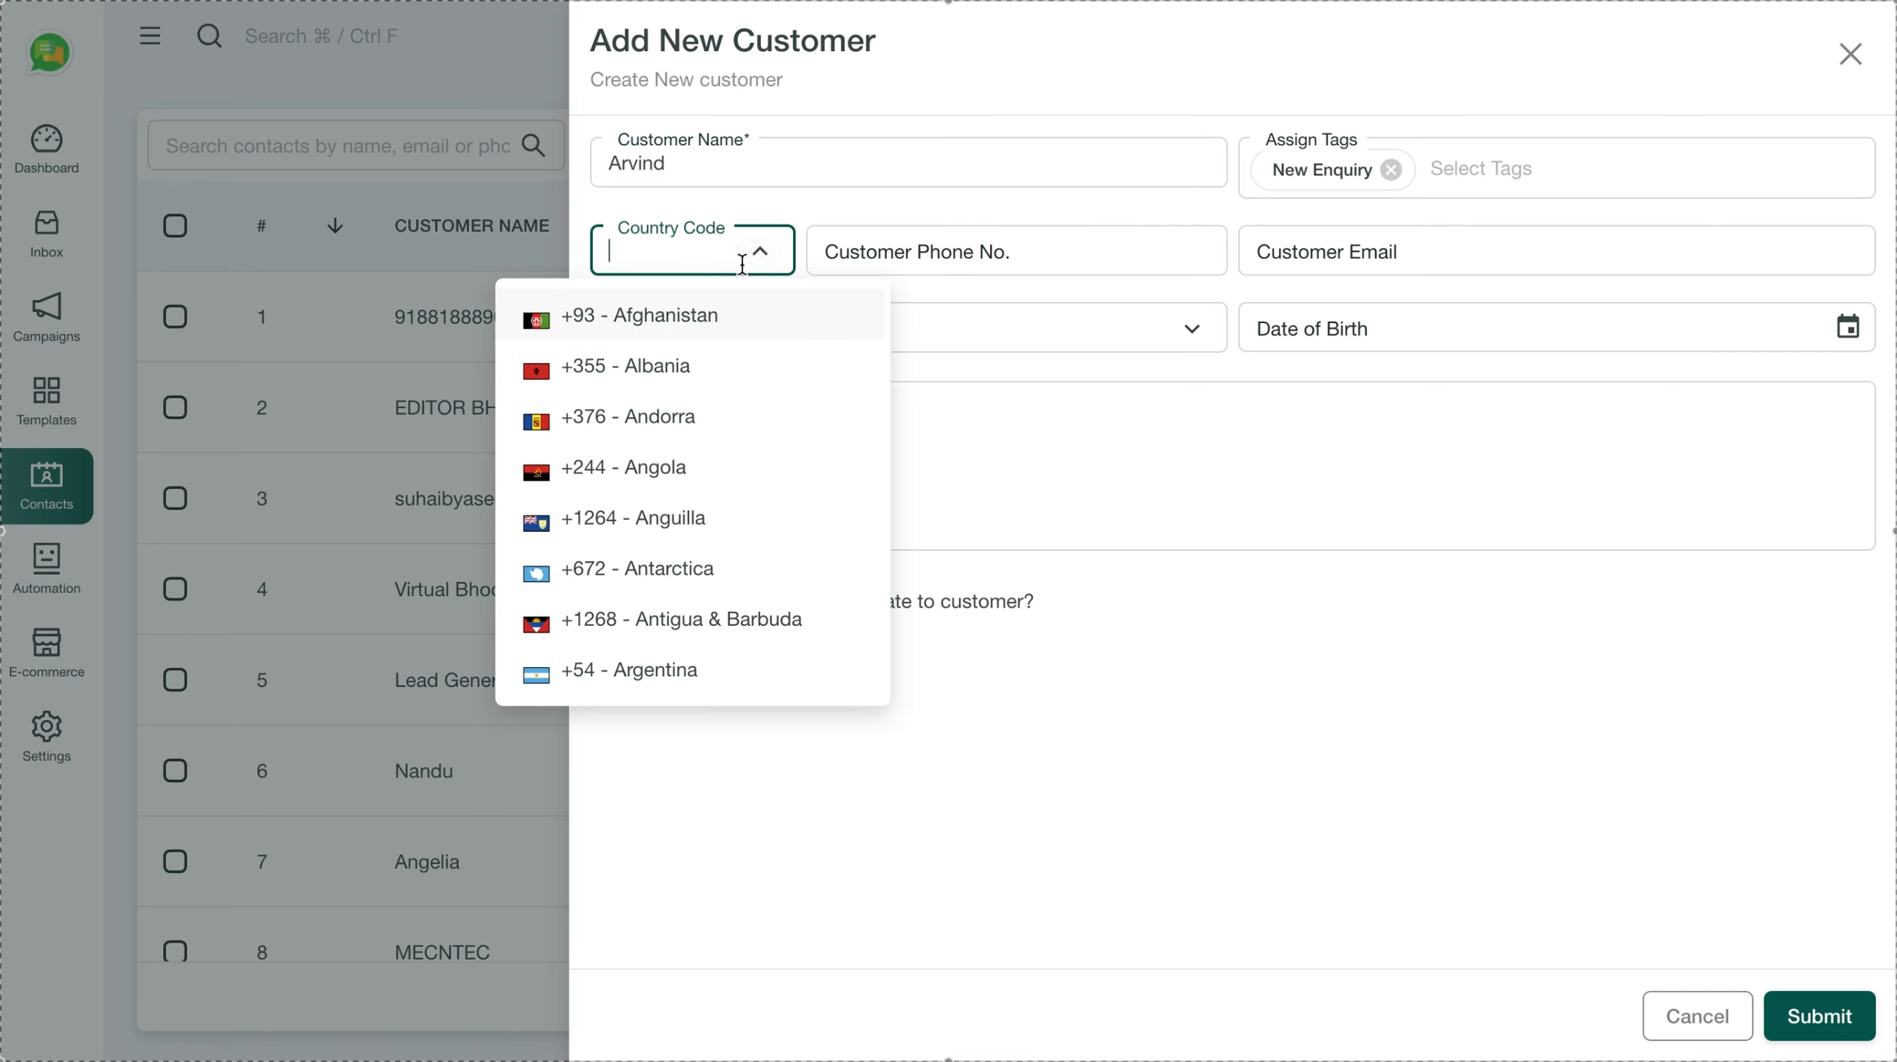
type("65")
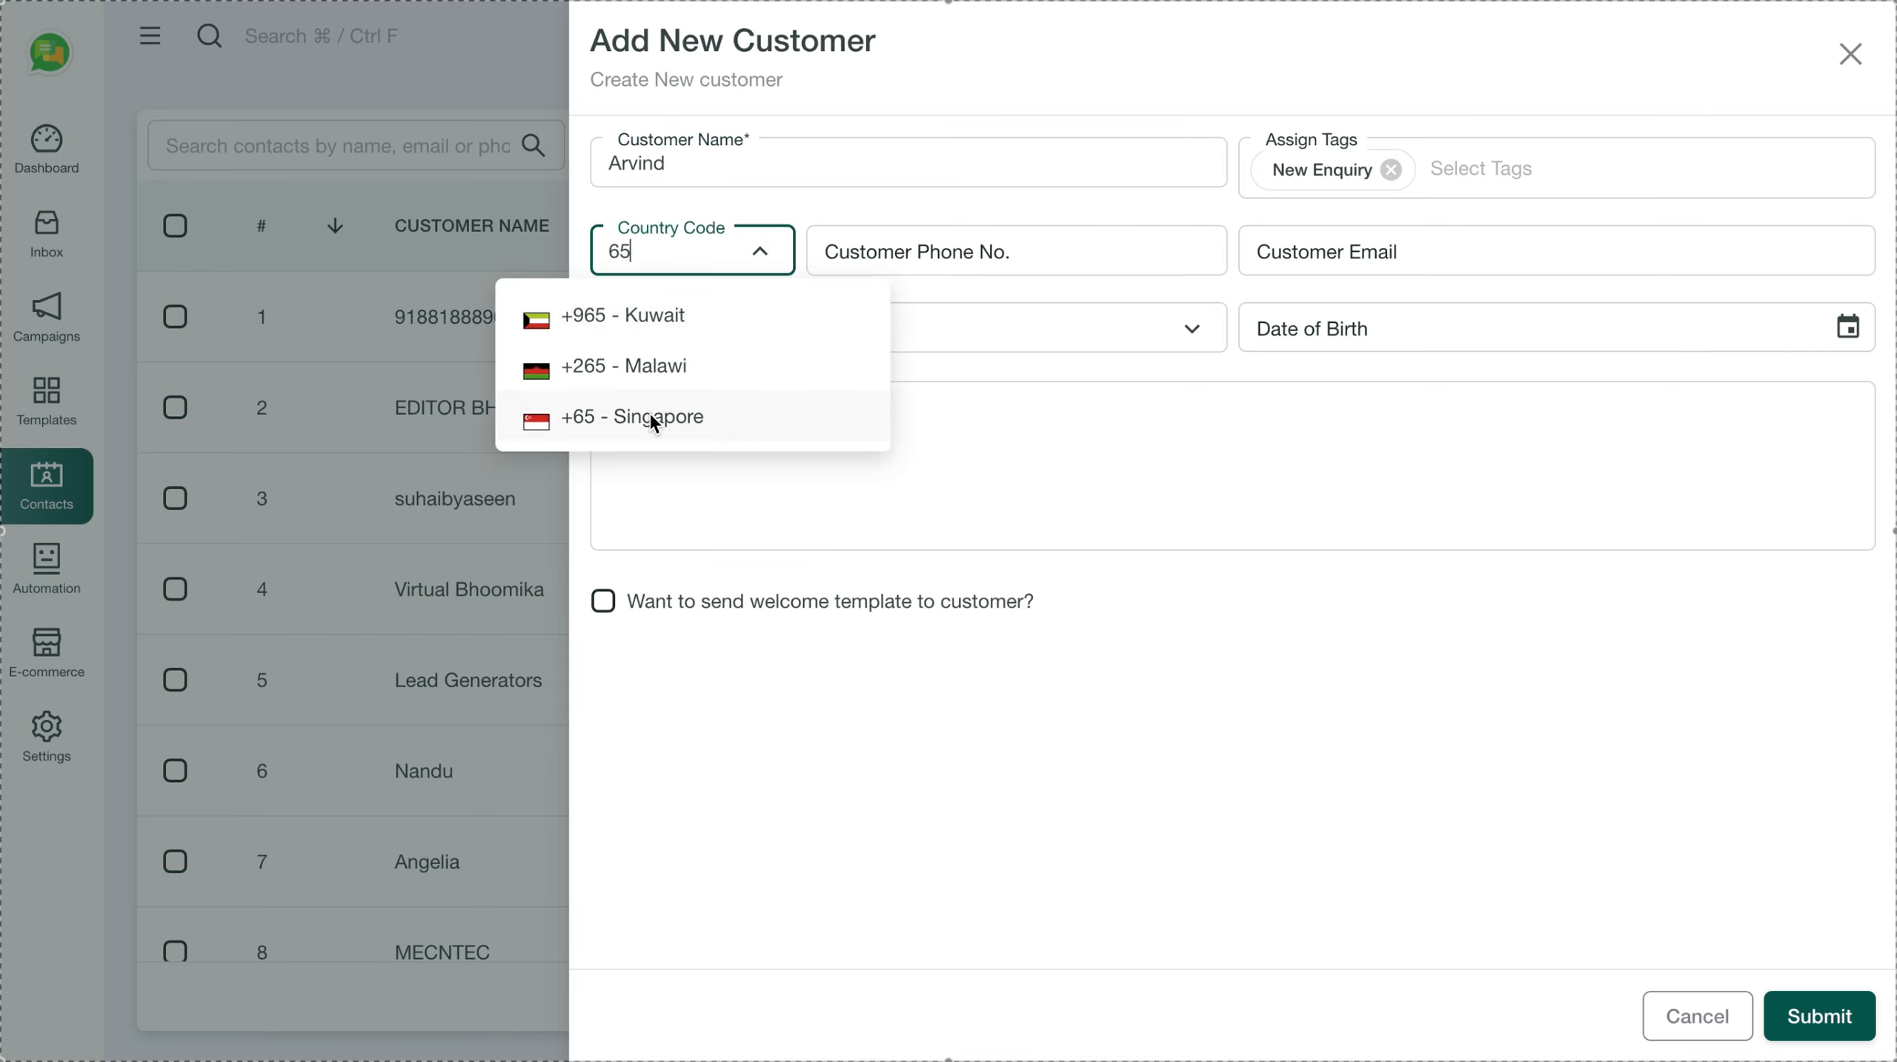
left_click(652, 418)
left_click(885, 251)
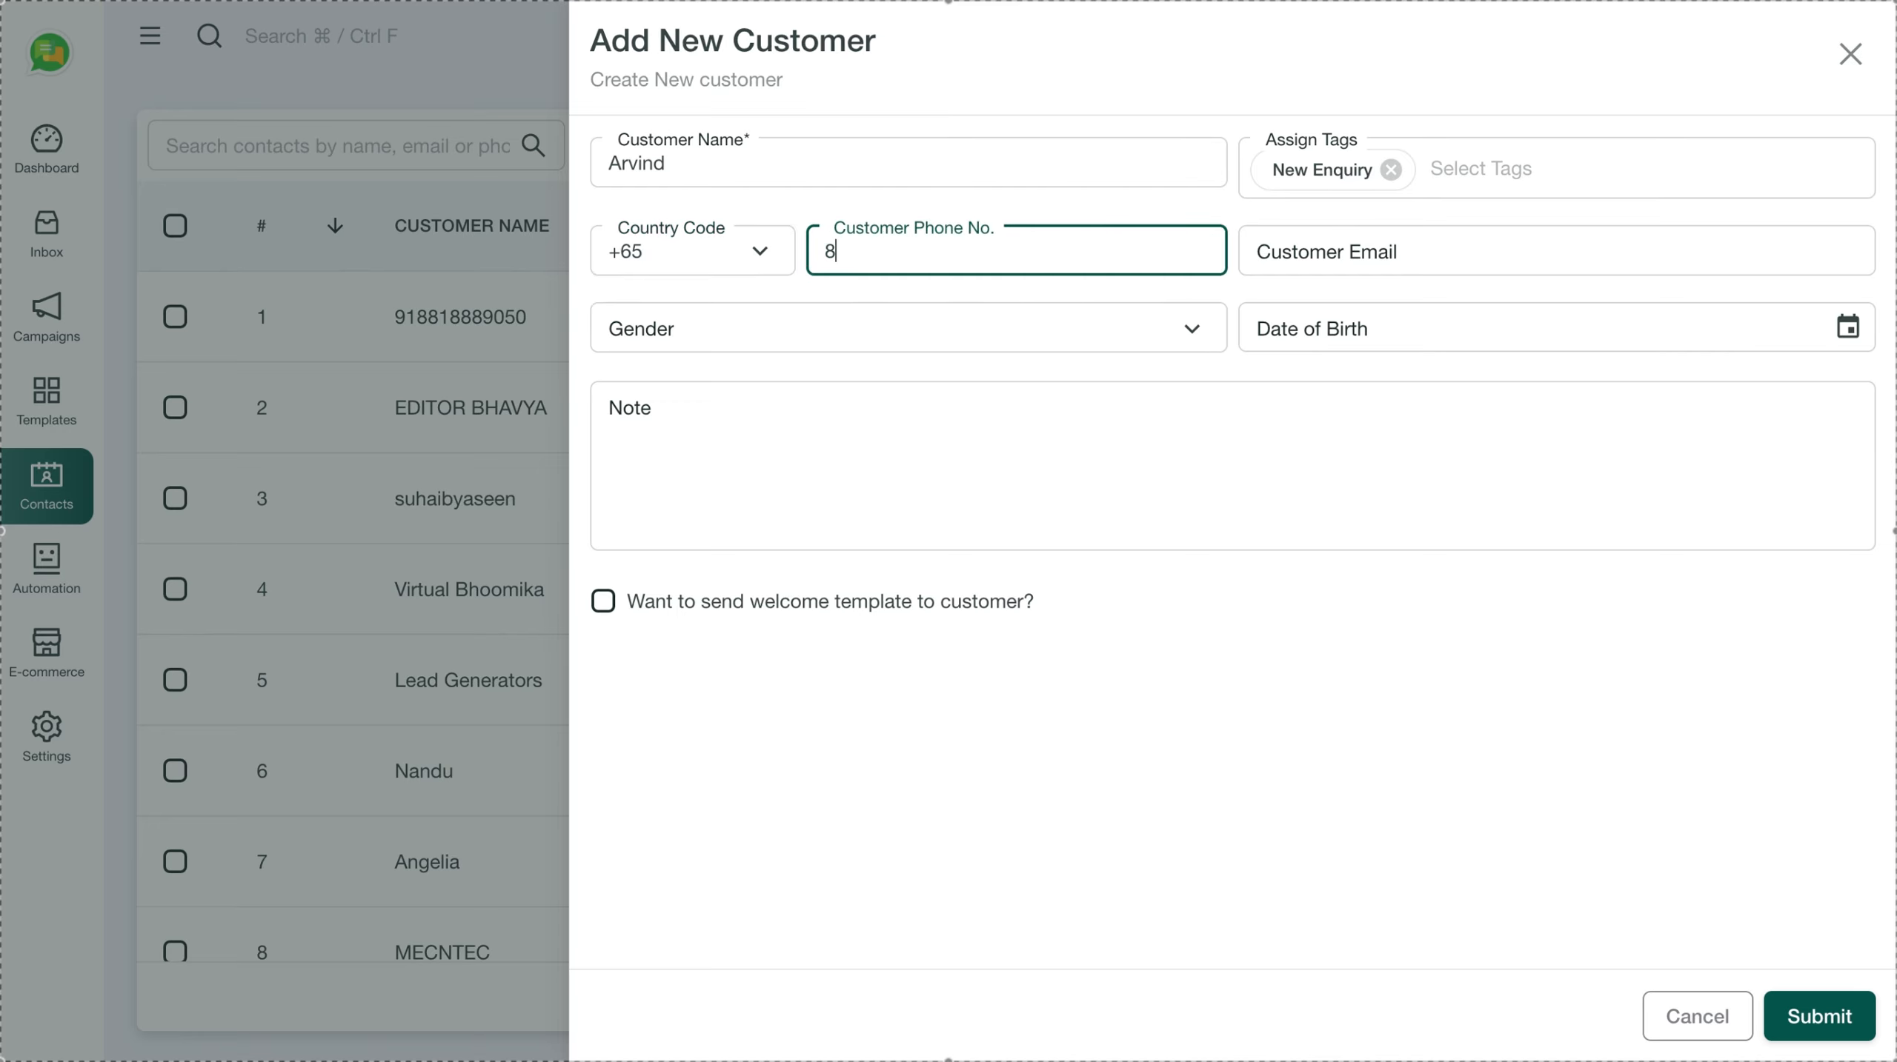
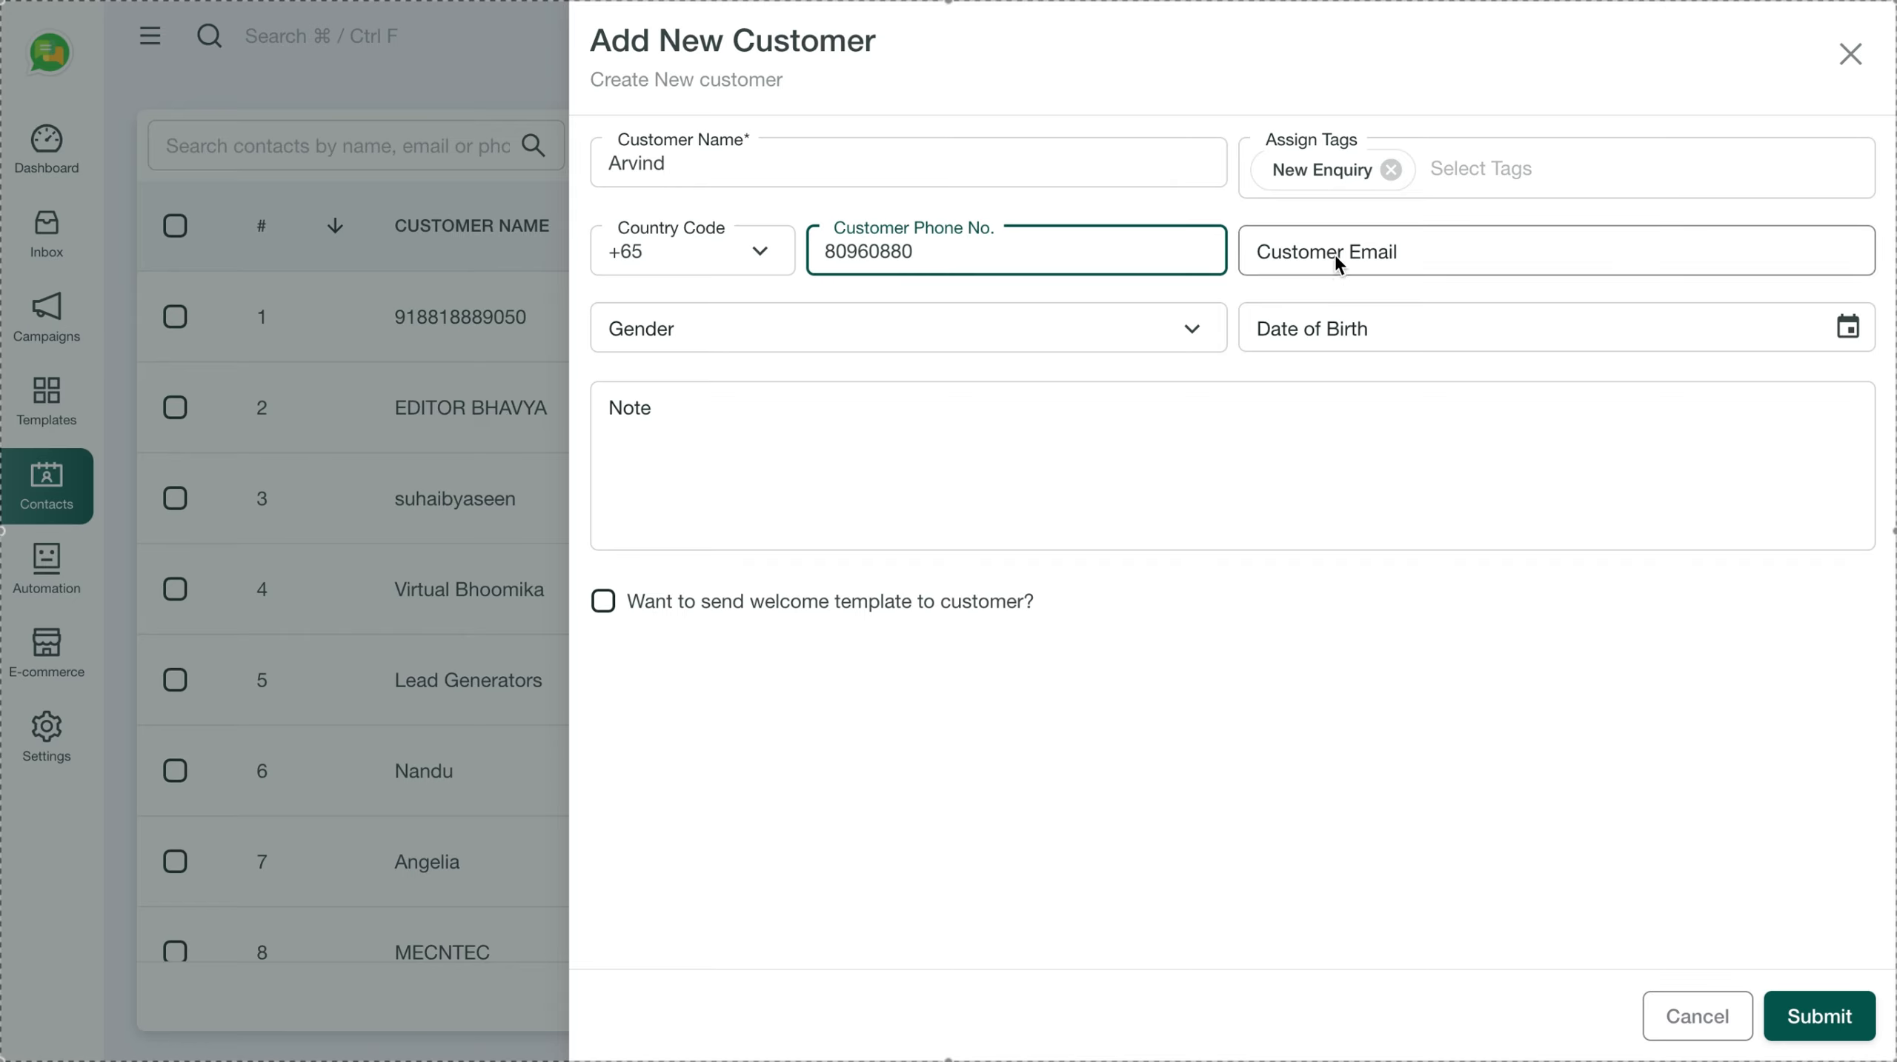
left_click(1818, 1014)
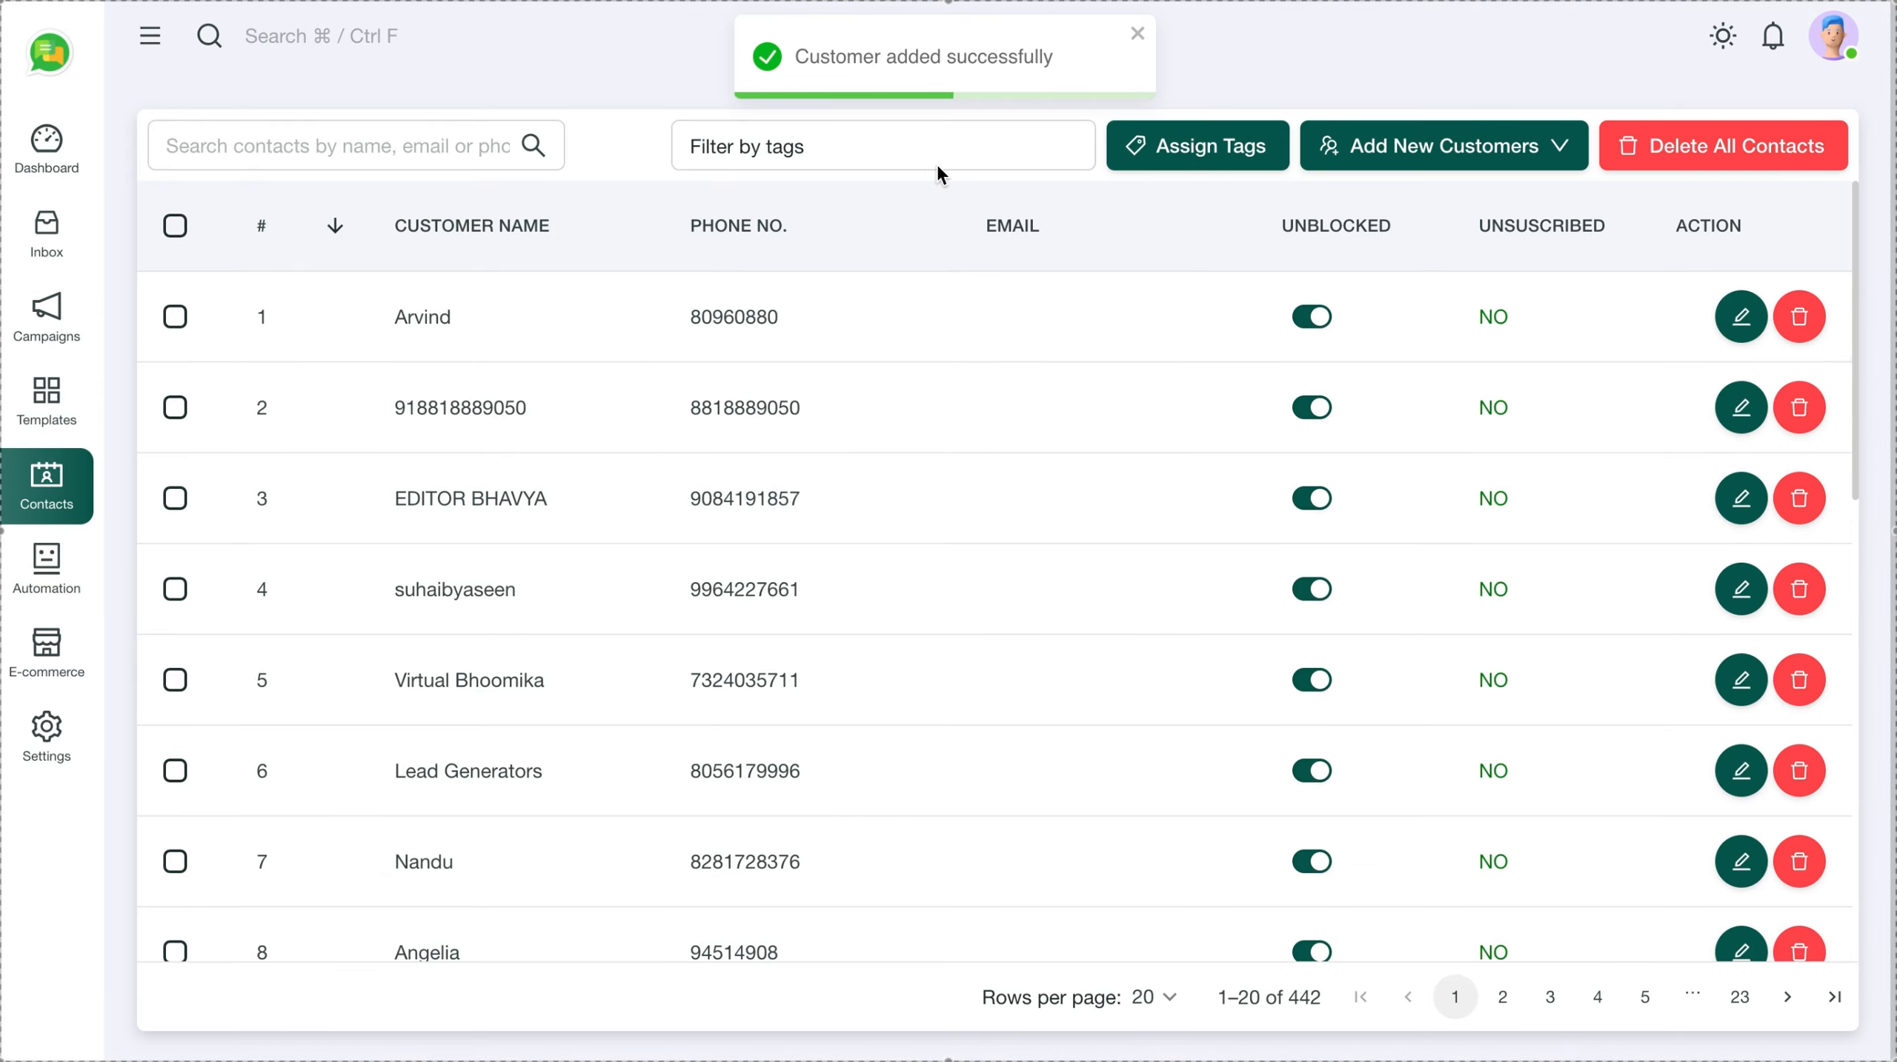
Filter contacts by New Enquiry, save a note about explaining the services, and recheck it
left_click(907, 146)
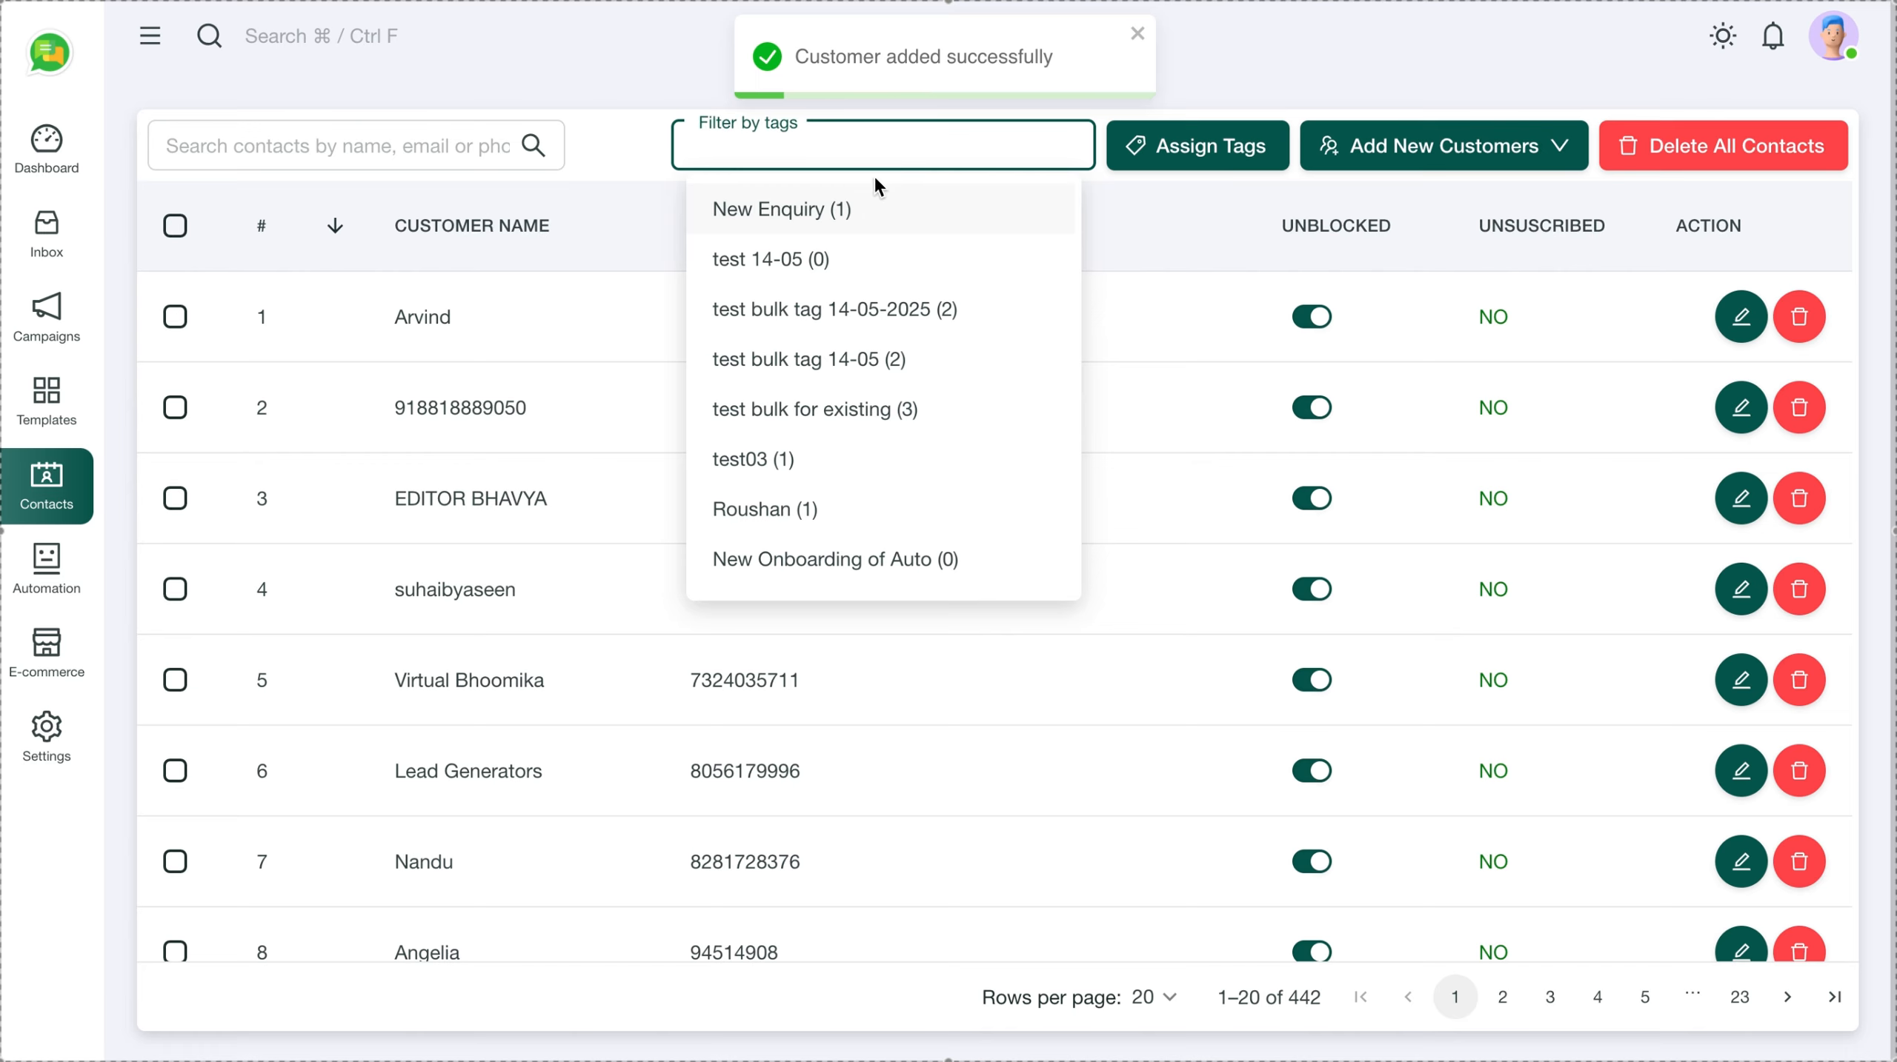
left_click(833, 209)
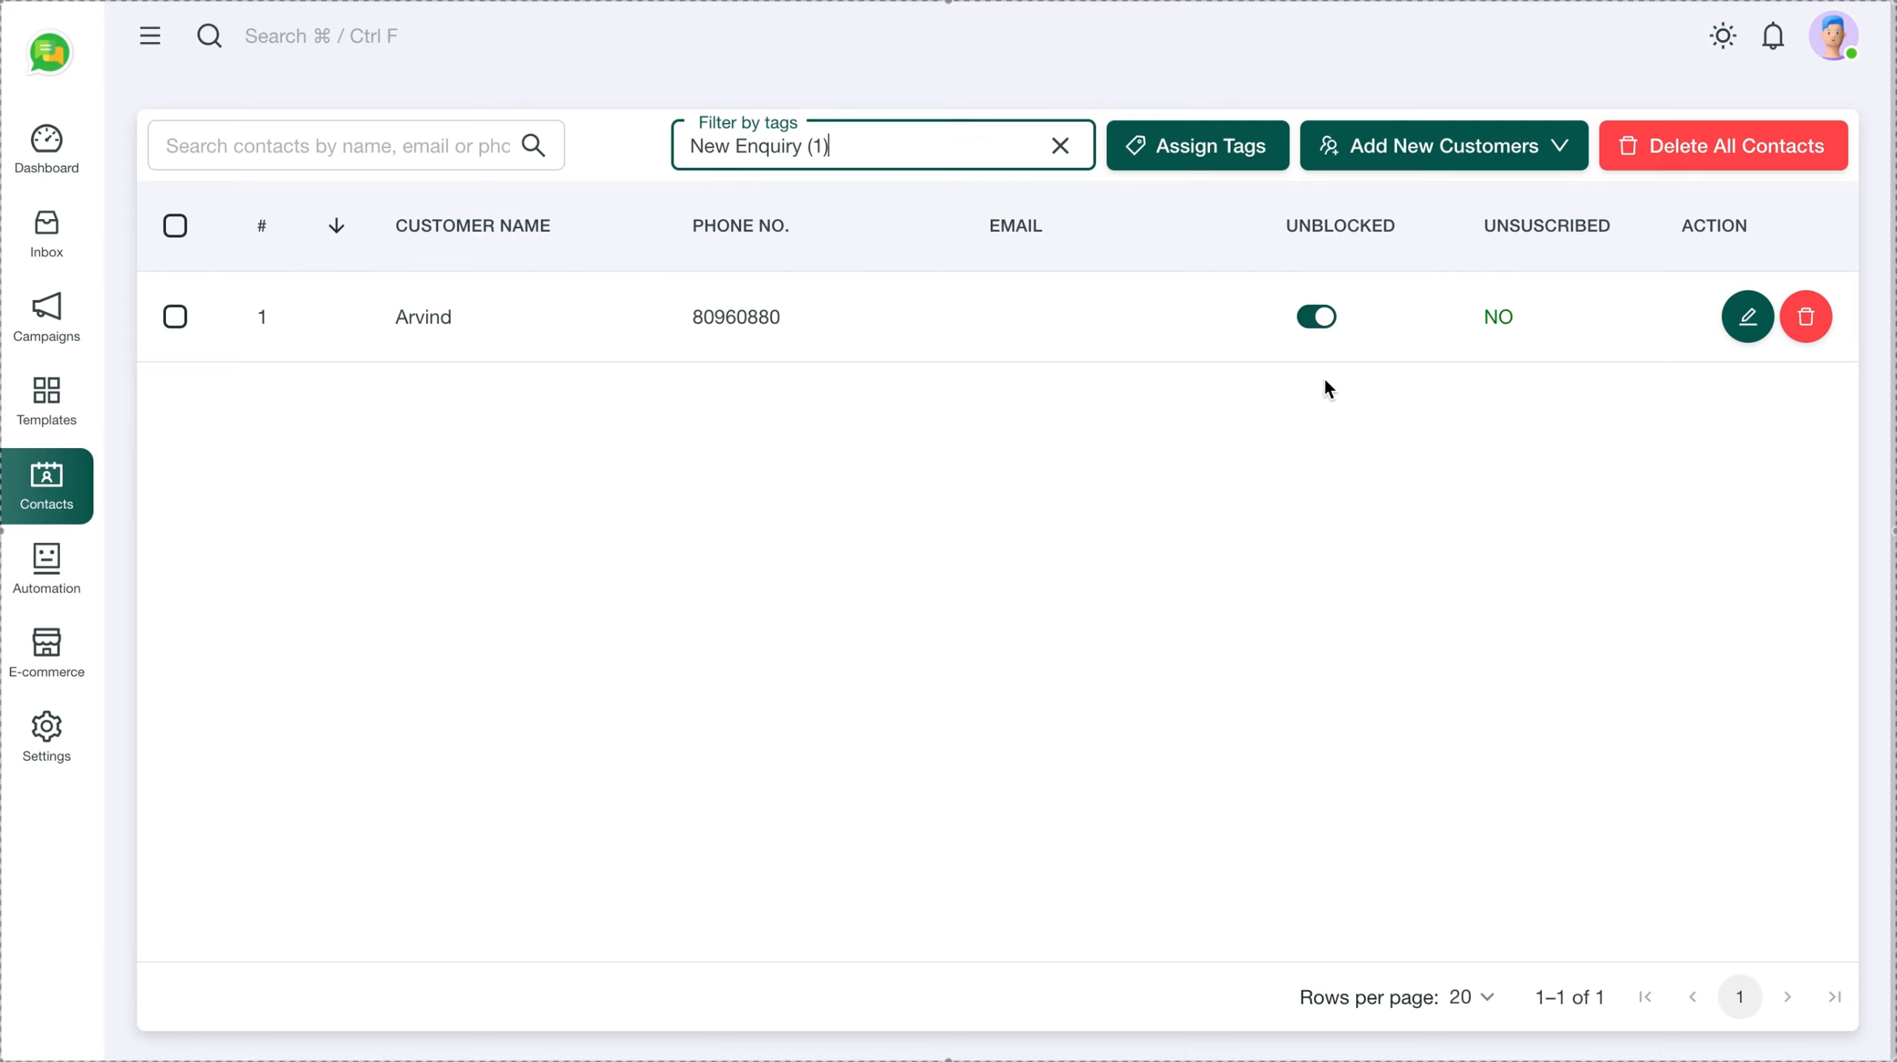
left_click(1747, 320)
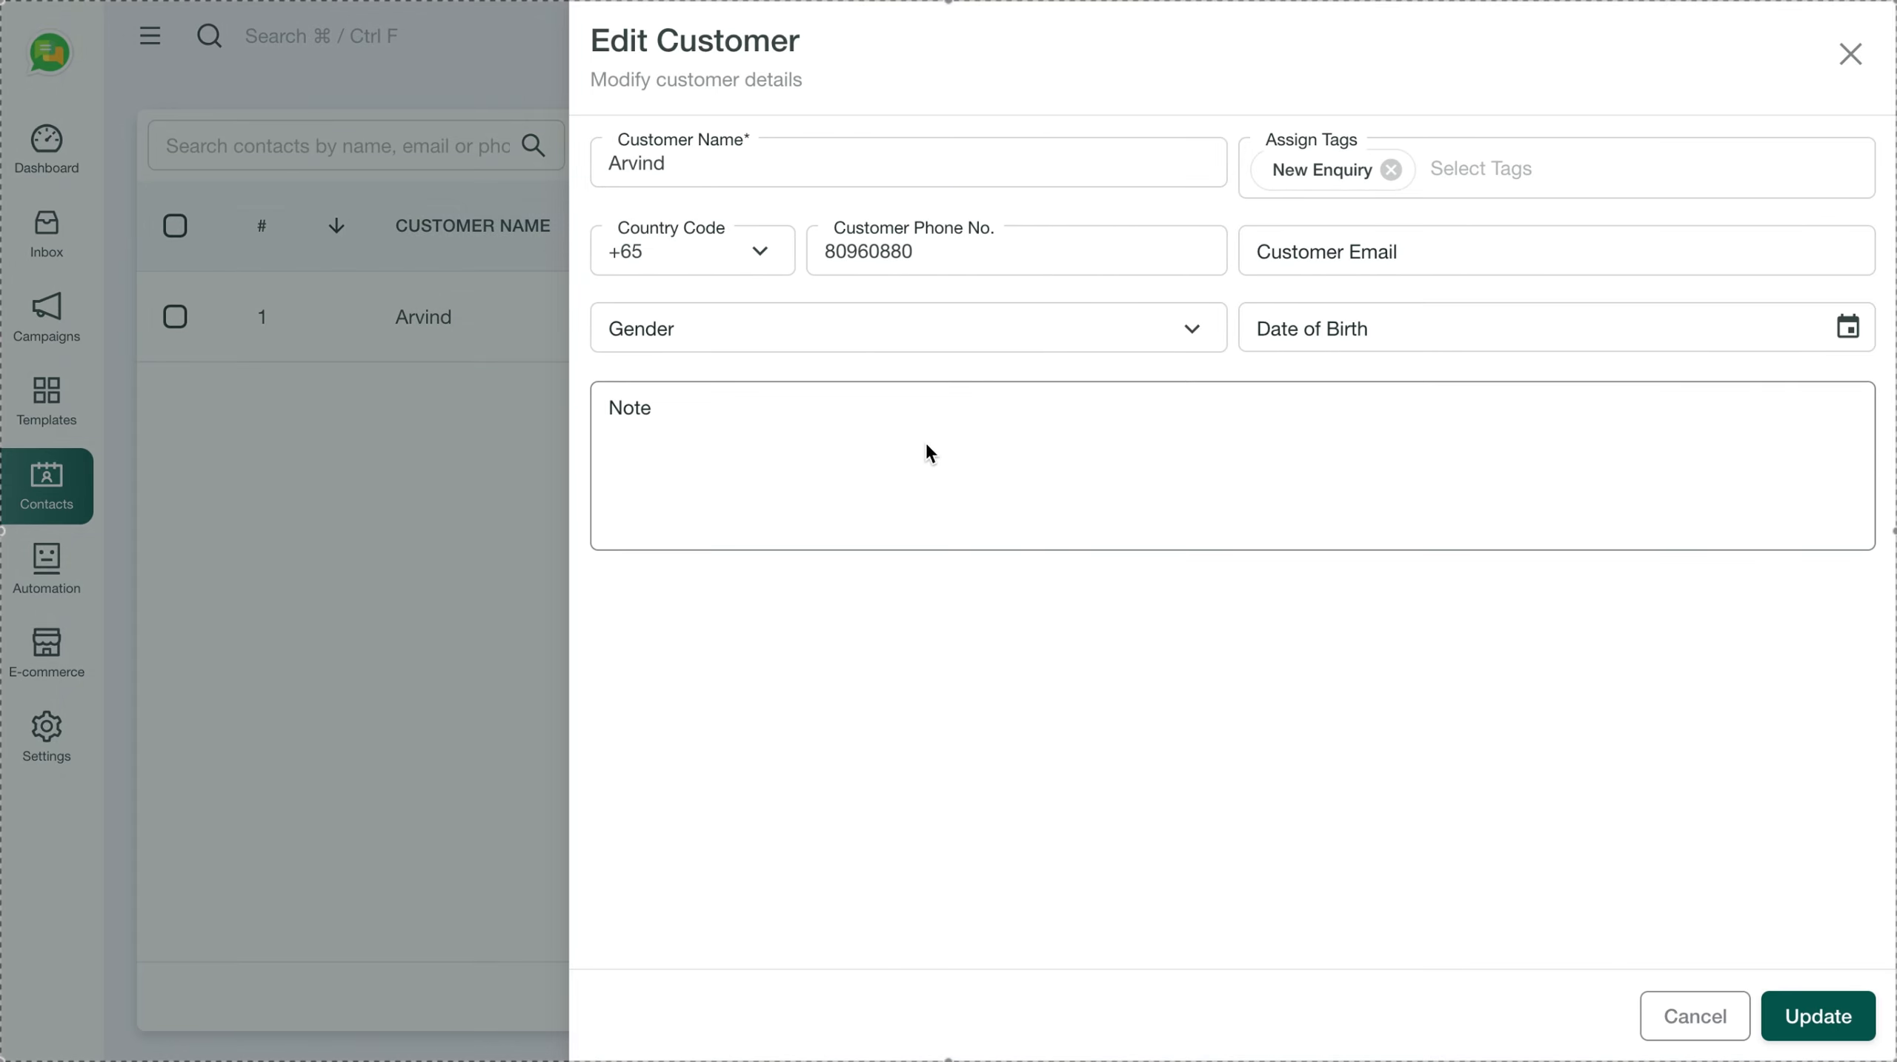
left_click(774, 497)
type("I spoke ")
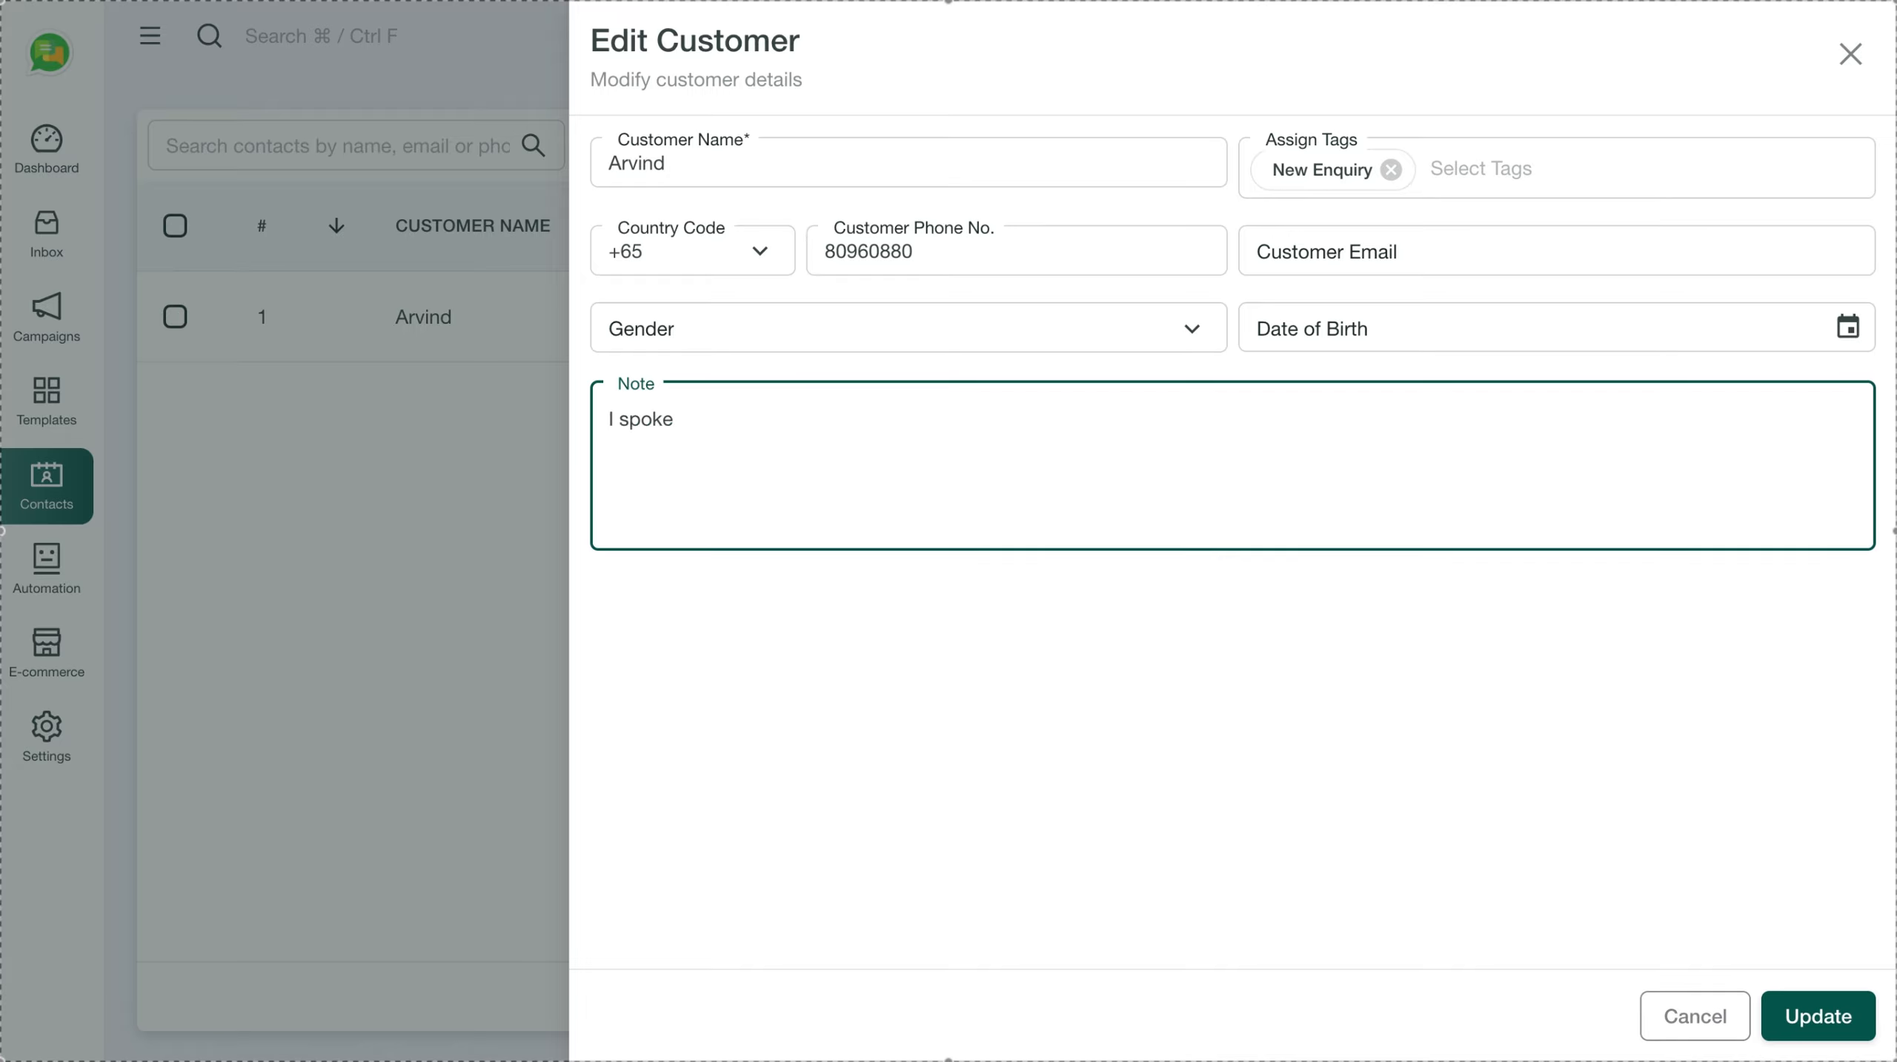
type("to Arvind explain about ")
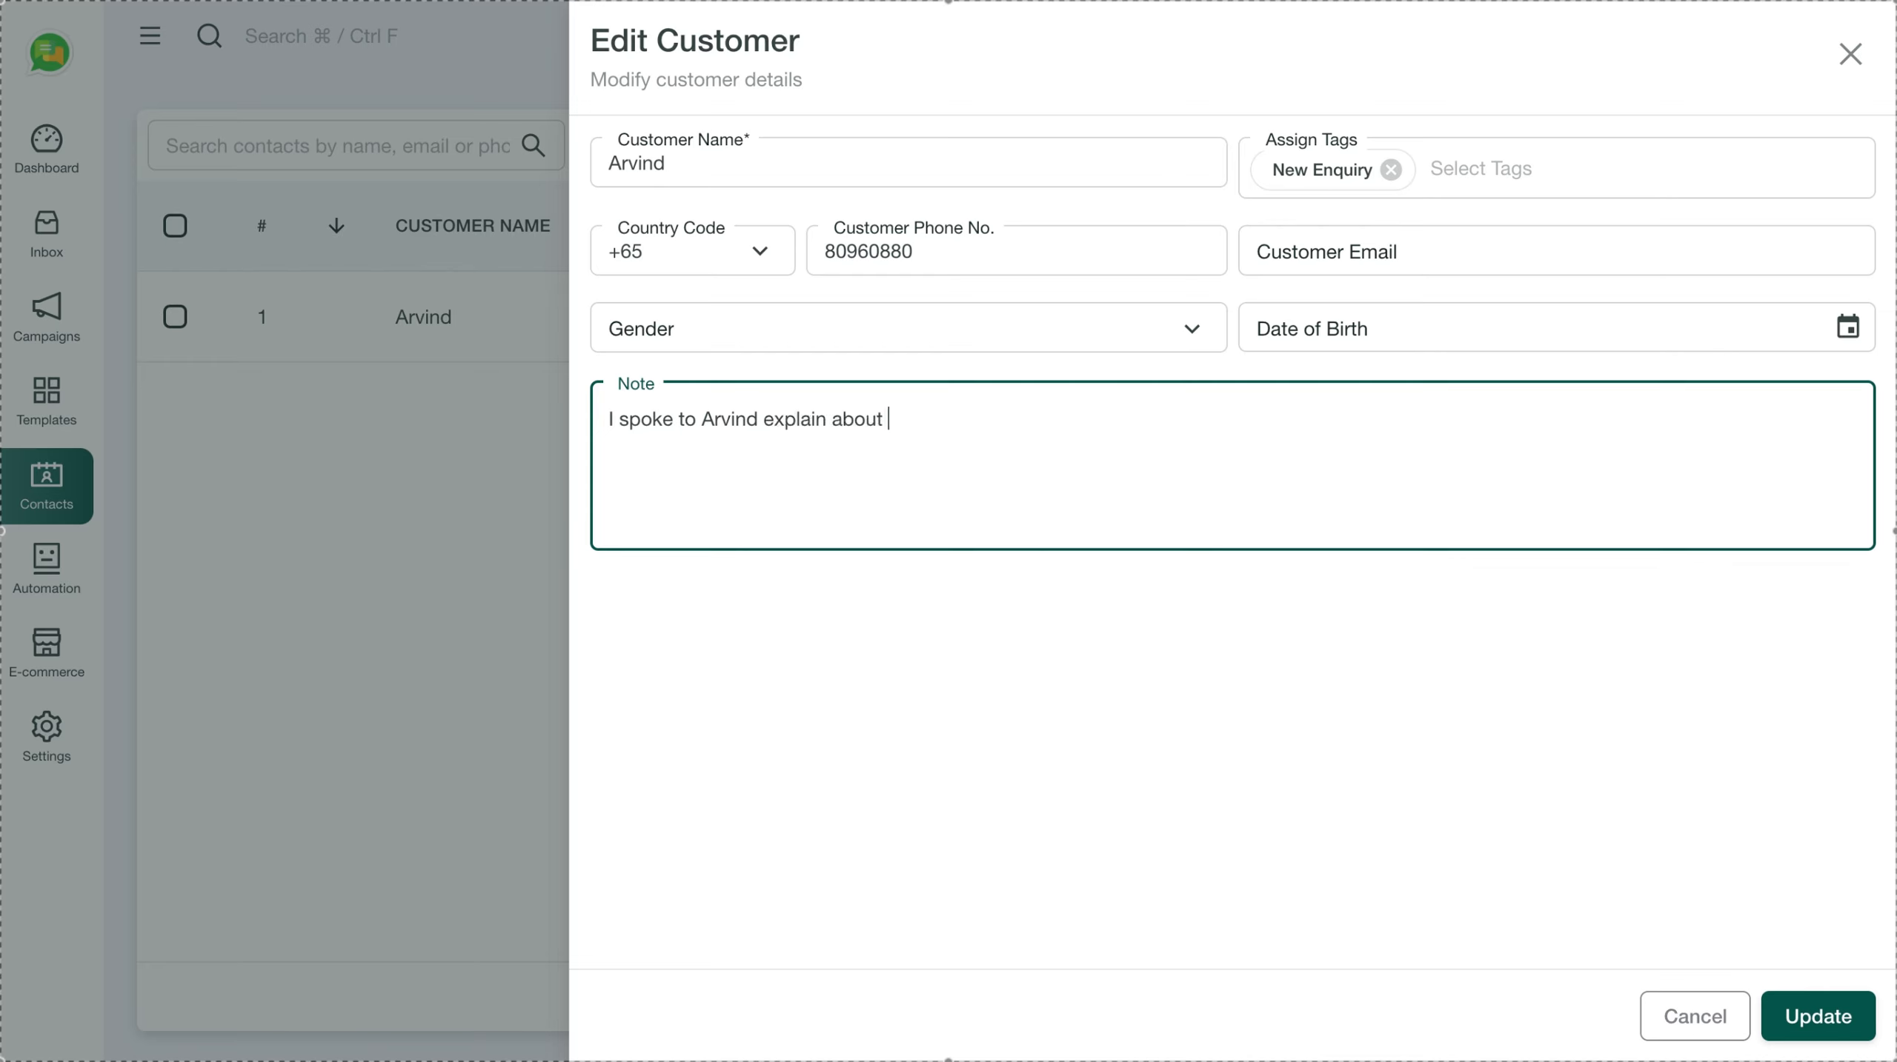
type("or services")
left_click(1814, 1017)
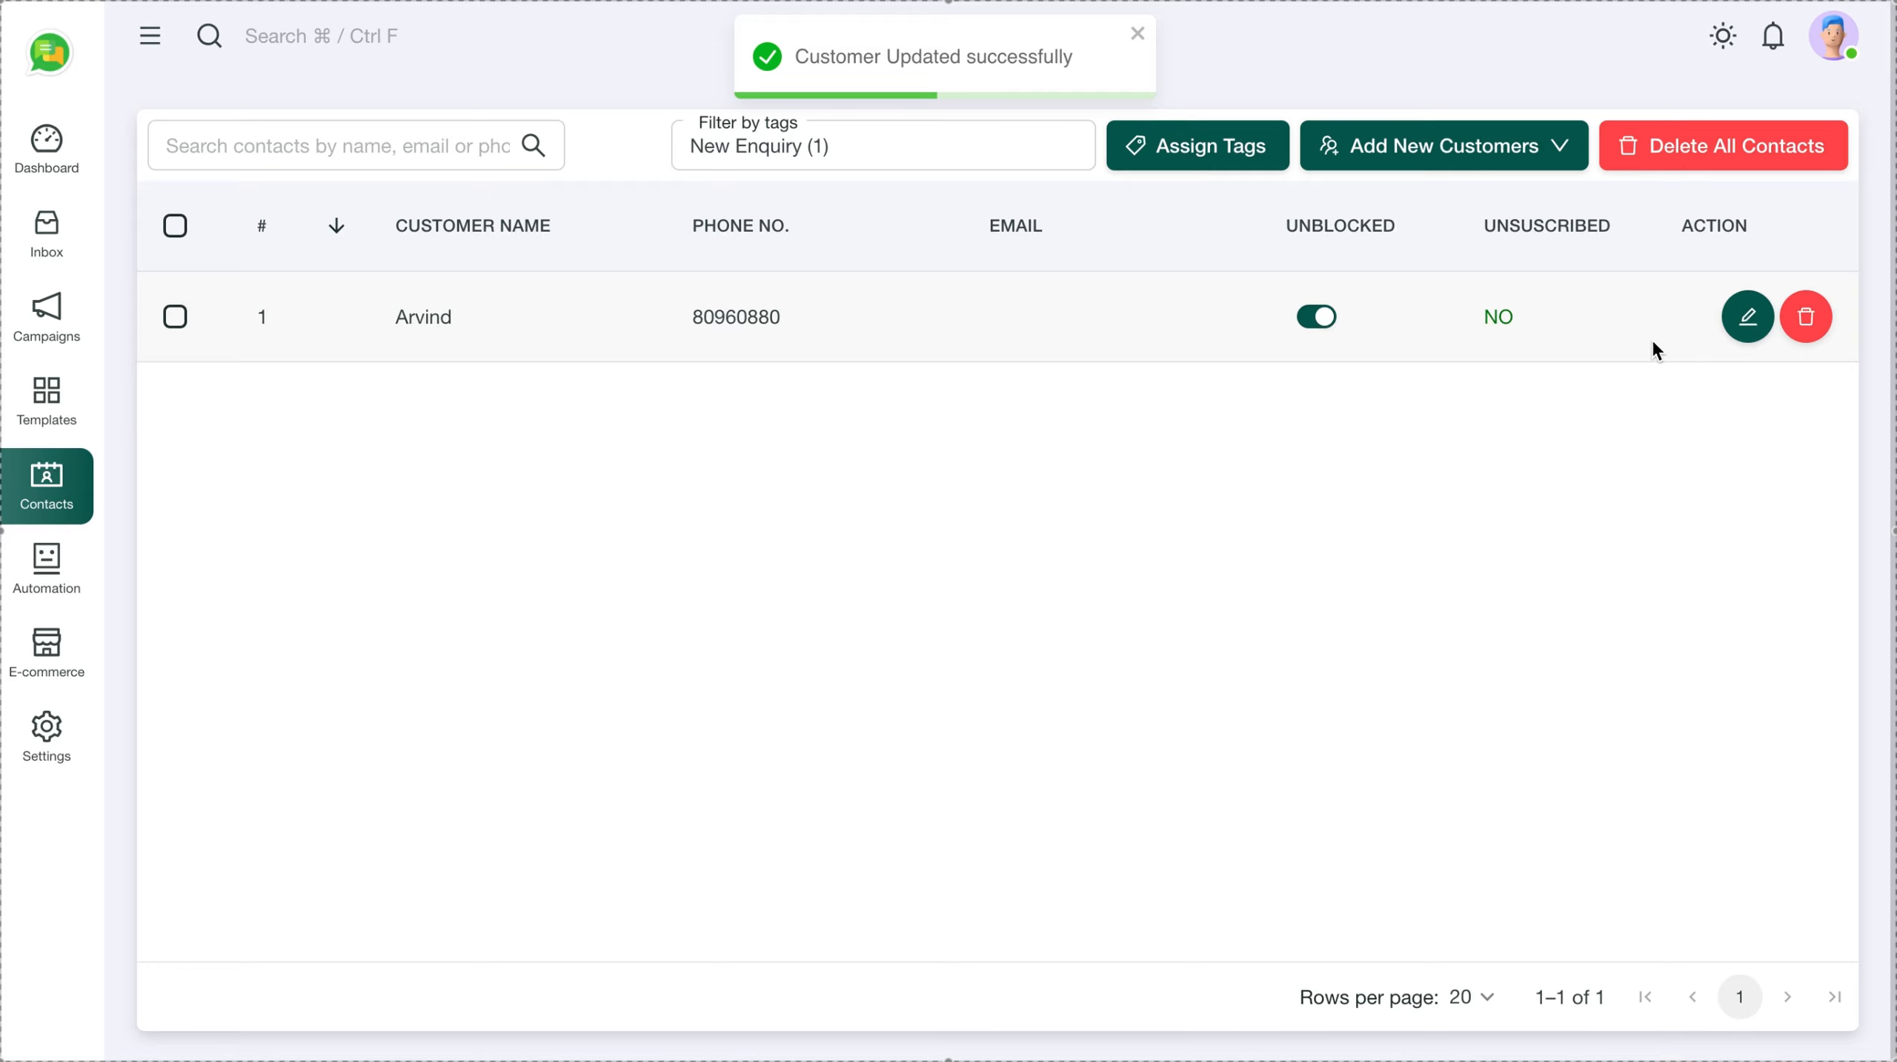
left_click(1747, 339)
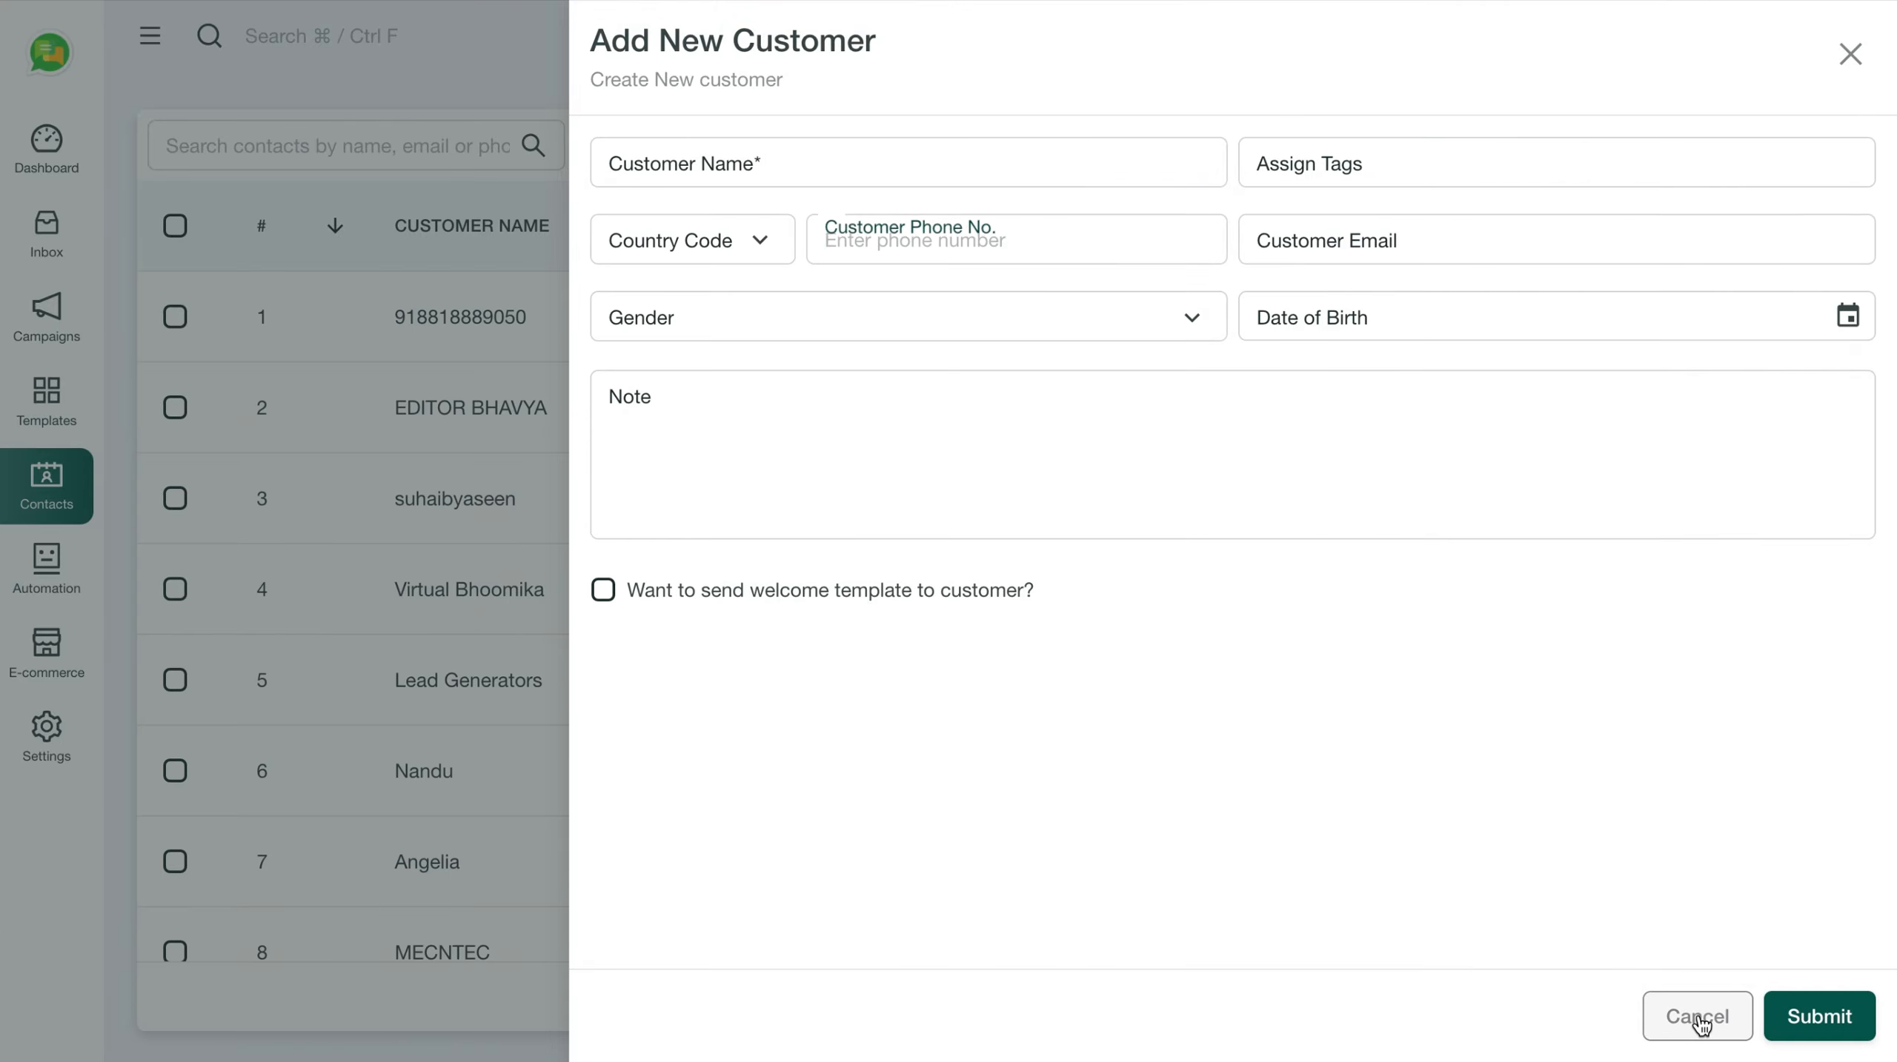
left_click(1698, 1019)
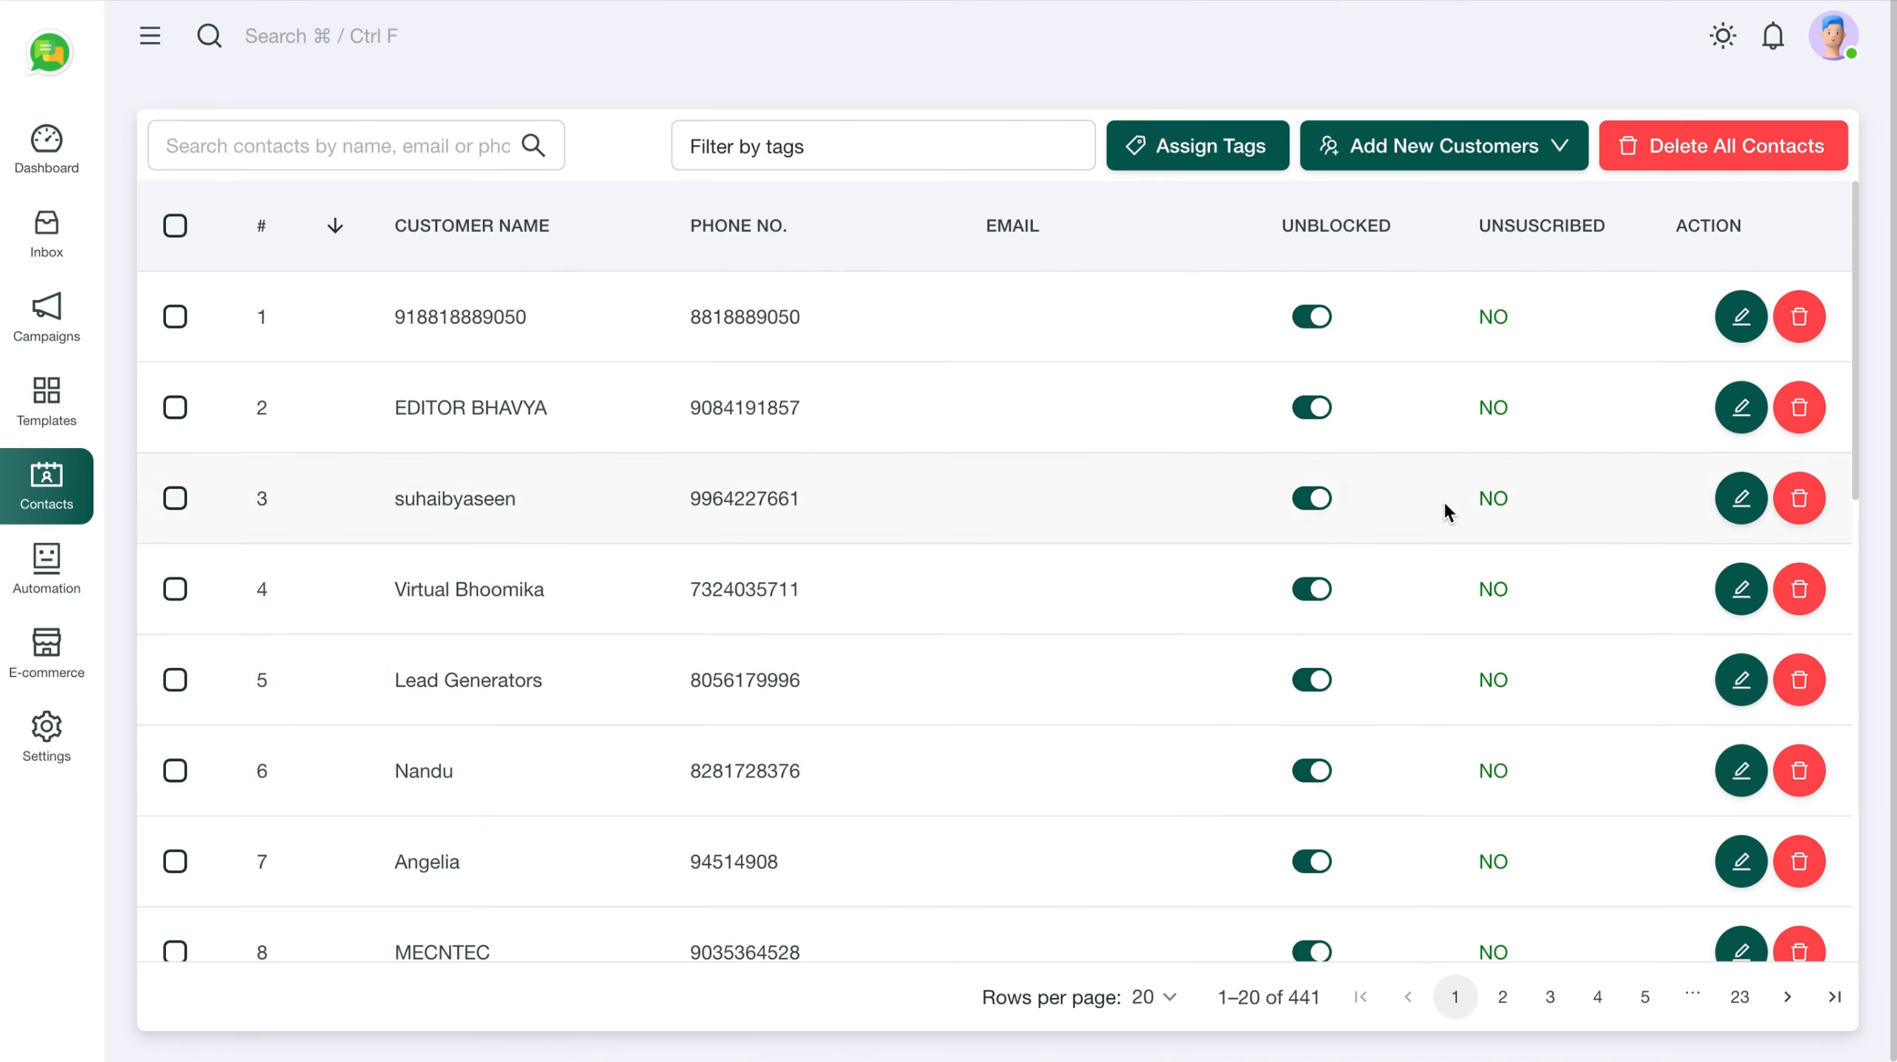
Explore the Add Multiple Customers form, adding five more rows, then cancel it
left_click(1564, 149)
left_click(1402, 280)
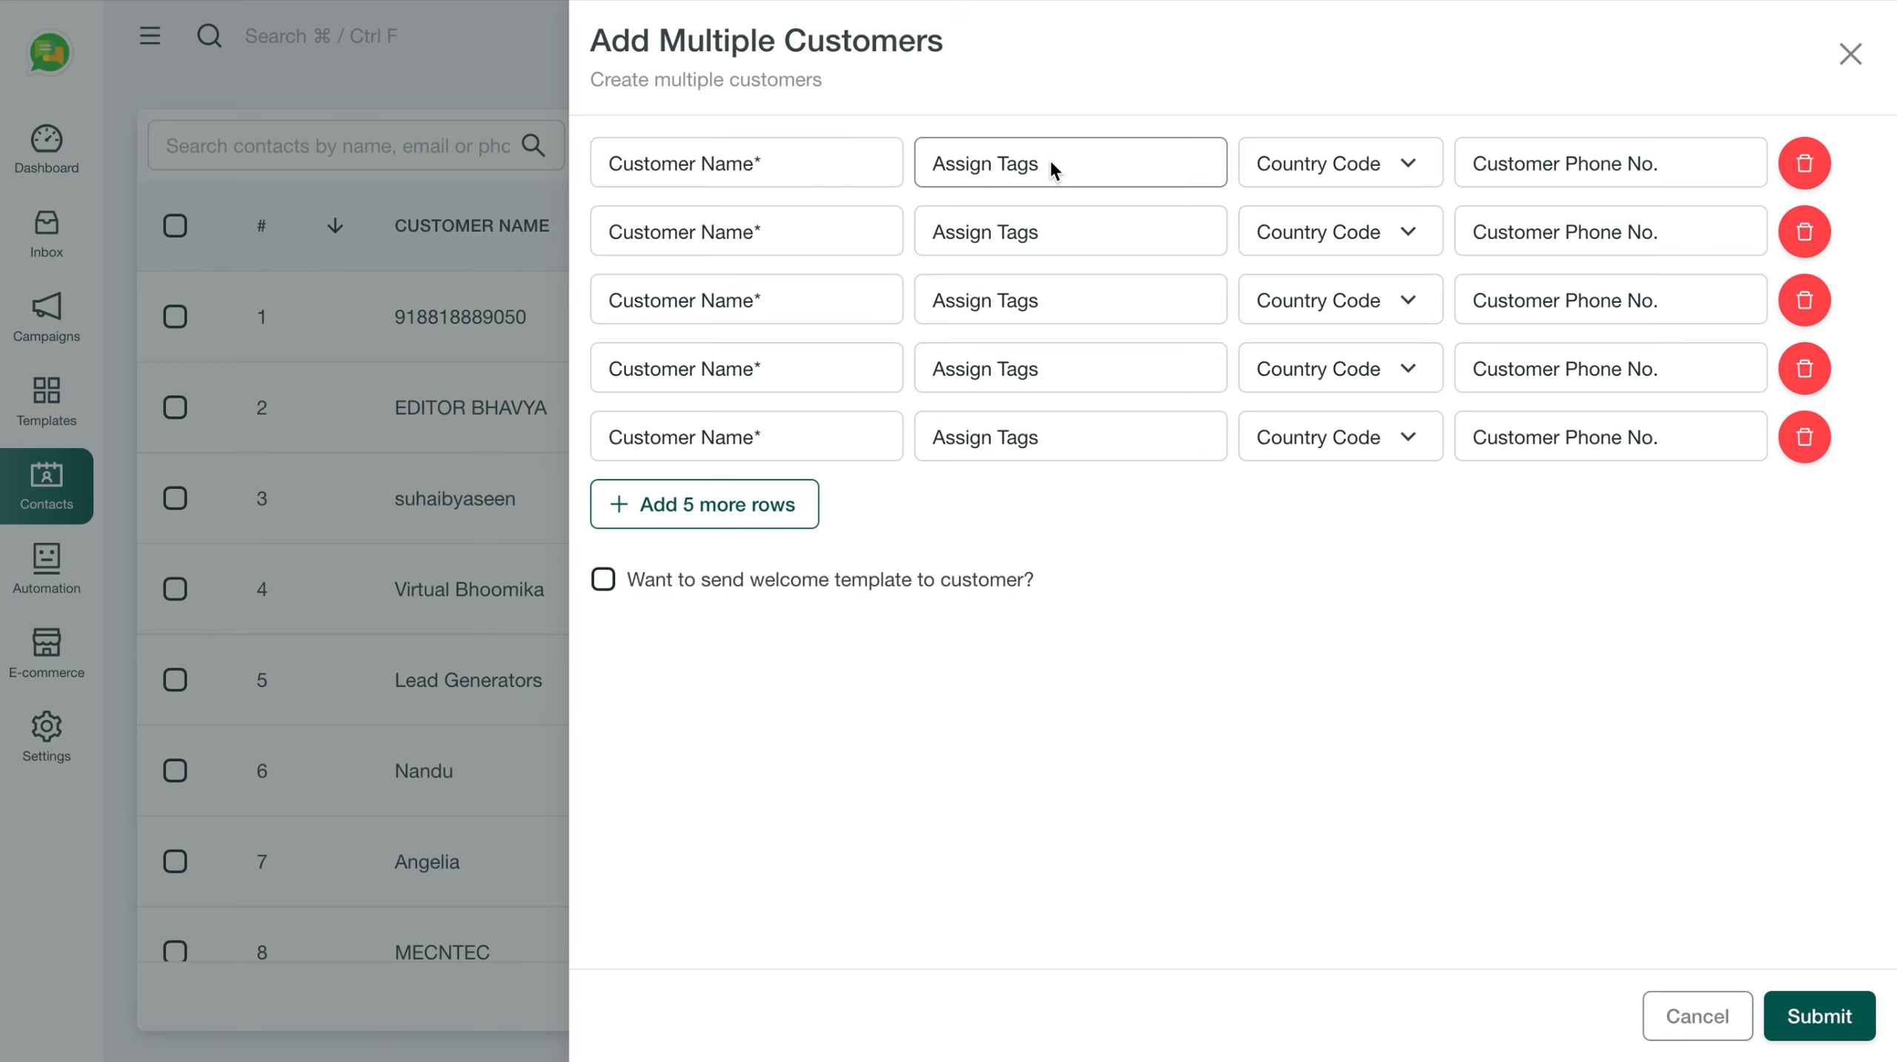
left_click(1019, 173)
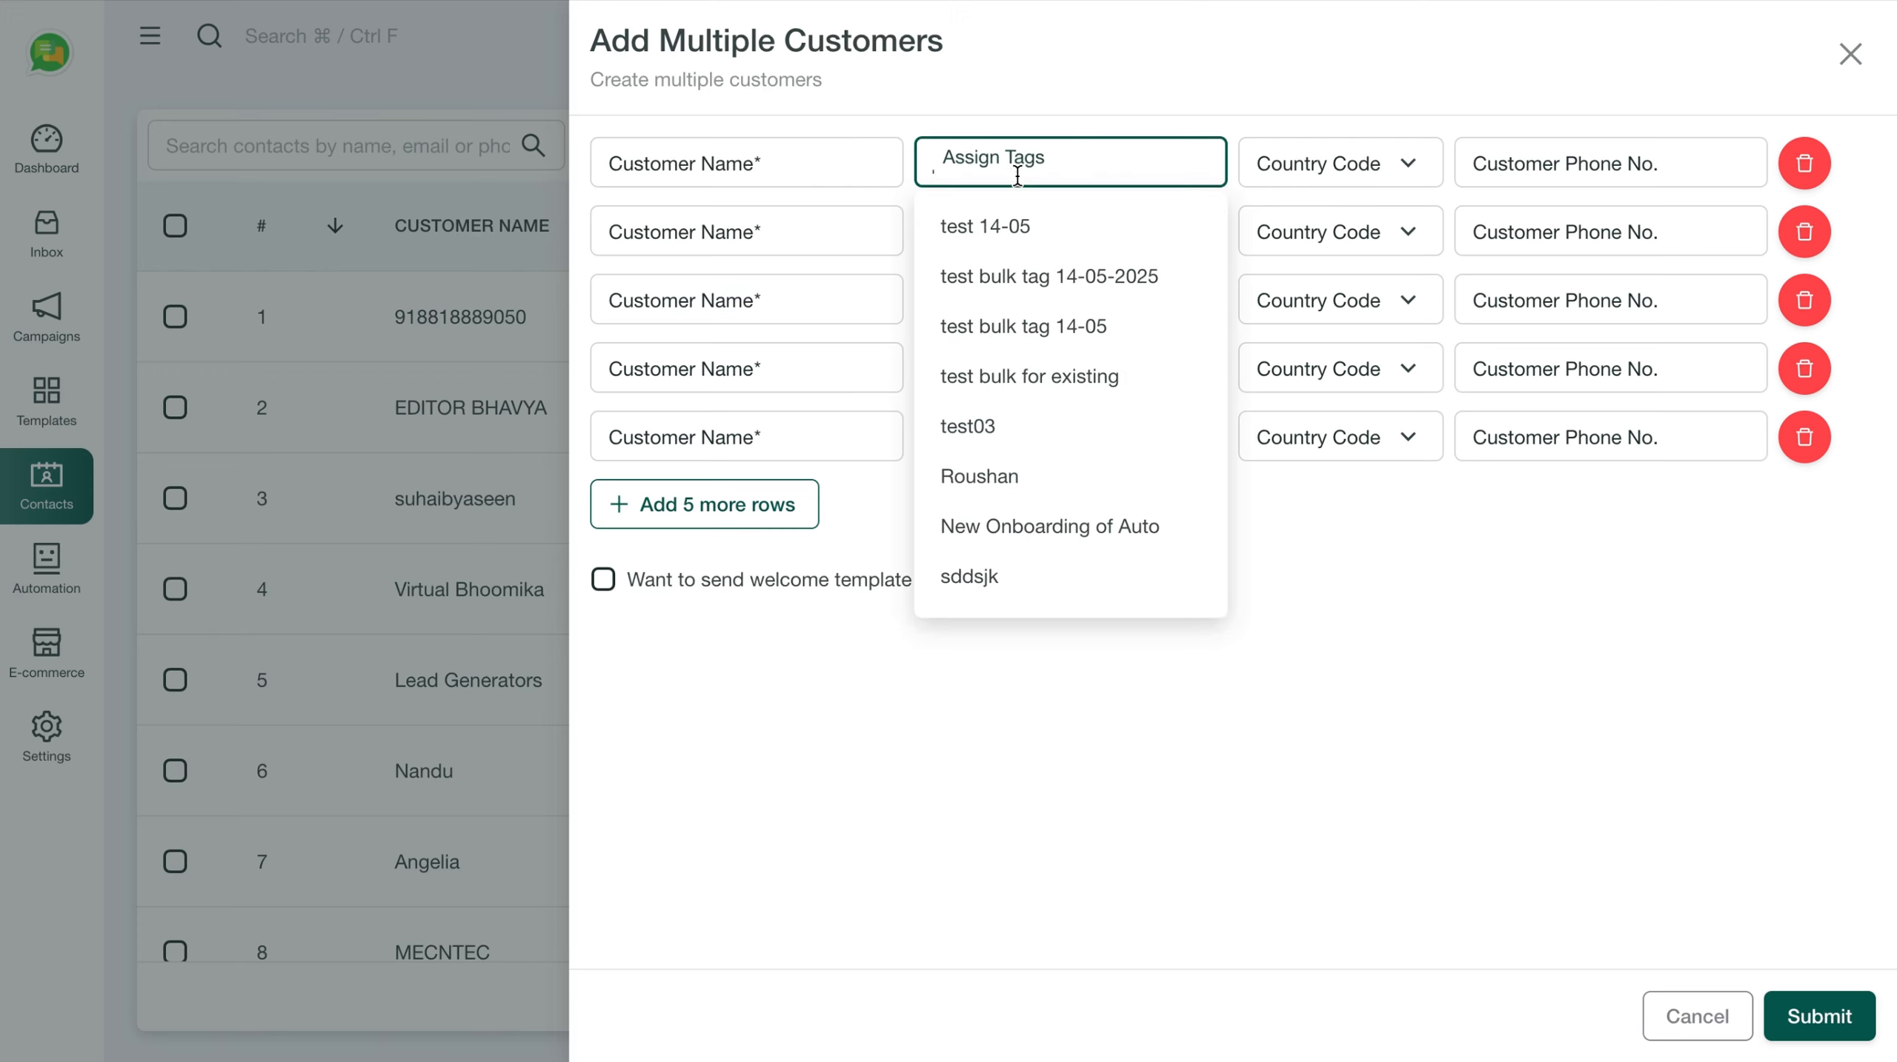
left_click(1312, 173)
left_click(1602, 173)
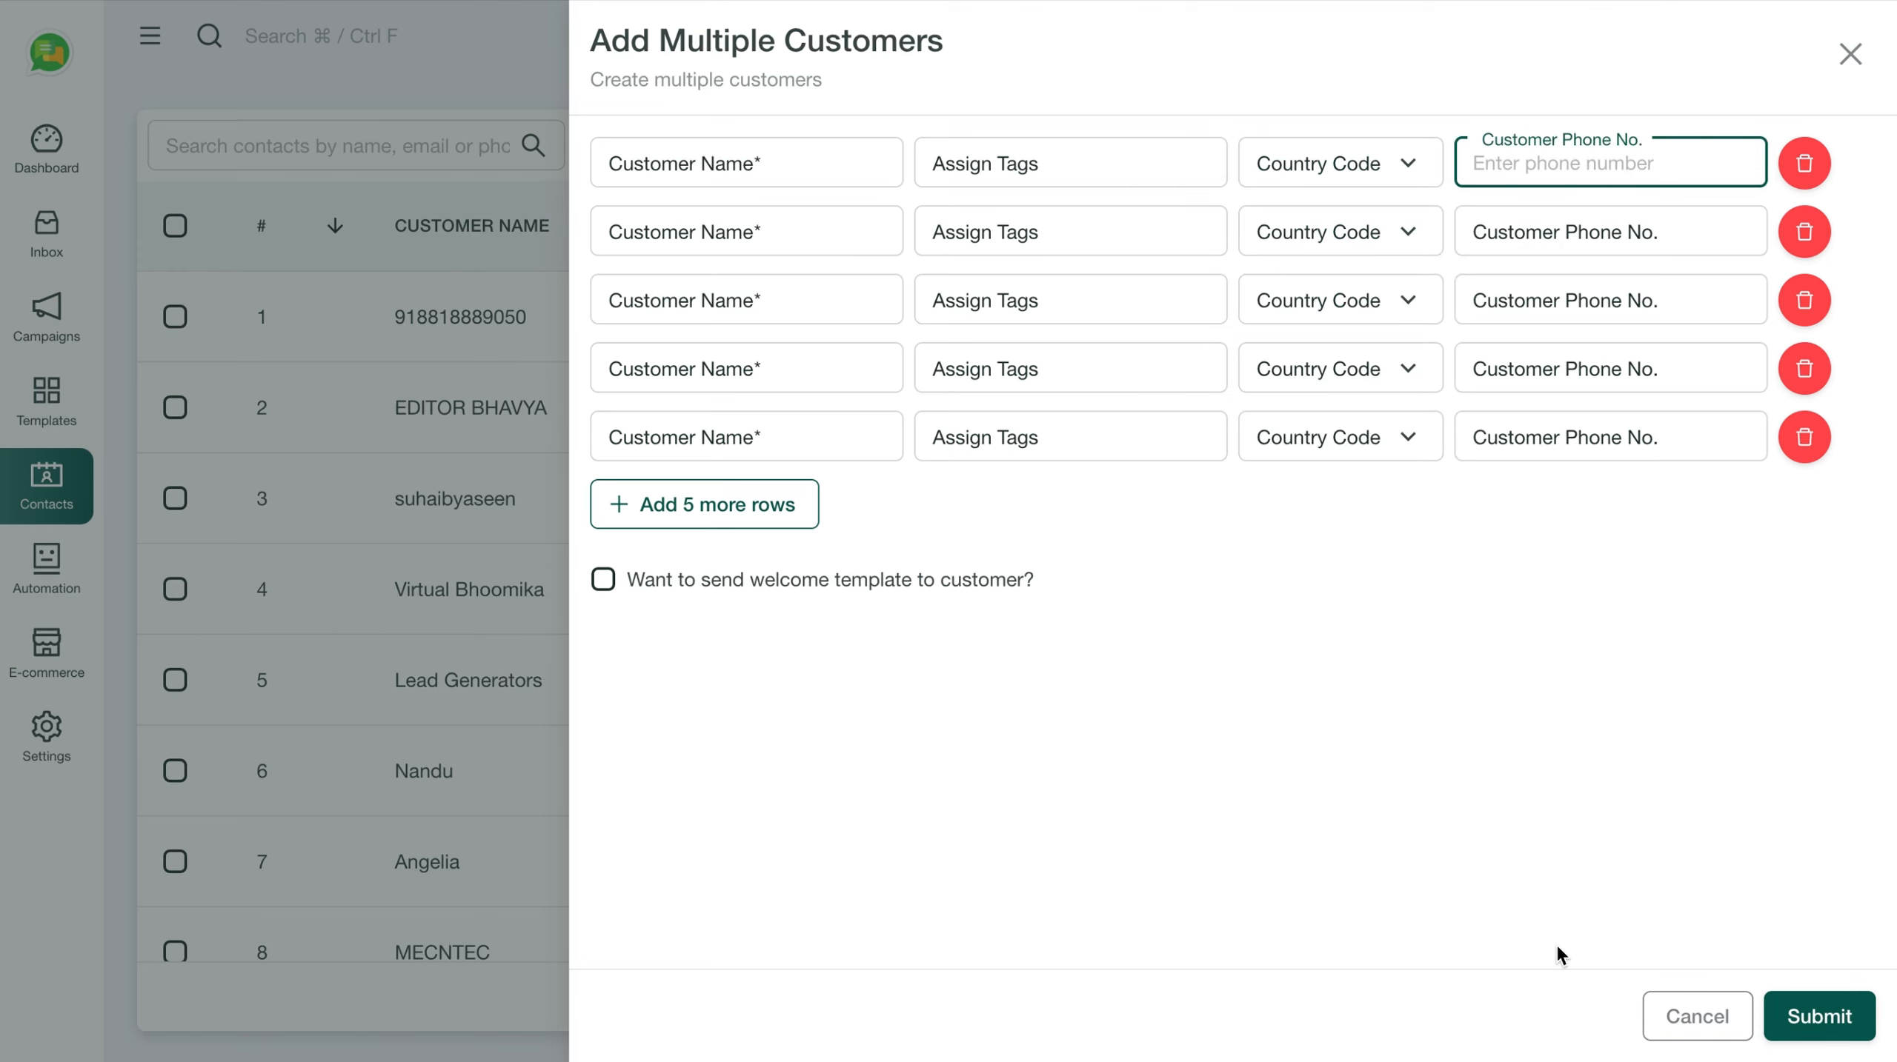
left_click(761, 527)
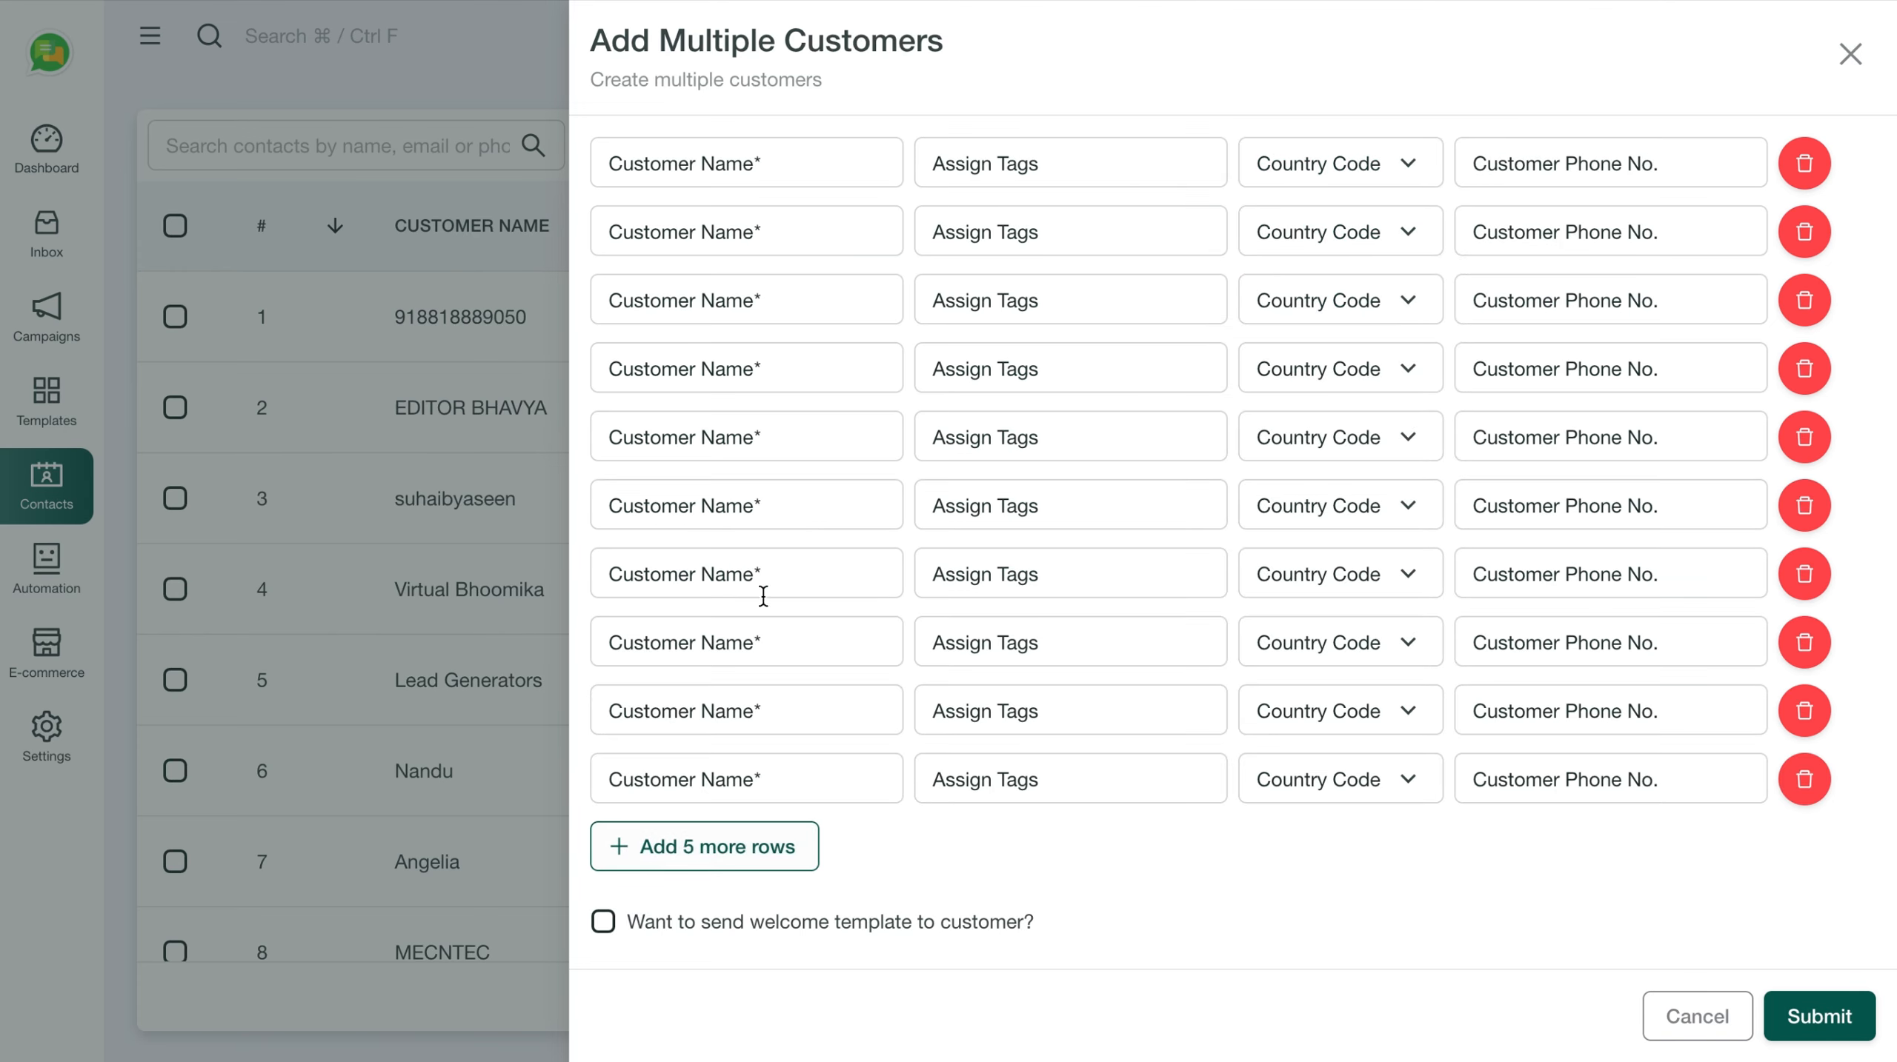
left_click(1688, 1018)
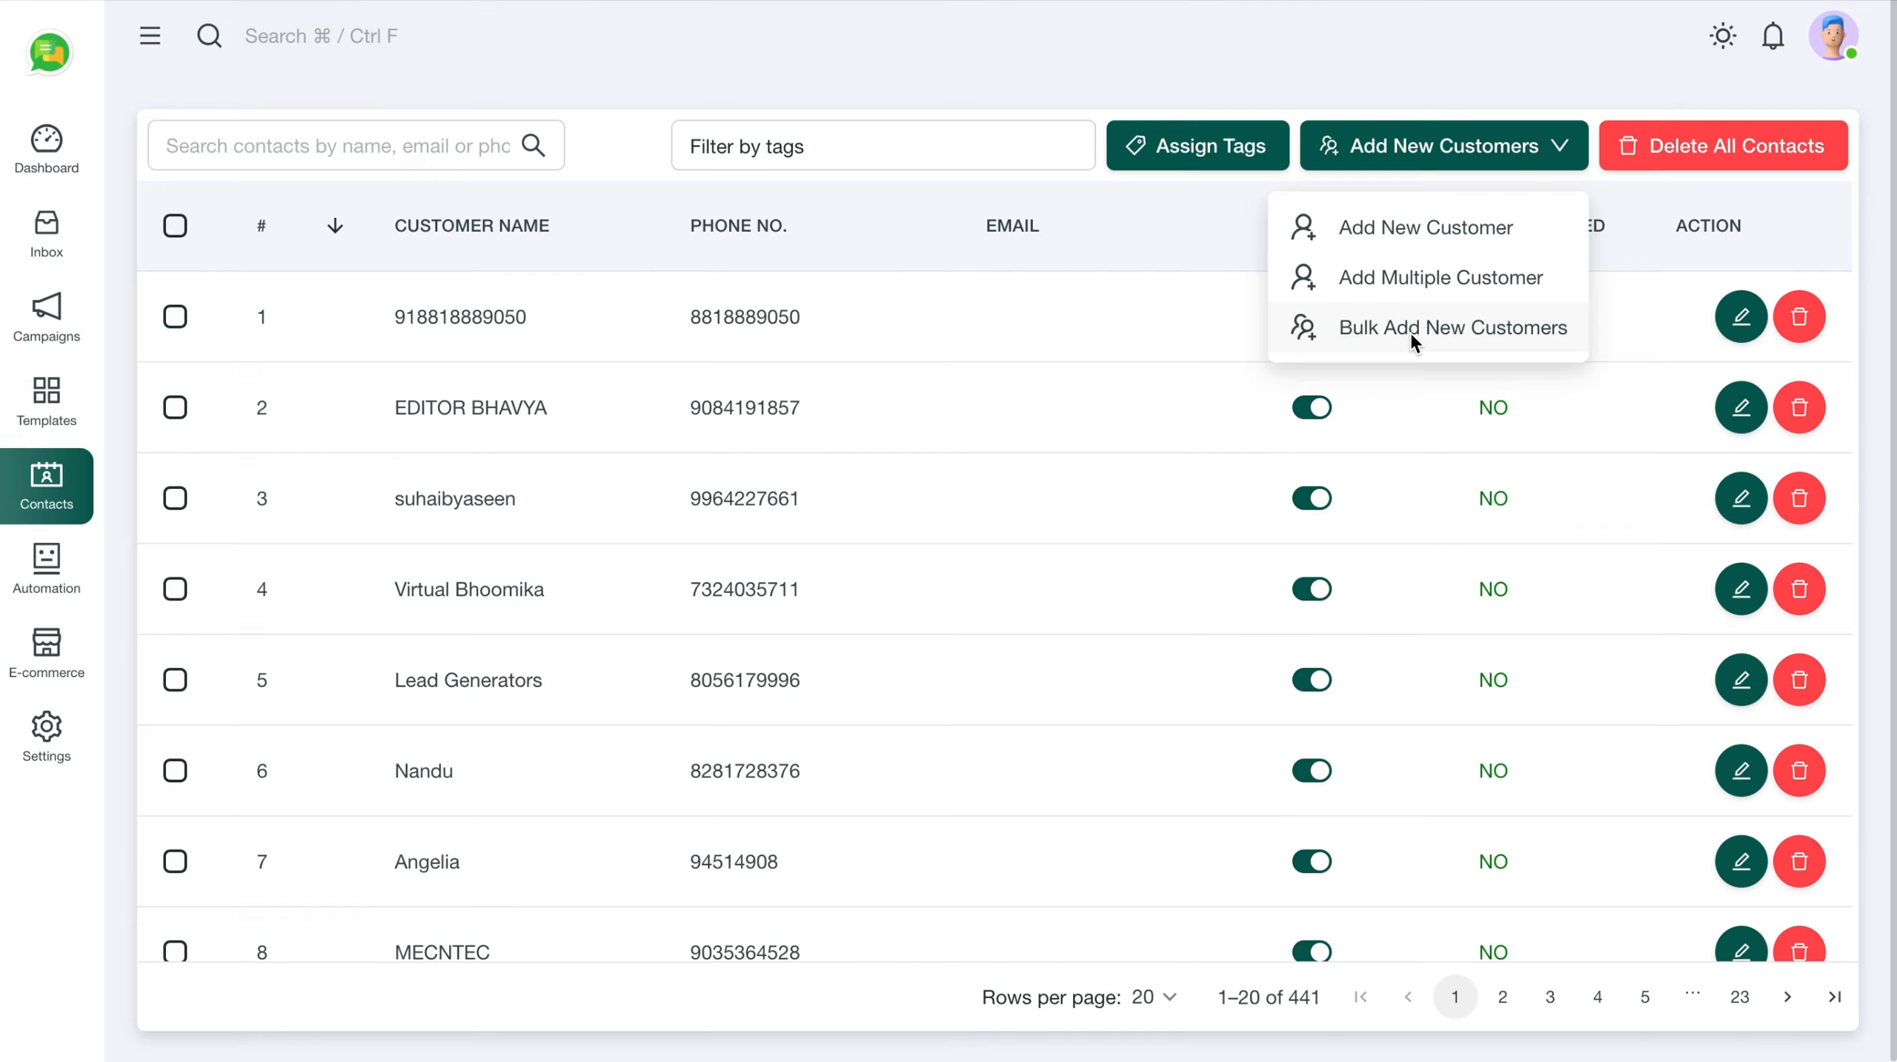
Open Bulk Add New Customers, dismiss the CSV/XLSX file picker, and cancel the import
left_click(1408, 335)
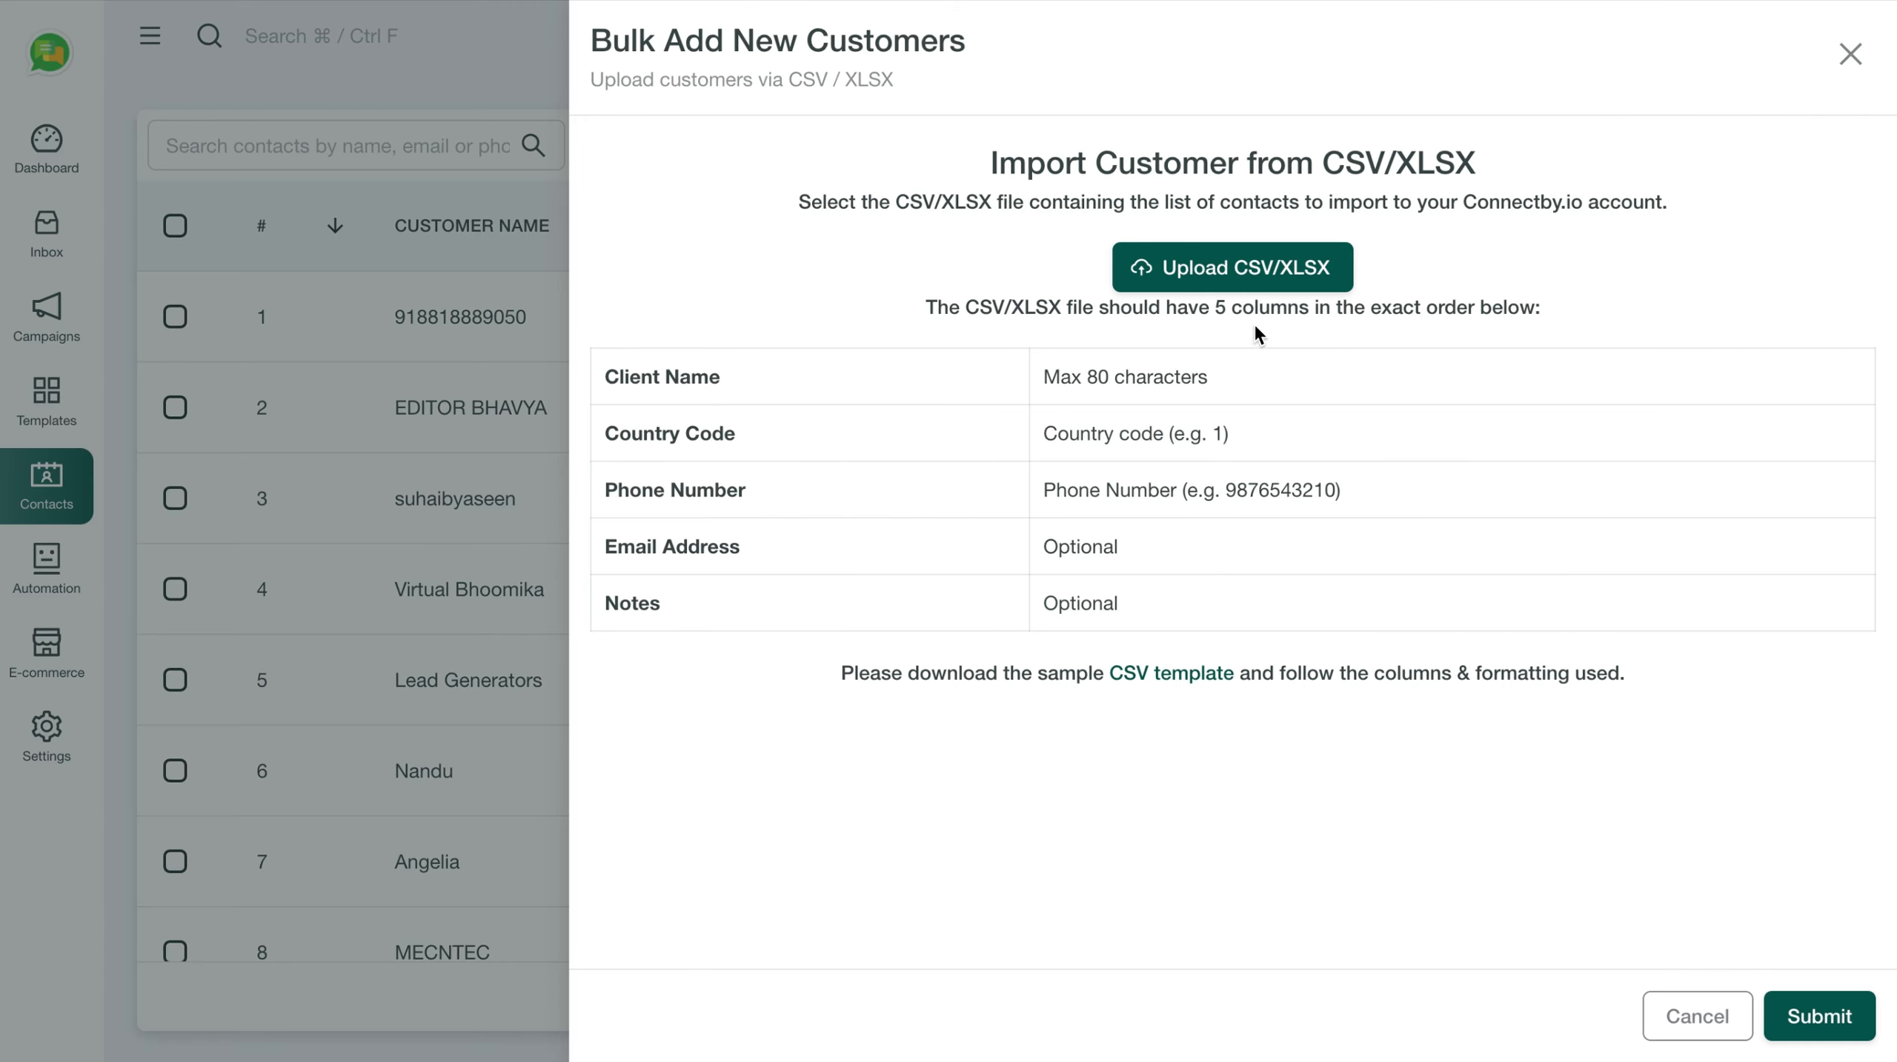
left_click(1214, 277)
key("Escape")
left_click(1694, 1022)
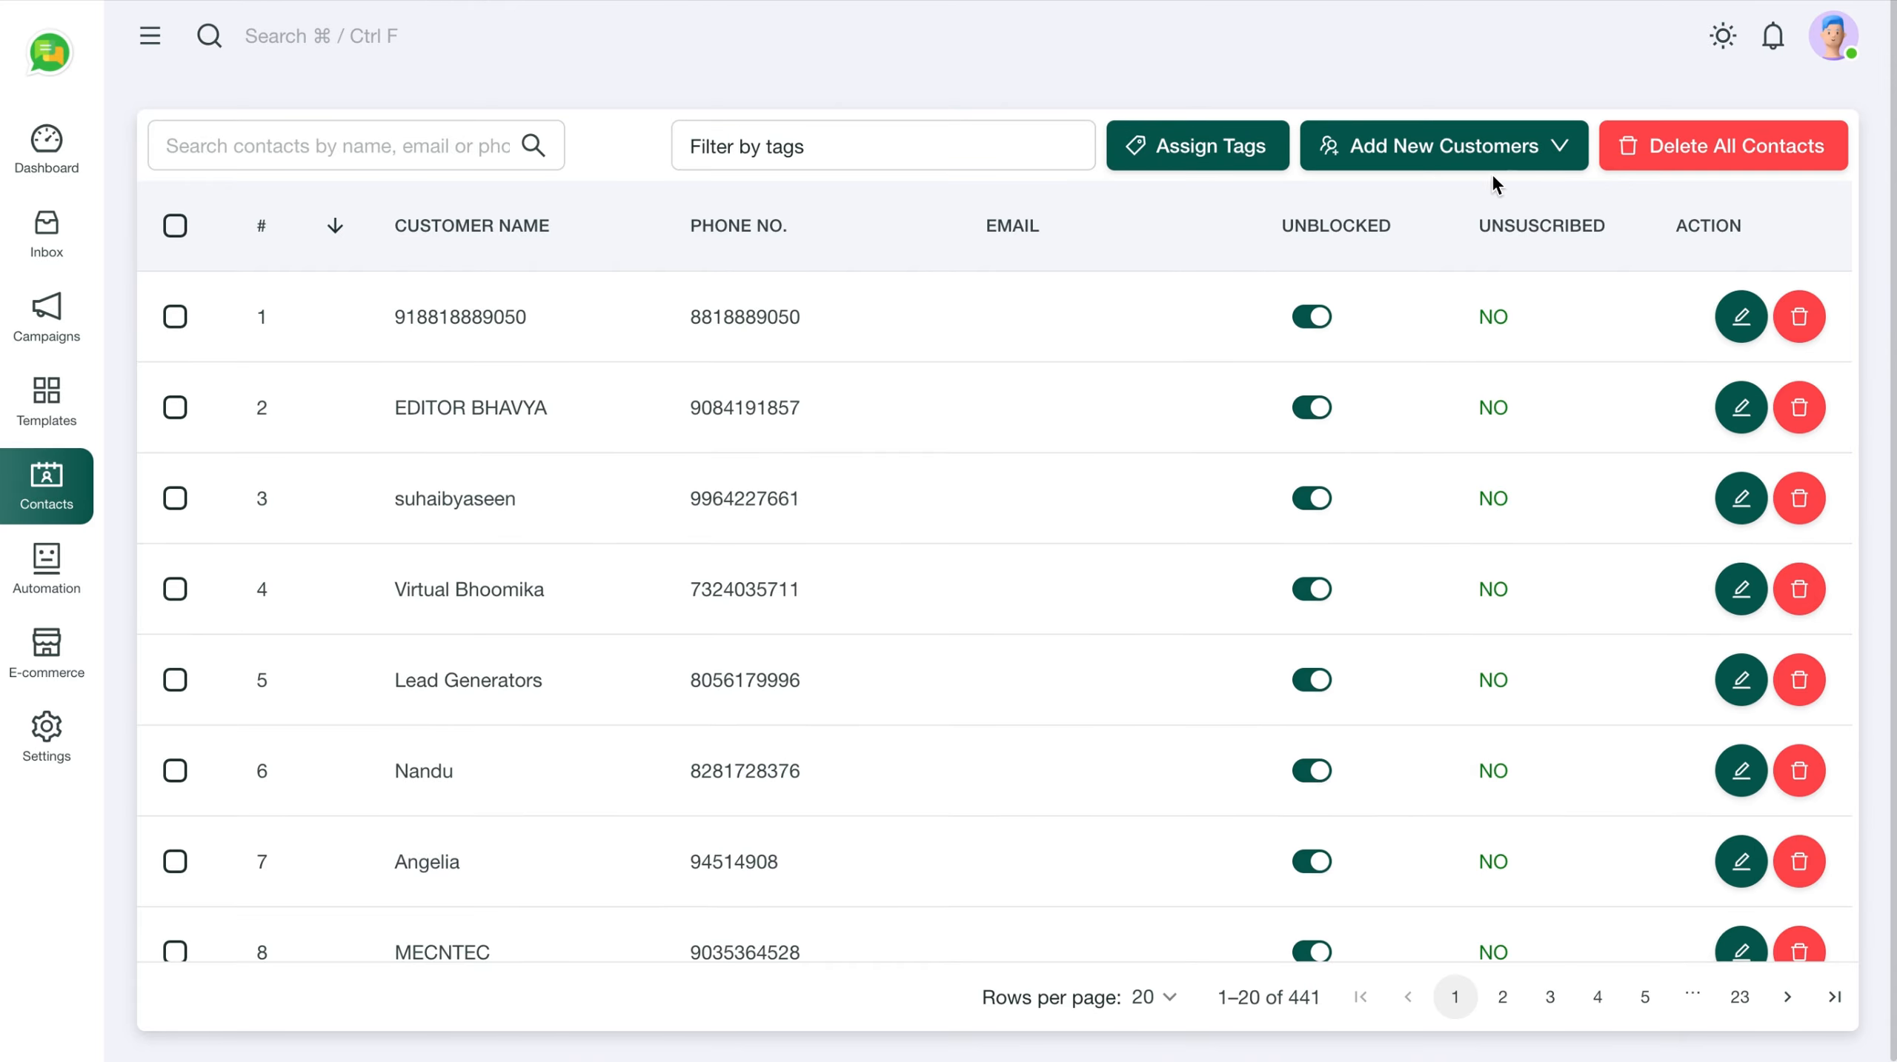
Start a single new customer and create a 'New Enqury' tag in Assign Tags
left_click(1553, 144)
left_click(1448, 223)
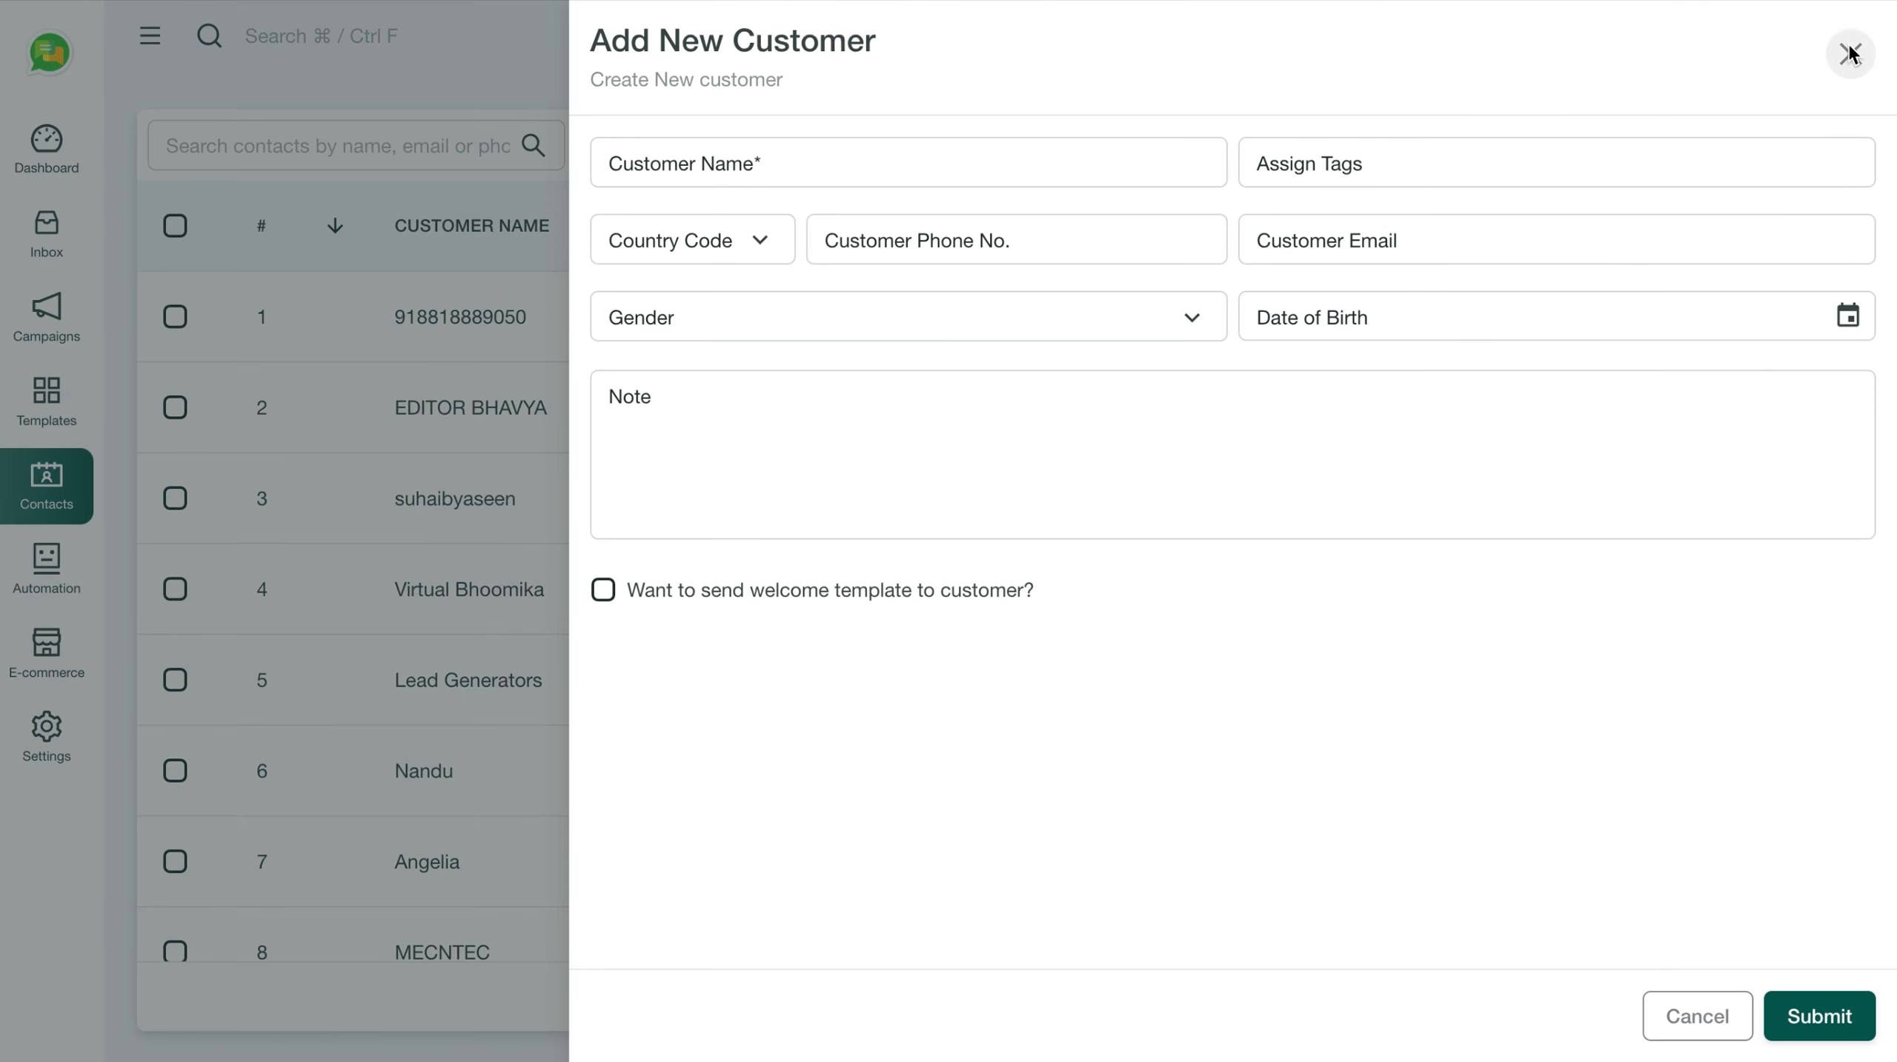
left_click(1428, 163)
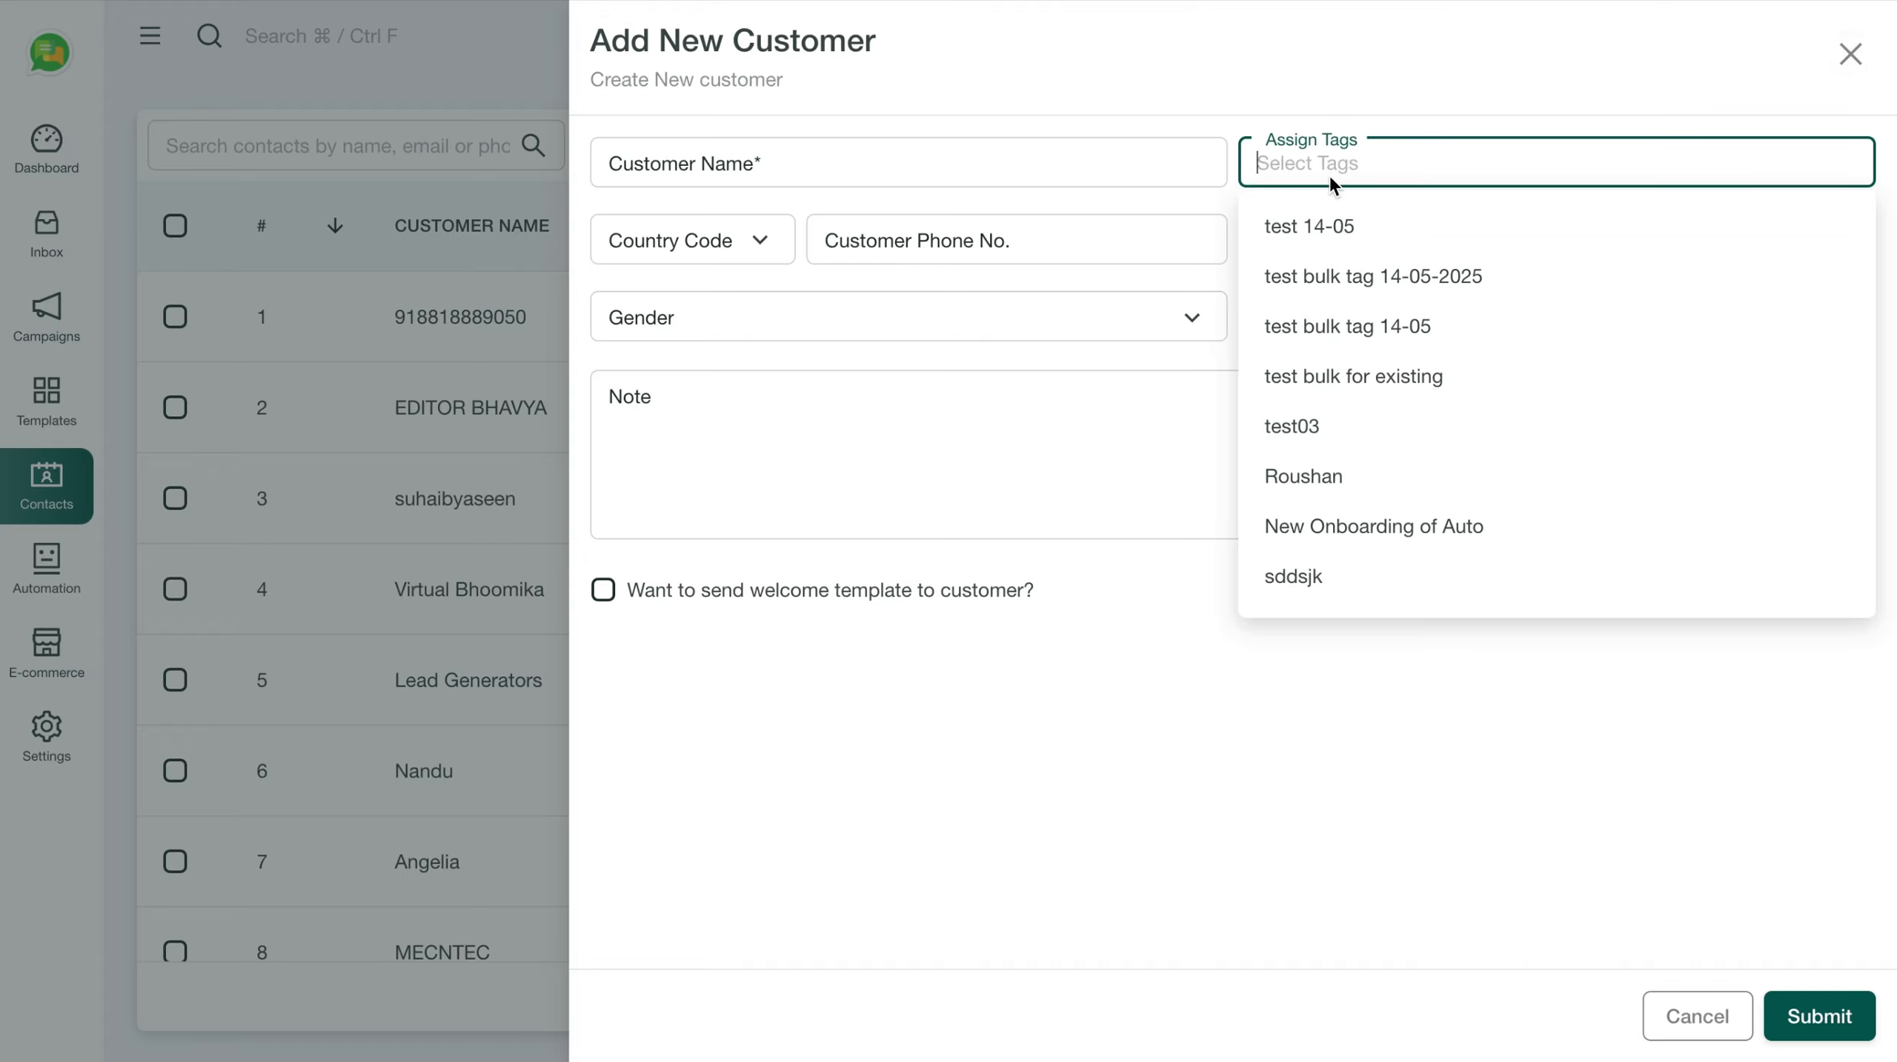
type("New E")
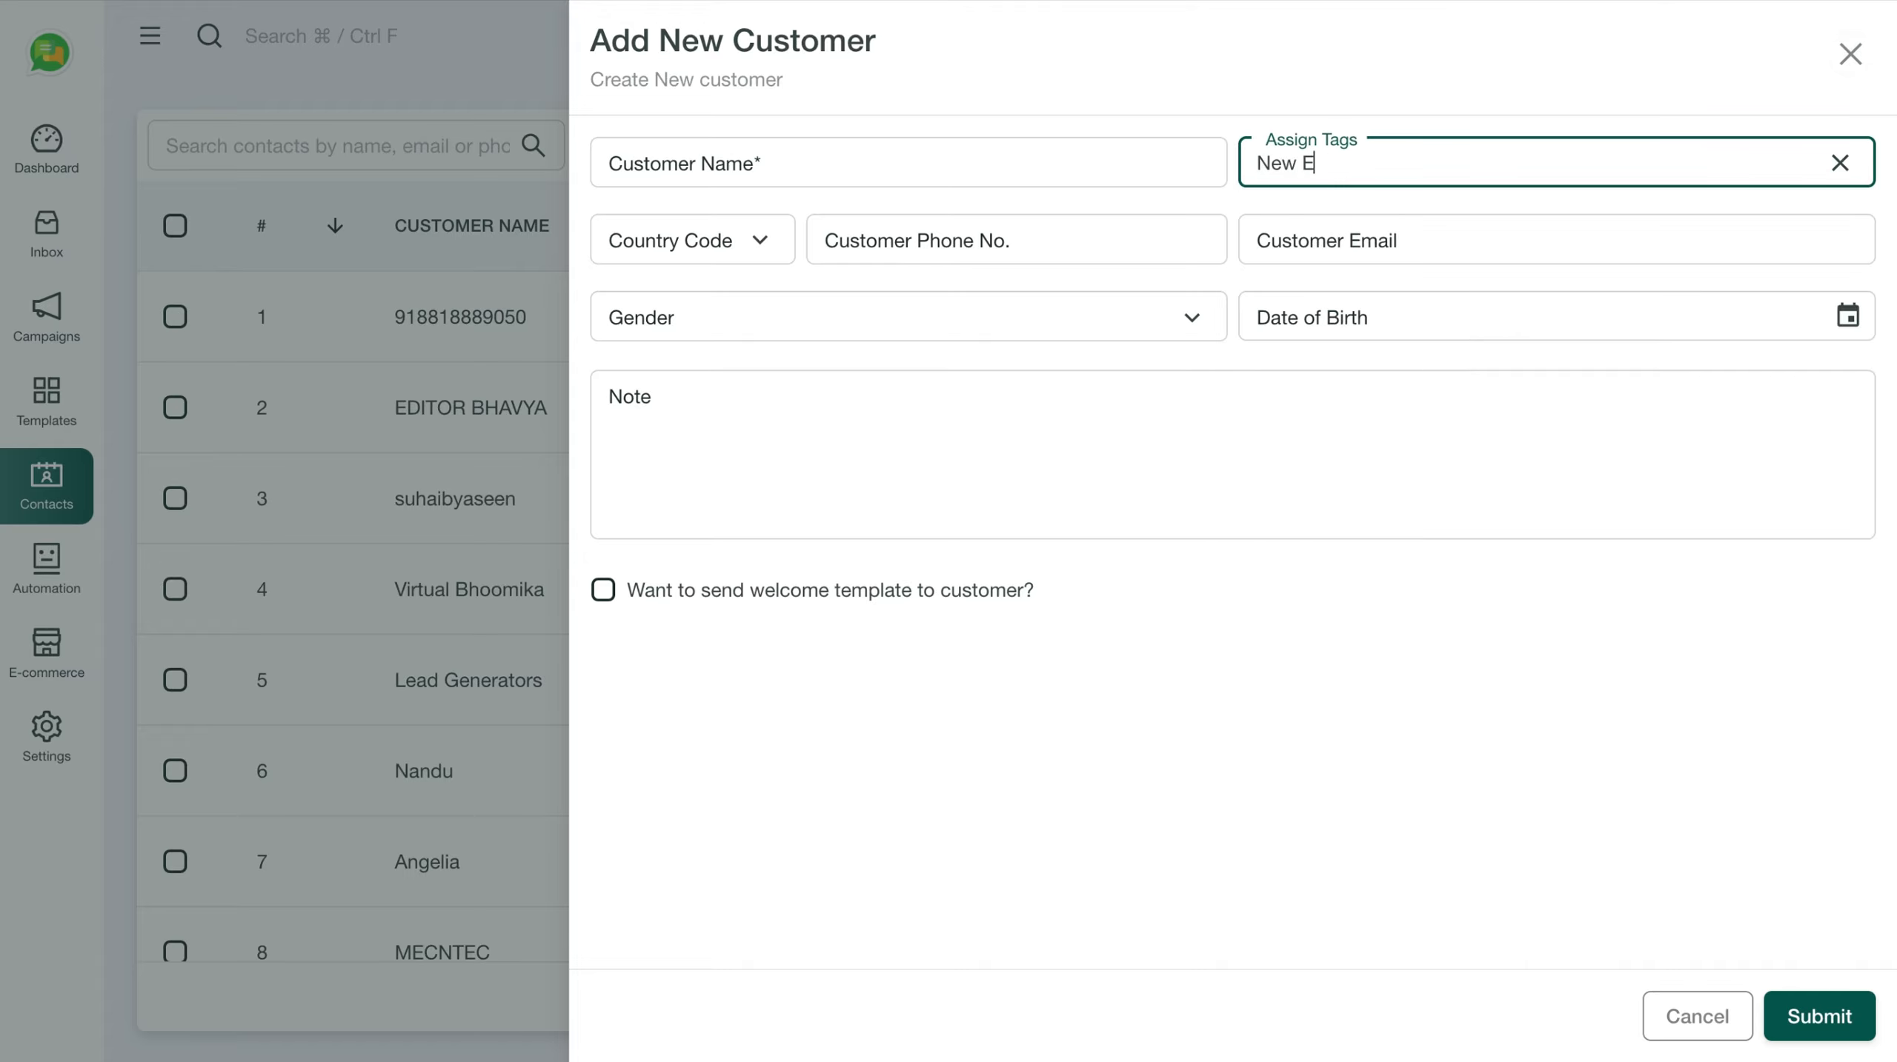
type("nqury")
key("Return")
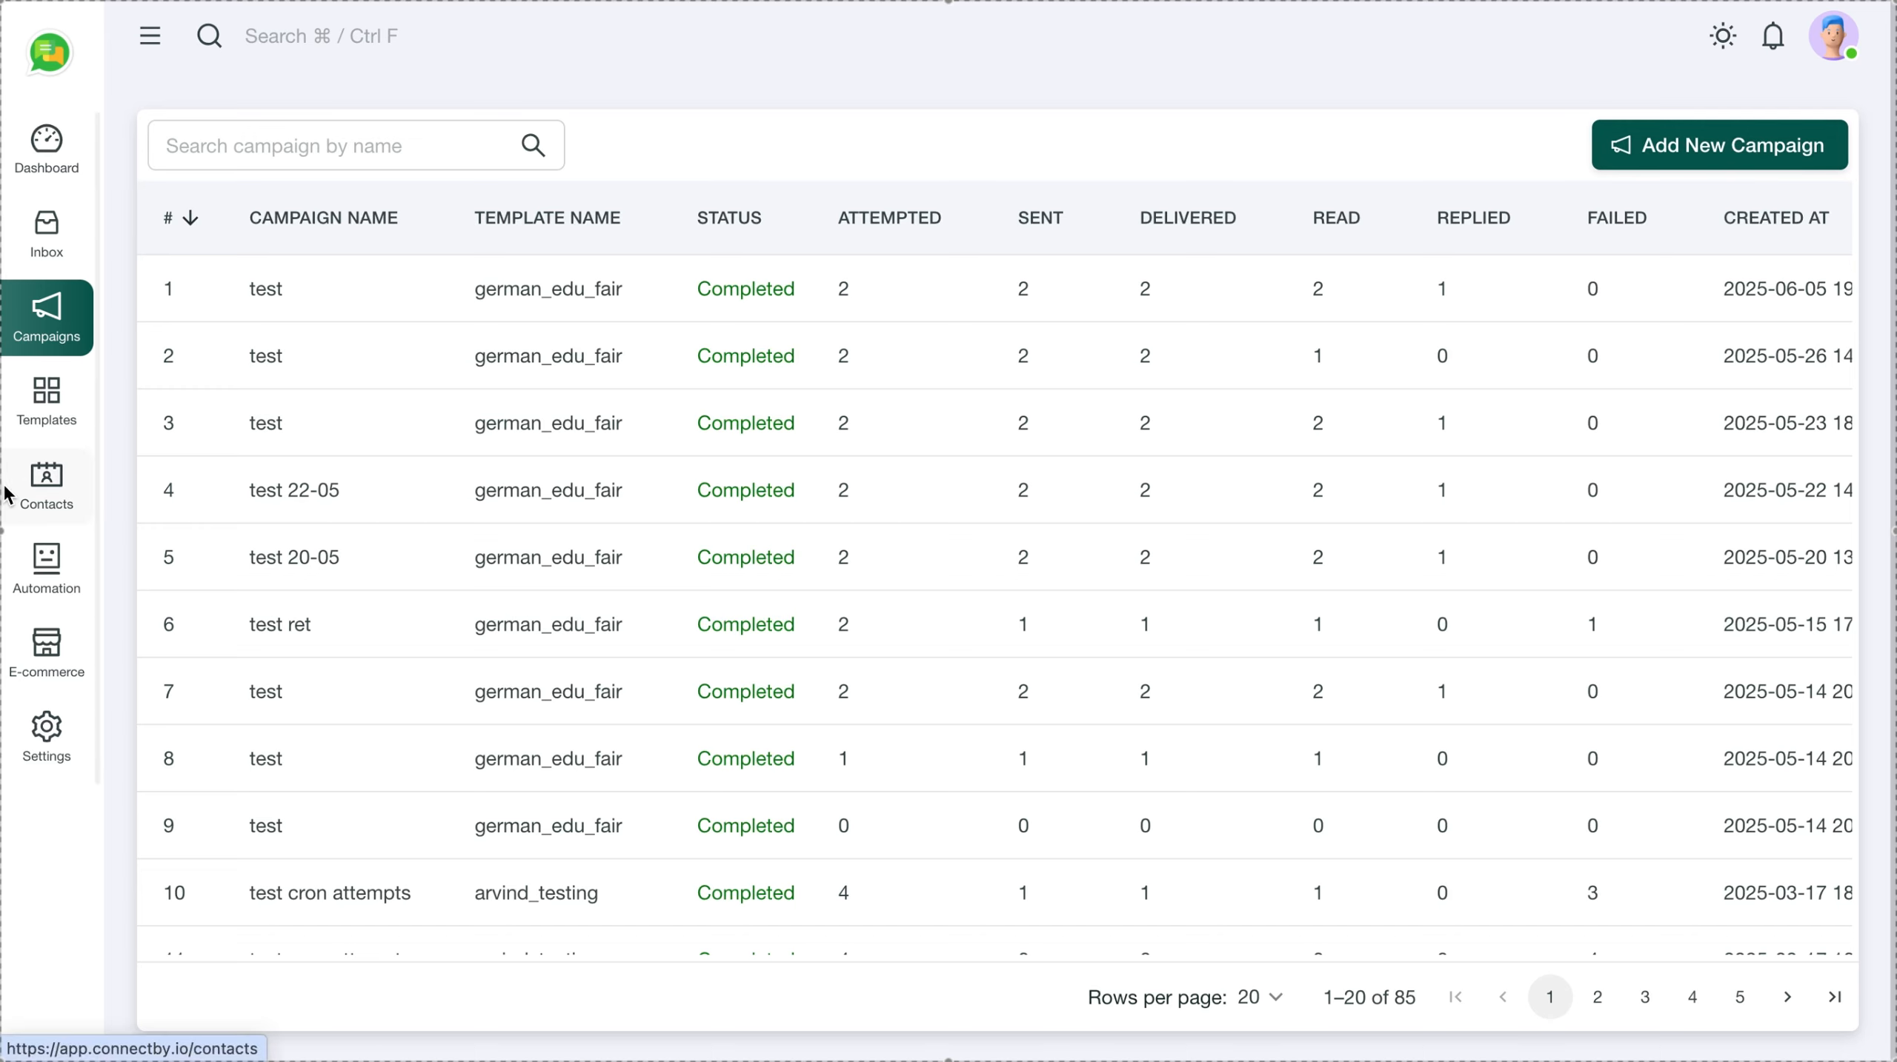
Create a new message template named koocester
left_click(46, 410)
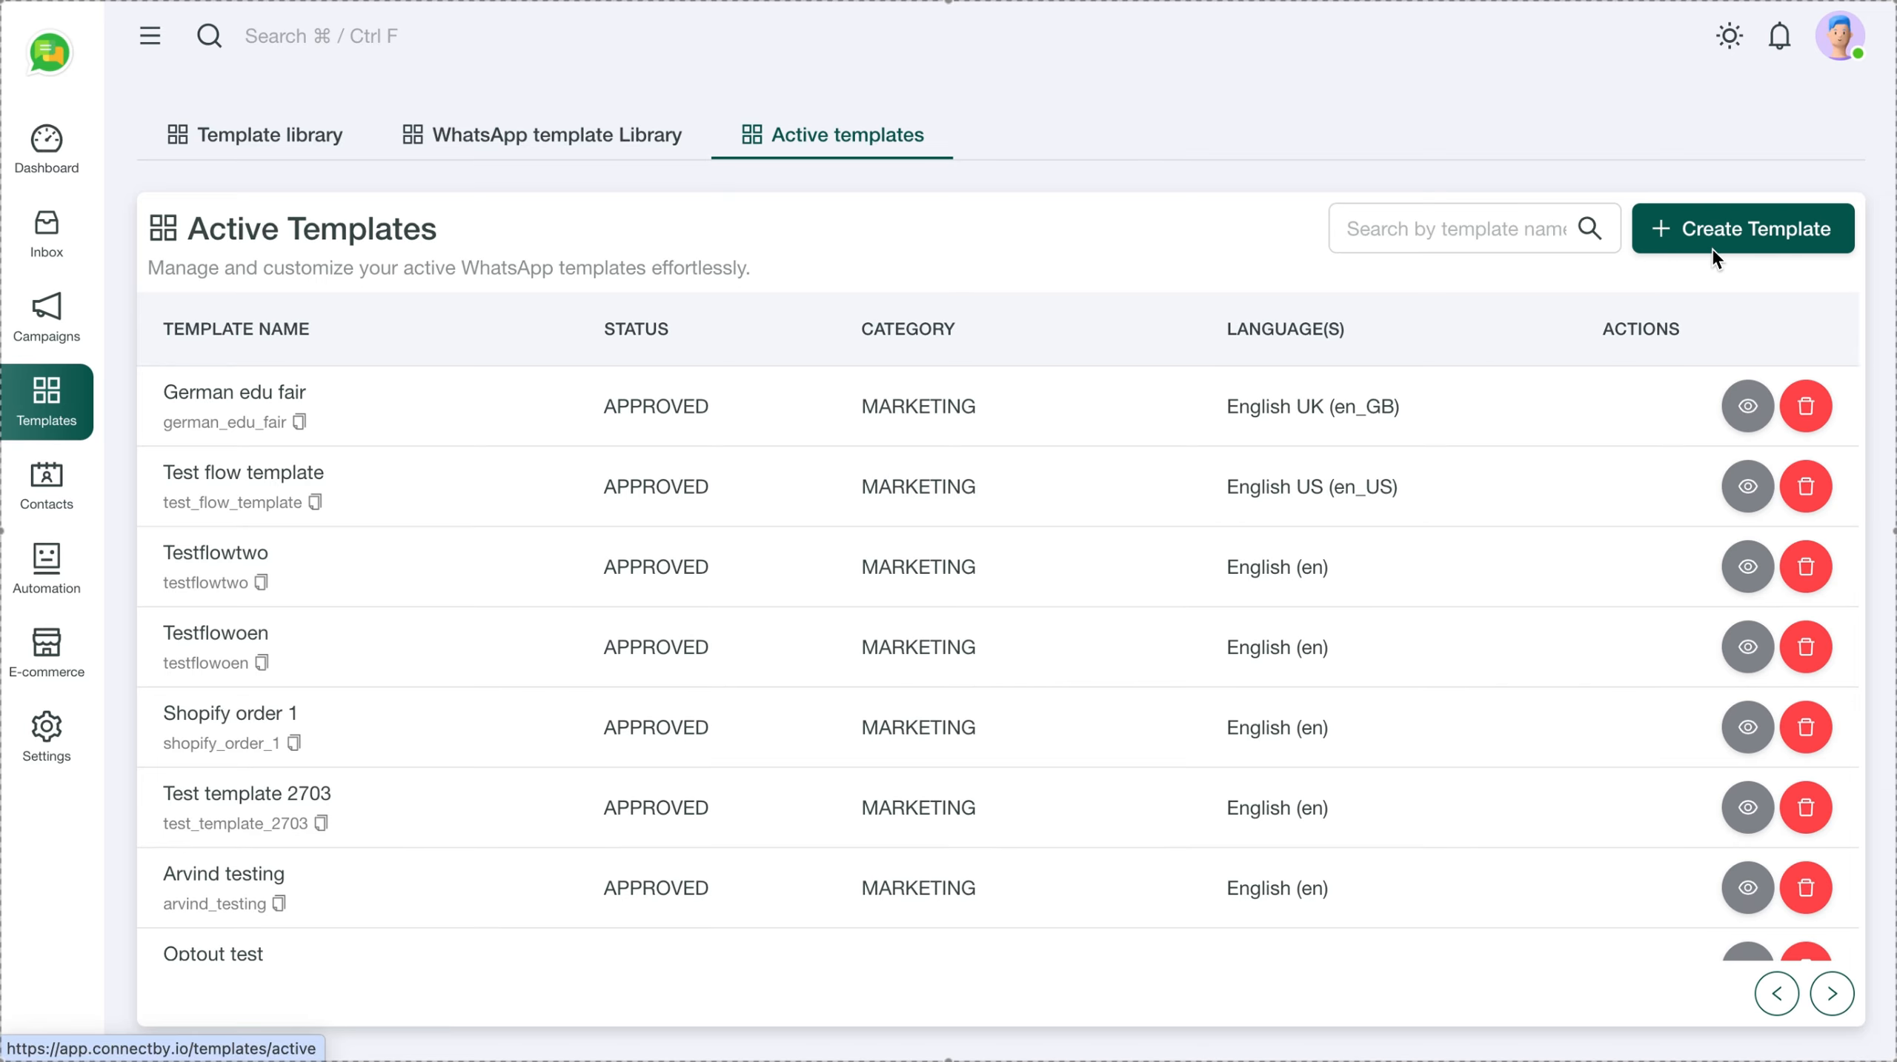
left_click(1744, 228)
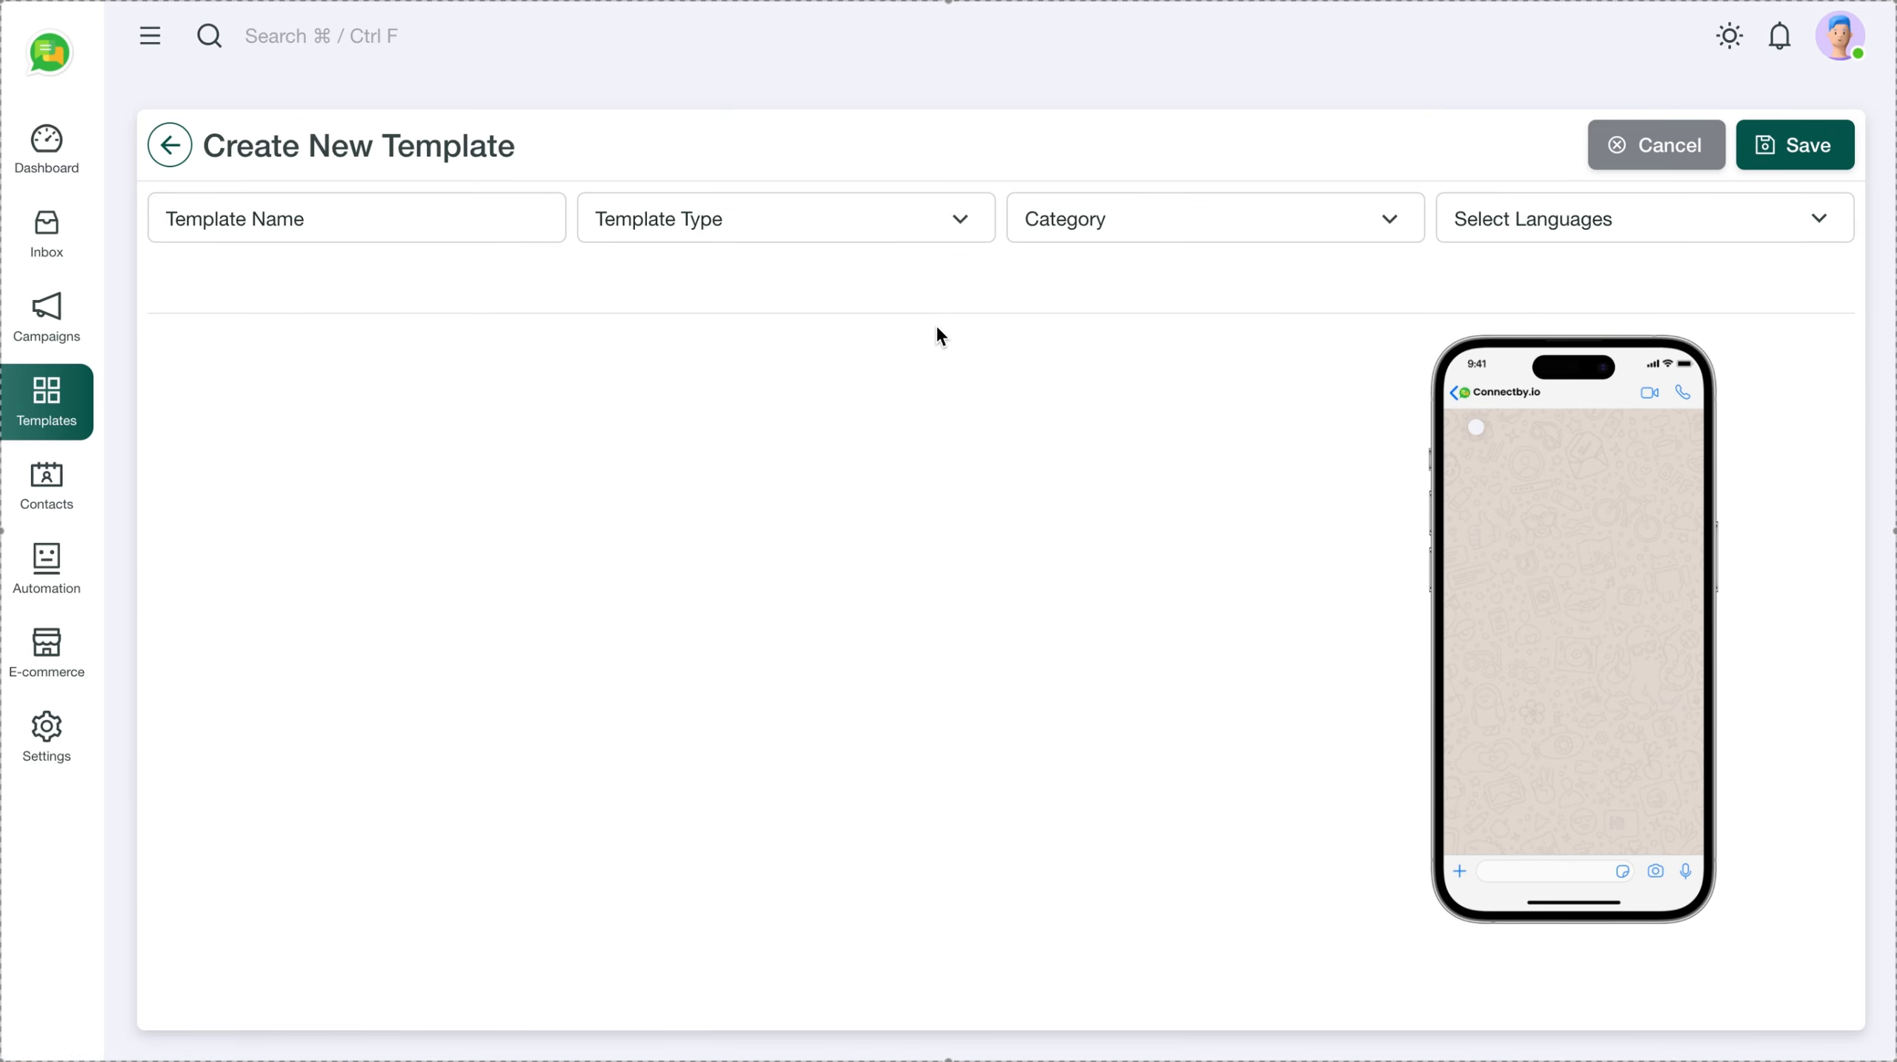
left_click(372, 228)
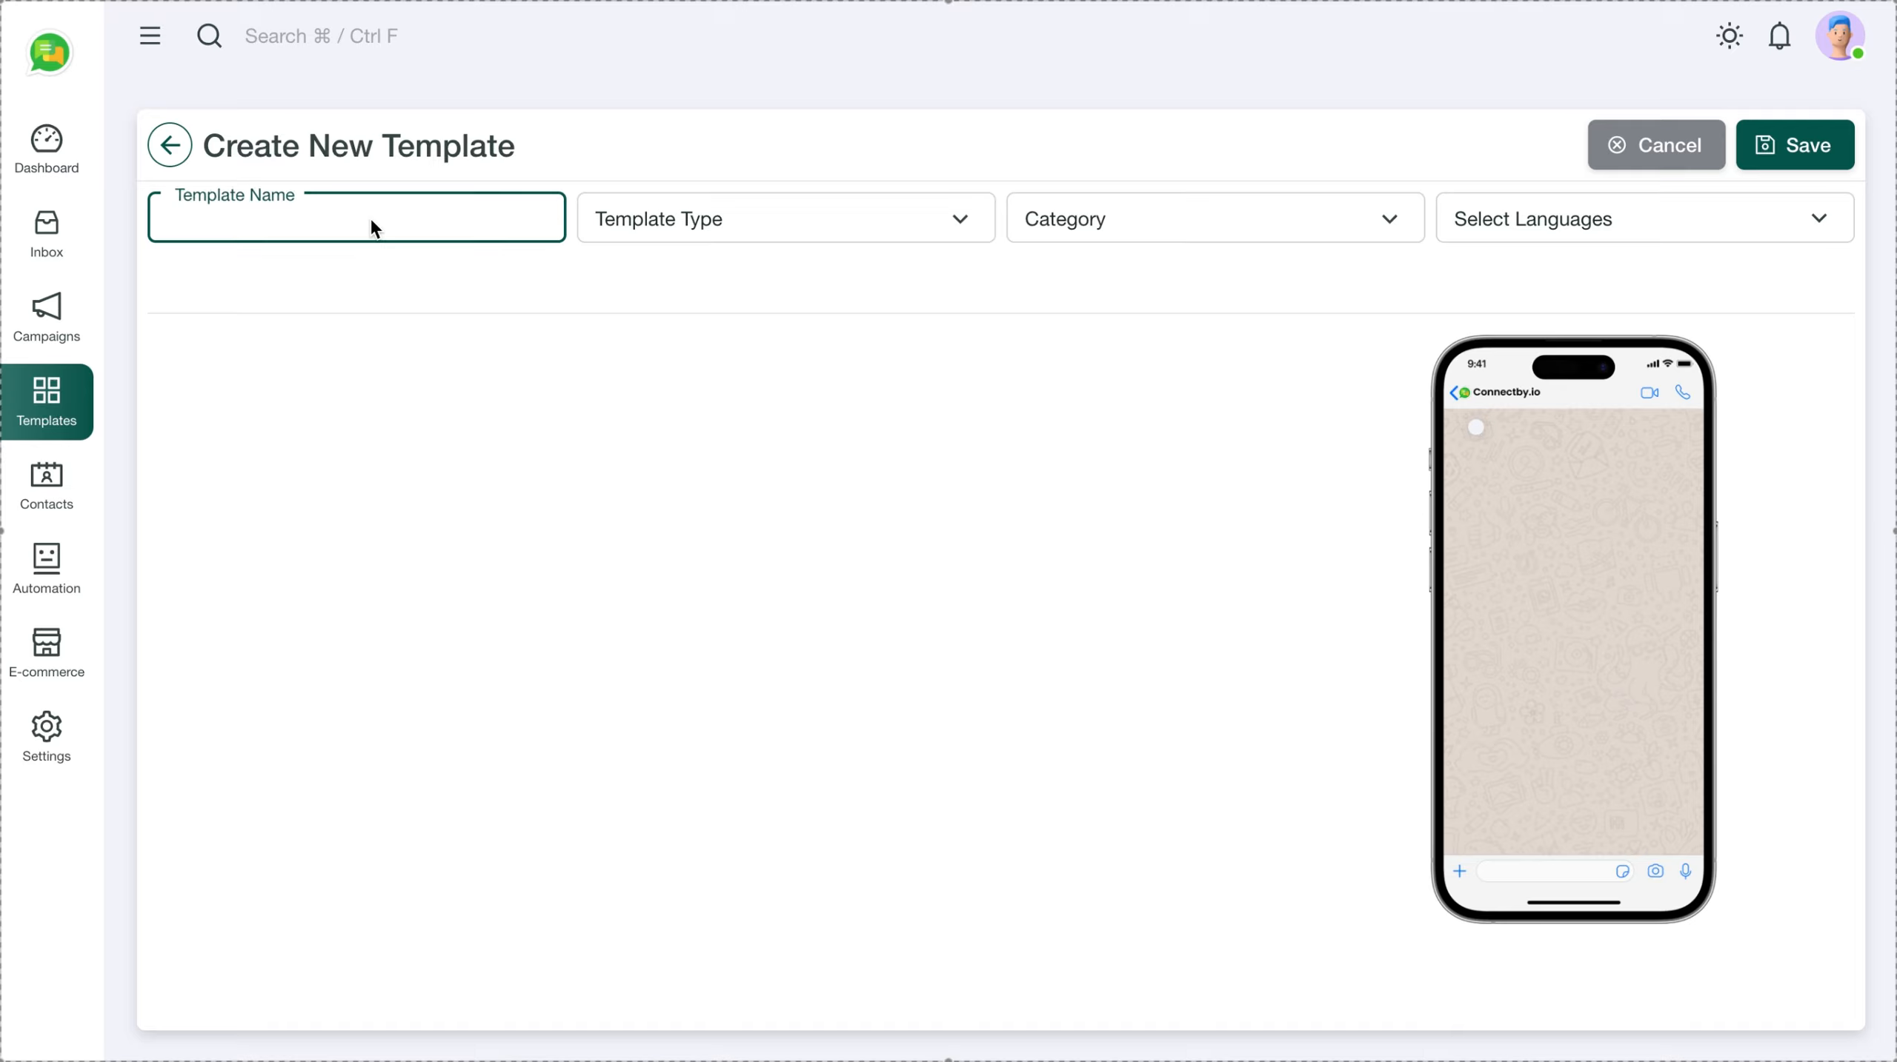
type("koocester")
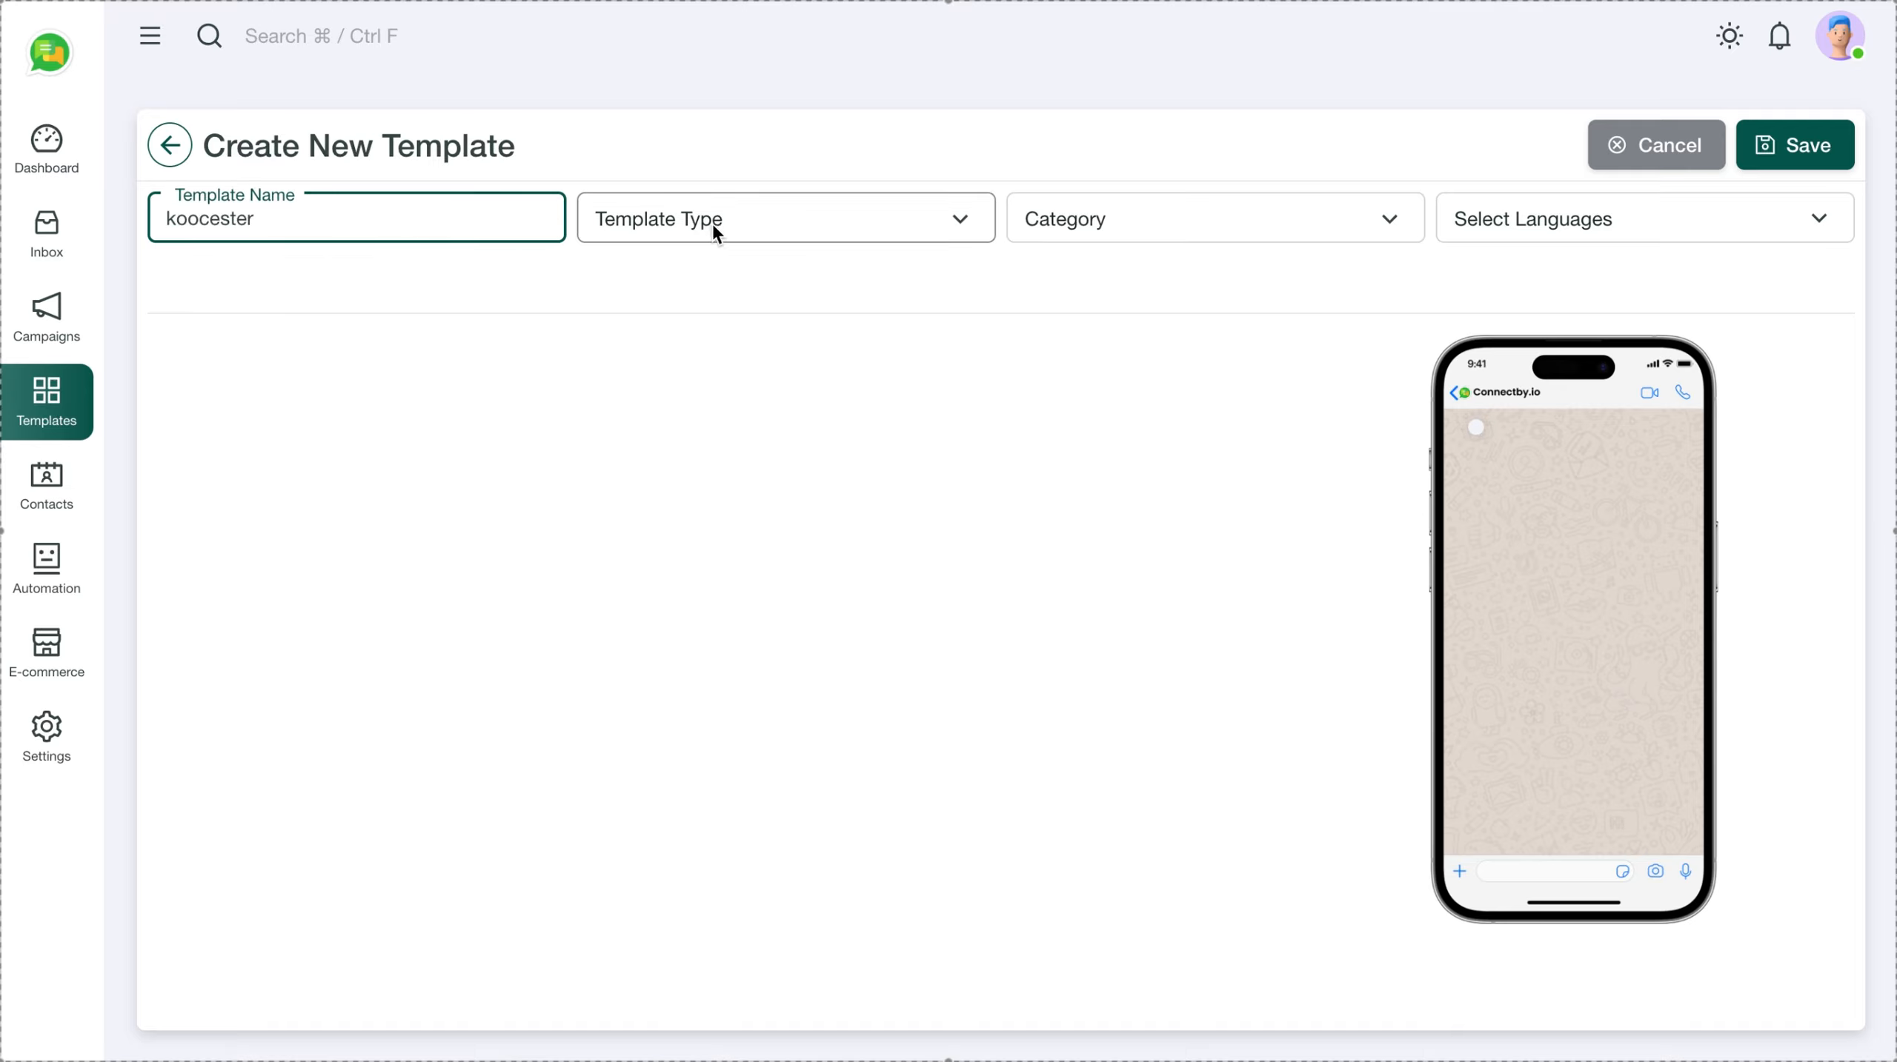
Set the template to Custom type, Marketing category and English language
left_click(715, 230)
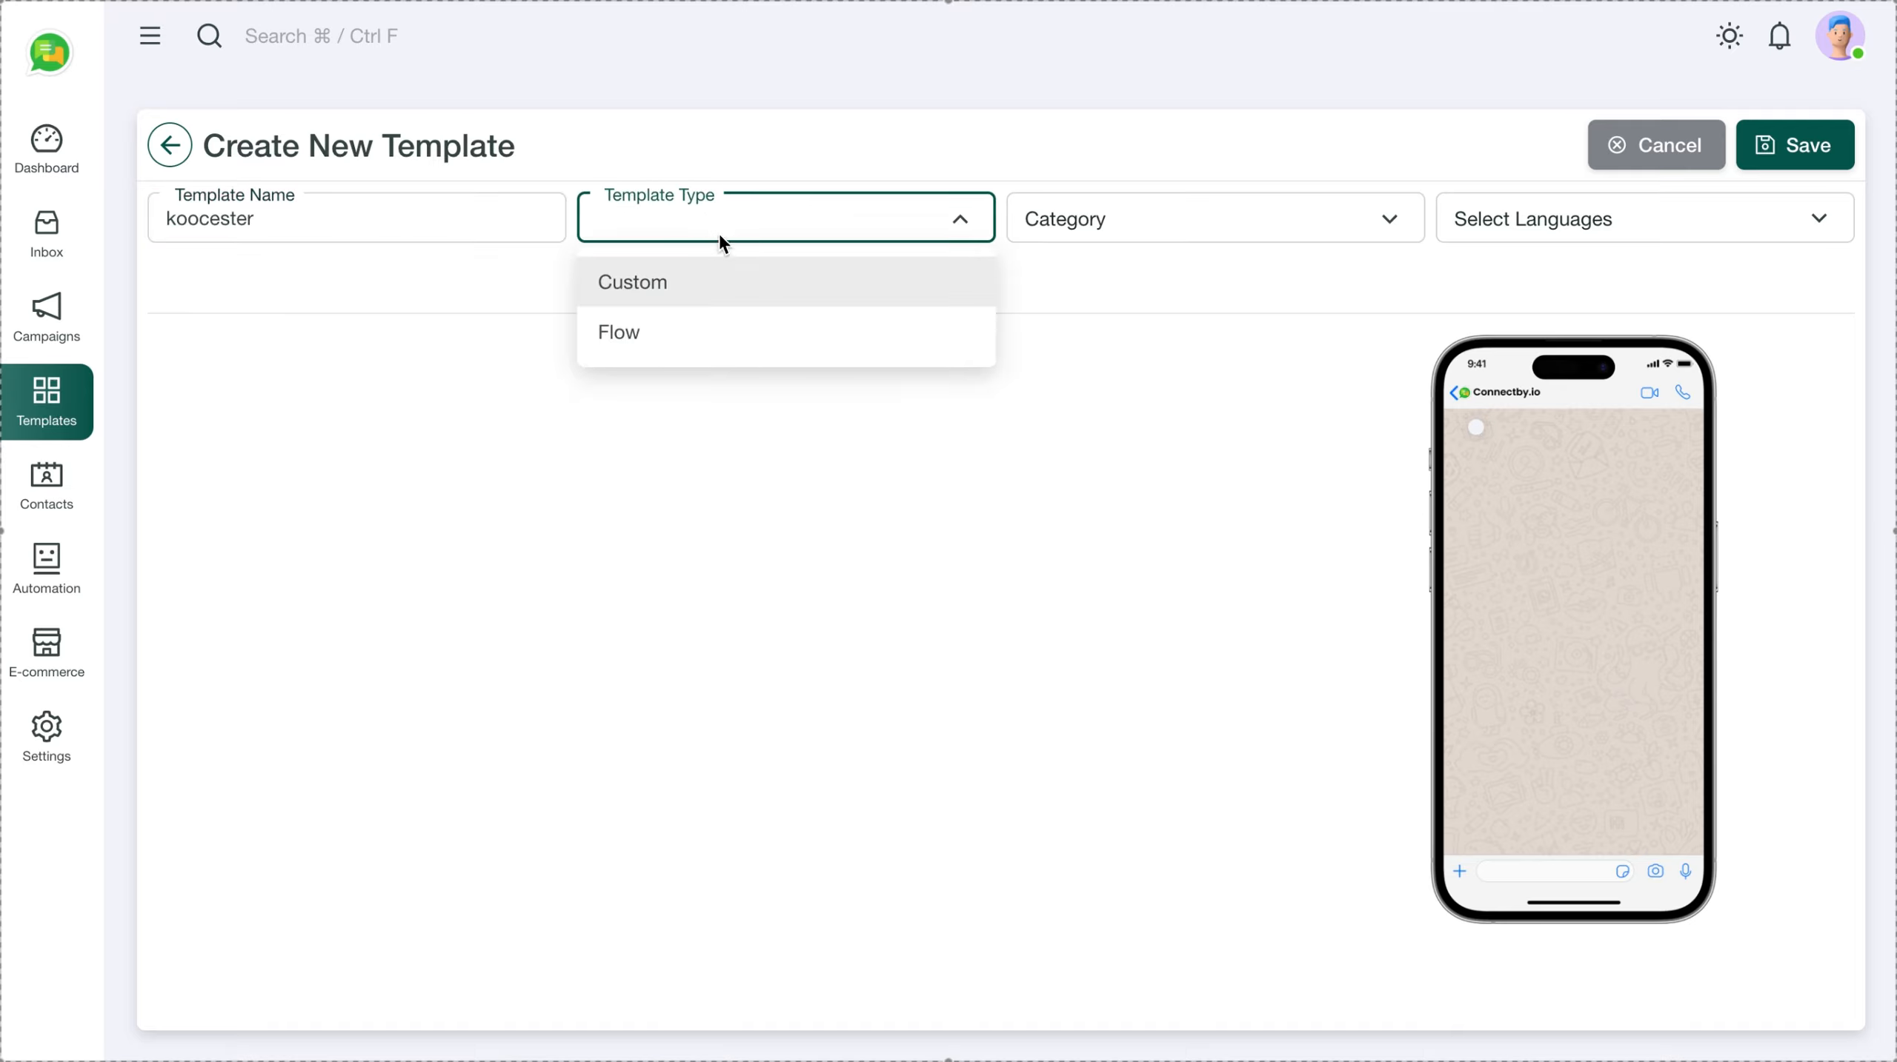
left_click(646, 284)
left_click(1128, 216)
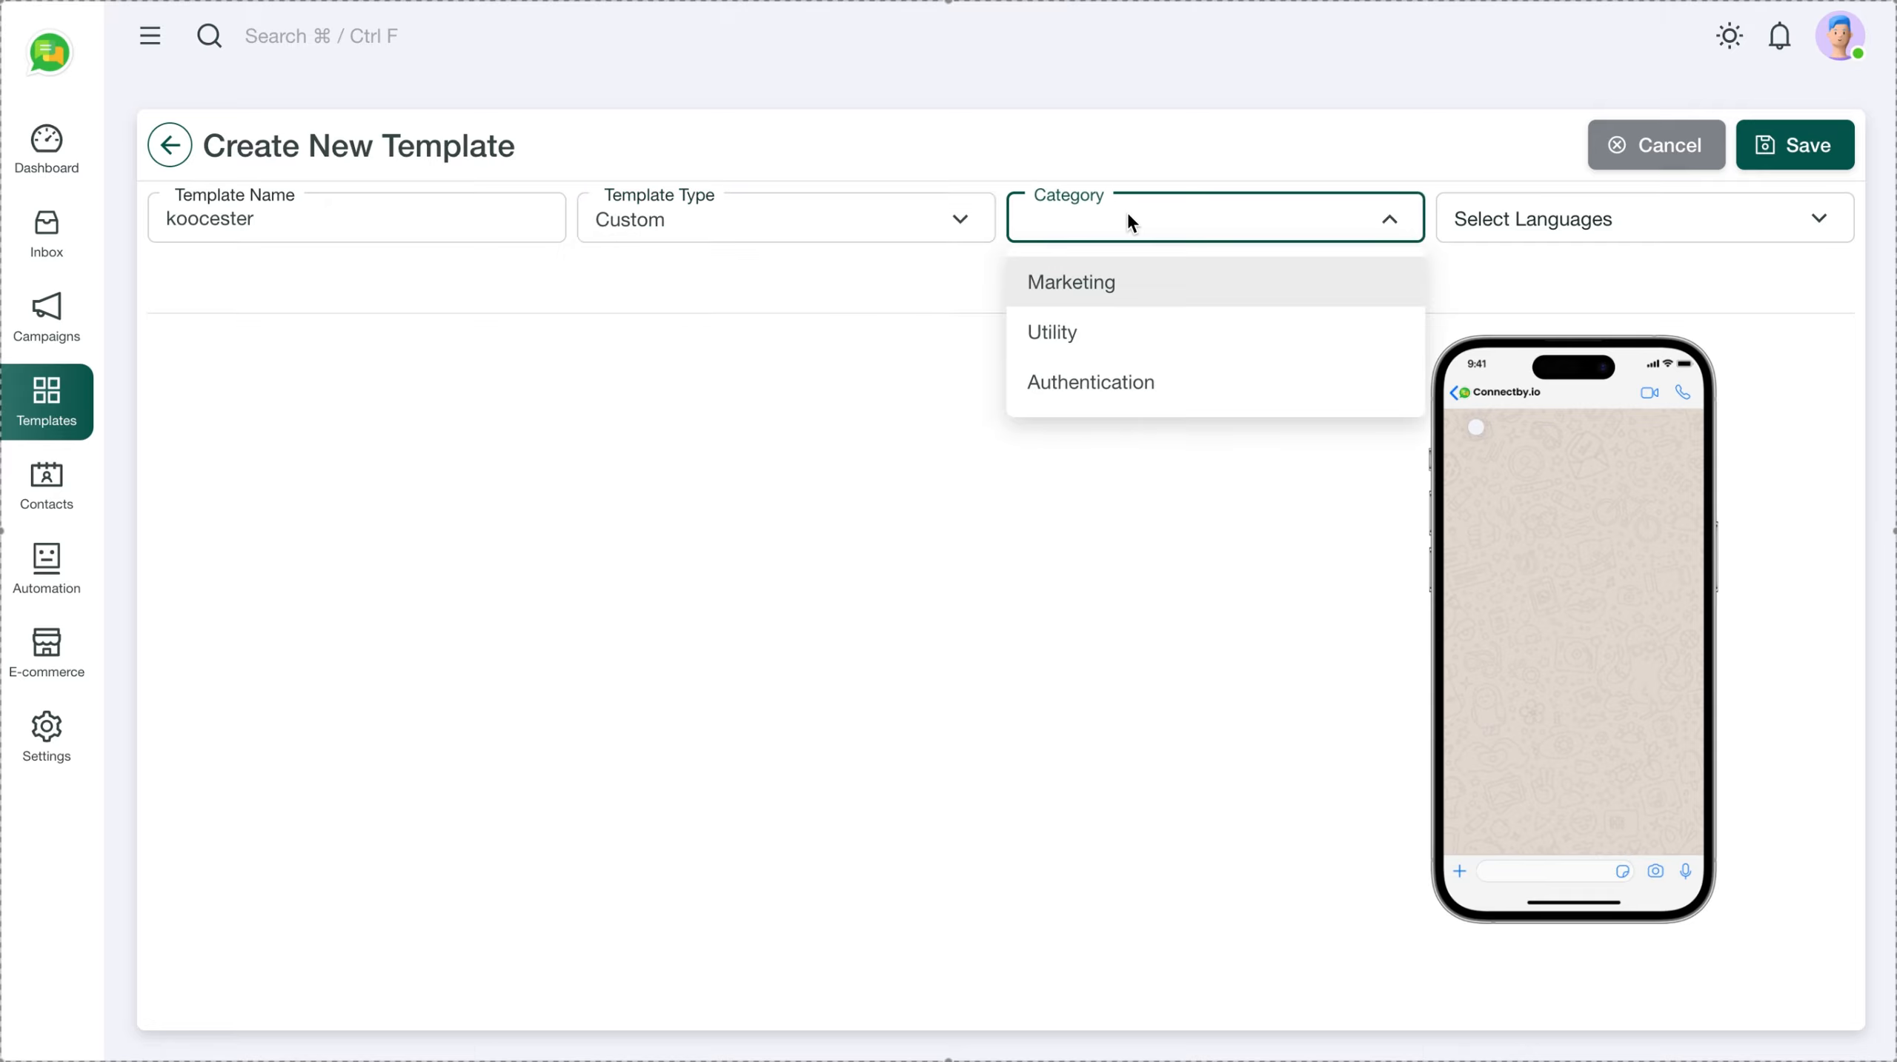
left_click(1076, 283)
left_click(1517, 218)
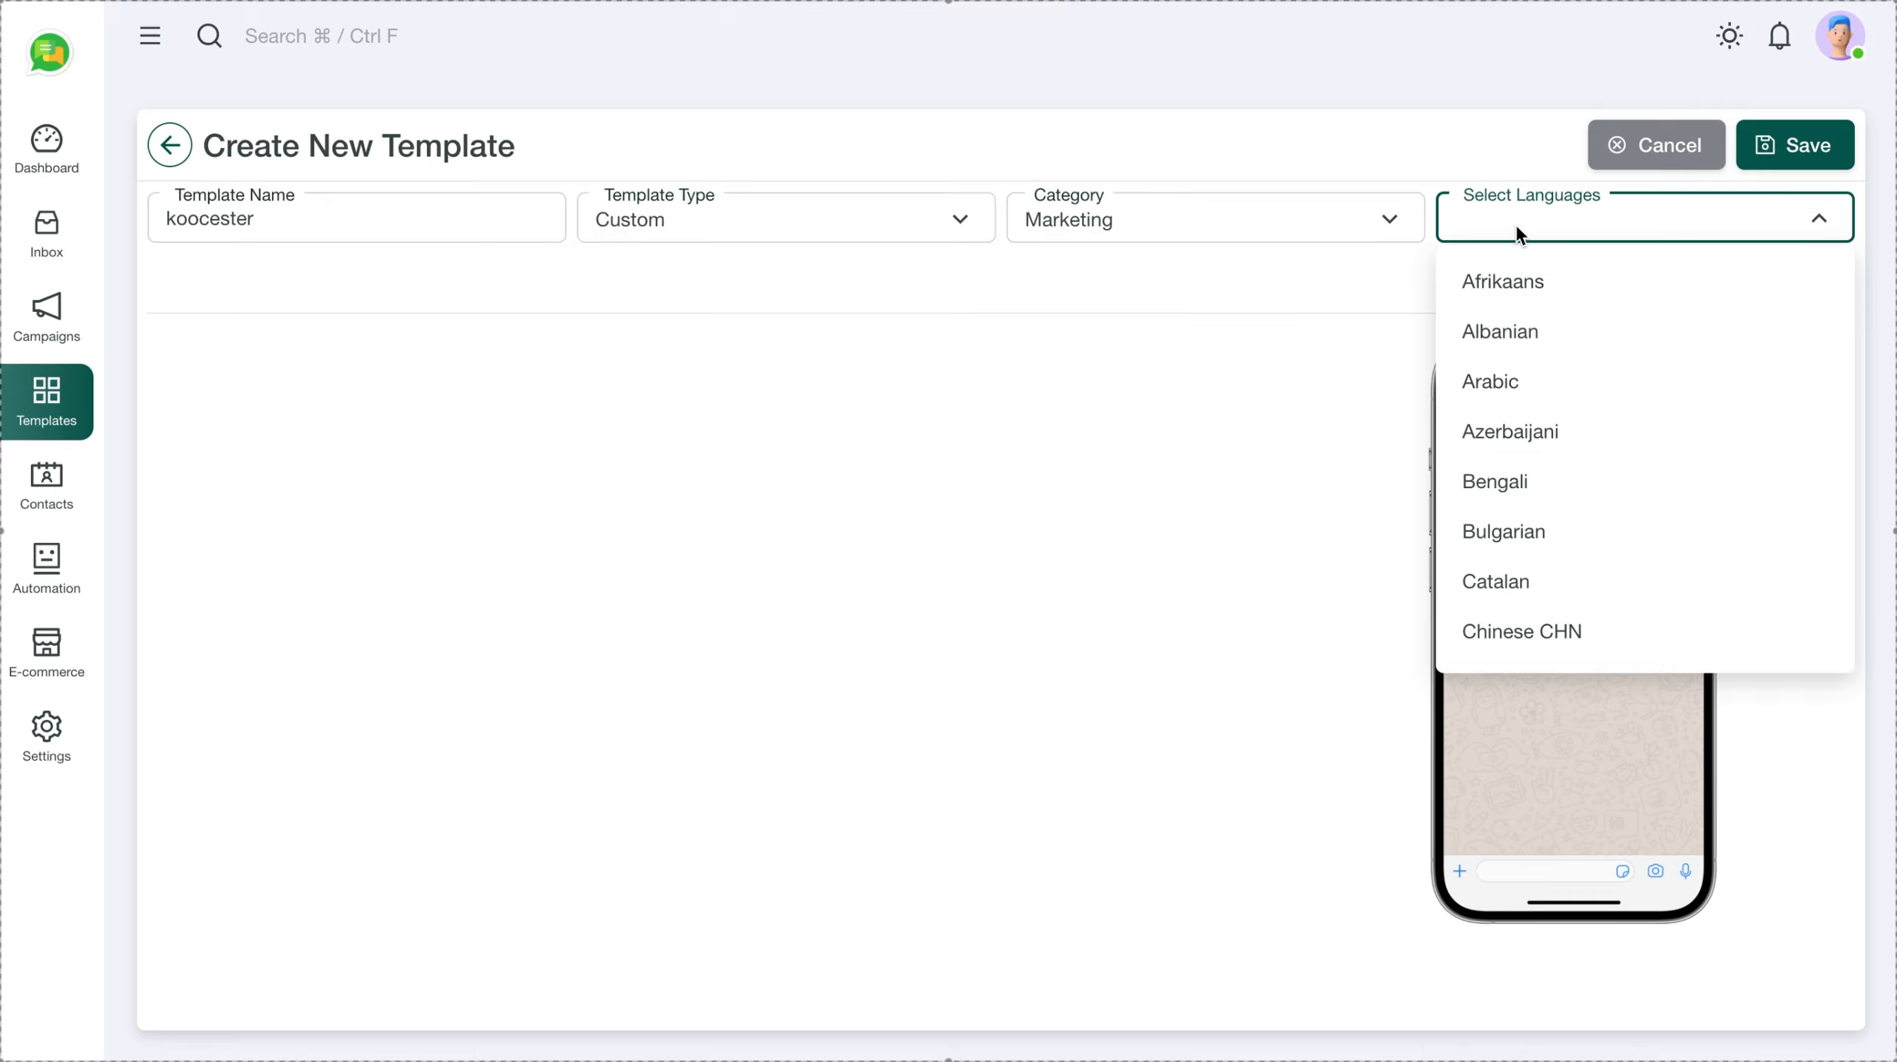
type("eng")
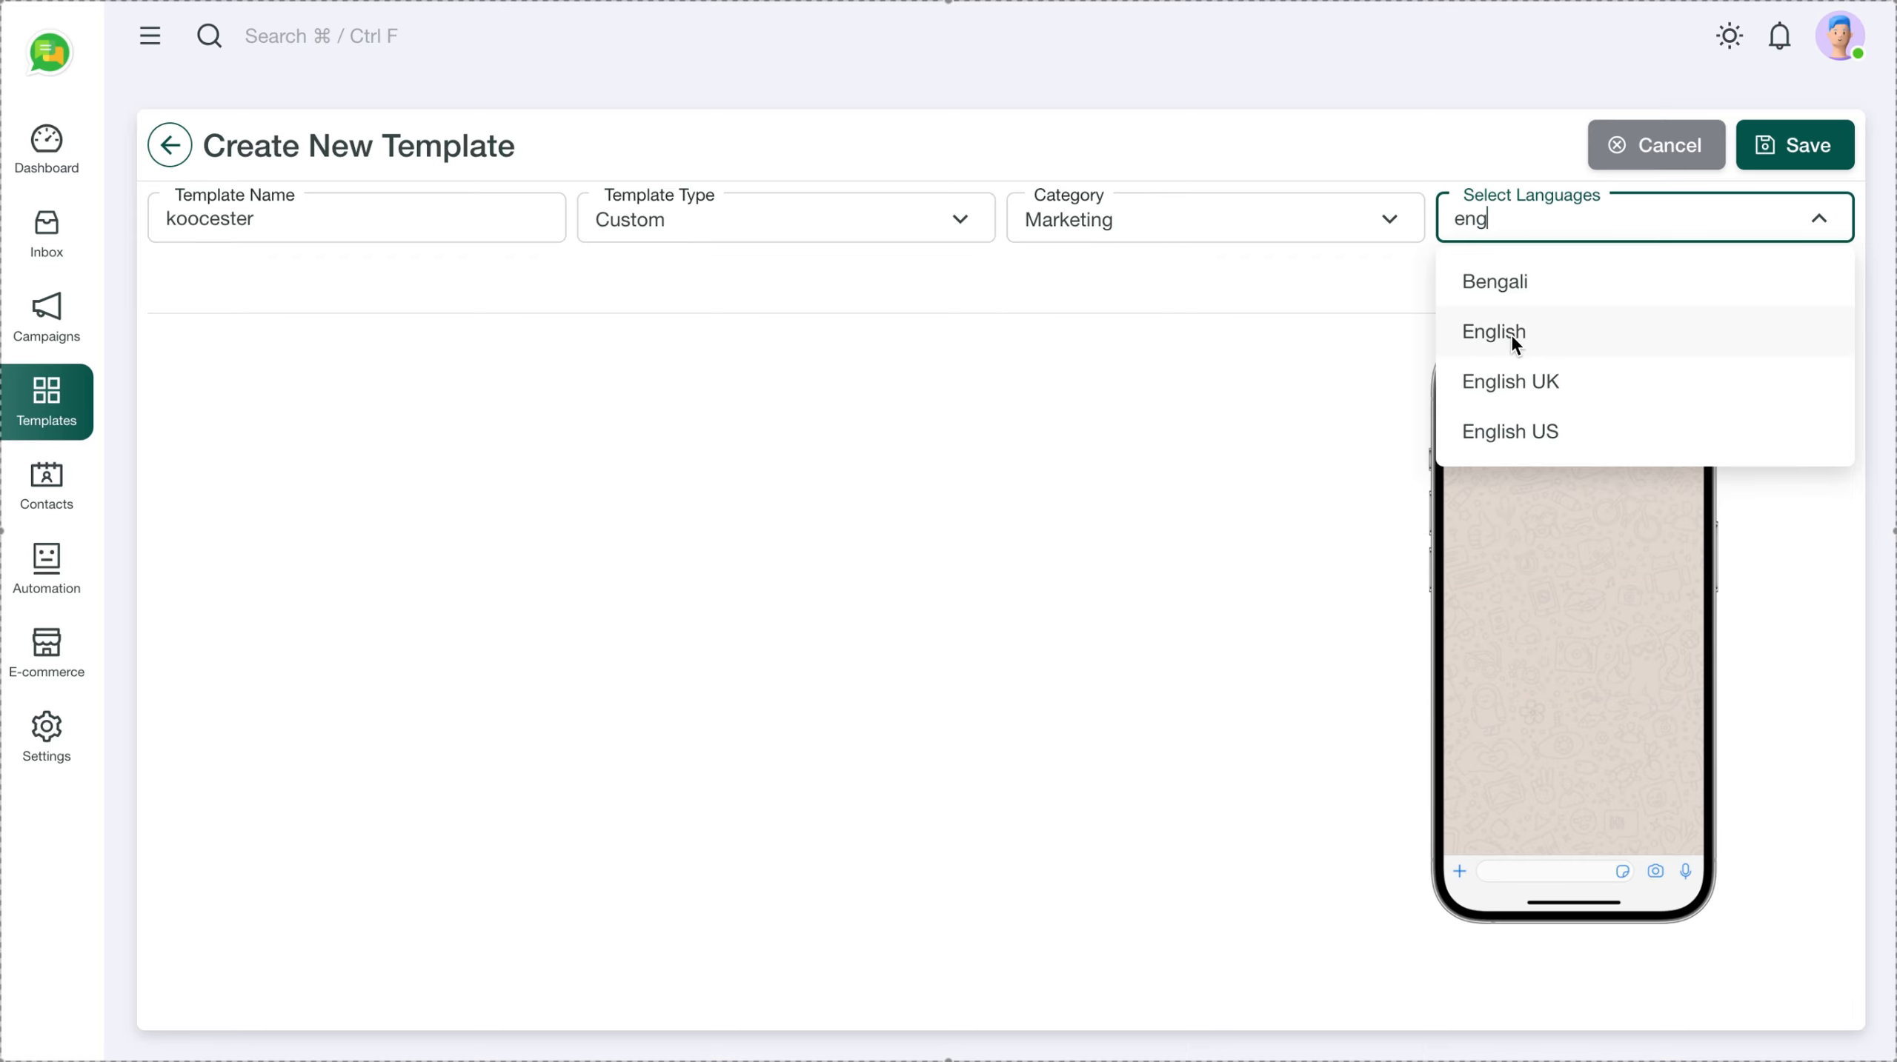
left_click(1515, 344)
left_click(1372, 602)
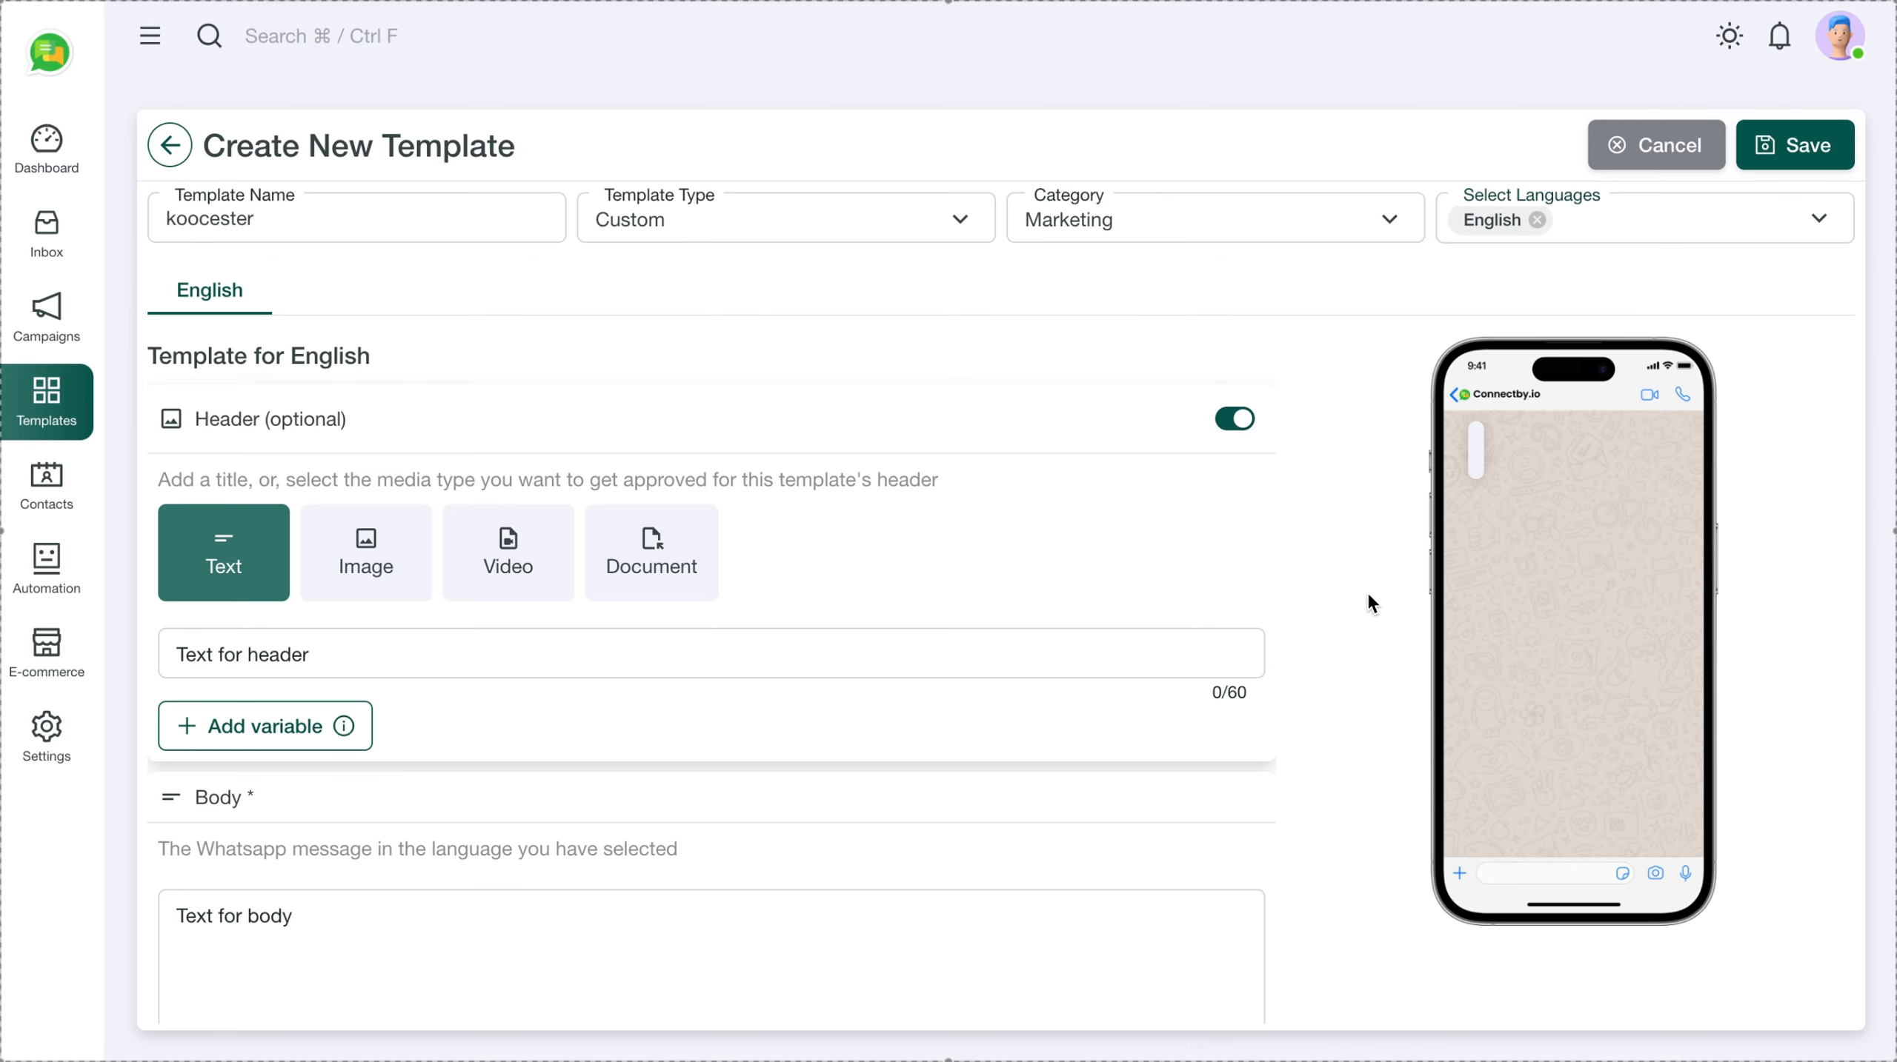
scroll(412, 606, "down", 3)
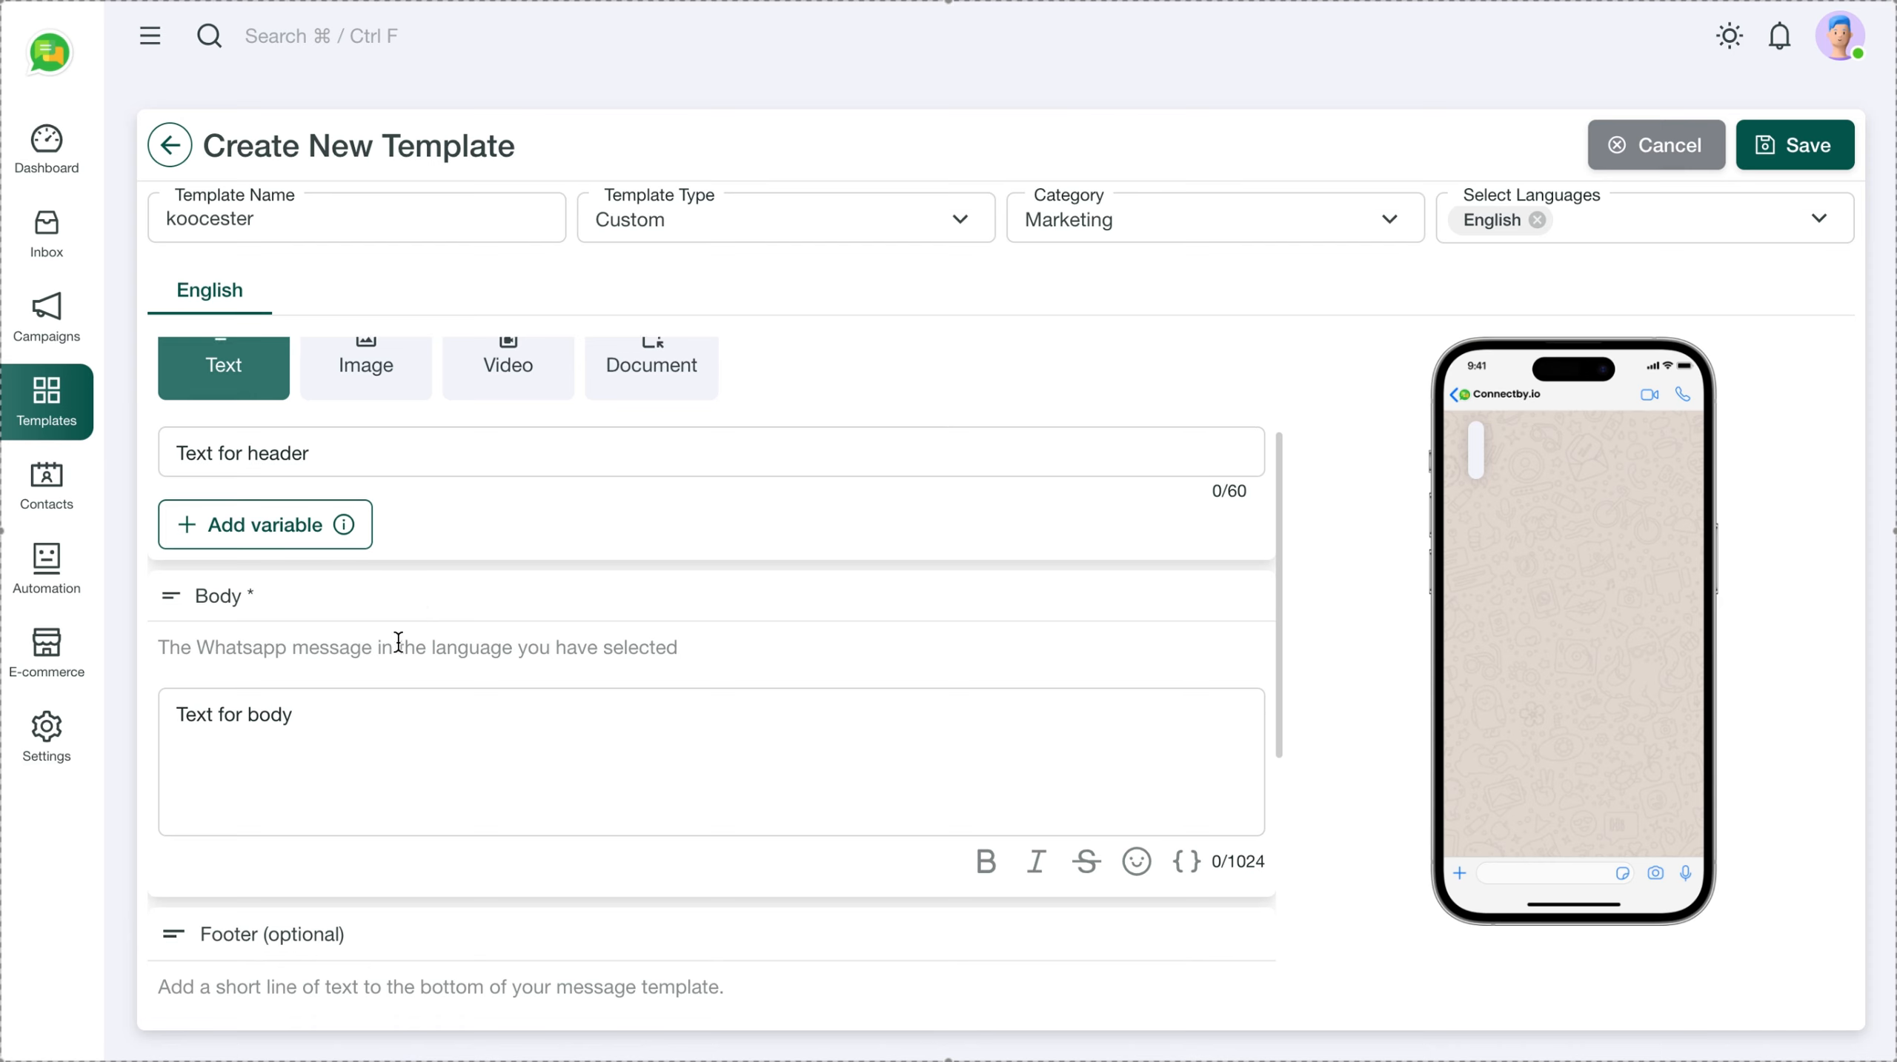
left_click(285, 717)
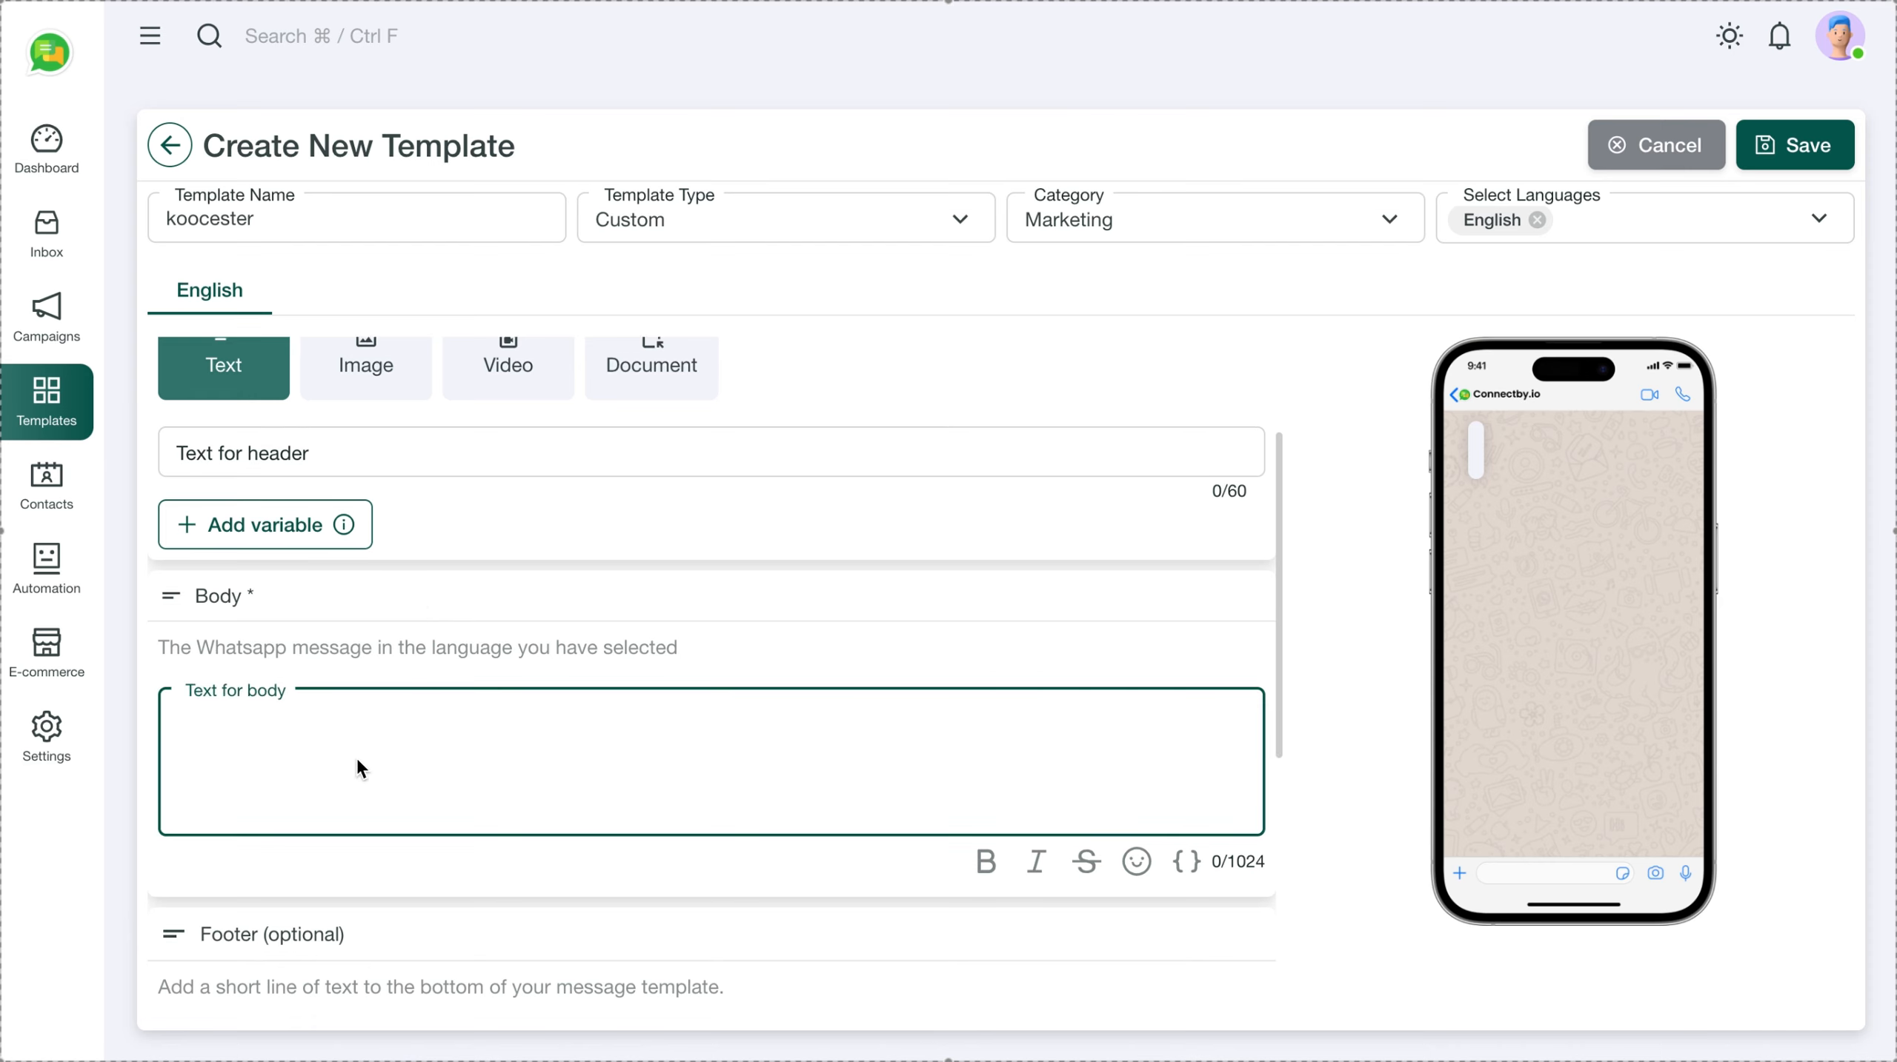
Type the body: 'Hi this is from Koocester Group!!', event reminder dated xx-yy-zzzz, 'Thanks, Team Koocester'
type("Hi this")
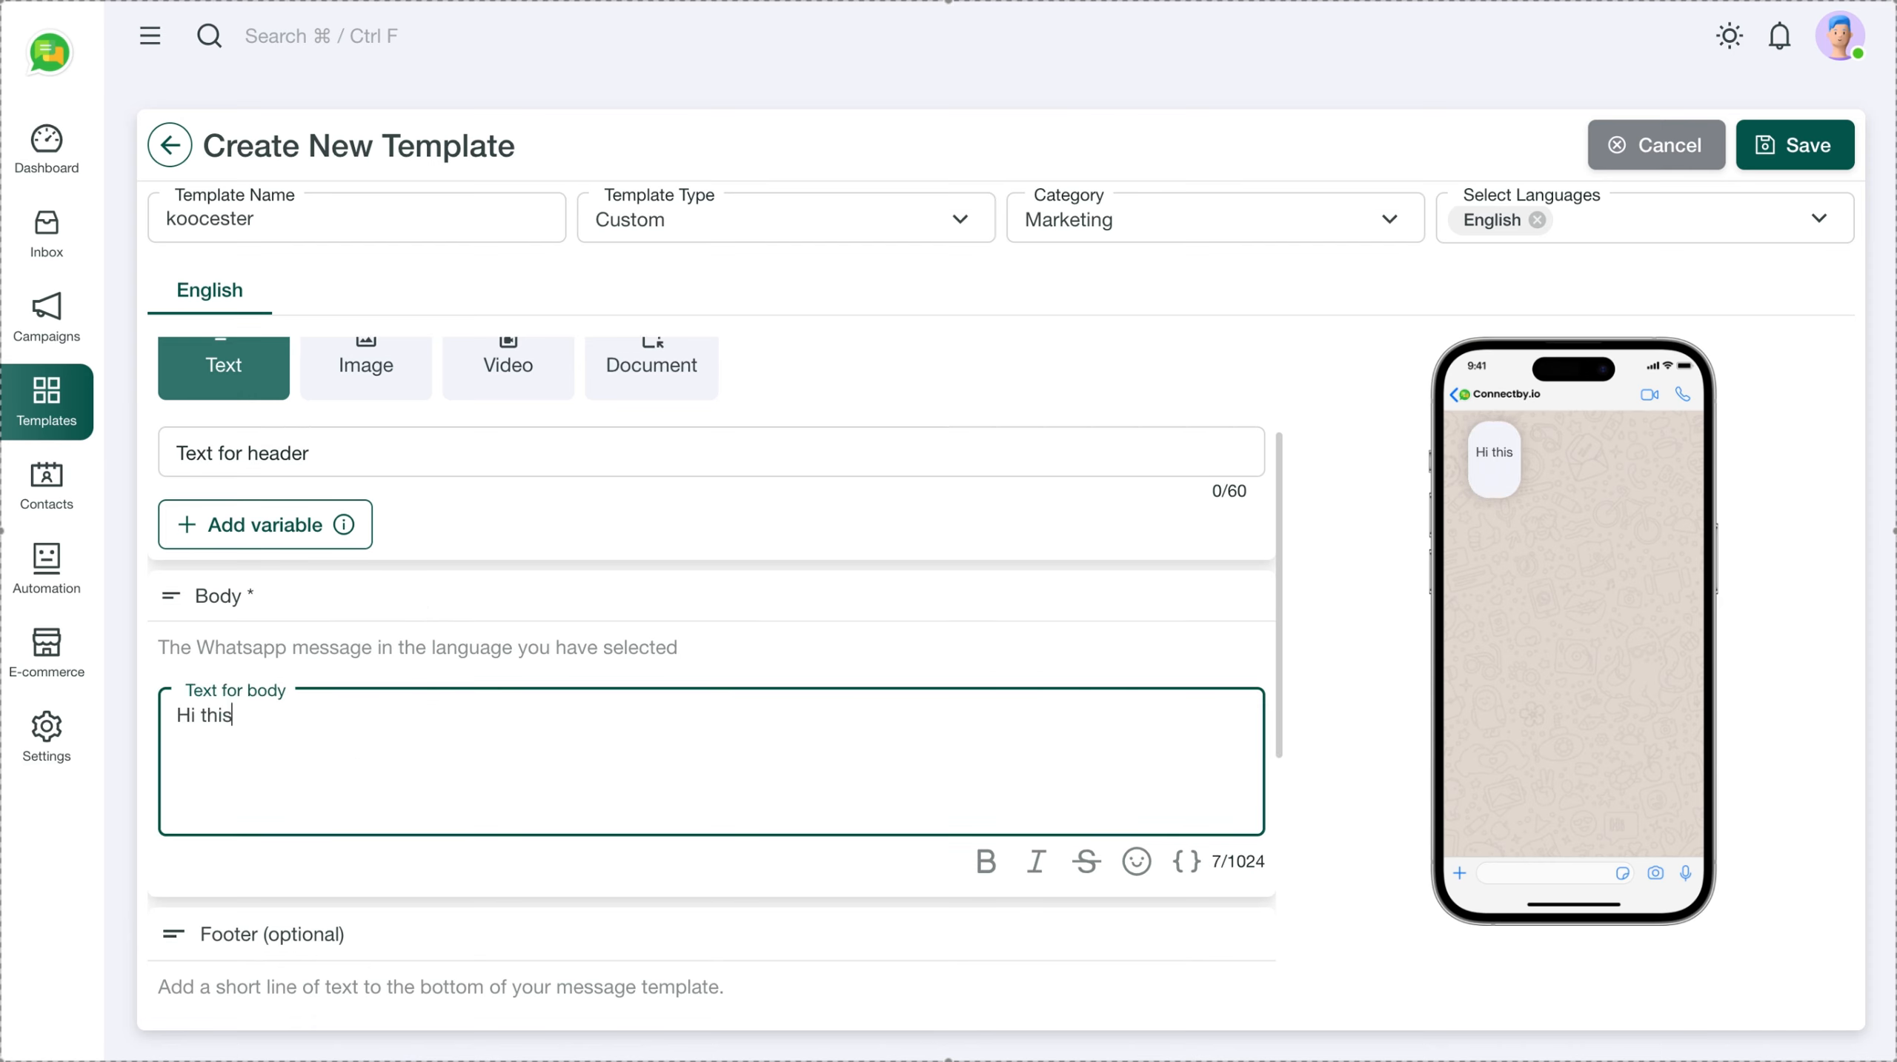
type(" is fro")
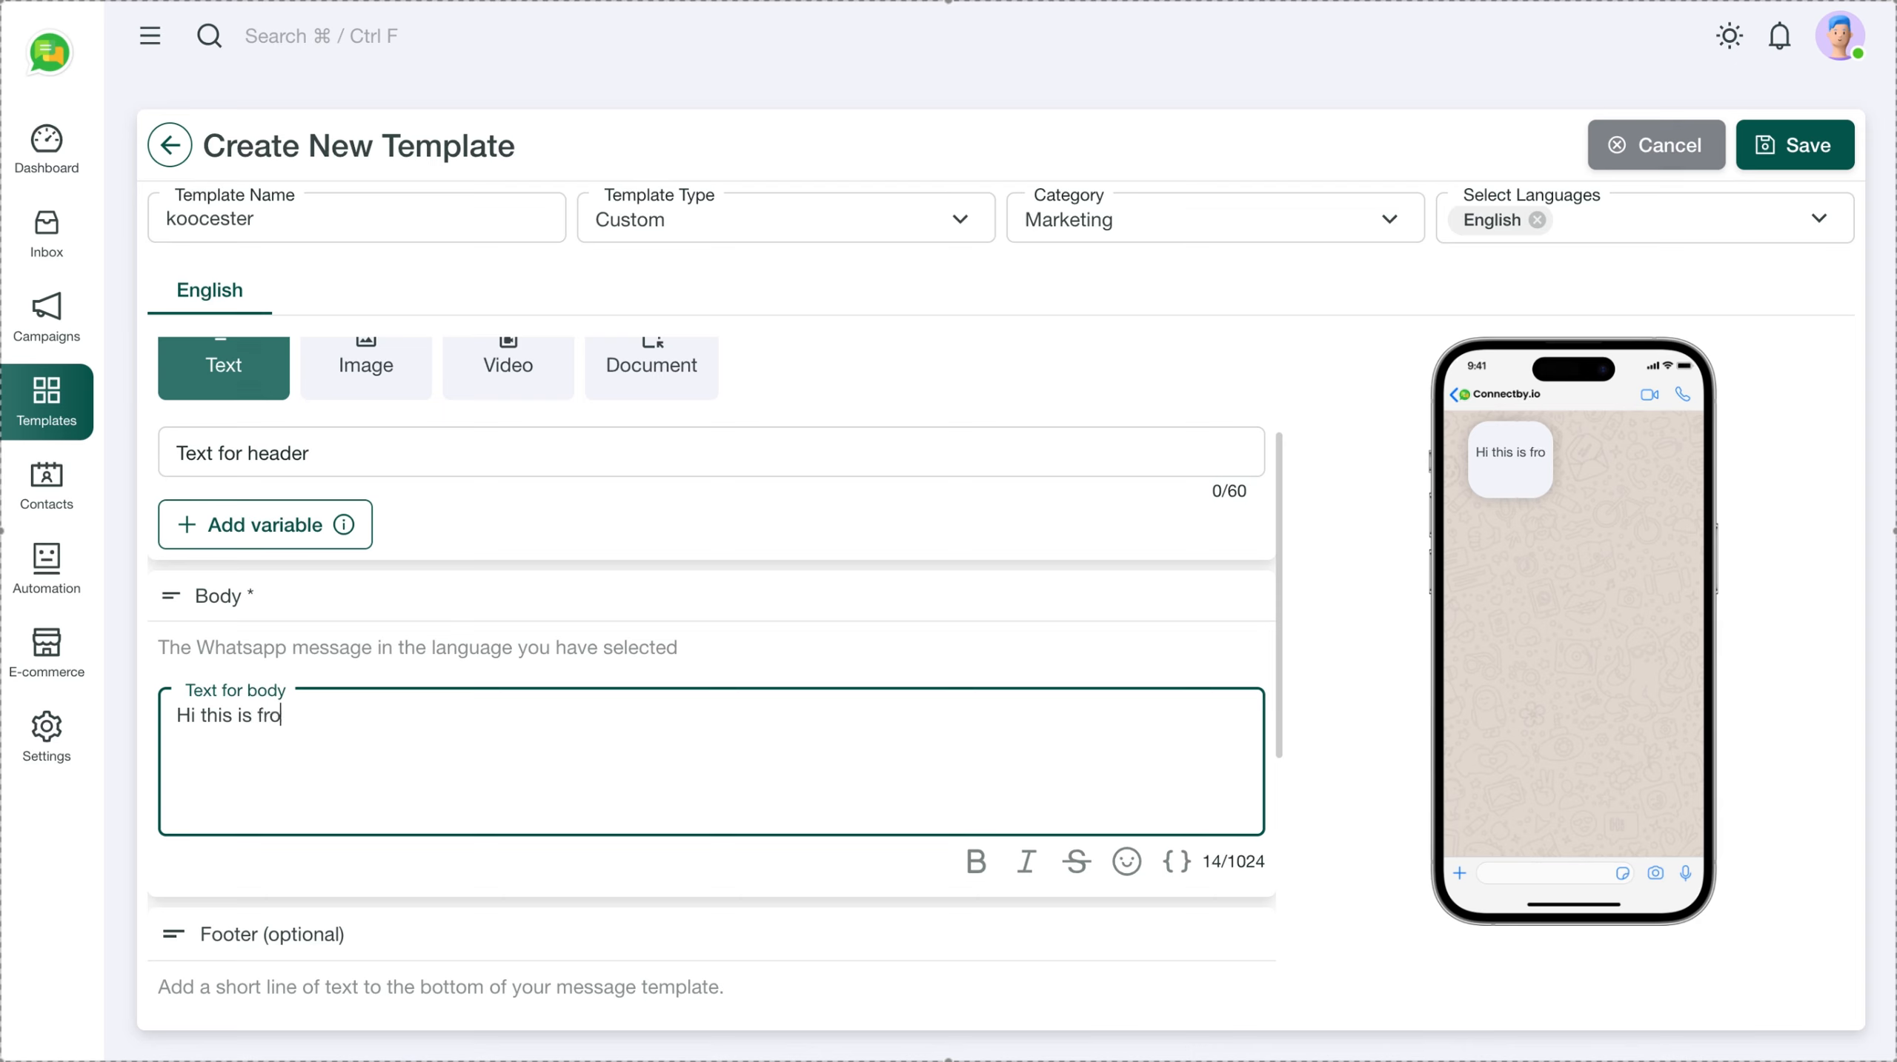
type("m Kooces")
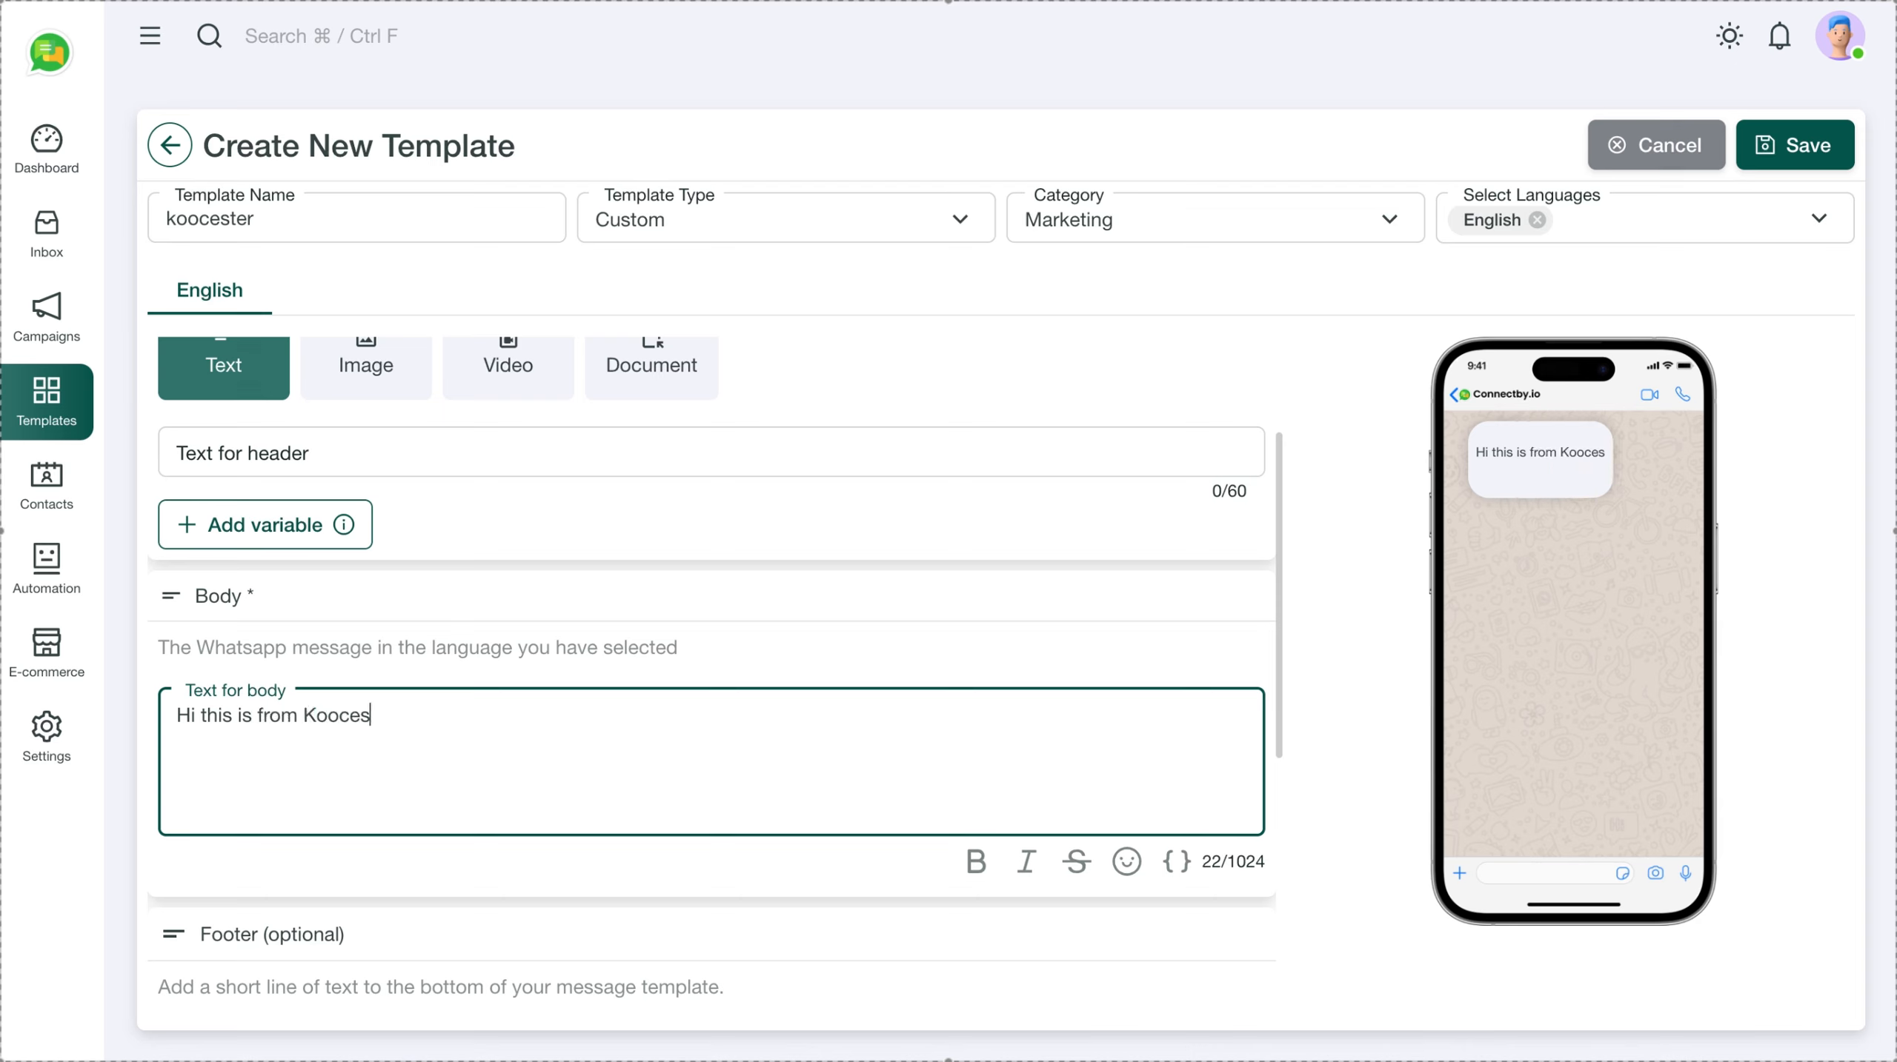
type("ter Gro")
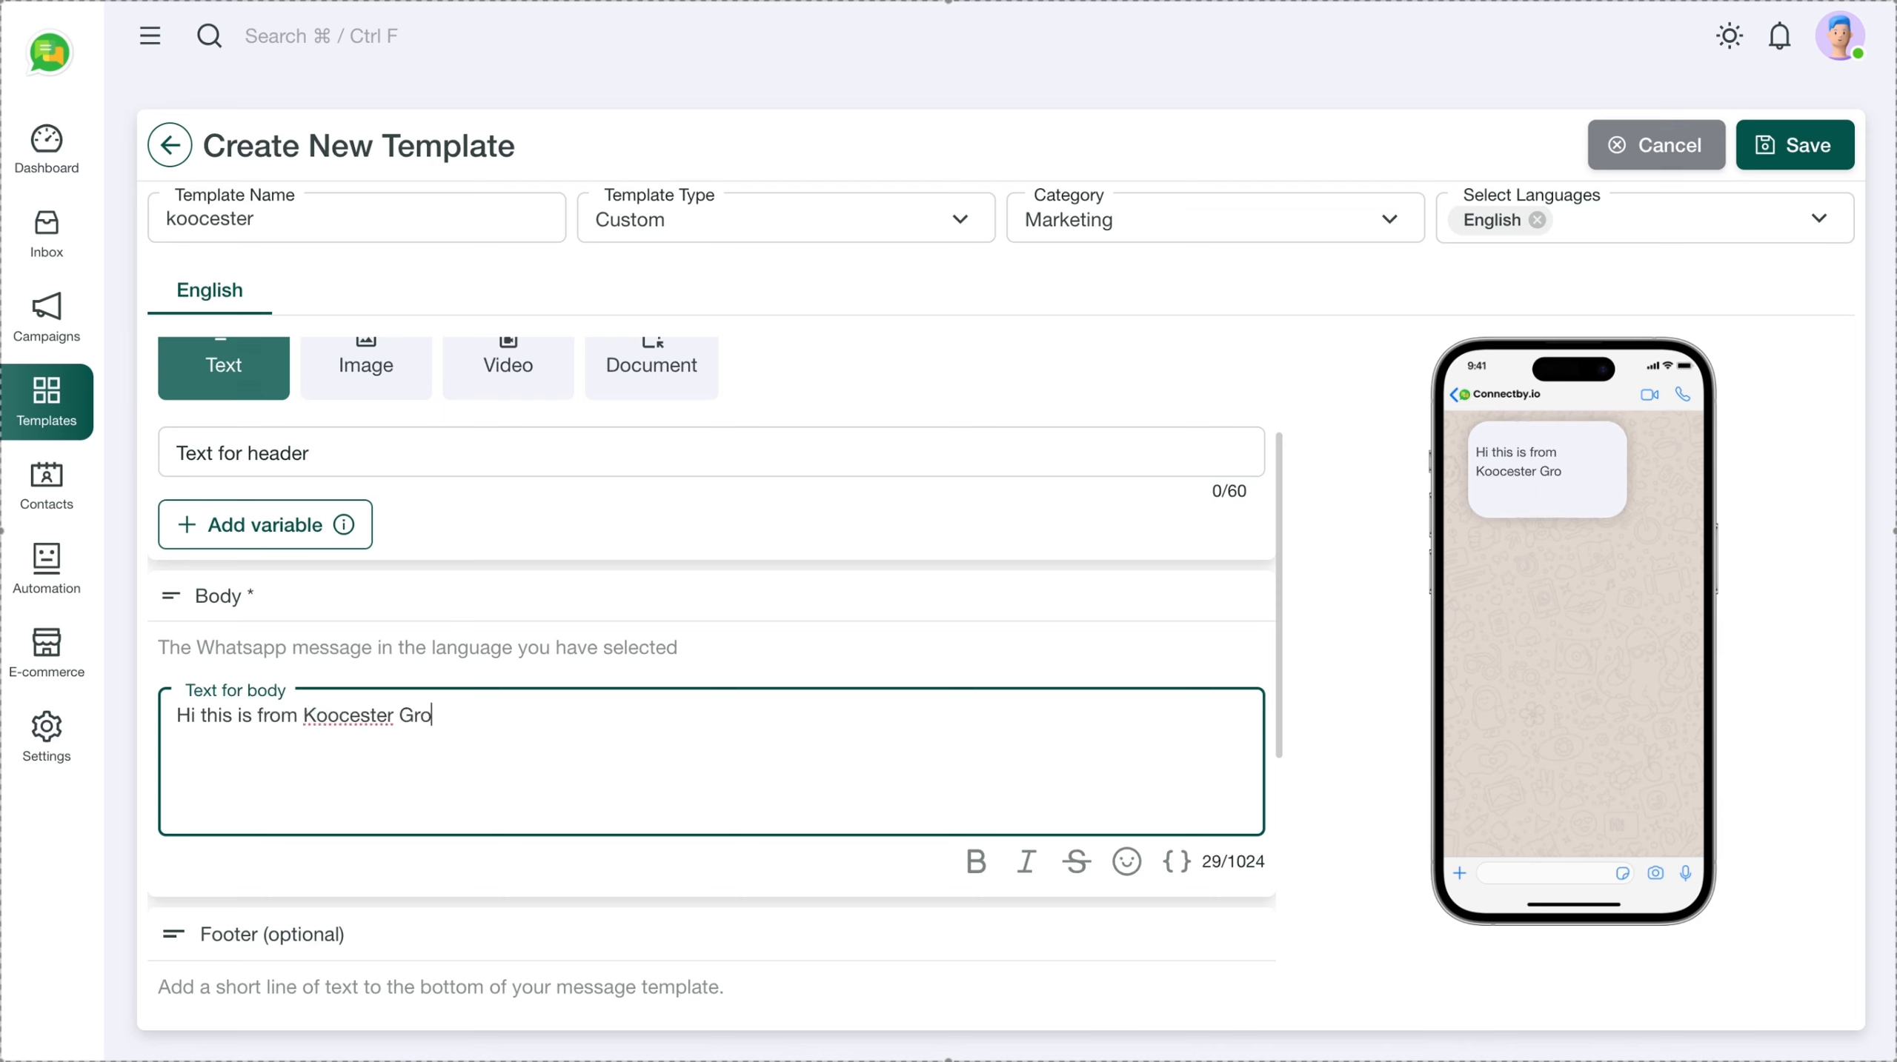
type("up!!")
key("Return")
type("Th")
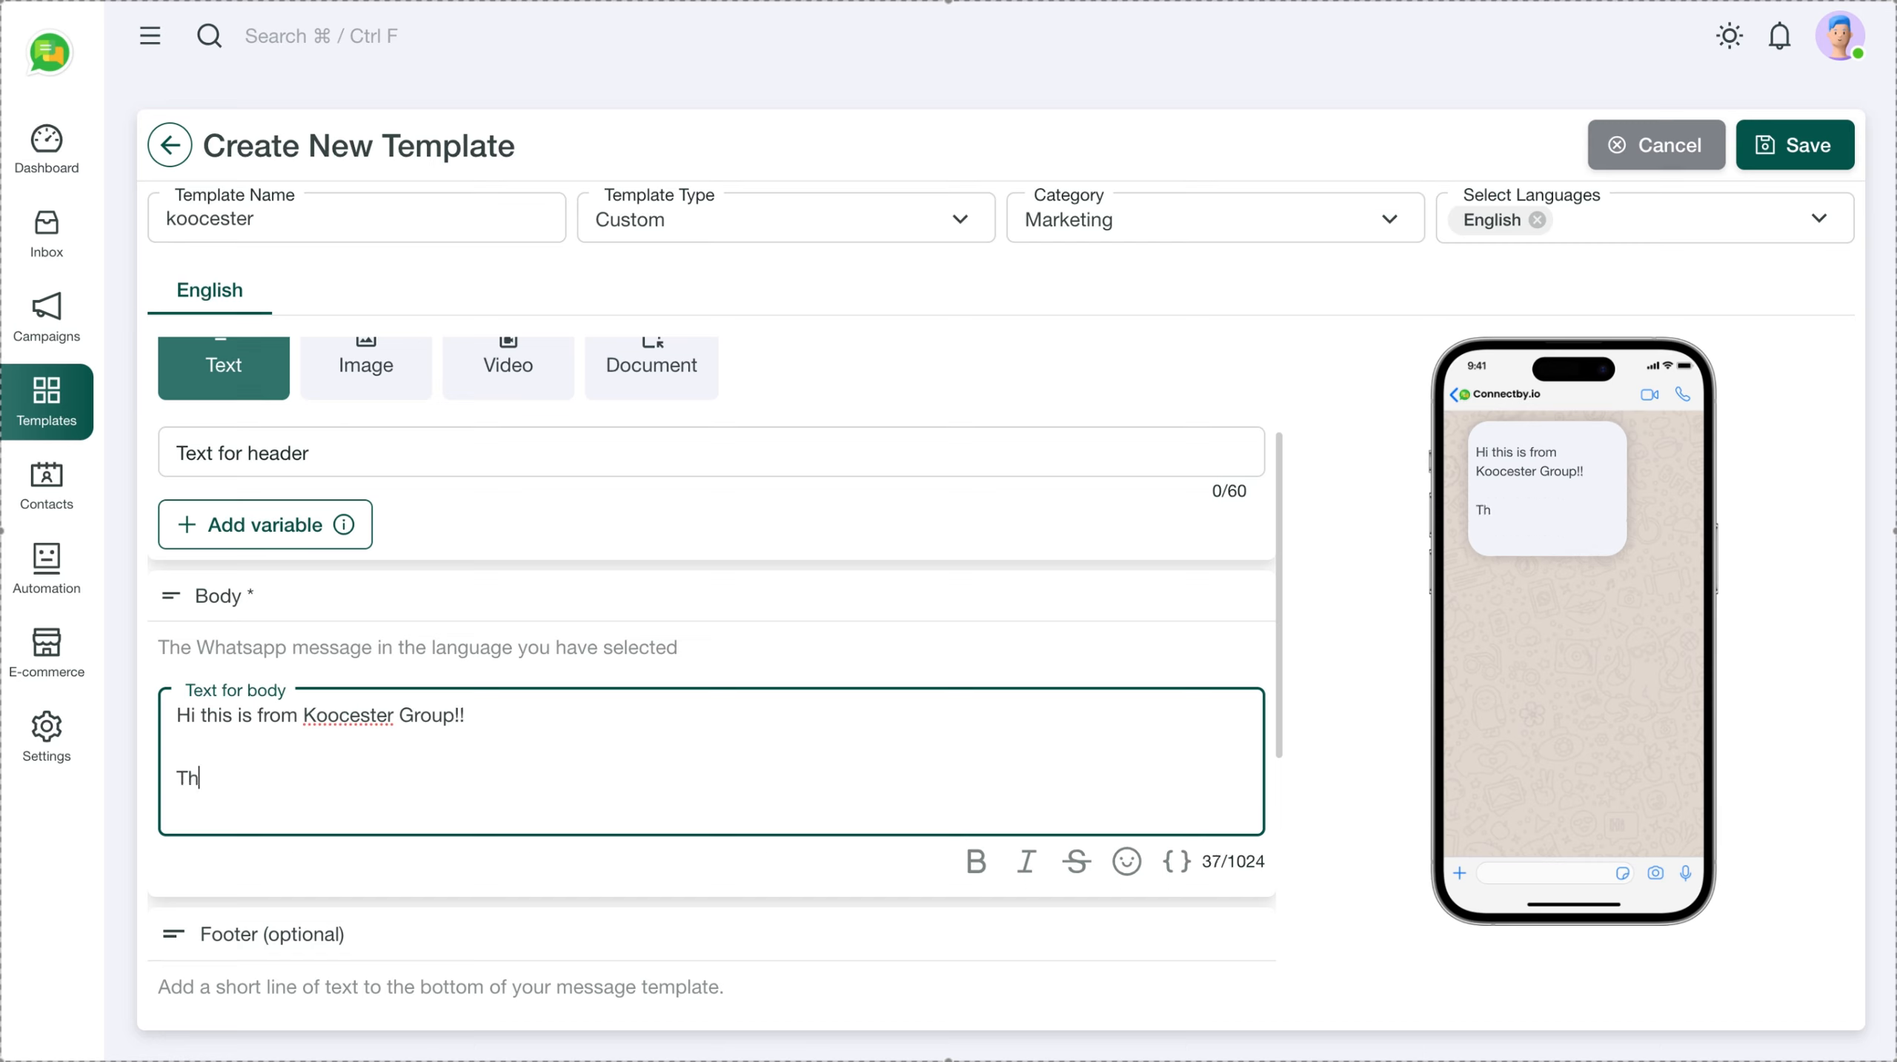
type("is is just a remind")
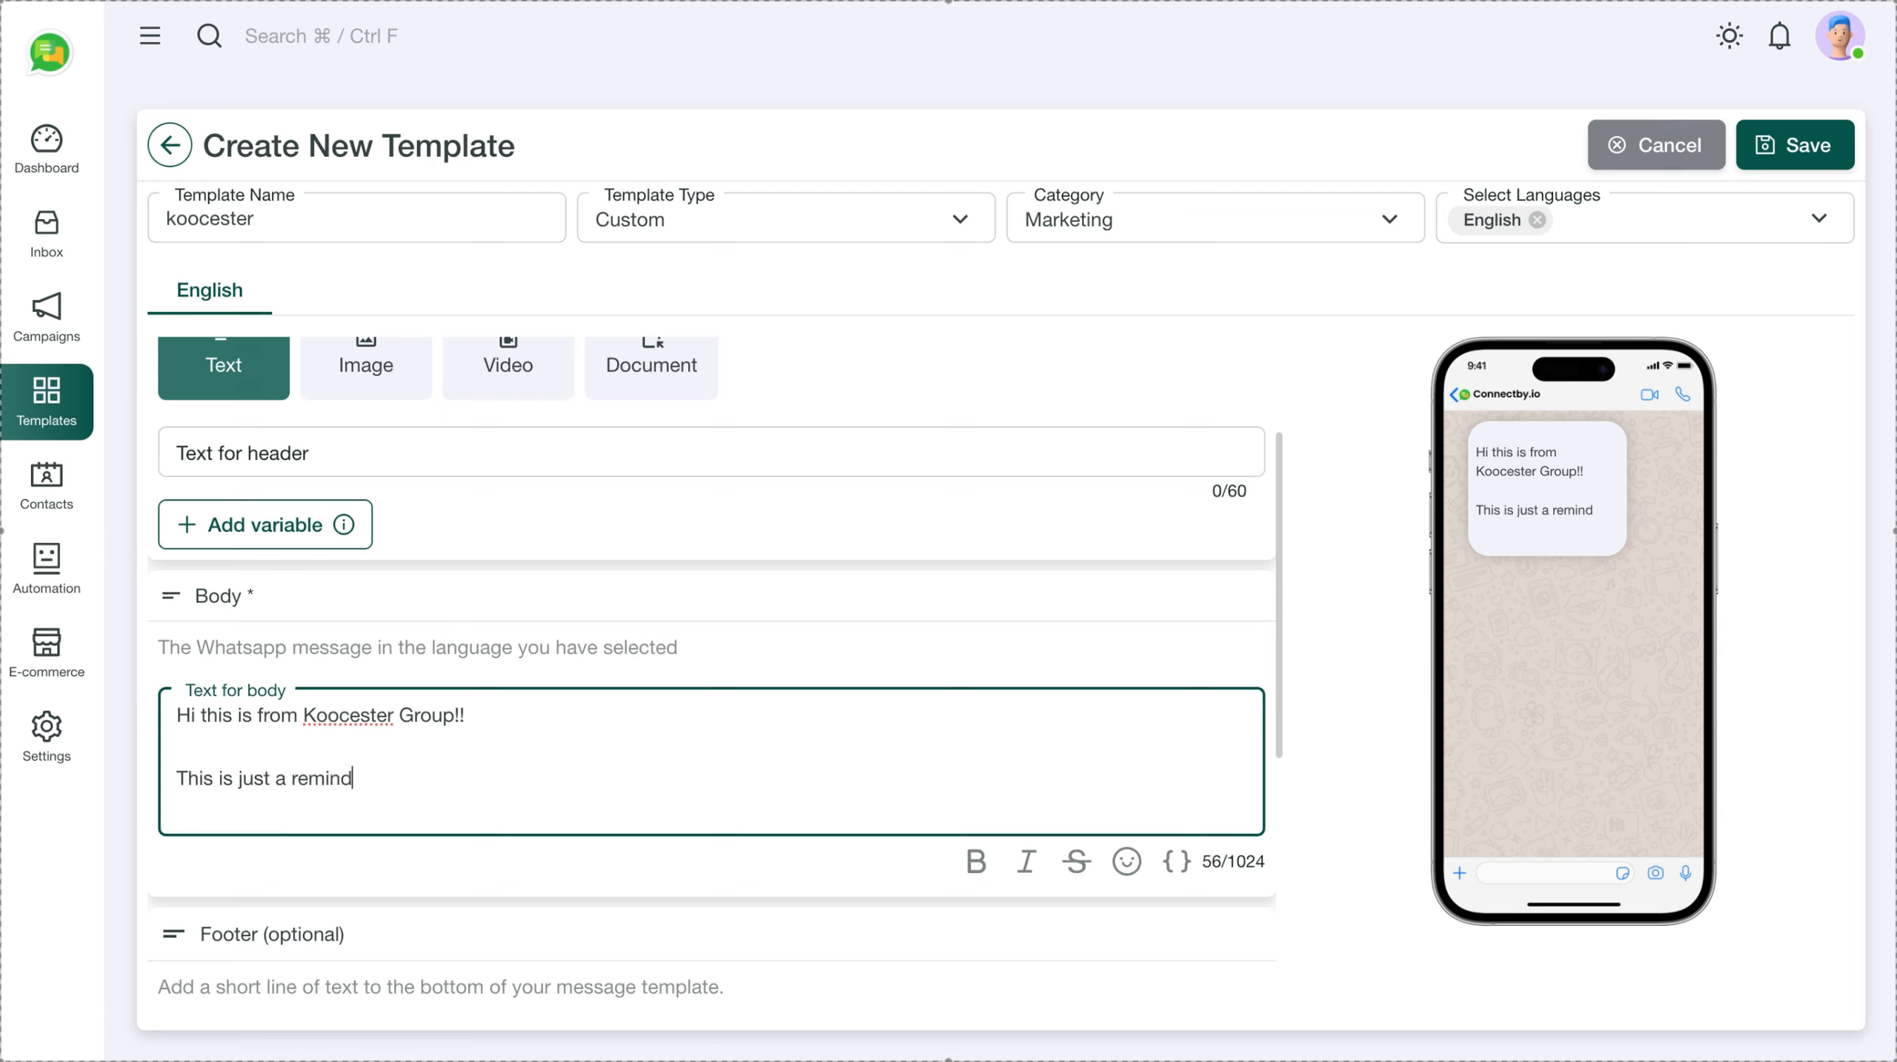
type("er for o")
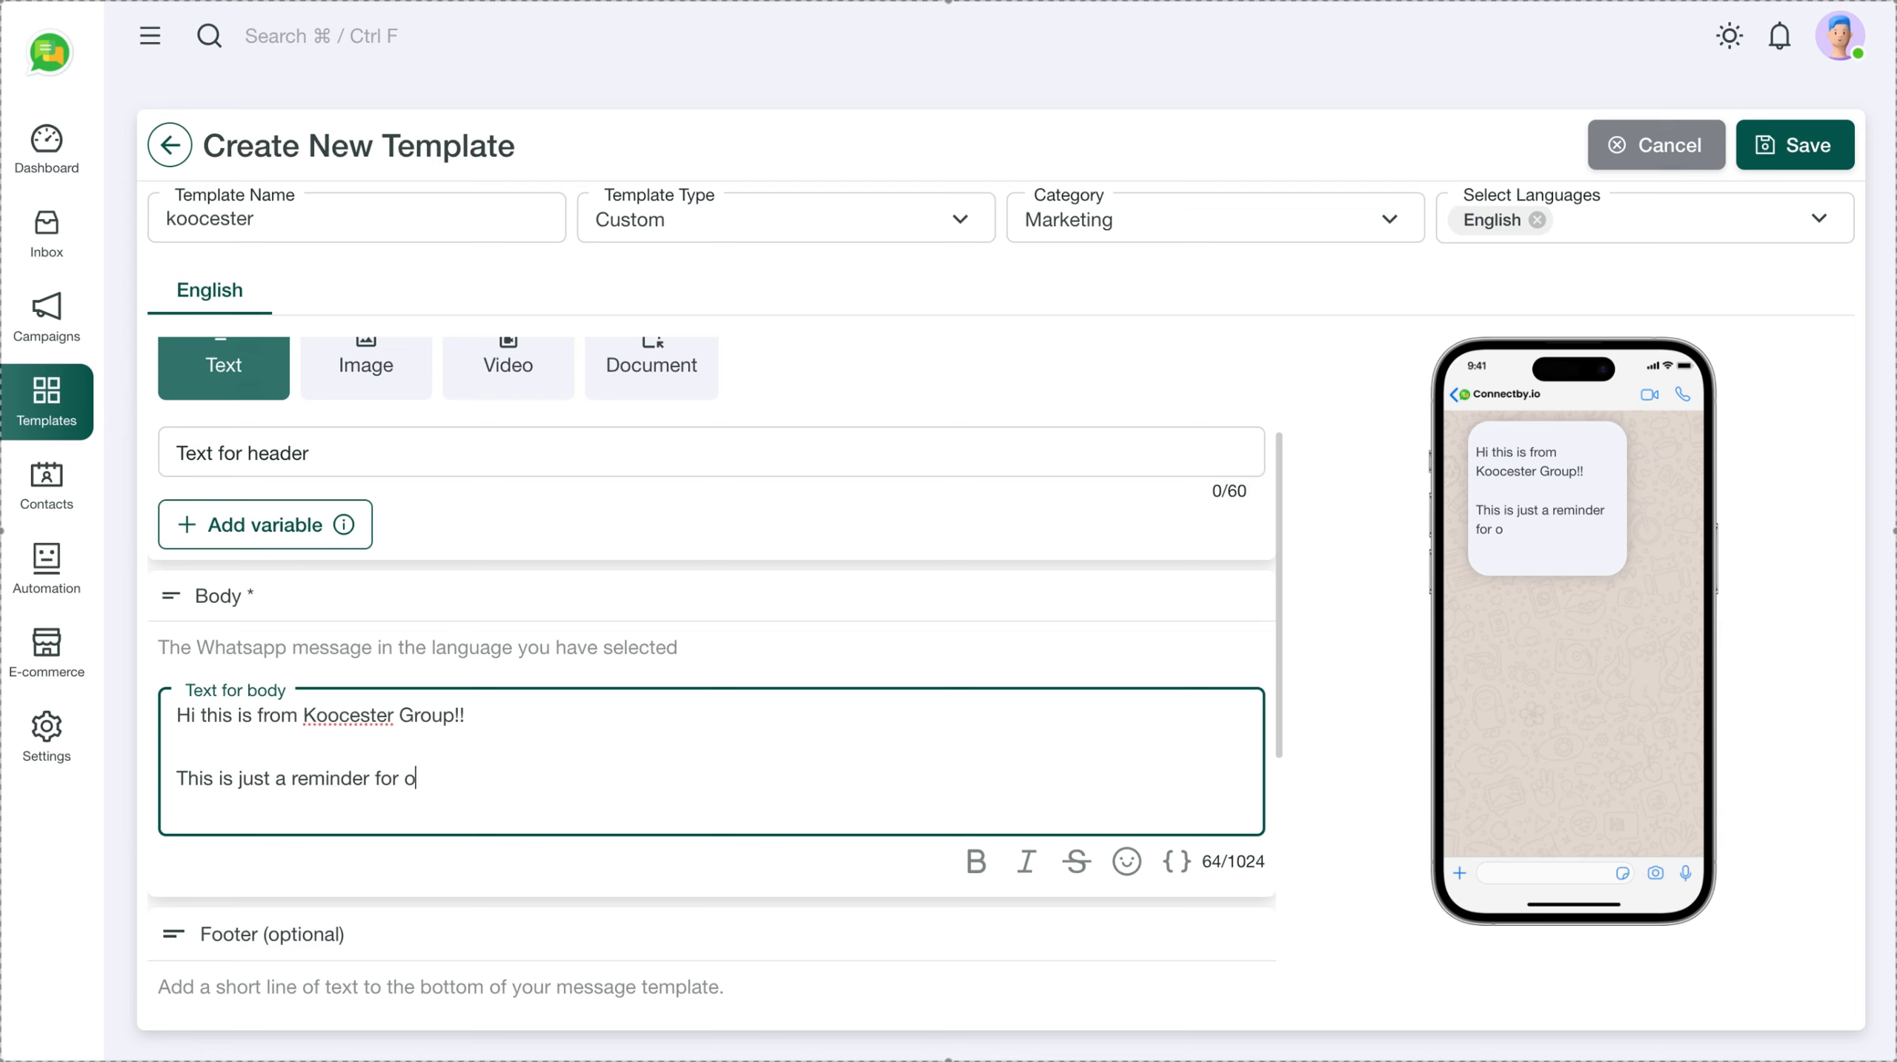
type("ur upcoming ")
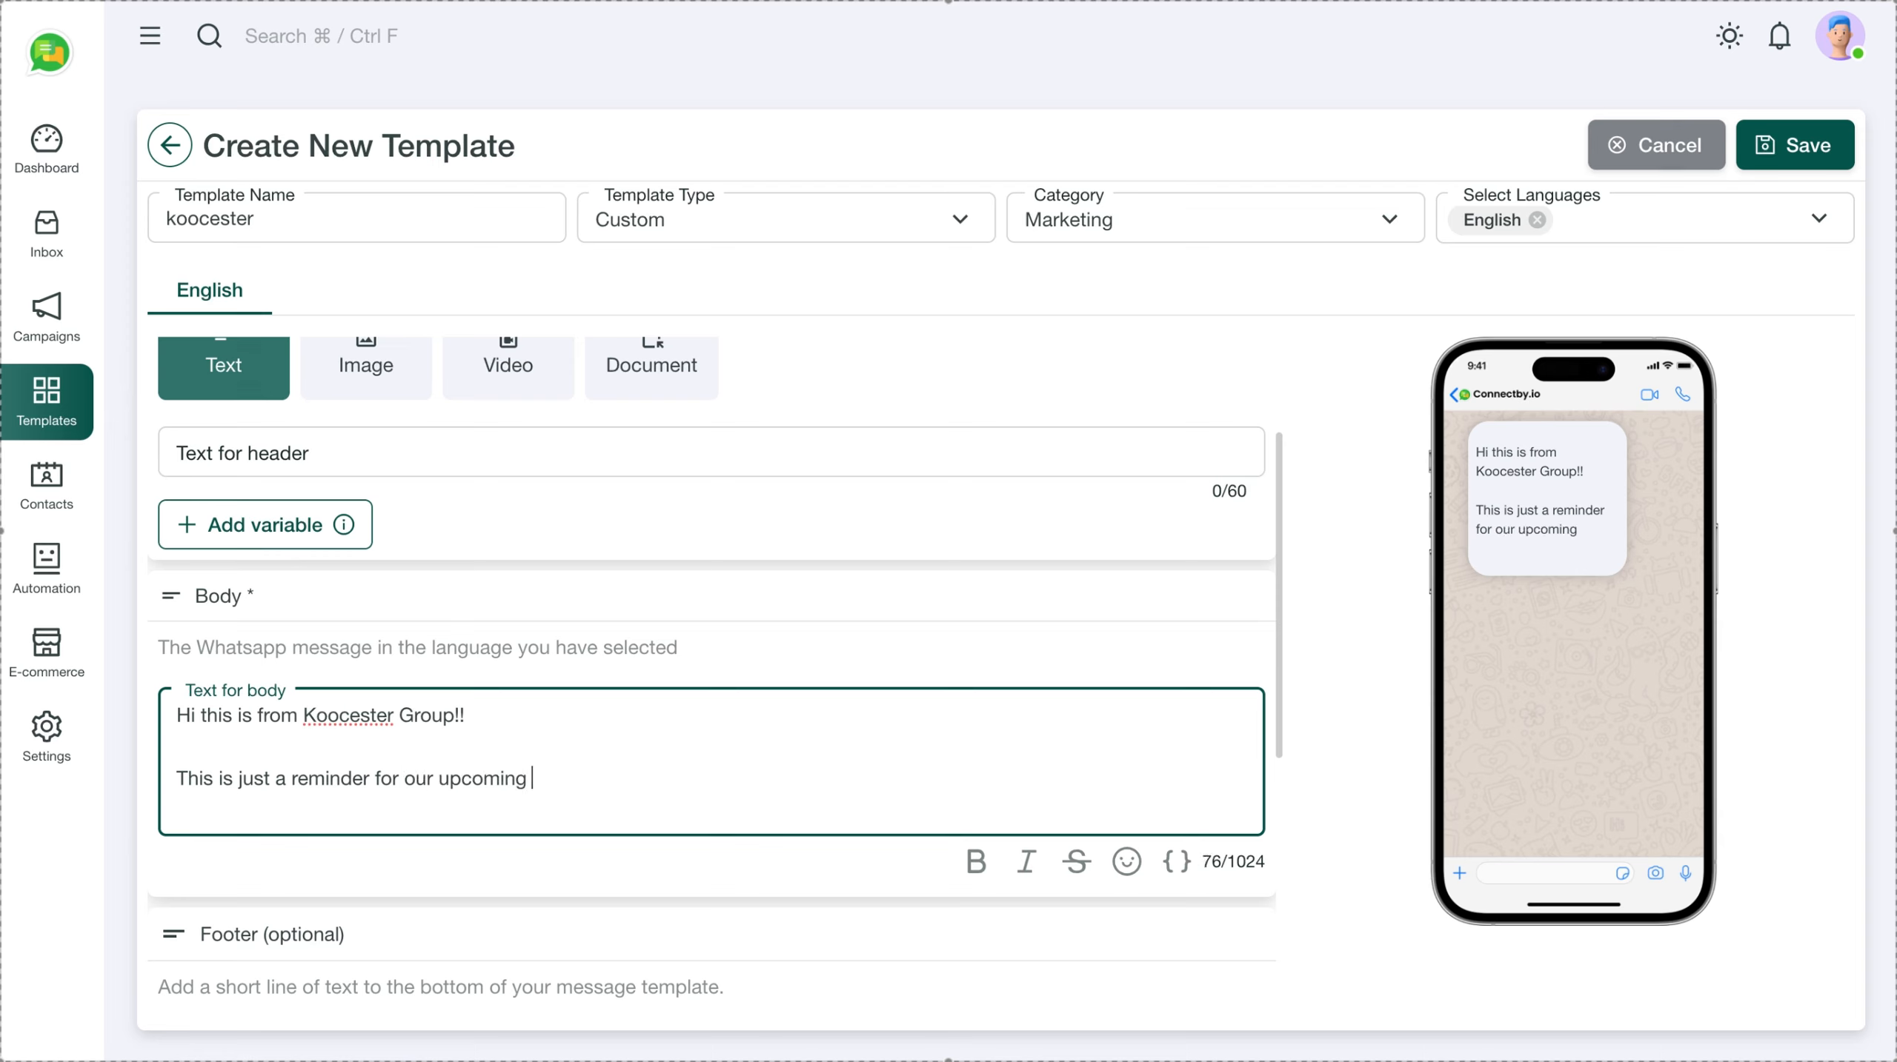
type("event")
key("Left")
type("date")
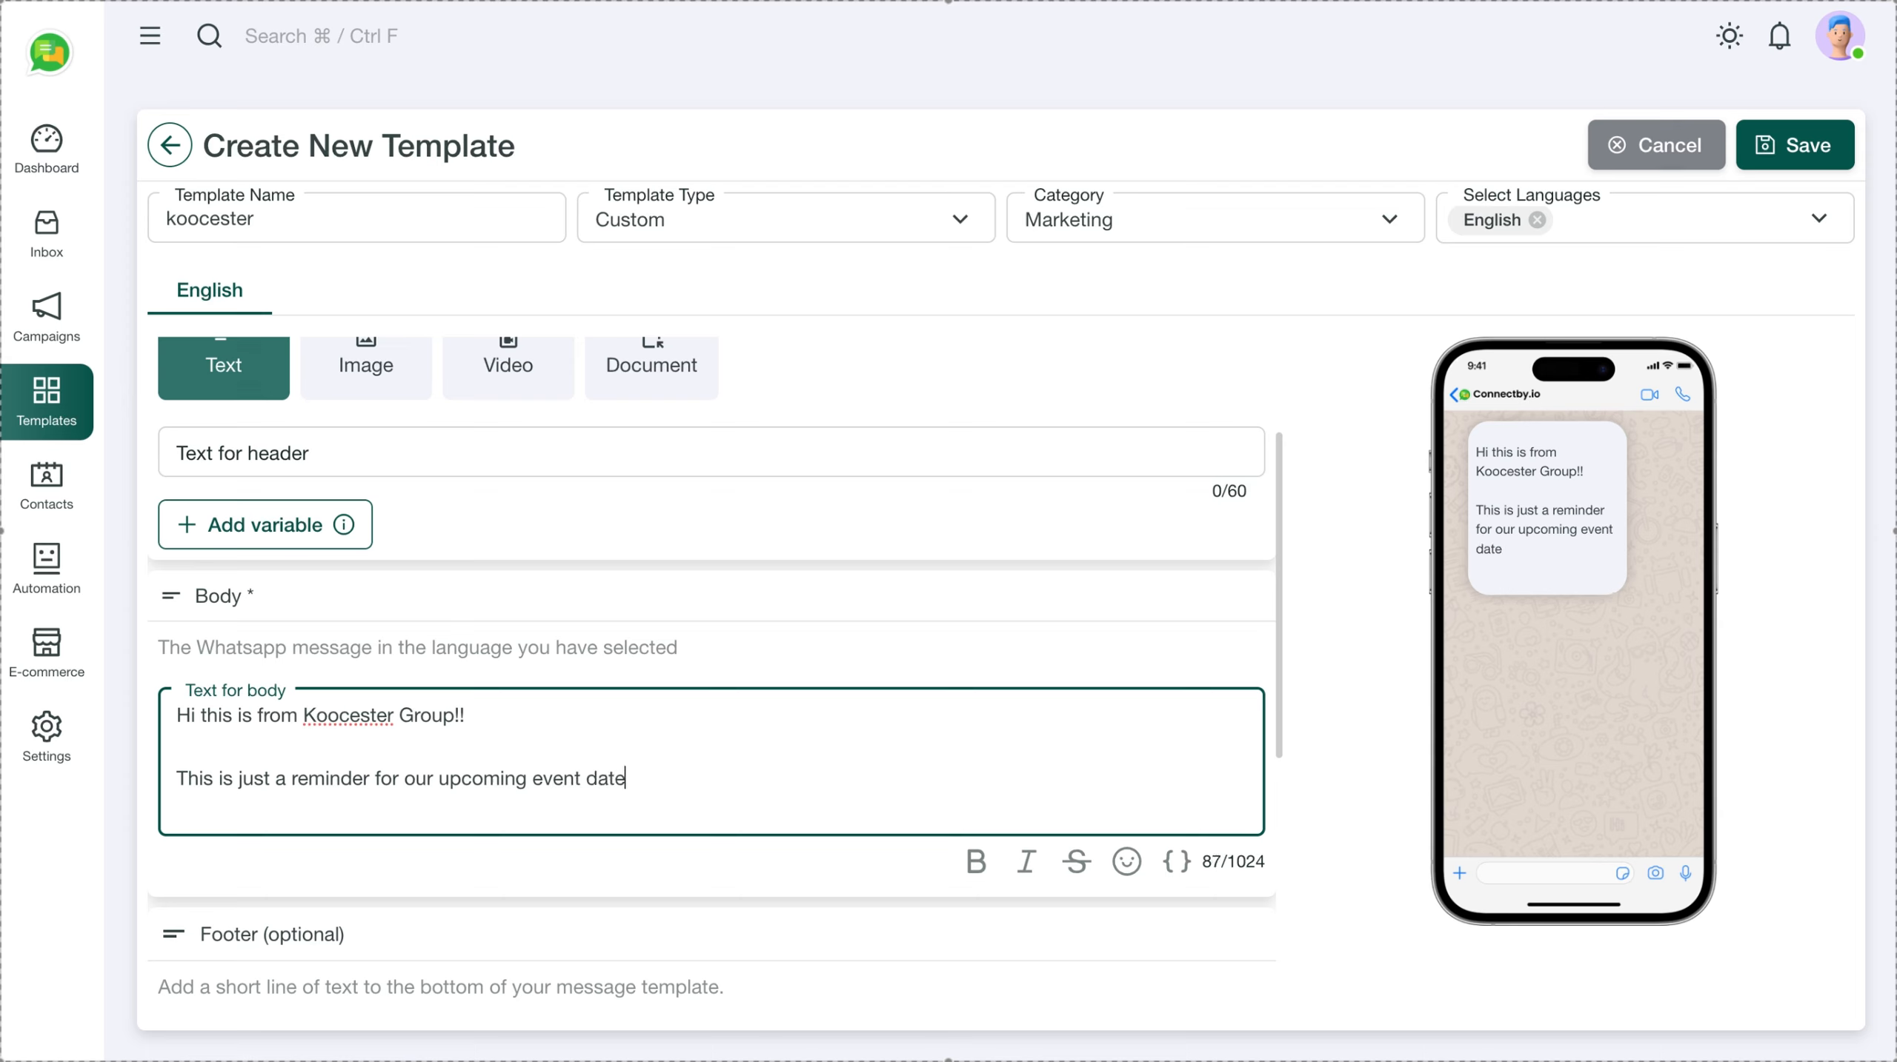
type("d xx-yy-zzzz")
key("Return")
key("Return")
type("Than")
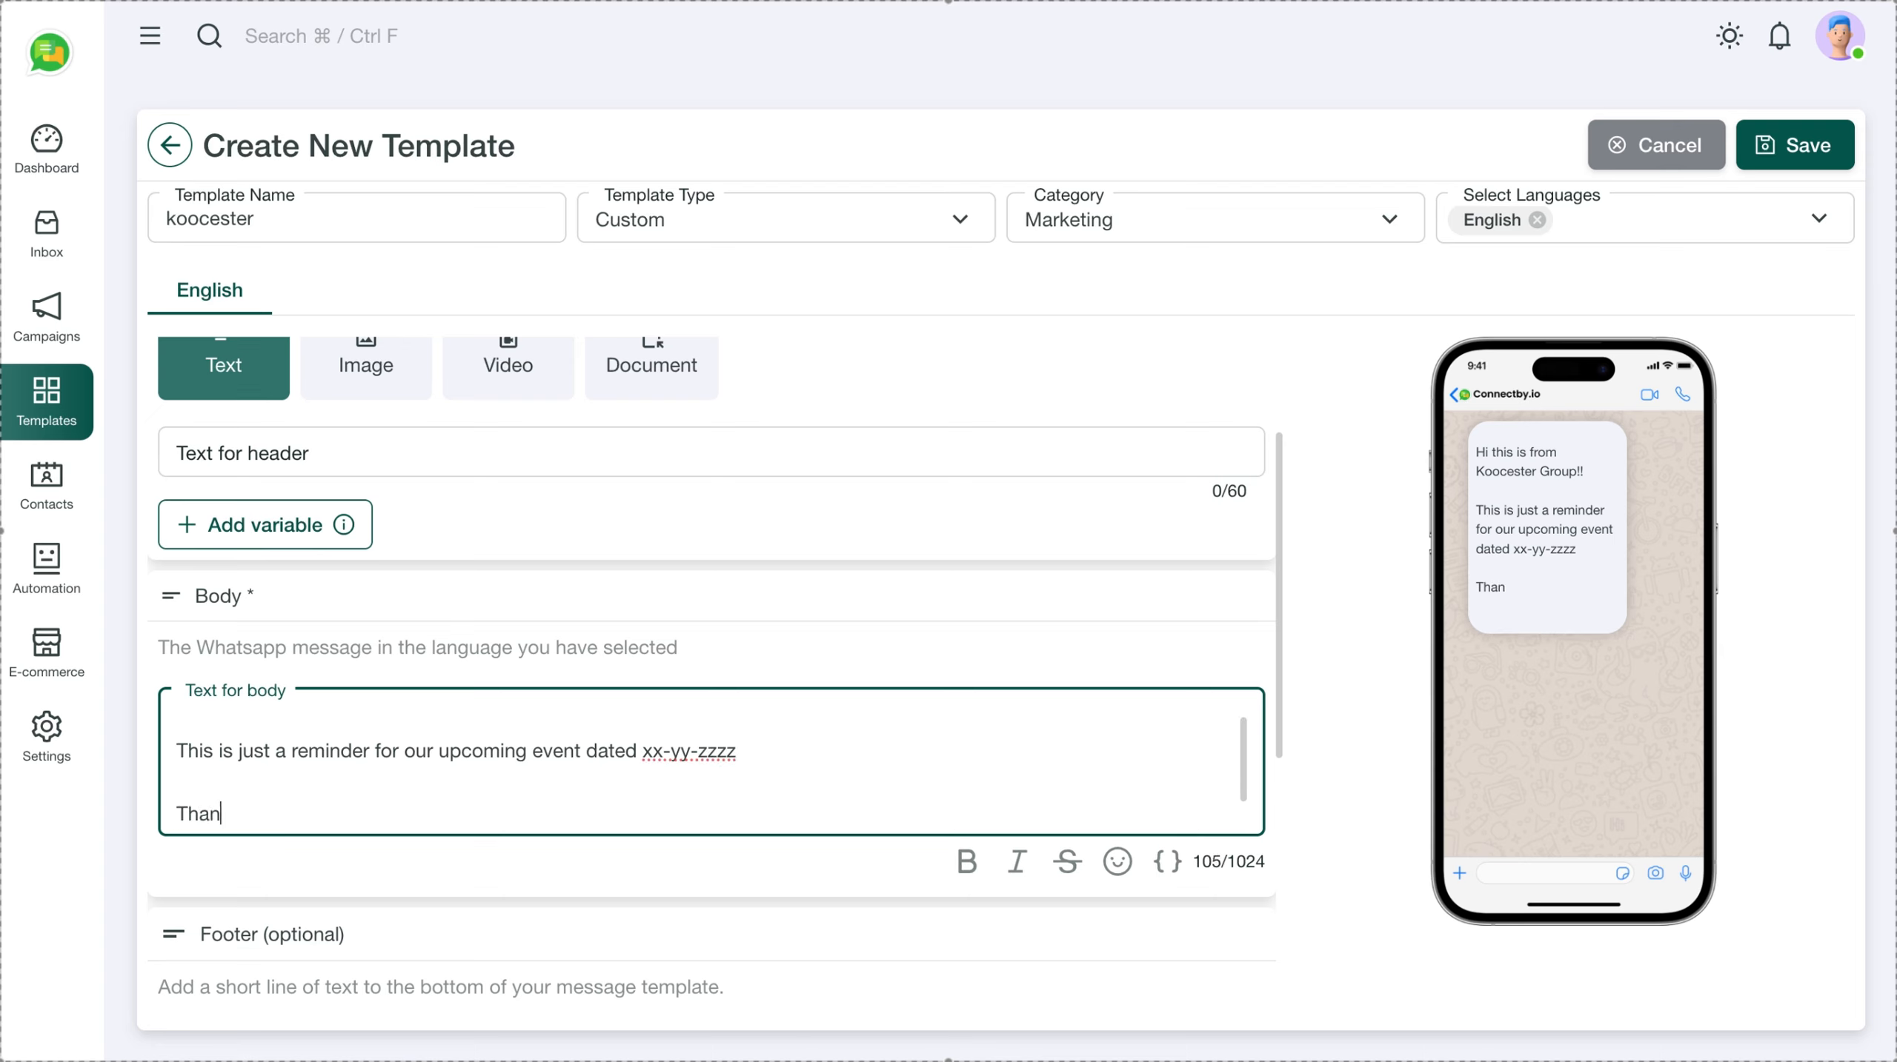
type("ks,")
key("Return")
type("Tea")
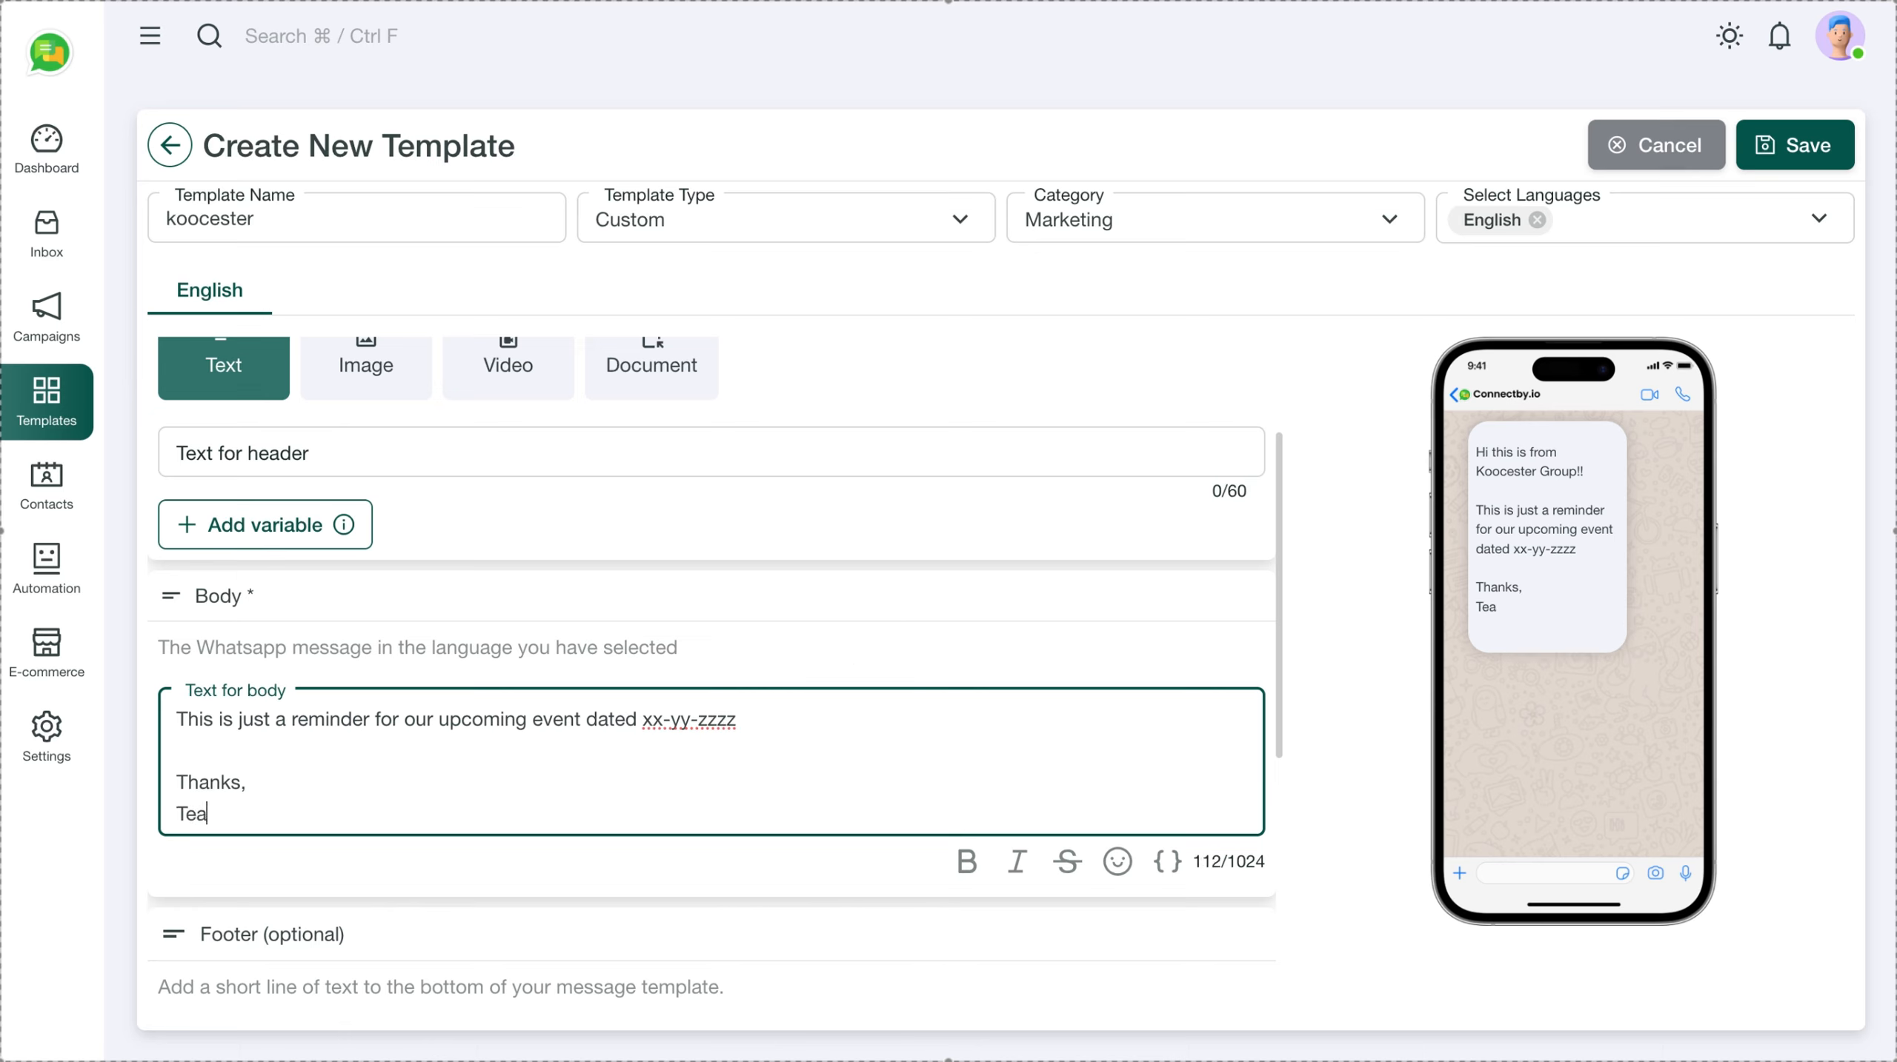
type("m Koocester")
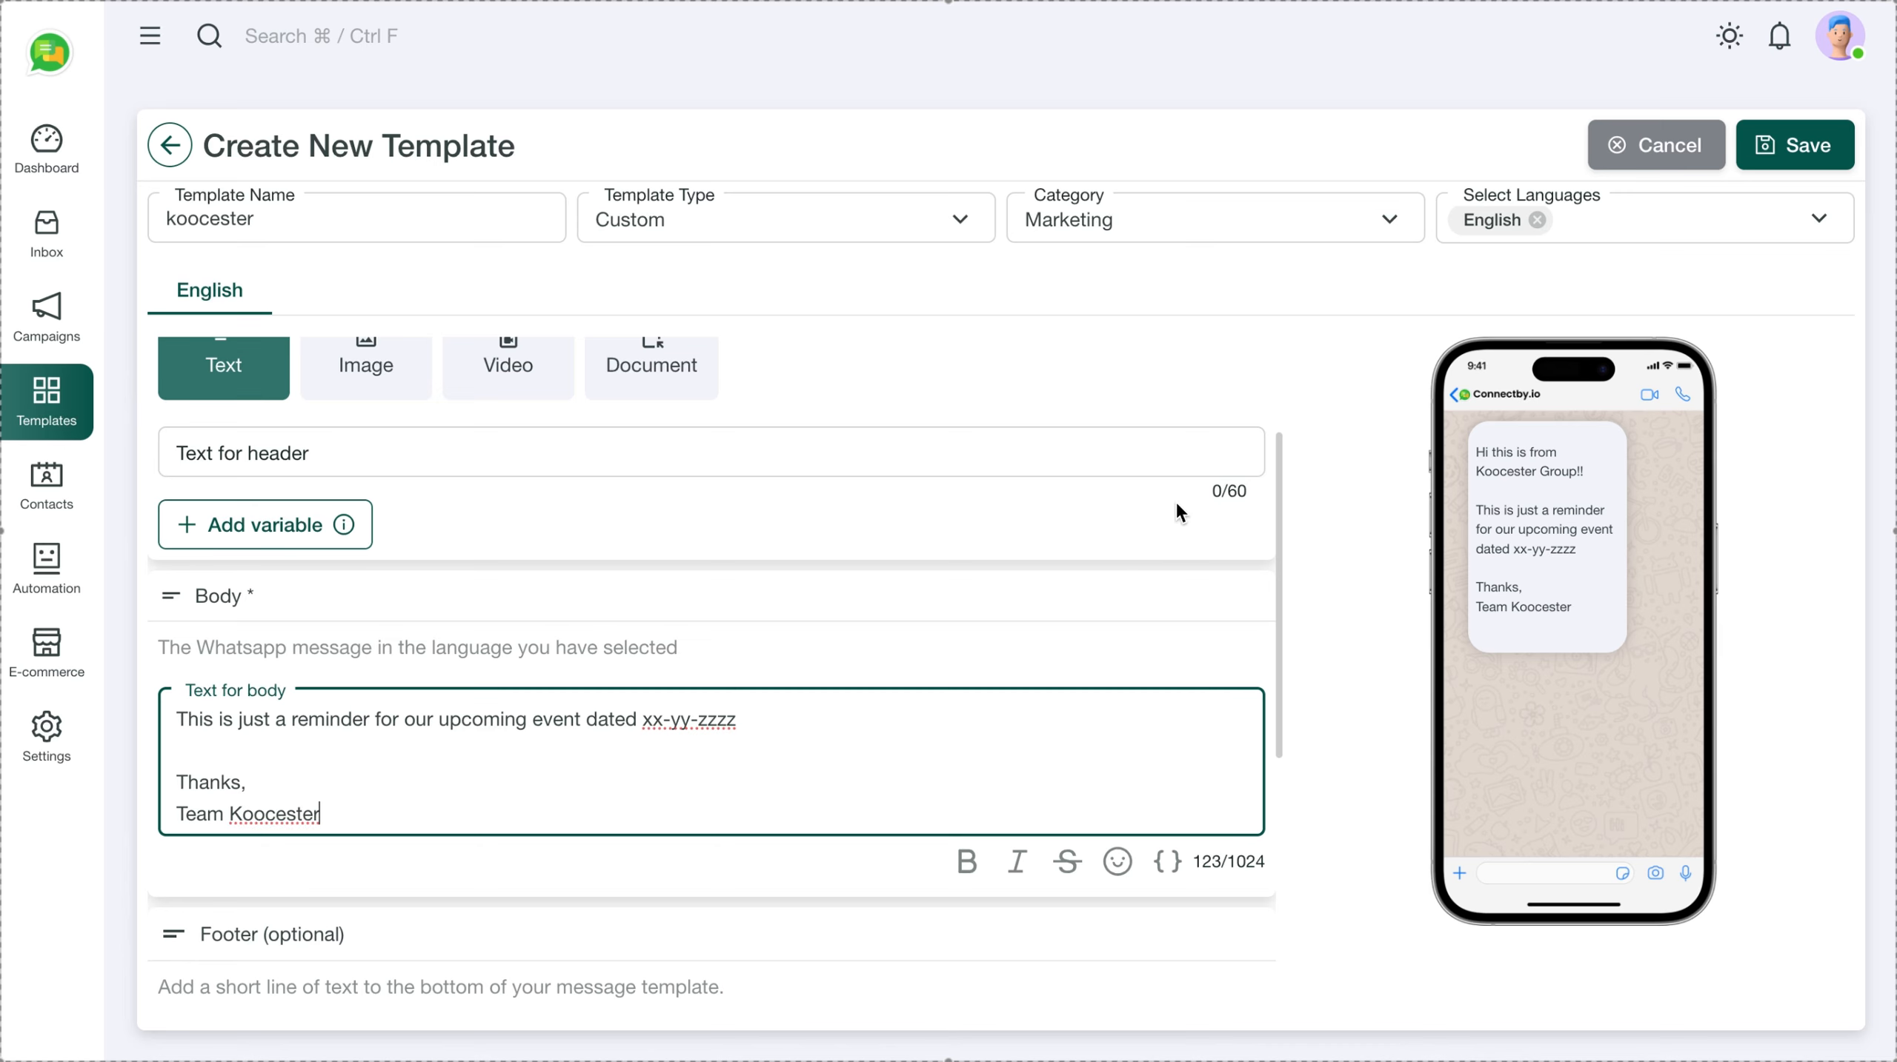
scroll(689, 440, "up", 1)
Switch the template header to Image and upload the presenter photo
left_click(380, 427)
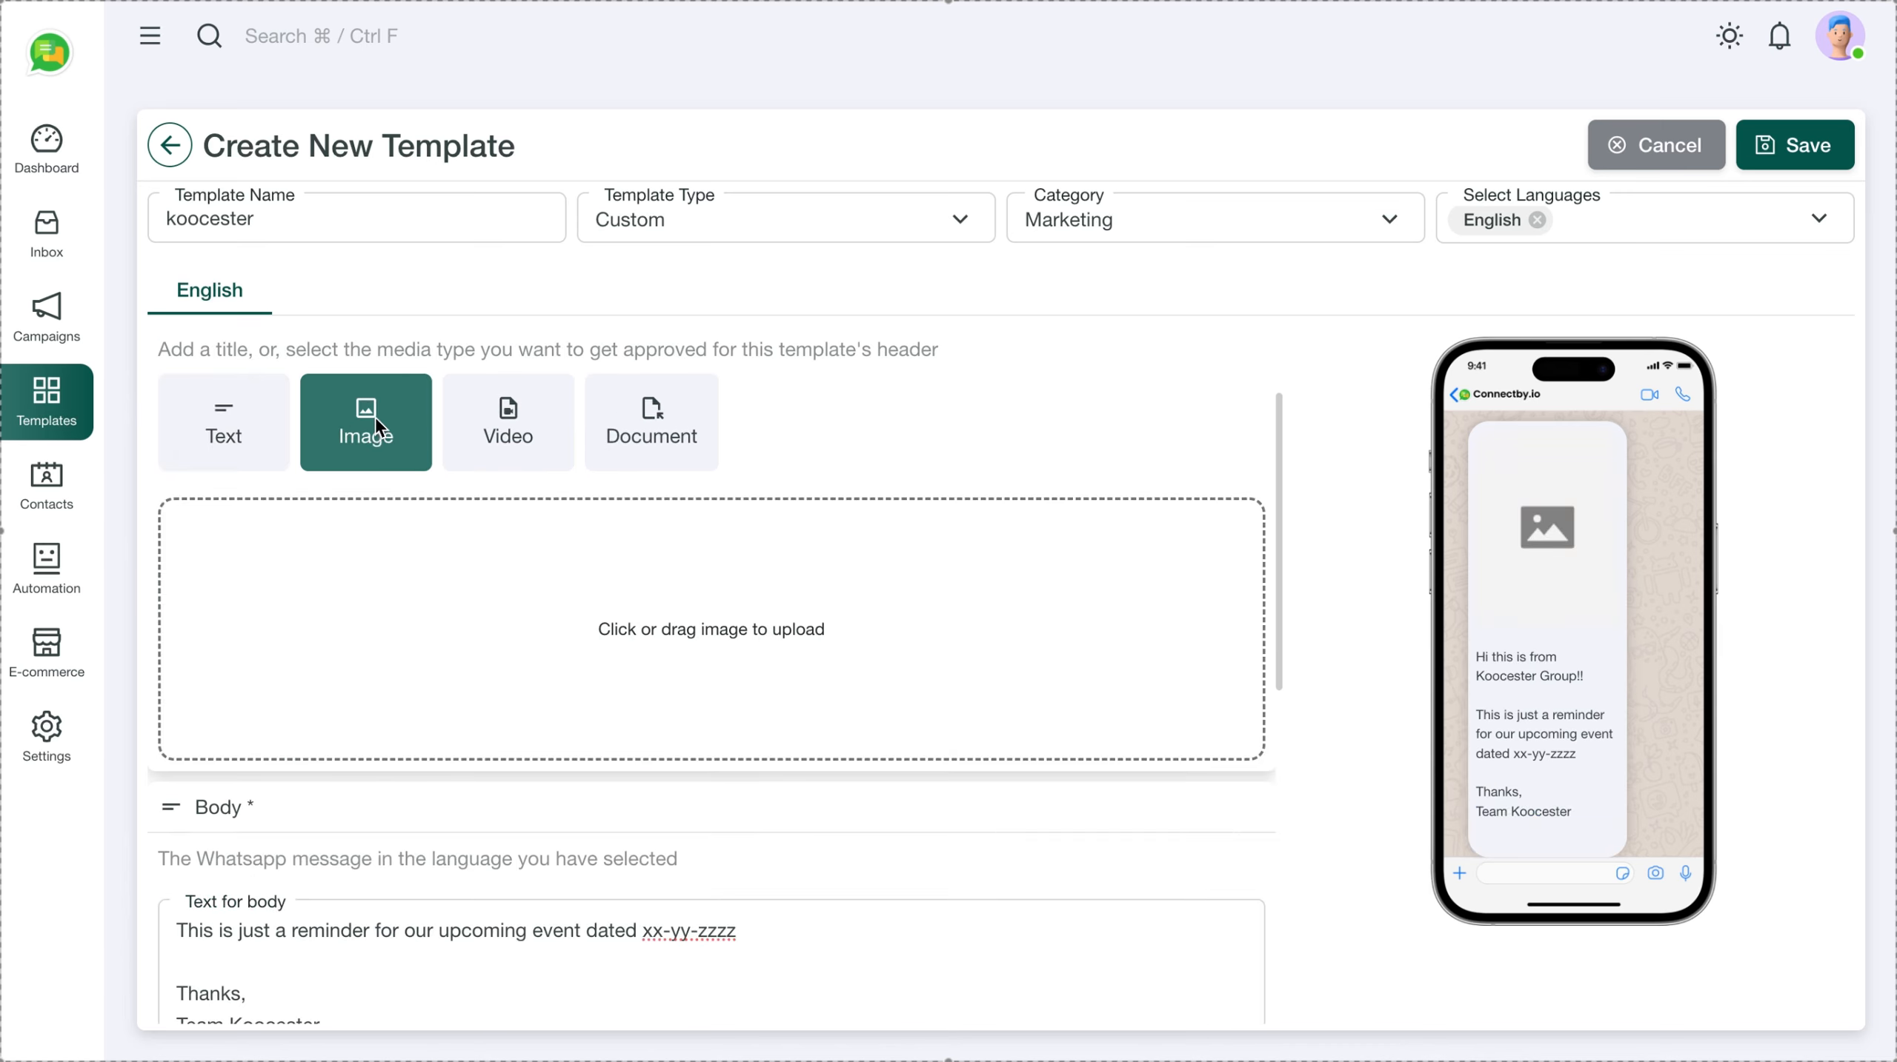
left_click(610, 617)
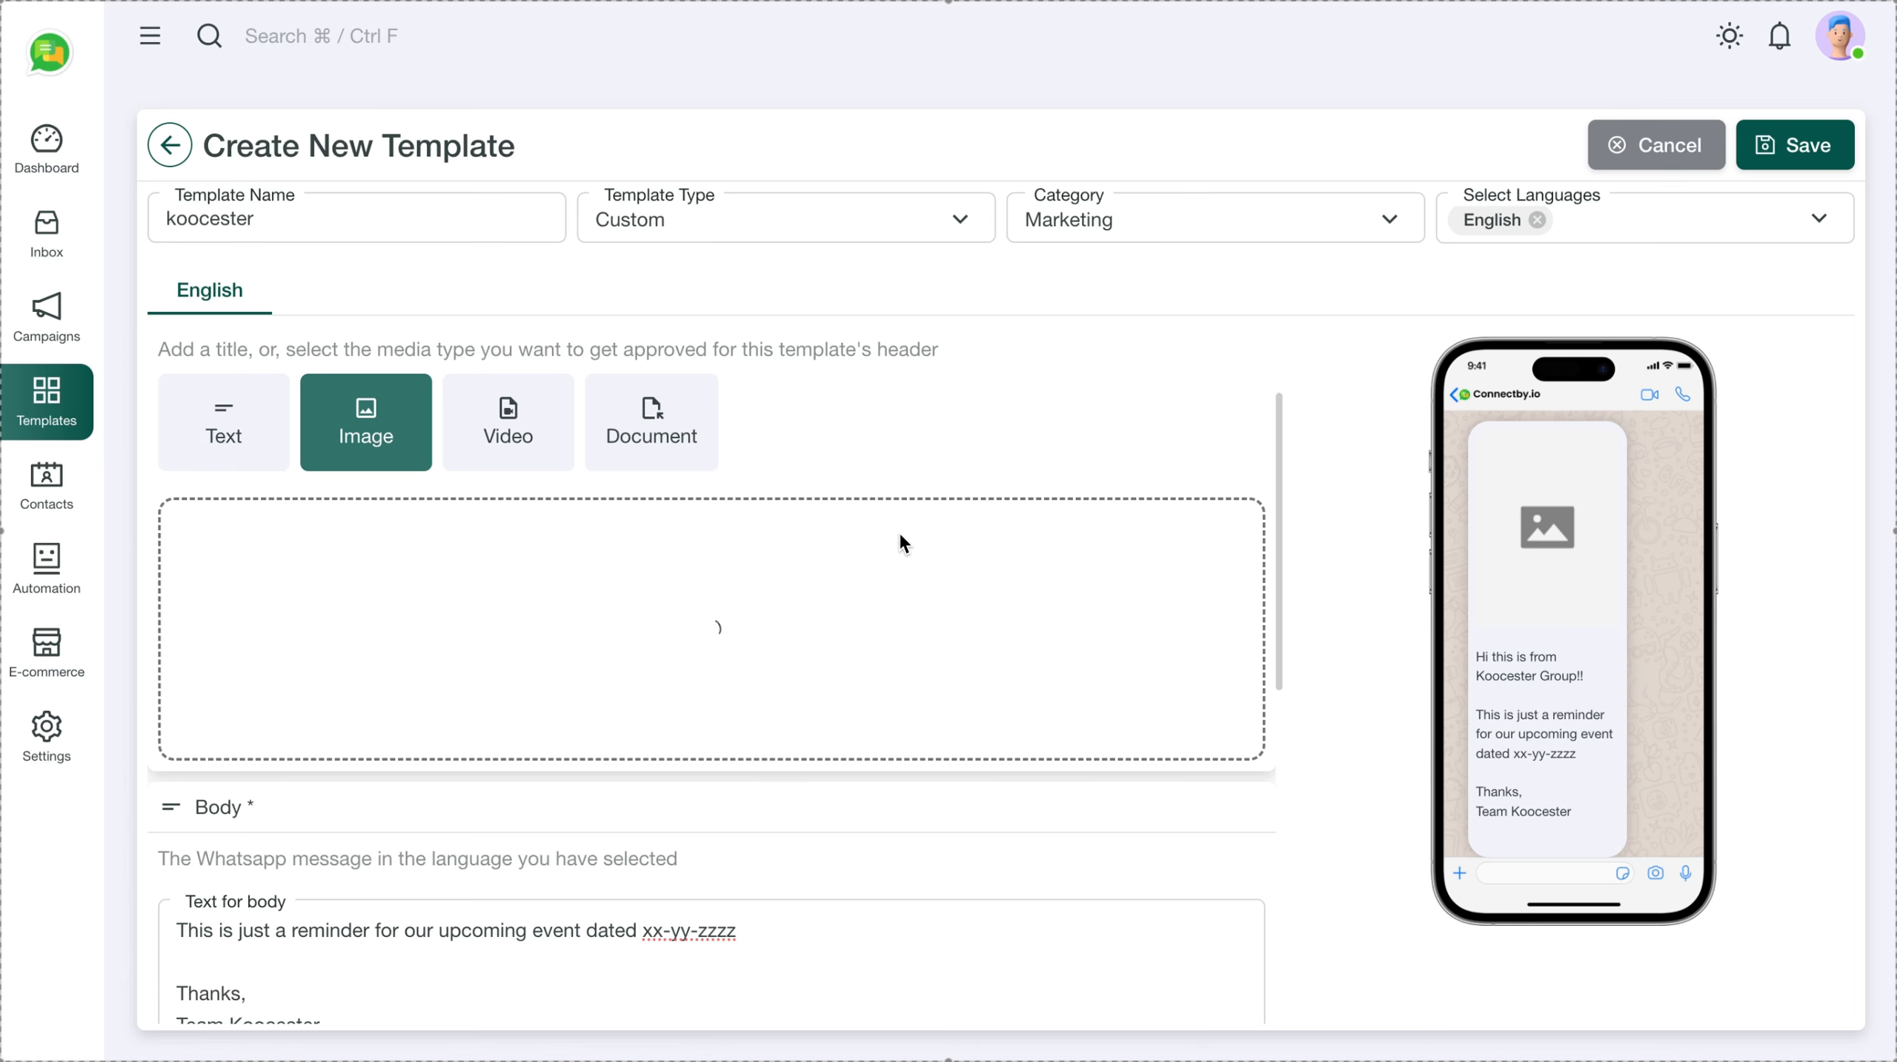
scroll(900, 537, "down", 5)
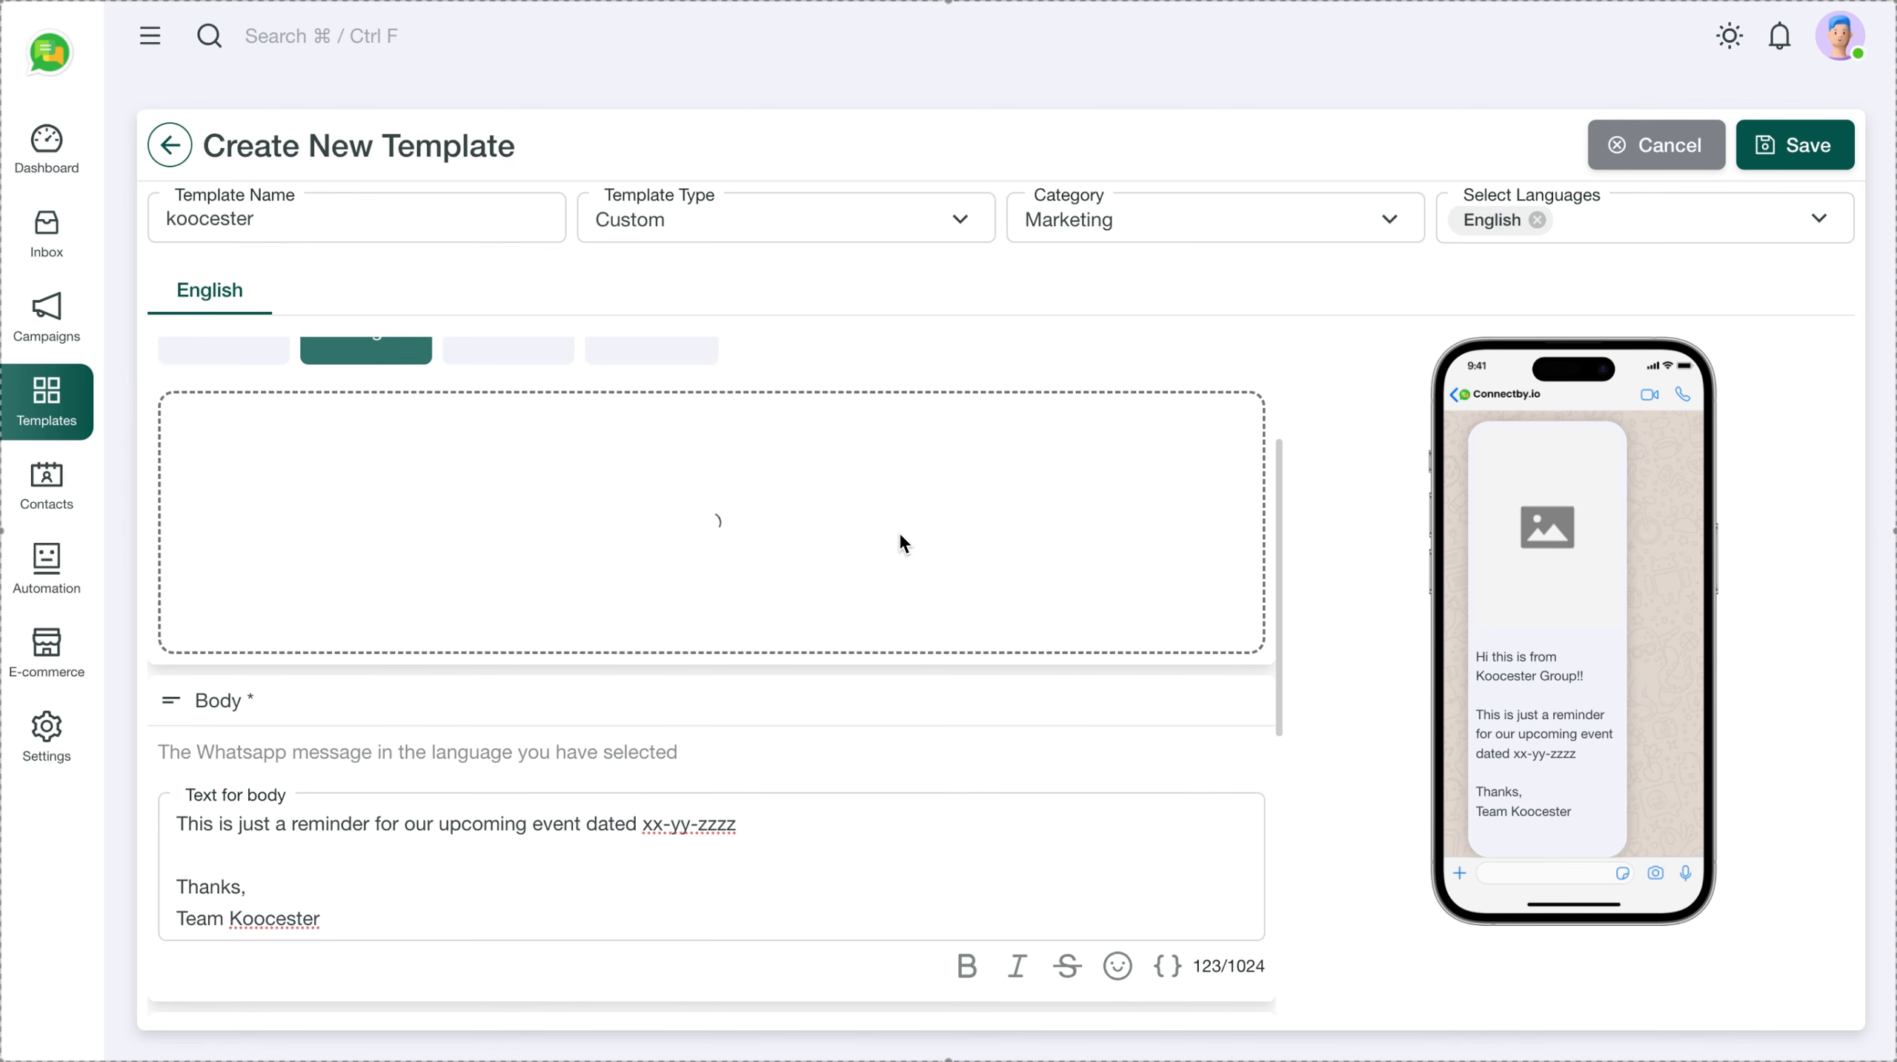
scroll(900, 537, "down", 3)
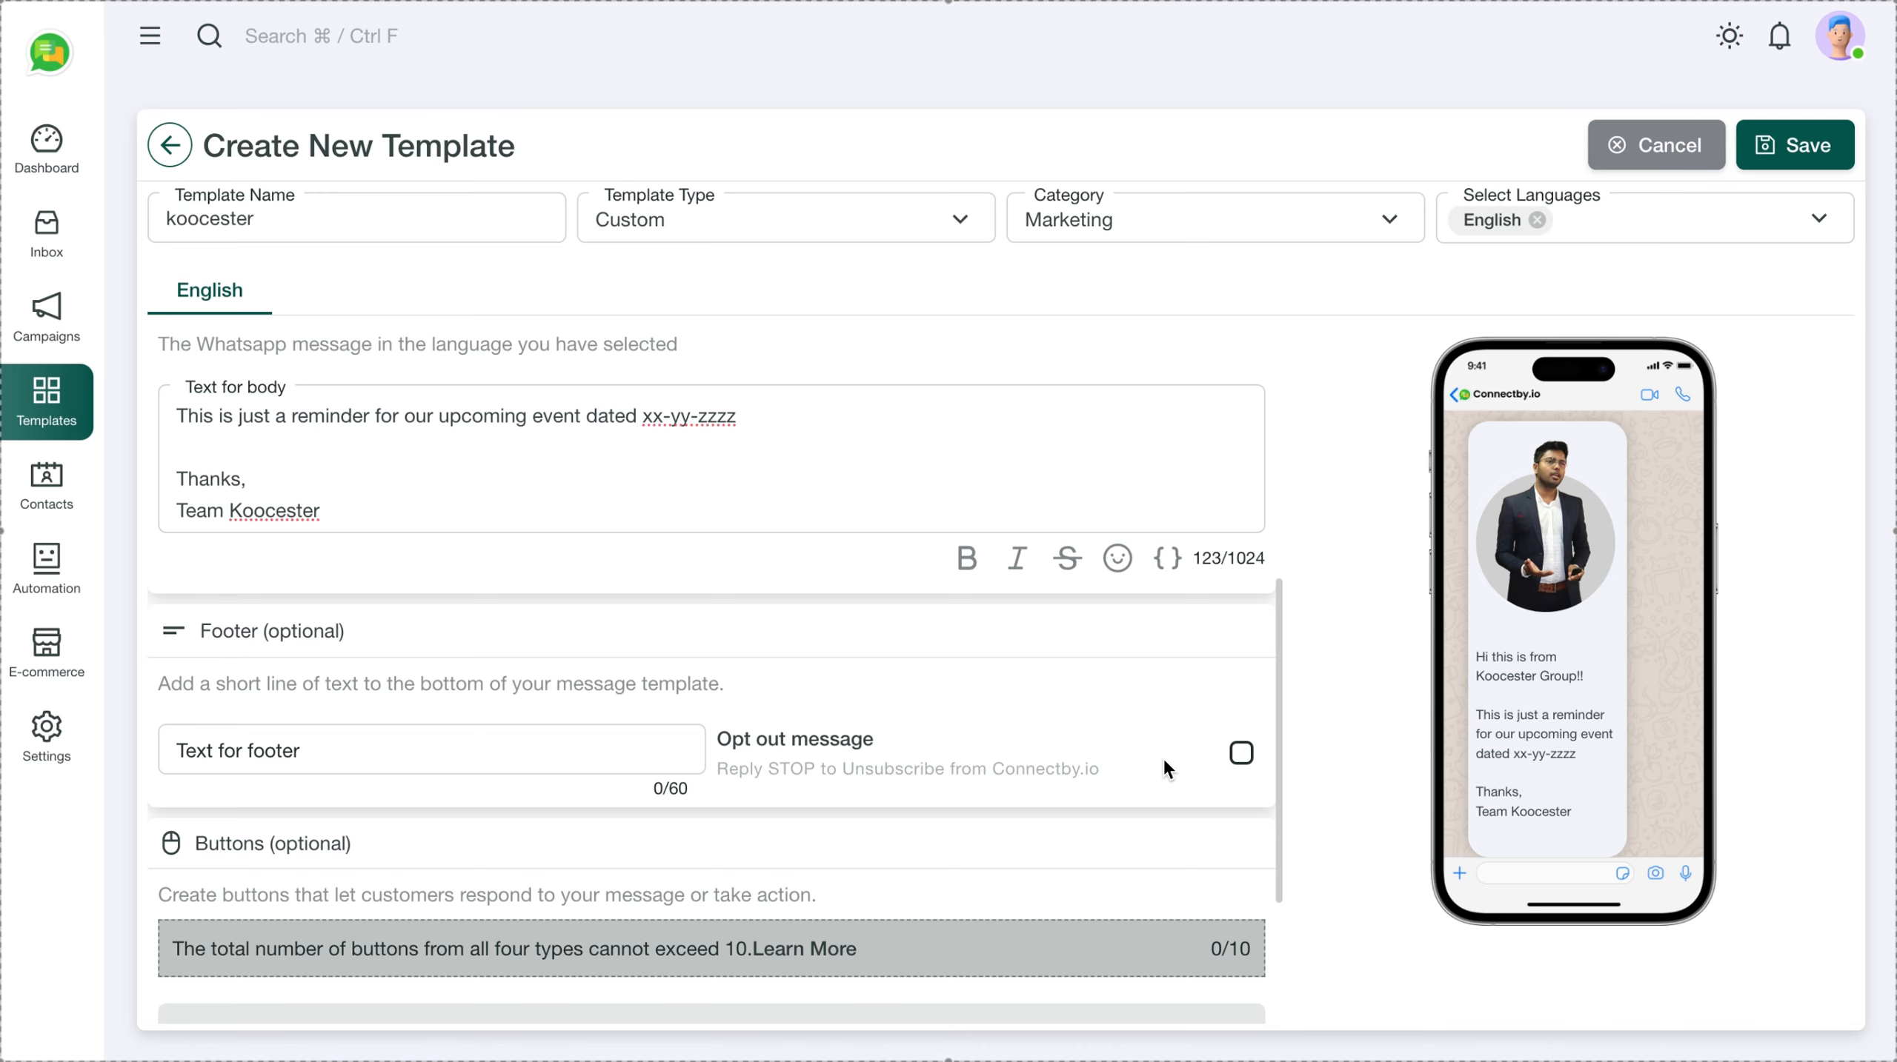
Enable the Opt out message footer so 'To Opt out, type STOP' appears
left_click(1236, 755)
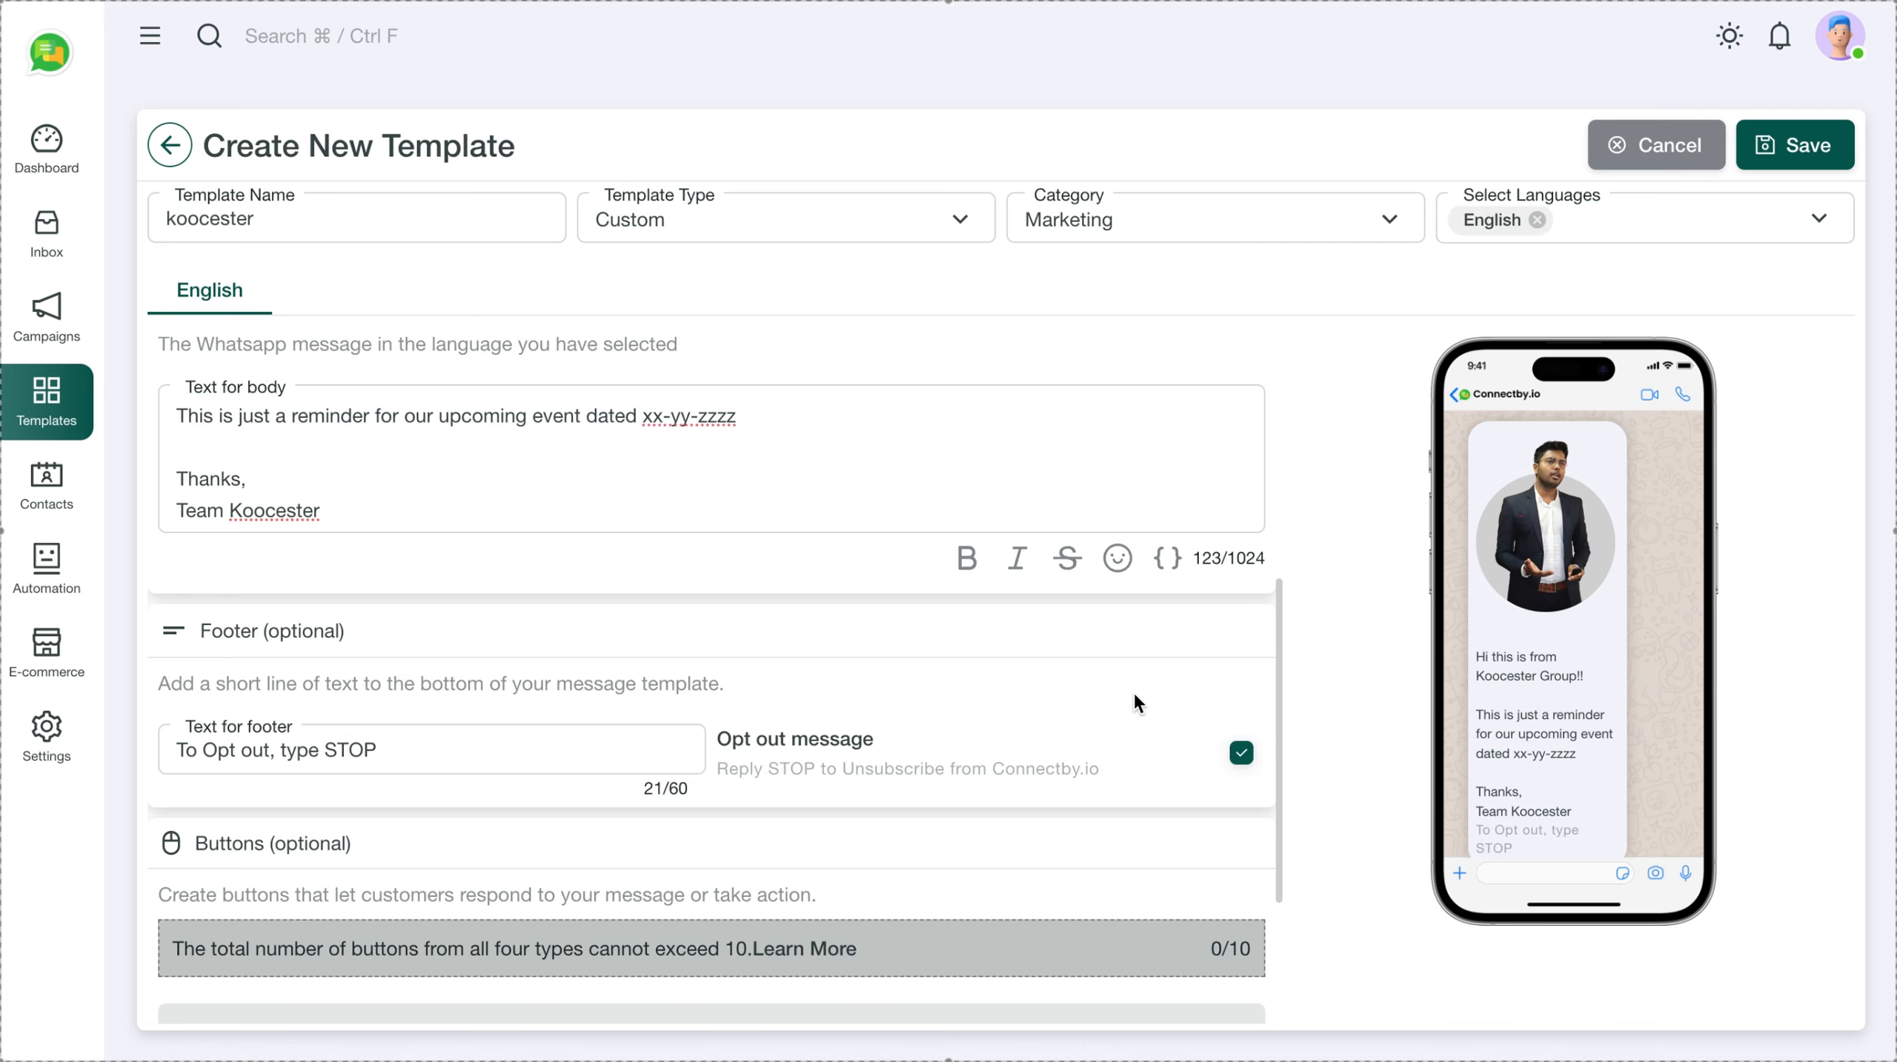
scroll(1035, 700, "down", 2)
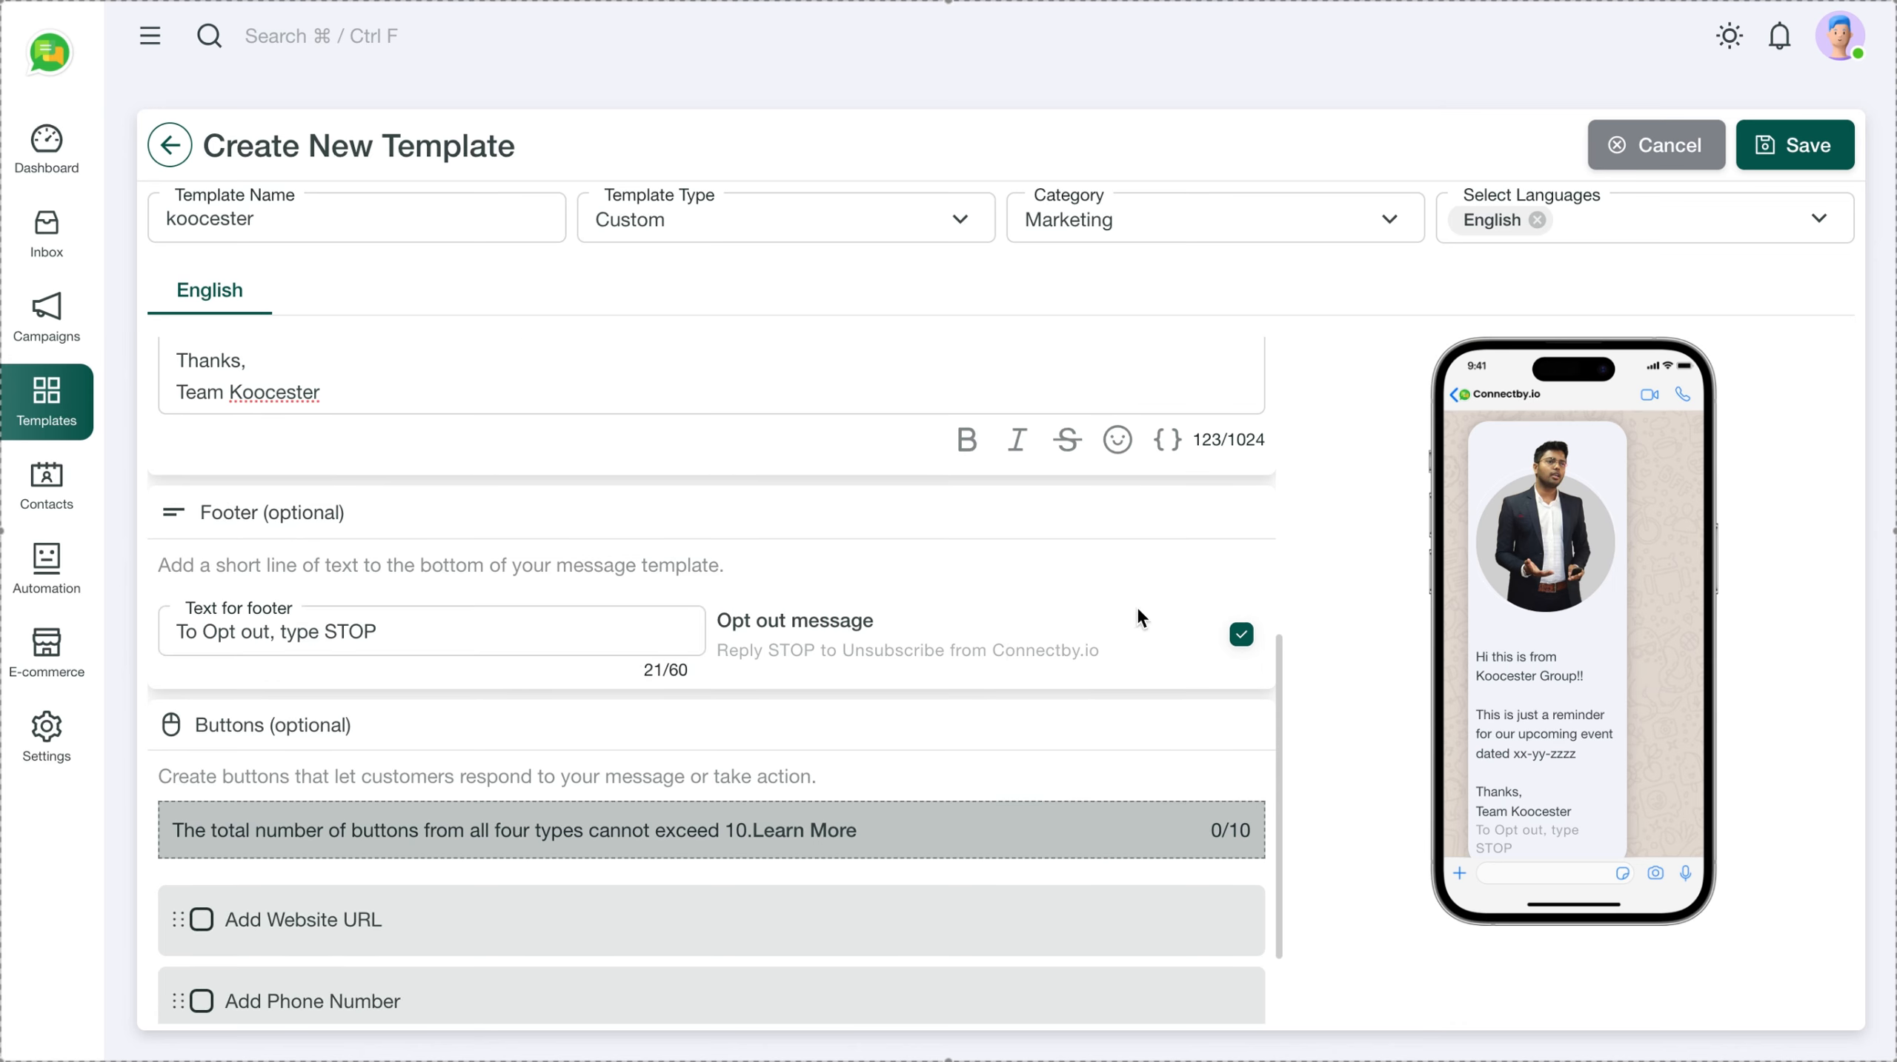
scroll(1544, 602, "down", 1)
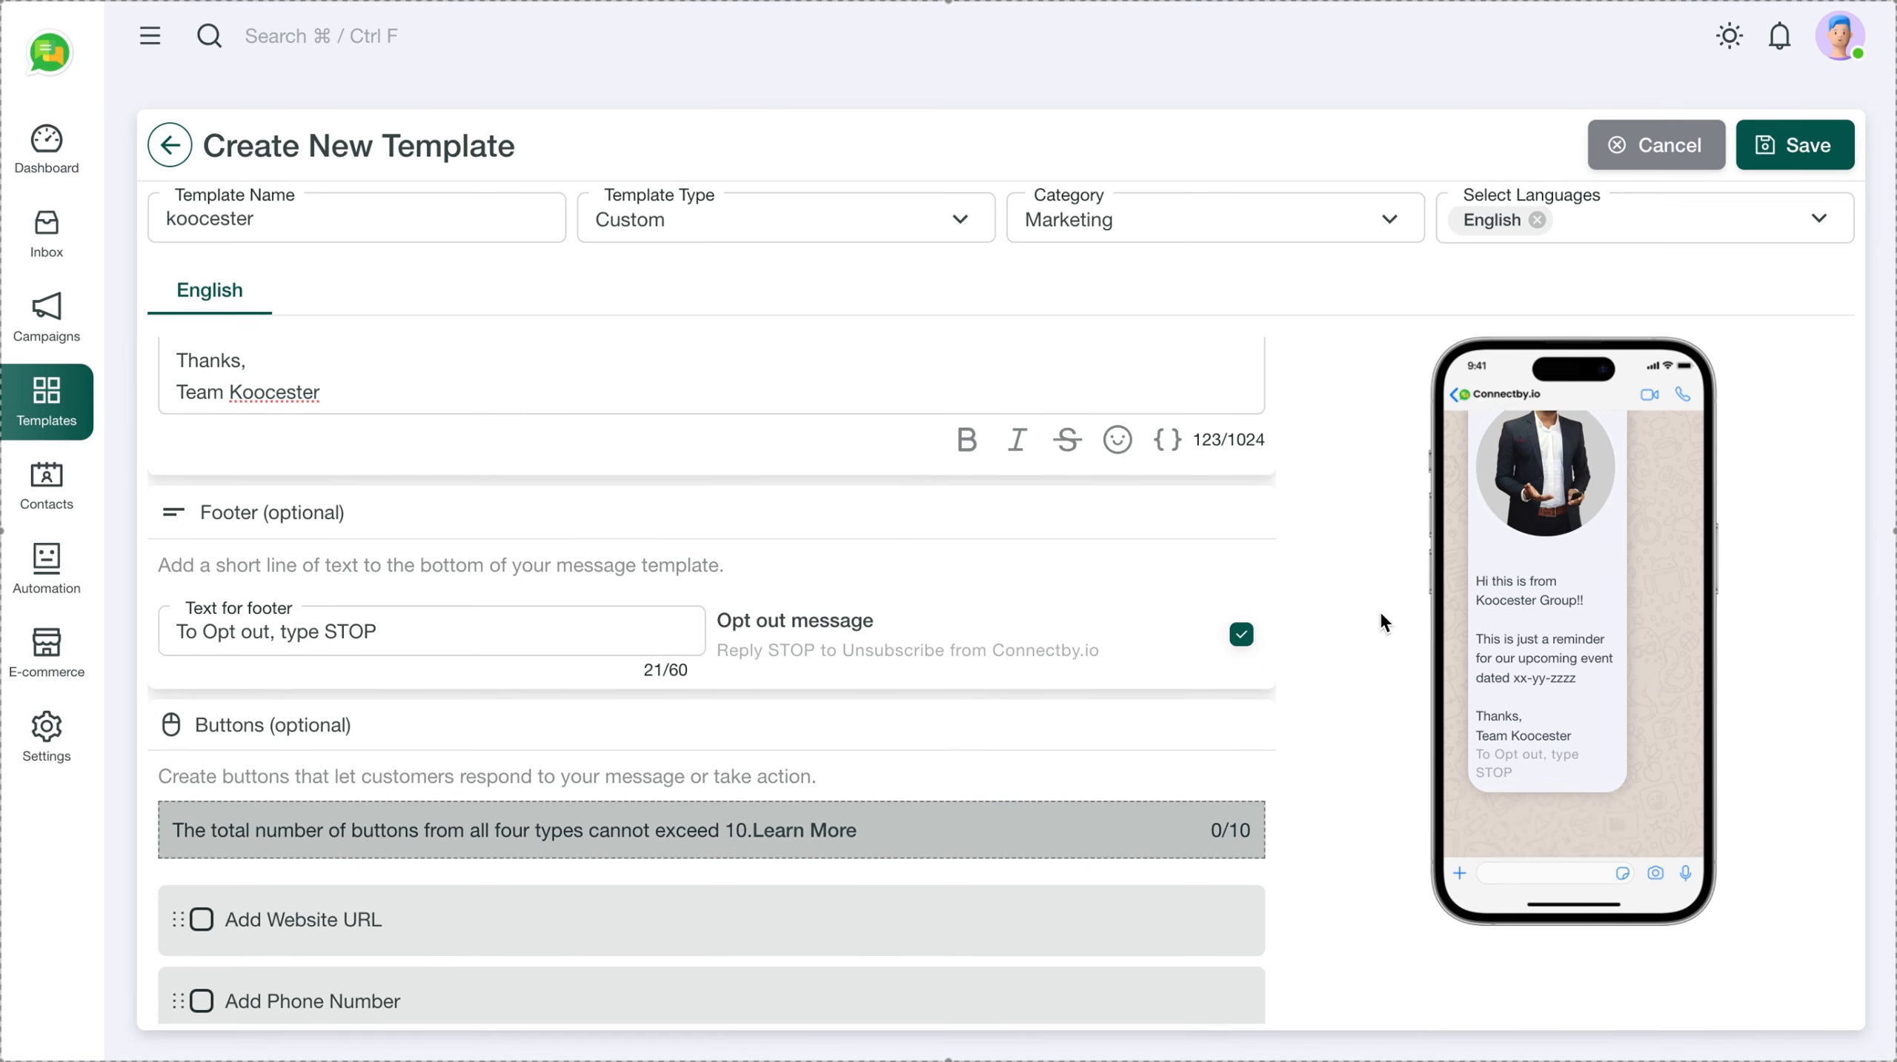
scroll(1061, 640, "down", 2)
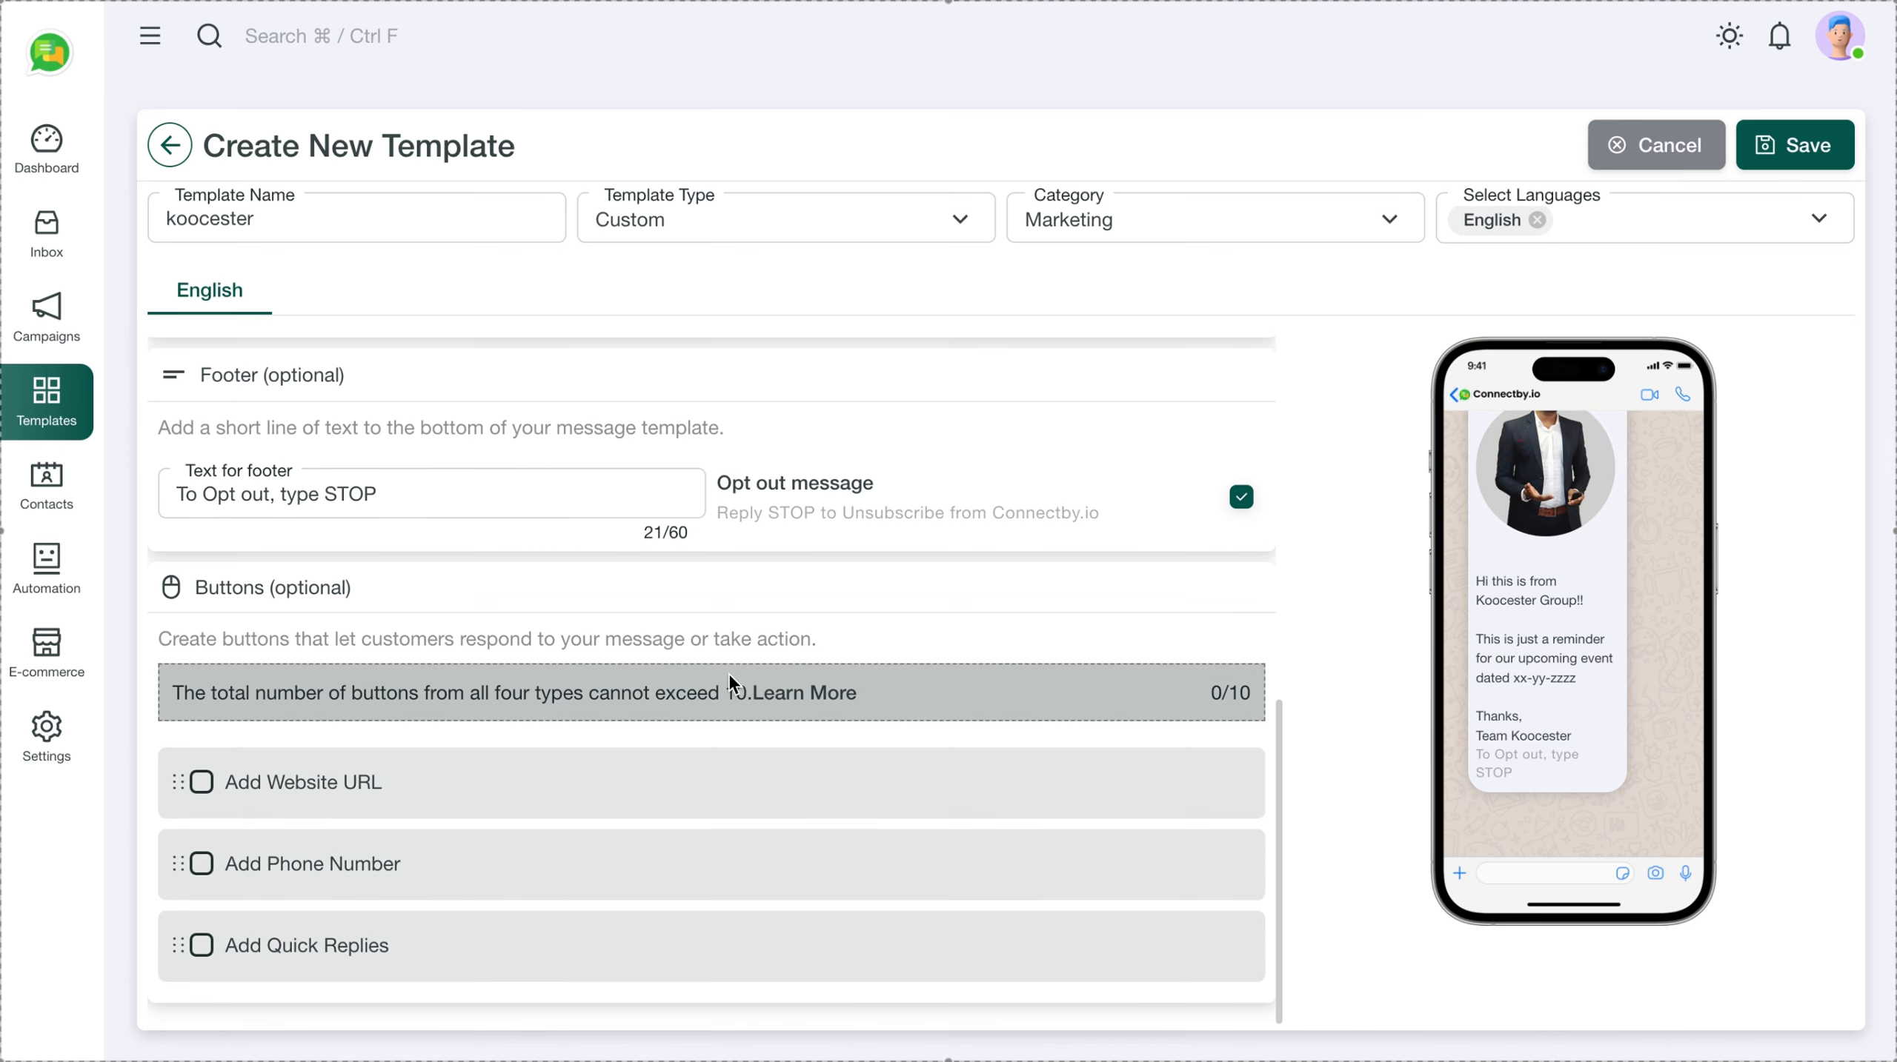
left_click(201, 782)
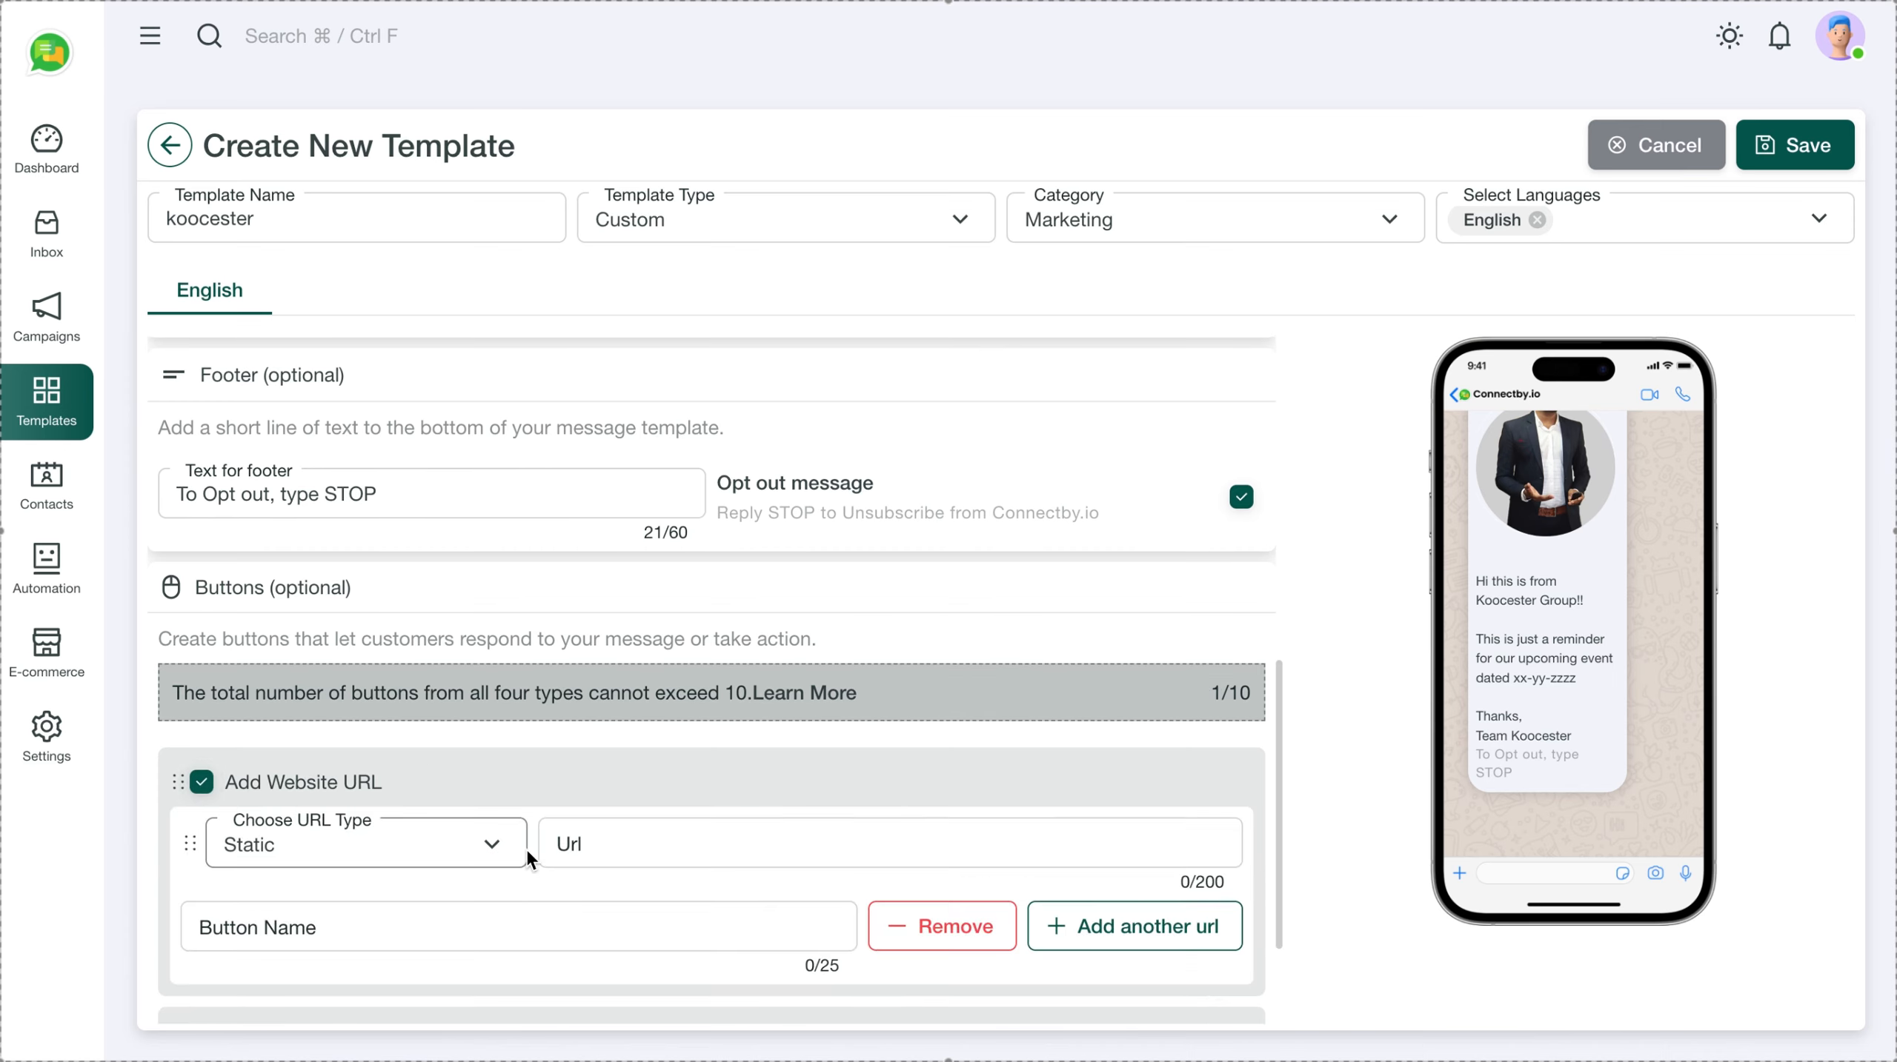
scroll(655, 856, "down", 1)
left_click(488, 772)
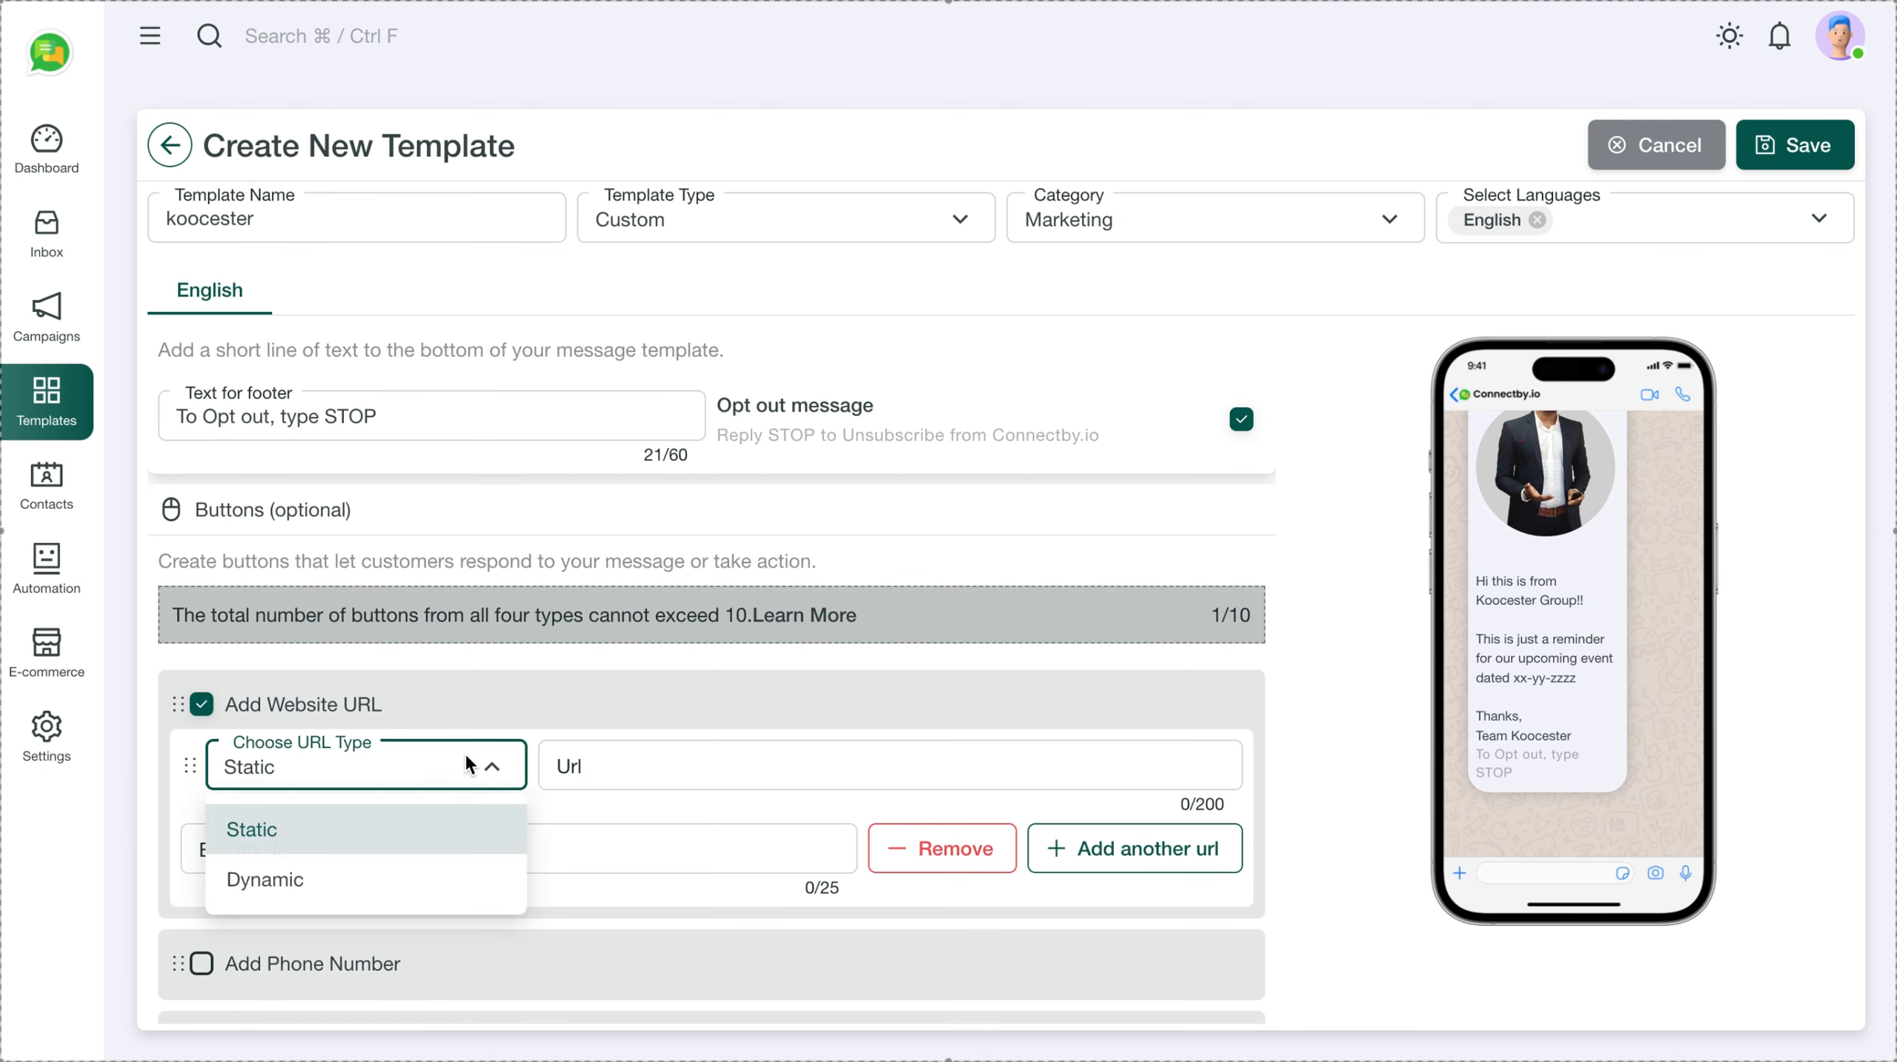
left_click(642, 764)
left_click(593, 772)
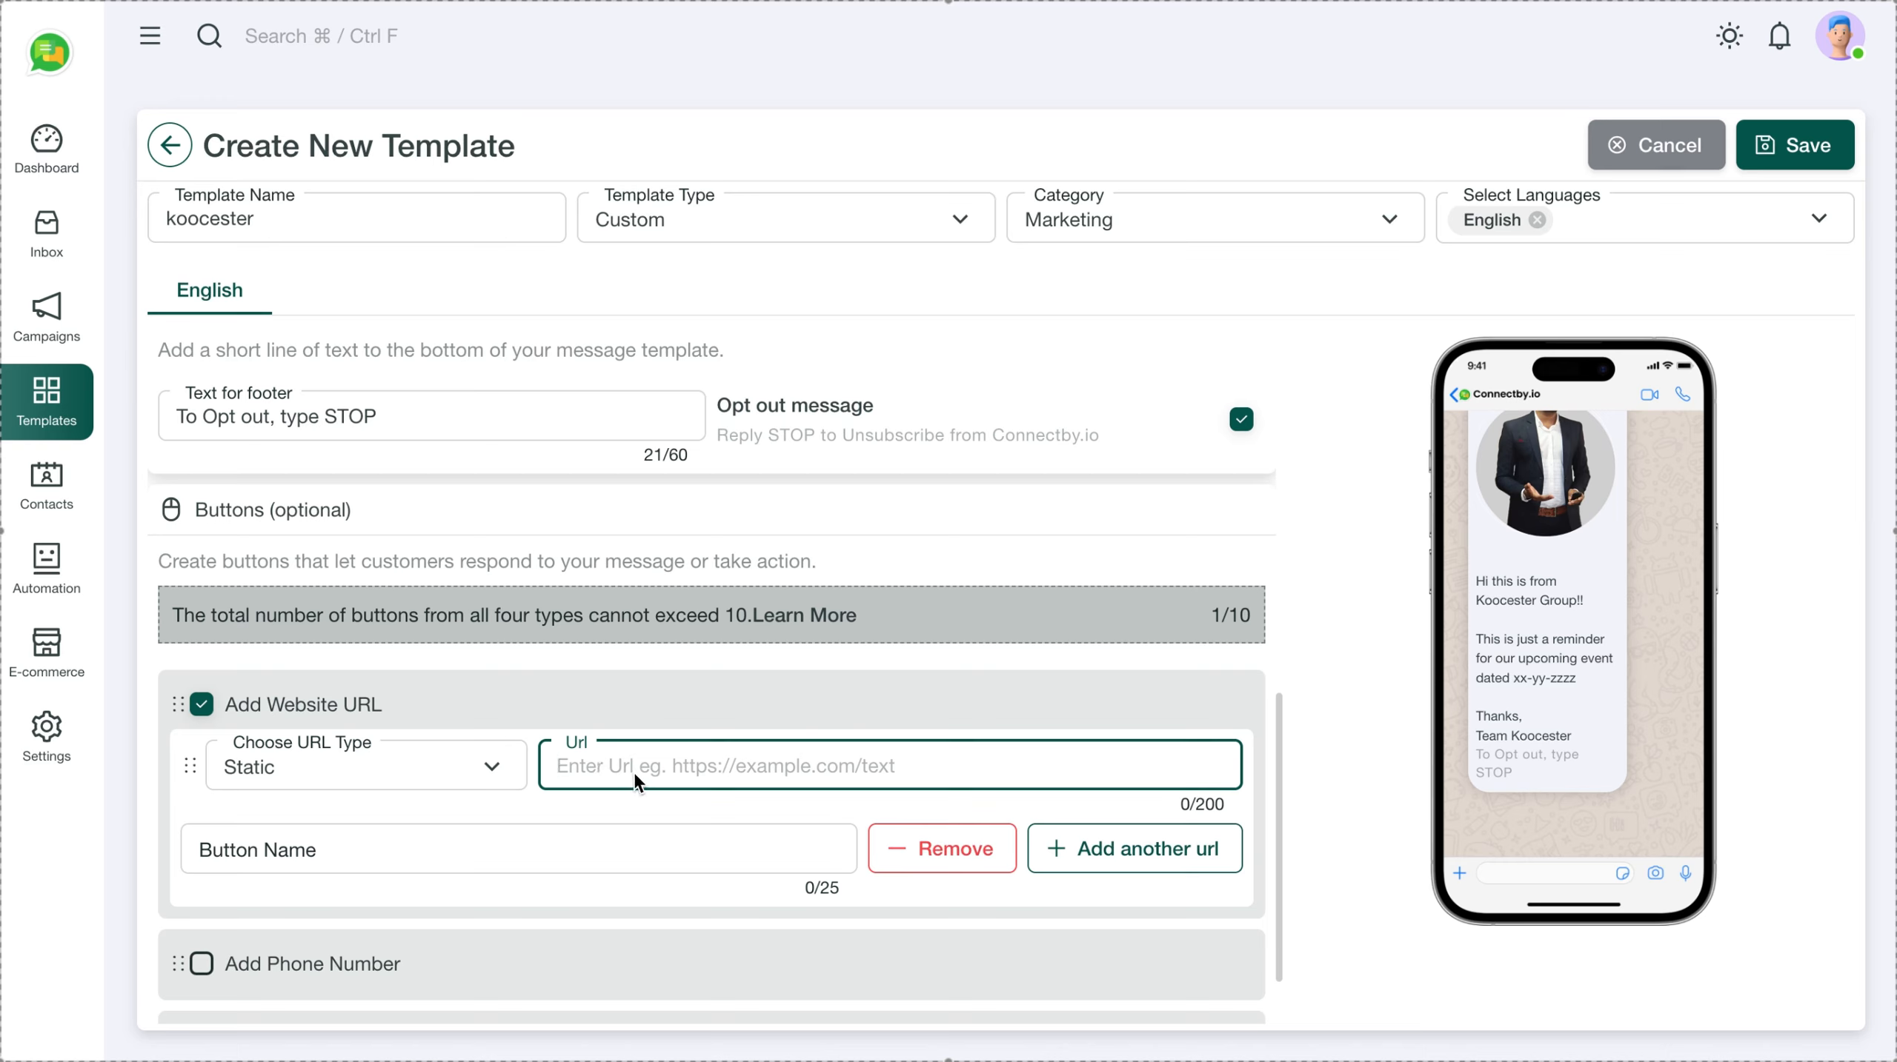
type("h")
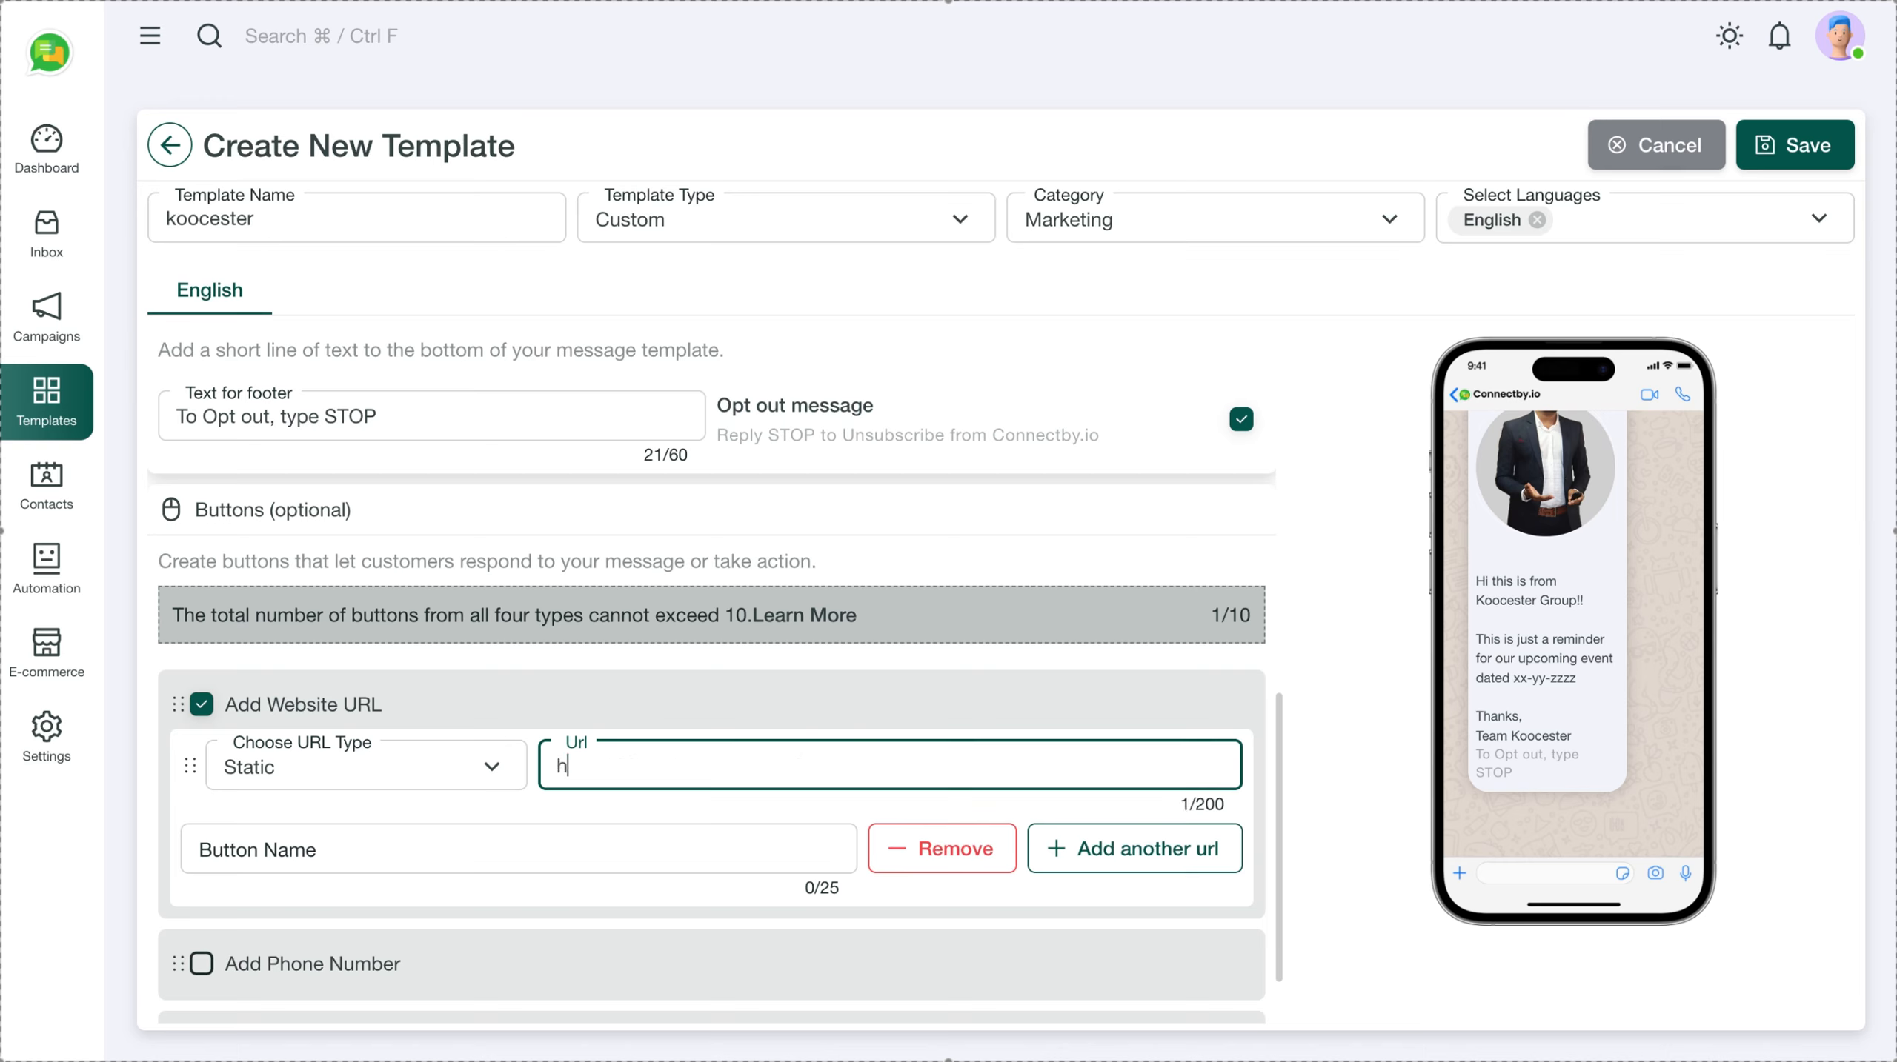
type("ttps://google.com")
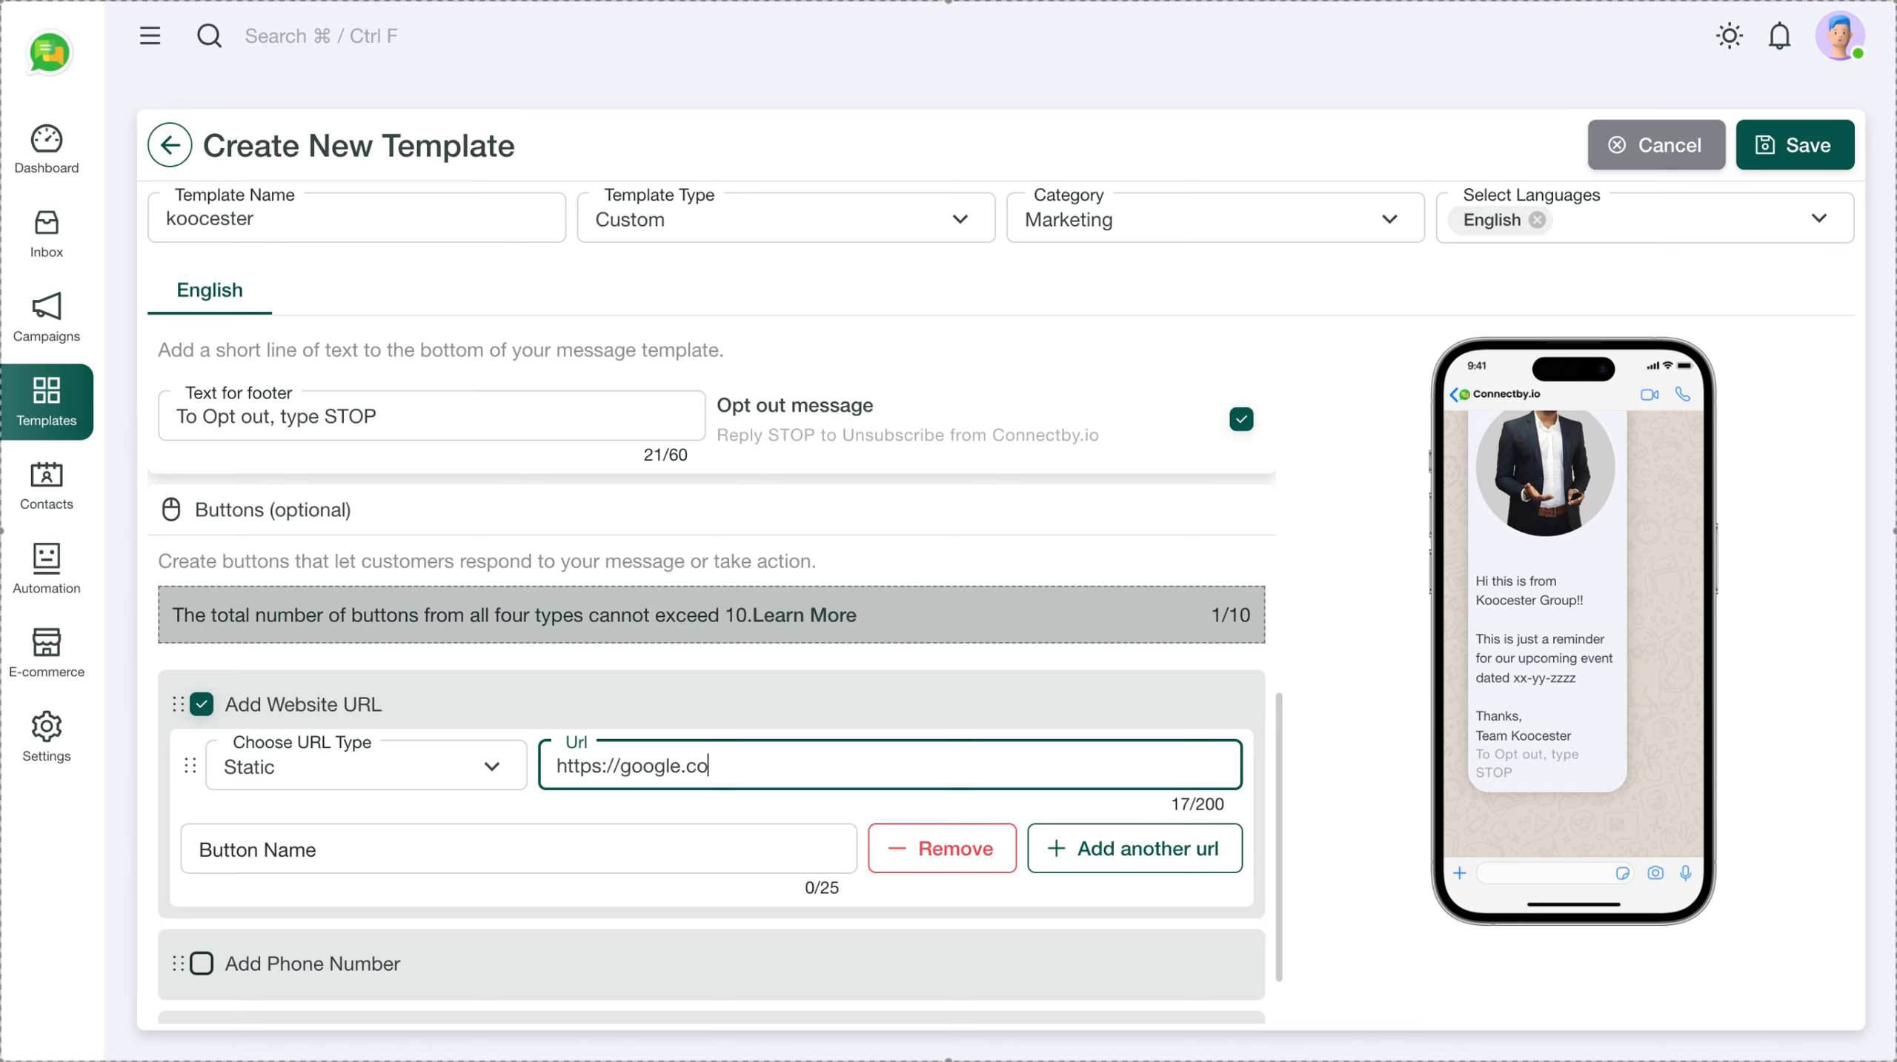
Name the website button 'Visit Event Page'
left_click(419, 850)
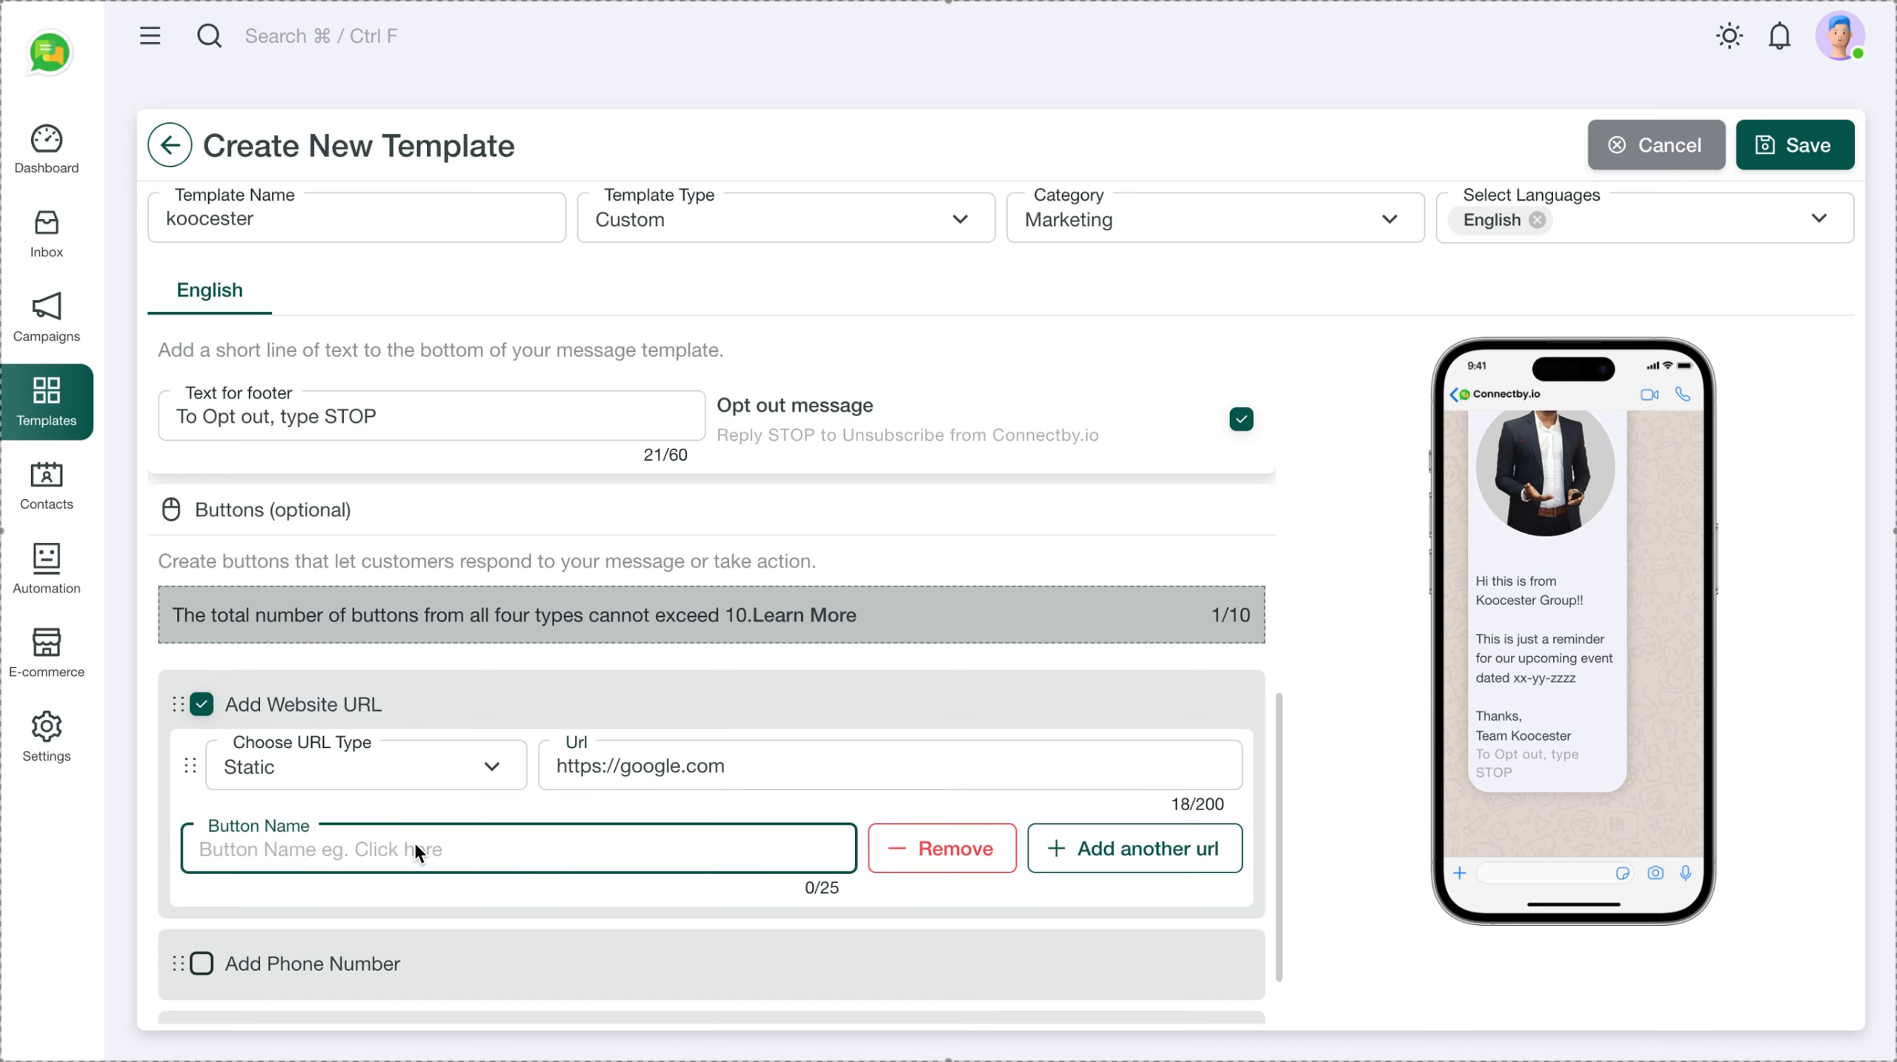
type("Visit")
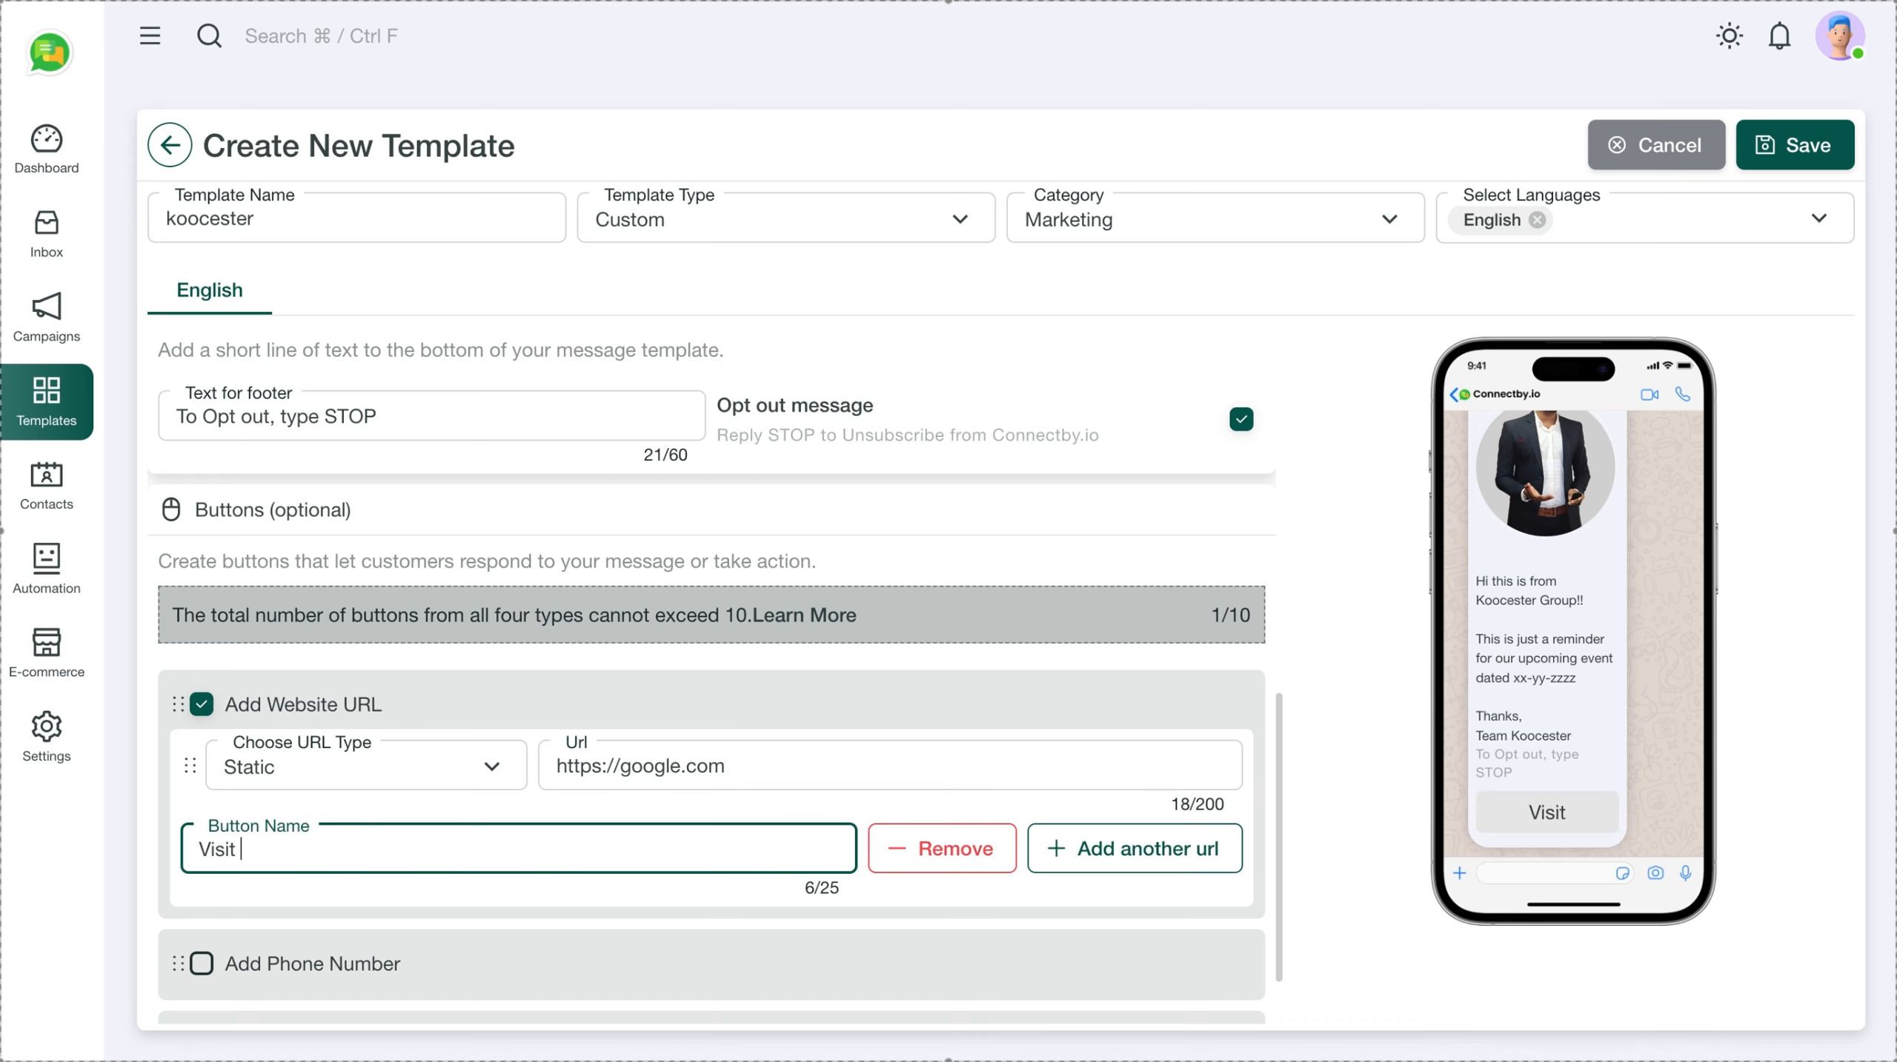
type(" Event page")
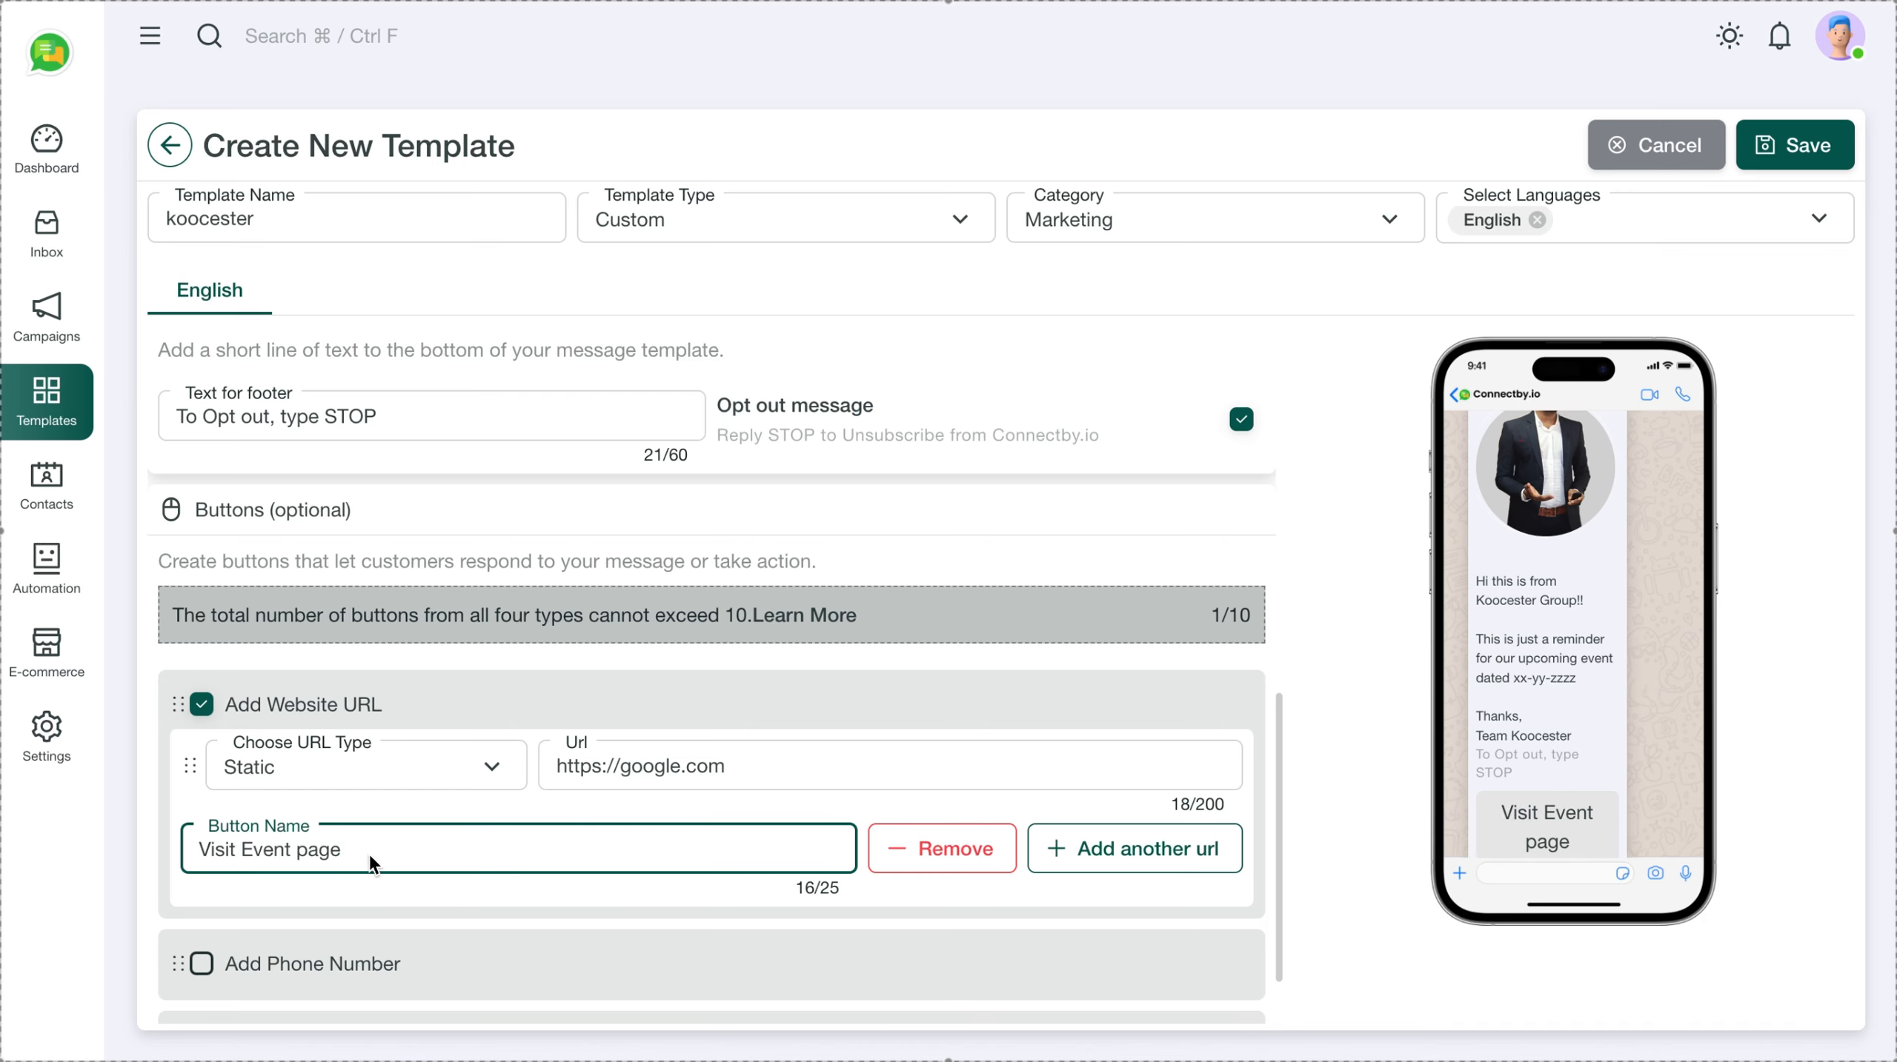
left_click(308, 854)
key("BackSpace")
type("P")
scroll(878, 781, "down", 1)
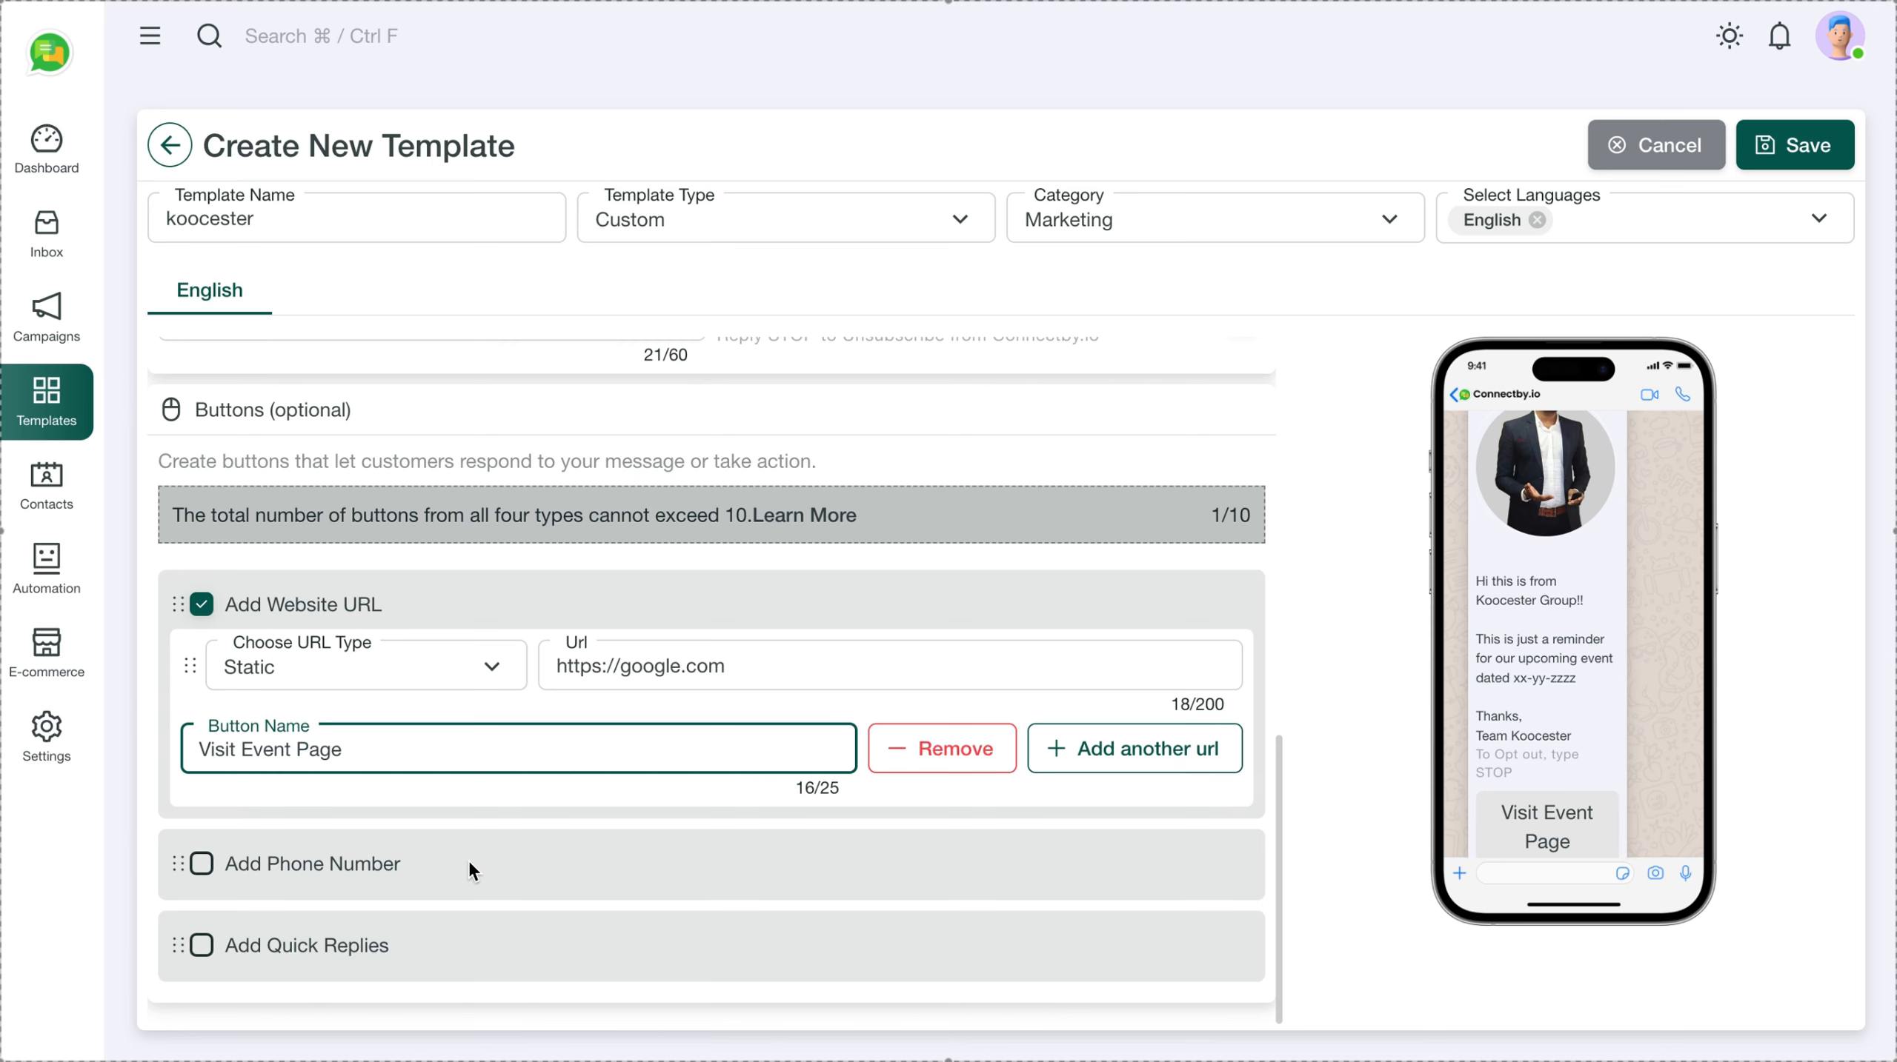
scroll(1668, 723, "down", 1)
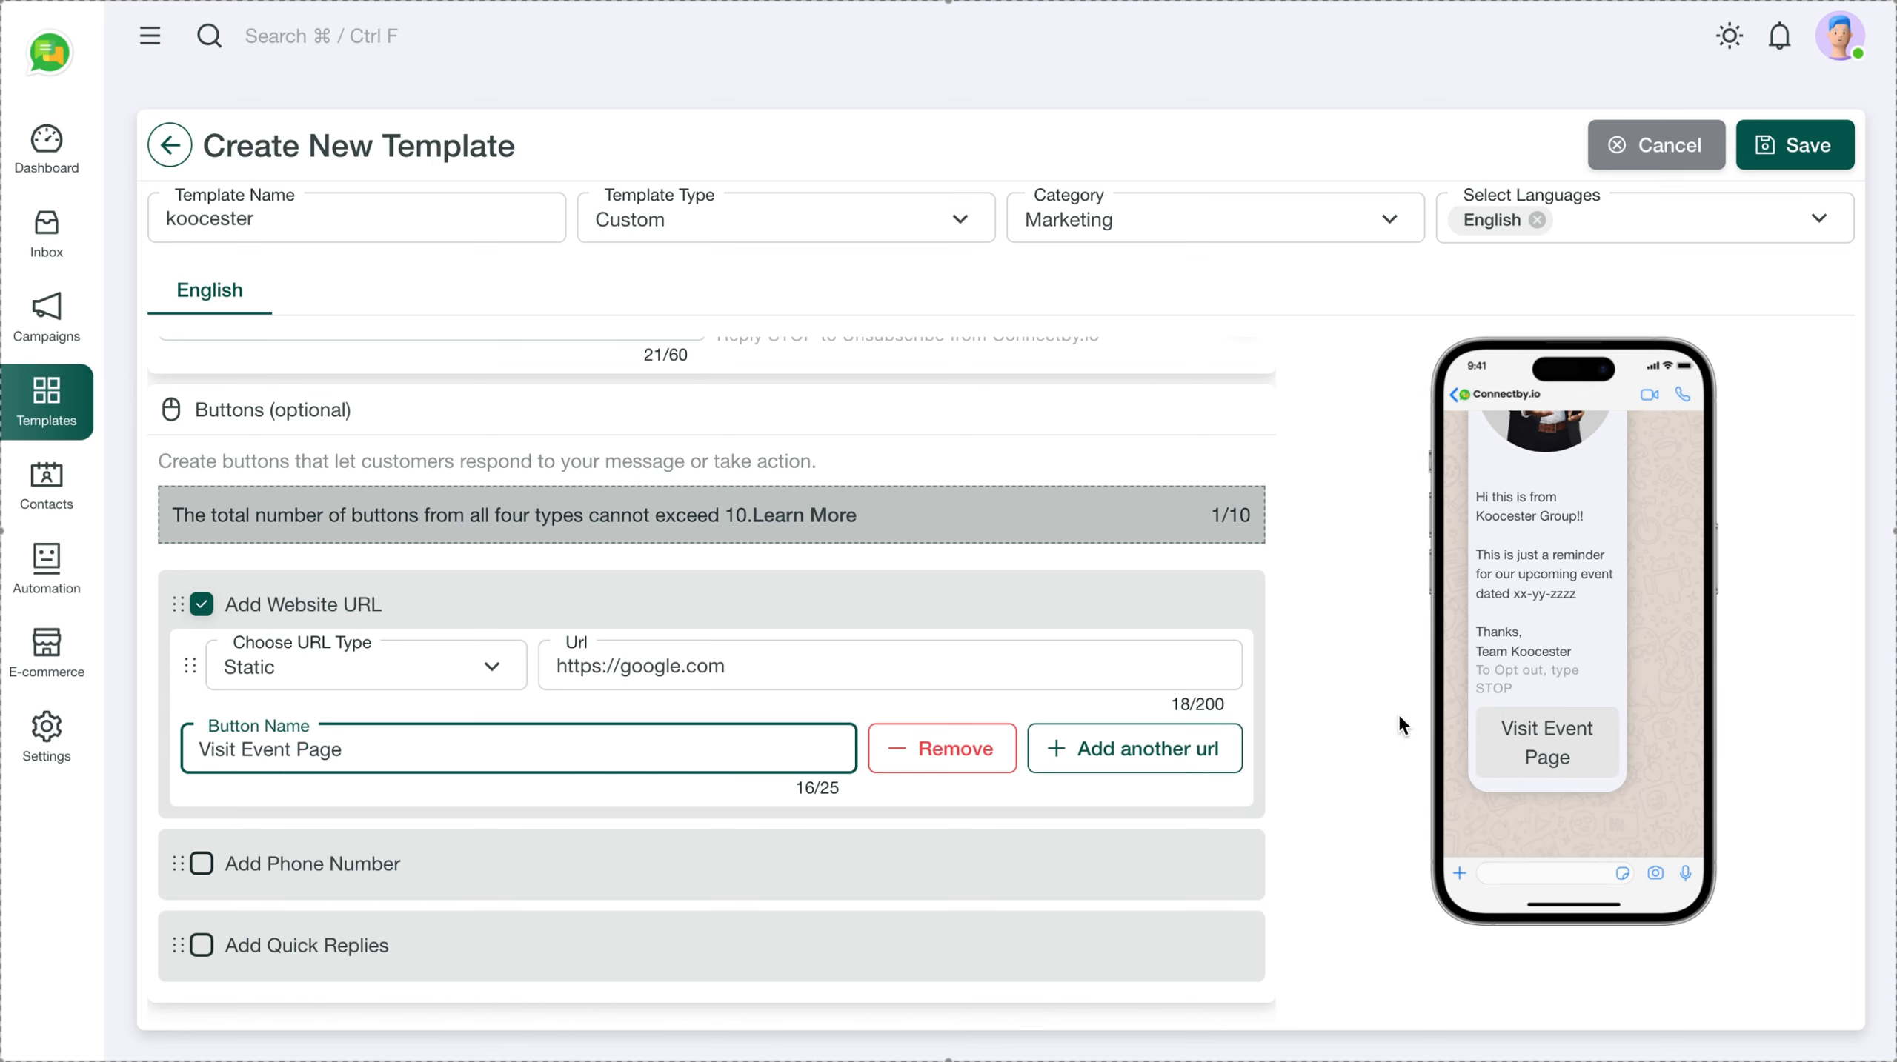
Try a phone-number button, remove it, and add an empty quick-reply button instead
left_click(295, 863)
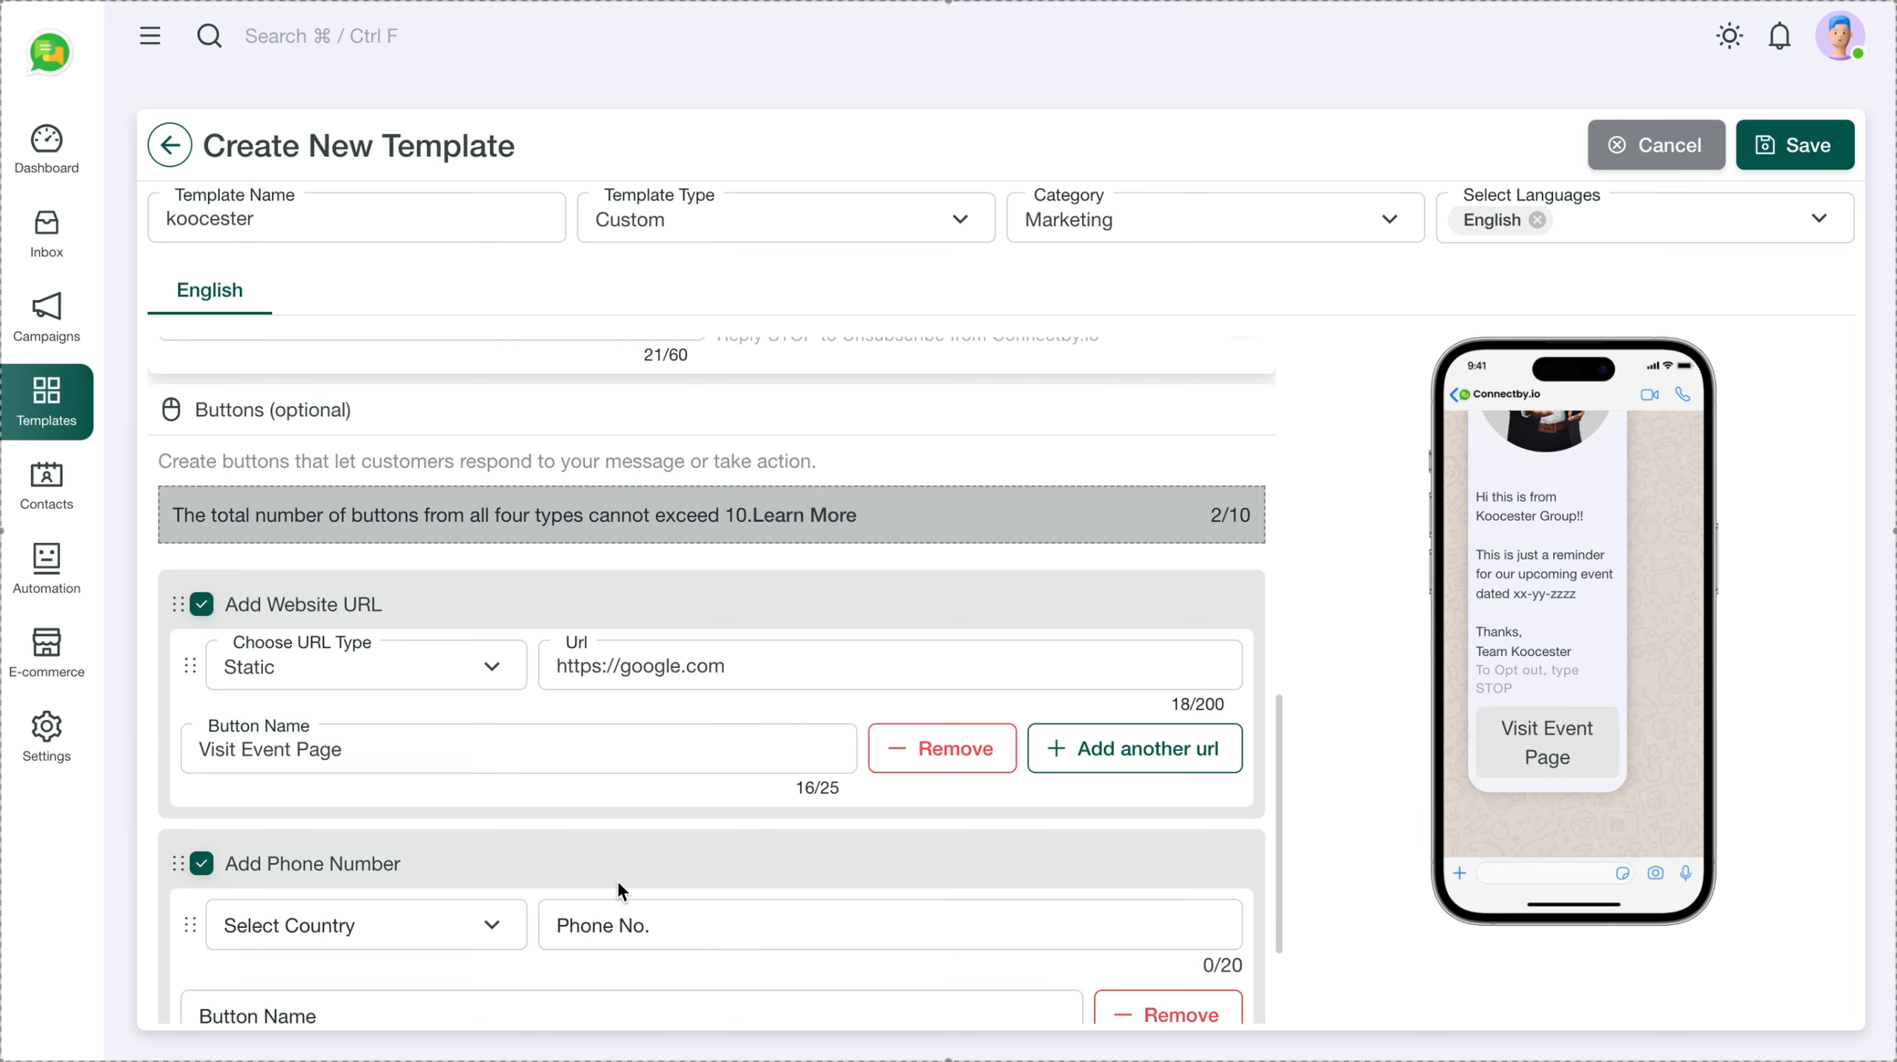
scroll(617, 882, "down", 2)
left_click(483, 795)
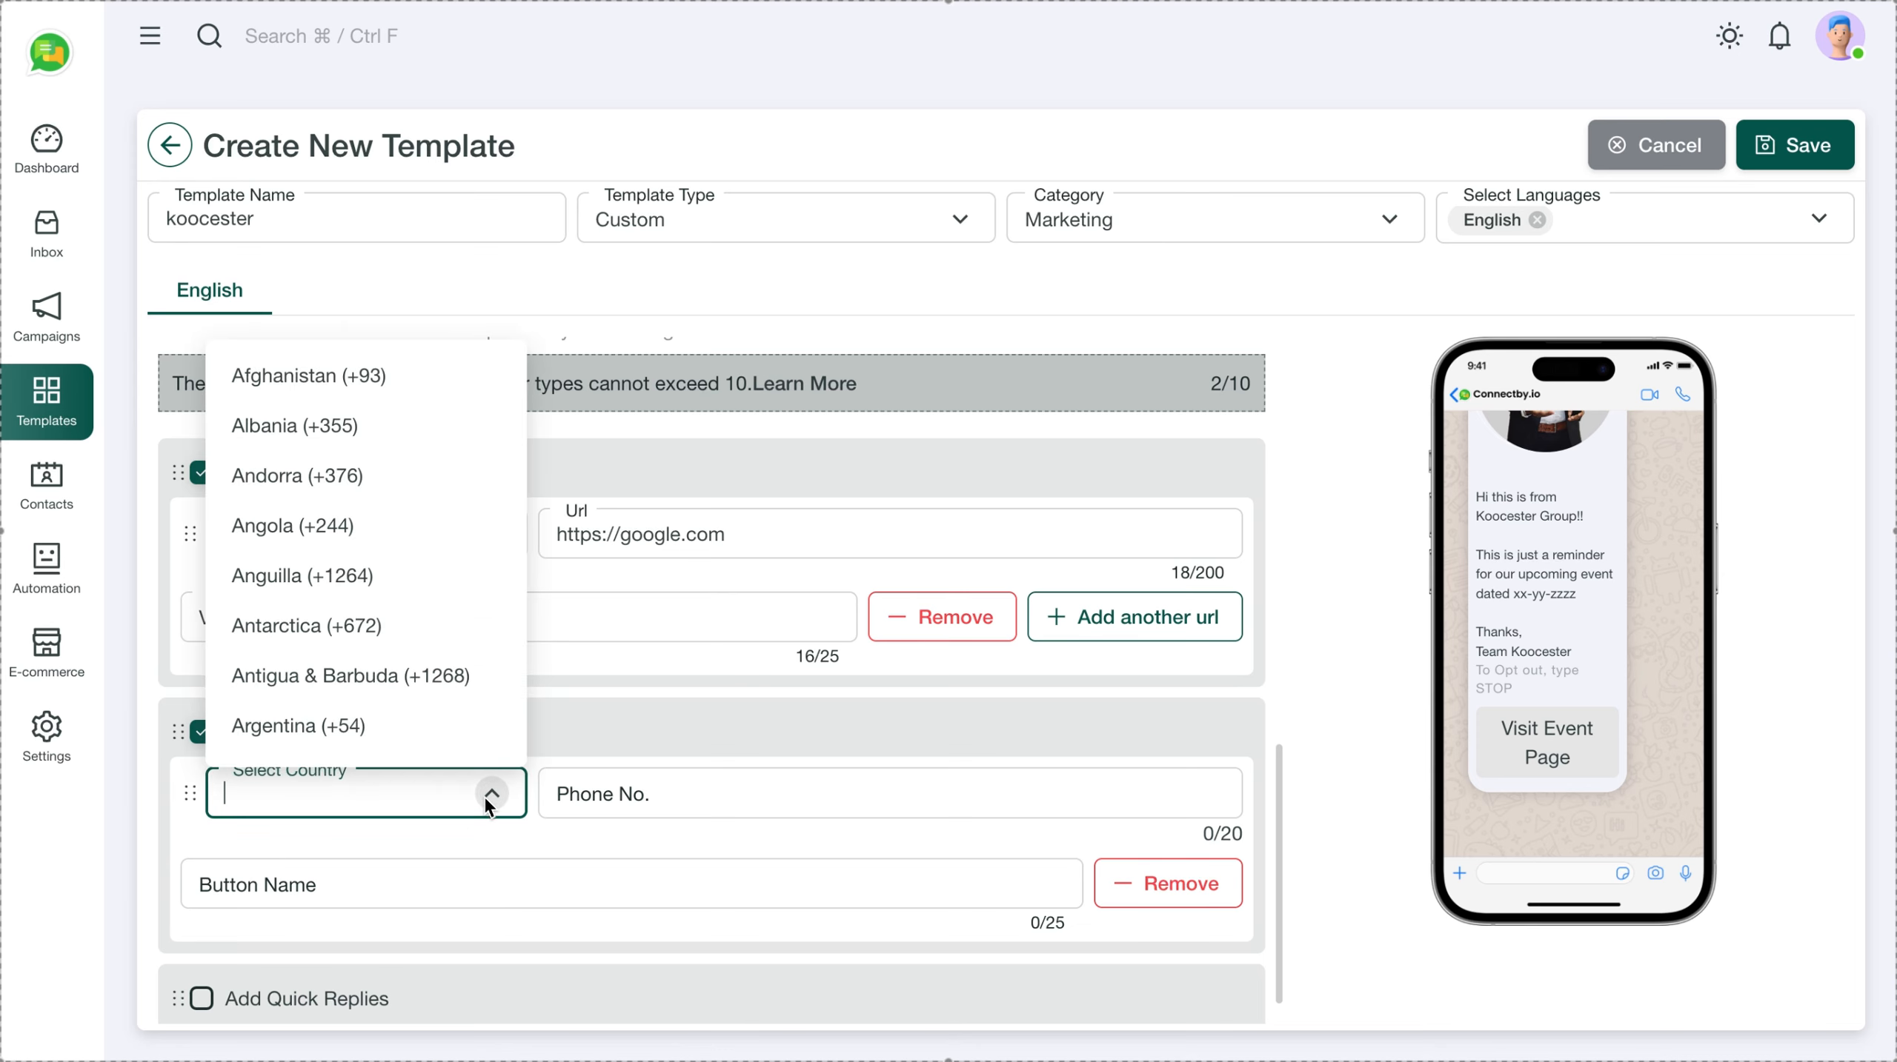
left_click(618, 729)
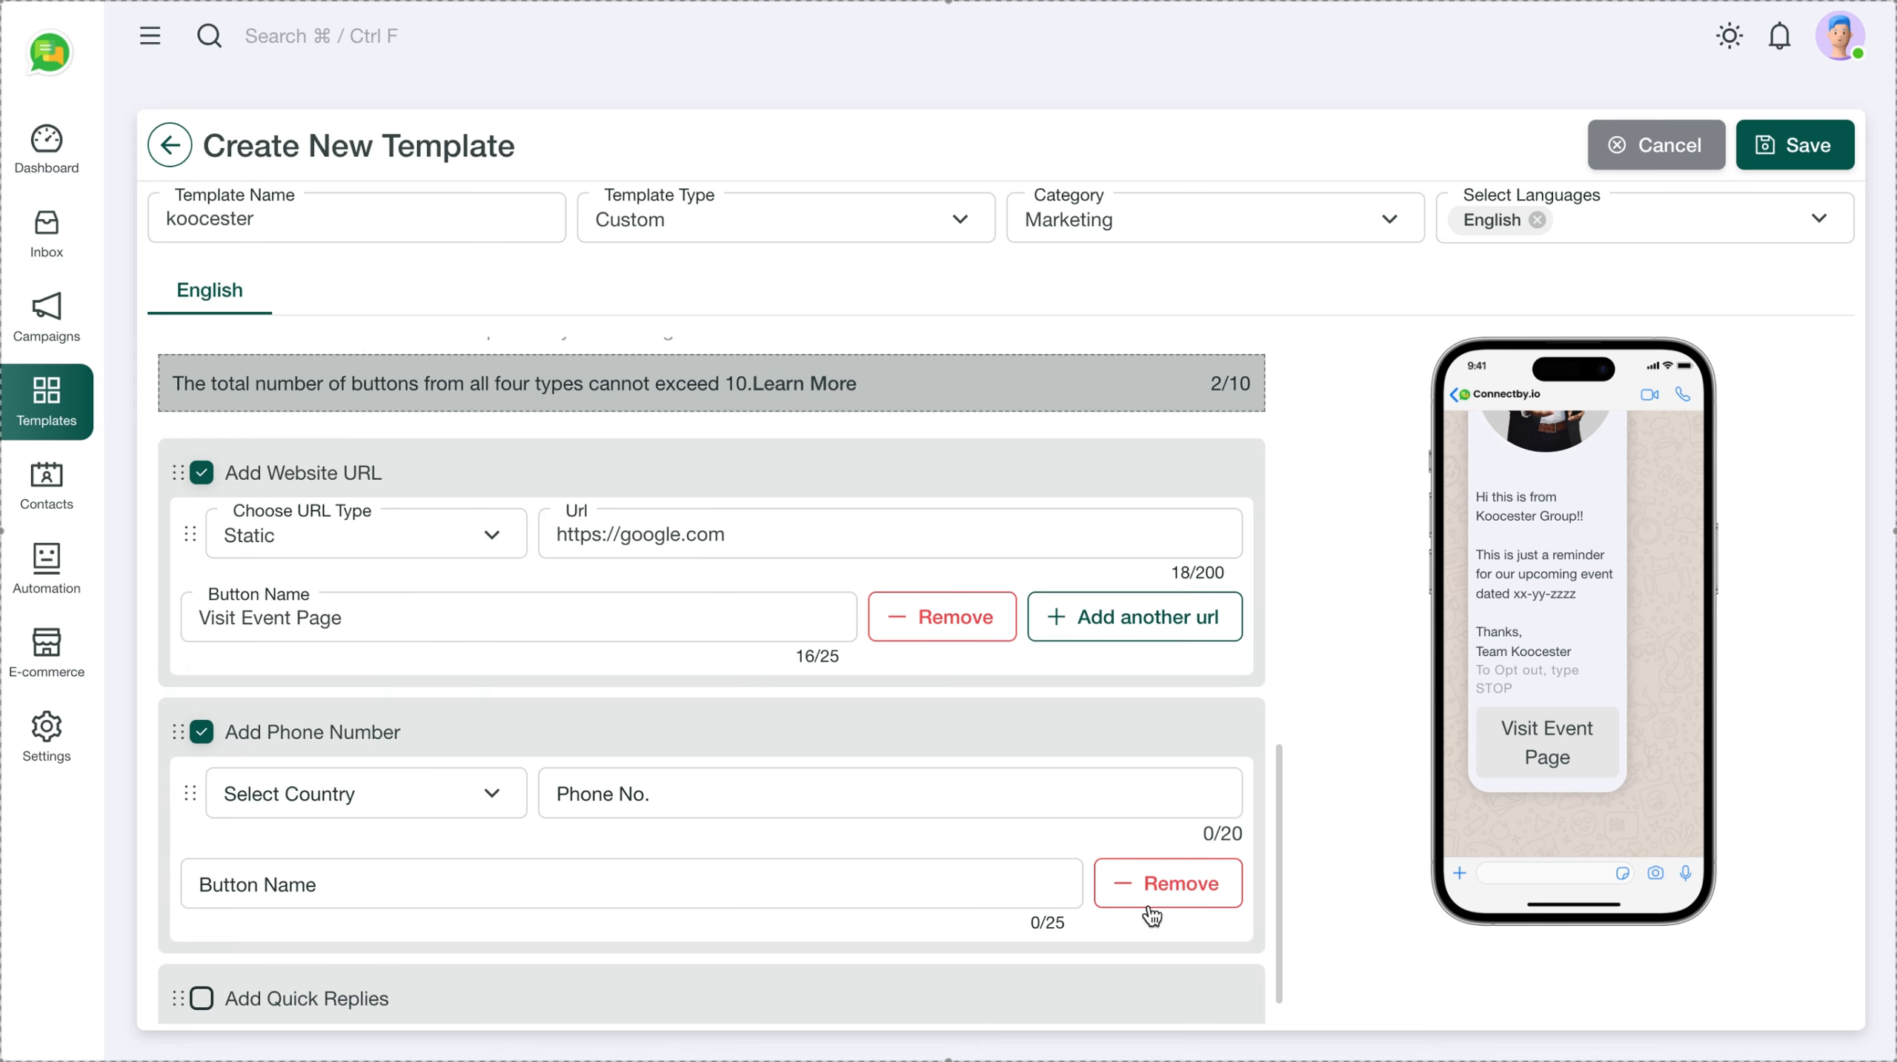
left_click(1158, 884)
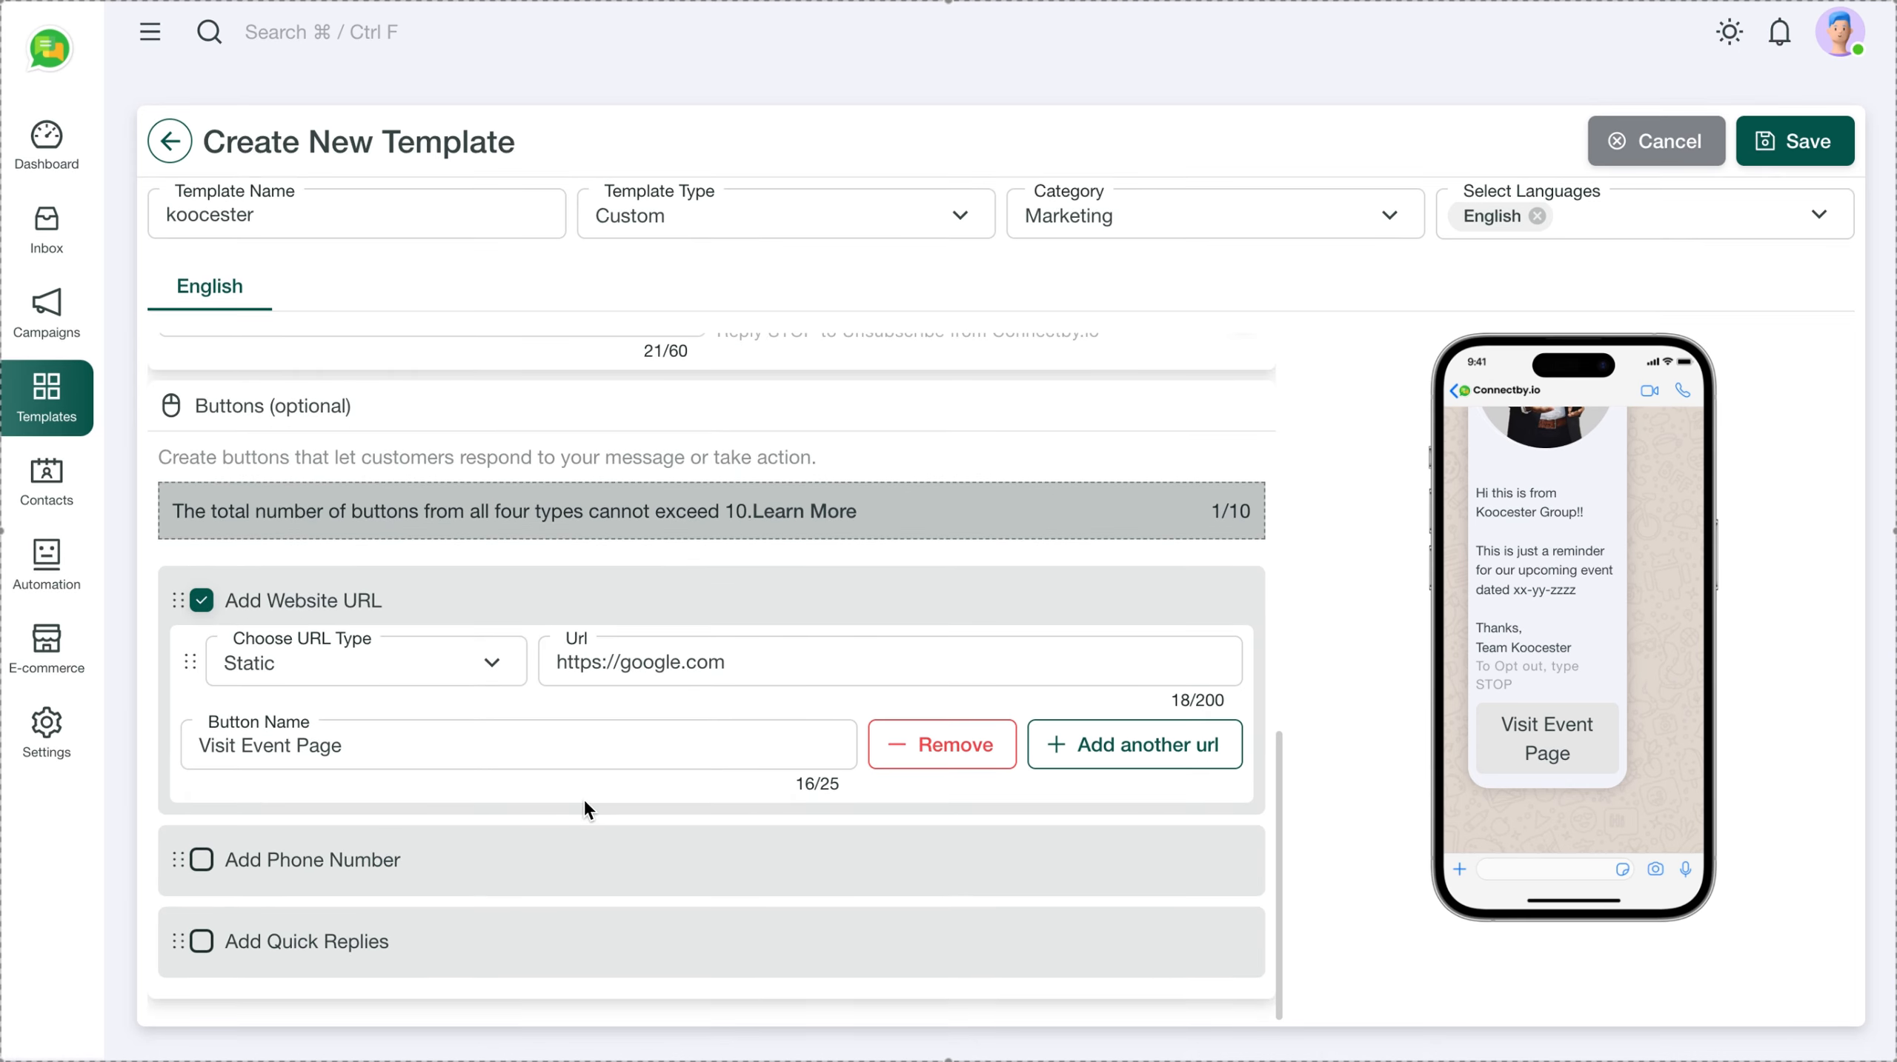
left_click(276, 941)
scroll(519, 854, "down", 2)
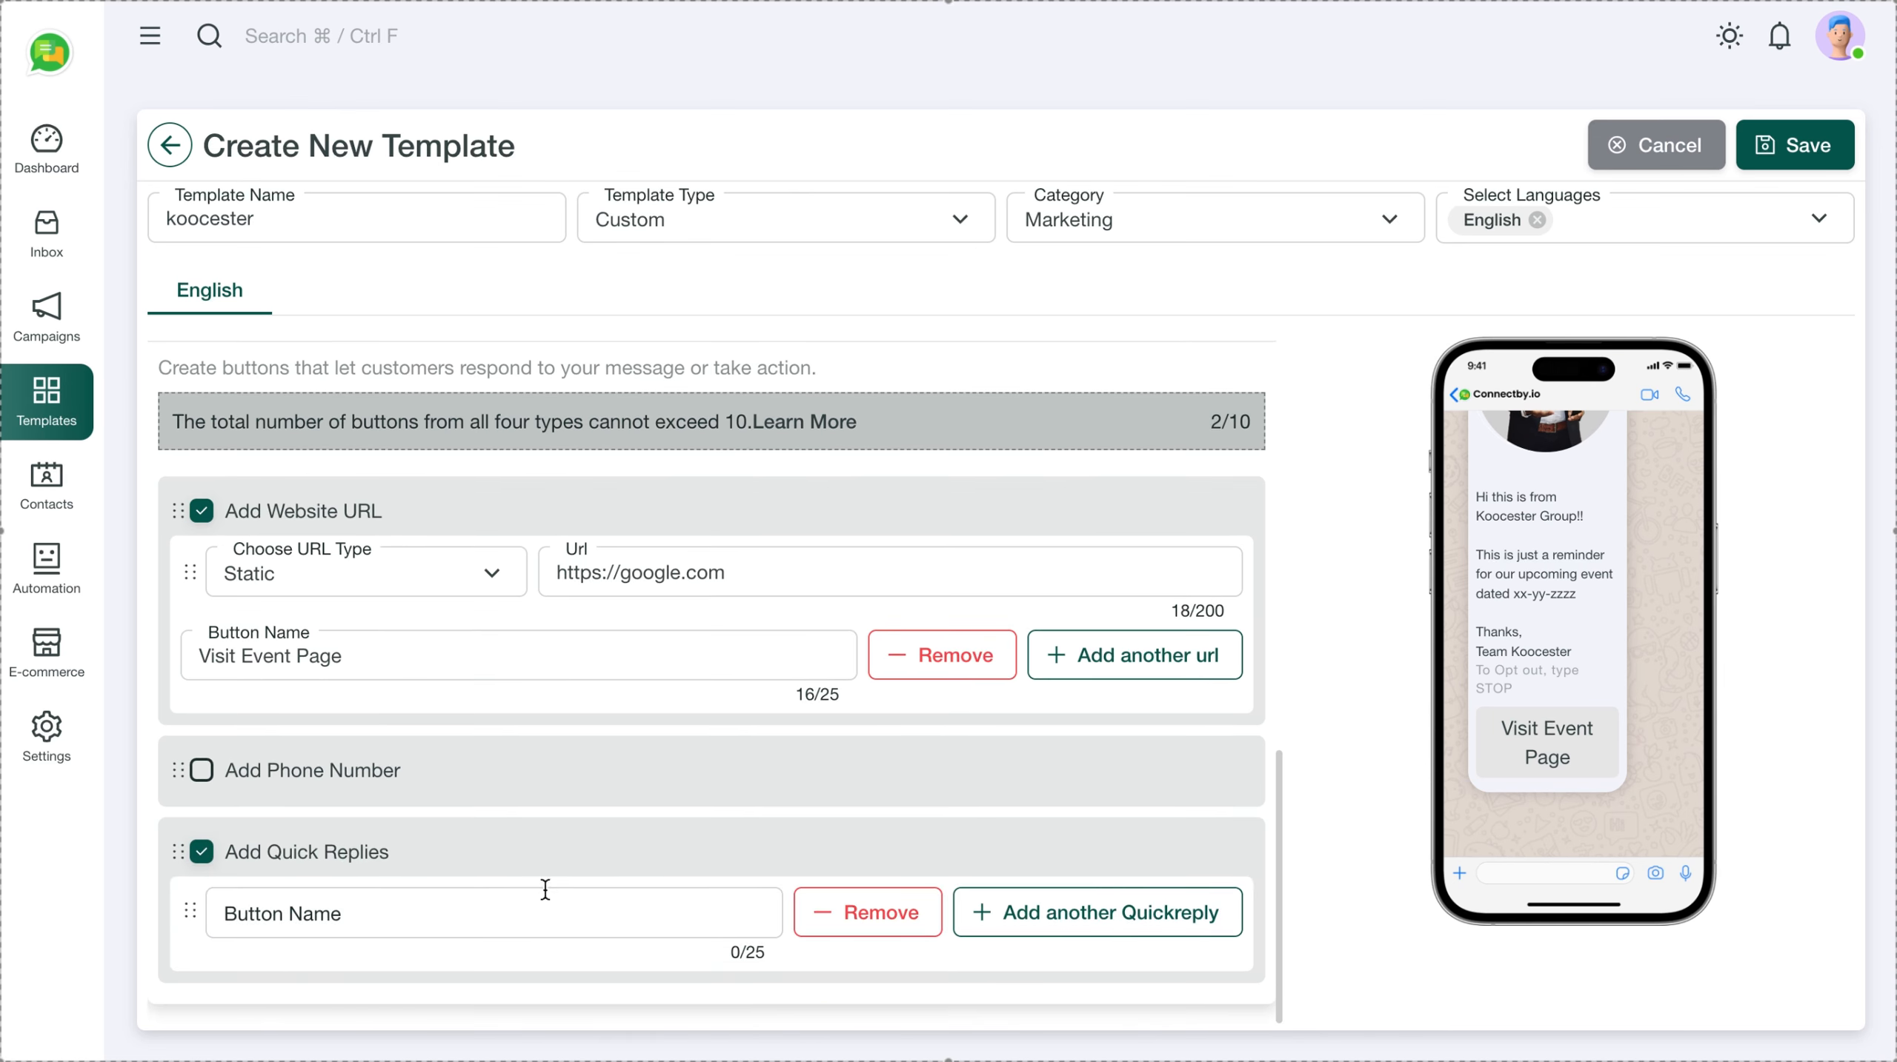
Label the quick-reply button 'Call back pls', discarding the trial labels 'Hi' and 'Locat'
left_click(371, 921)
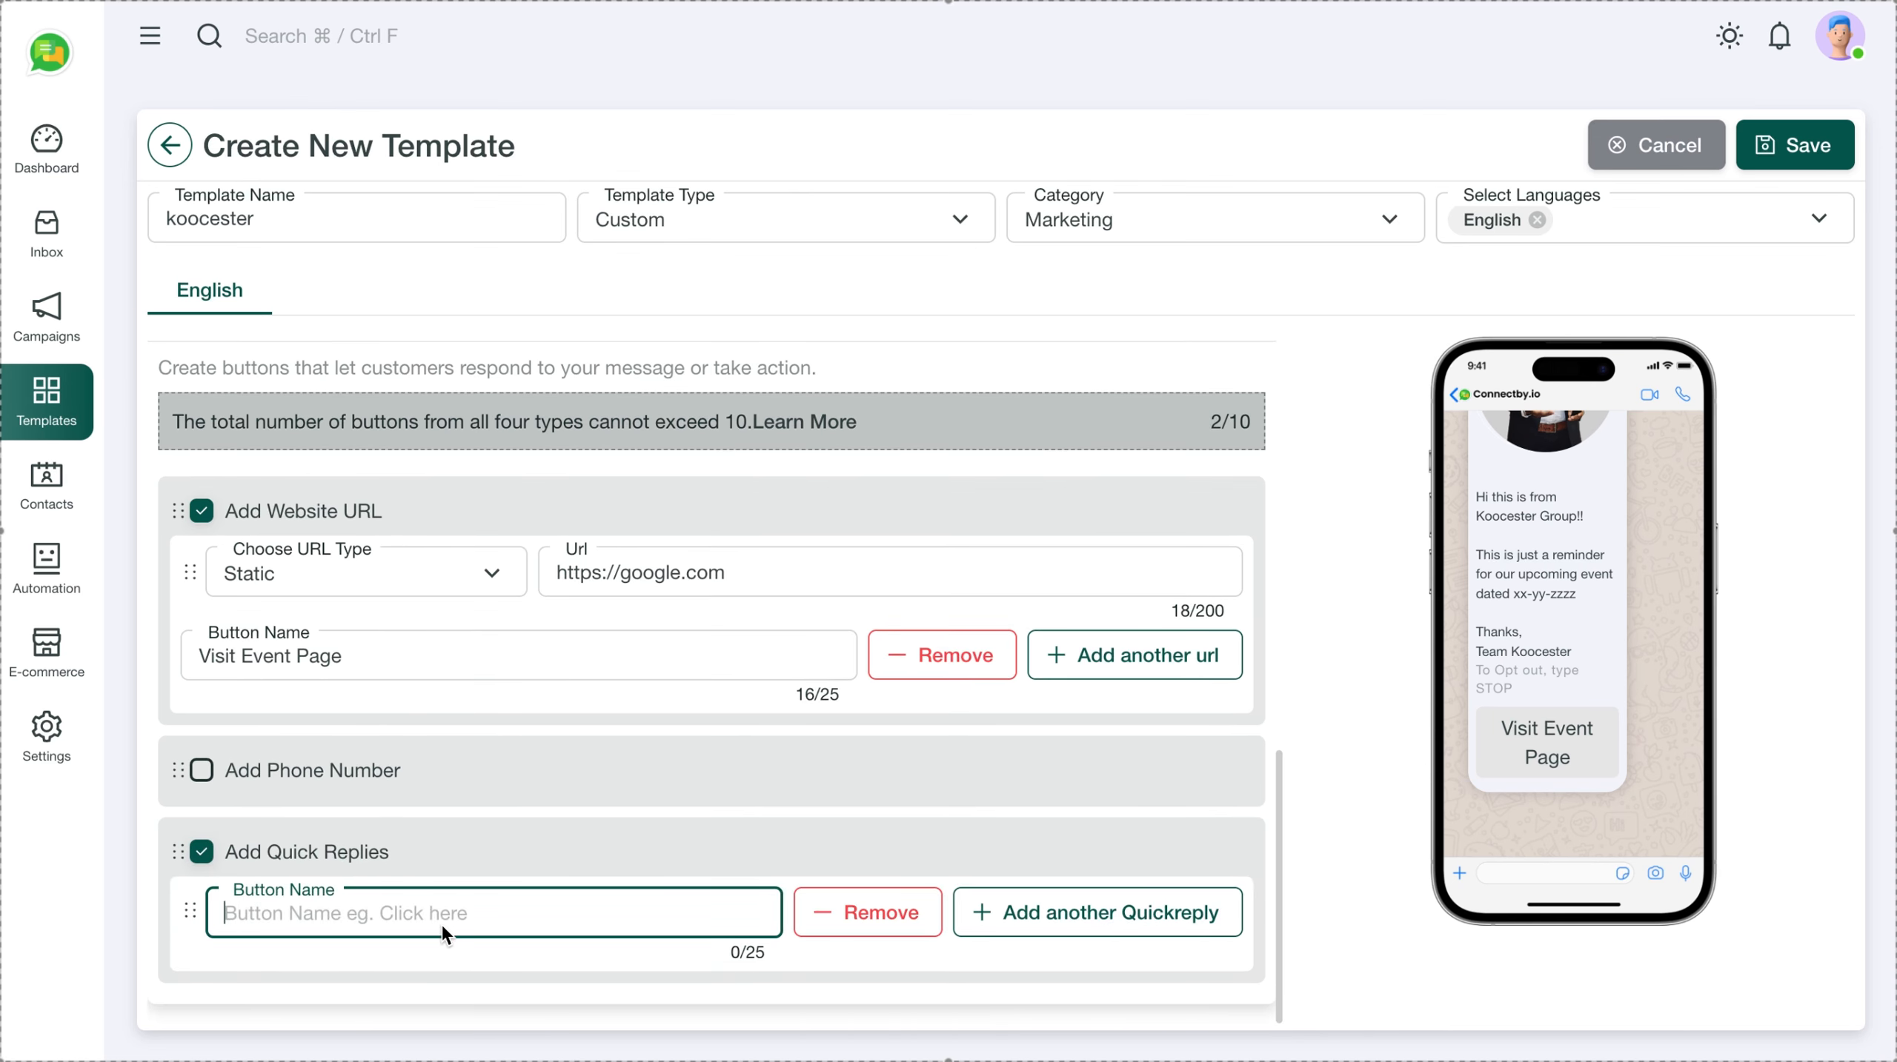
type("Hi")
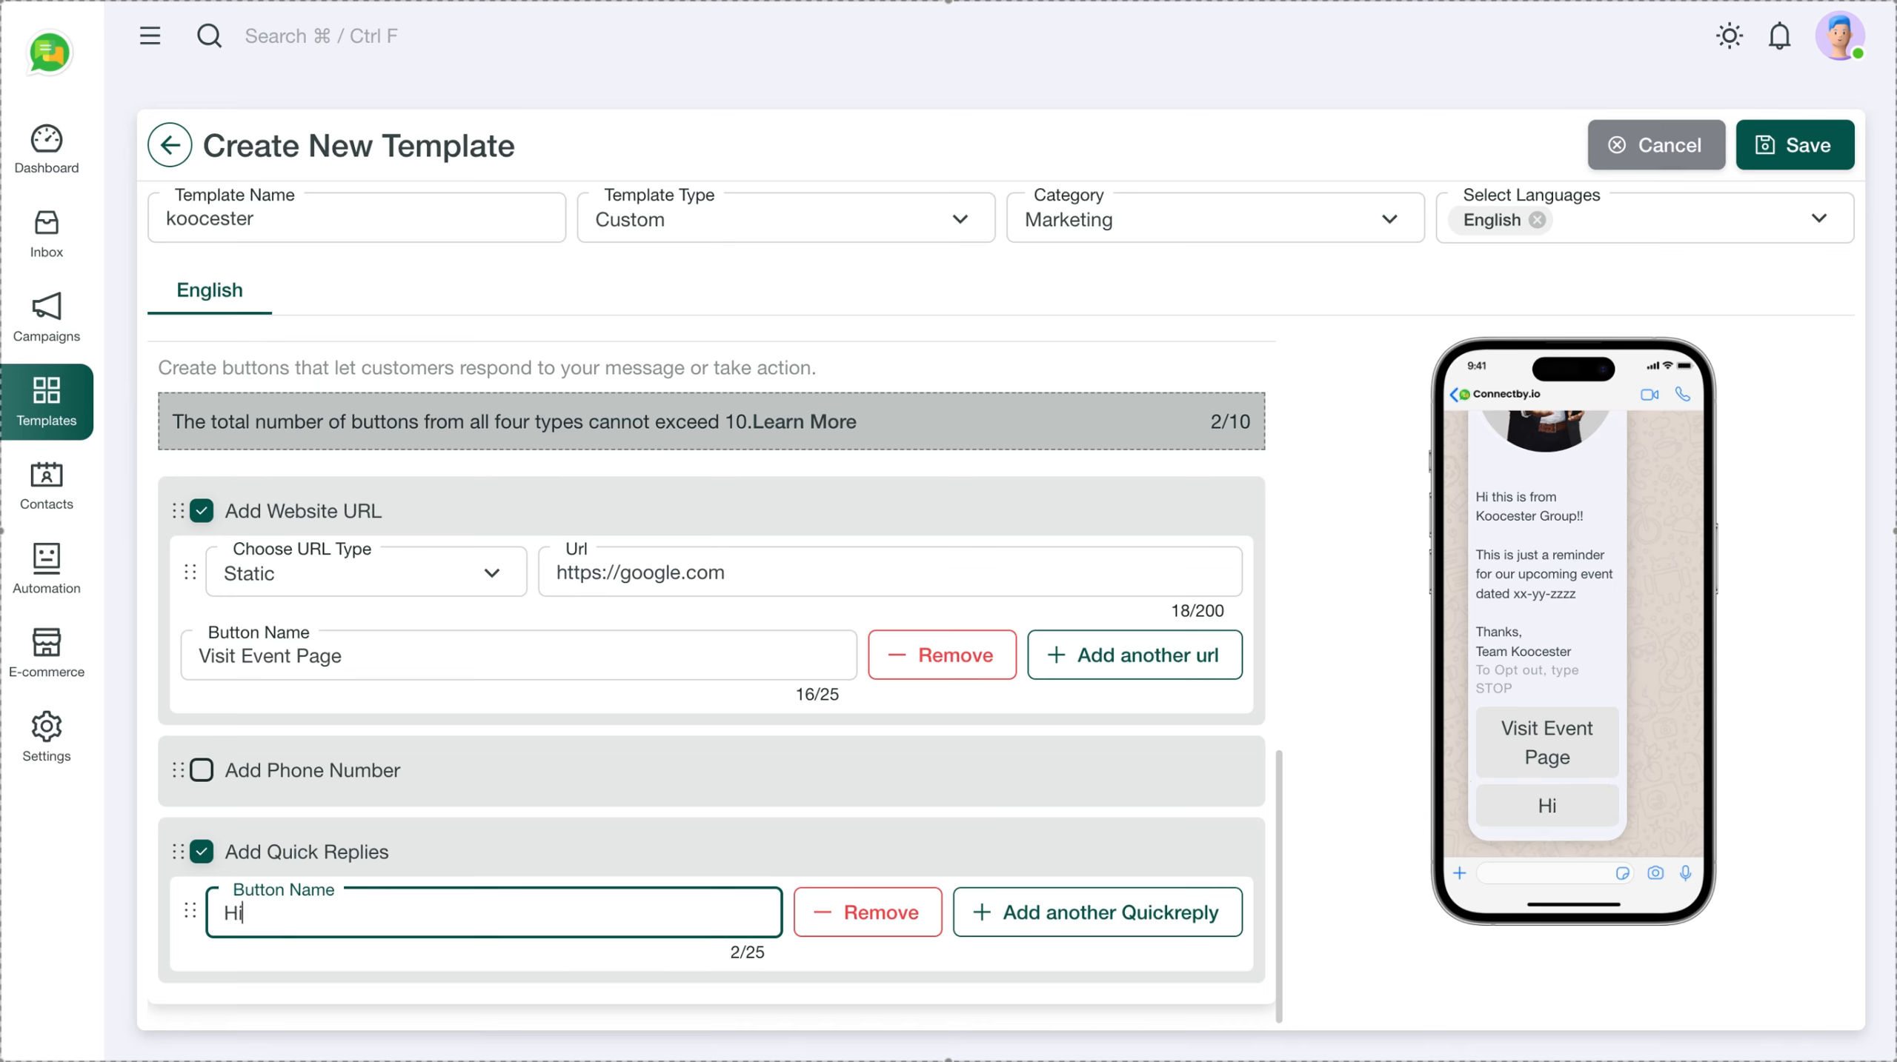
key("BackSpace")
key("BackSpace")
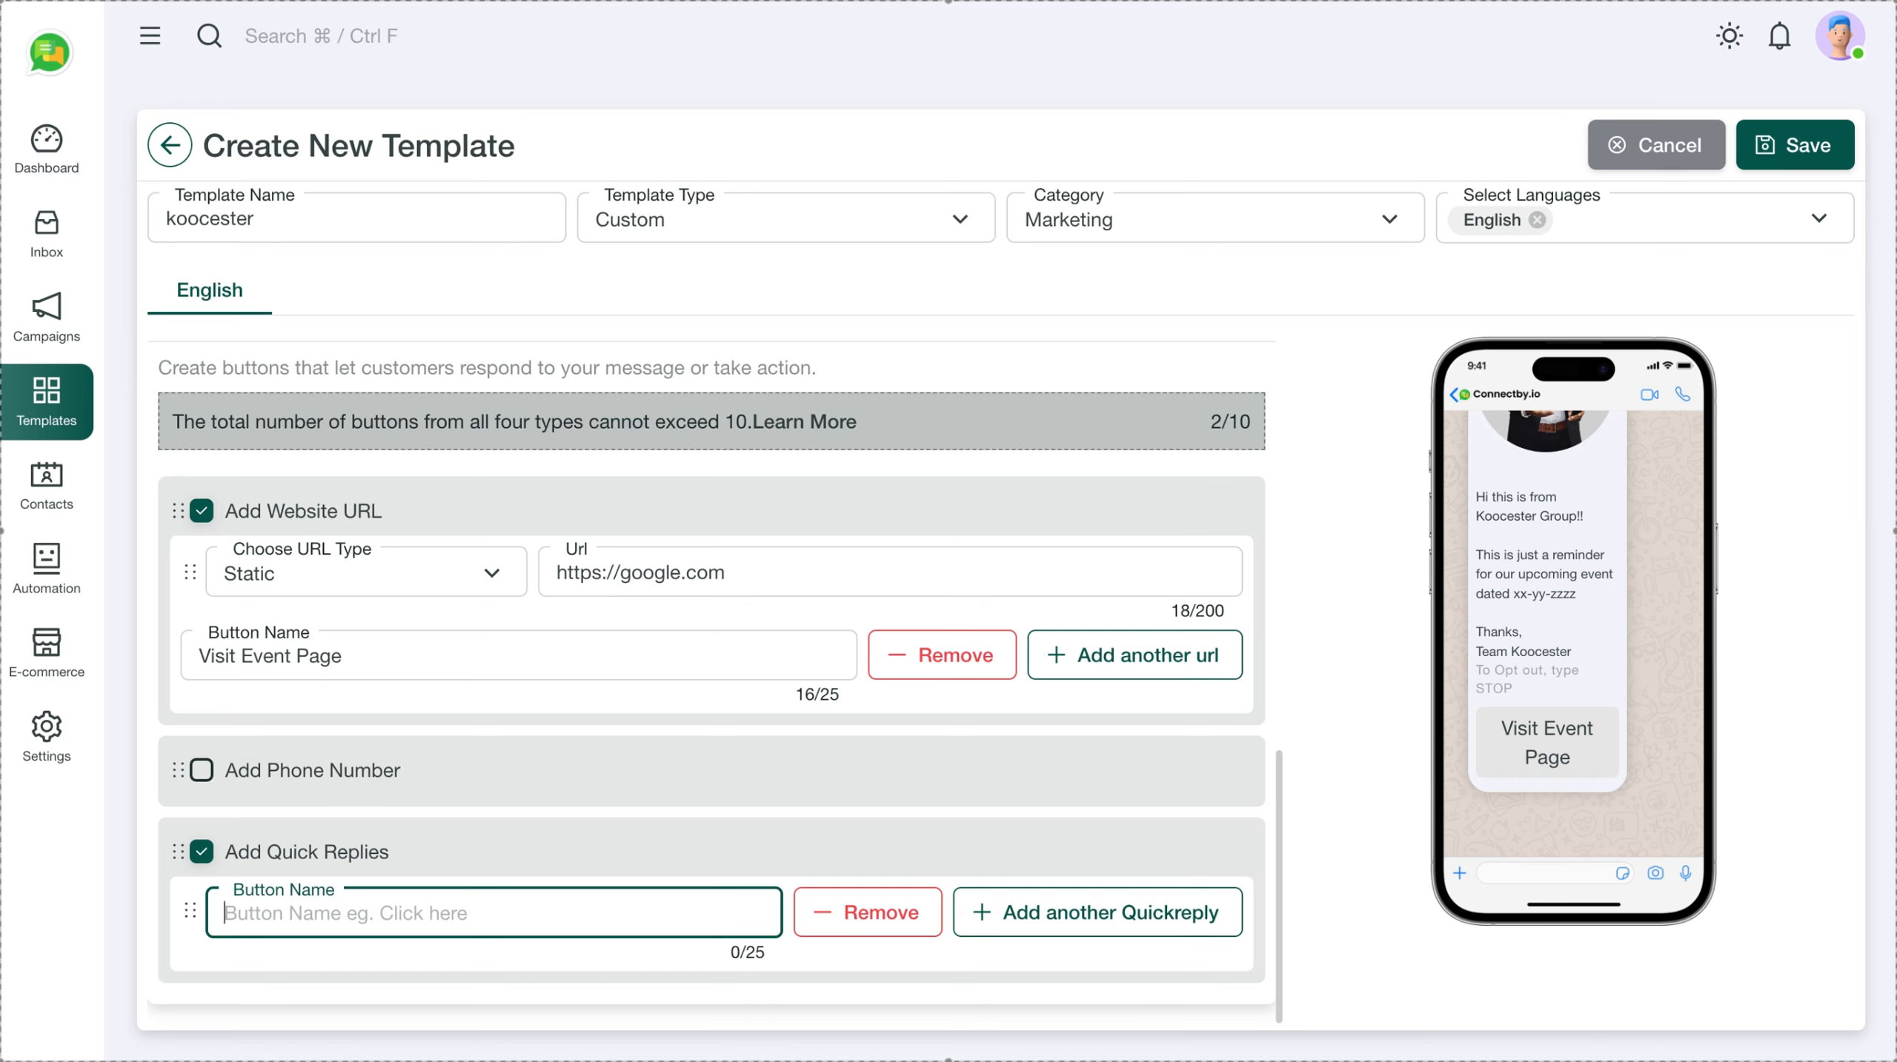
type("Locat")
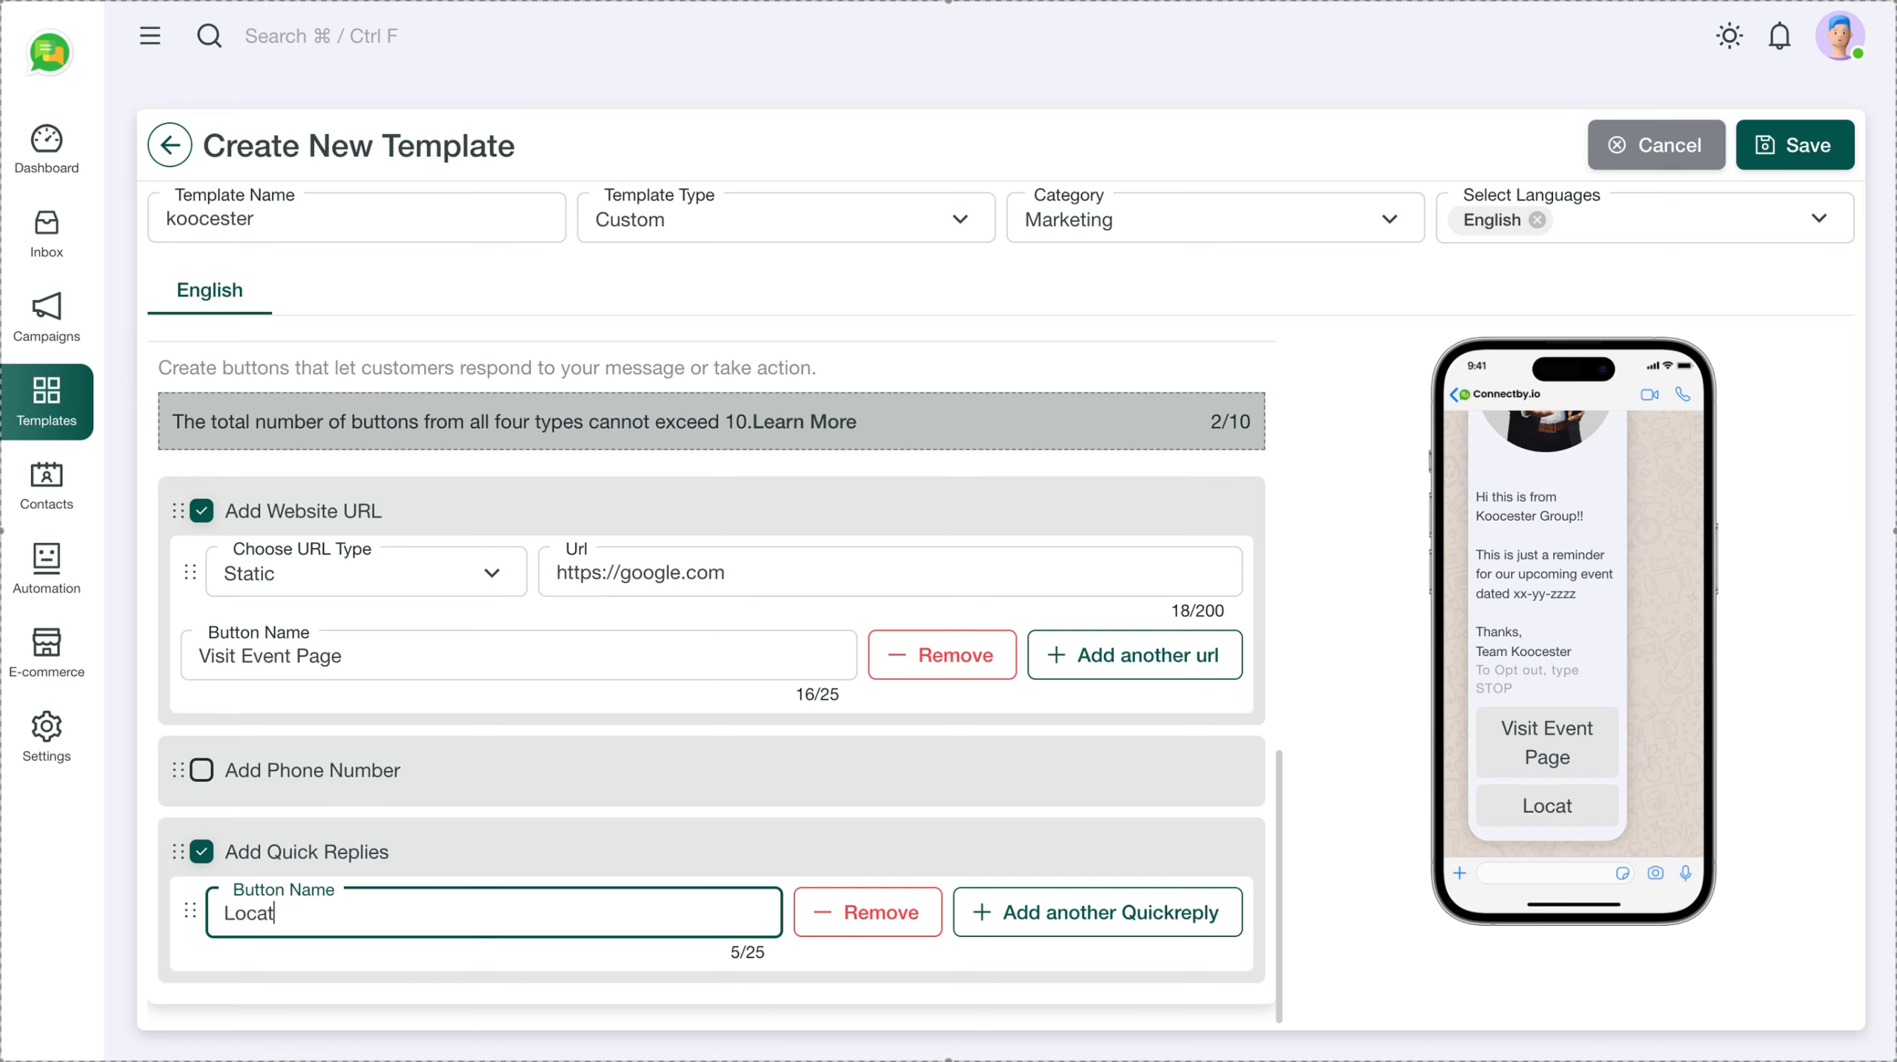
key("BackSpace")
key("BackSpace")
key("BackSpace")
key("BackSpace")
key("BackSpace")
type("Call back")
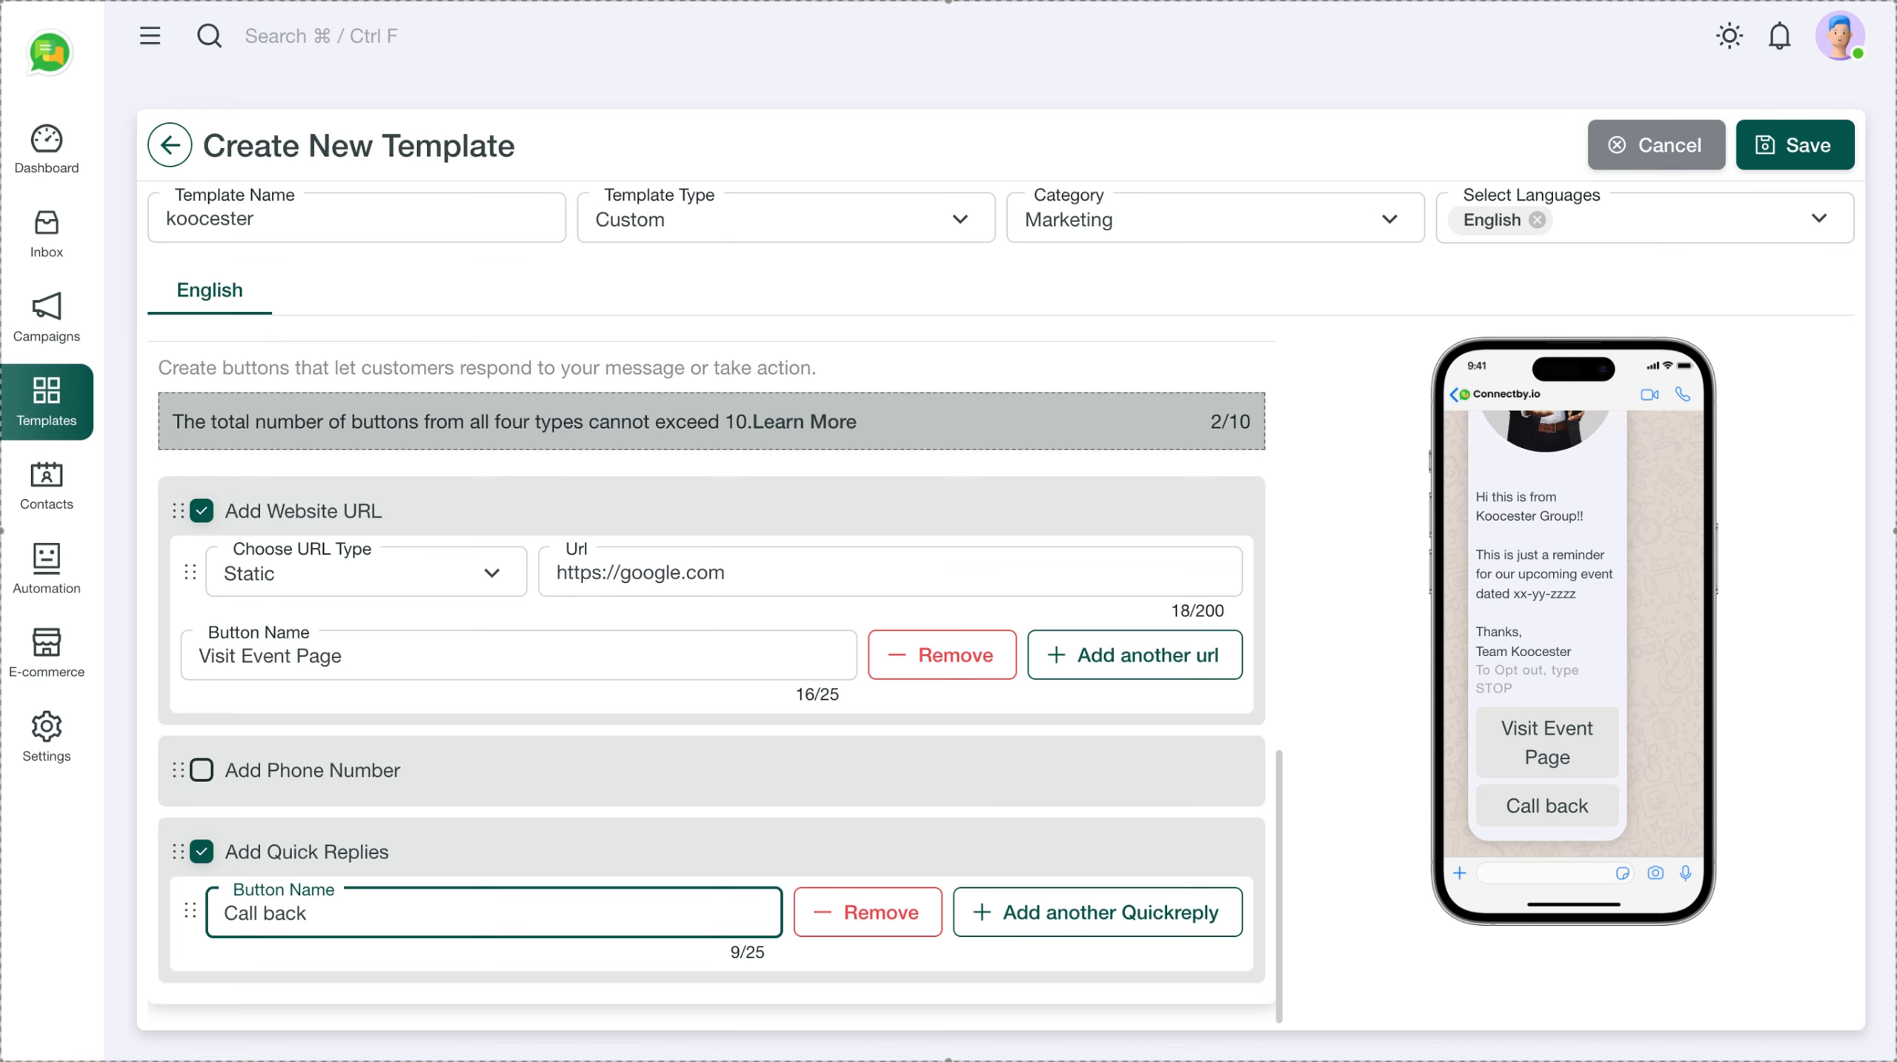
type(" pls")
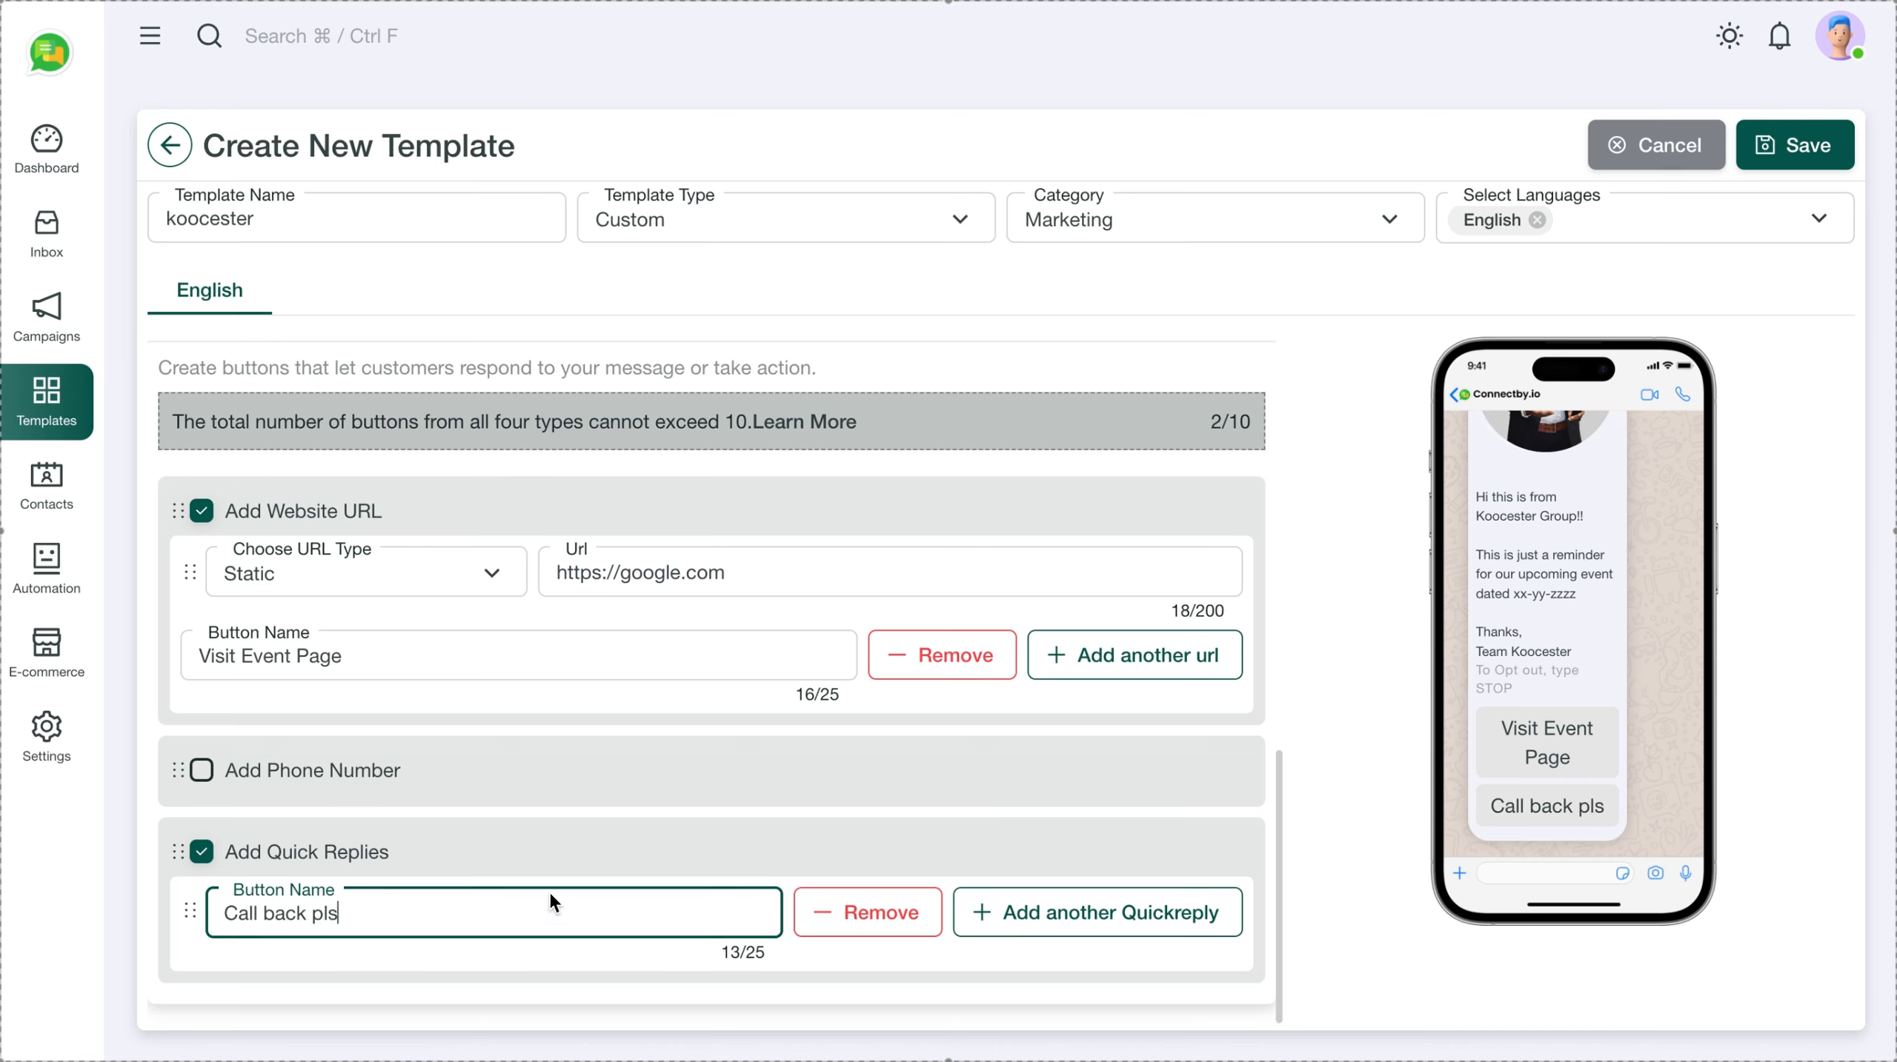
left_click(785, 795)
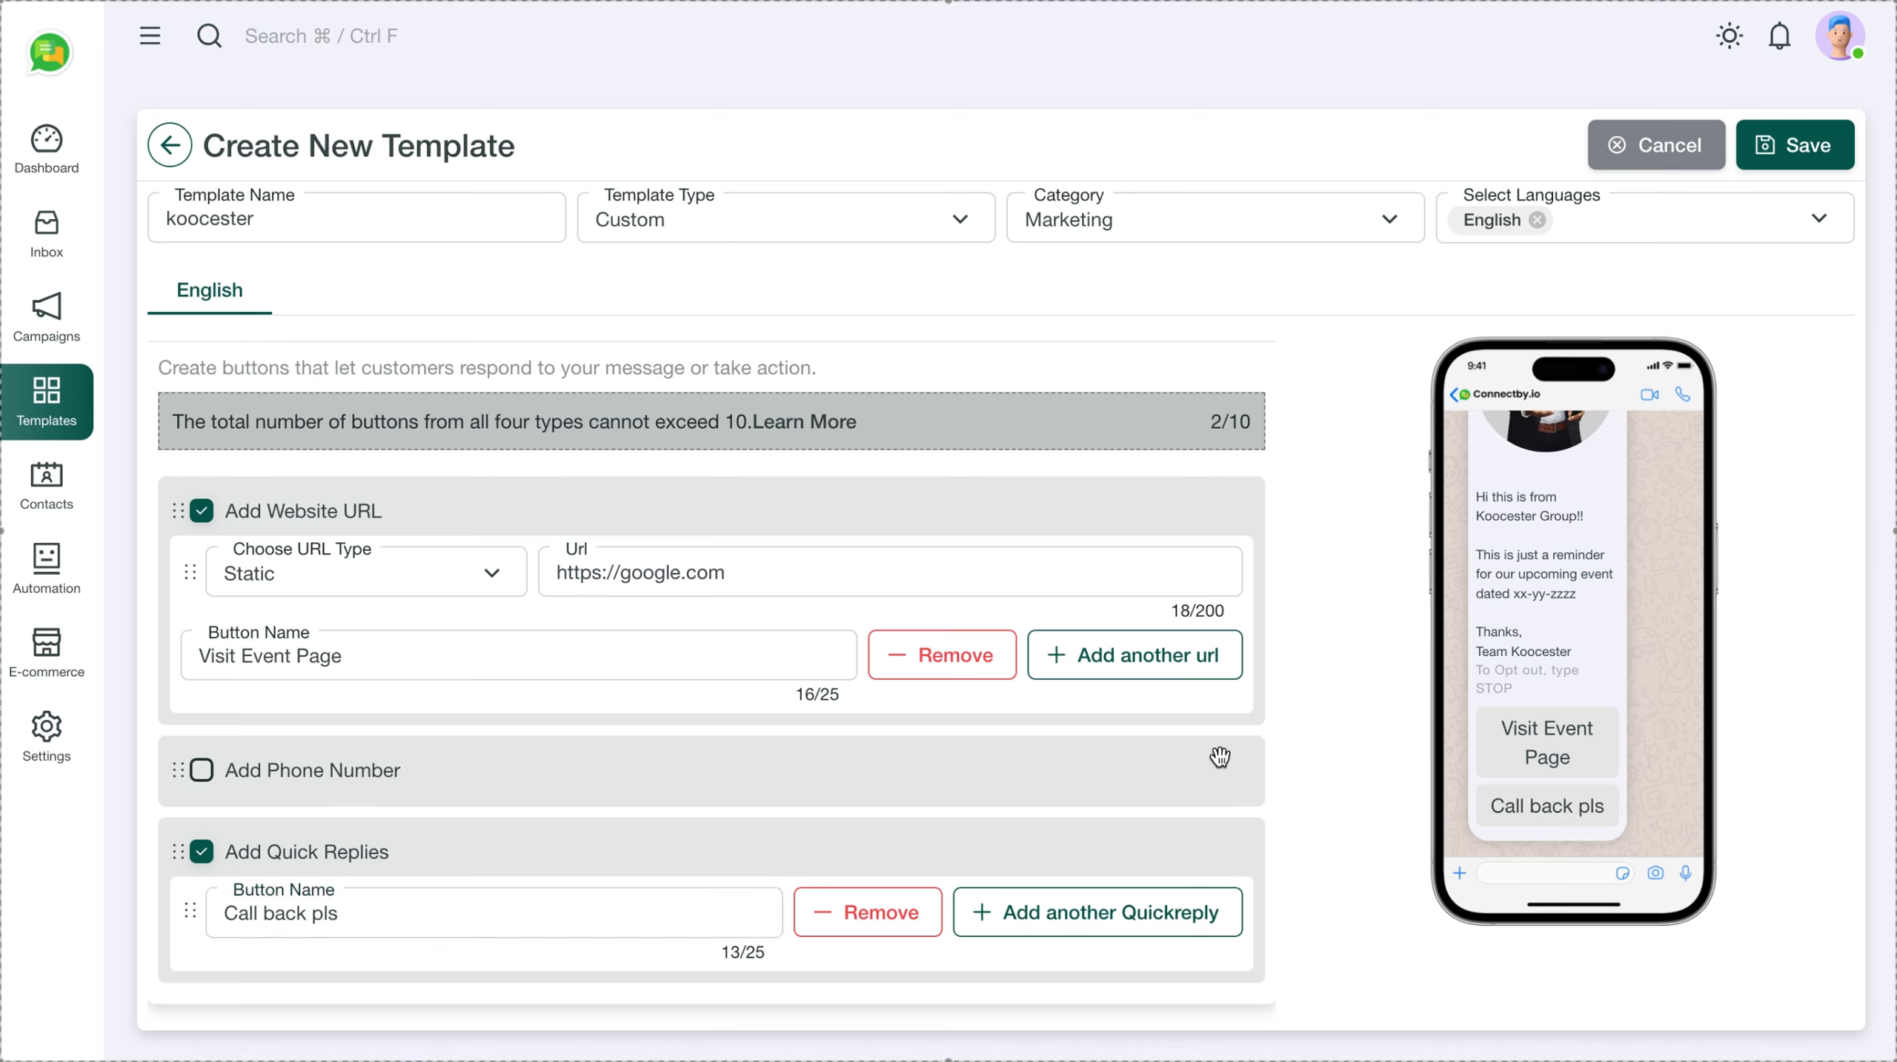
Review the Visit Event Page link and Call back pls reply, then save the koocester template
scroll(1022, 755, "down", 1)
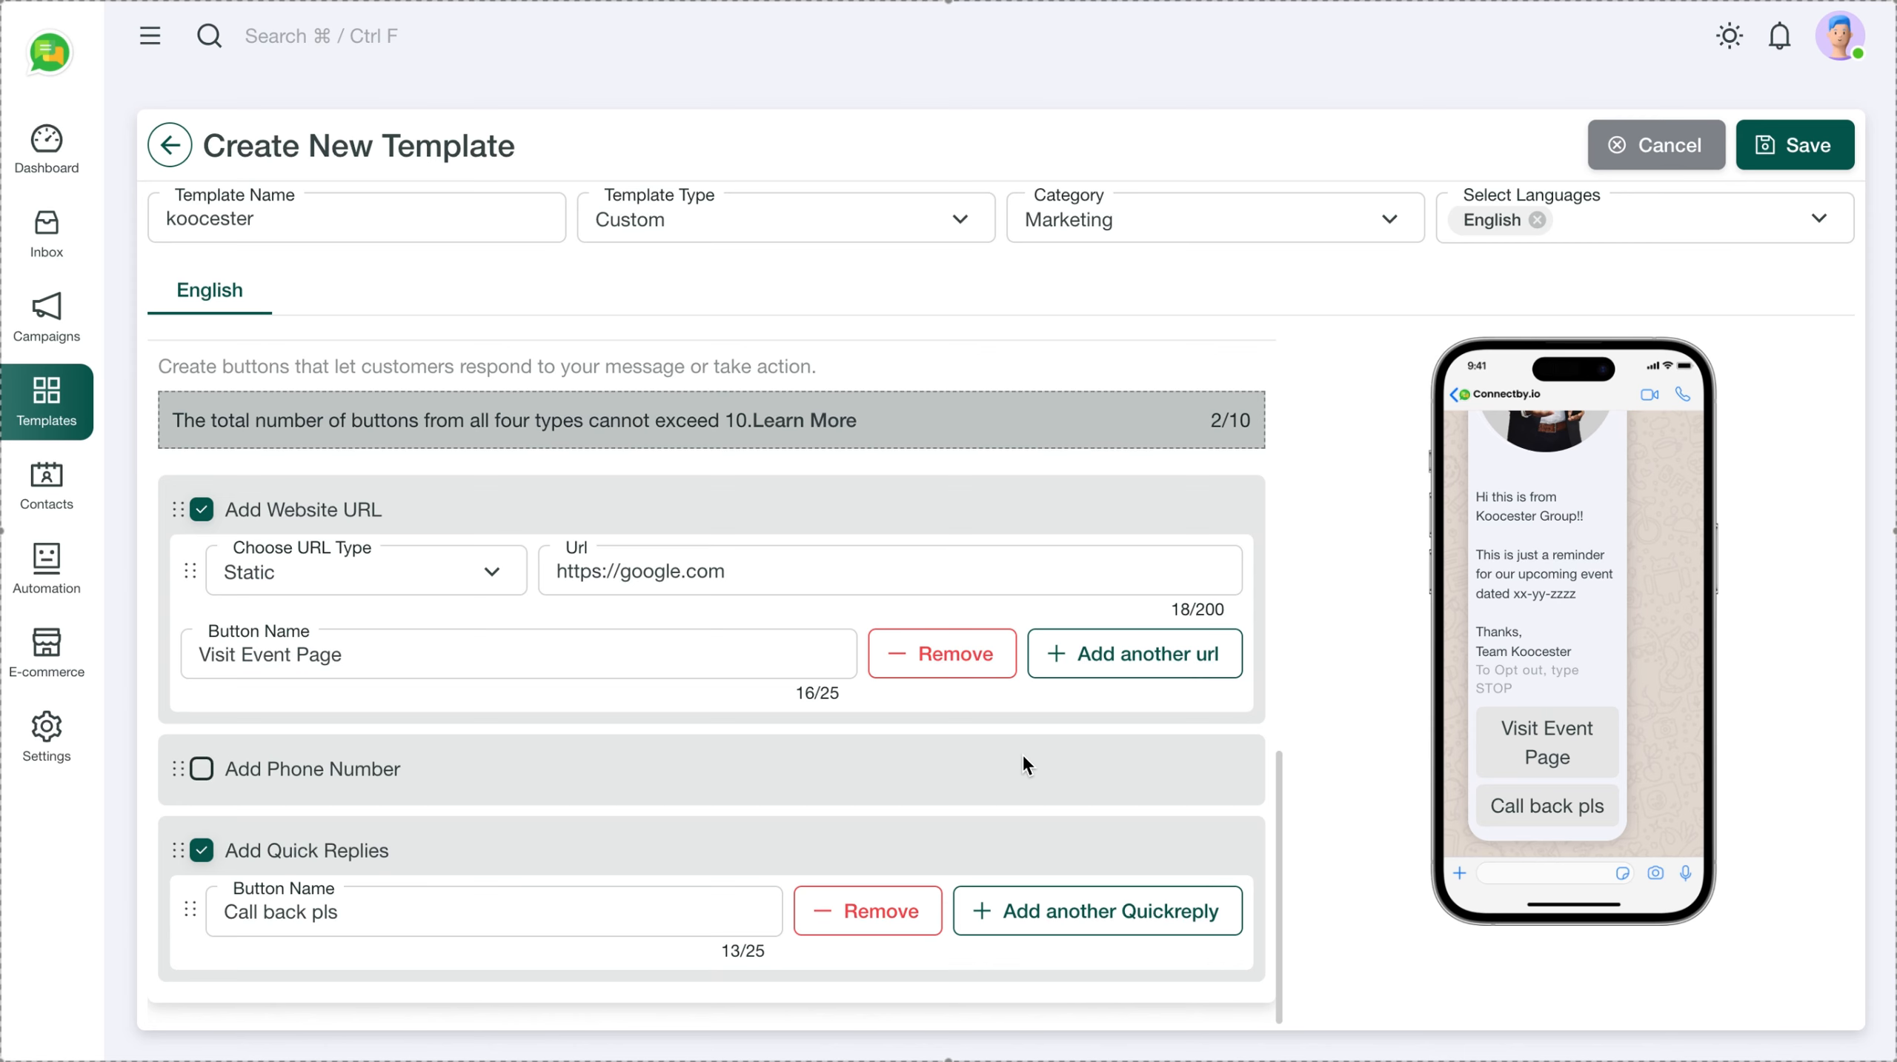
scroll(1046, 610, "up", 10)
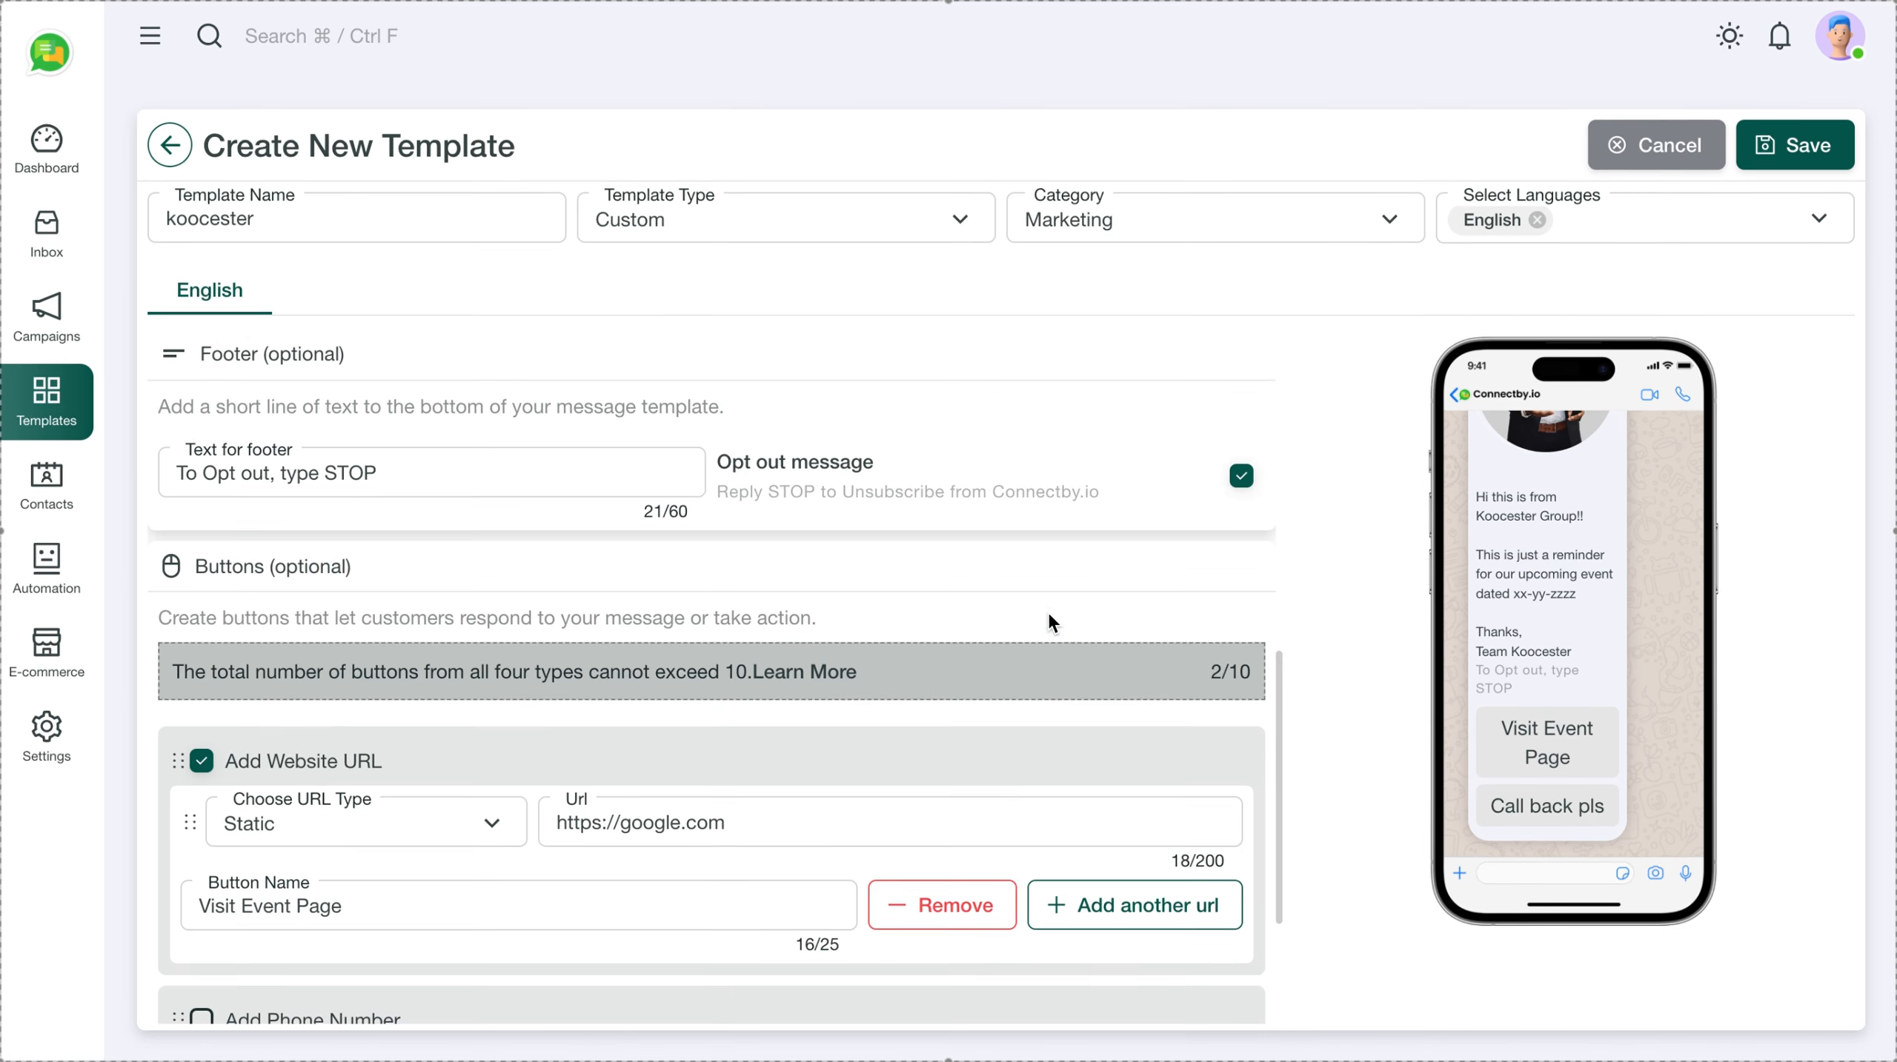
scroll(1049, 612, "up", 2)
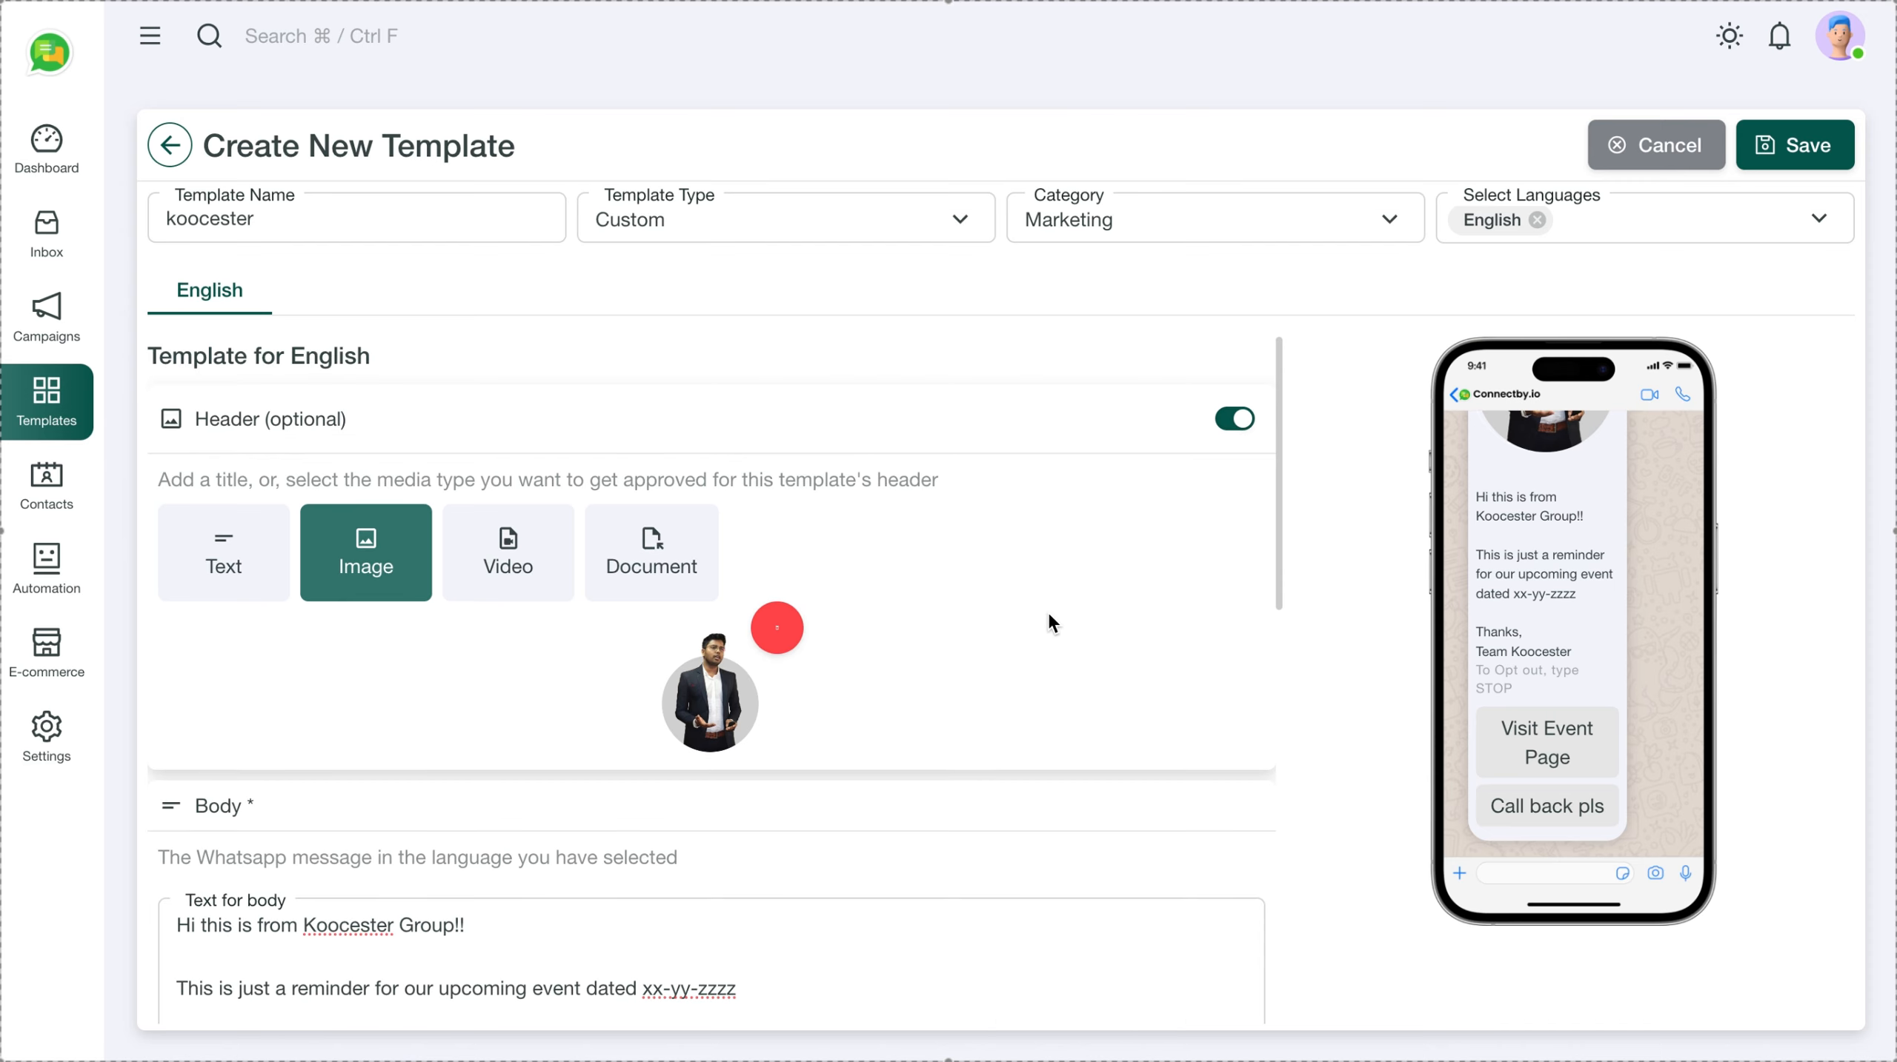
scroll(1048, 612, "down", 10)
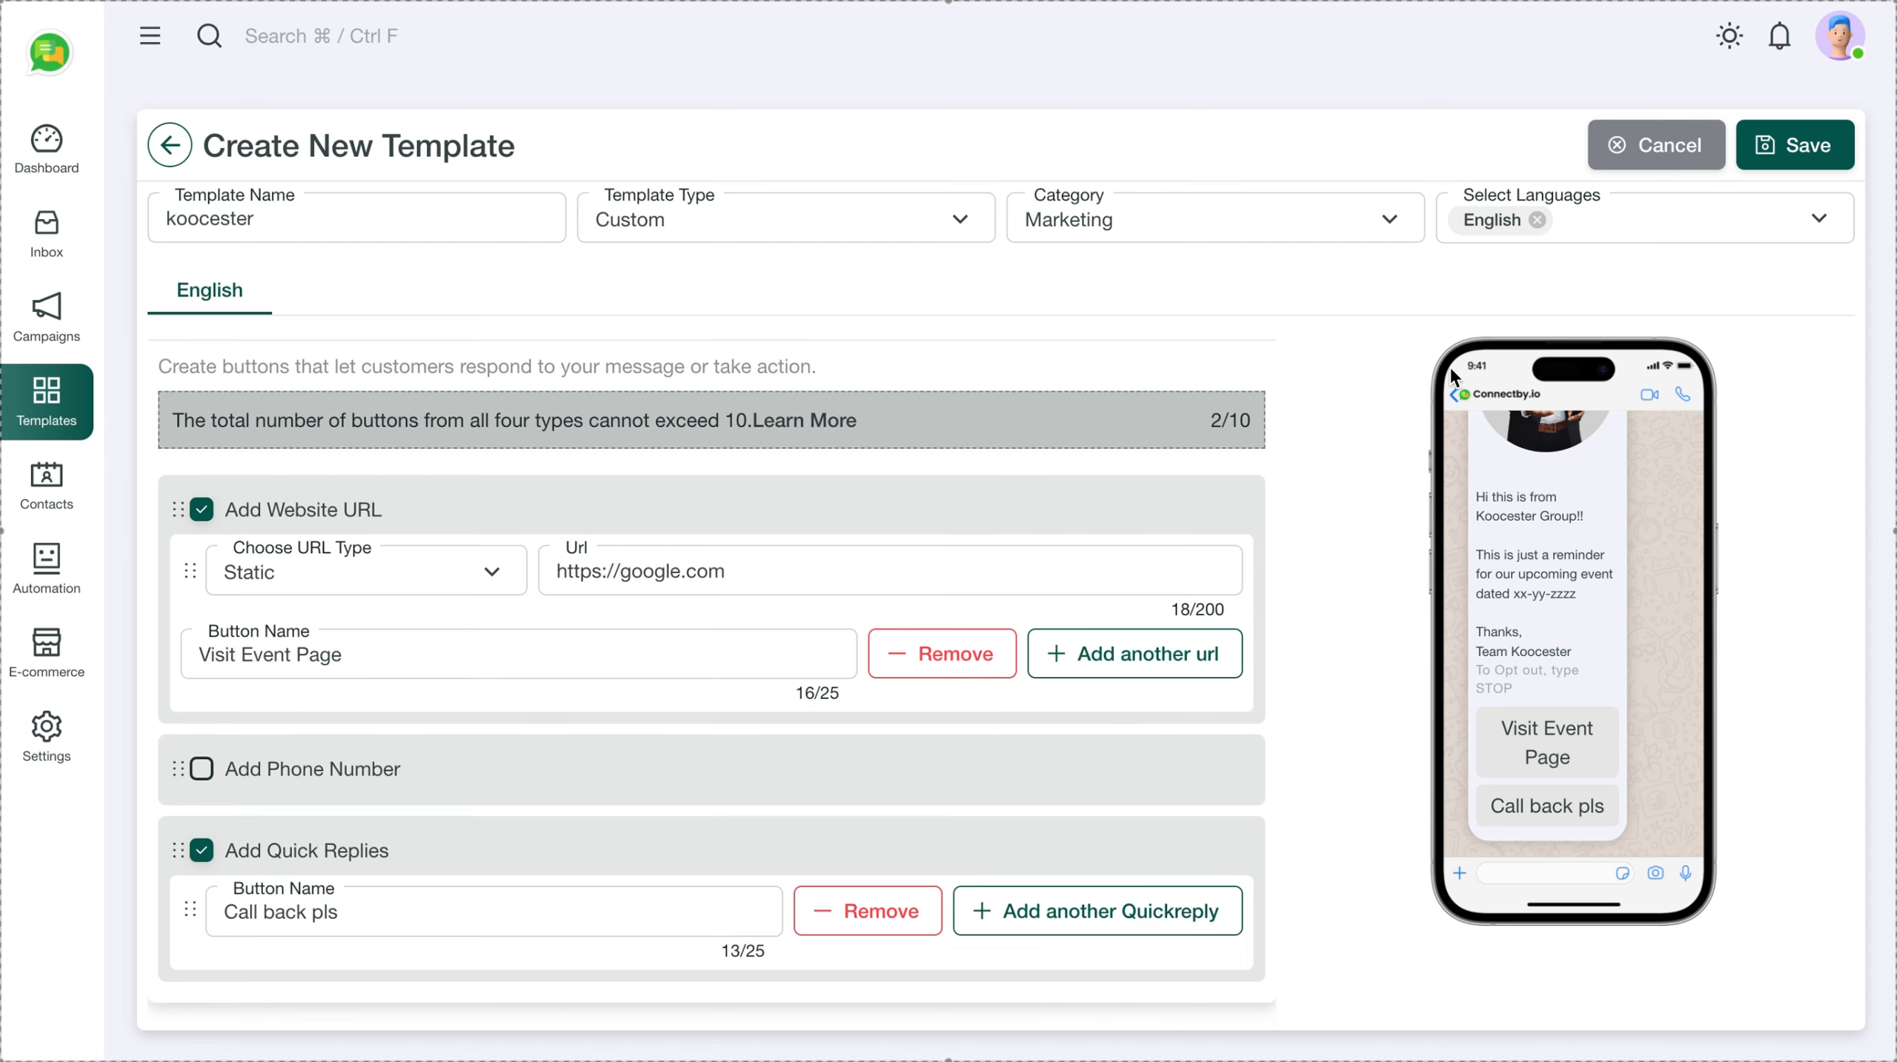
left_click(1801, 153)
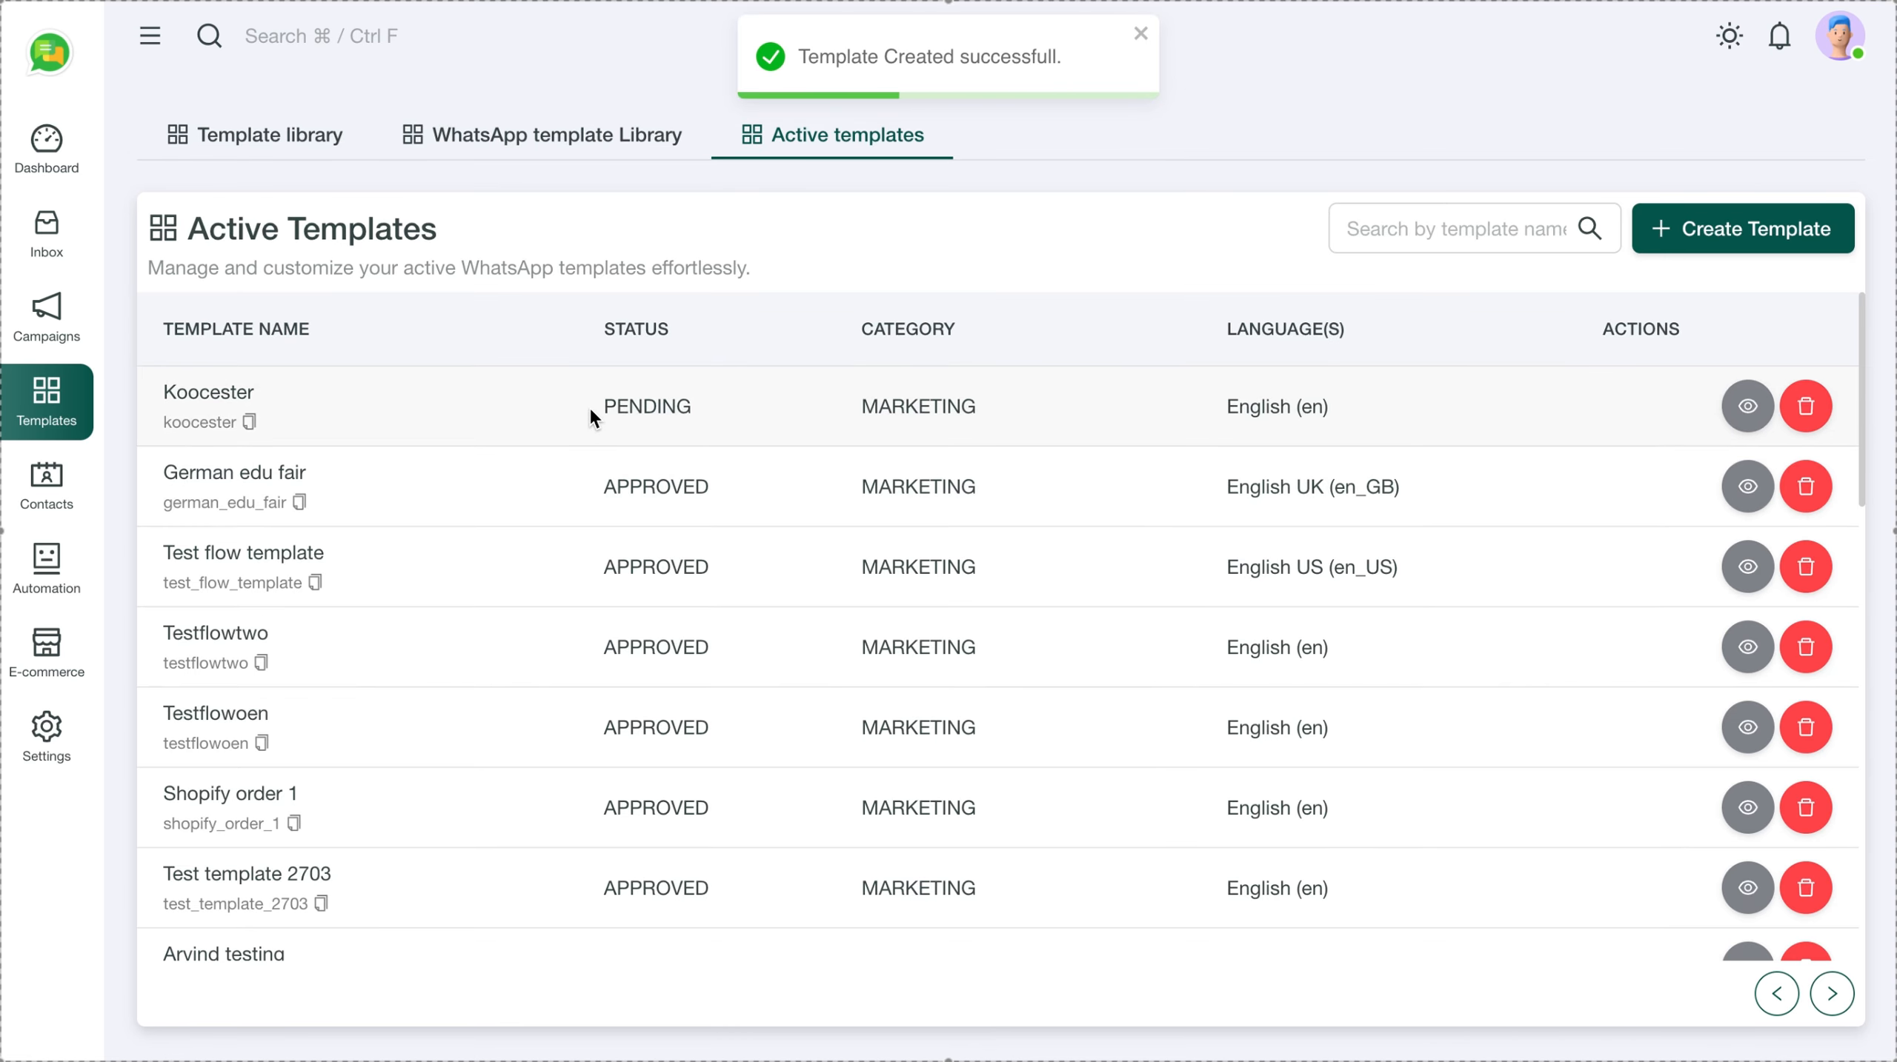
Reload Active Templates until Koocester's status changes from PENDING to APPROVED
left_click_drag(590, 406, 698, 404)
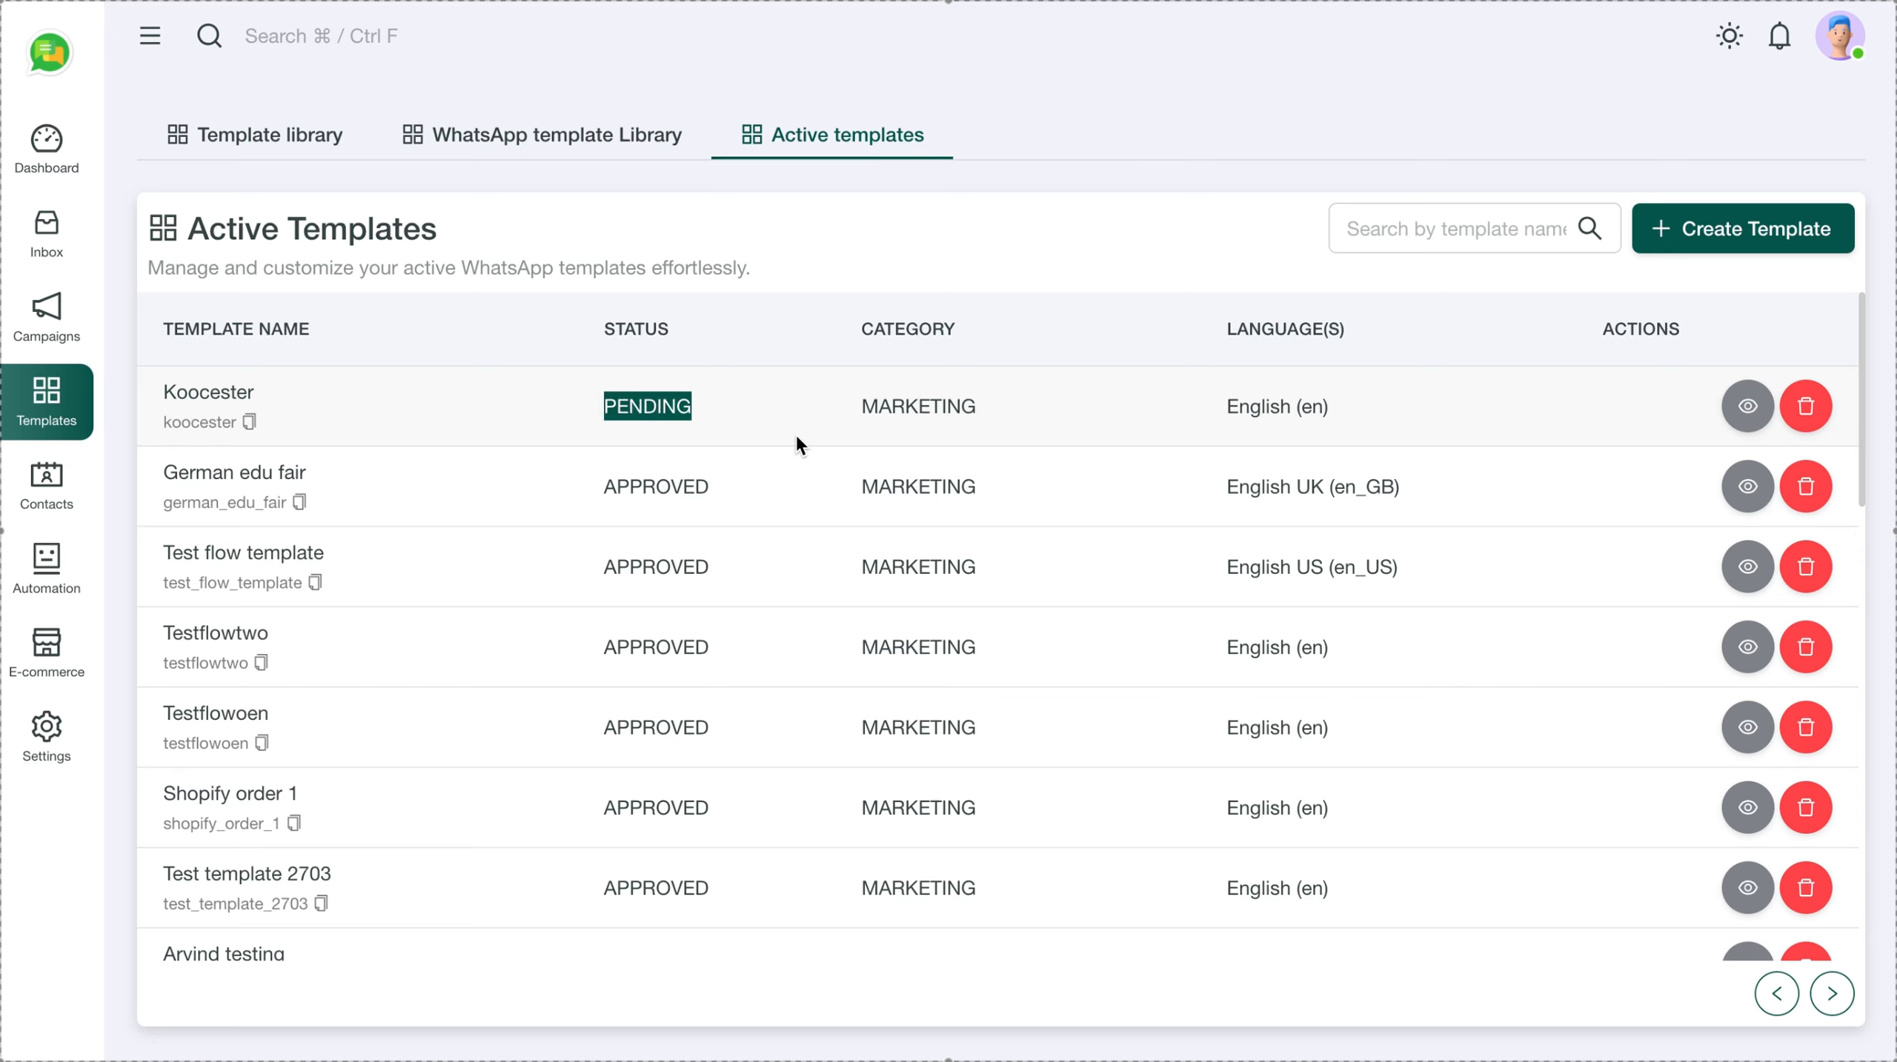
key("super+r")
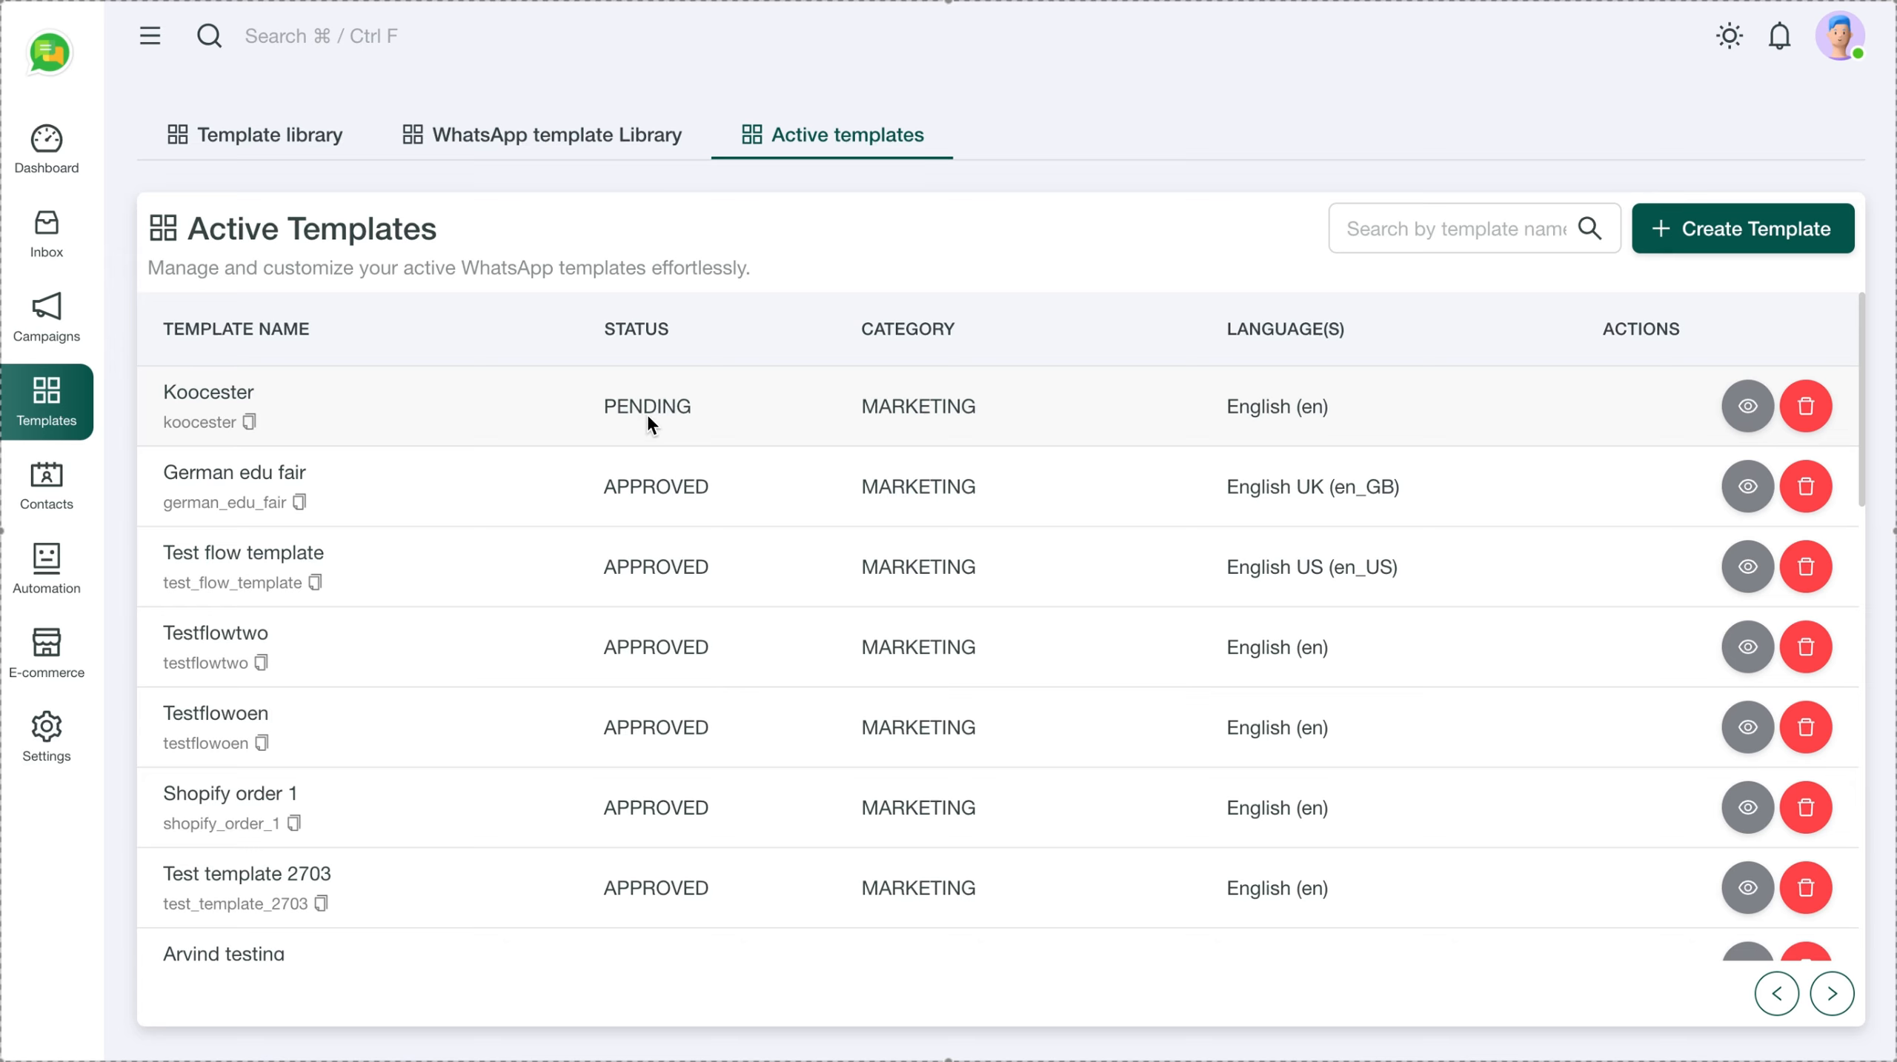
key("super+r")
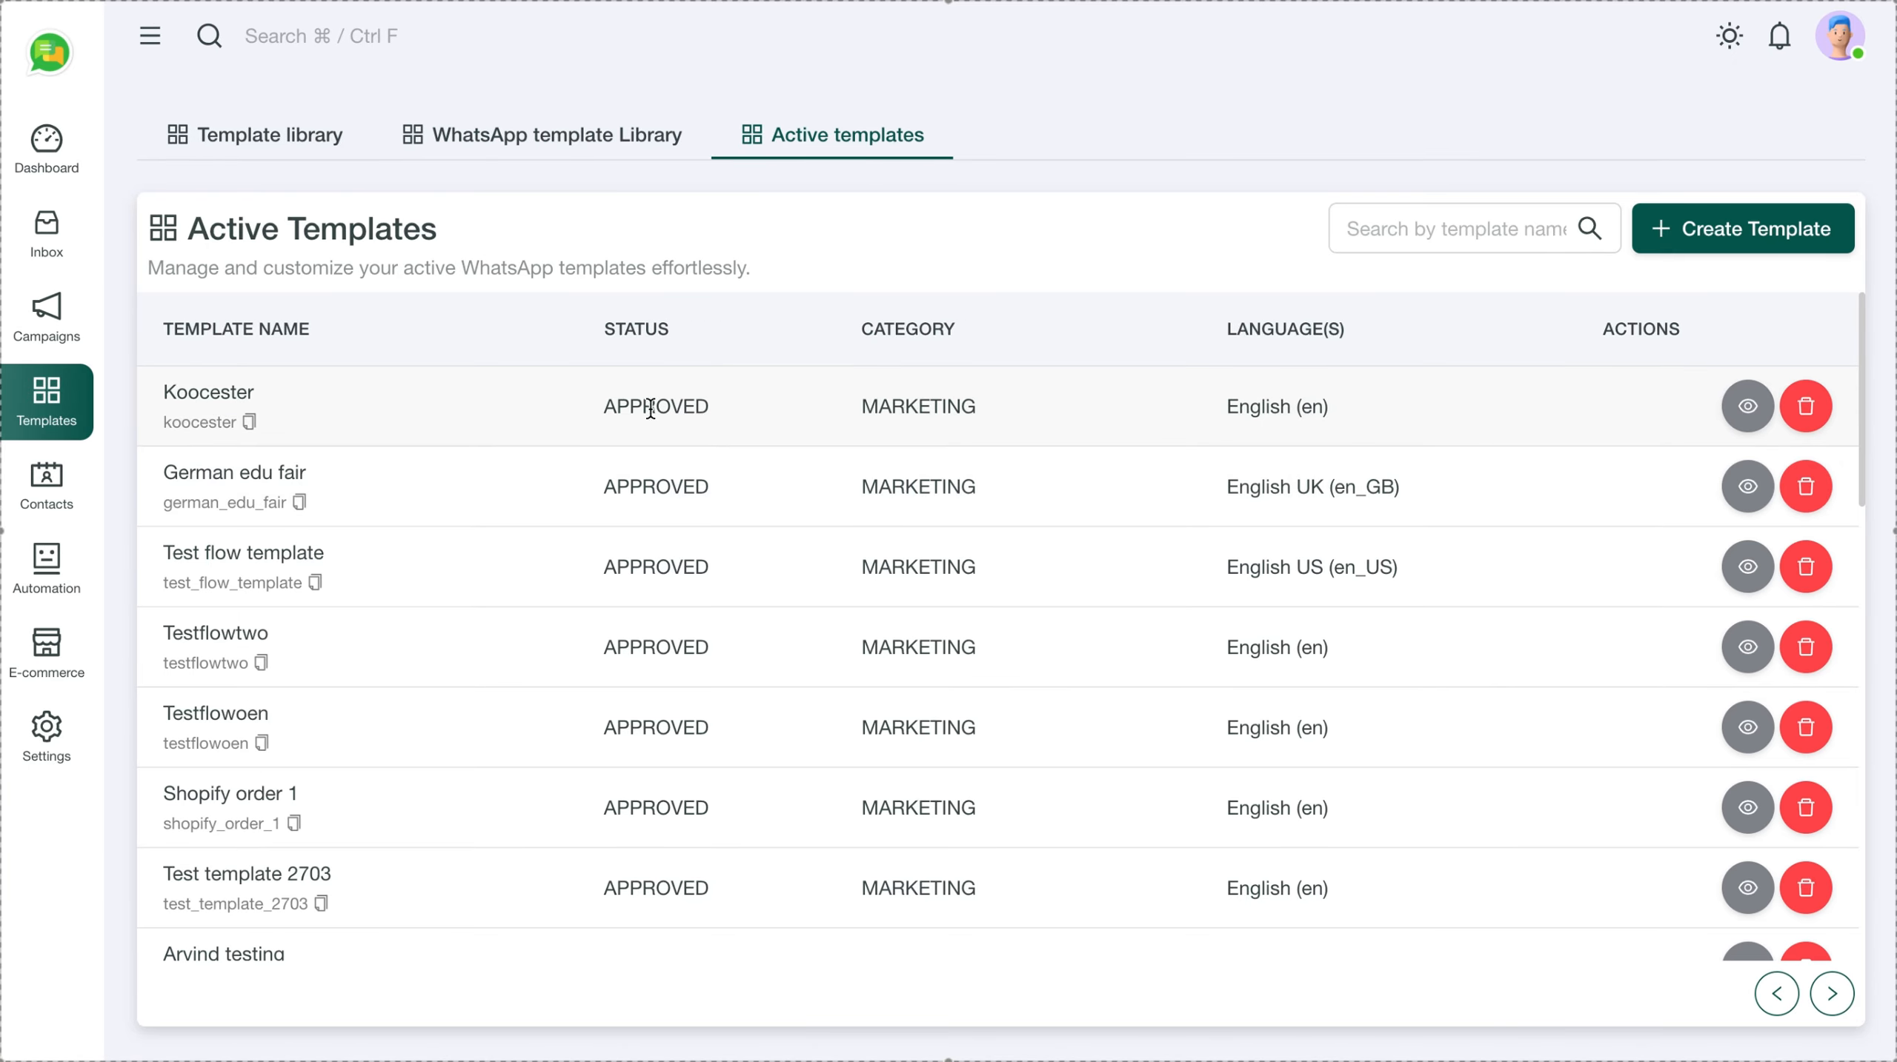
double_click(645, 407)
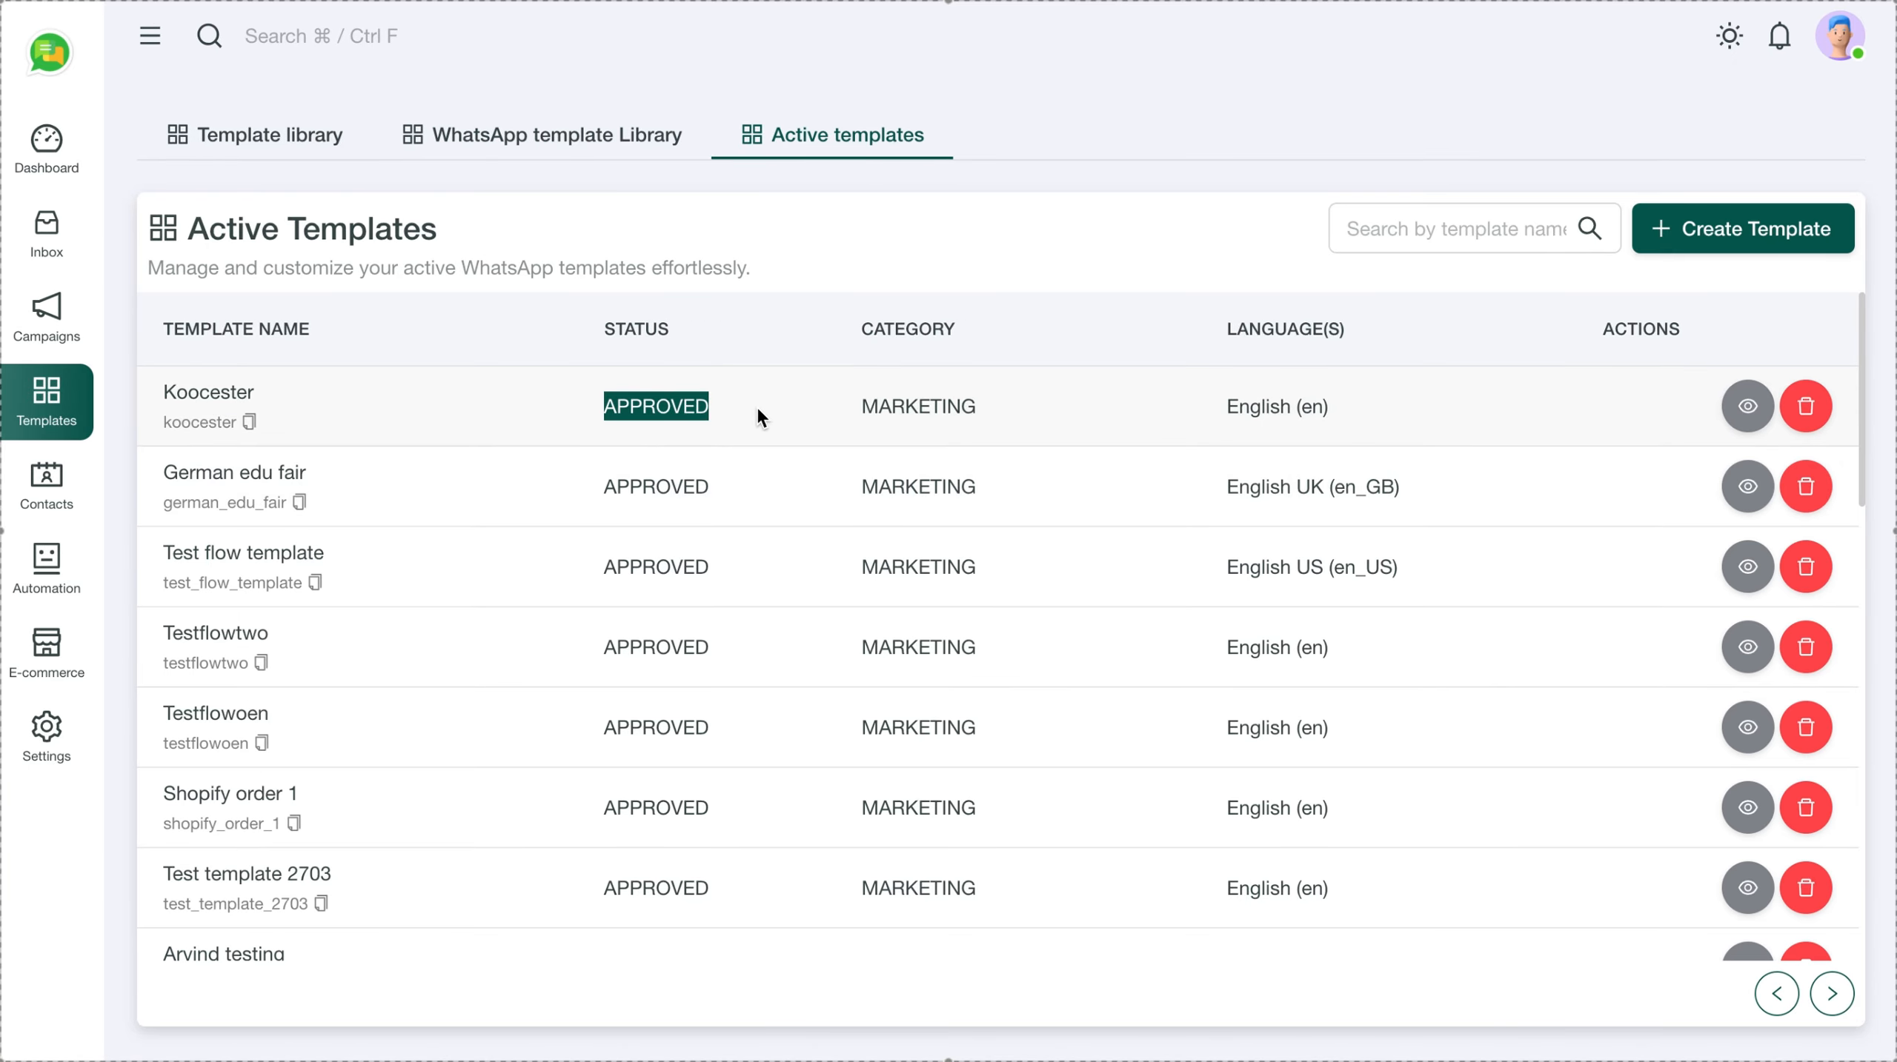
Preview the approved Koocester template, then go to the Campaigns list
left_click(1747, 406)
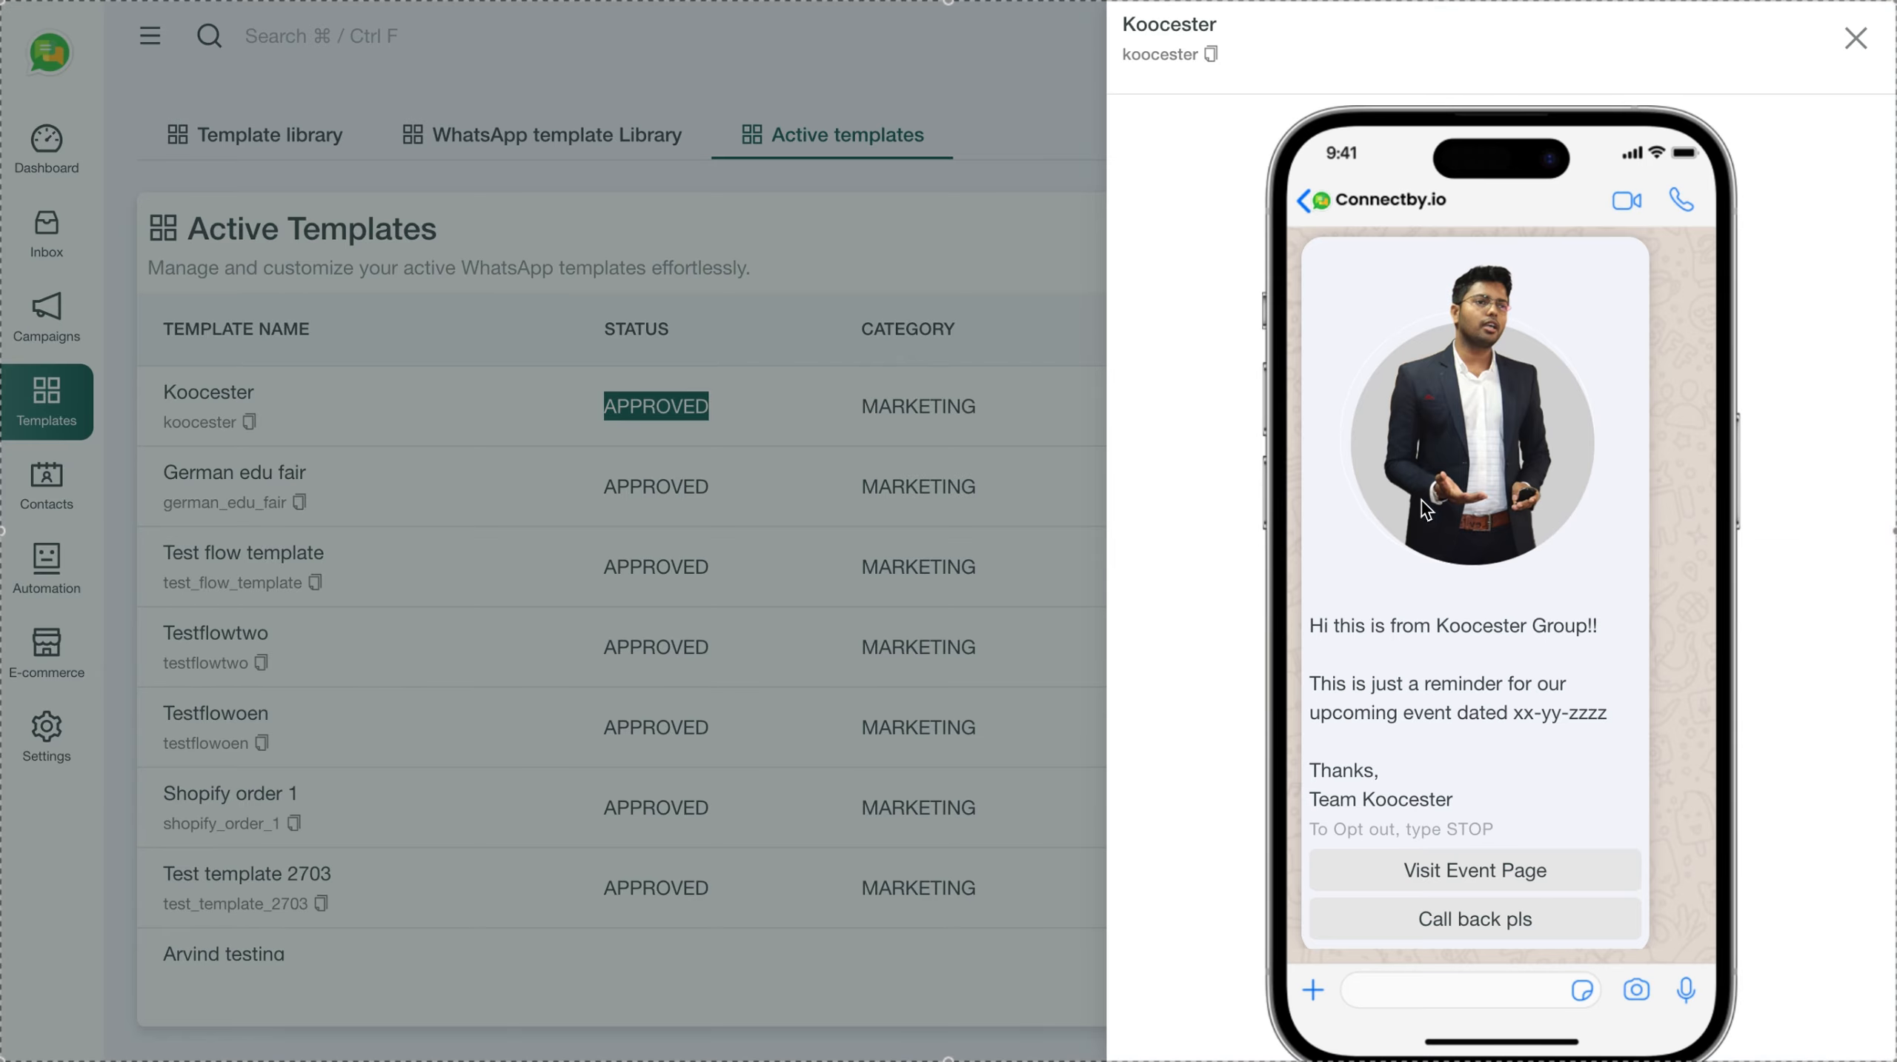
scroll(1451, 677, "down", 1)
scroll(1451, 677, "up", 1)
left_click(1855, 39)
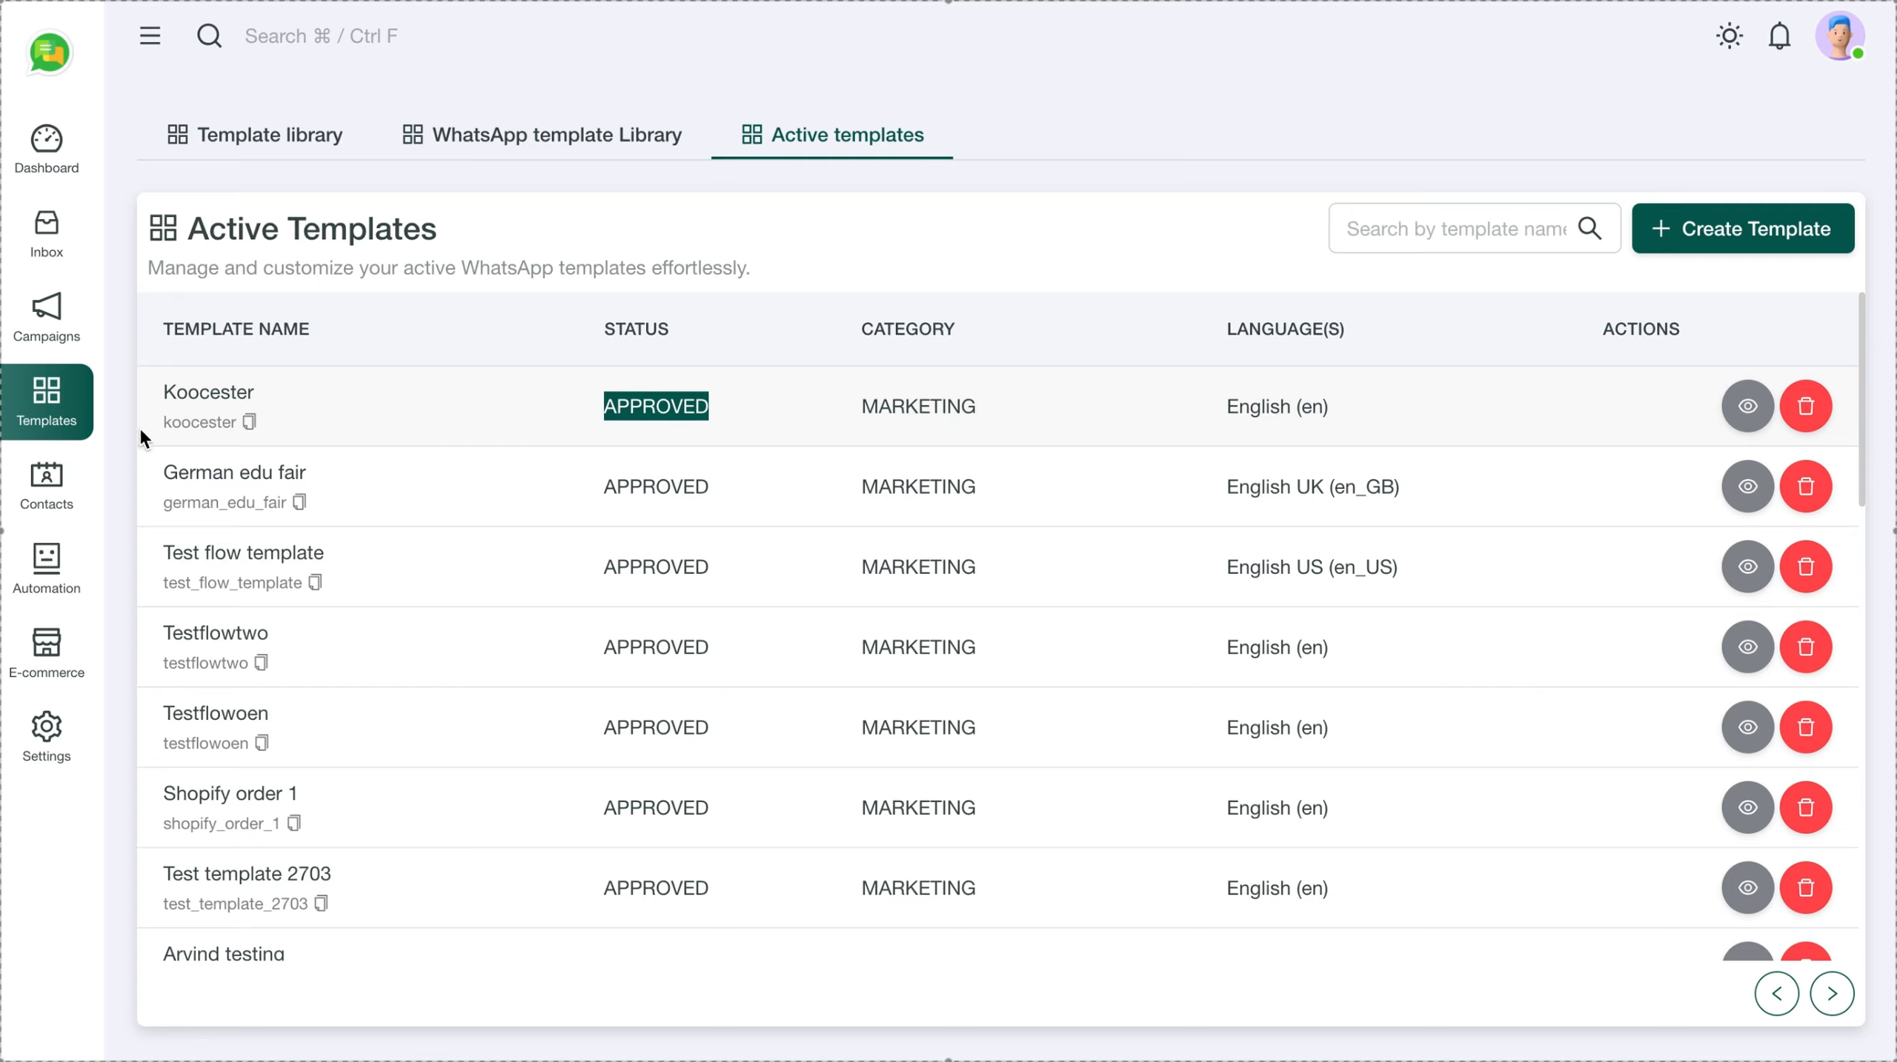
left_click(48, 323)
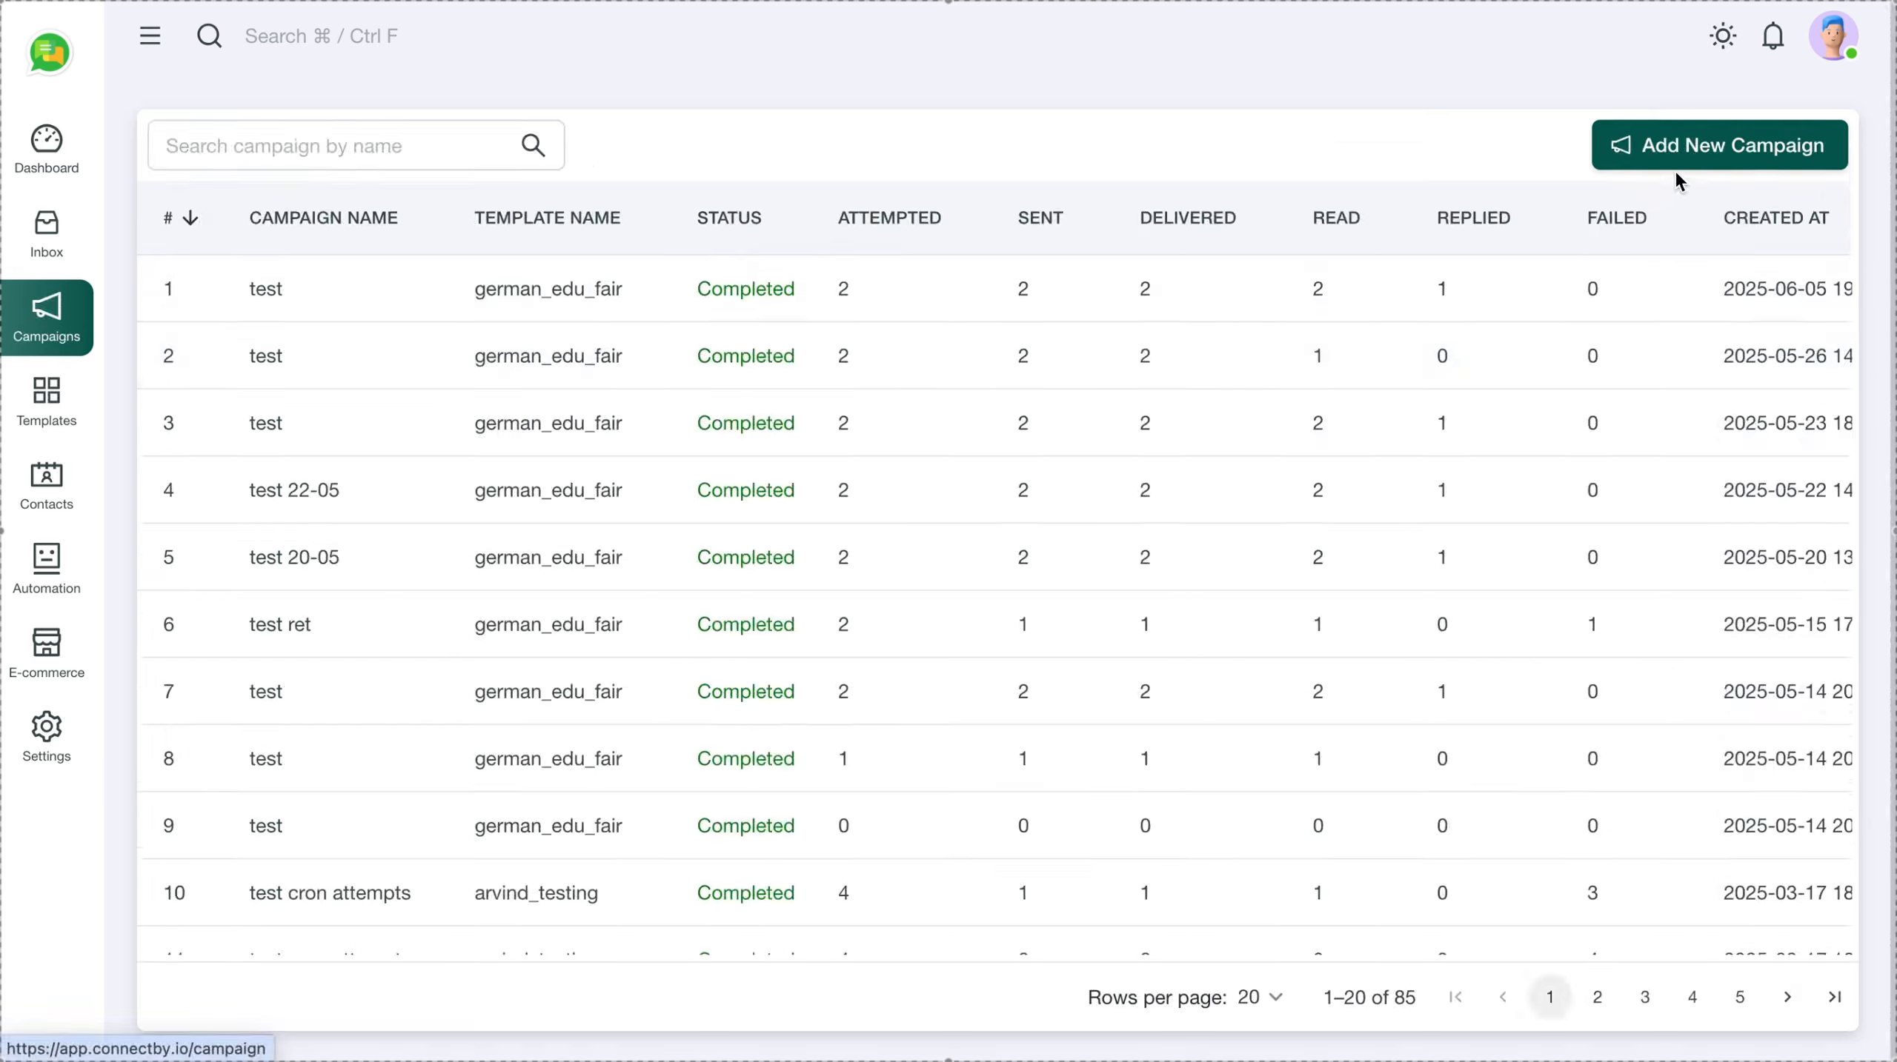
Start a new campaign named 'Event Invite' with re-attempts for failed messages enabled
left_click(1622, 144)
left_click(776, 159)
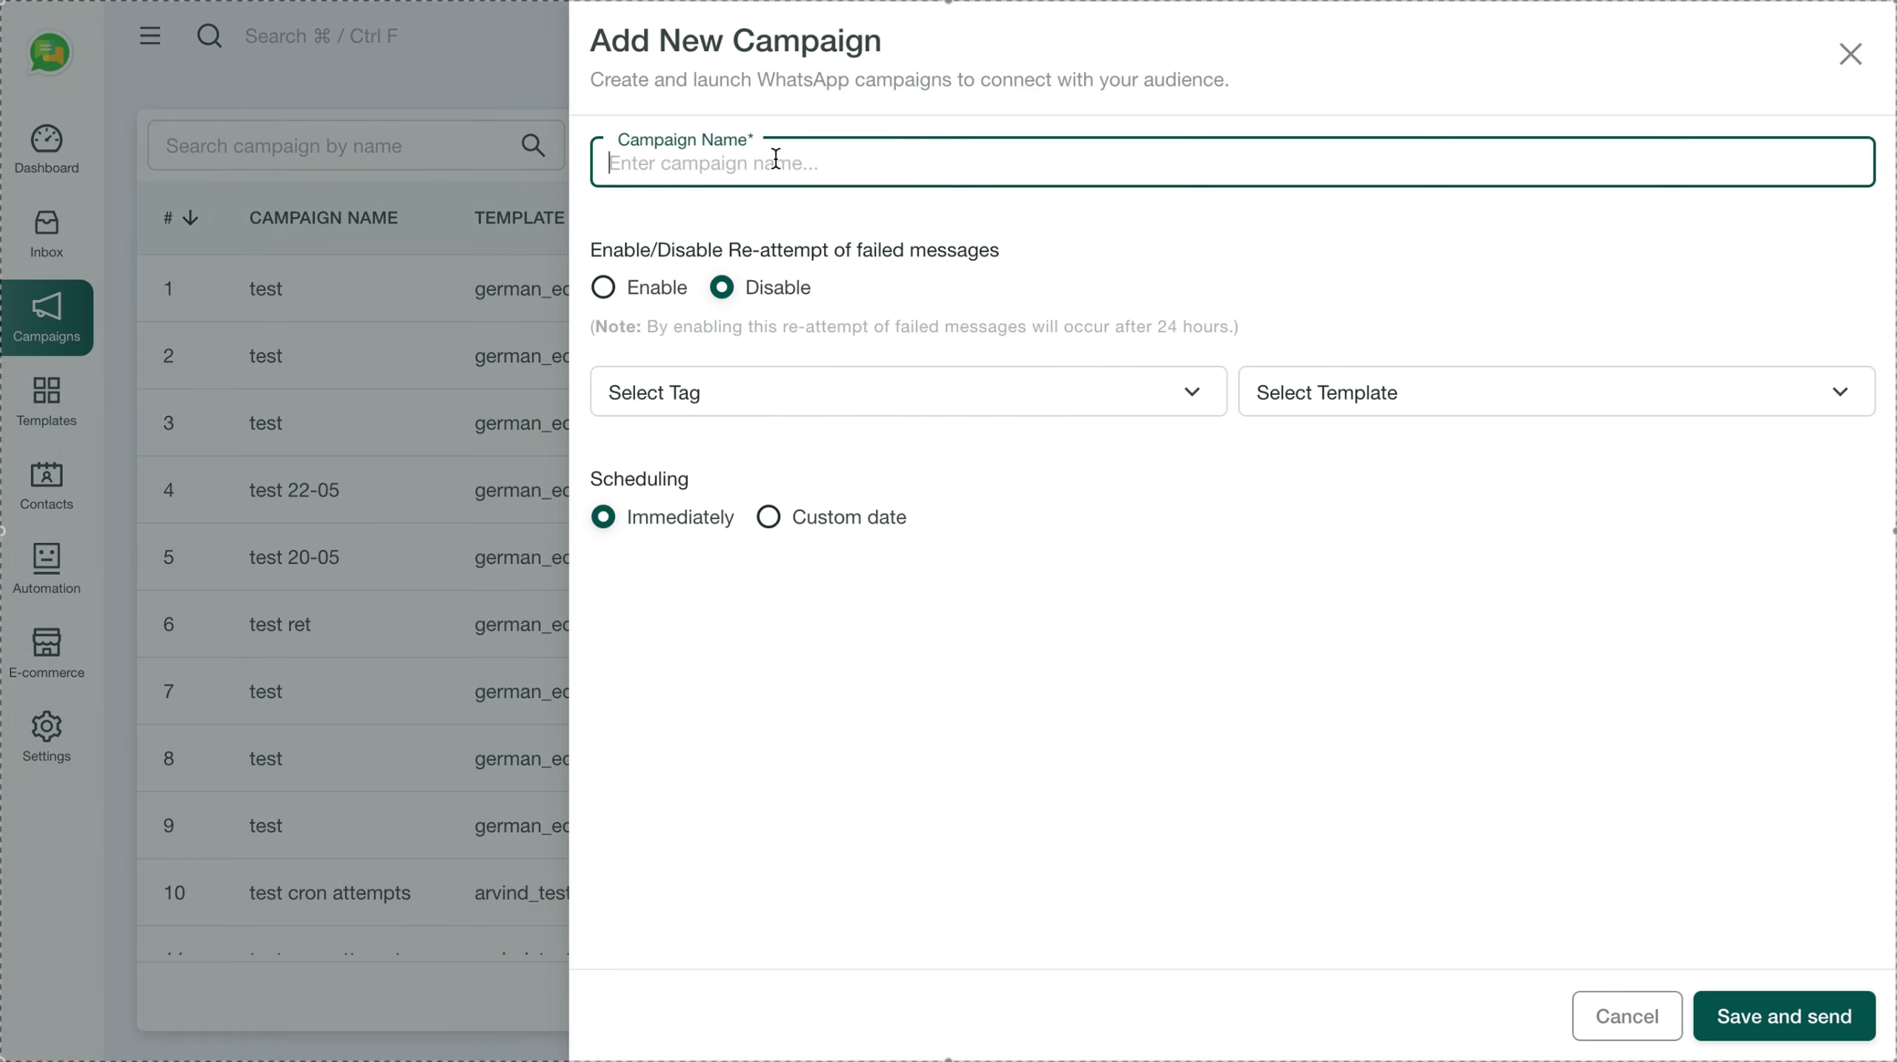
type("Even")
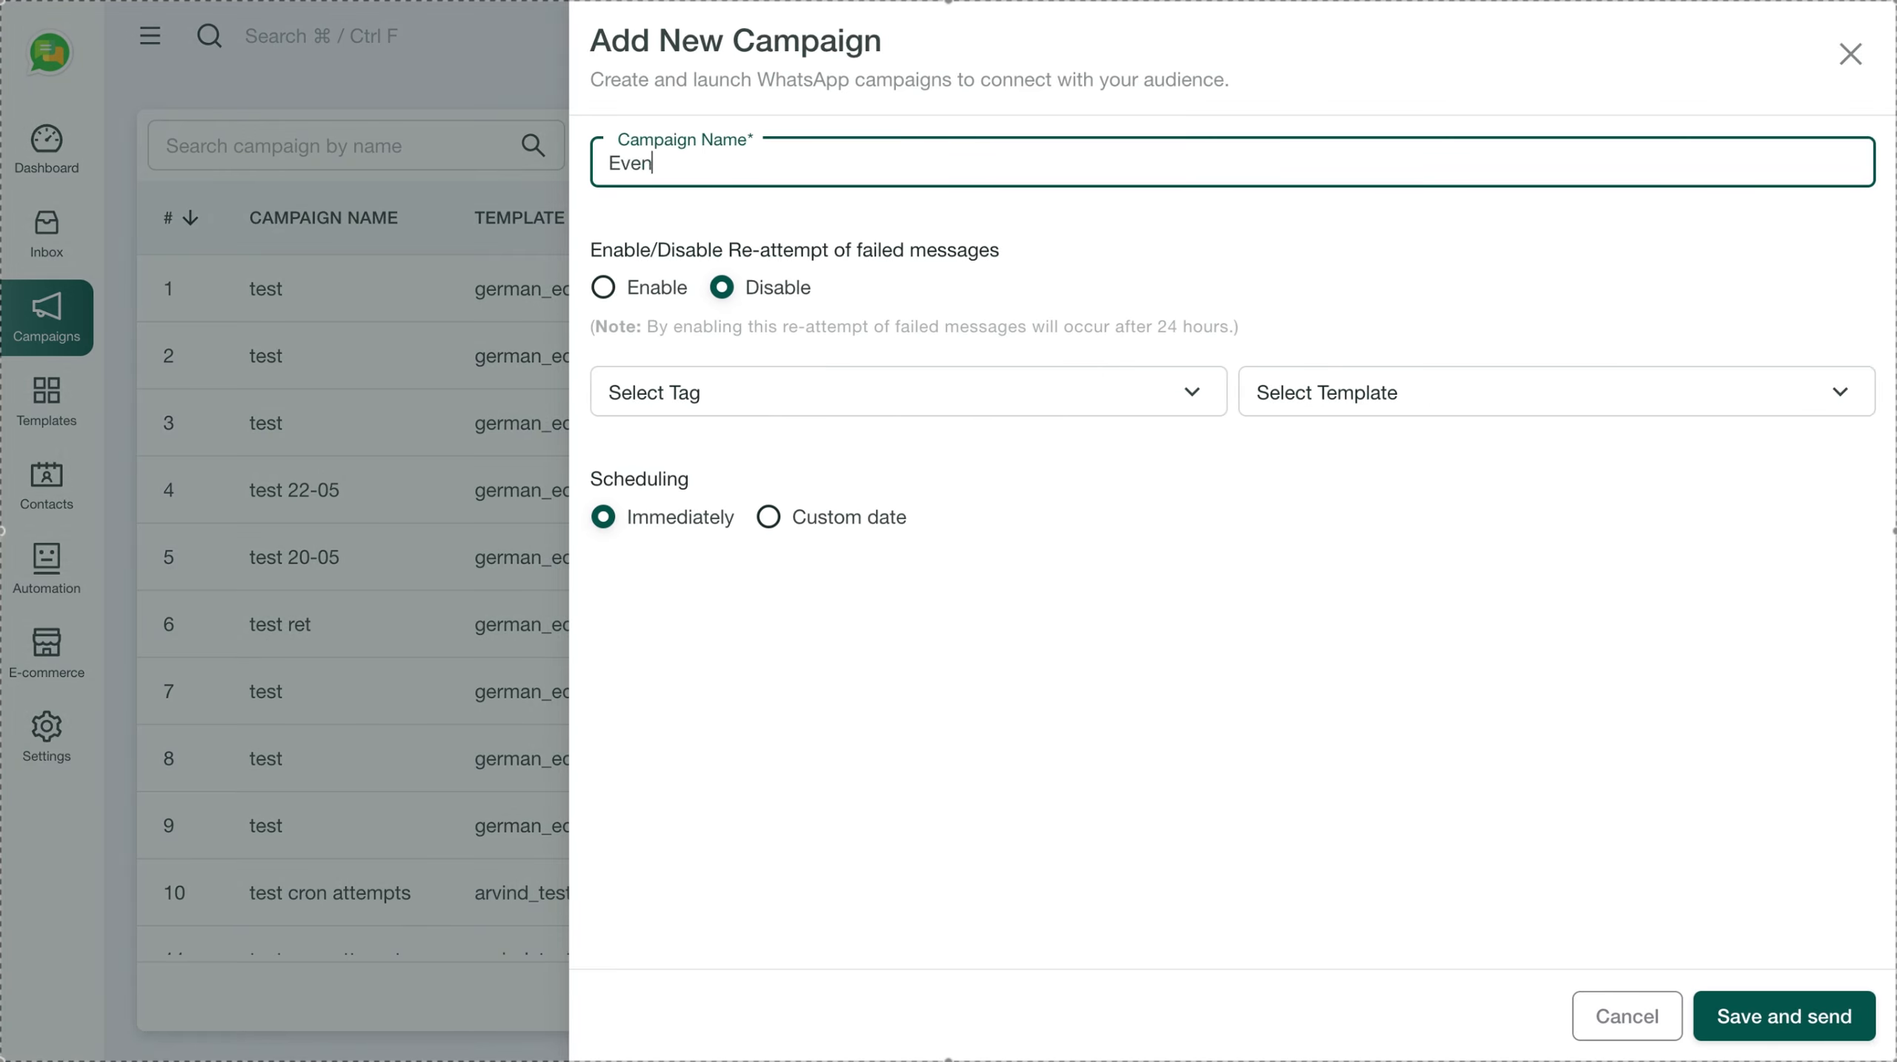
type("t Invite")
left_click(628, 301)
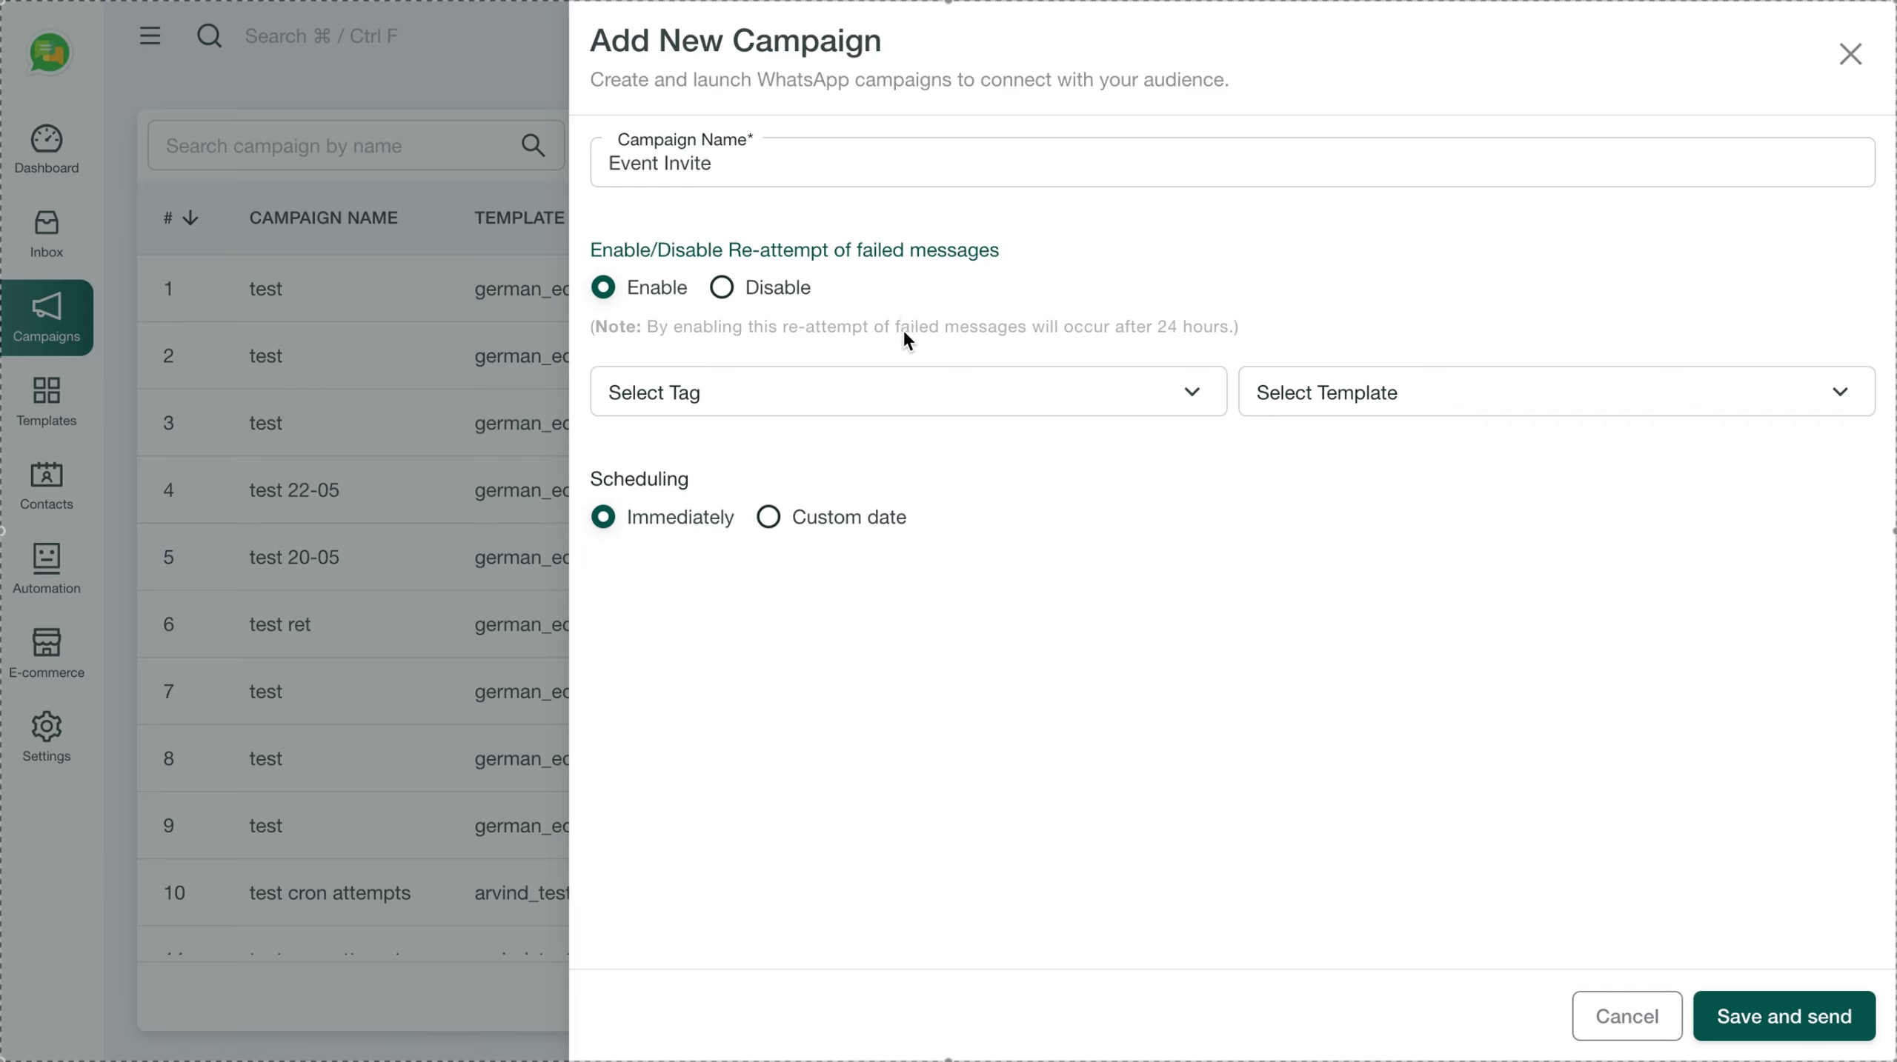
Target contacts tagged New Enquiry and use the koocester (en) template
left_click(912, 402)
left_click(738, 457)
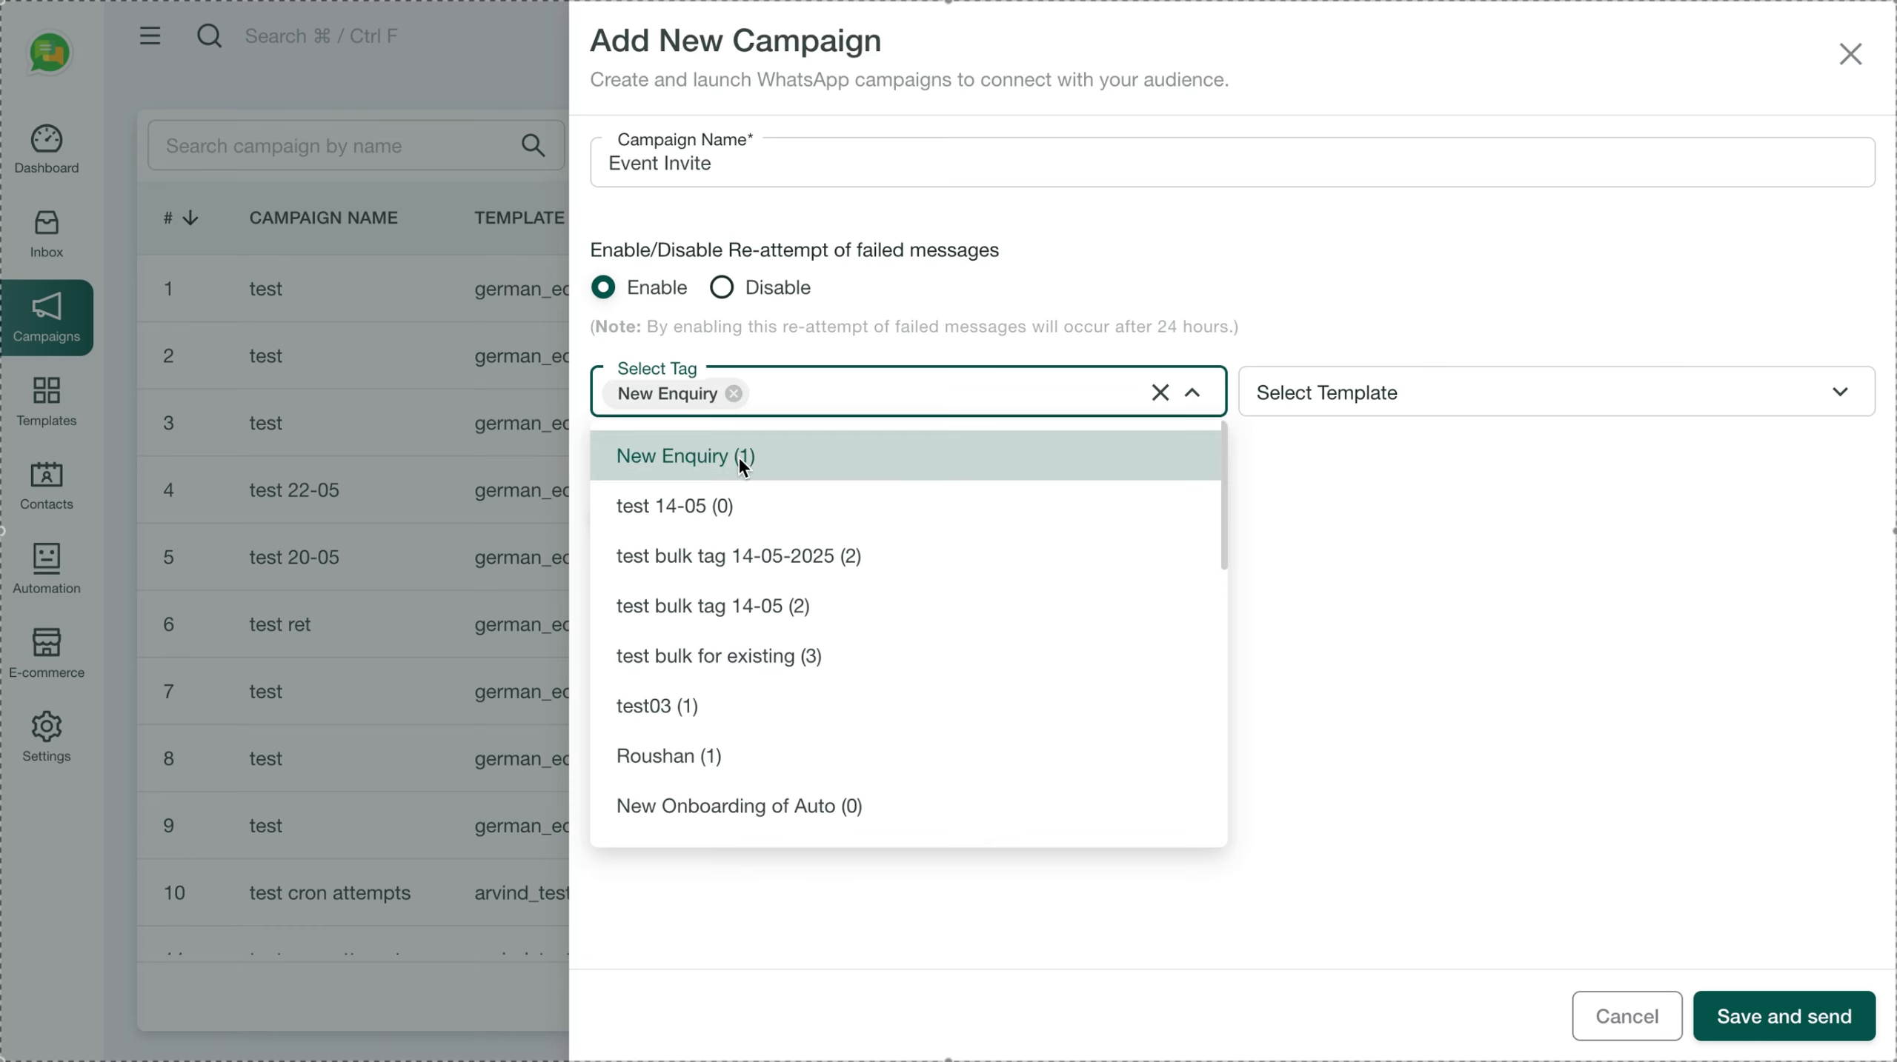
left_click(1241, 238)
left_click(1338, 402)
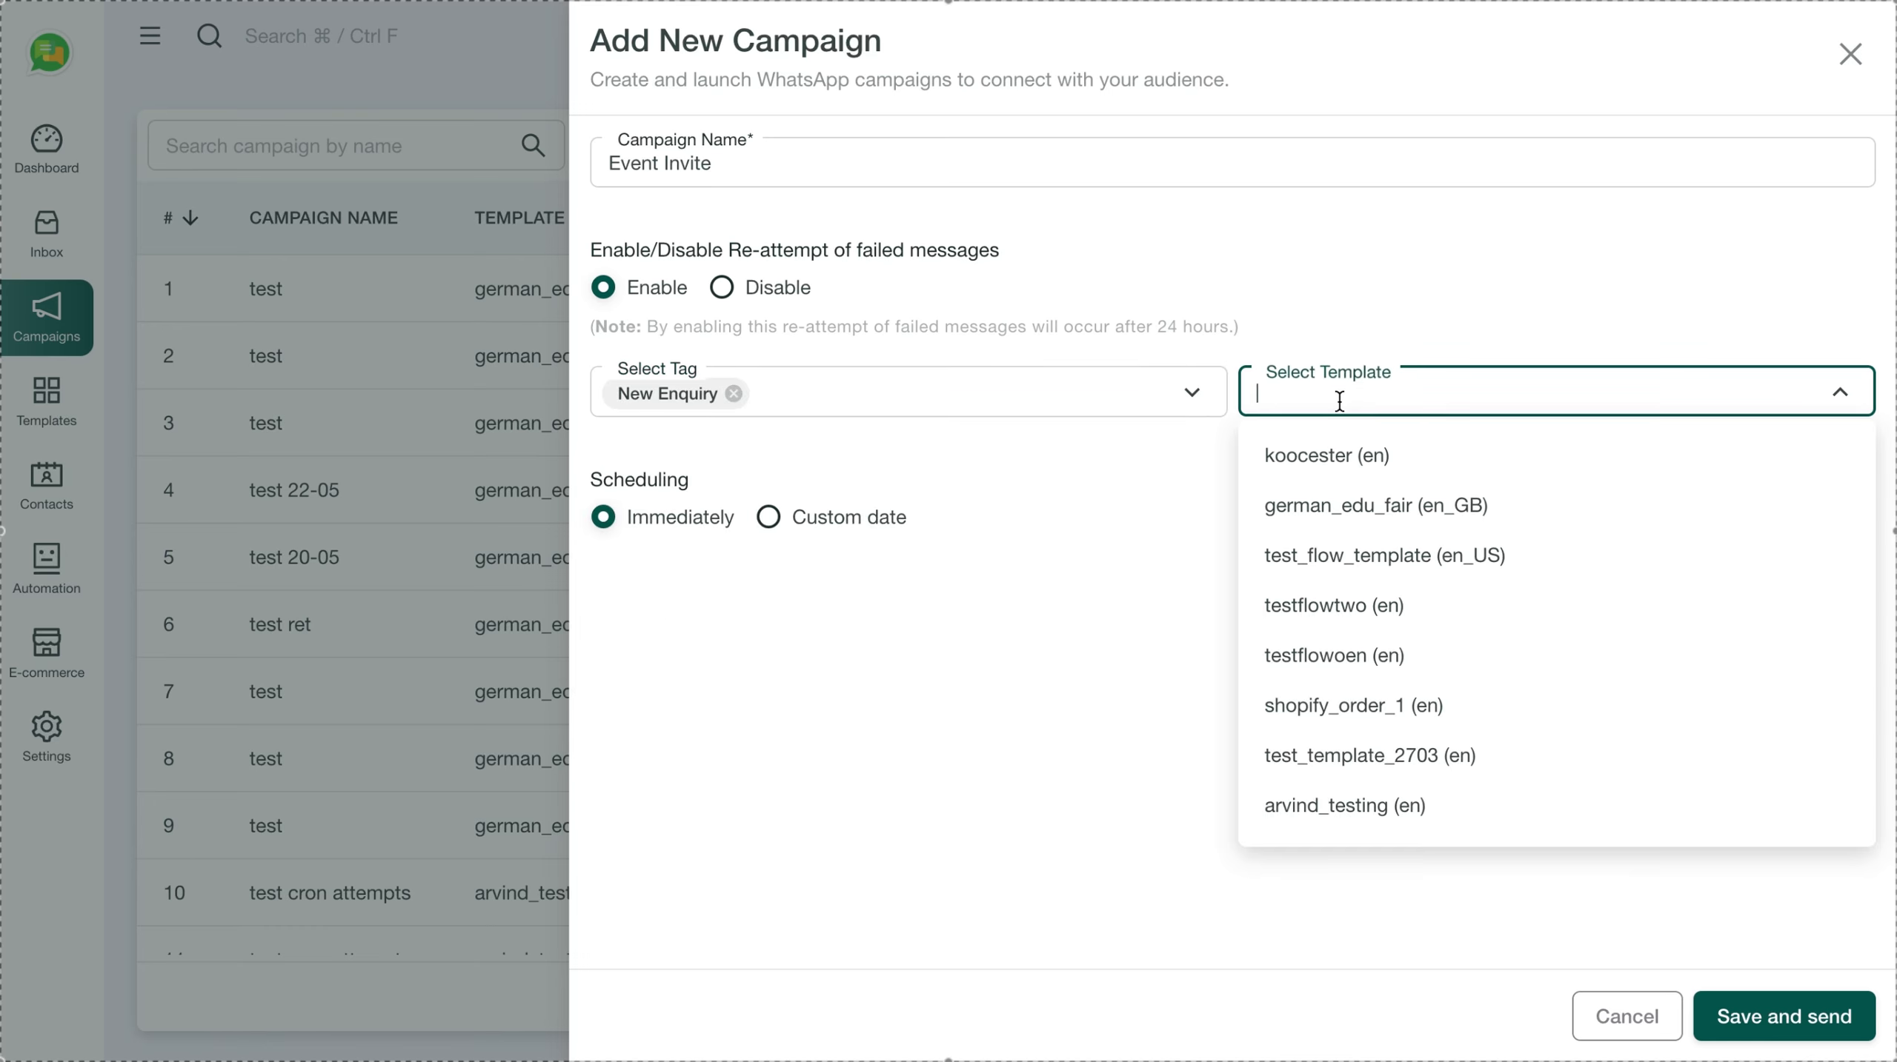
left_click(1355, 455)
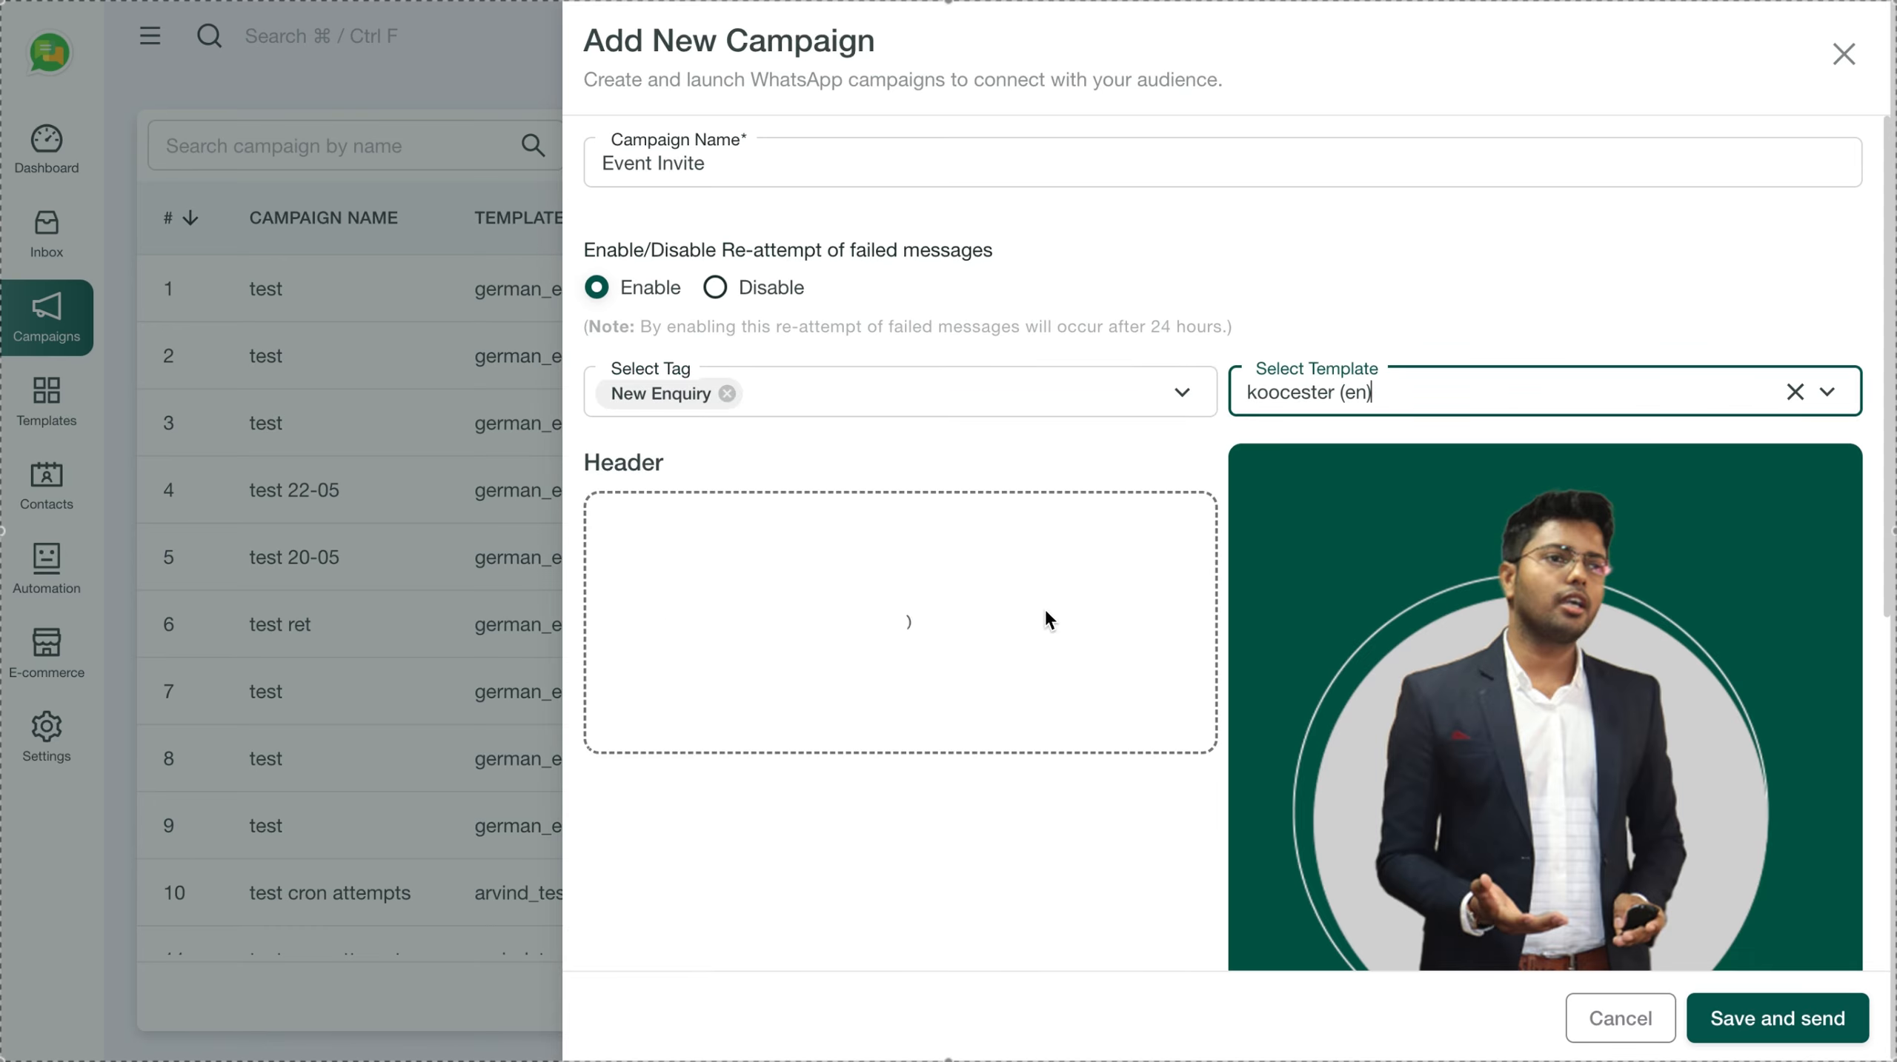
scroll(1042, 608, "down", 5)
scroll(1375, 647, "down", 1)
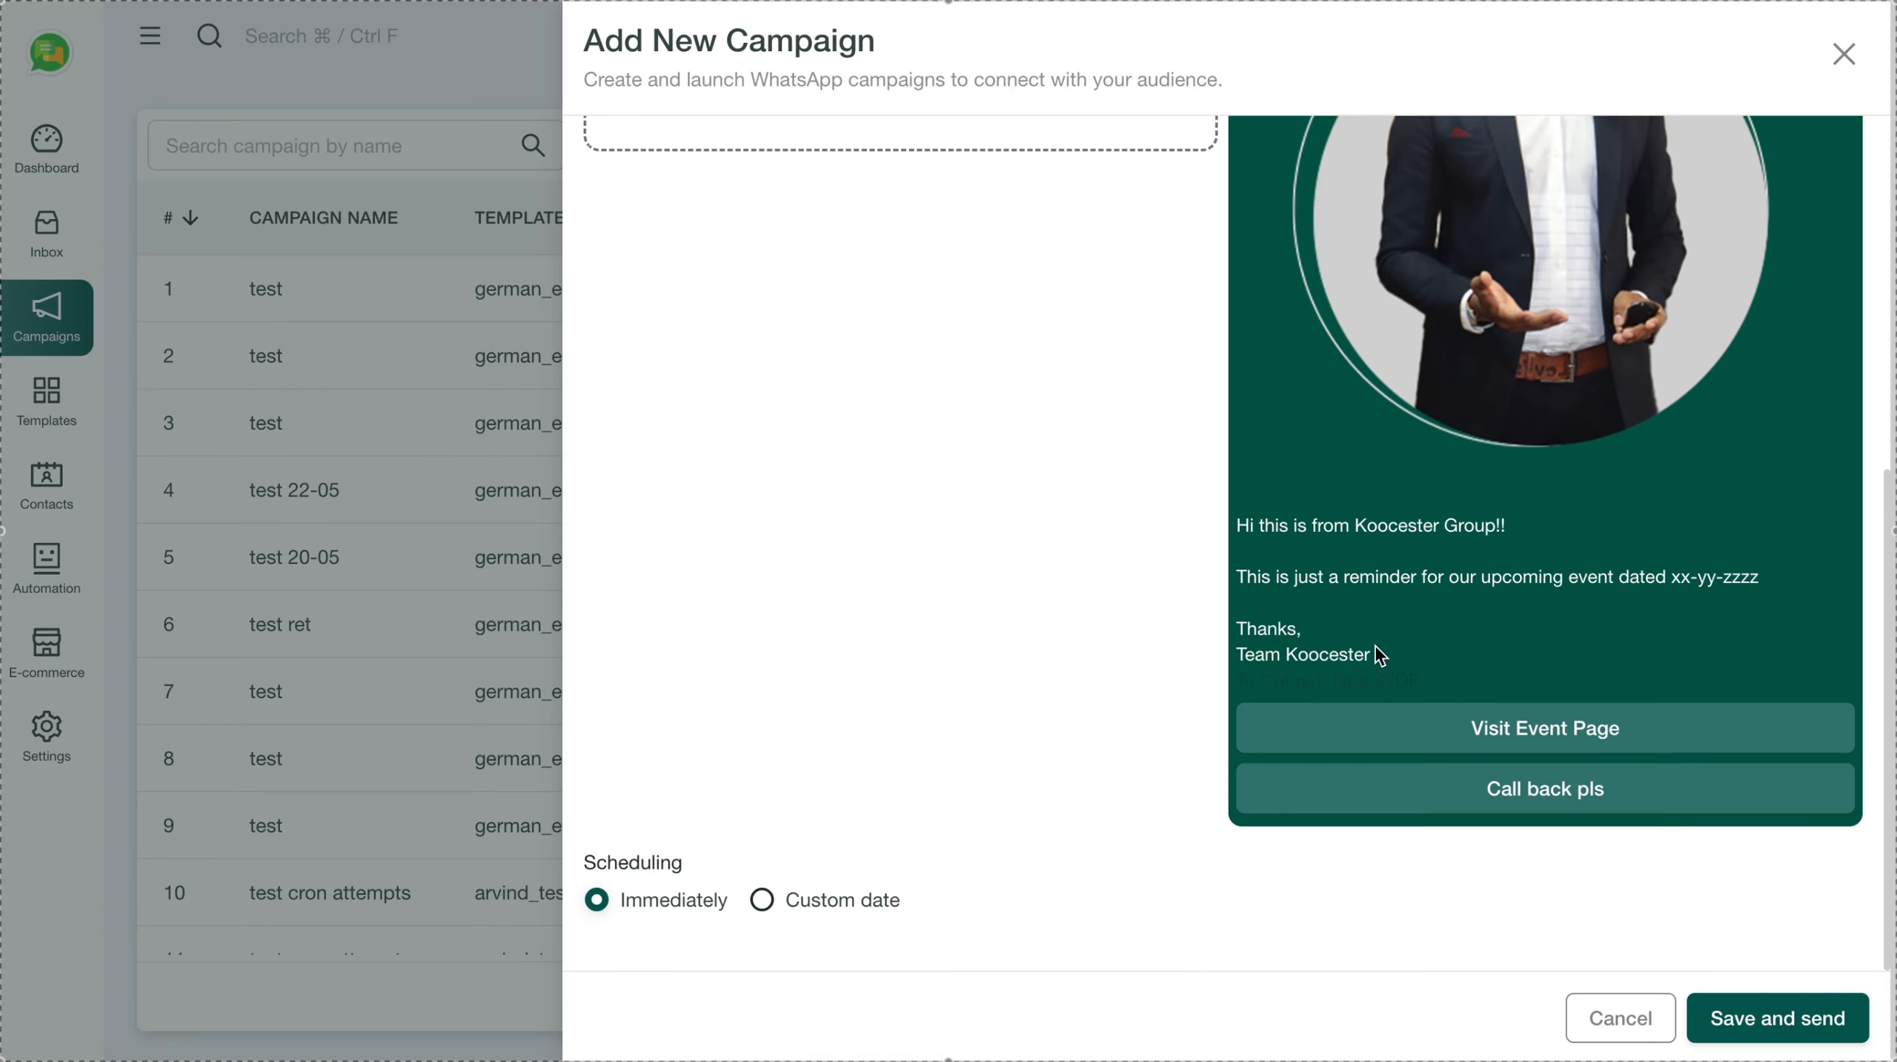
scroll(1063, 461, "up", 5)
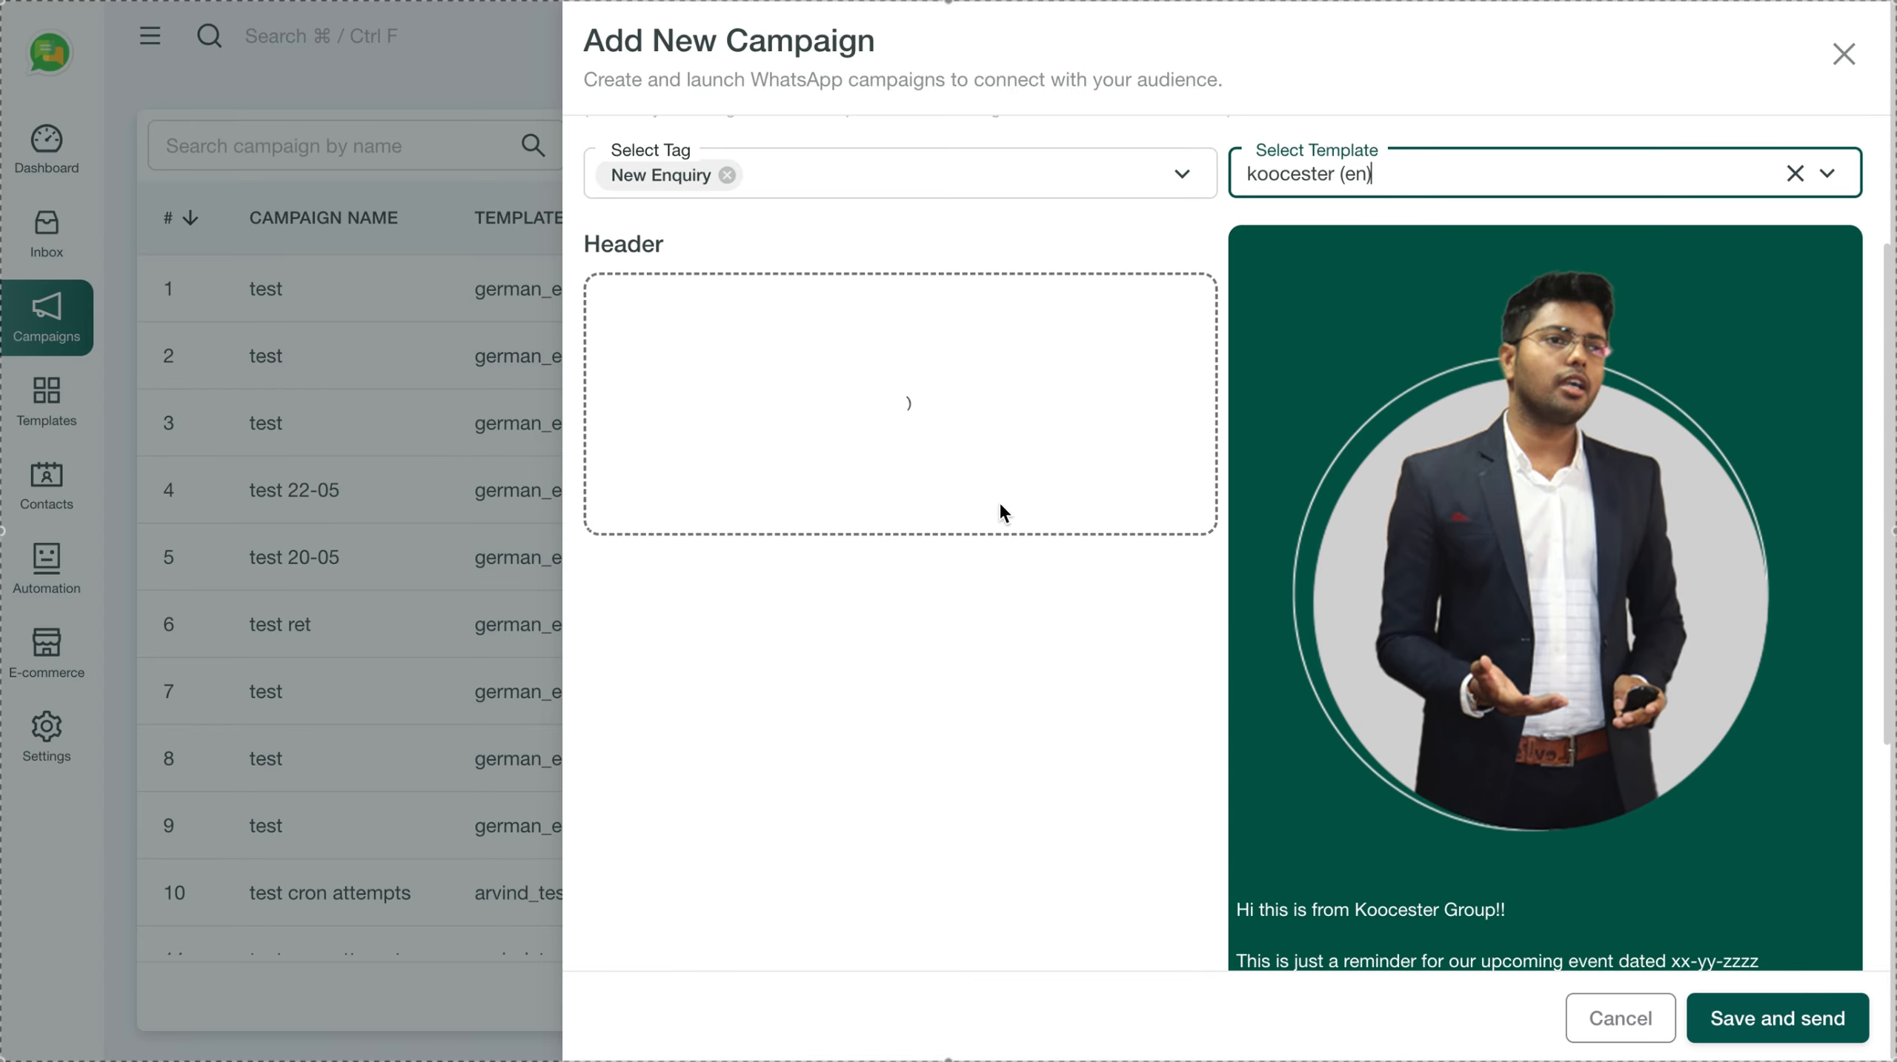
scroll(898, 605, "down", 5)
scroll(901, 618, "up", 5)
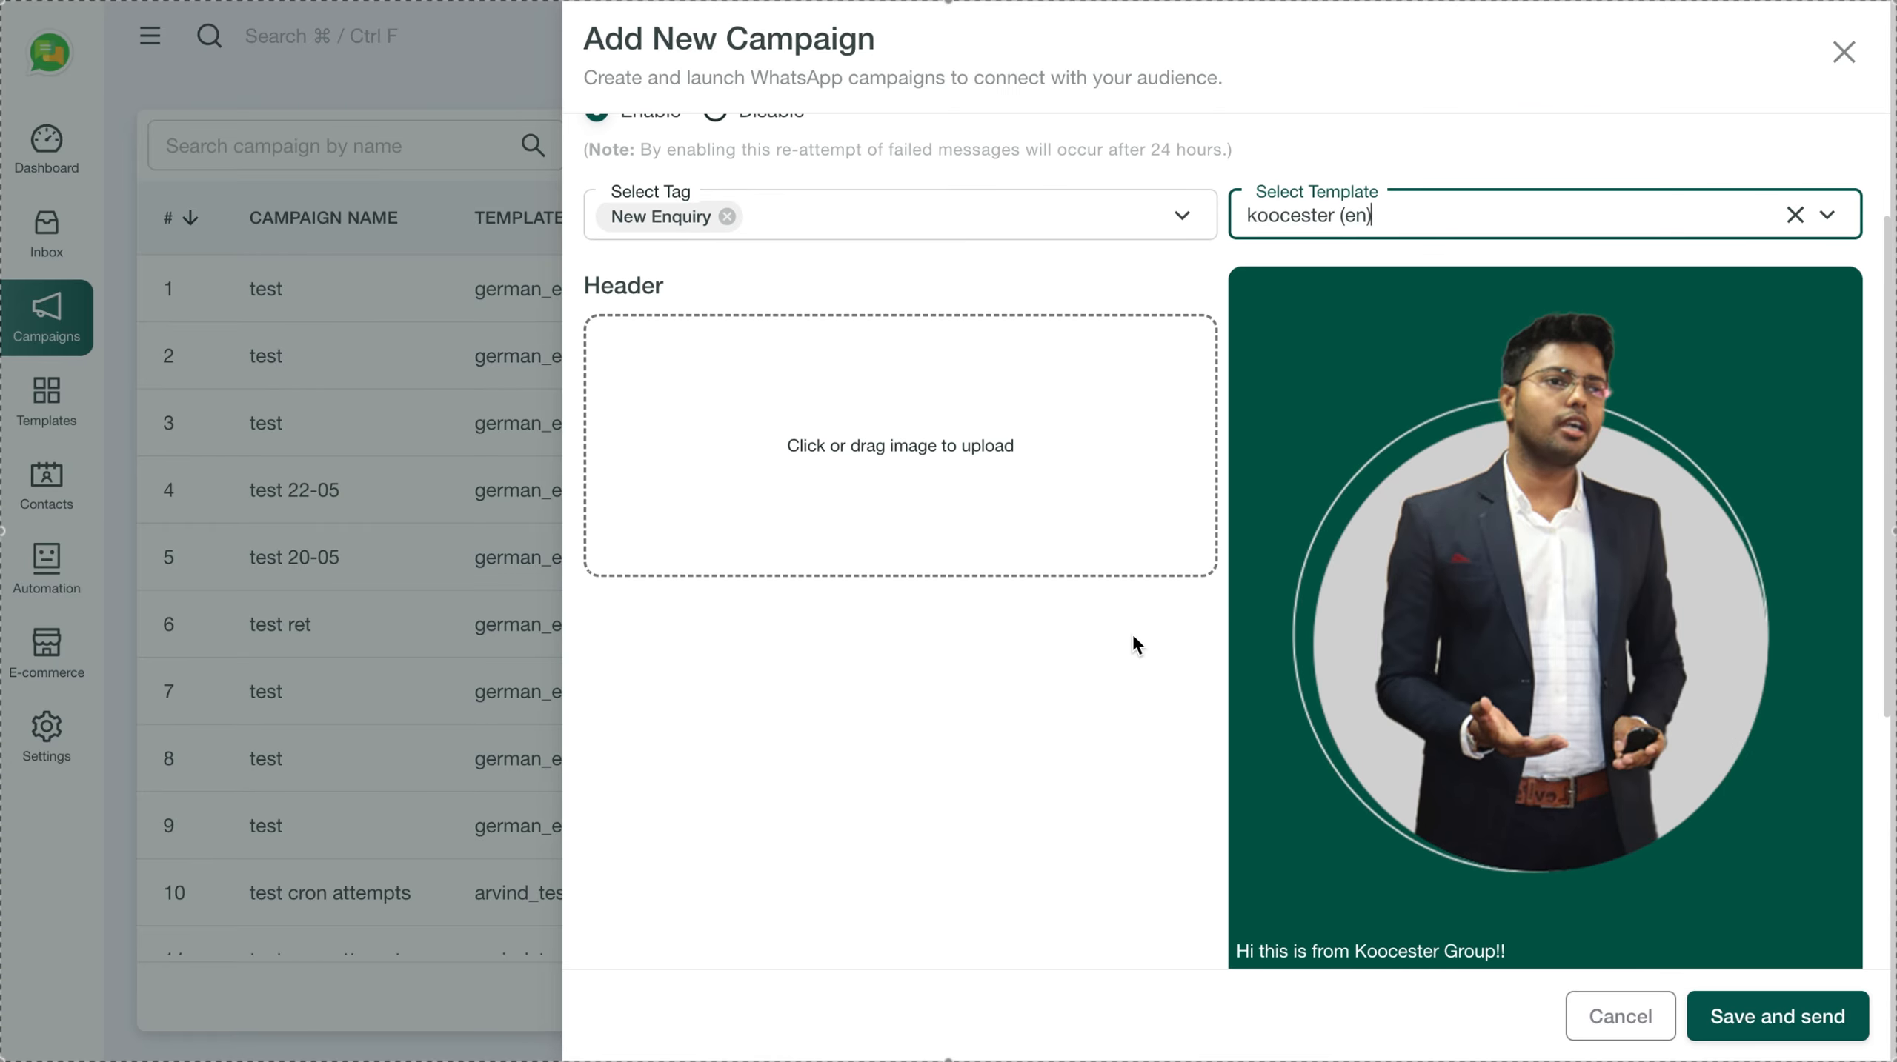
scroll(1089, 667, "down", 5)
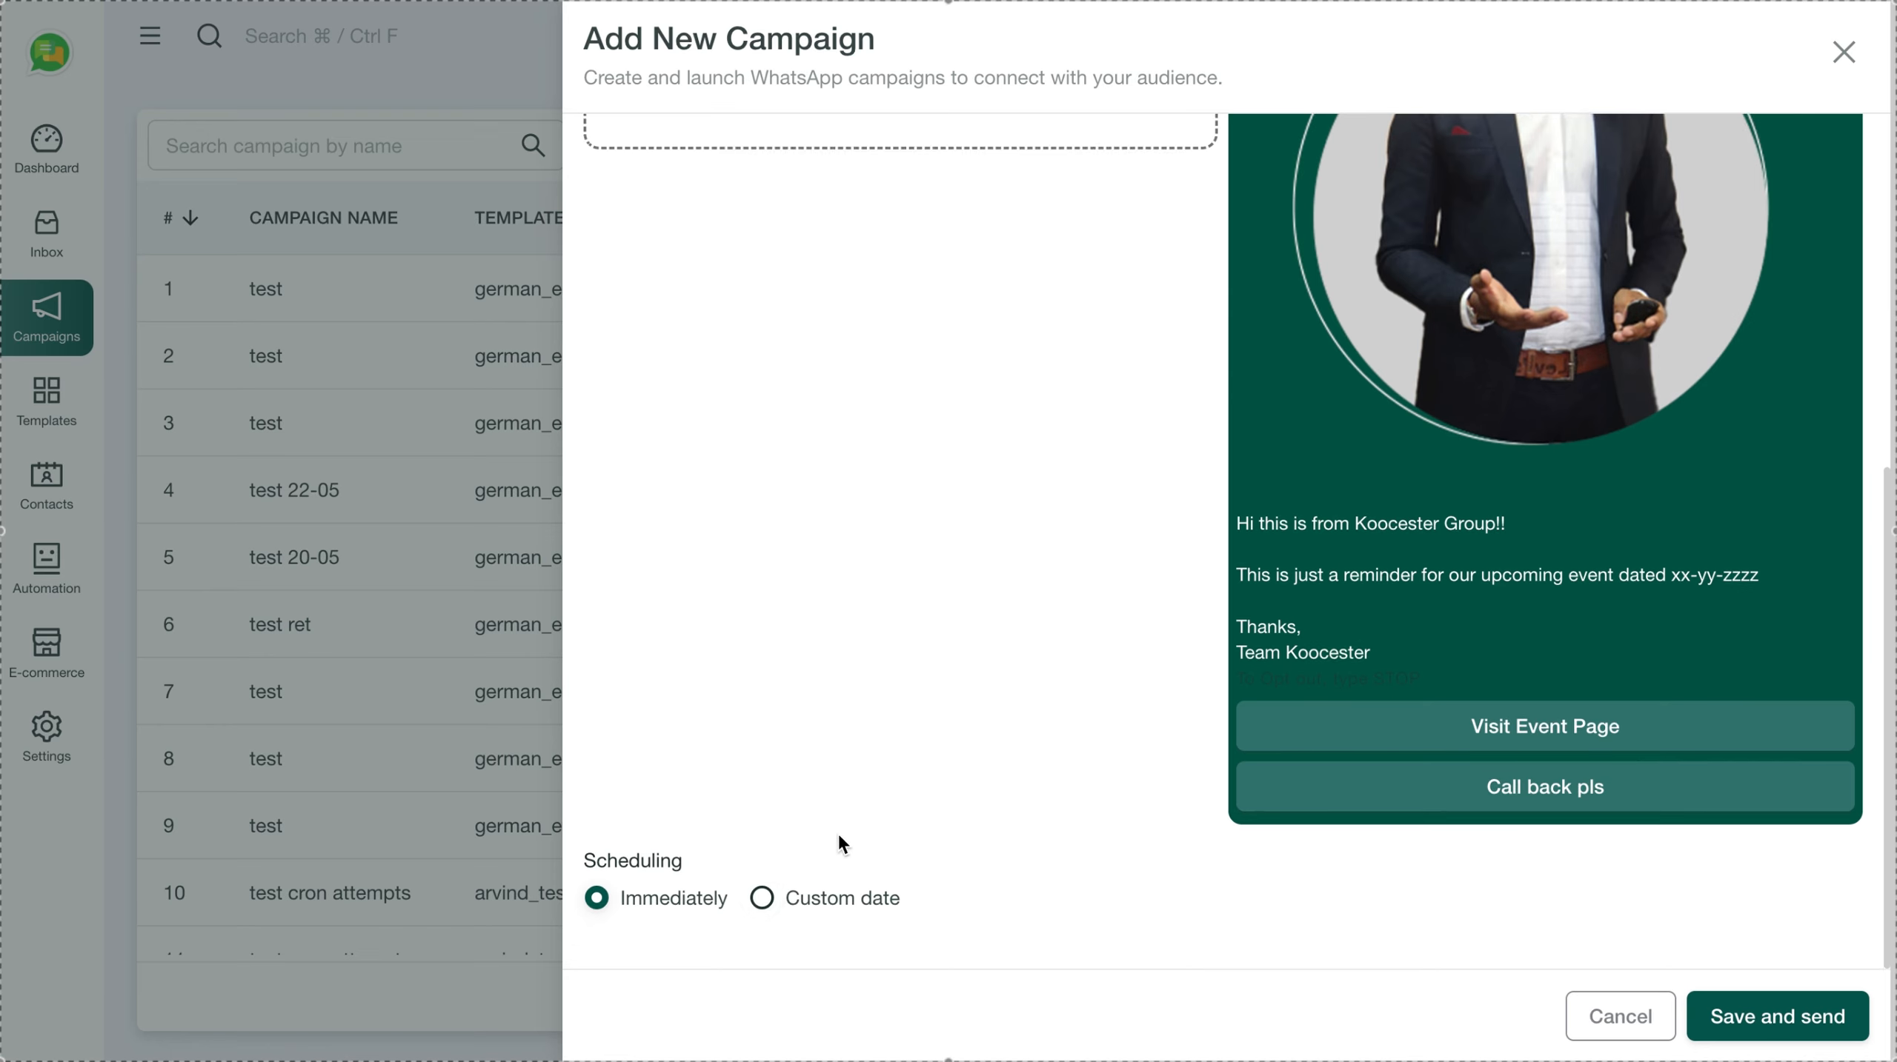
left_click(765, 896)
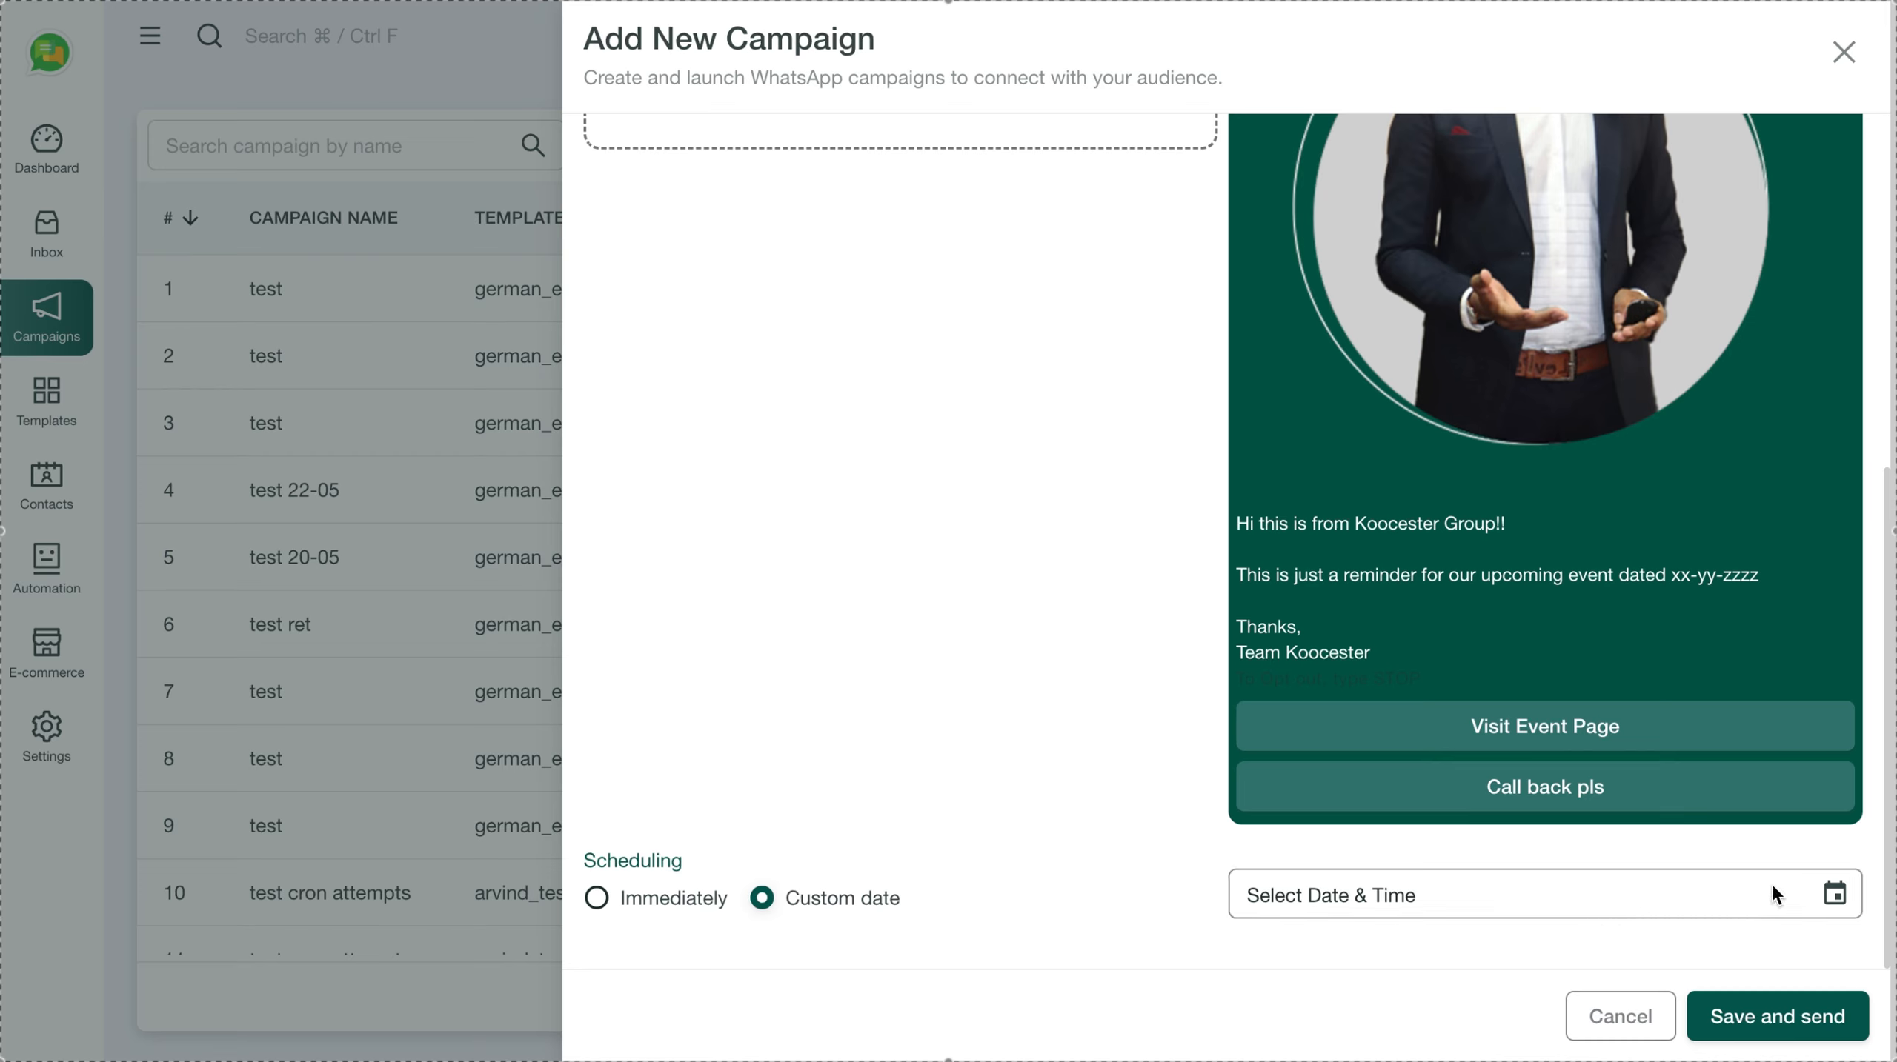
left_click(1815, 894)
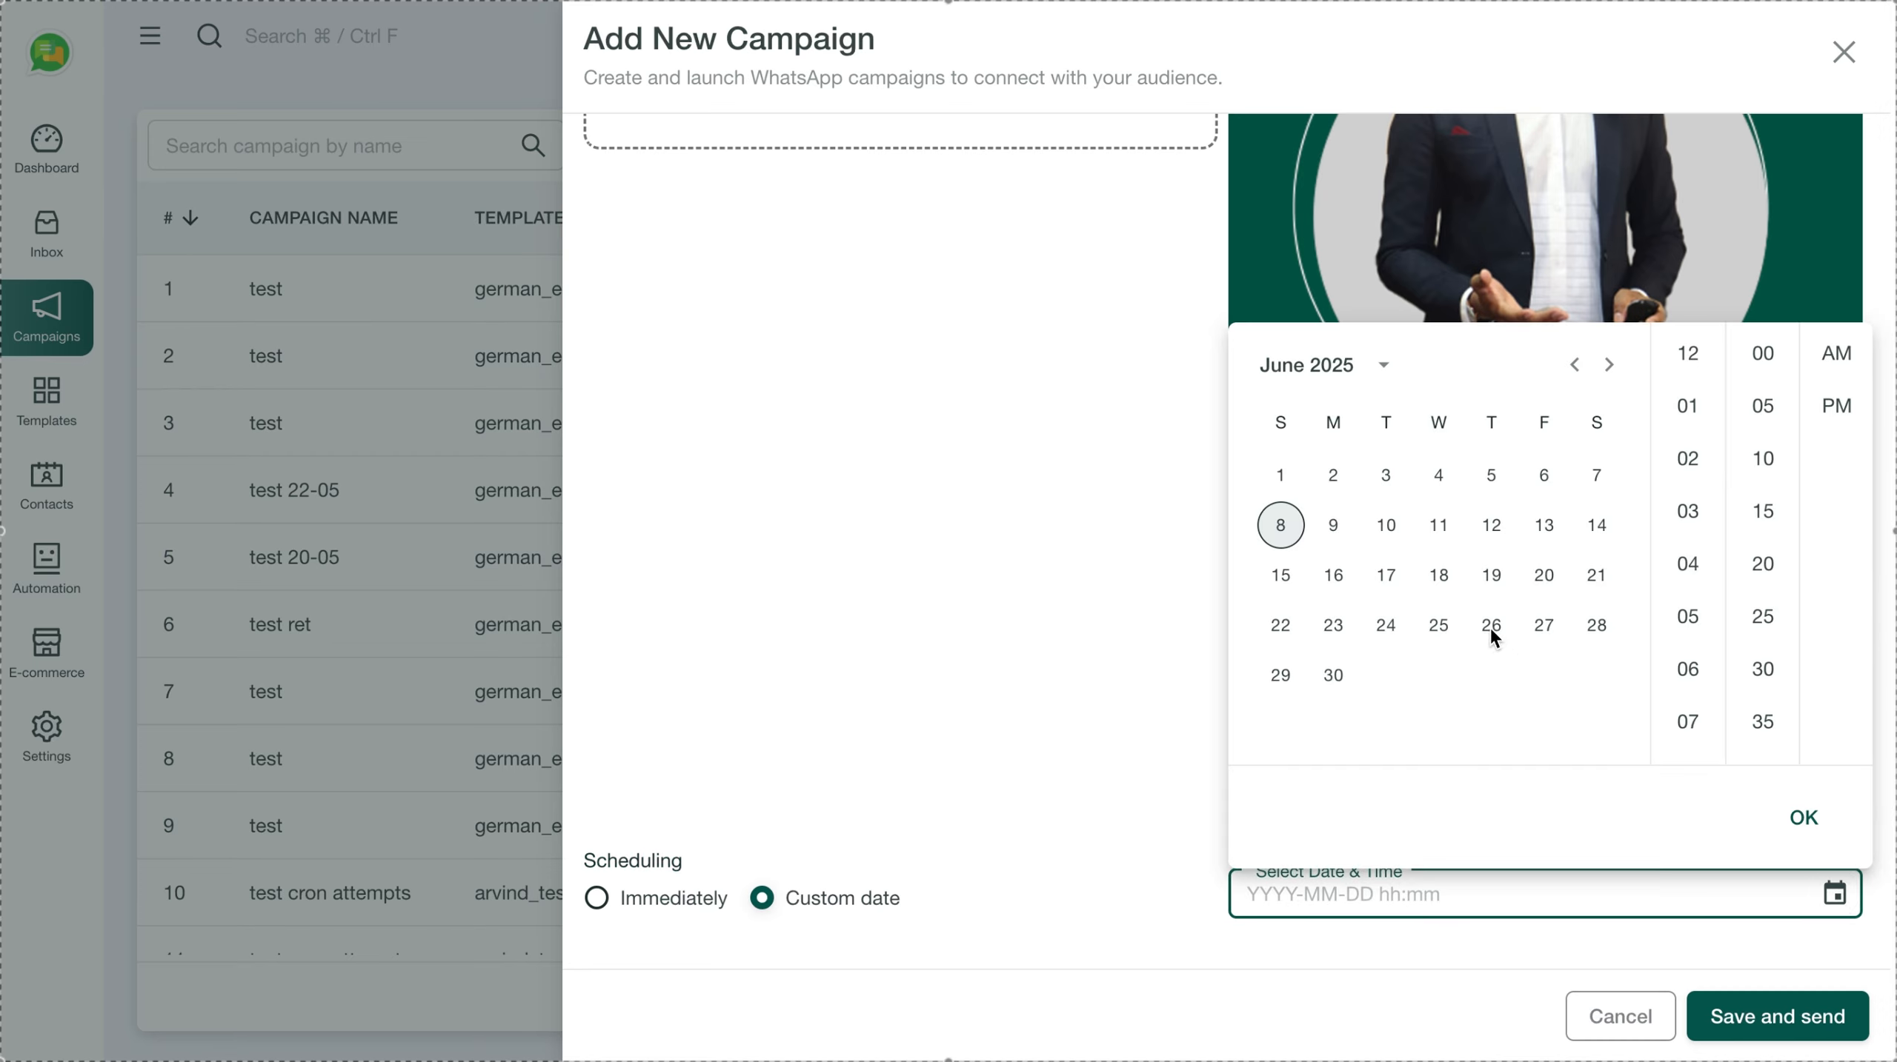
left_click(1336, 527)
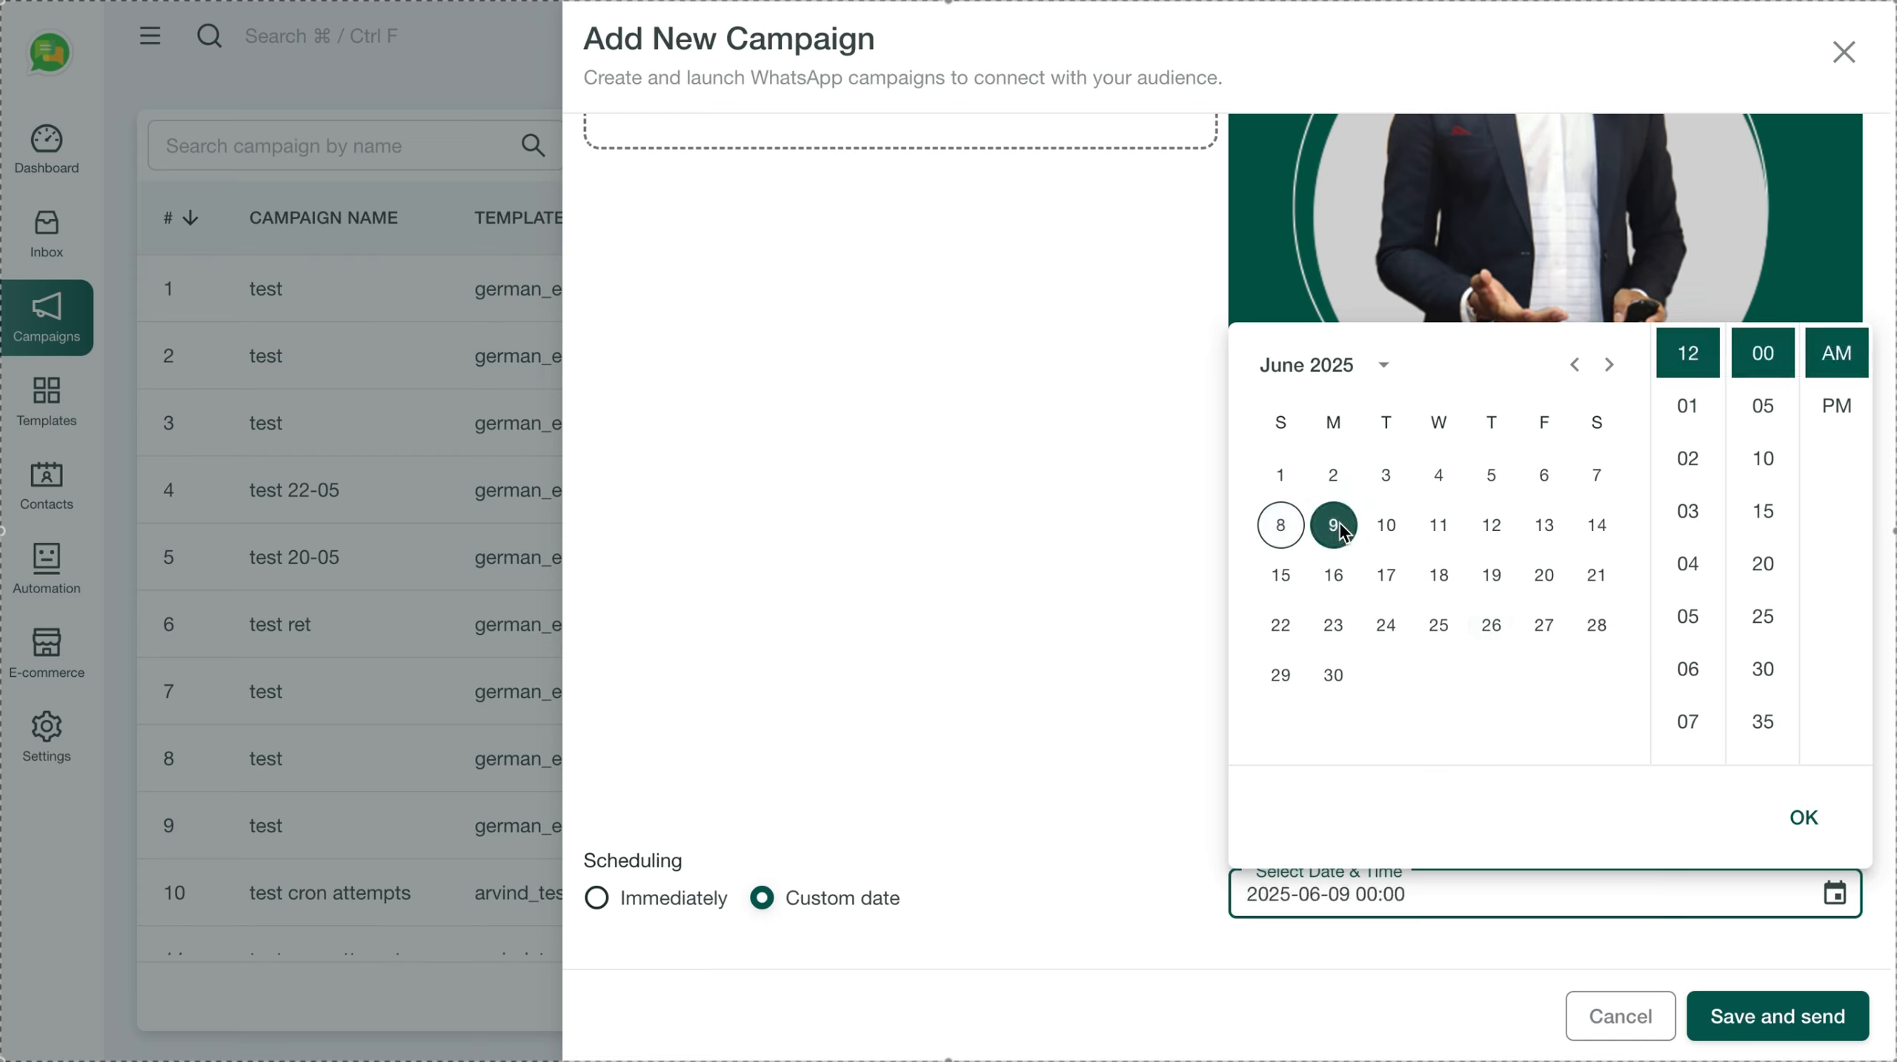
scroll(1698, 572, "down", 2)
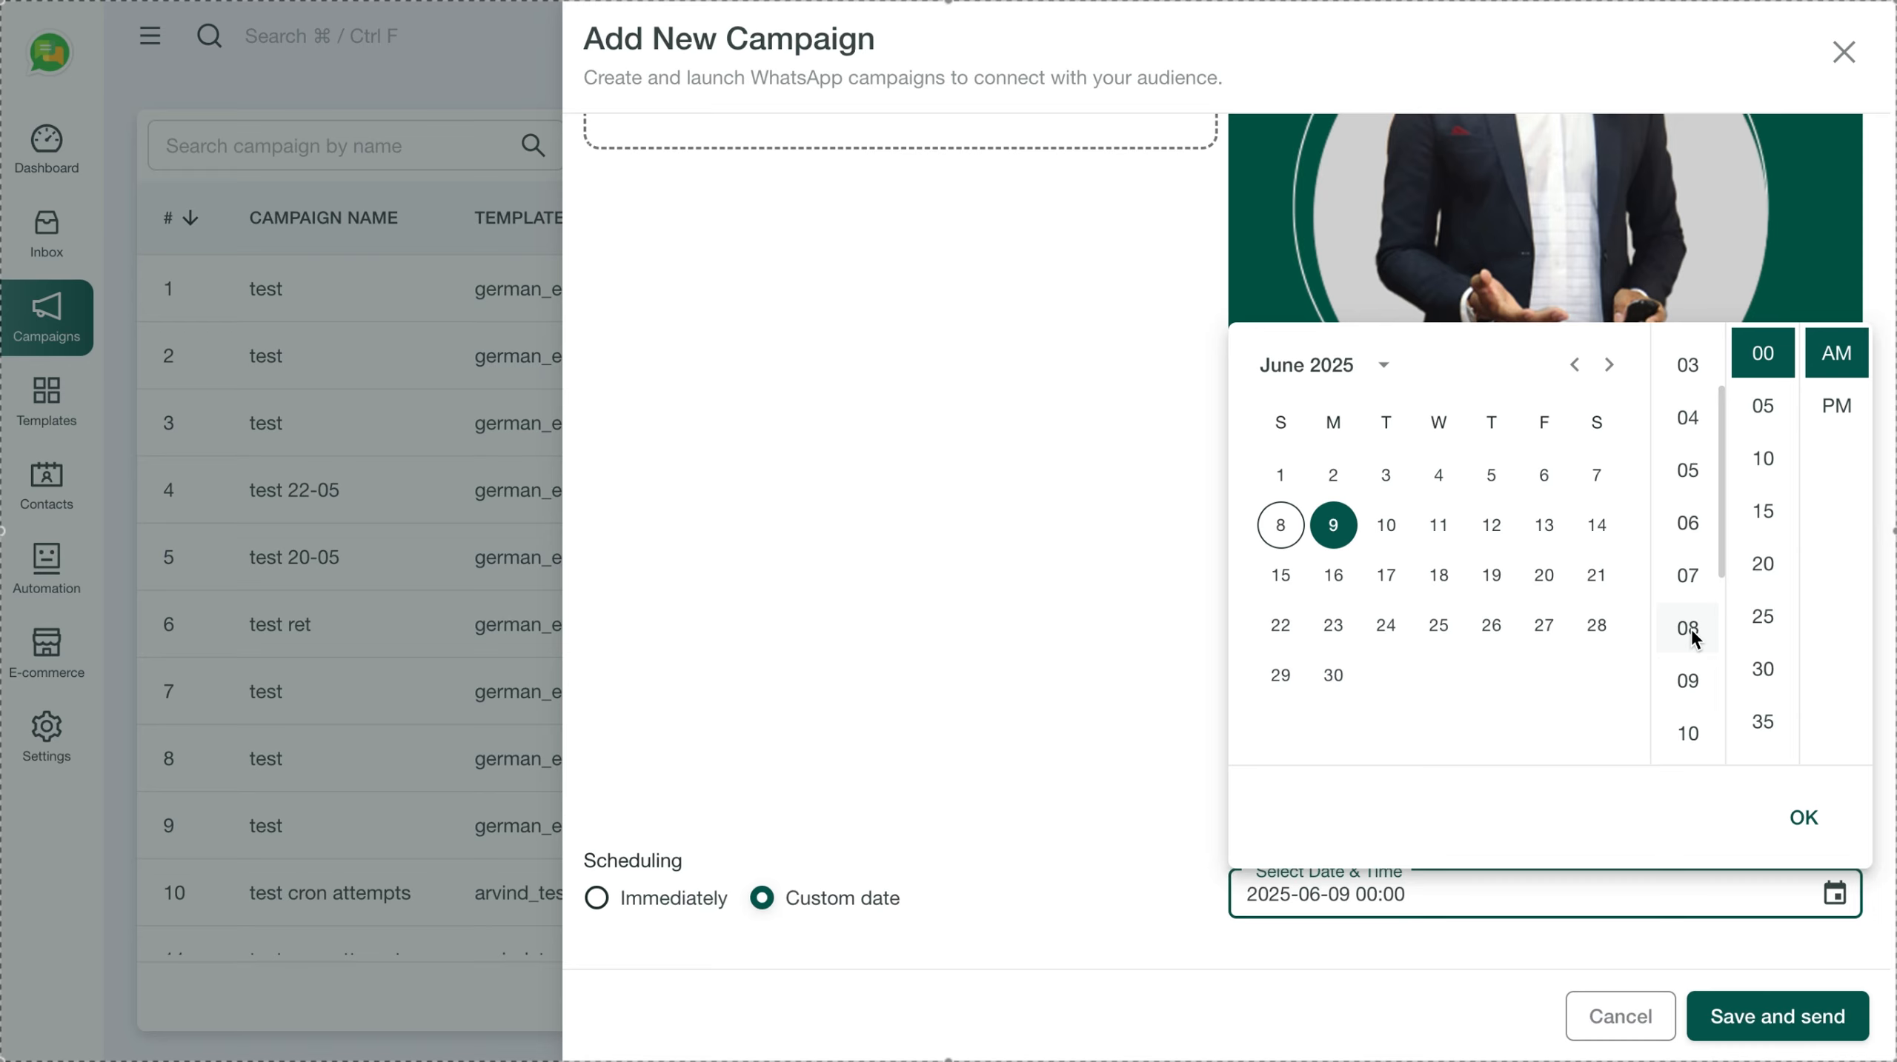
scroll(1694, 638, "down", 3)
left_click(1688, 547)
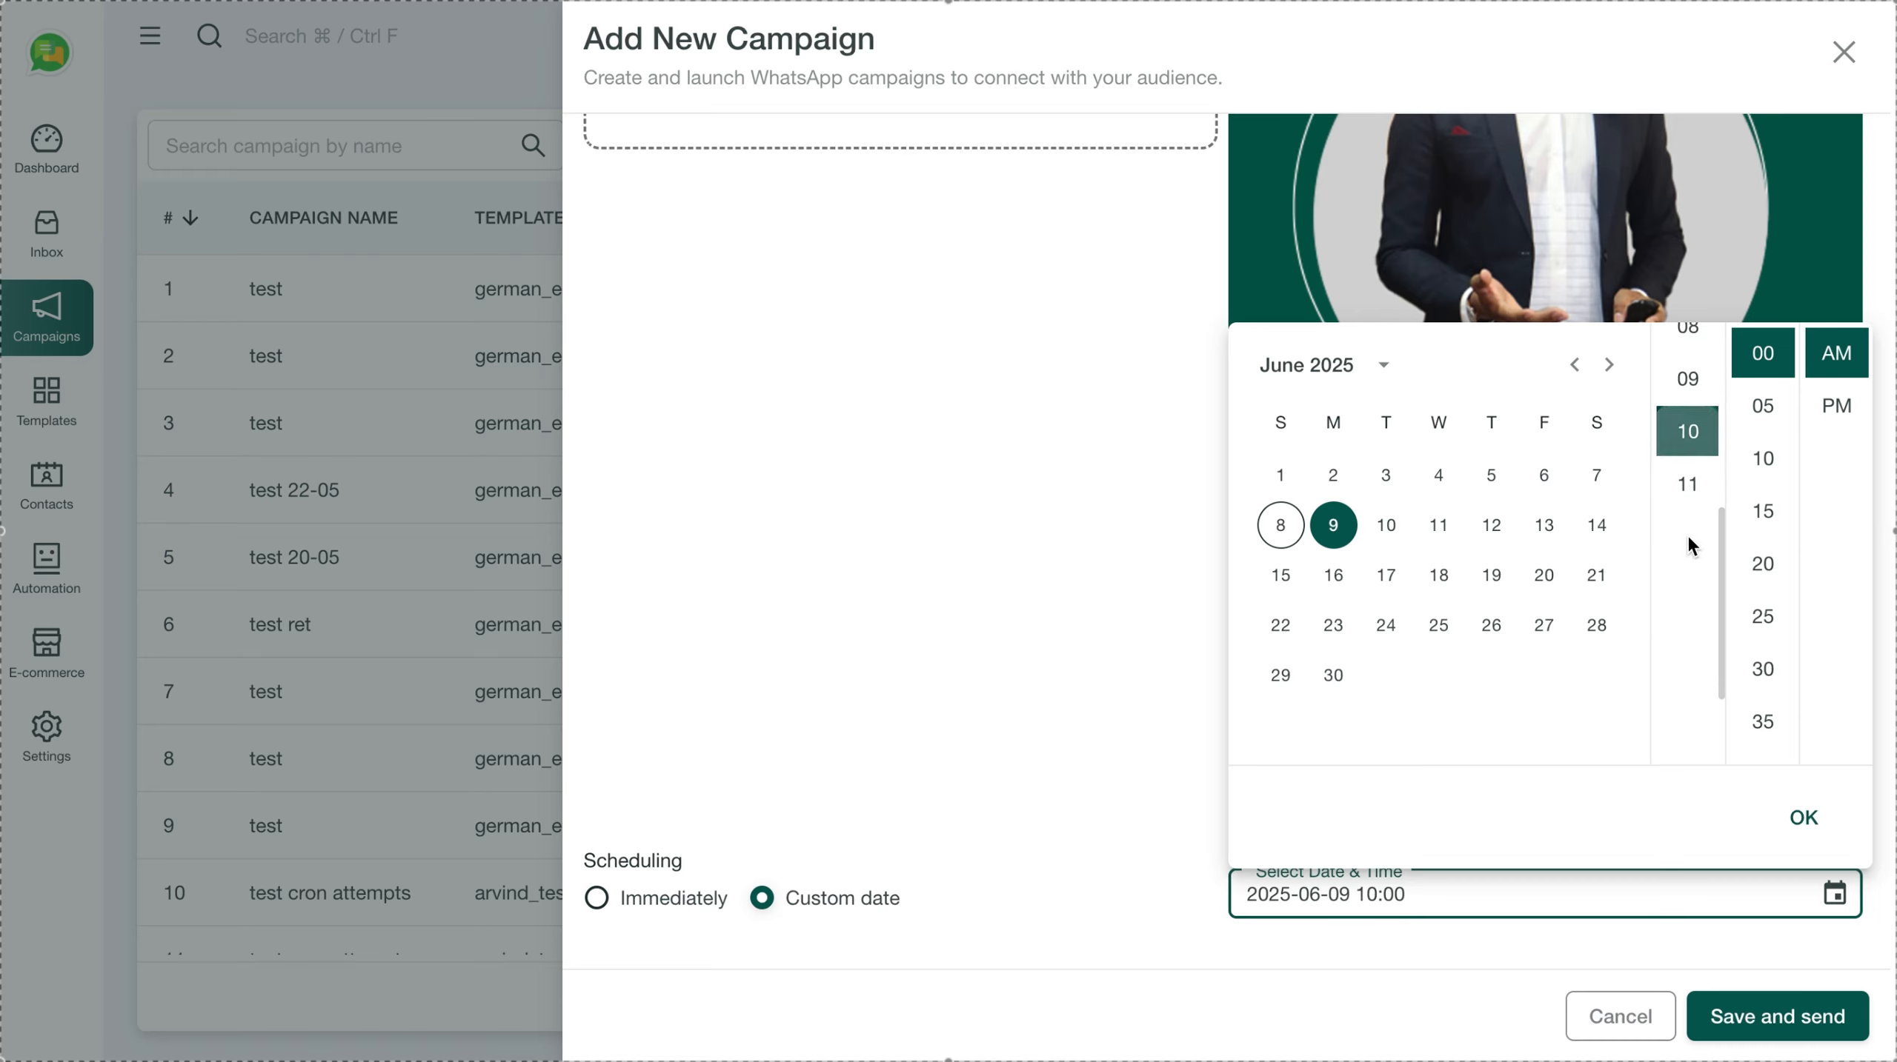
left_click(1804, 818)
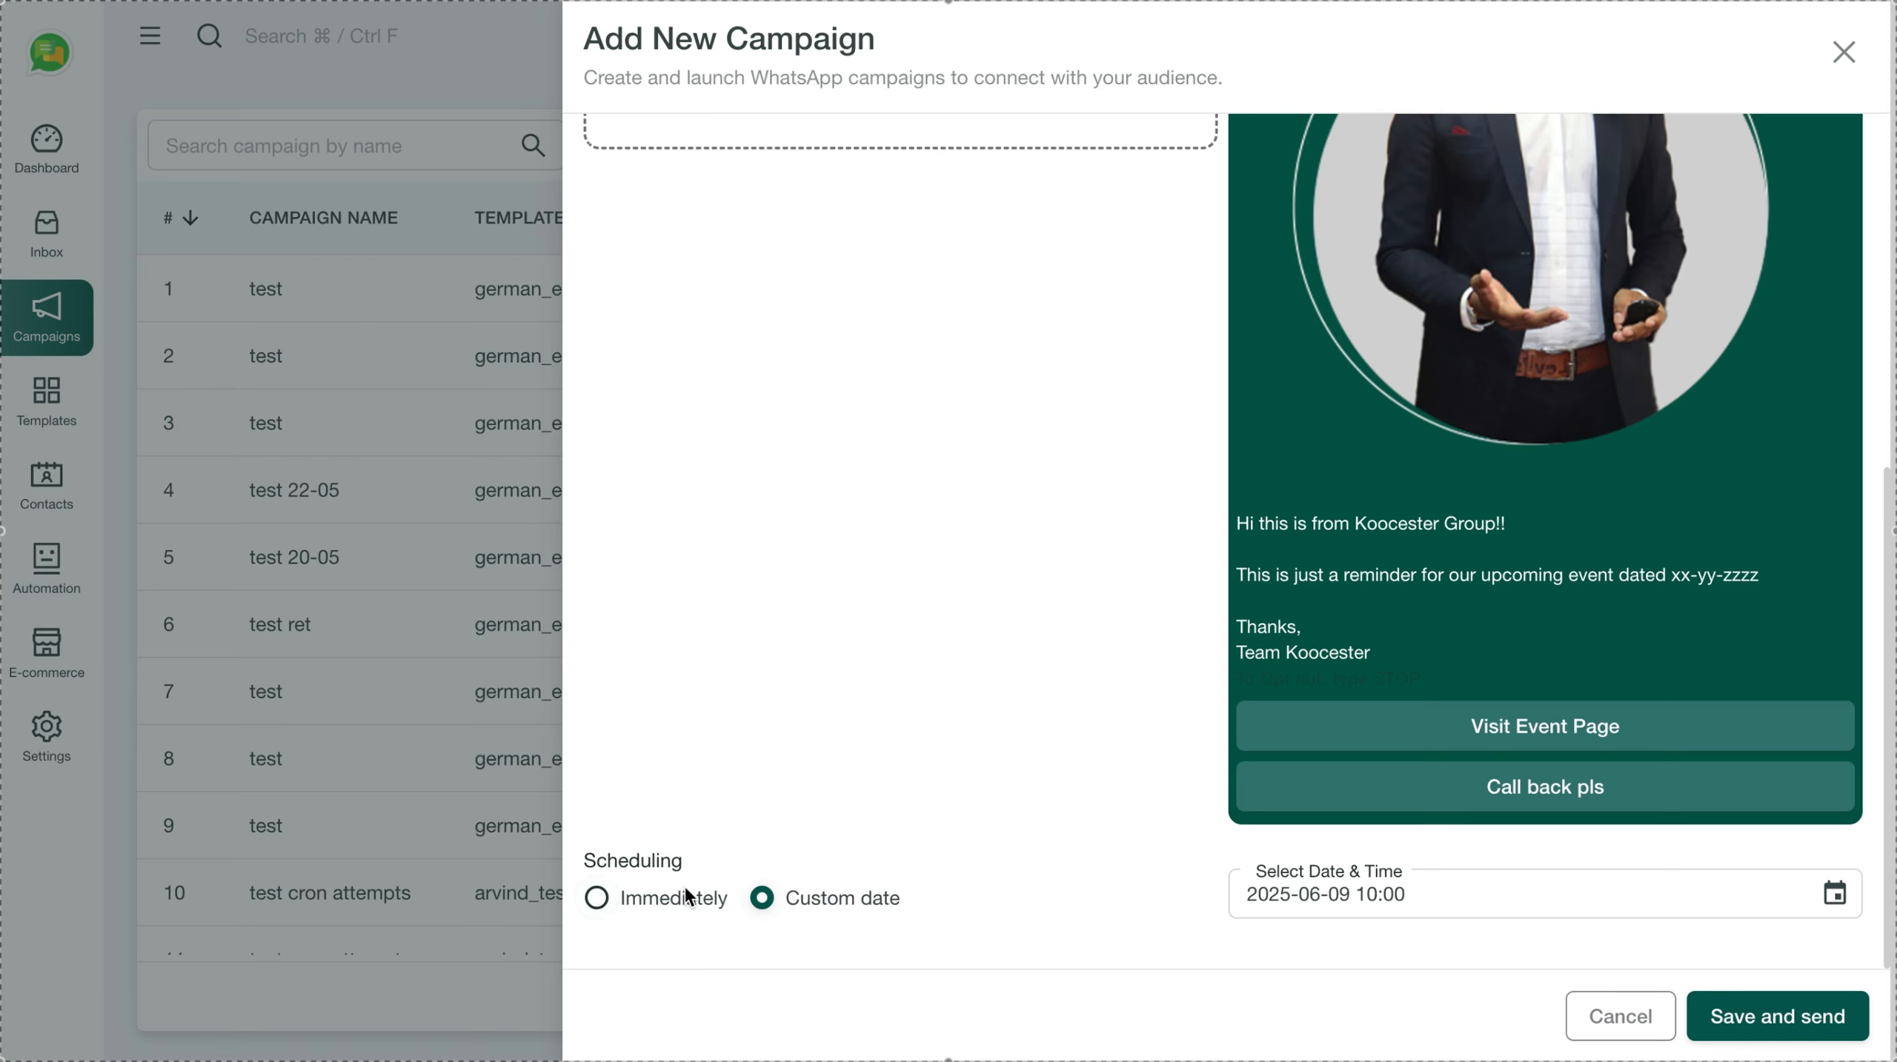
left_click(645, 899)
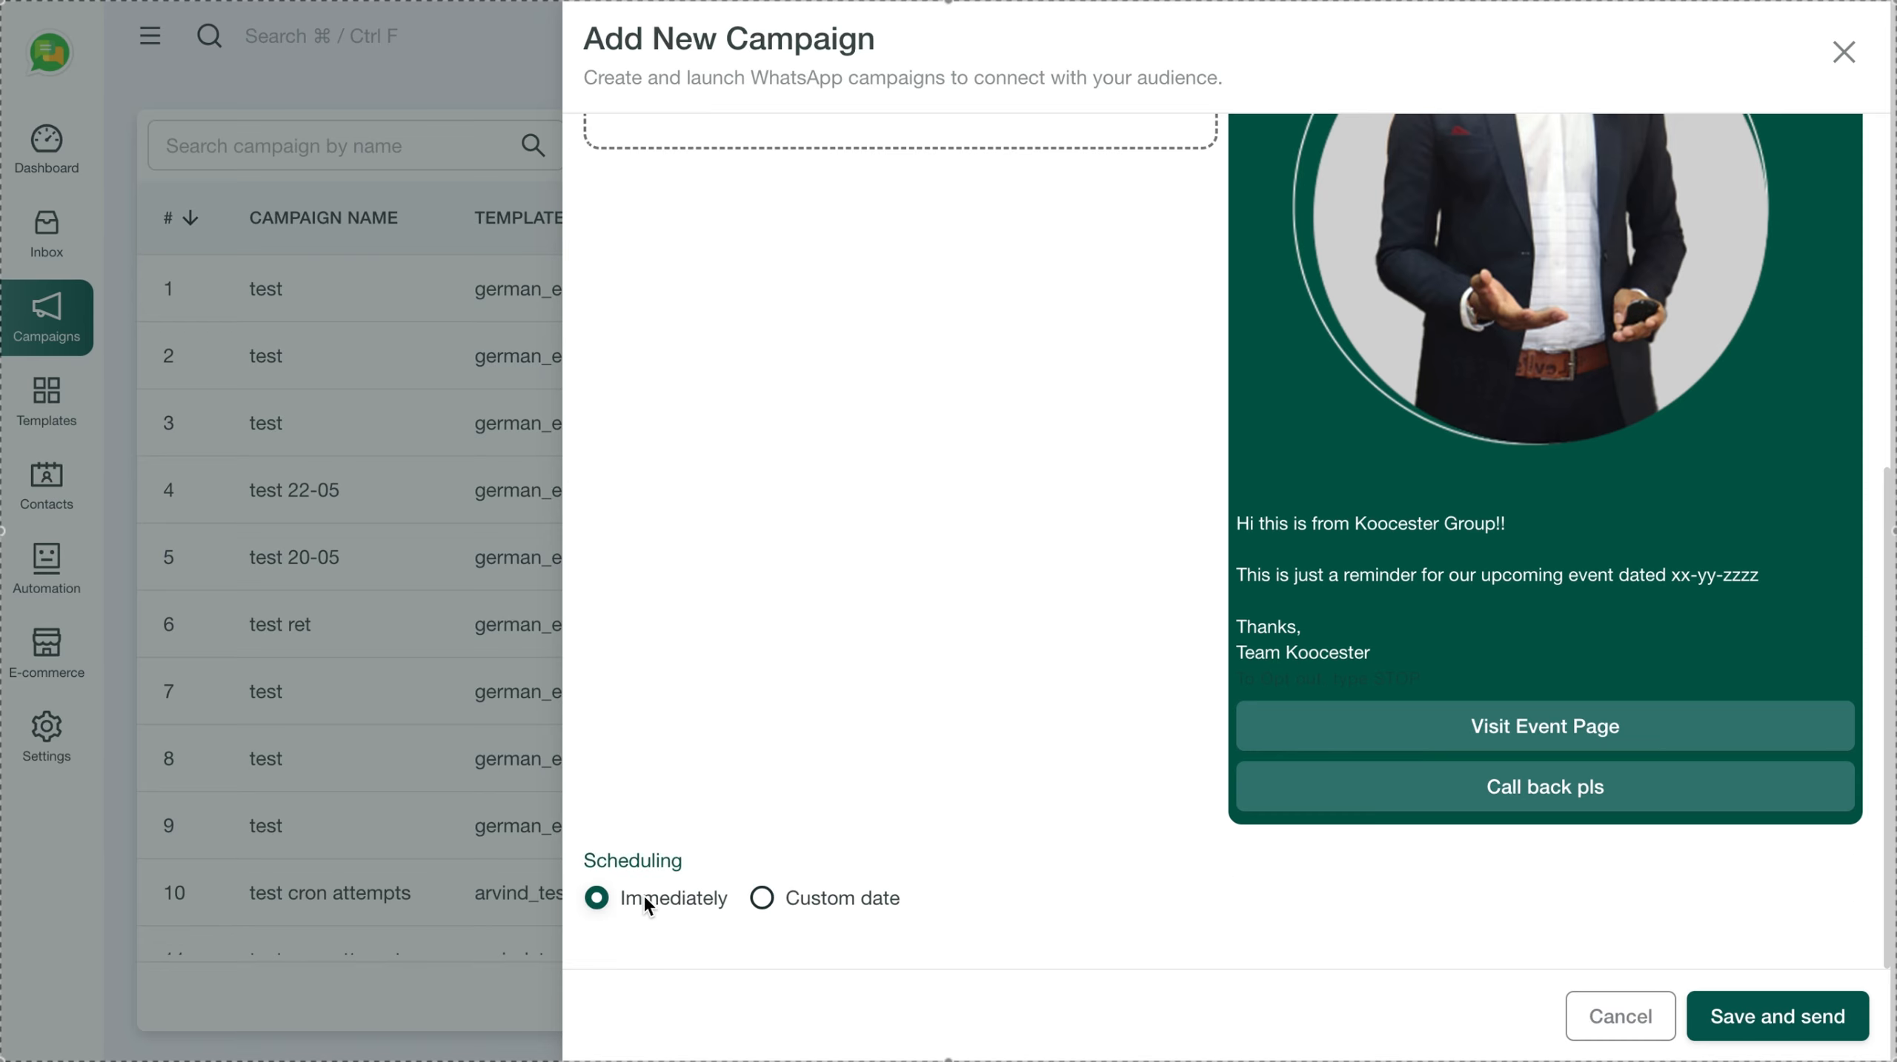
left_click(1819, 1025)
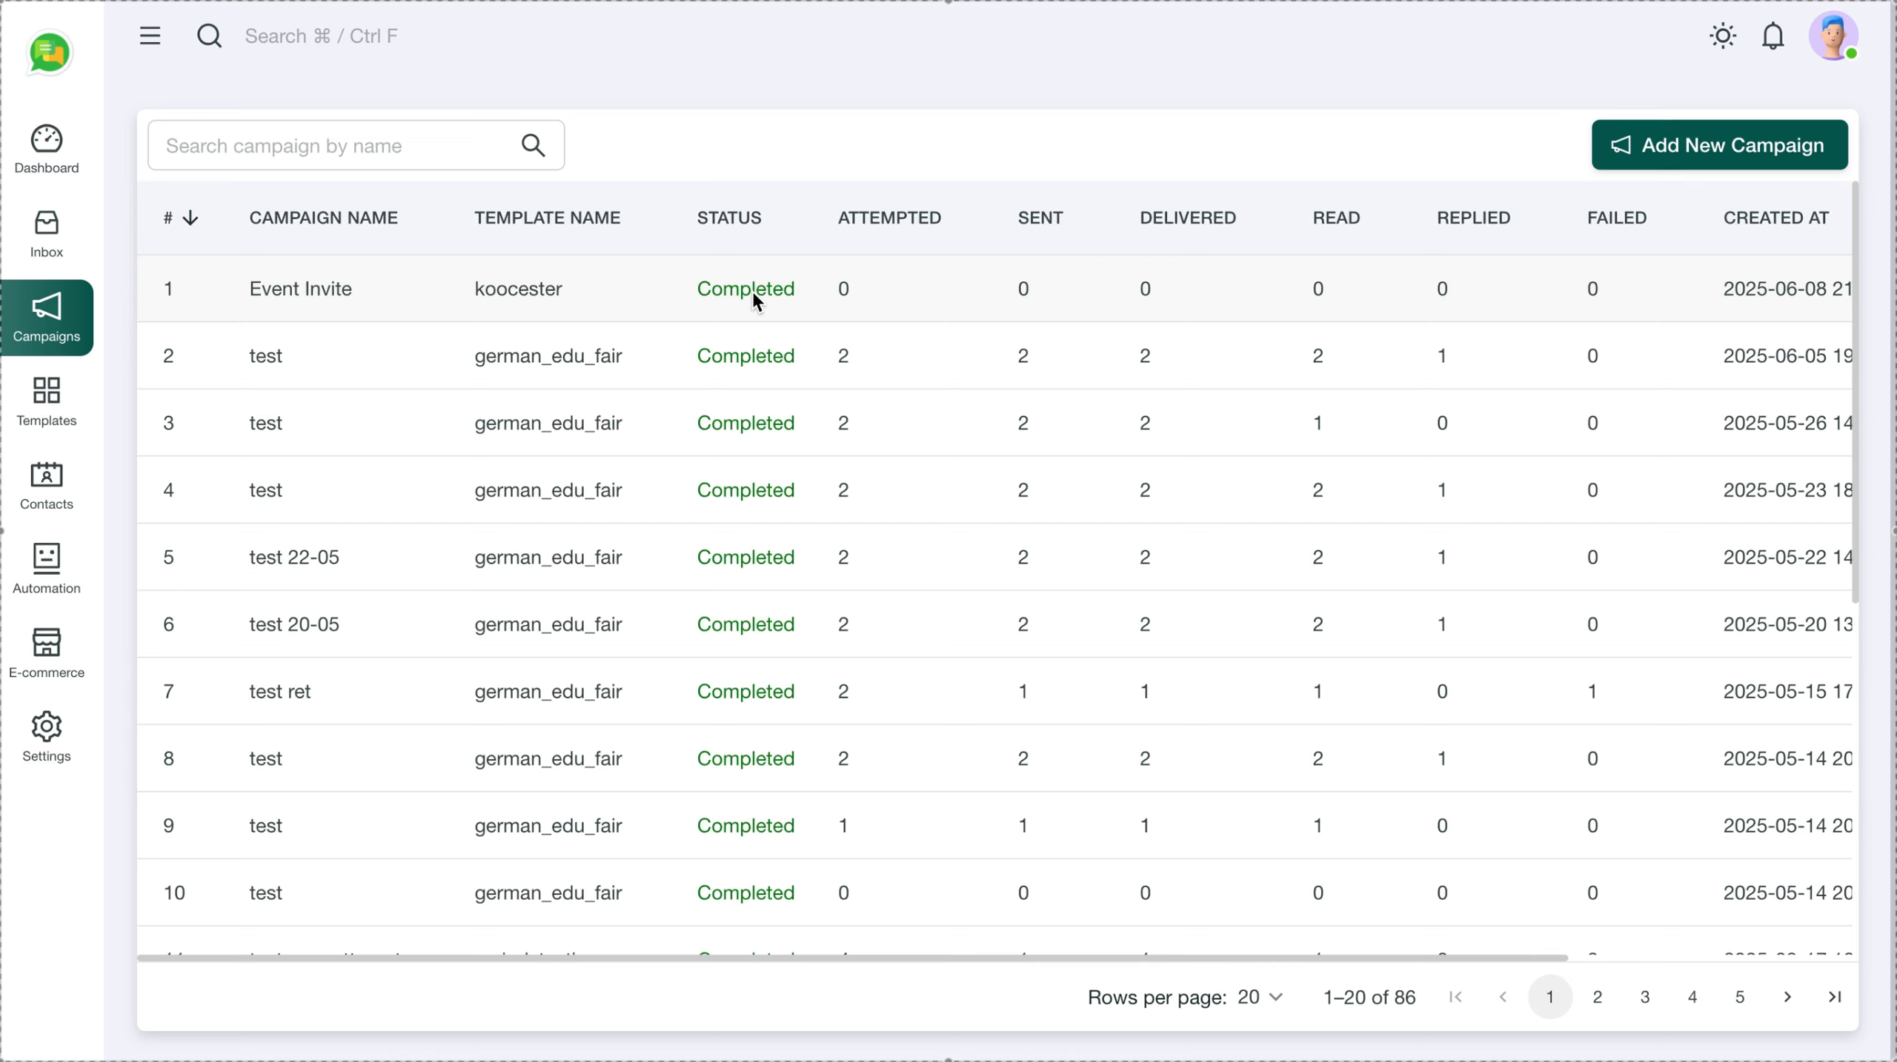
Open the Automation area's Inbox Settings from the sidebar
left_click(65, 566)
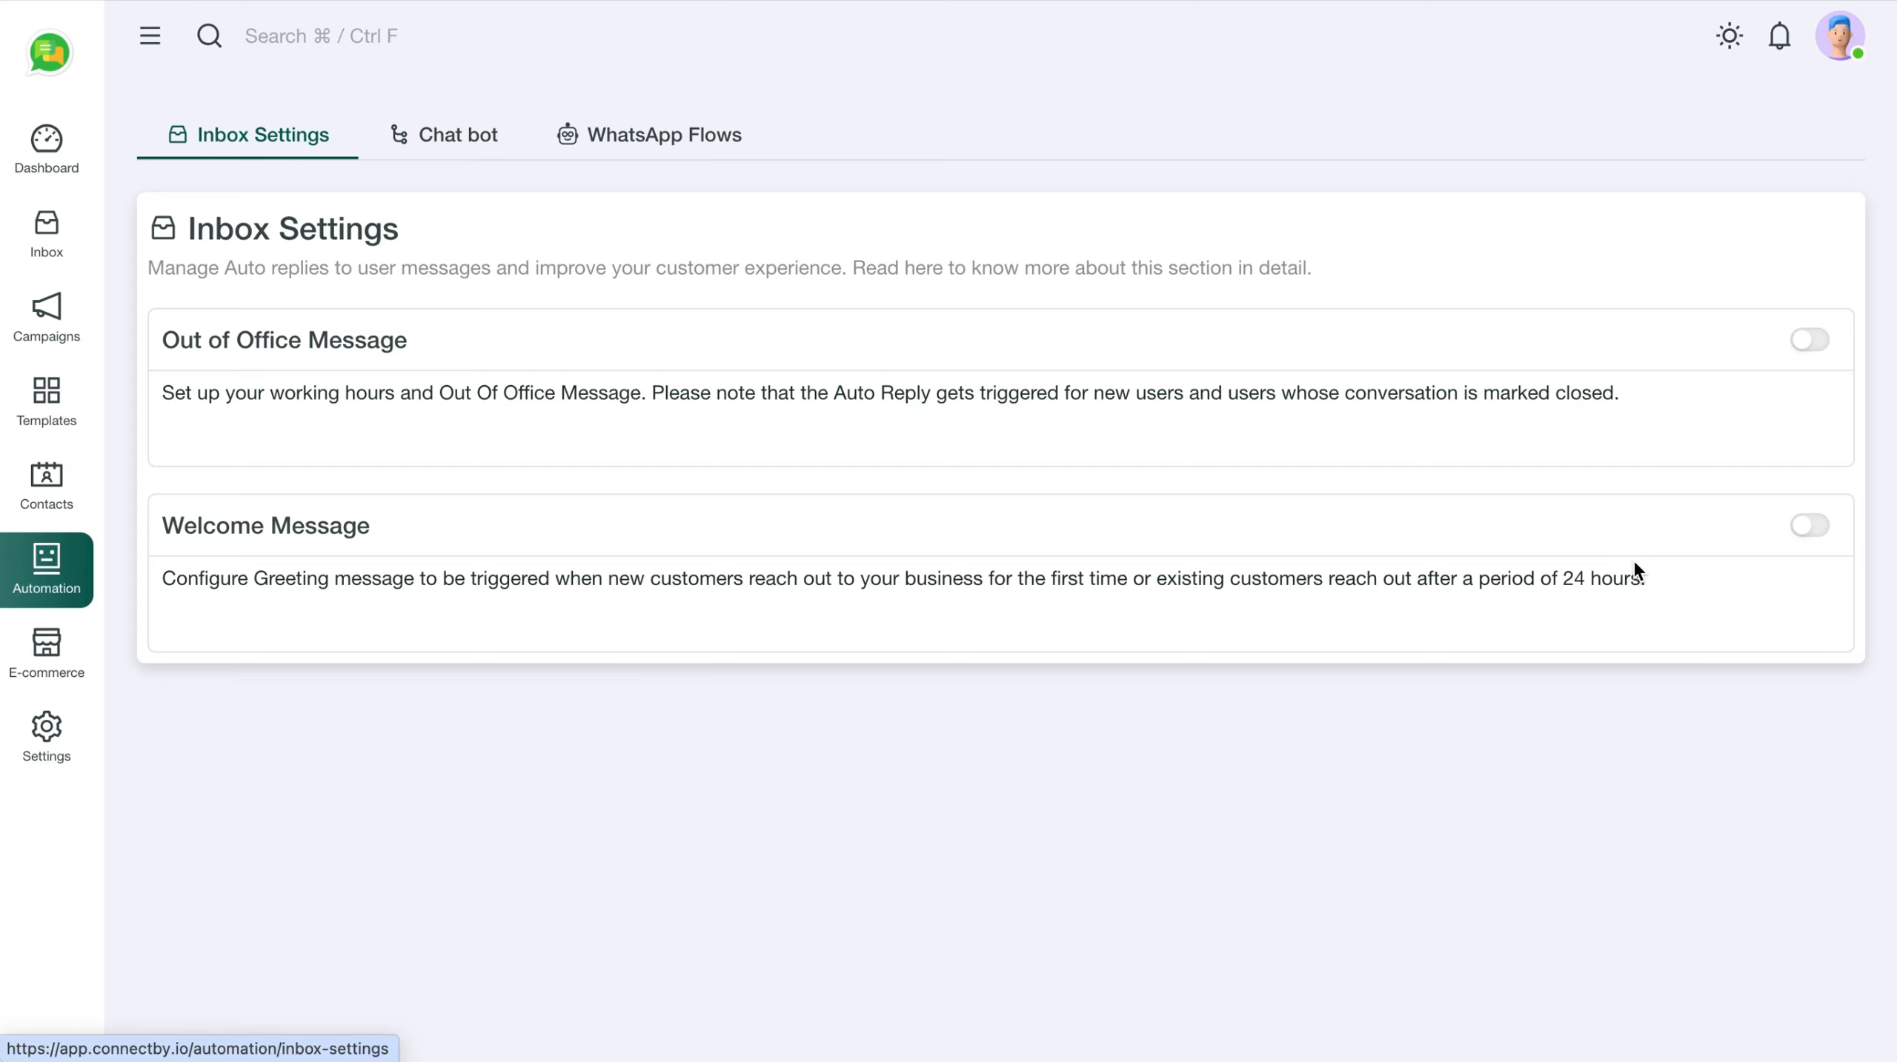
Enable the Welcome Message auto-reply with its default 'Welcome to Connectby.io.' text
left_click(1814, 526)
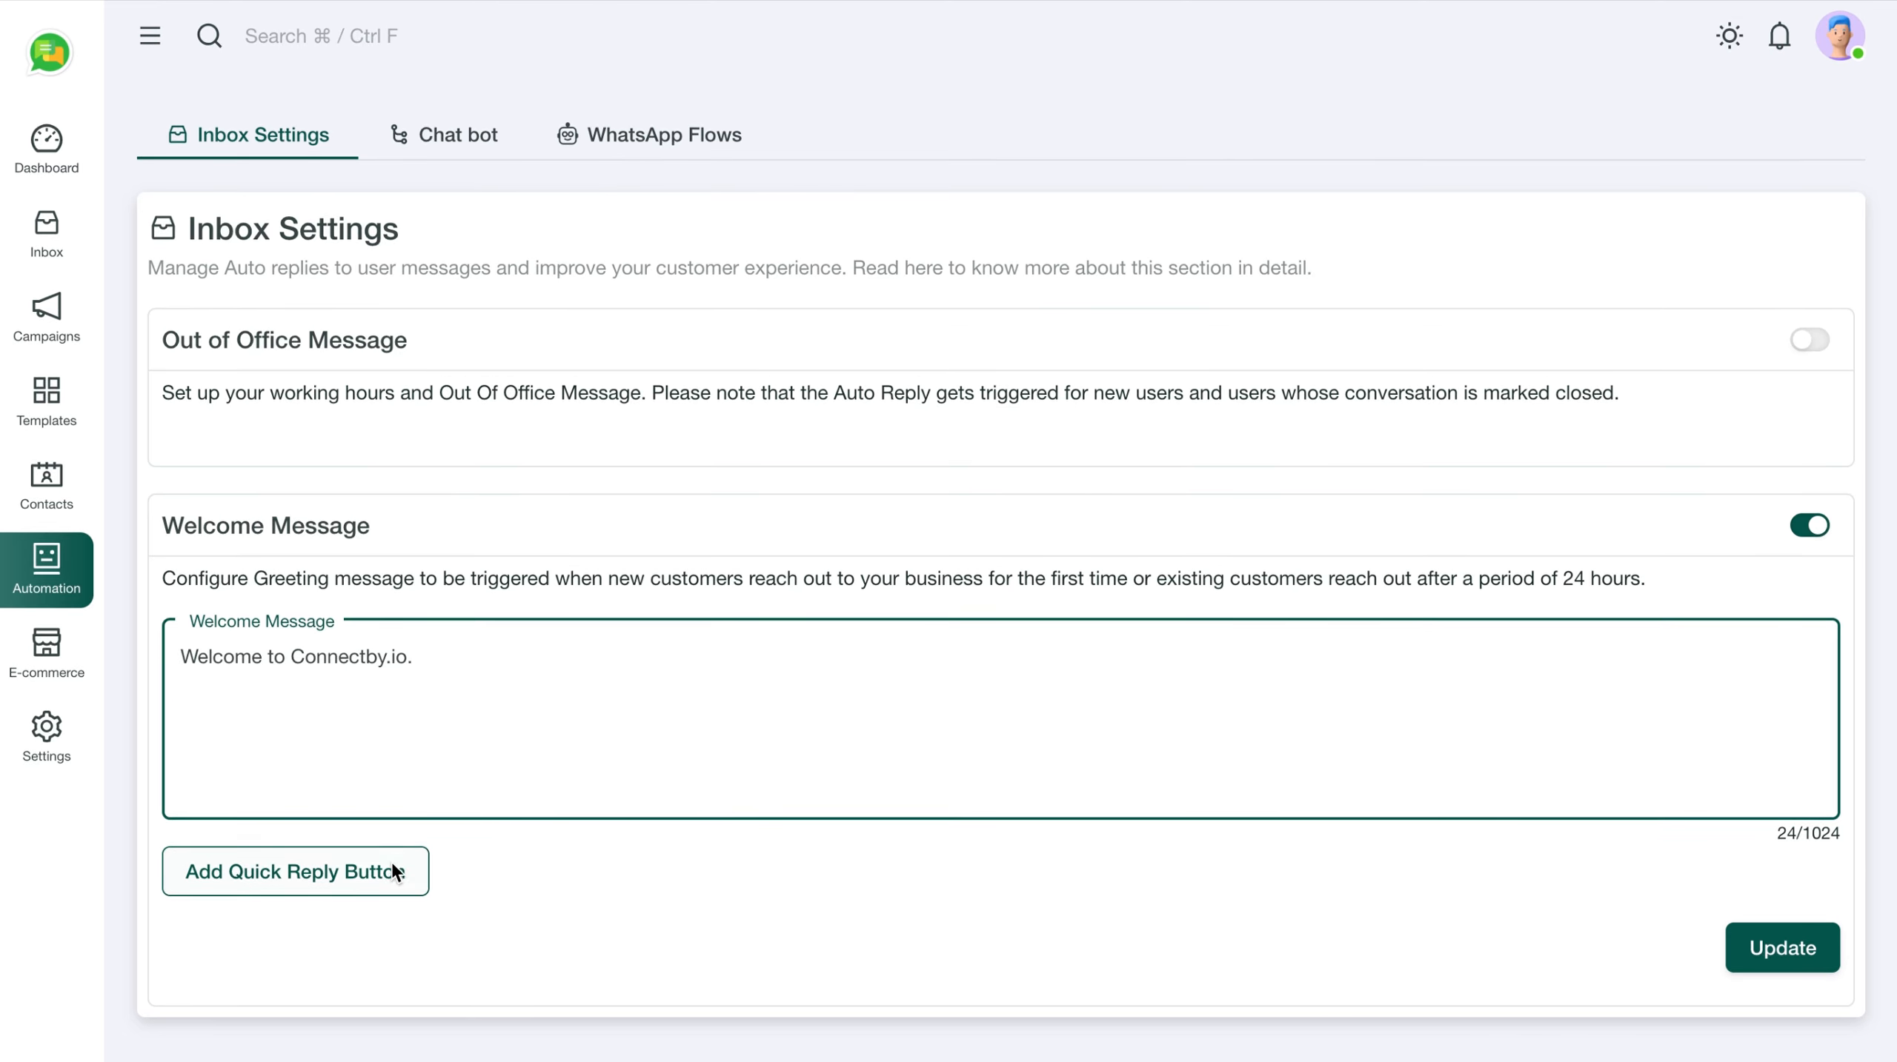
Add a first quick-reply button named 'Schedule a demo' to the welcome message
left_click(356, 875)
scroll(523, 823, "down", 2)
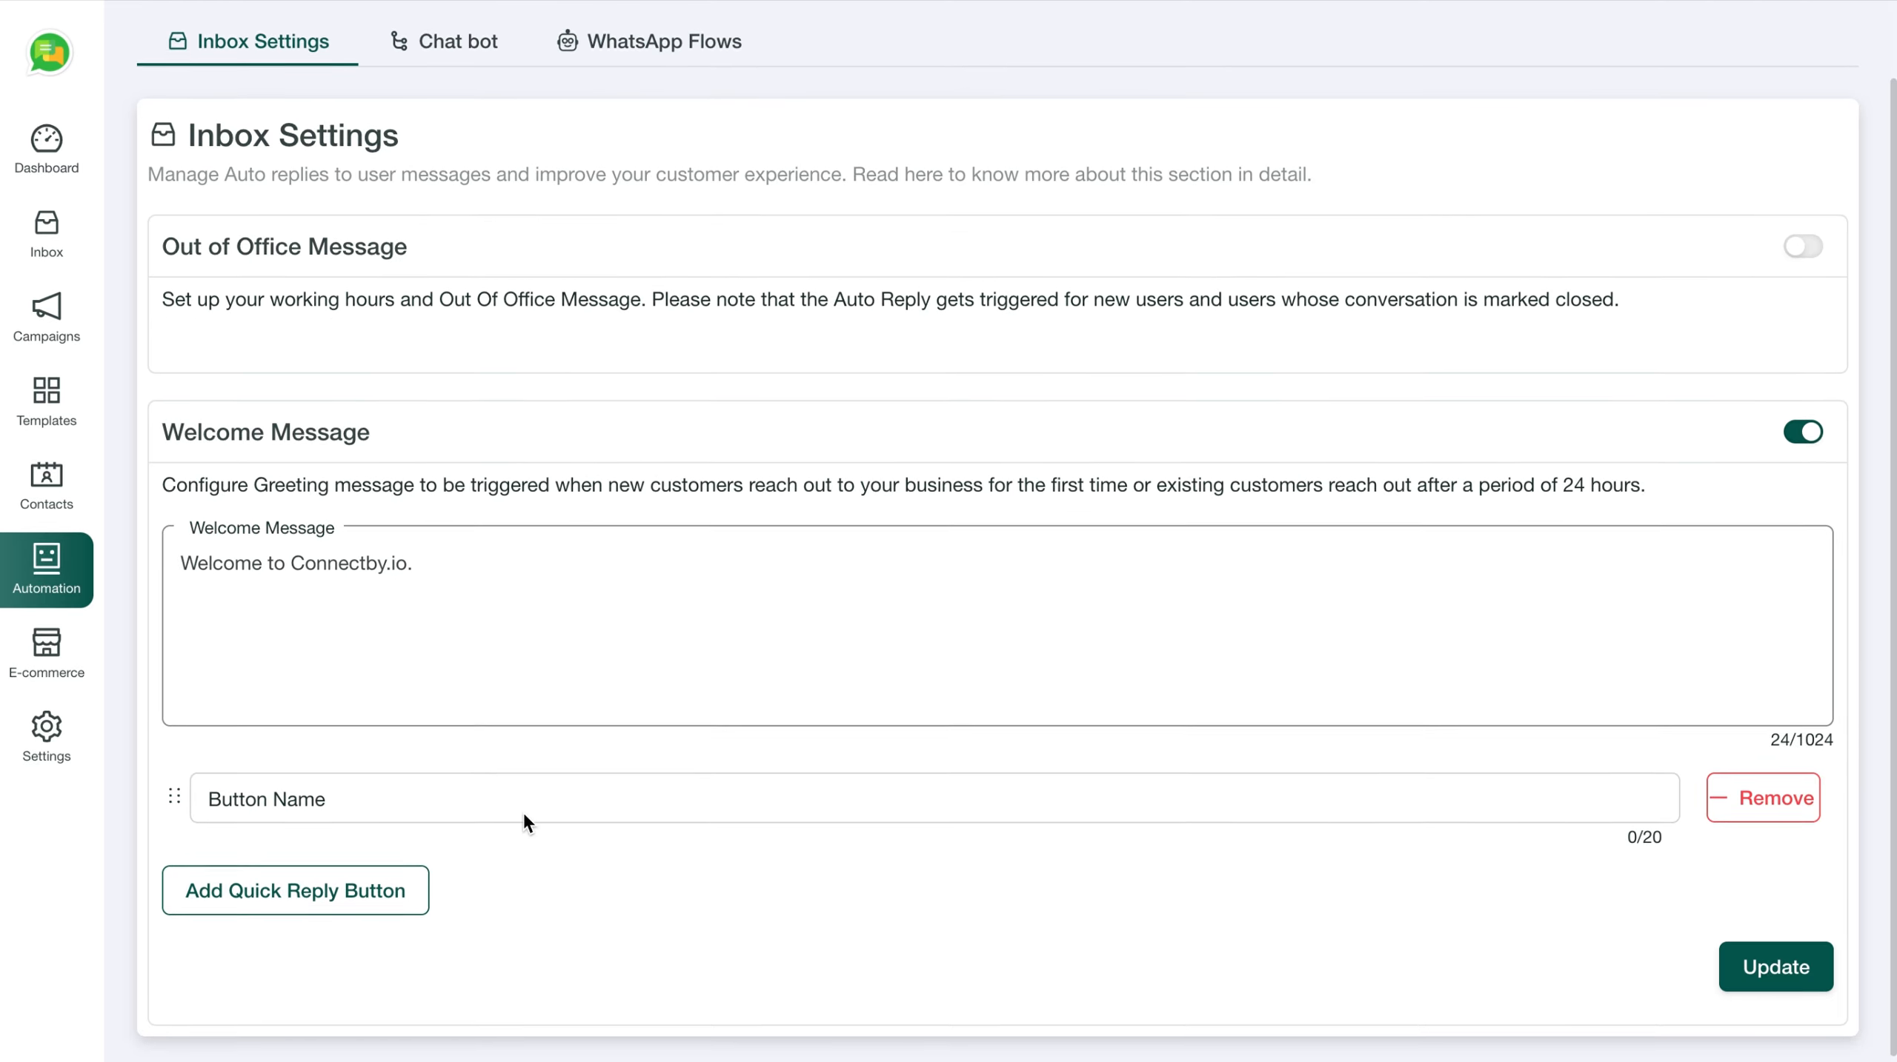
left_click(439, 795)
type("De")
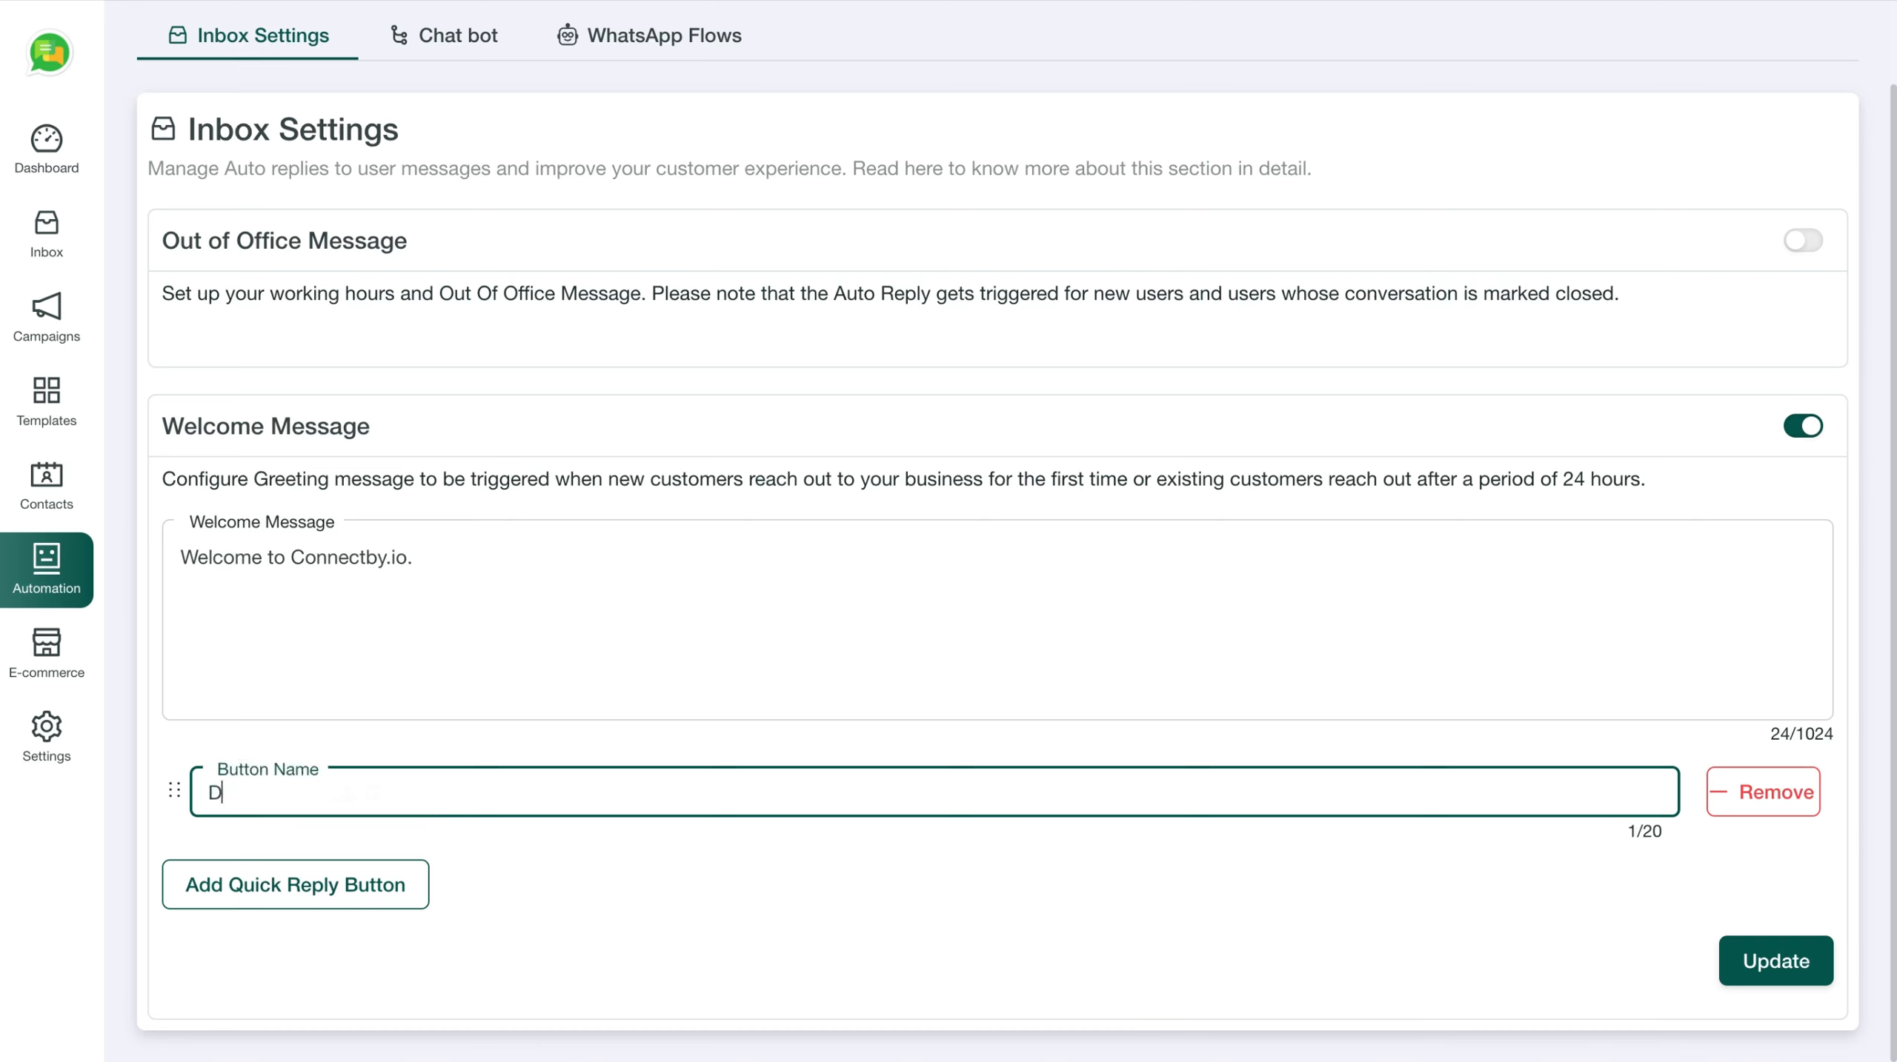
key("BackSpace")
key("BackSpace")
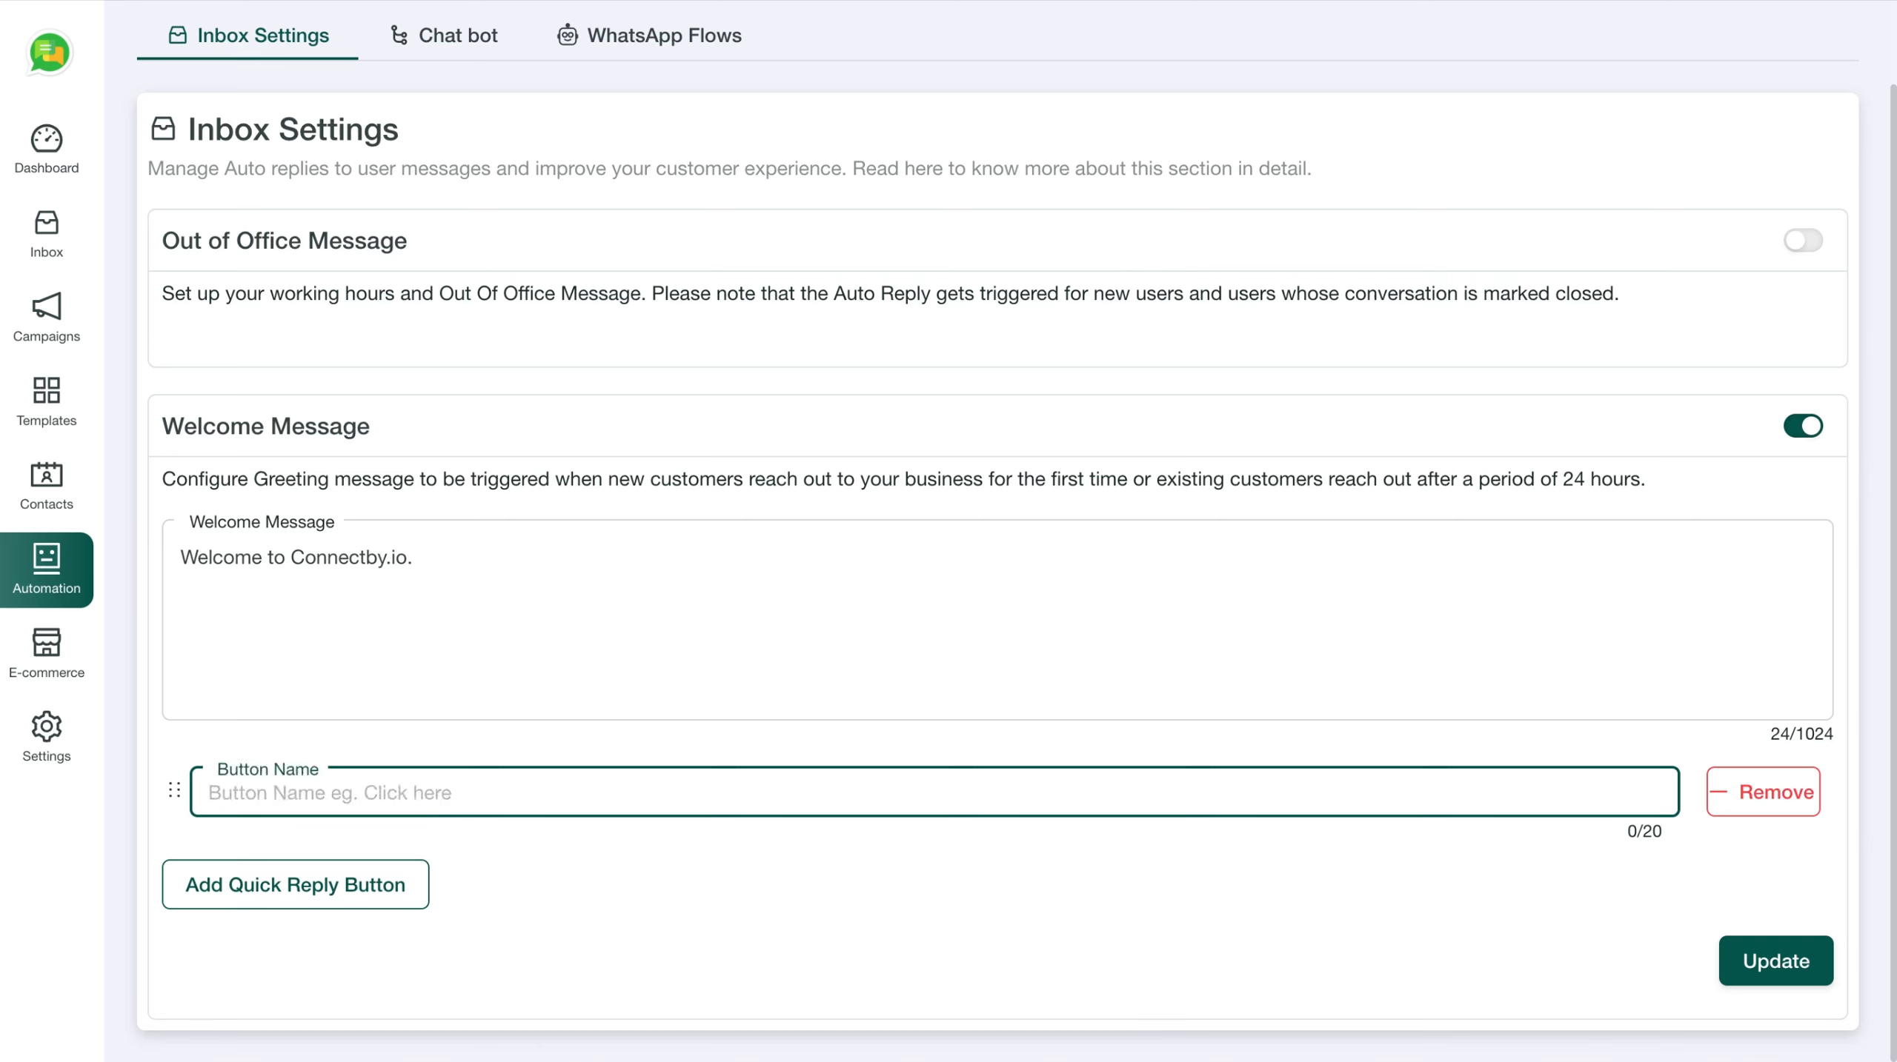
type("Schedule ")
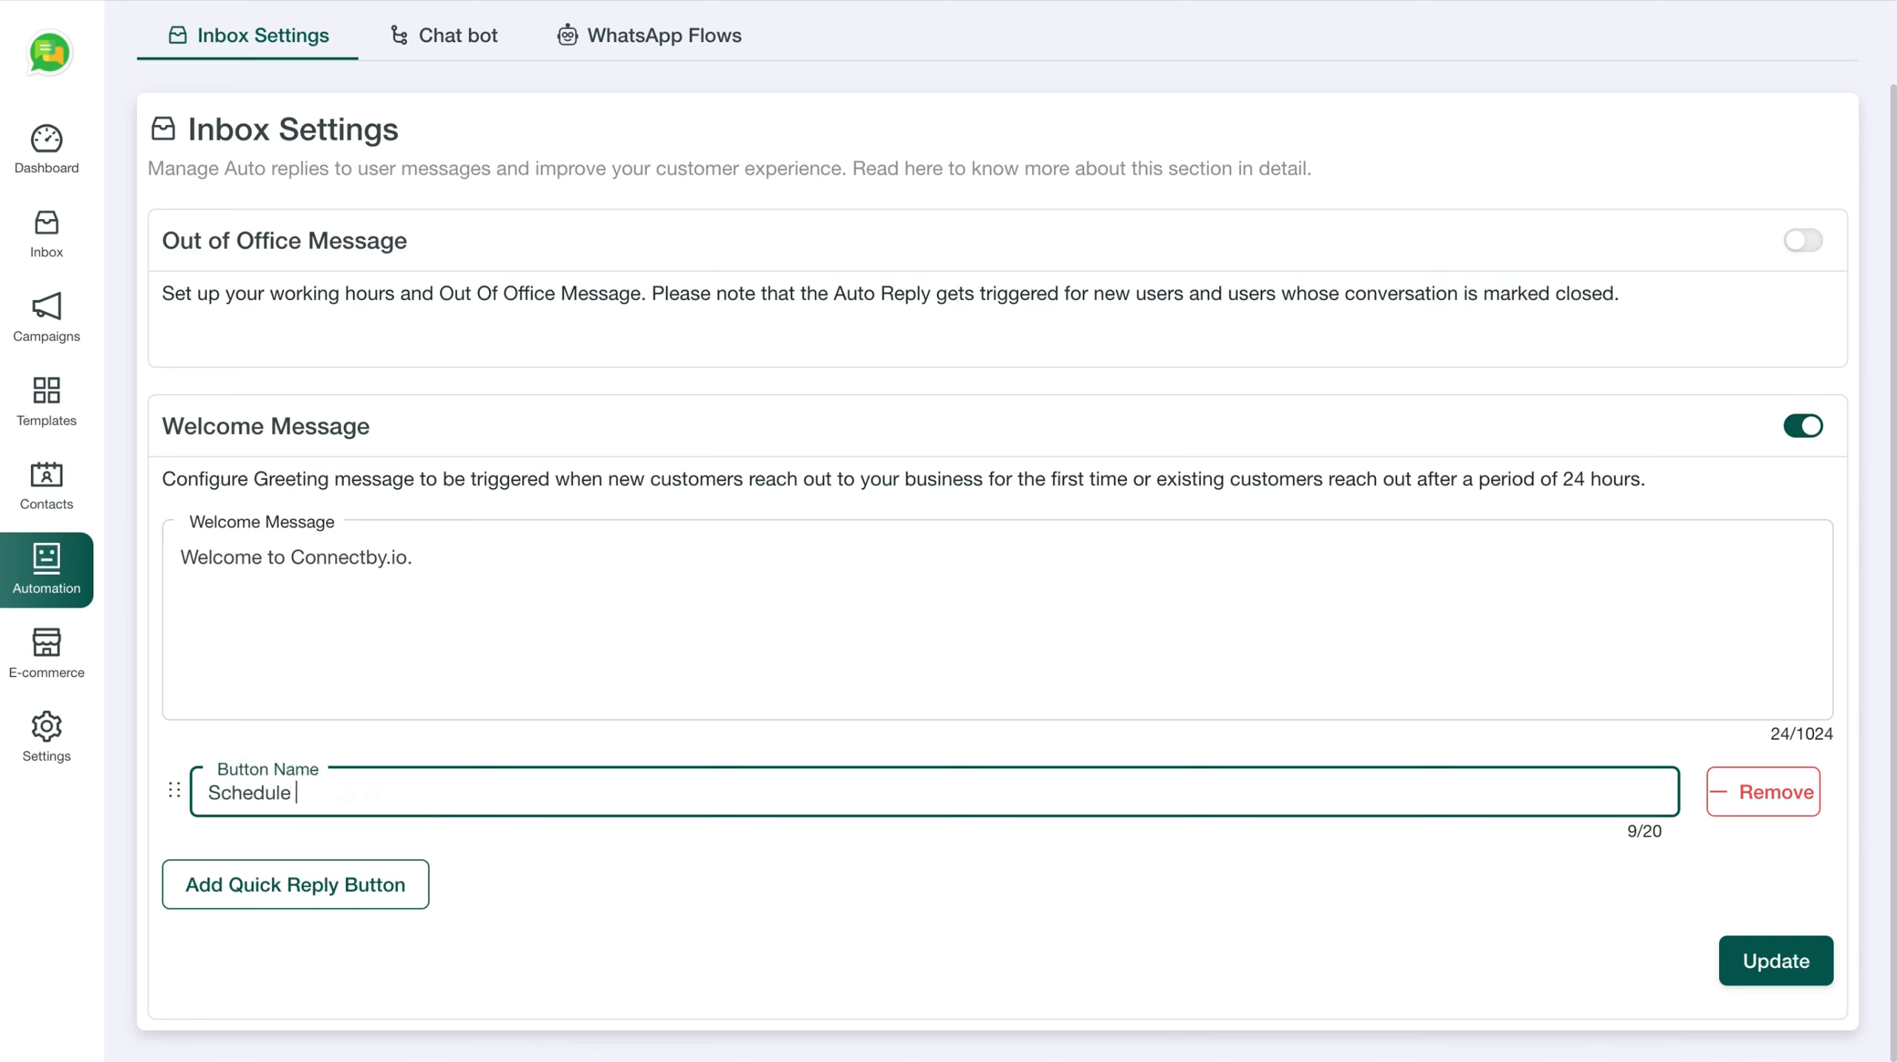
type("a demo")
Add two more quick-reply buttons: 'Request call back' and 'Office Visit'
left_click(376, 884)
left_click(343, 887)
type("Re")
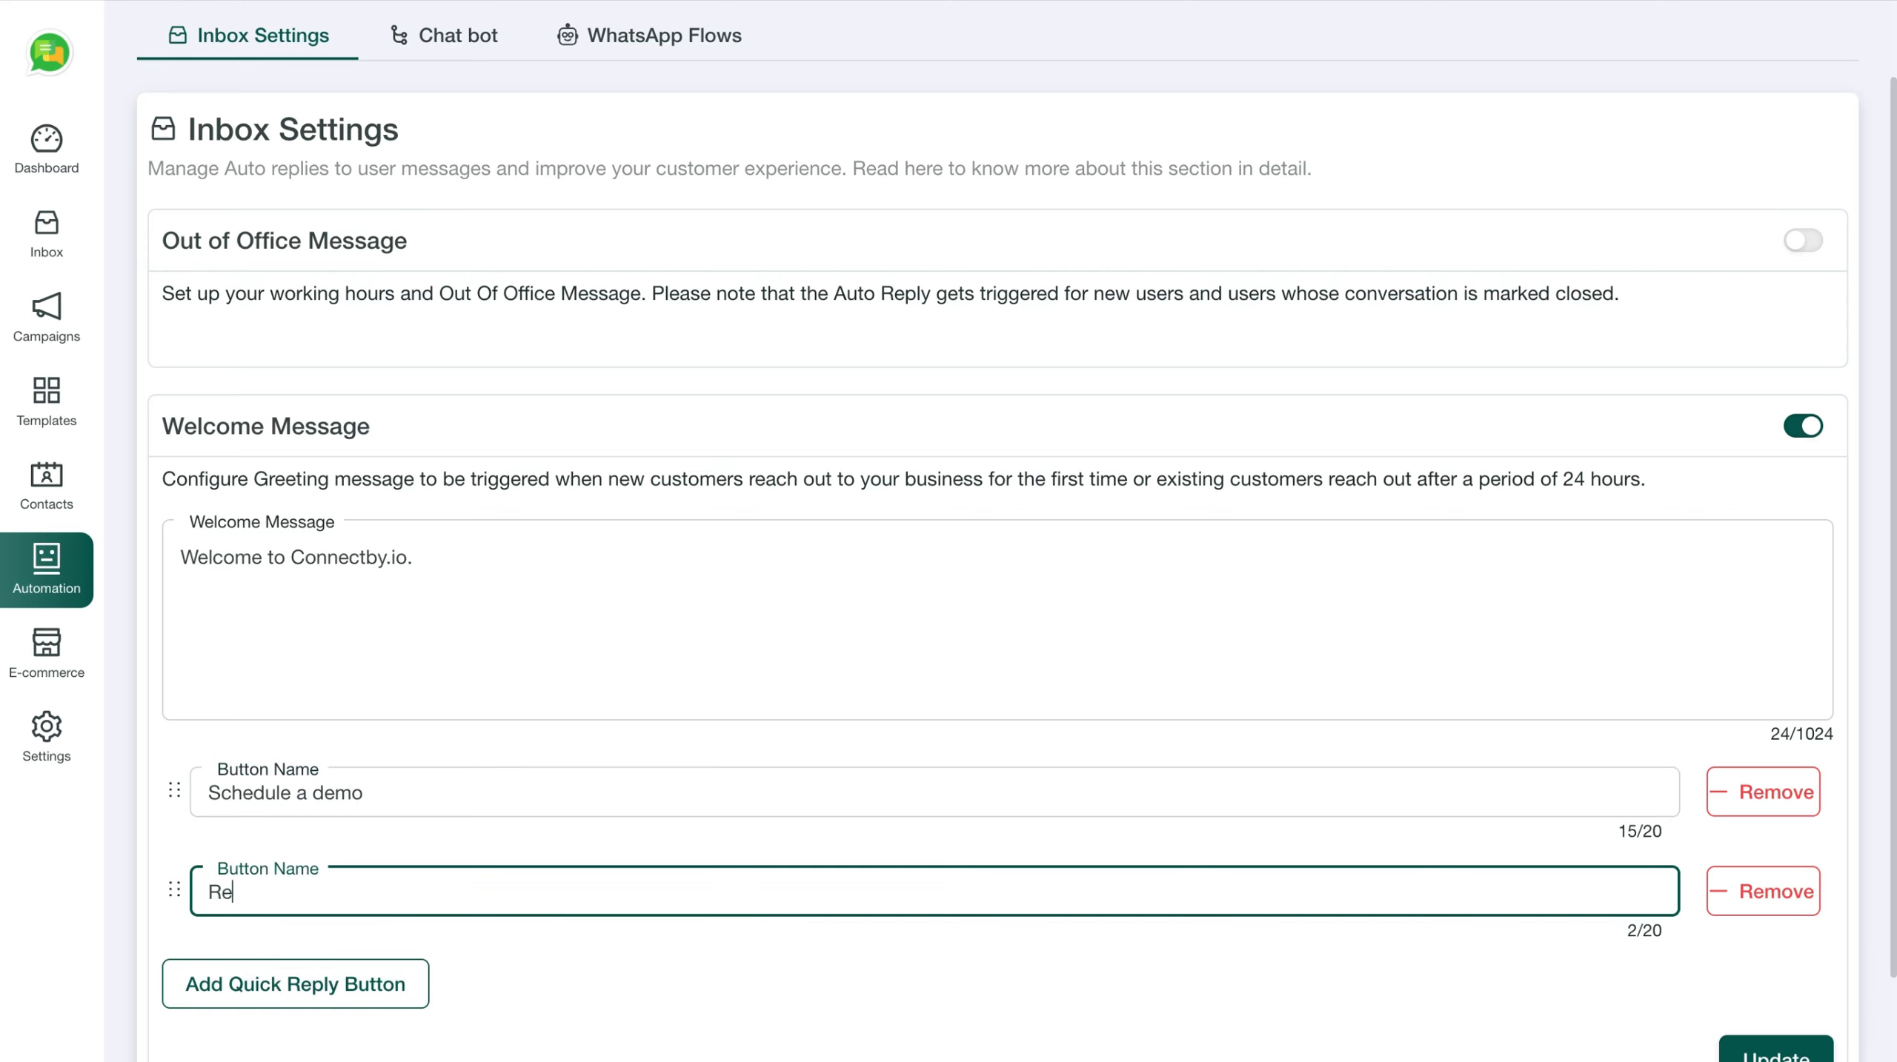
type("quest call back")
scroll(566, 895, "down", 1)
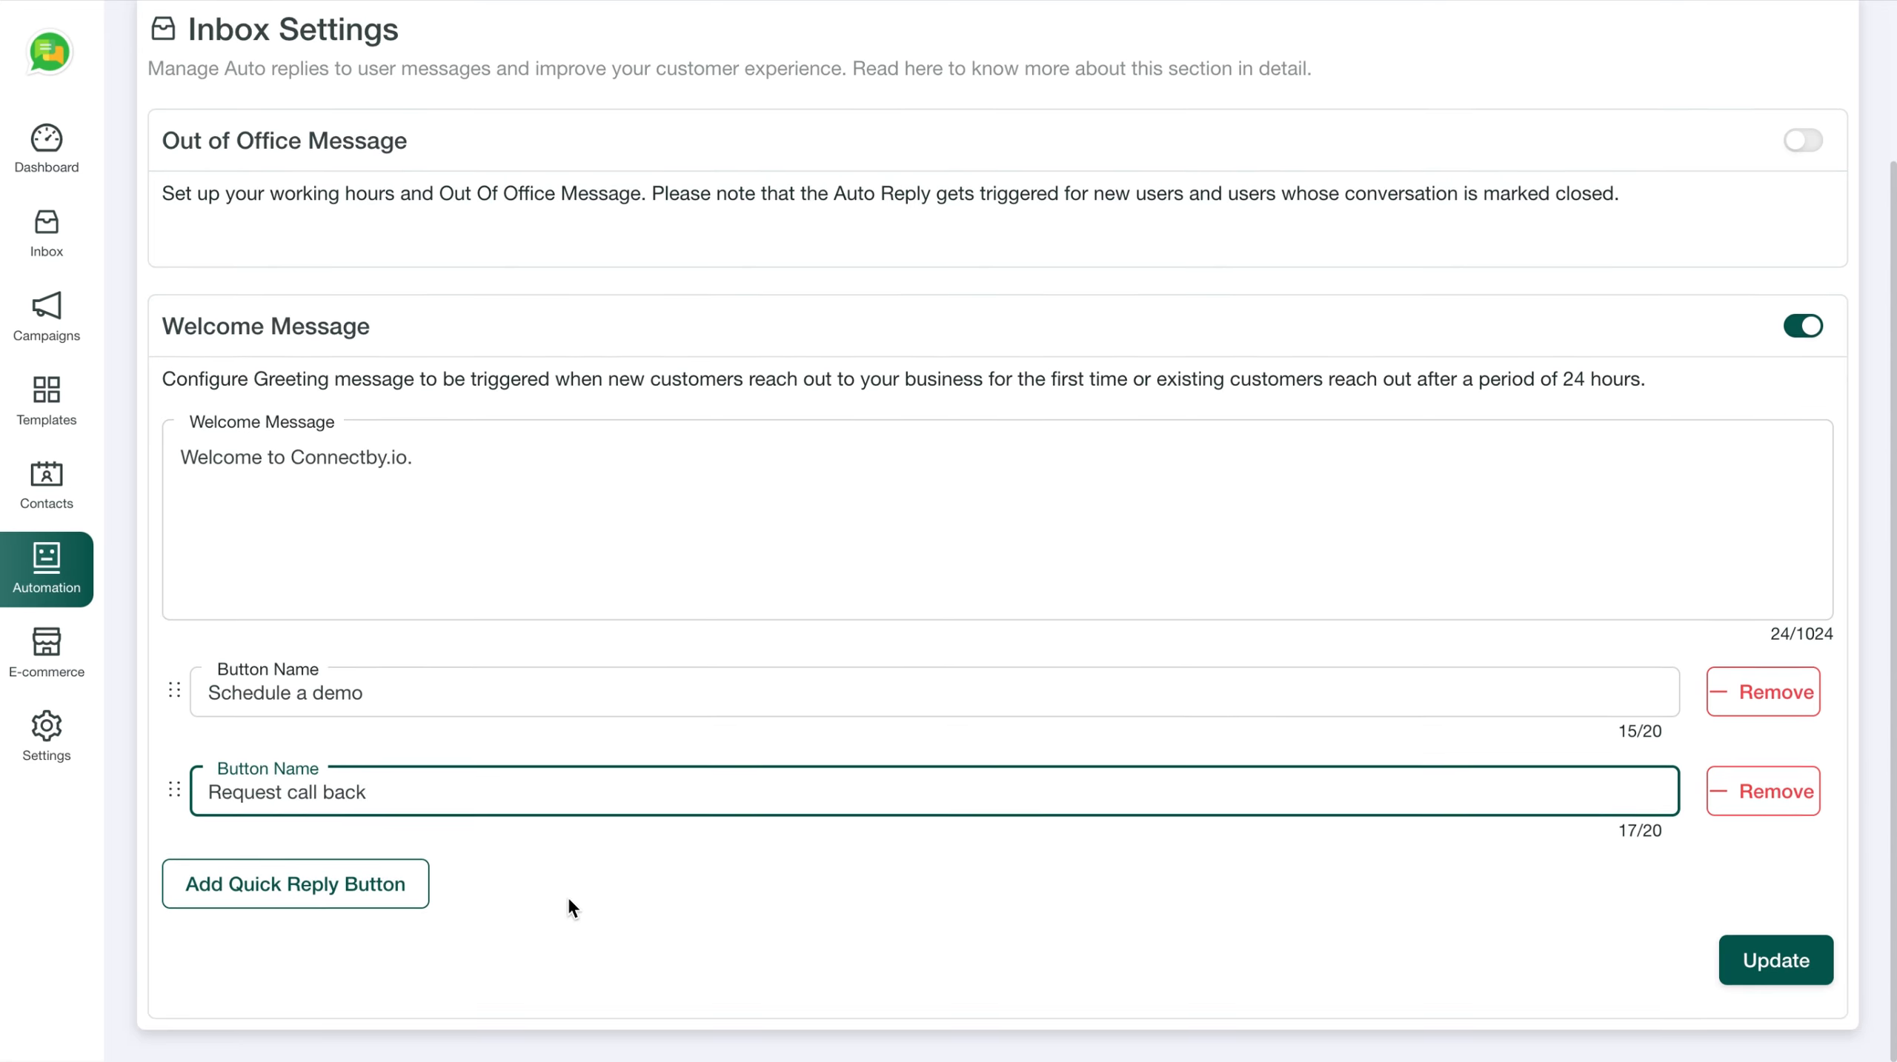
left_click(317, 892)
left_click(373, 892)
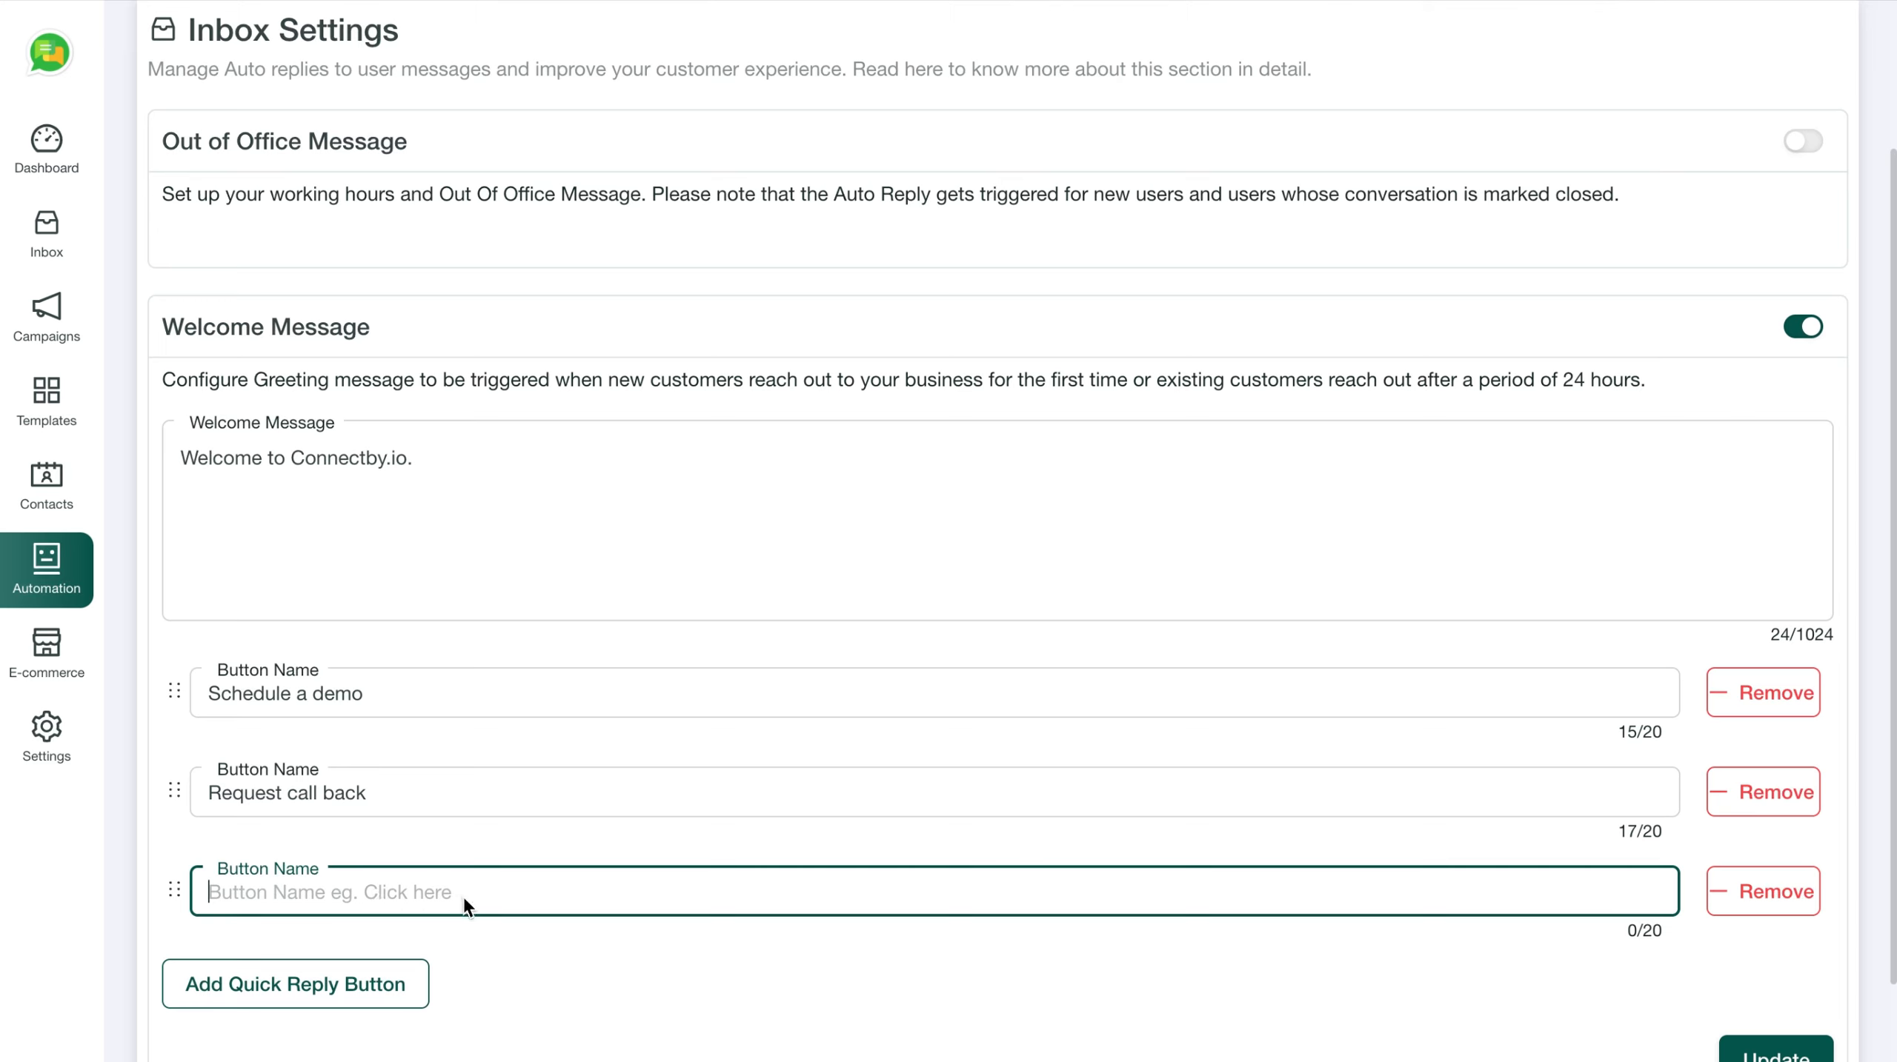
type("Offi")
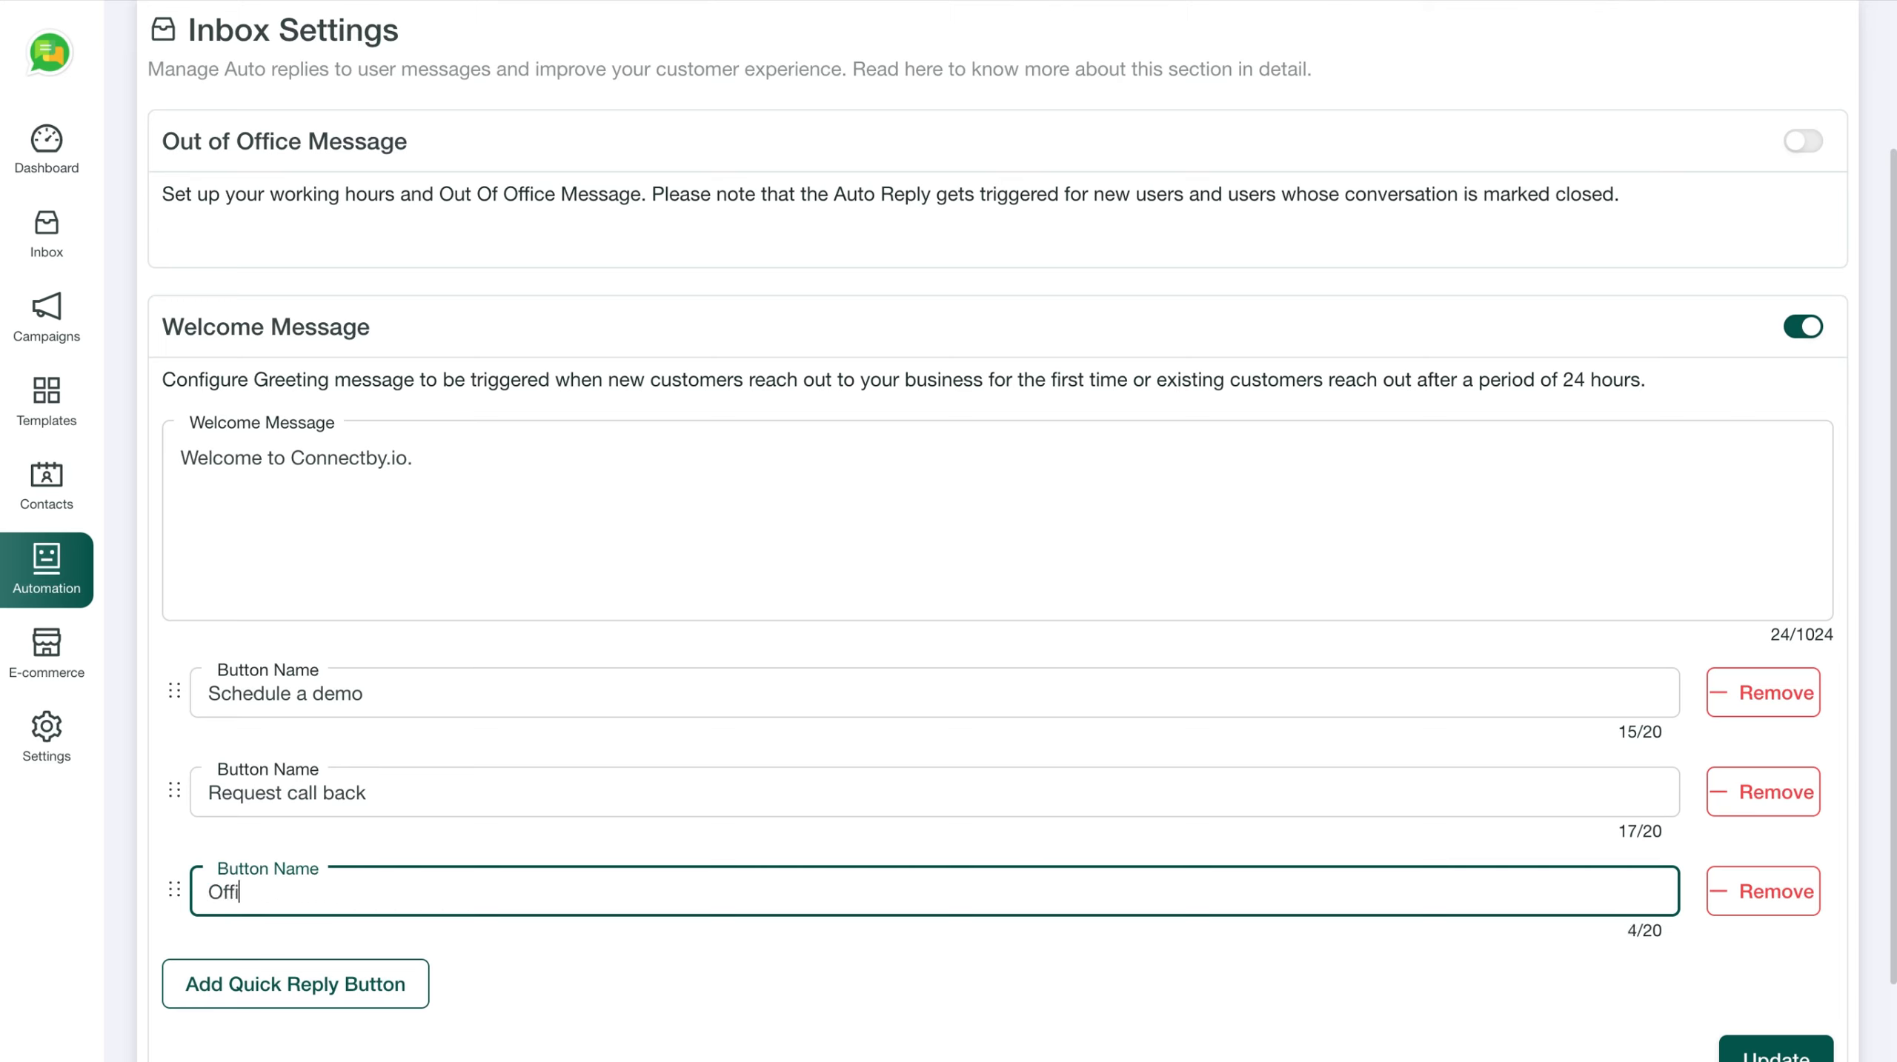
type("ce Visit")
left_click(812, 848)
Copy the 'Schedule a demo' text and save the welcome message with Update
scroll(810, 845, "down", 2)
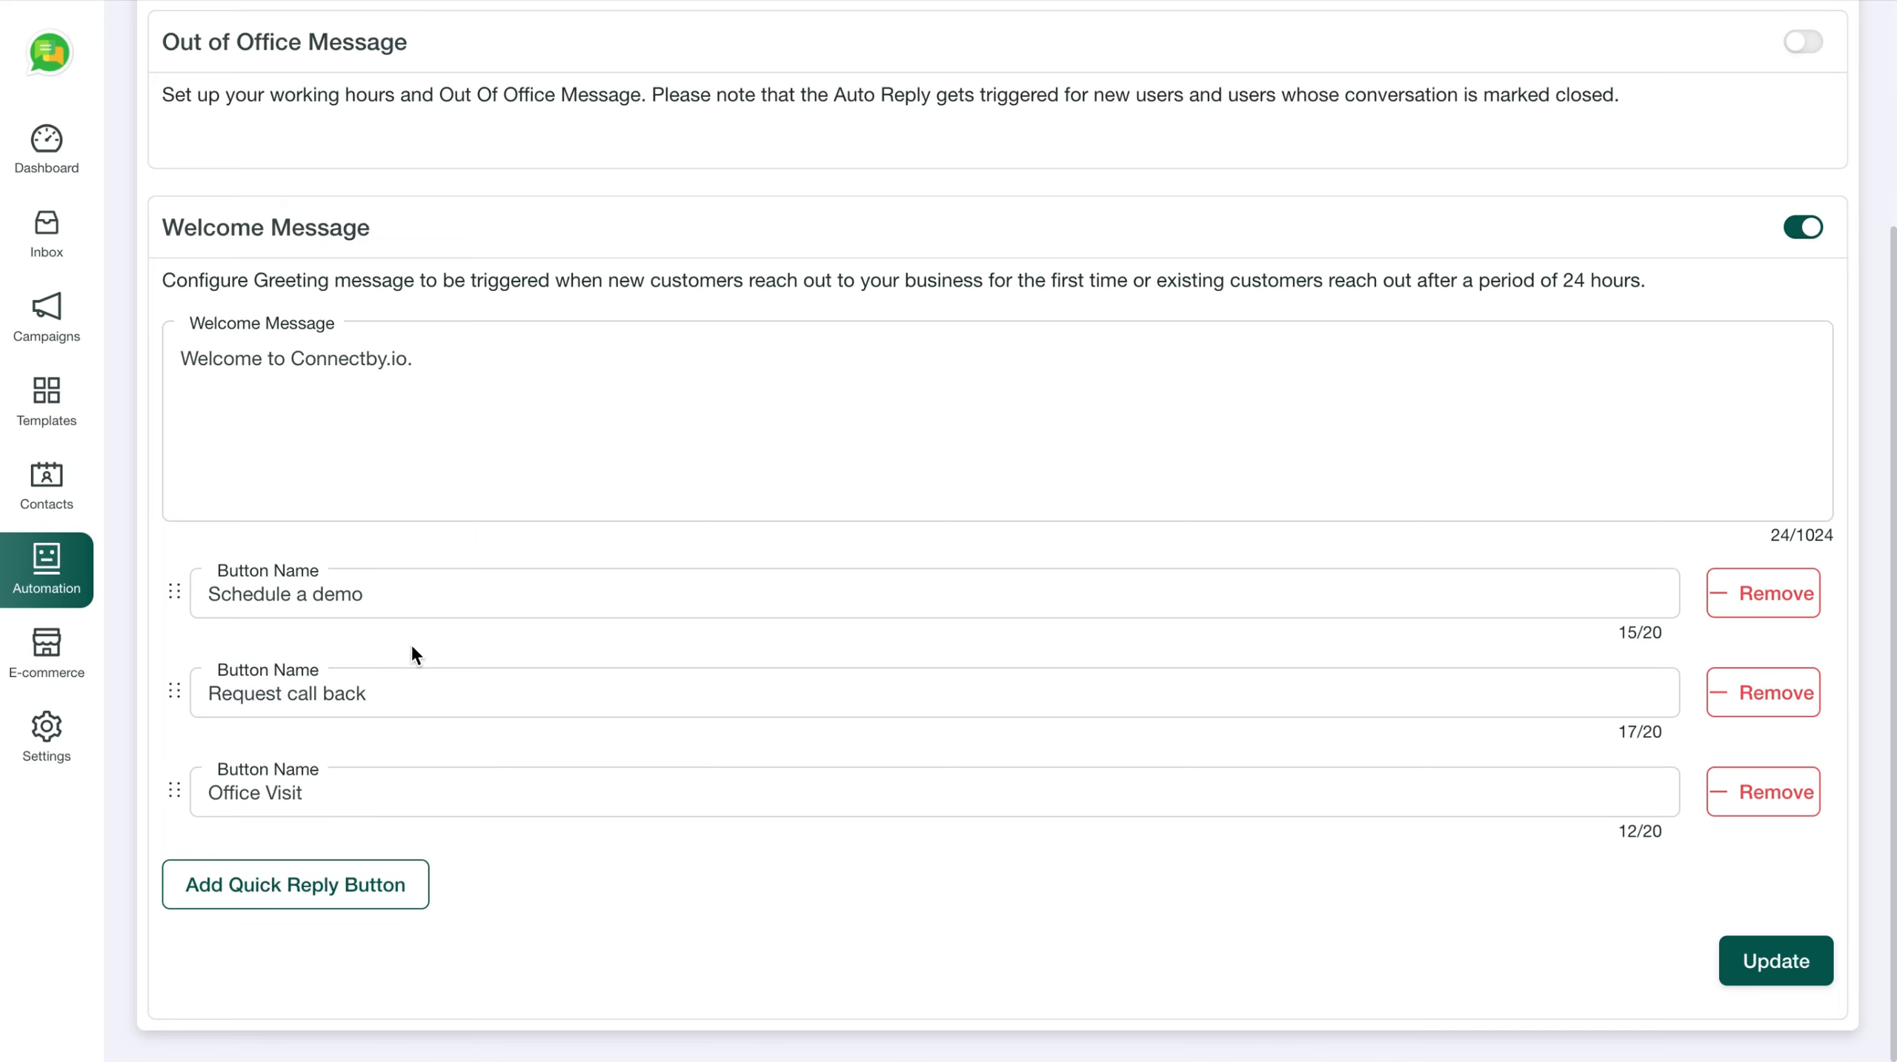
left_click(390, 601)
left_click_drag(390, 601, 251, 586)
key("super+a")
key("ctrl+c")
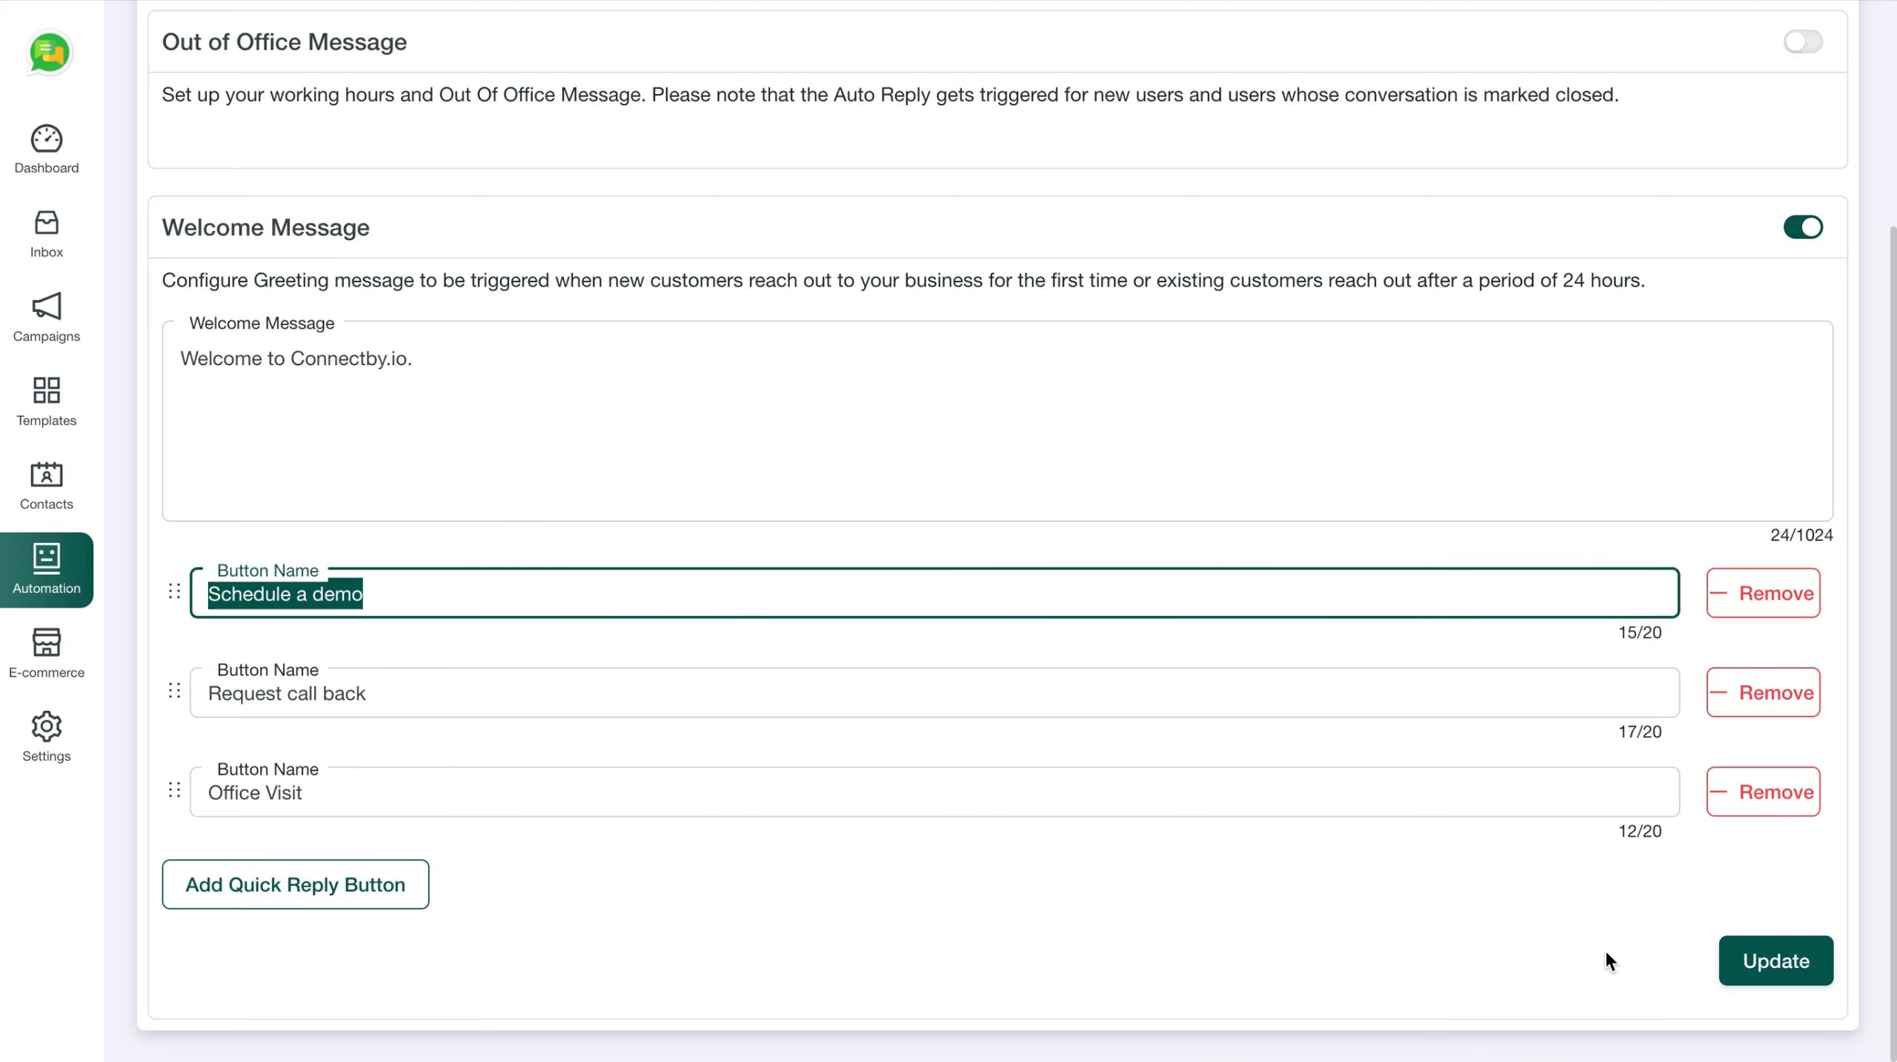
left_click(1780, 973)
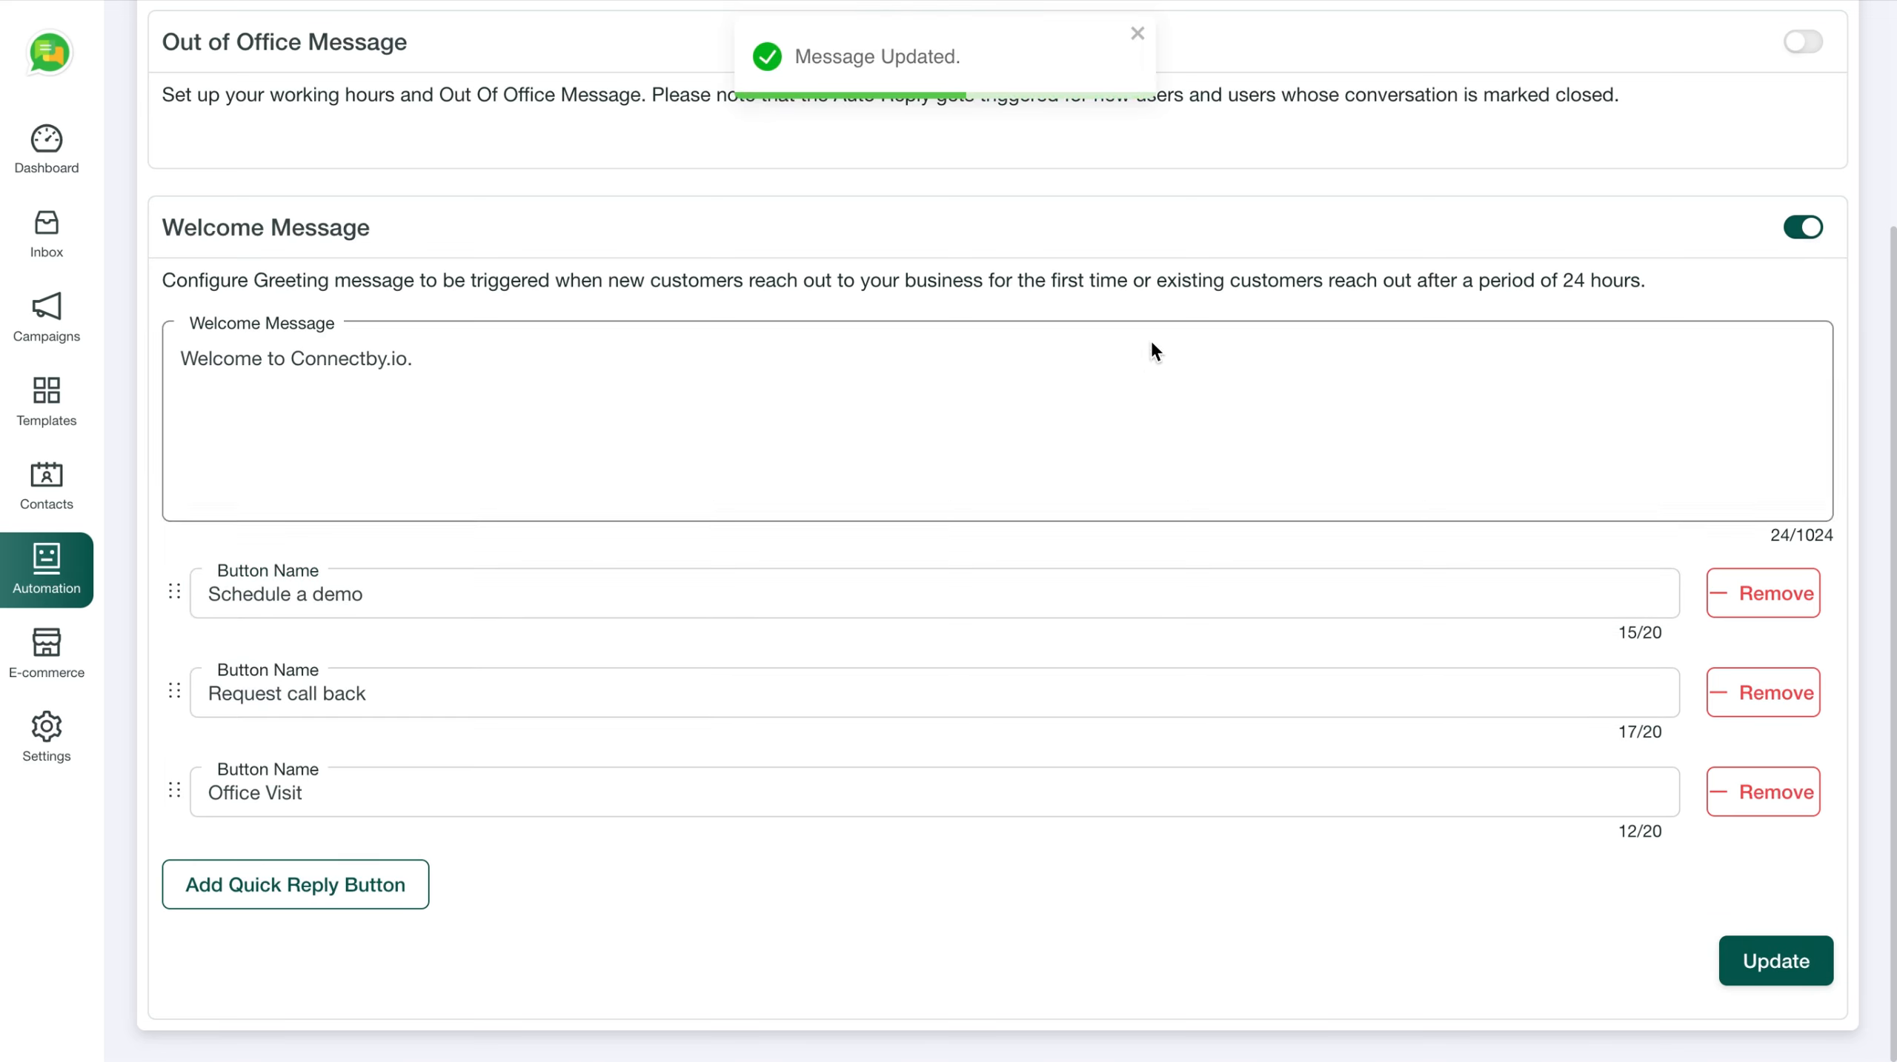
scroll(1282, 191, "up", 4)
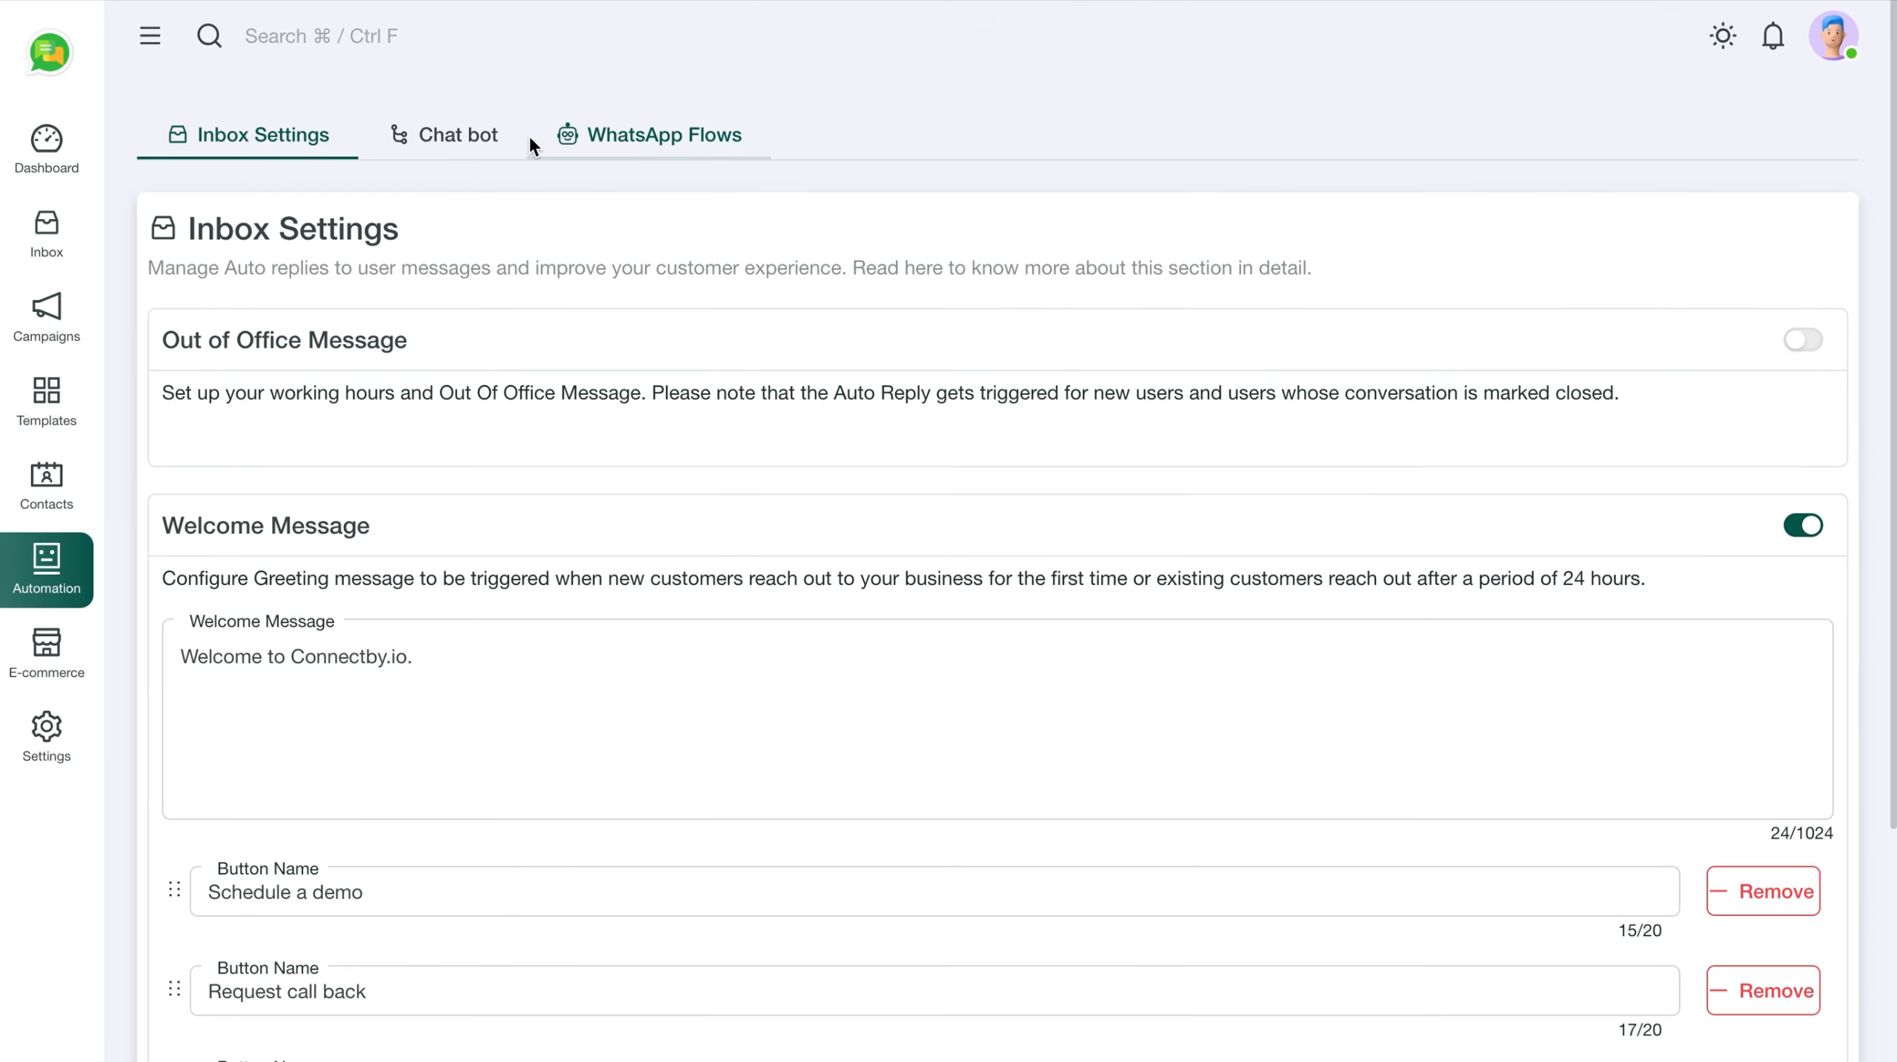
Create chatbot flow 'My 1st Bot' from the Chat bot tab and reposition its Flow Start node
left_click(462, 136)
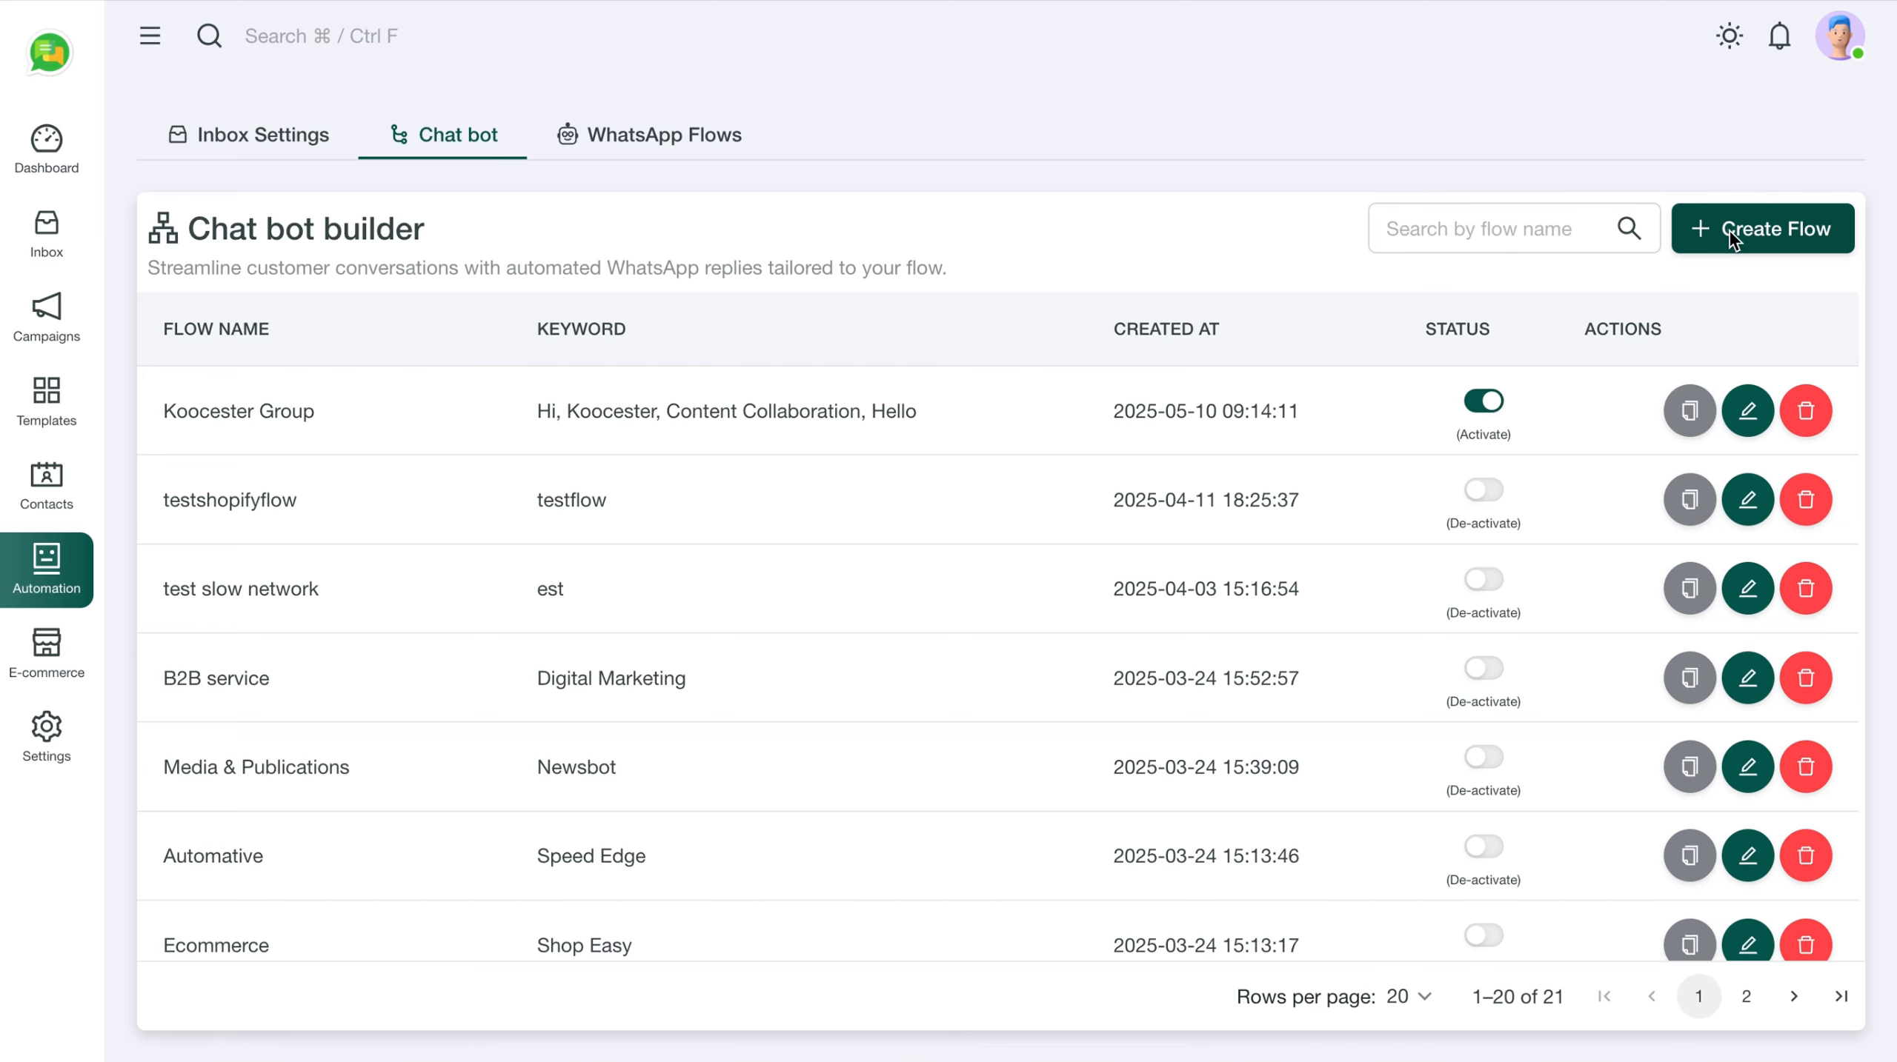
left_click(1733, 238)
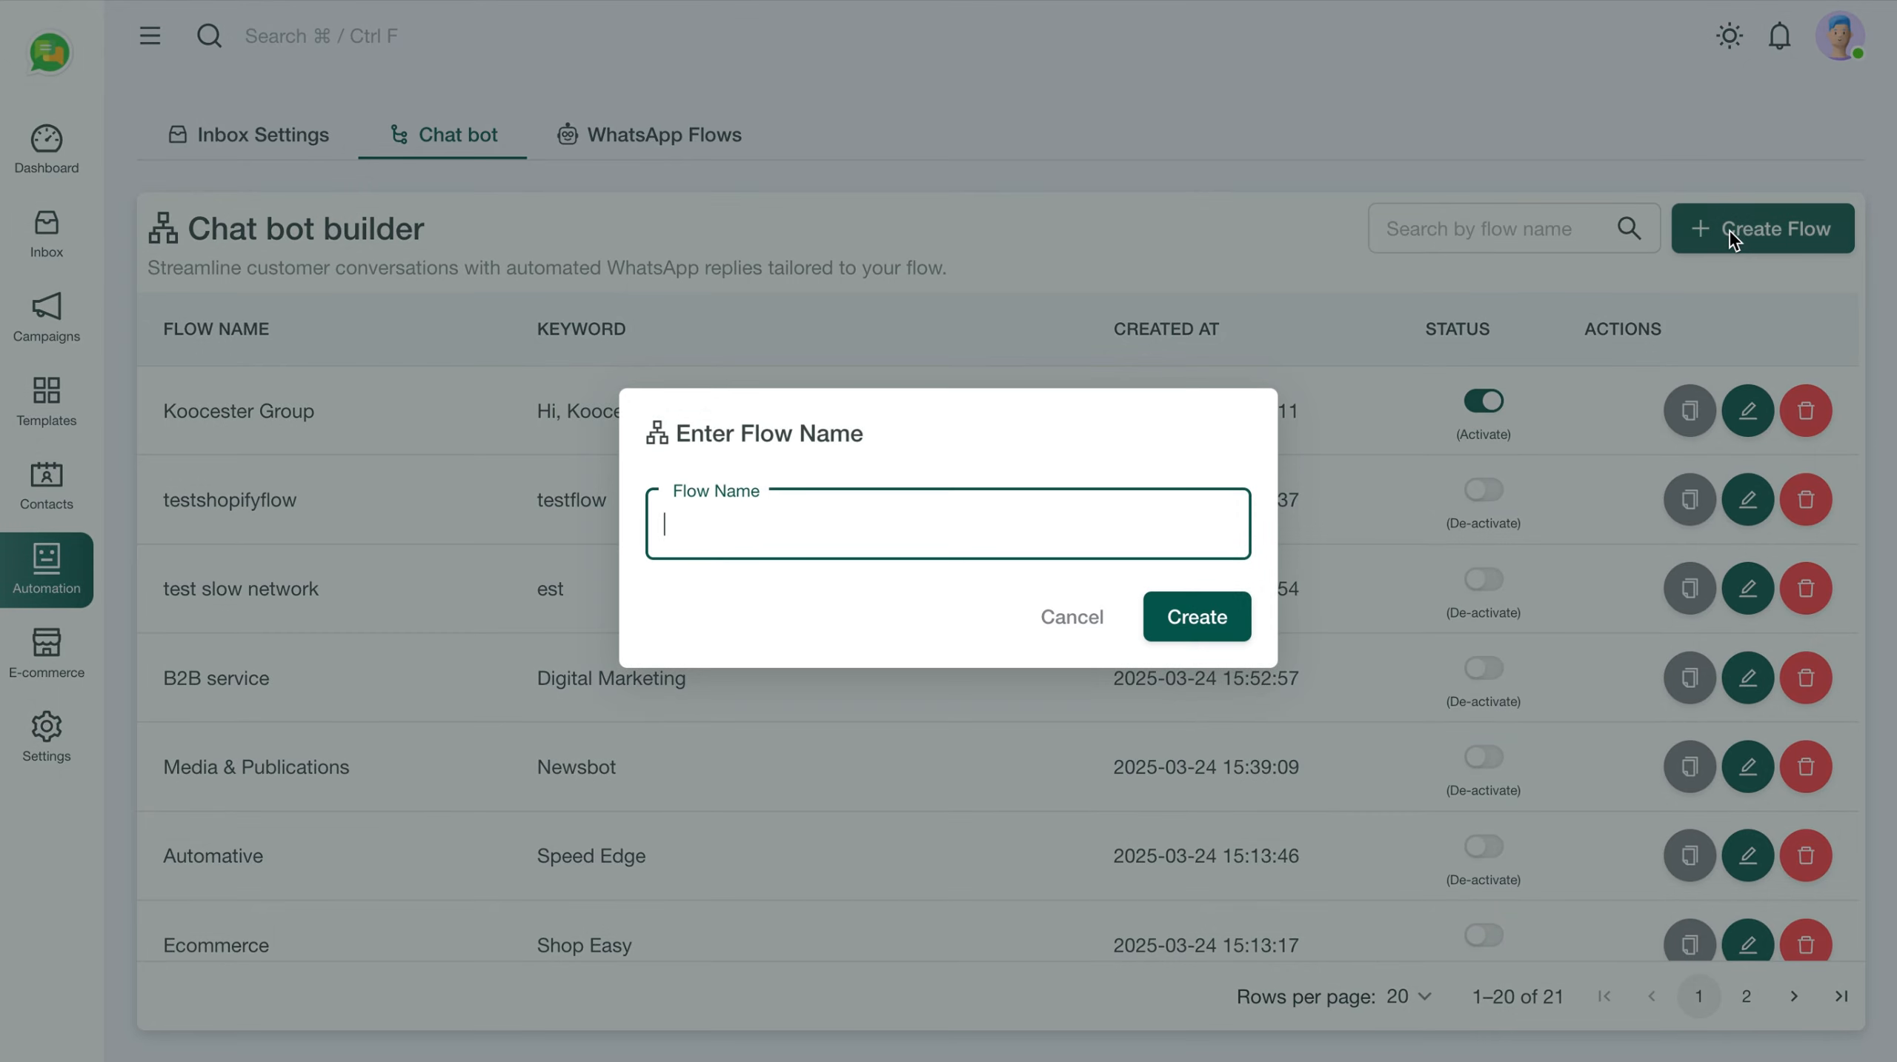
key("ctrl+v")
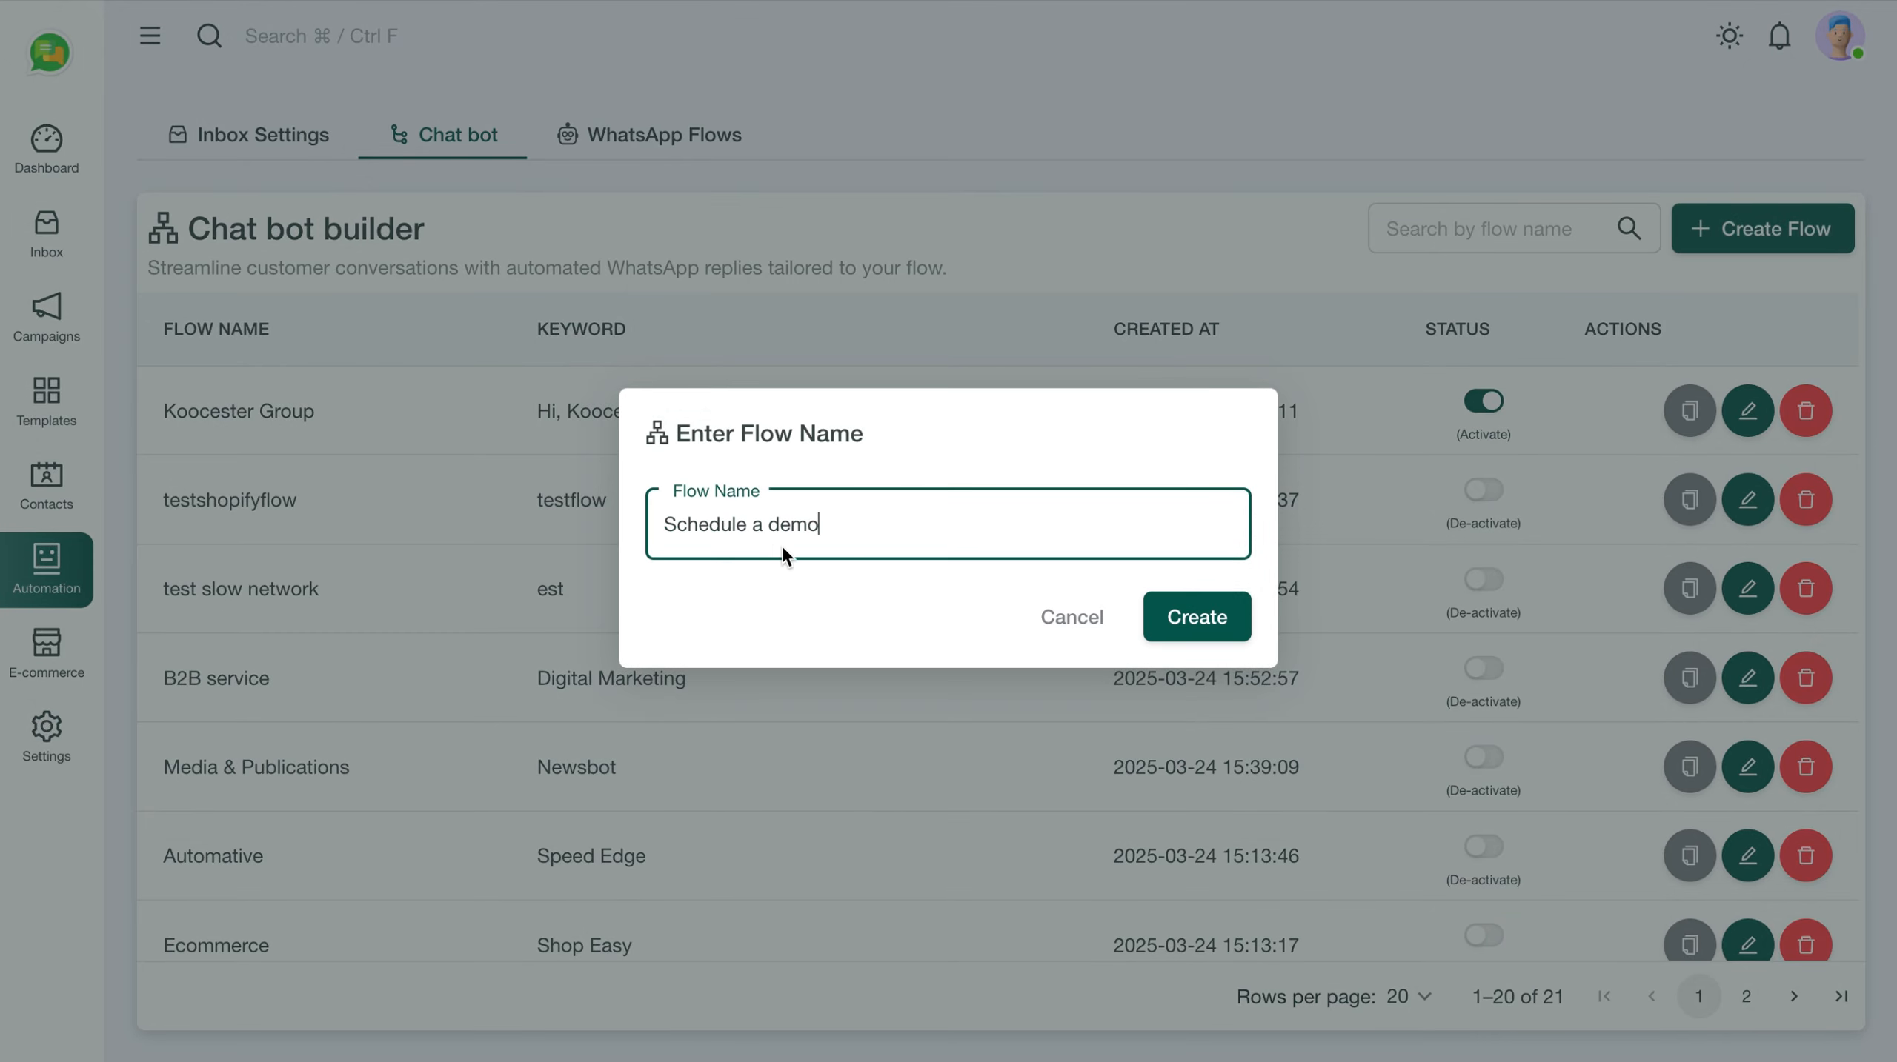
key("ctrl+a")
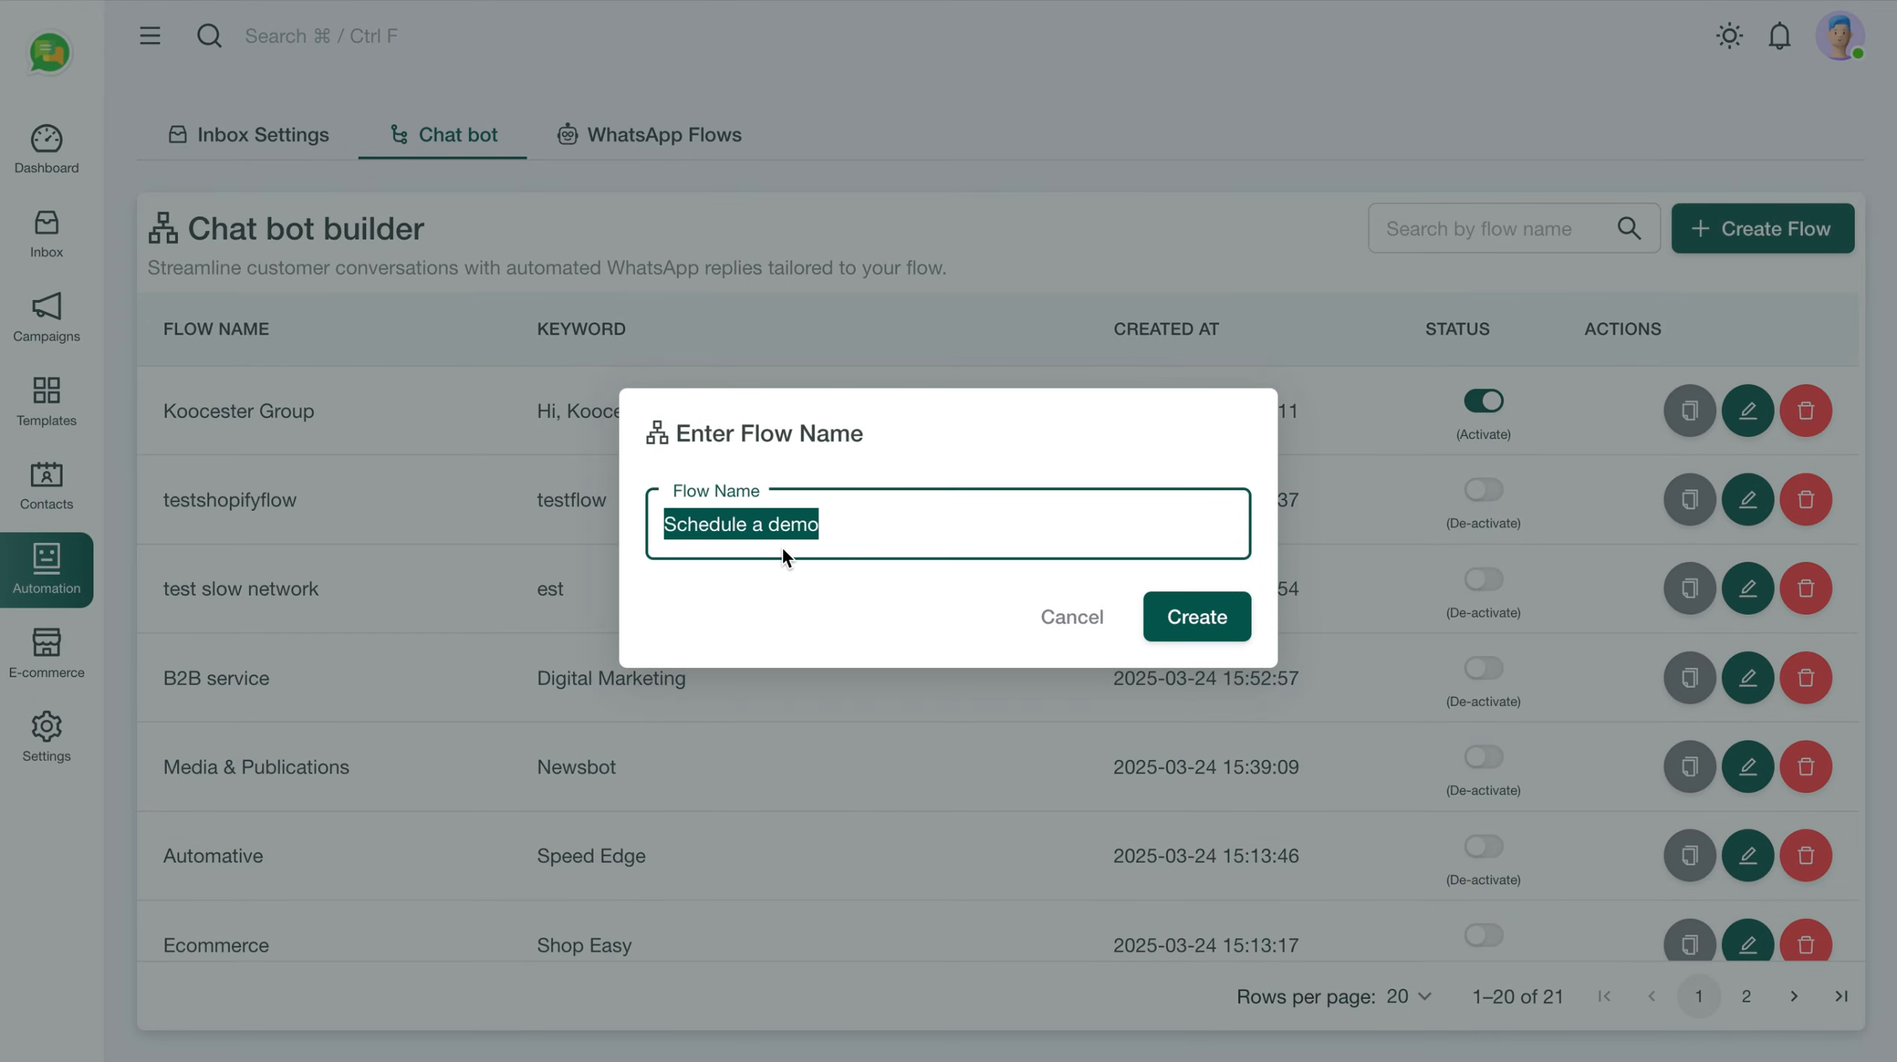
type("My 1s")
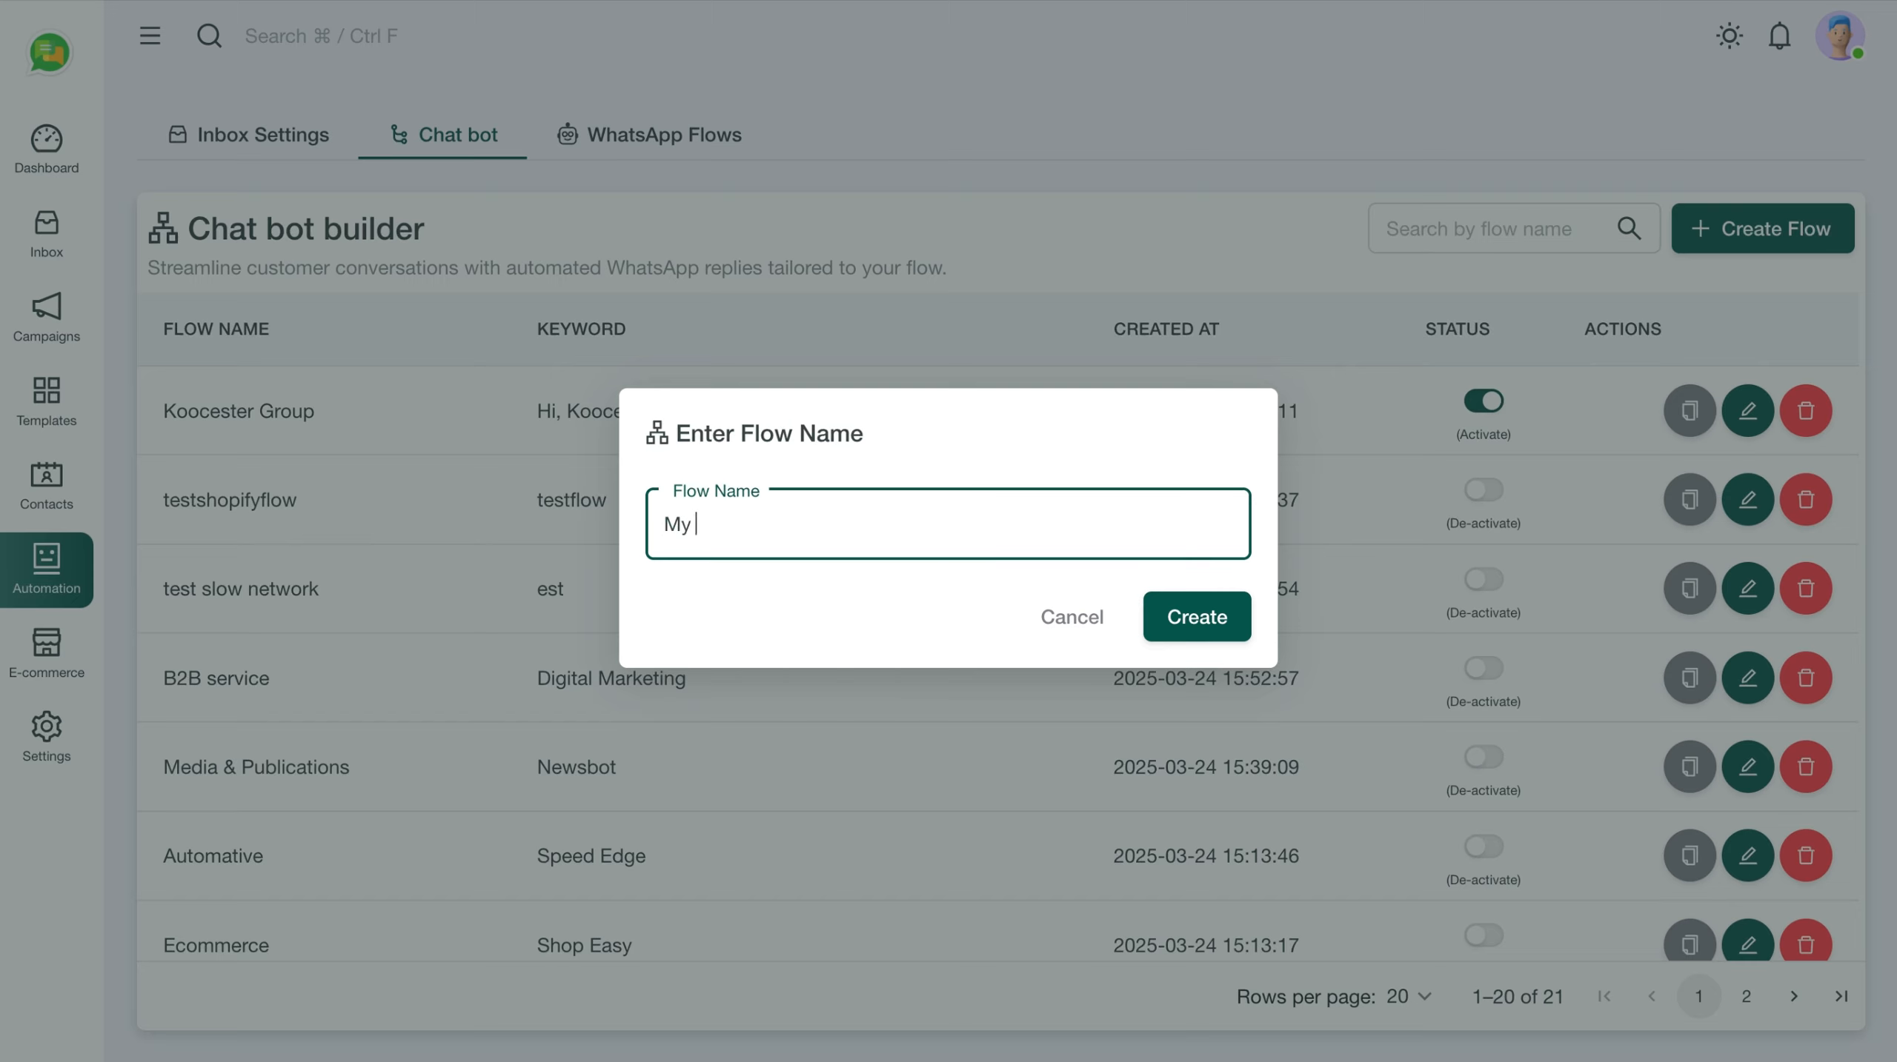
type("t Bot")
left_click(1199, 620)
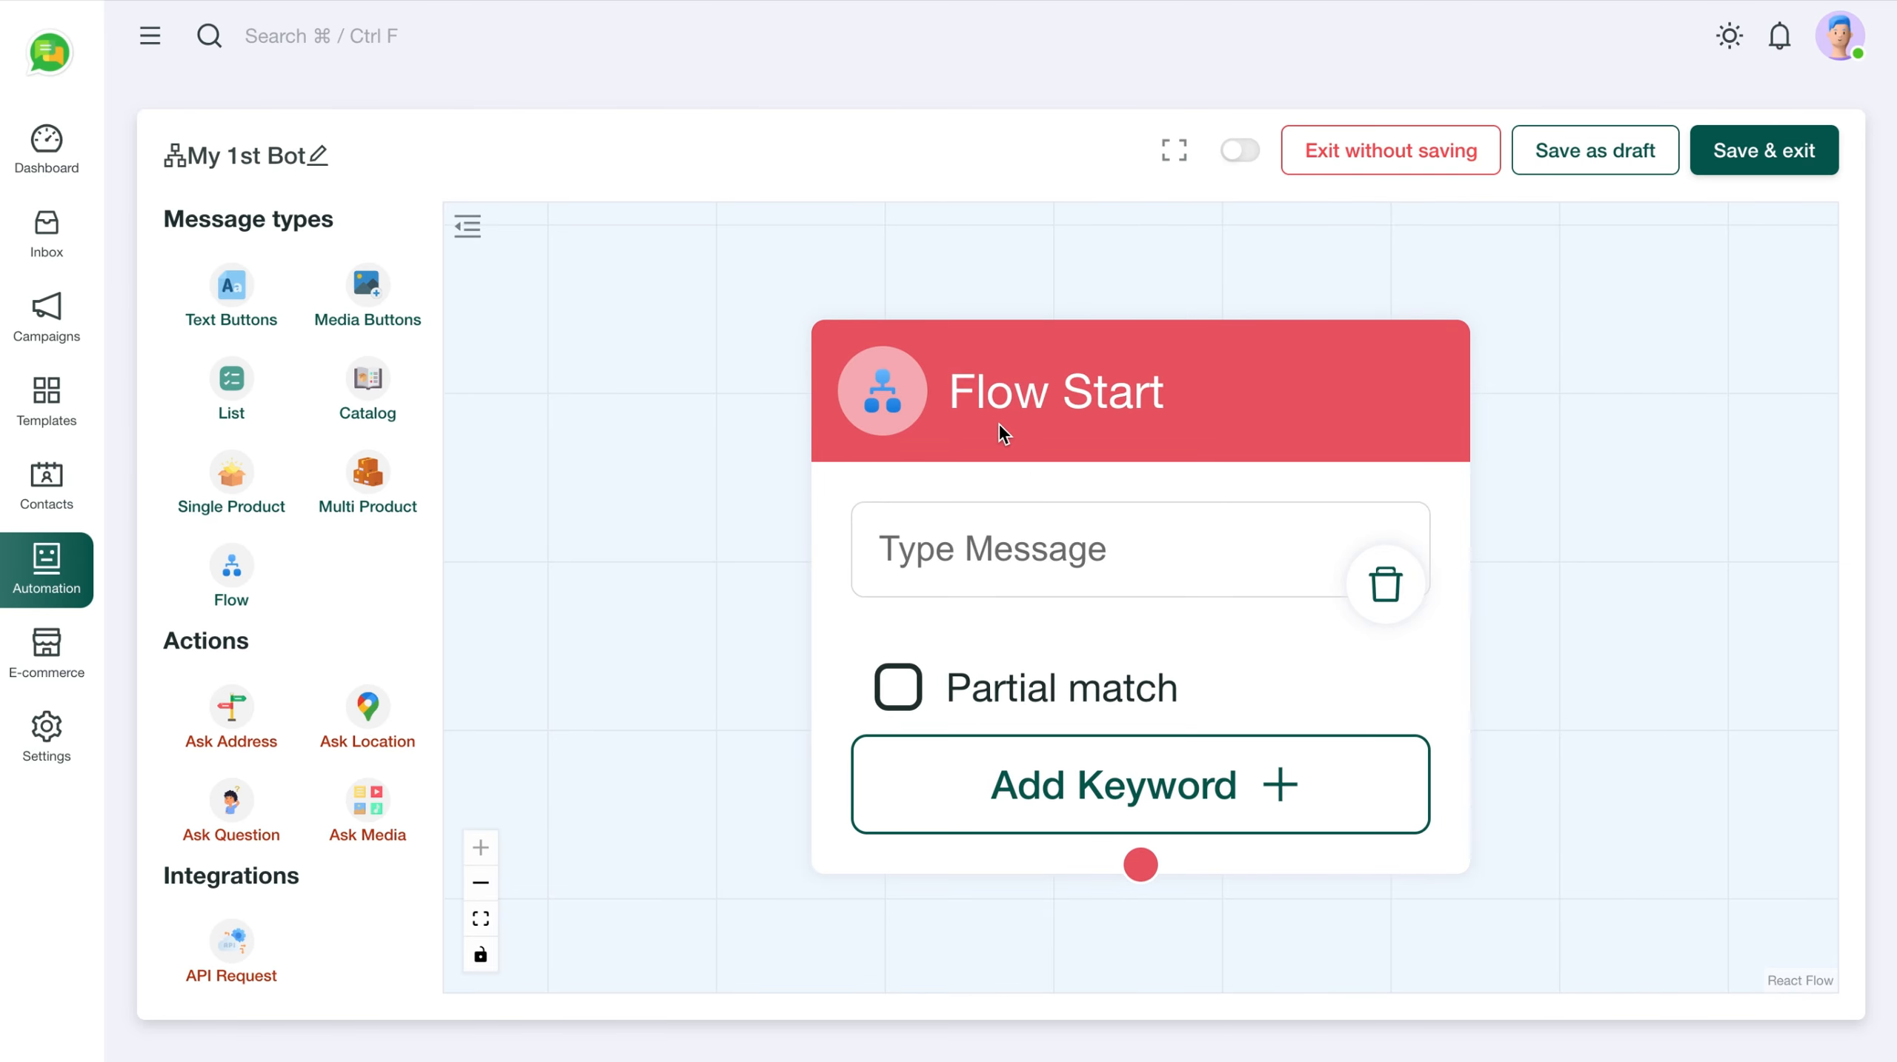
left_click_drag(1074, 415, 812, 337)
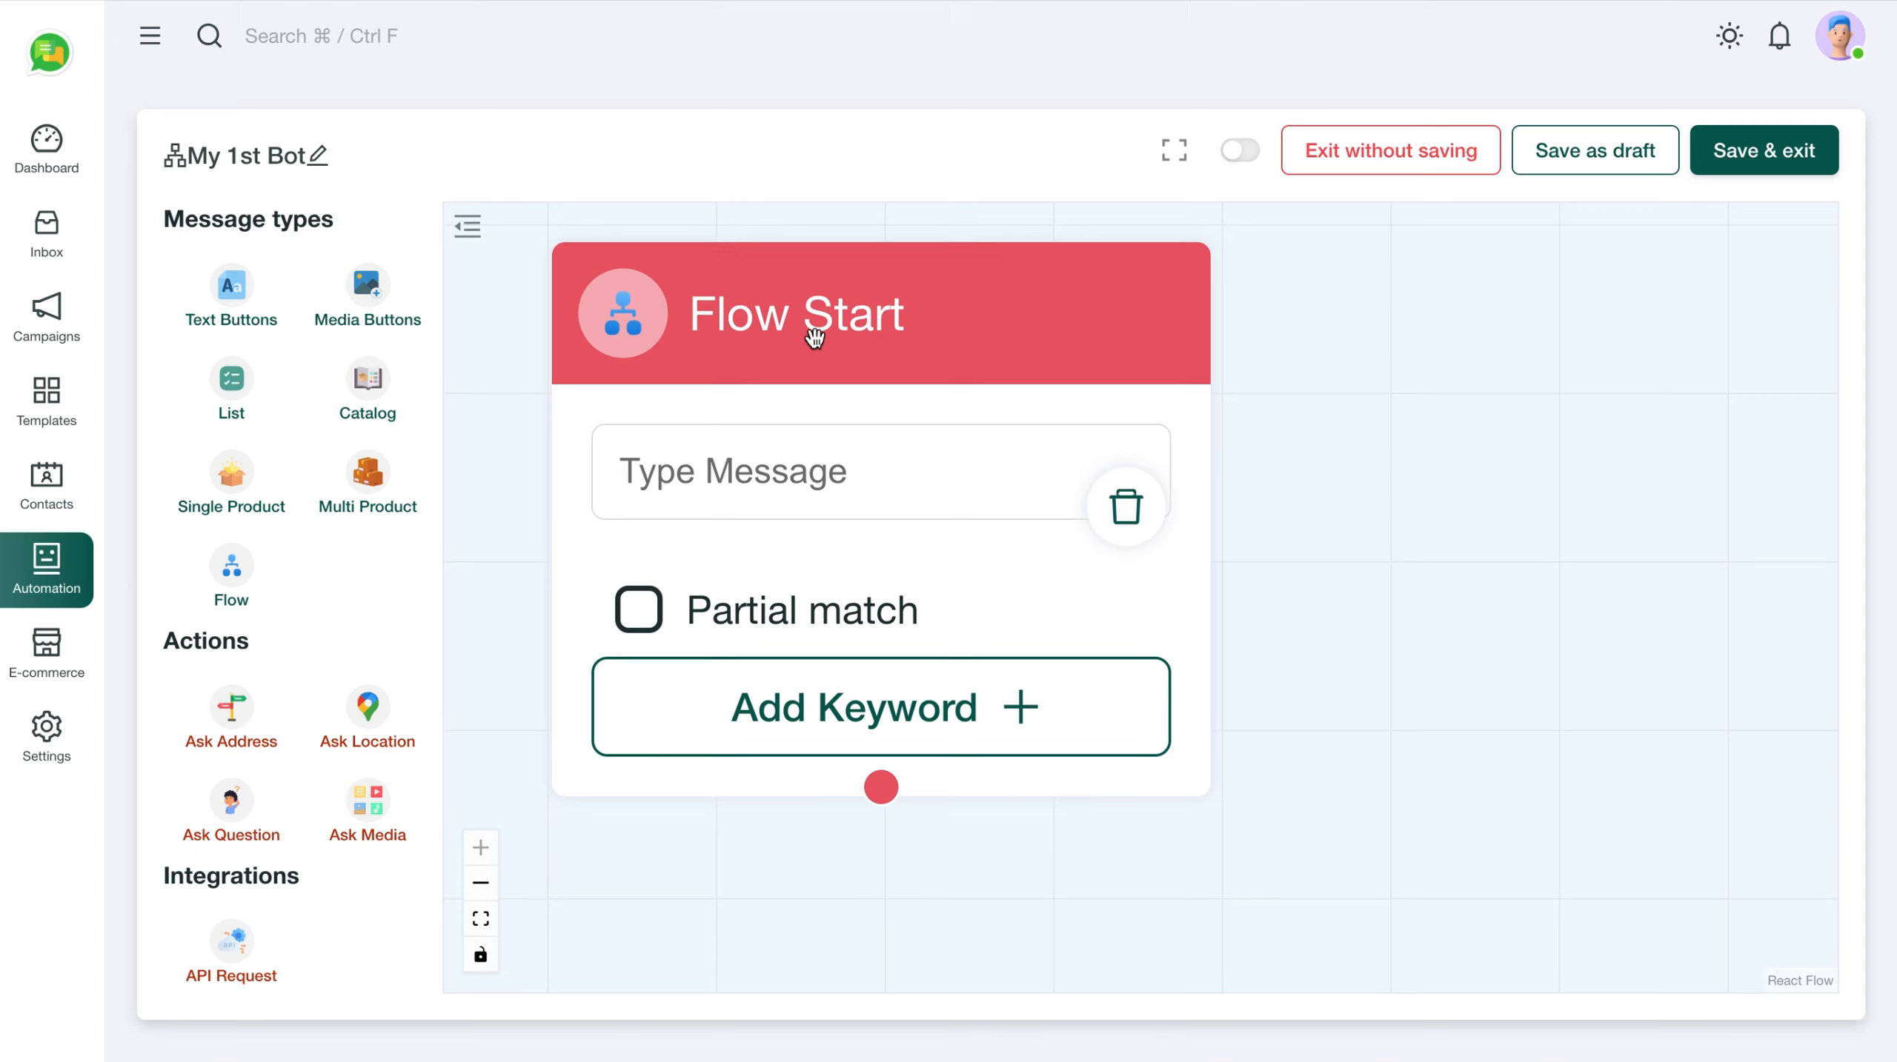
Enter 'Schedule a demo' as the first Flow Start trigger keyword
left_click(779, 477)
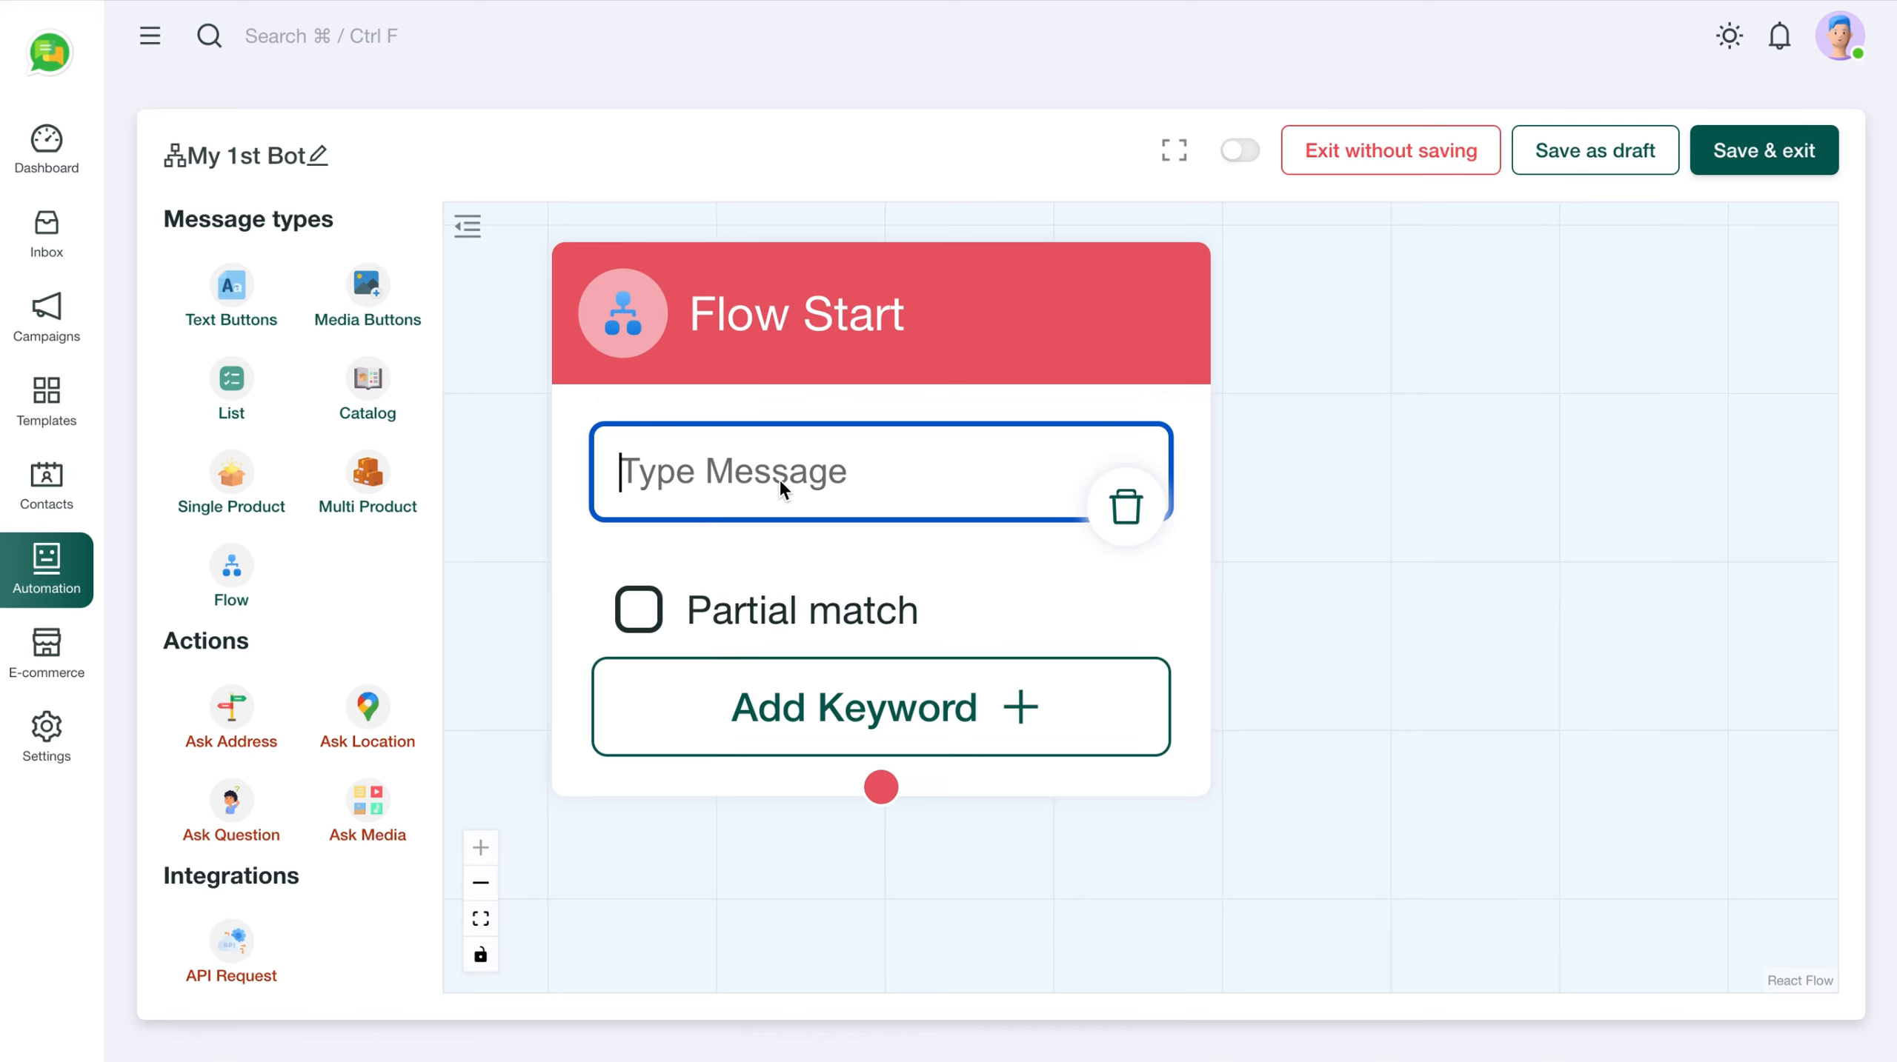
type("Schedule a demo")
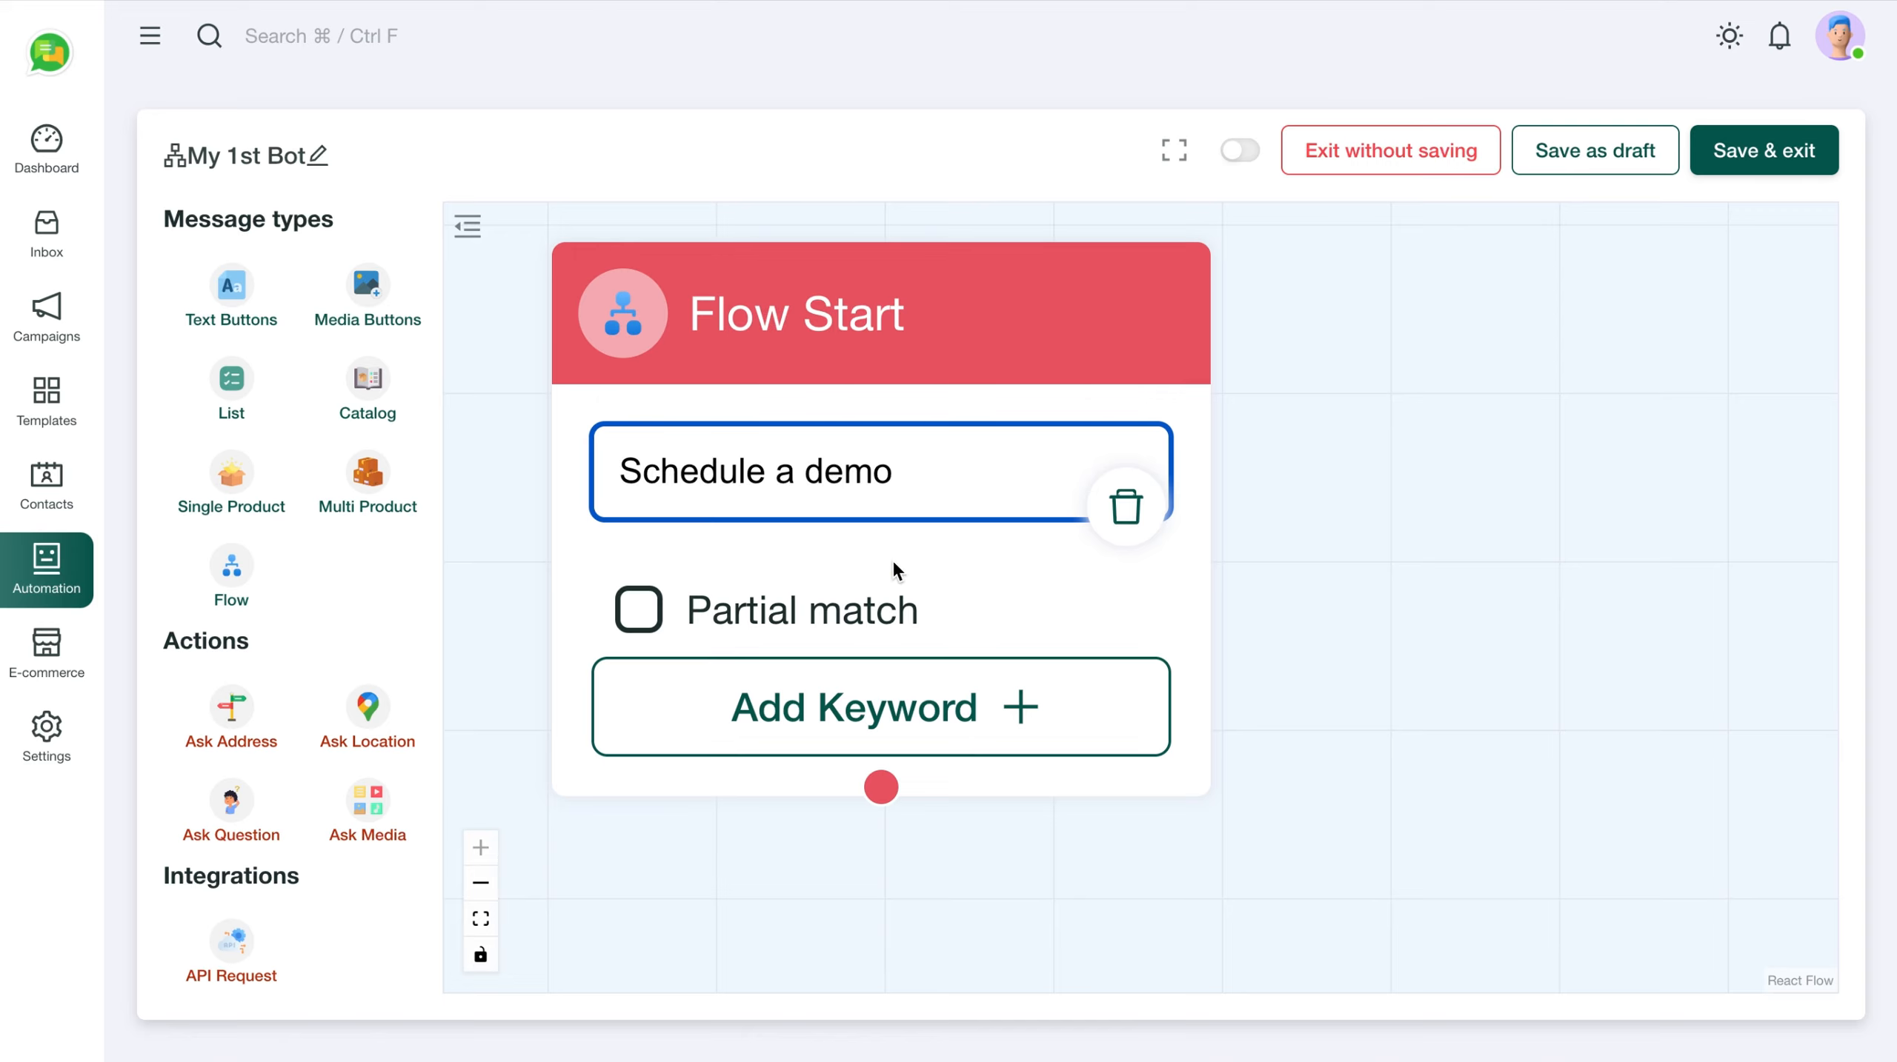
scroll(948, 588, "down", 3)
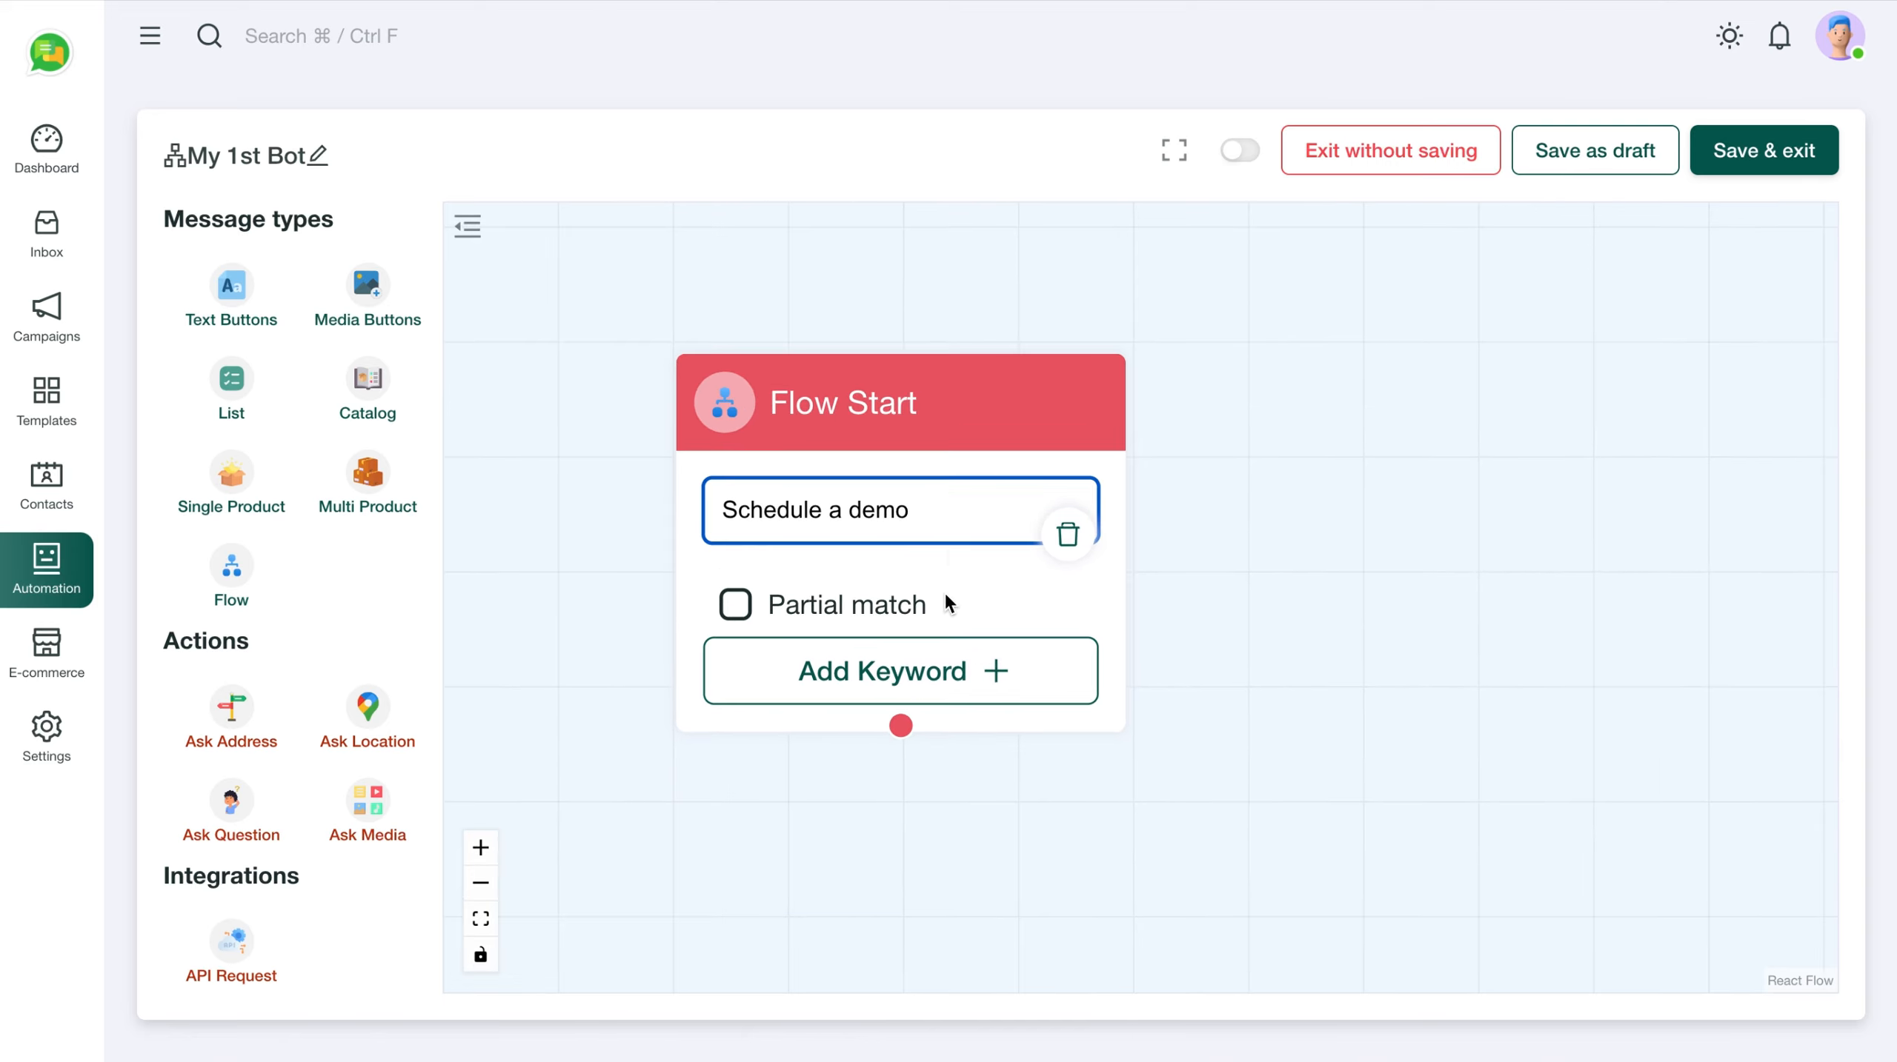
left_click_drag(939, 419, 833, 313)
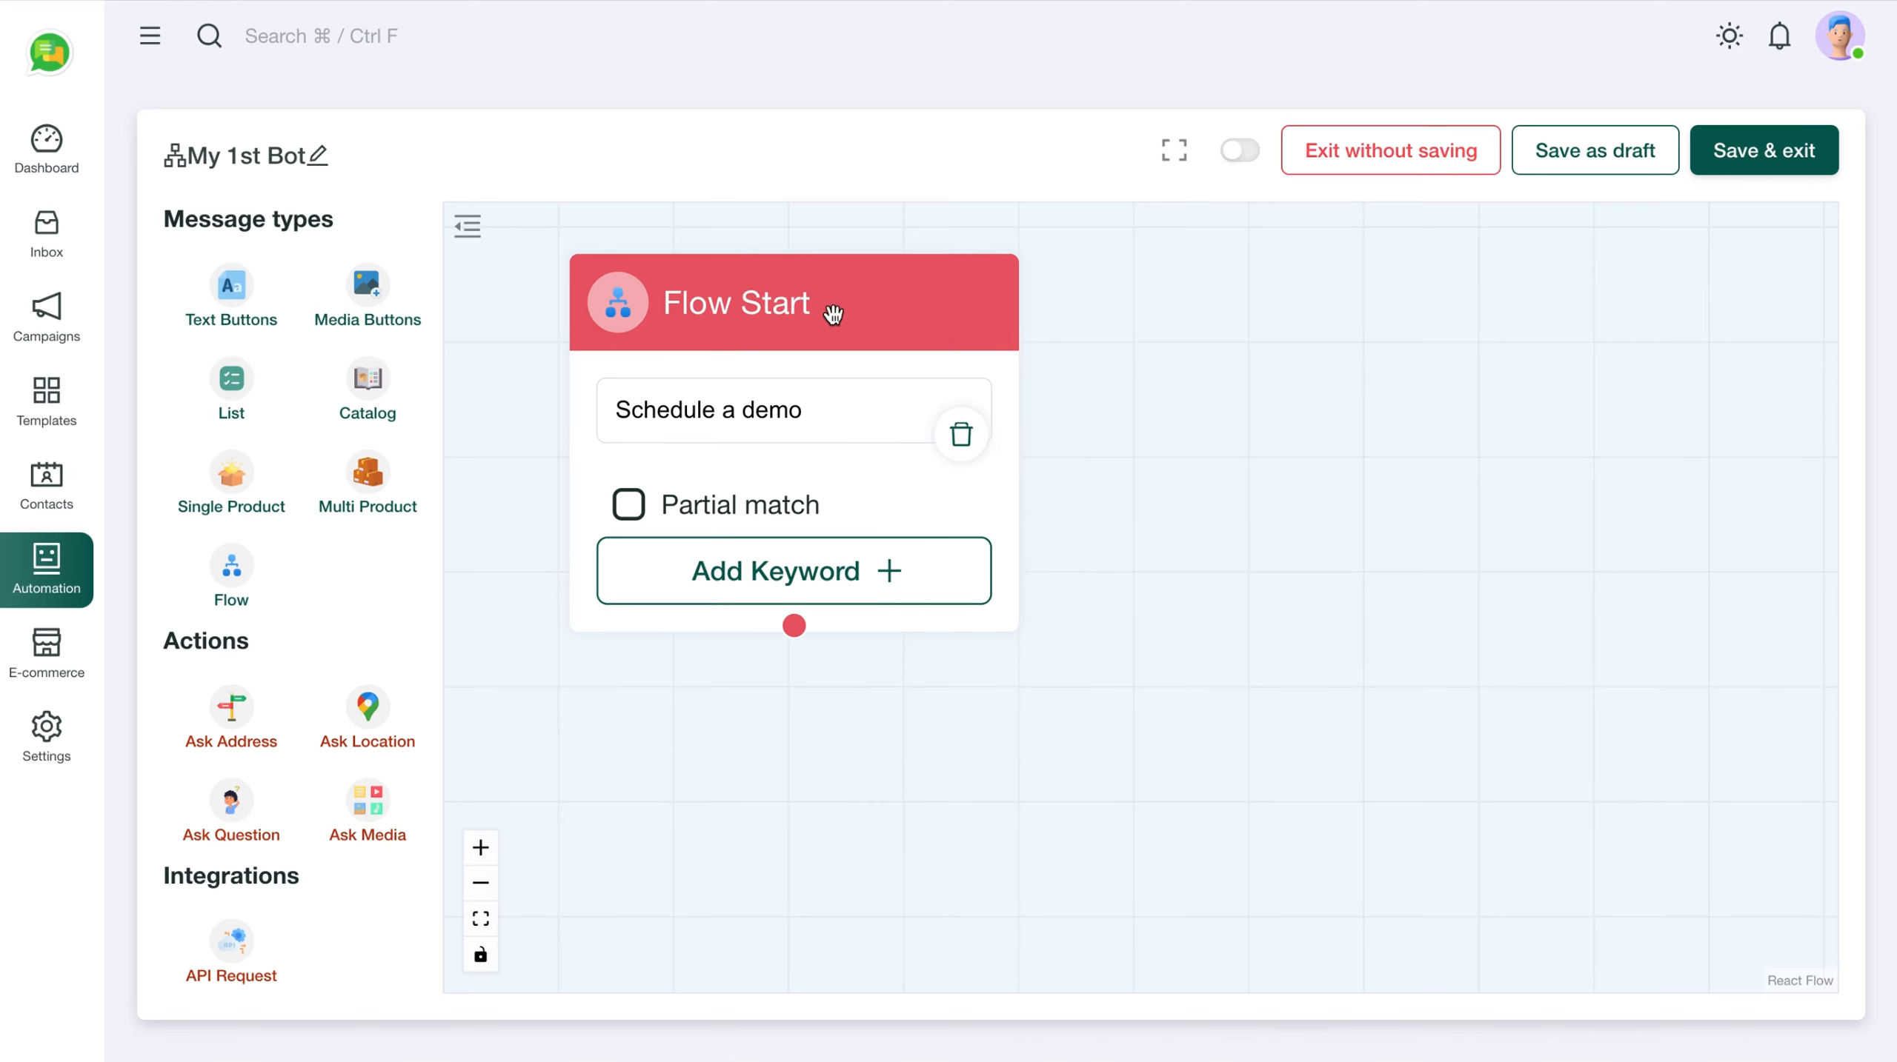
Add two more trigger keywords: 'Demo' and 'Get me a demo'
left_click(801, 558)
left_click(684, 512)
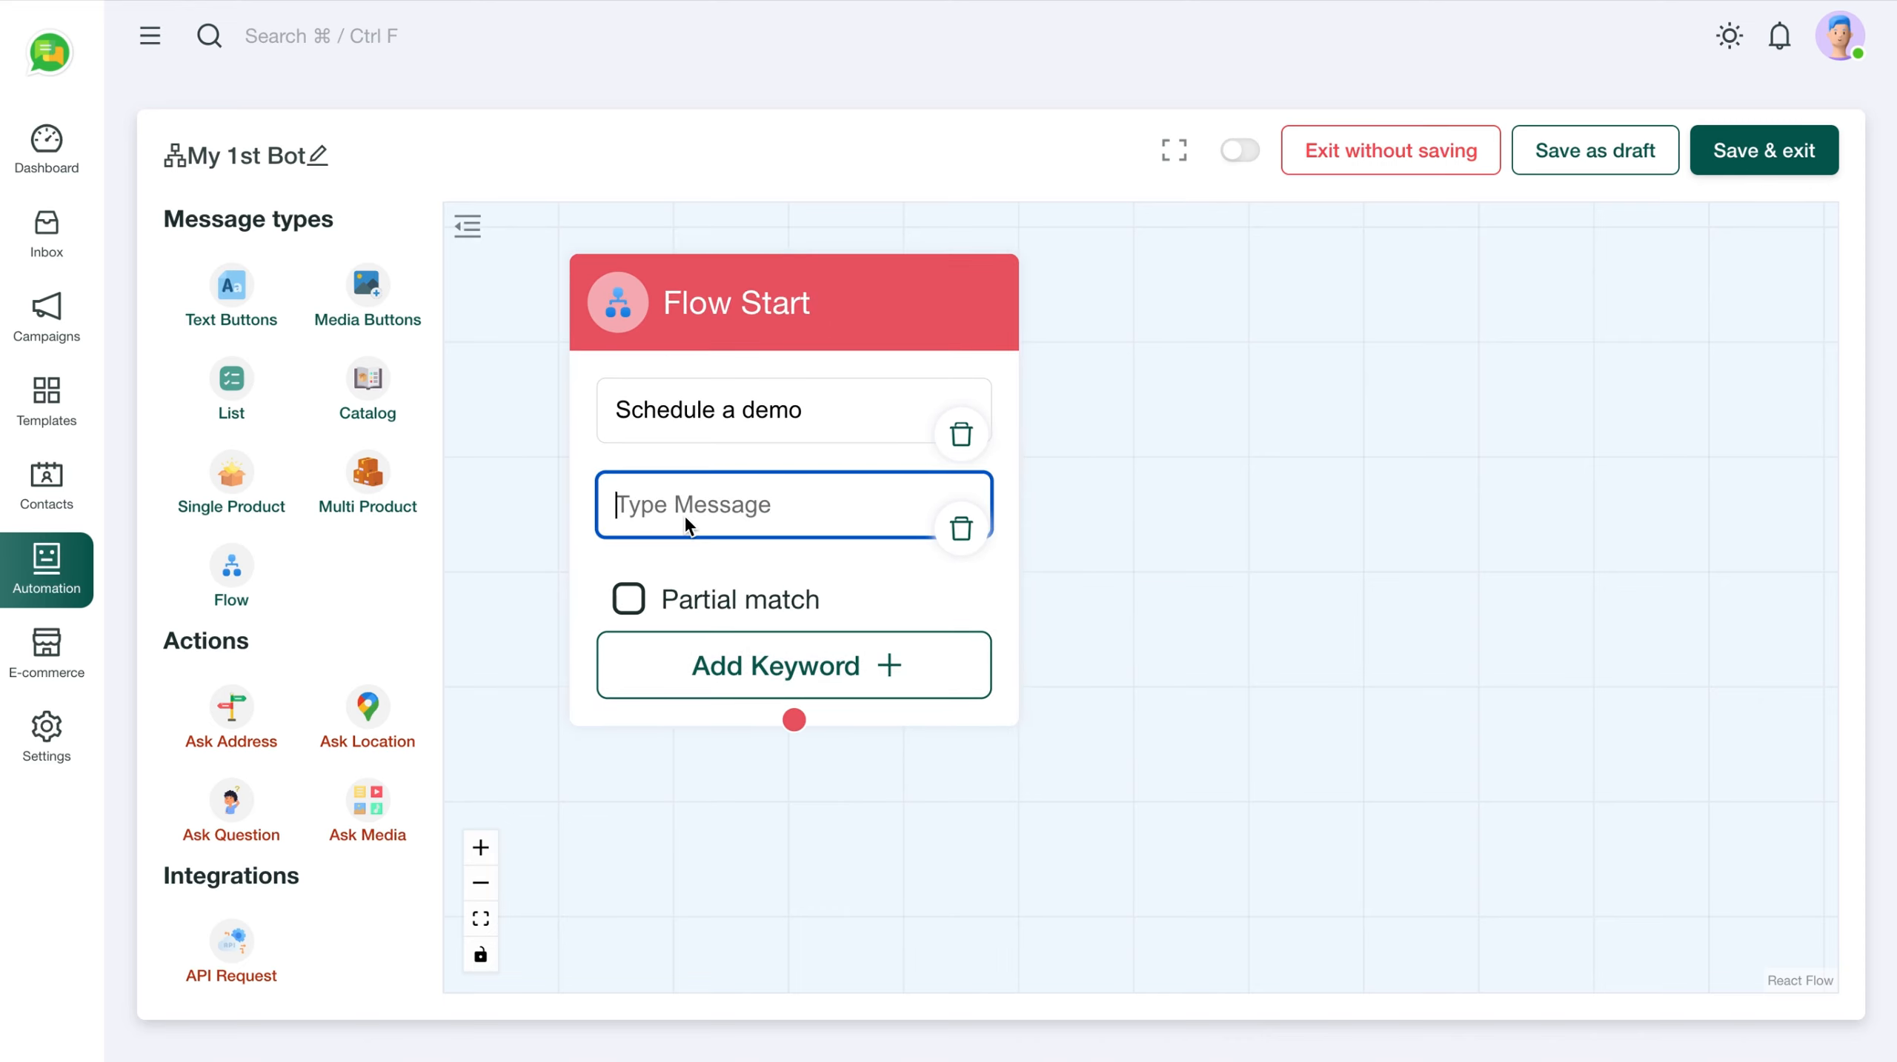
type("Demo")
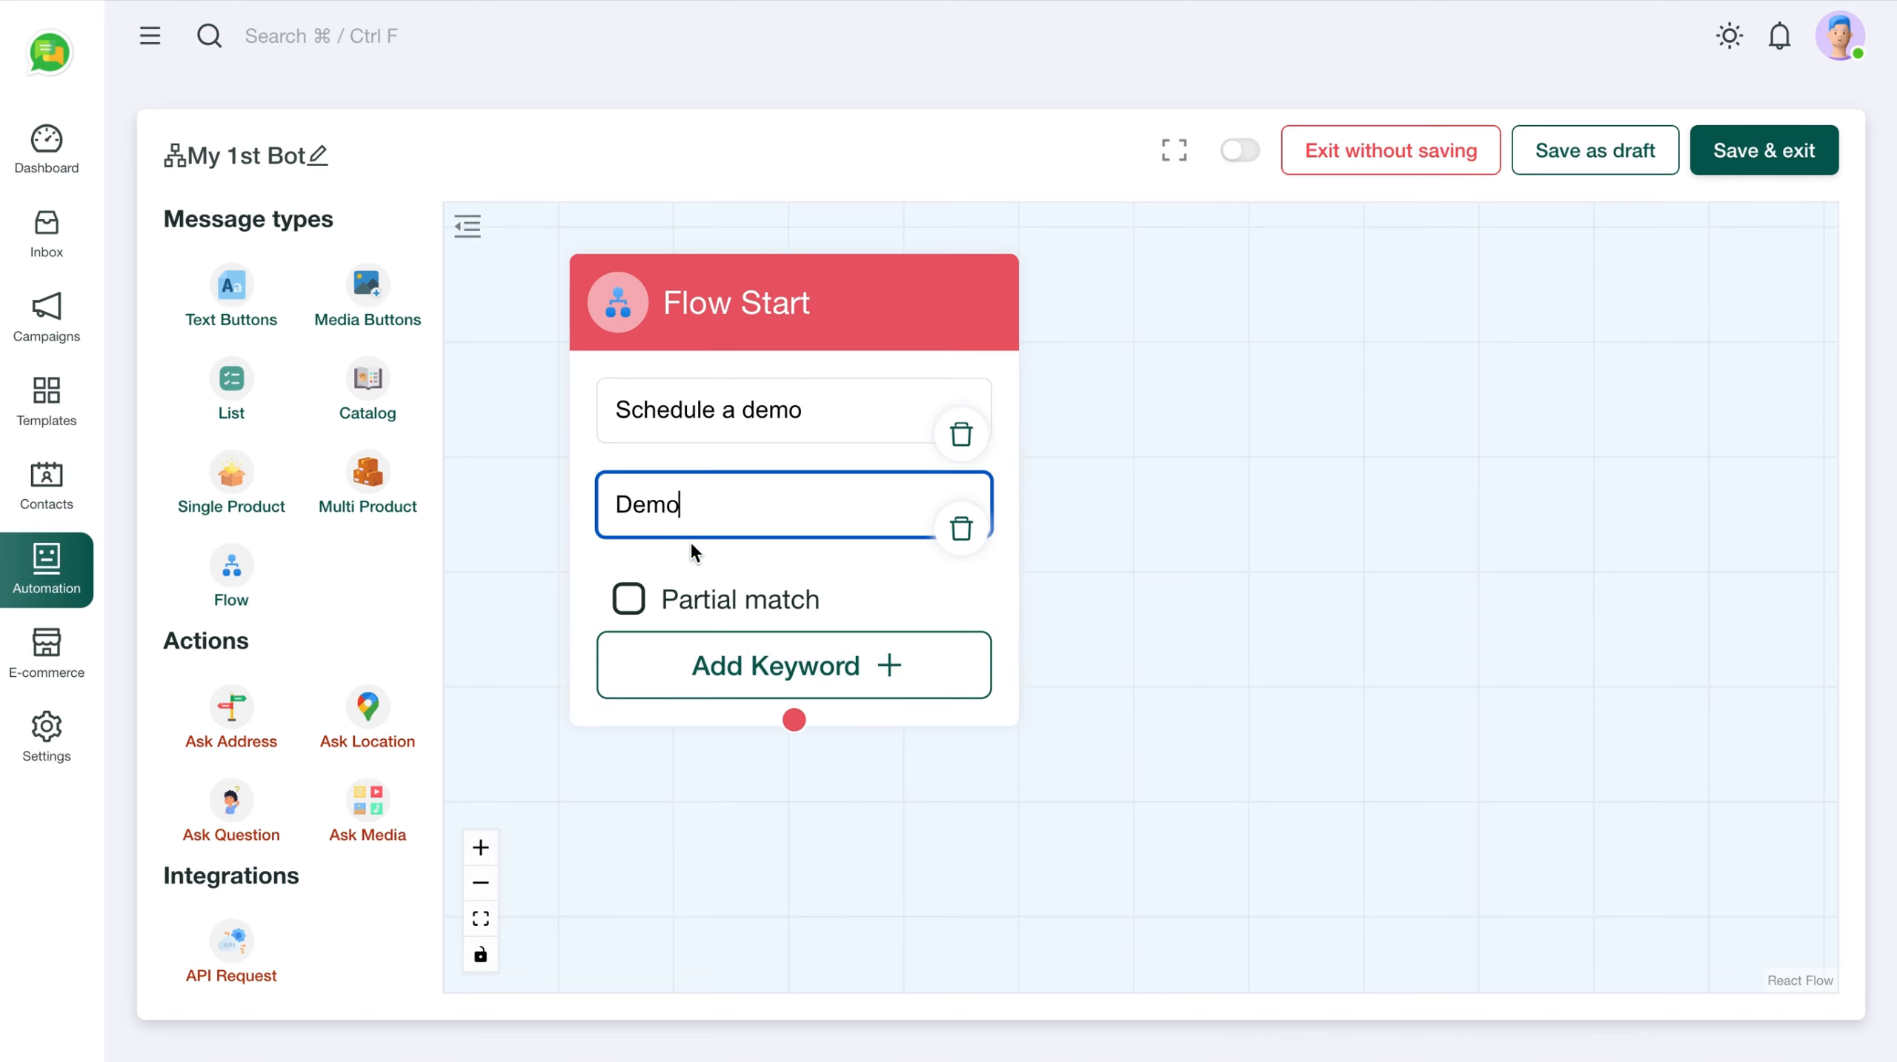
left_click(736, 661)
left_click(677, 610)
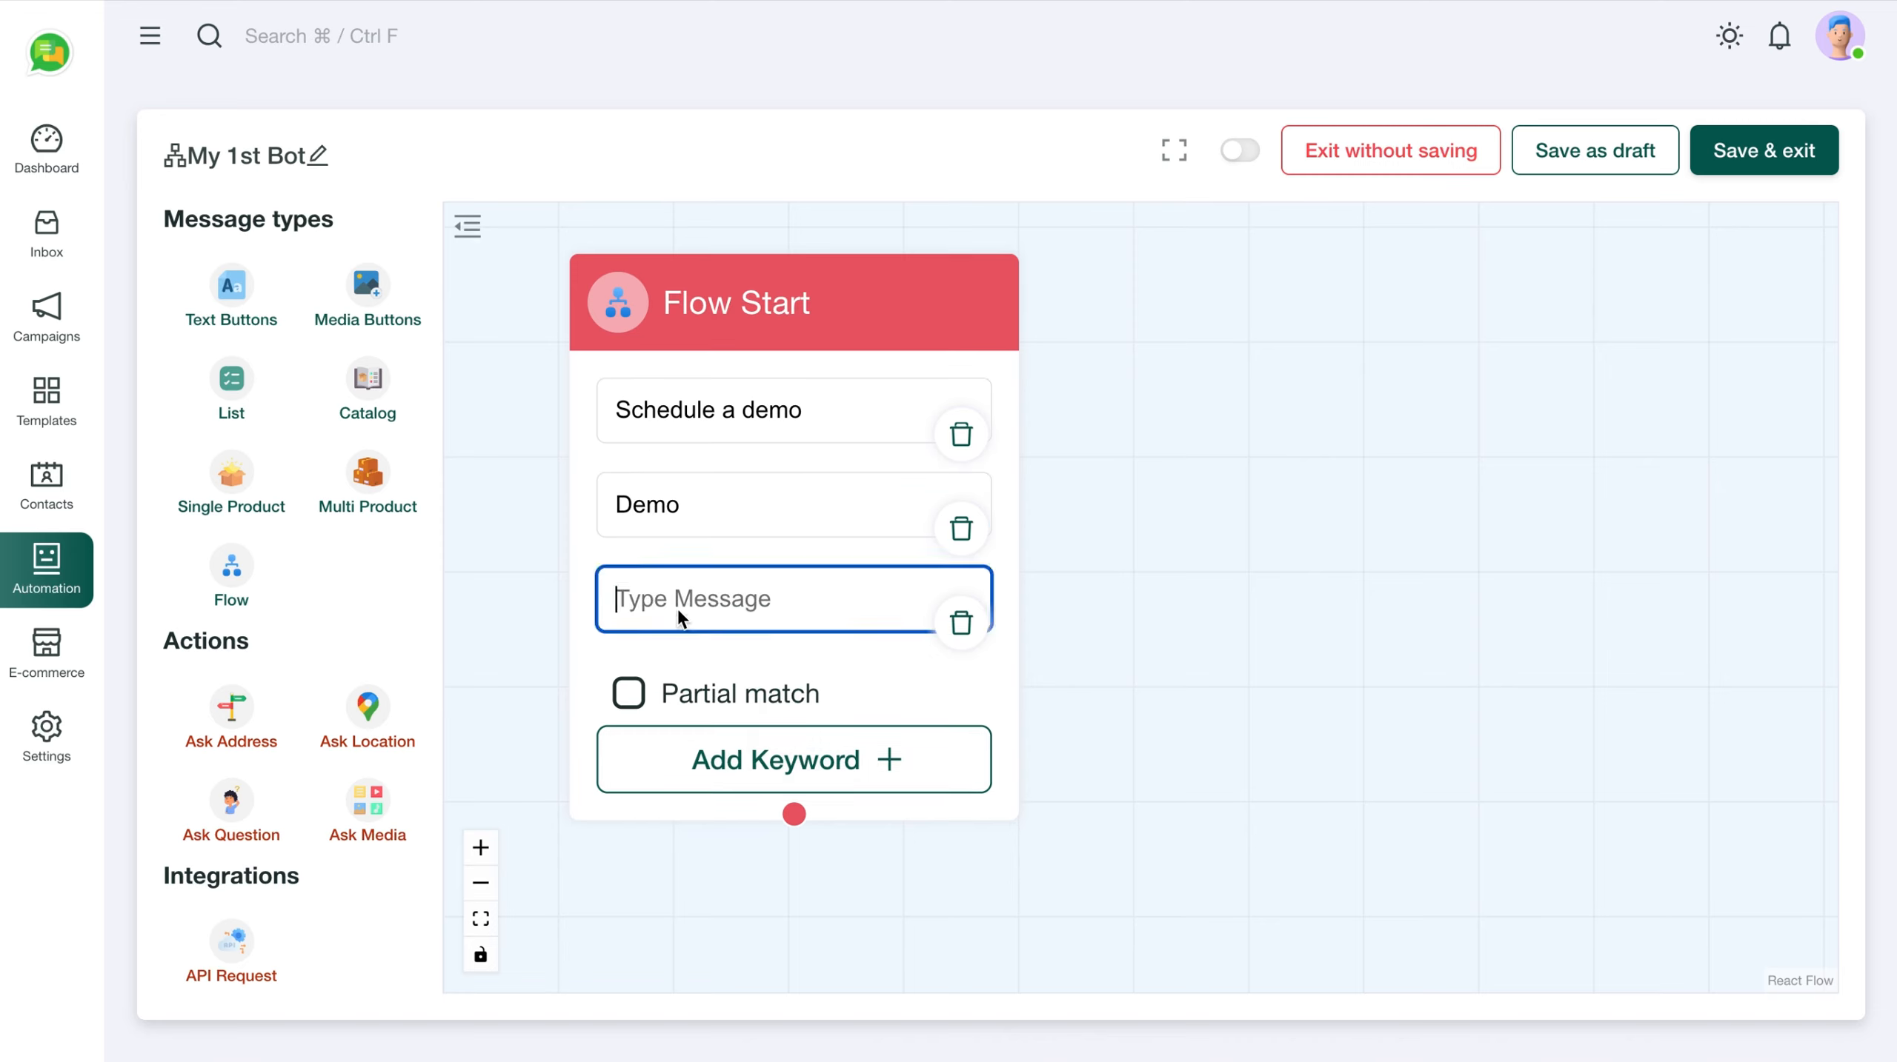
type("Get me a demo")
Turn on Partial match for the keywords and finish the 'Get me a demo' entry
left_click(629, 695)
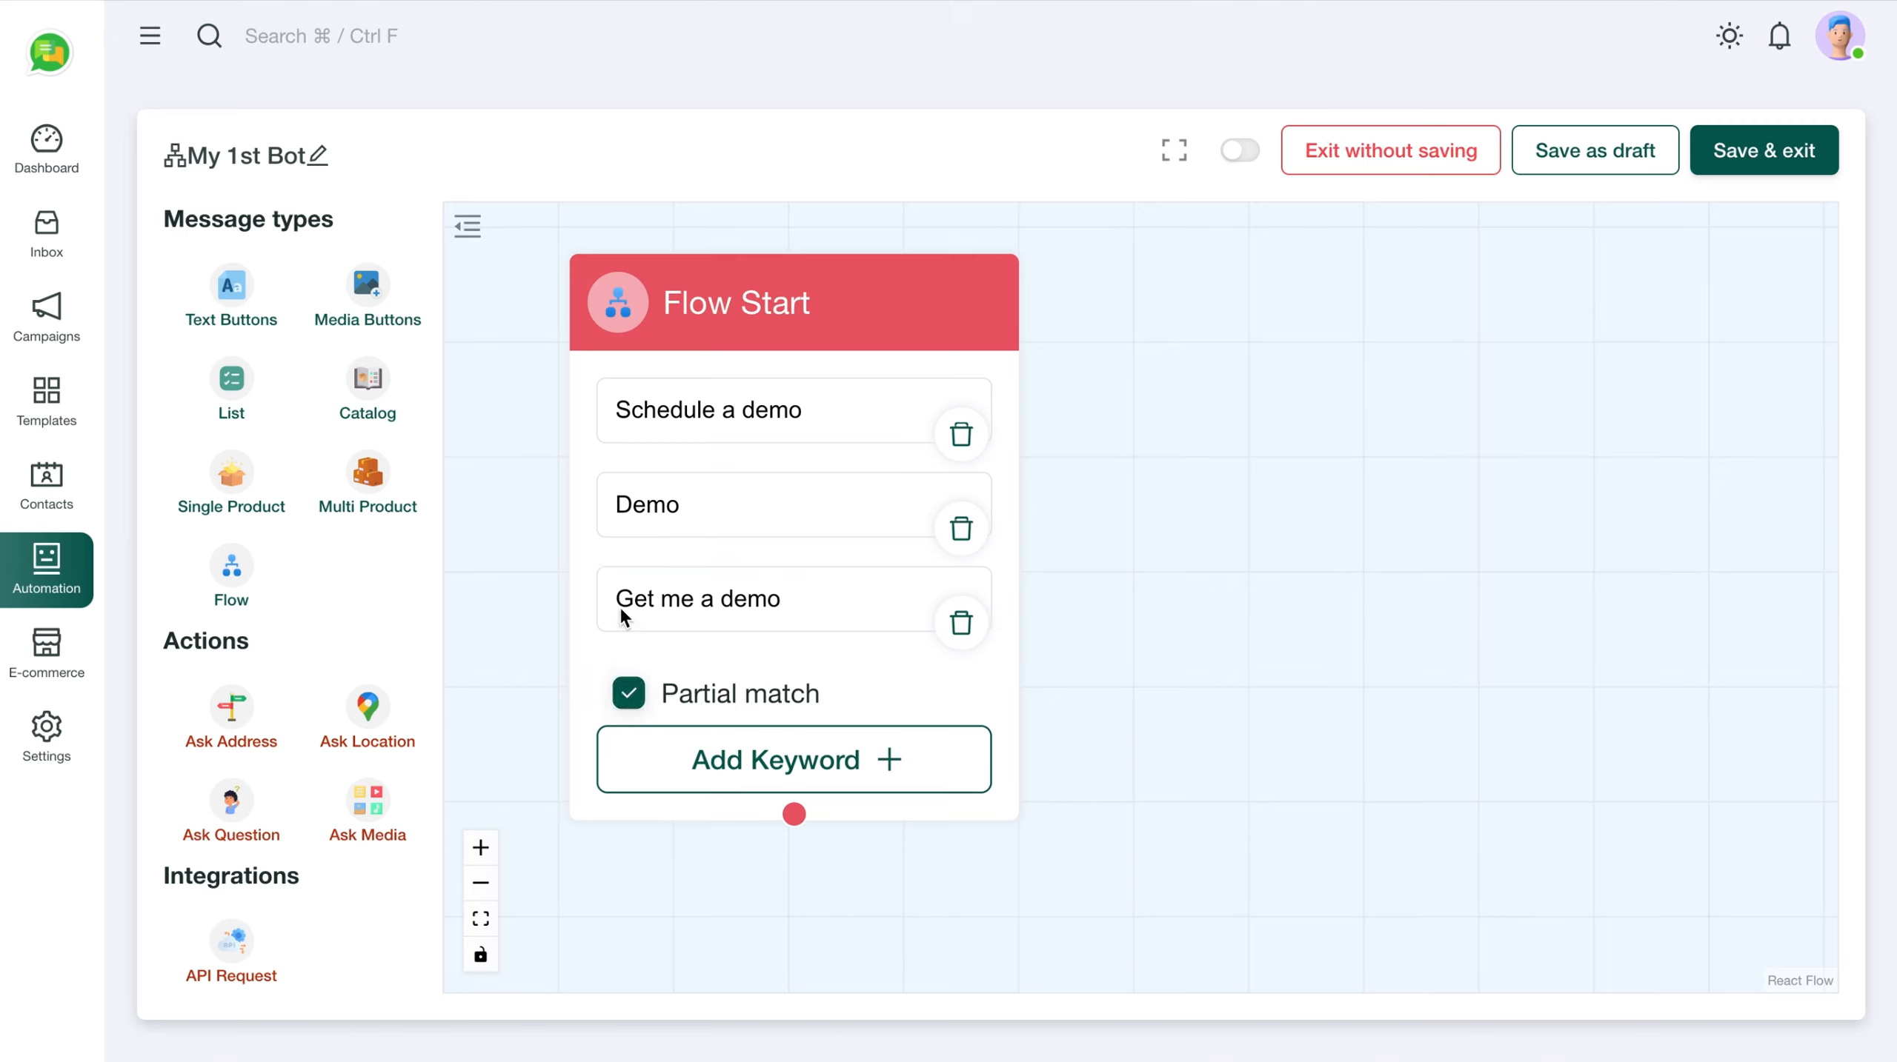
left_click(719, 601)
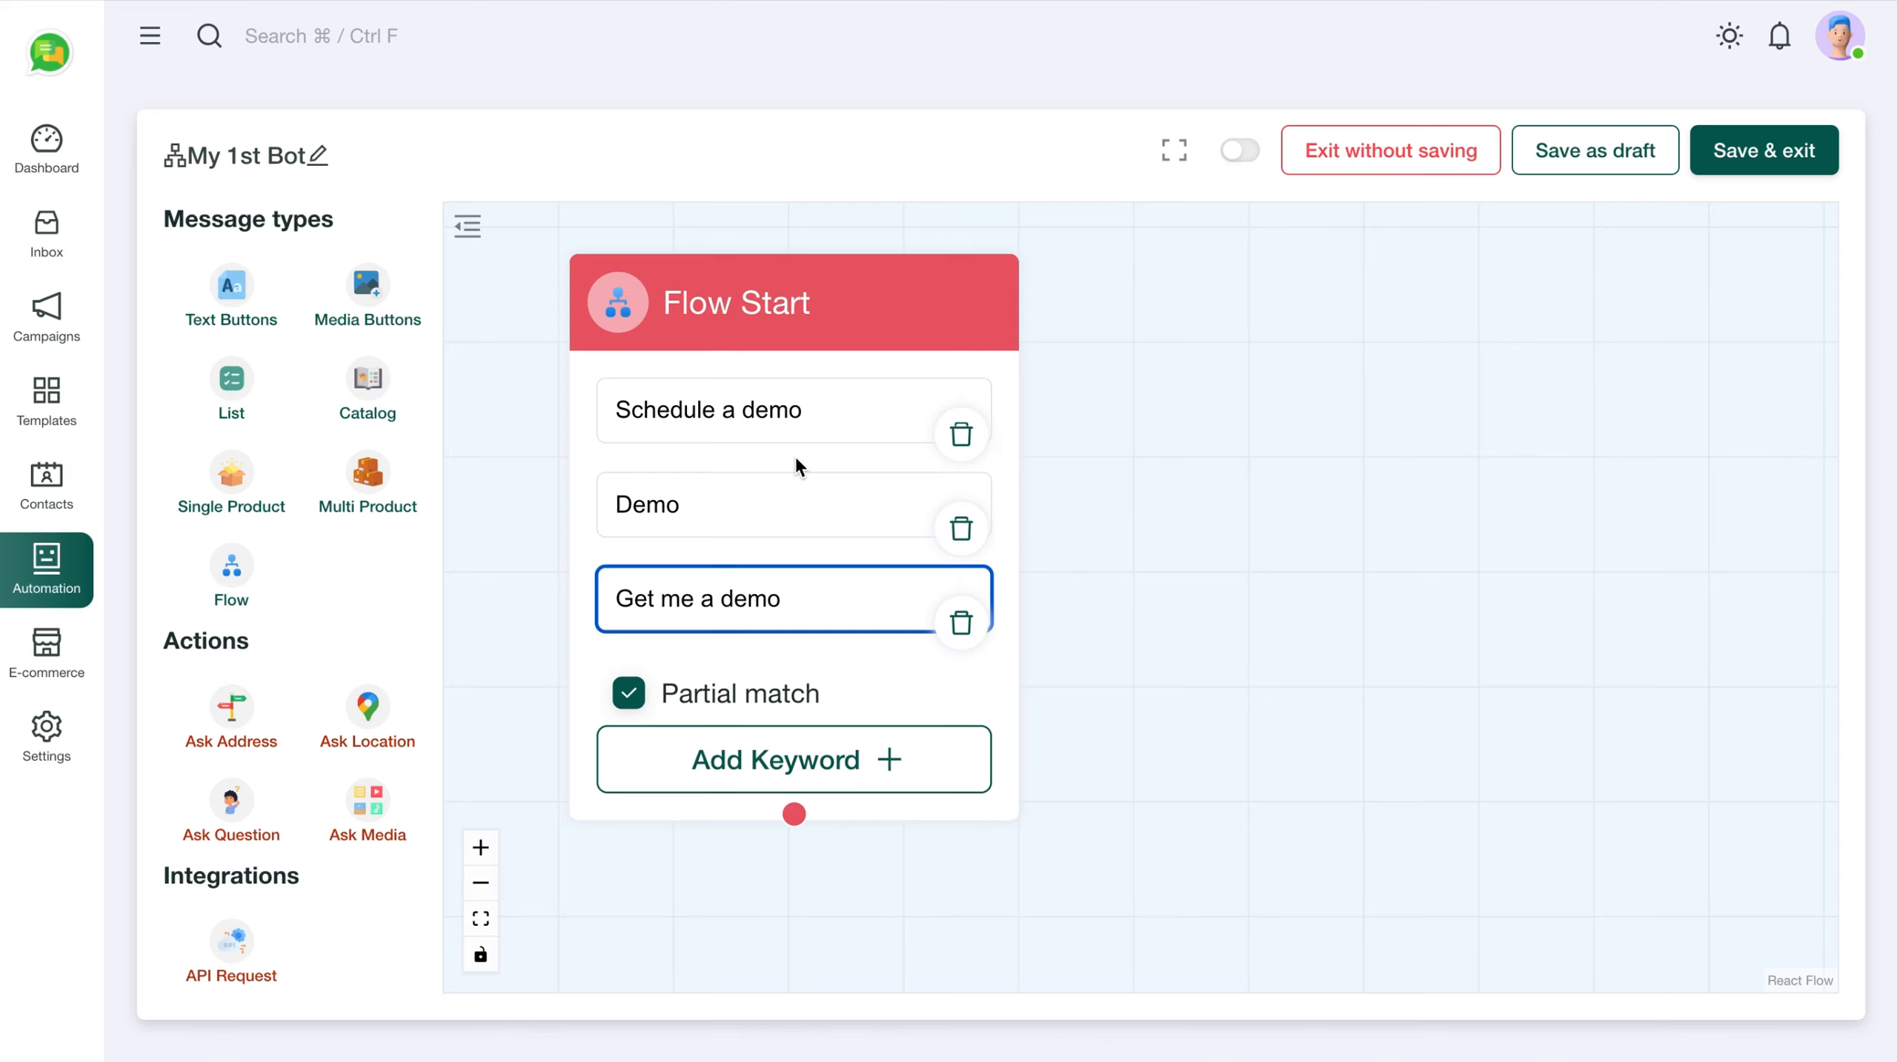
left_click(911, 690)
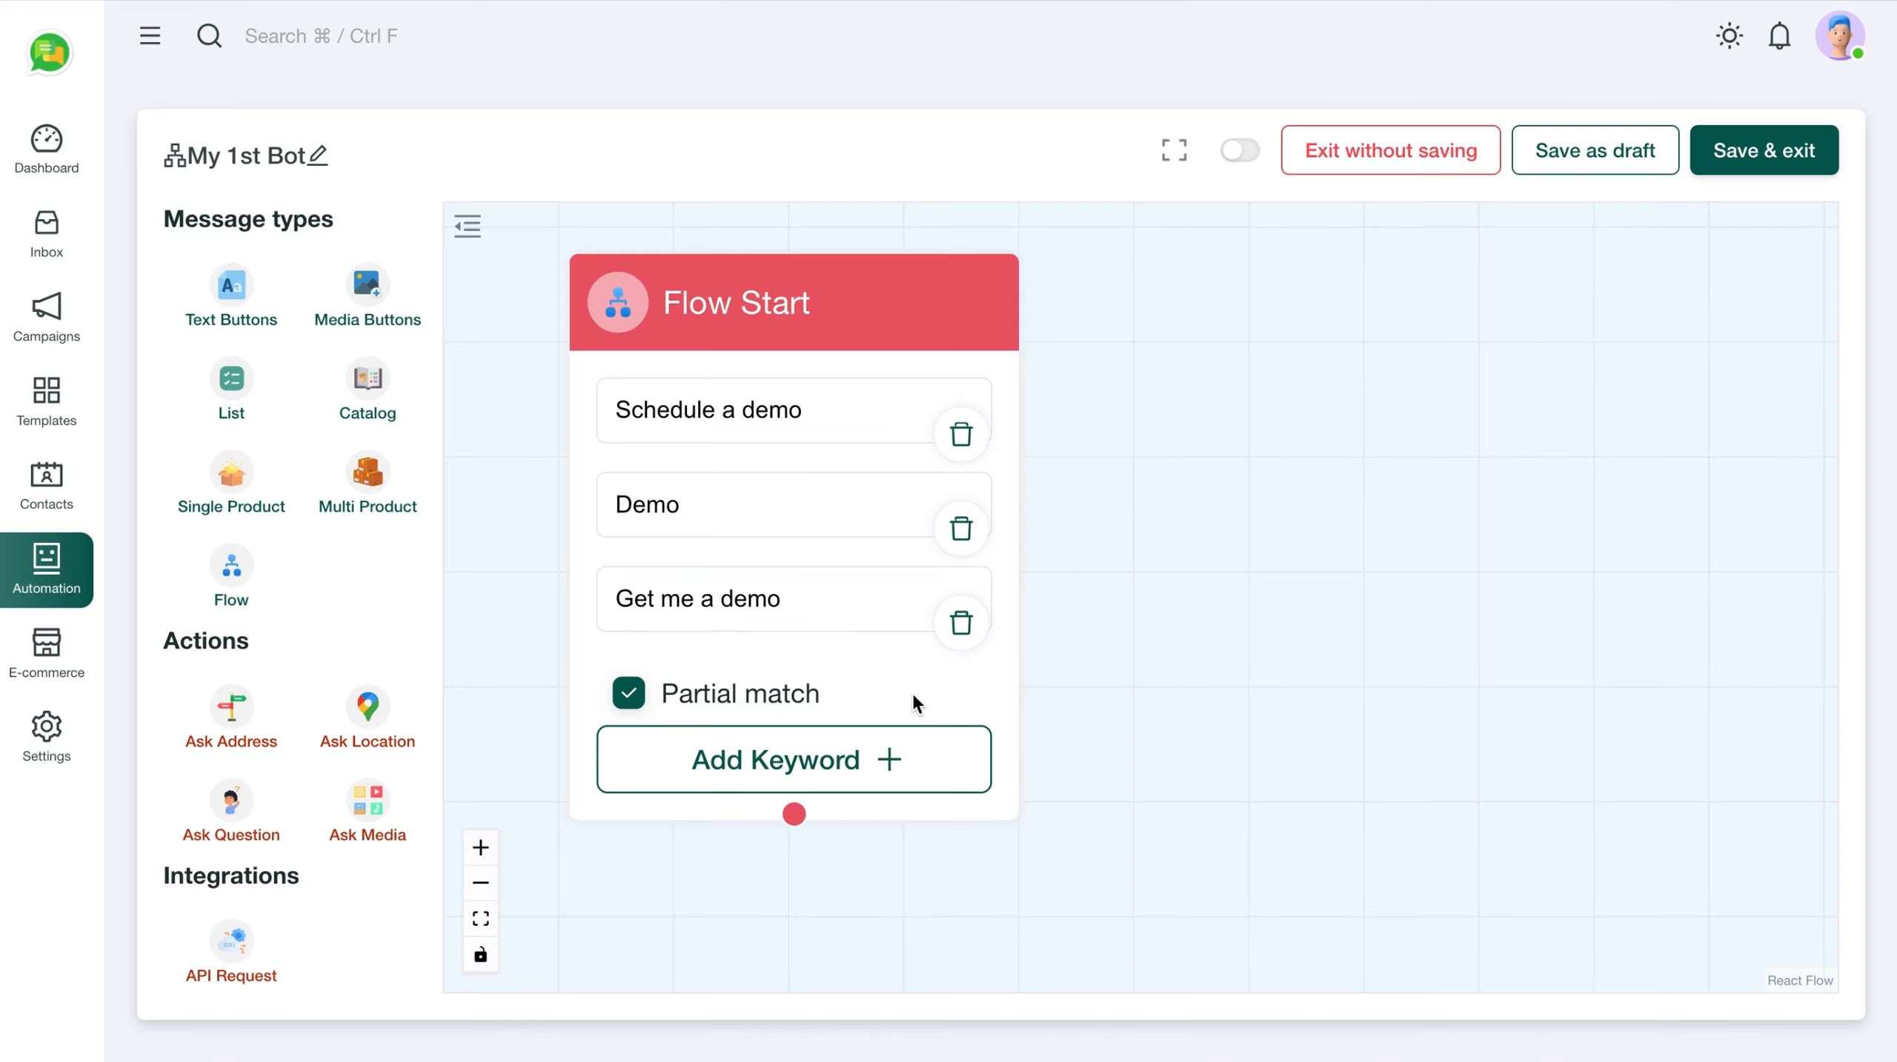
left_click_drag(867, 344, 815, 331)
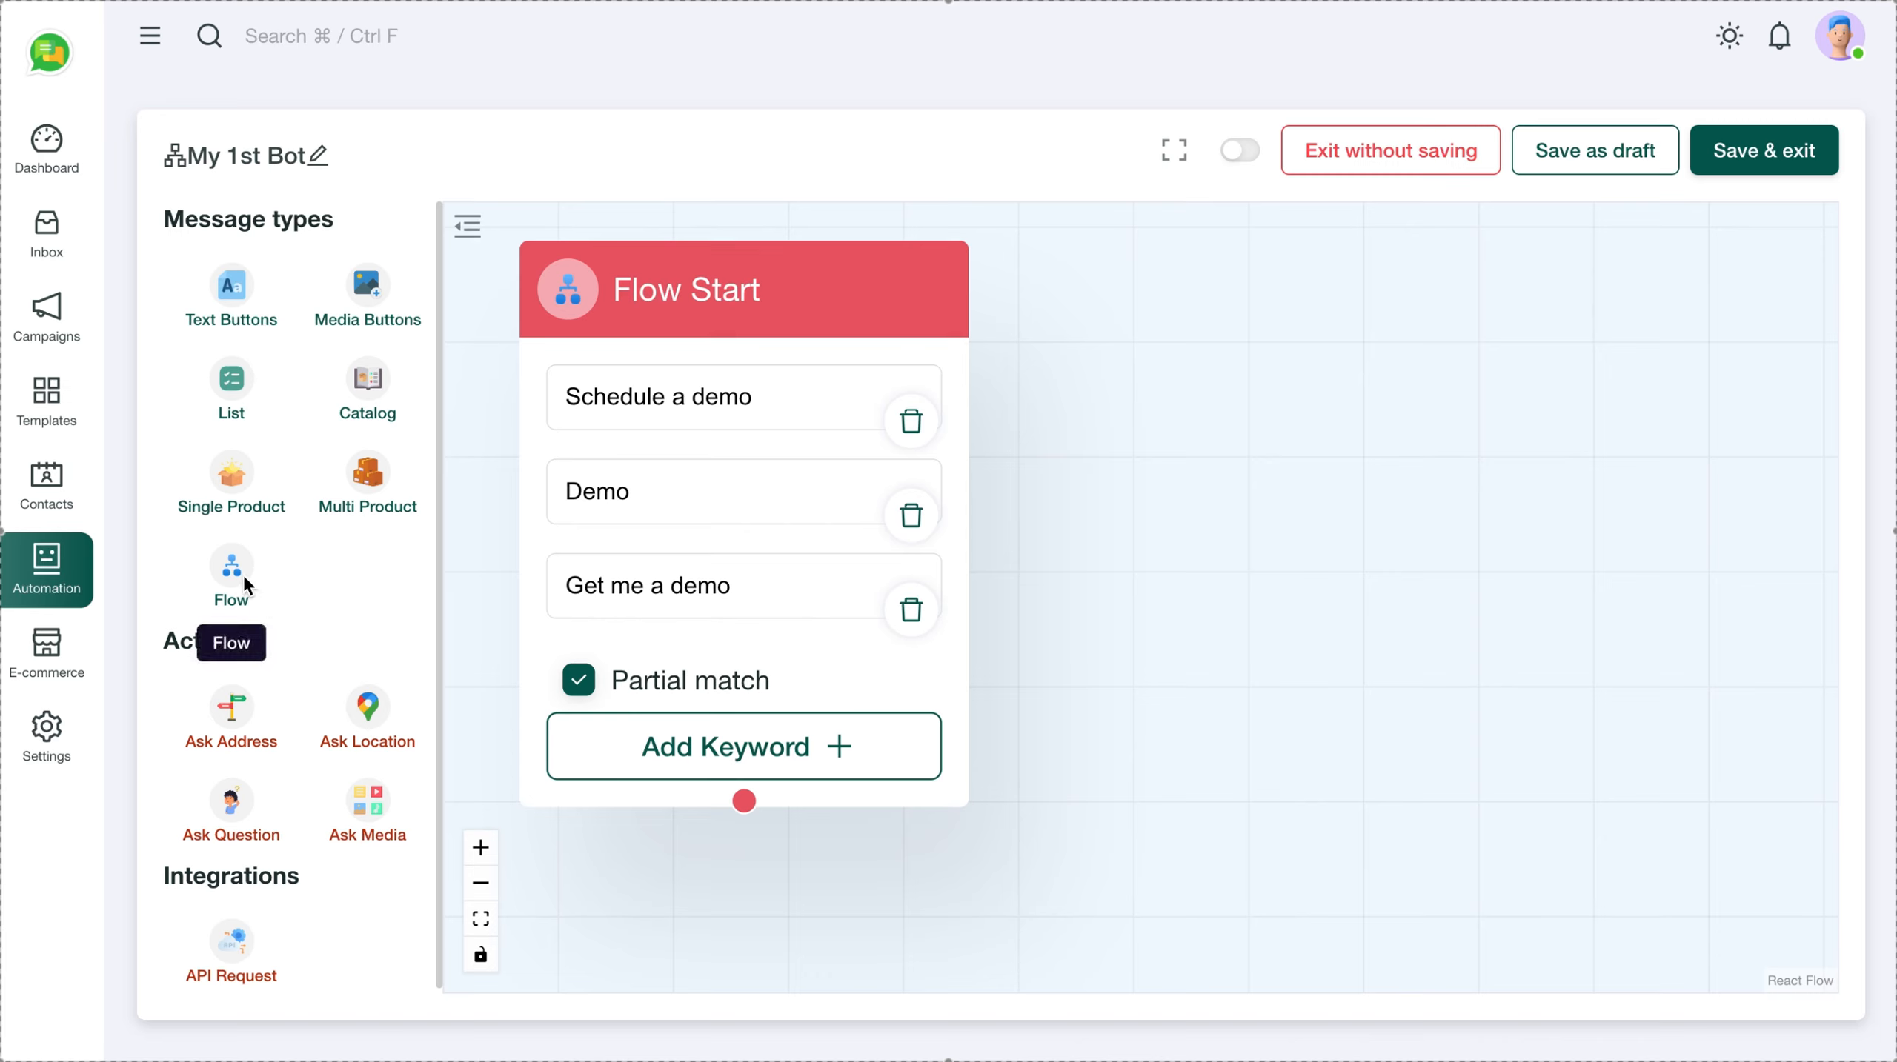
Add a WhatsApp Flow node beside Flow Start and paste the prepared message body
left_click_drag(246, 566, 1134, 365)
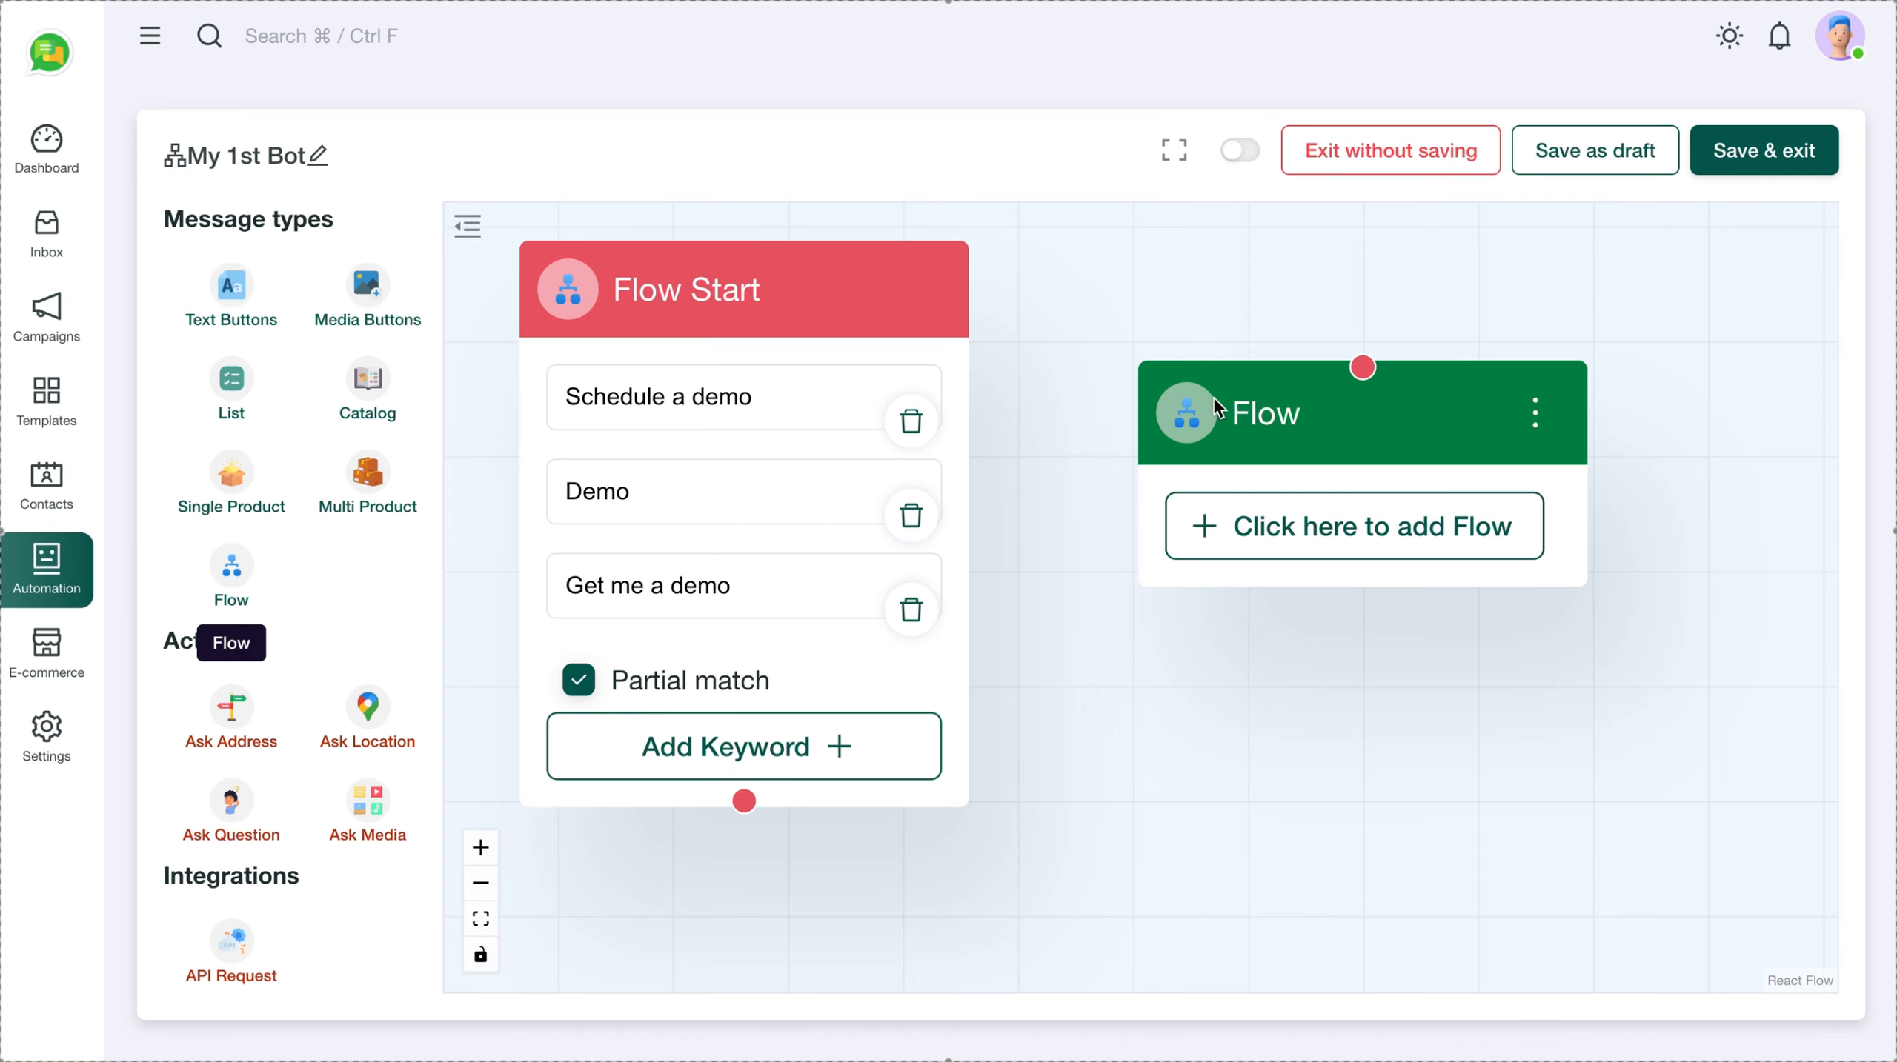
left_click(1538, 421)
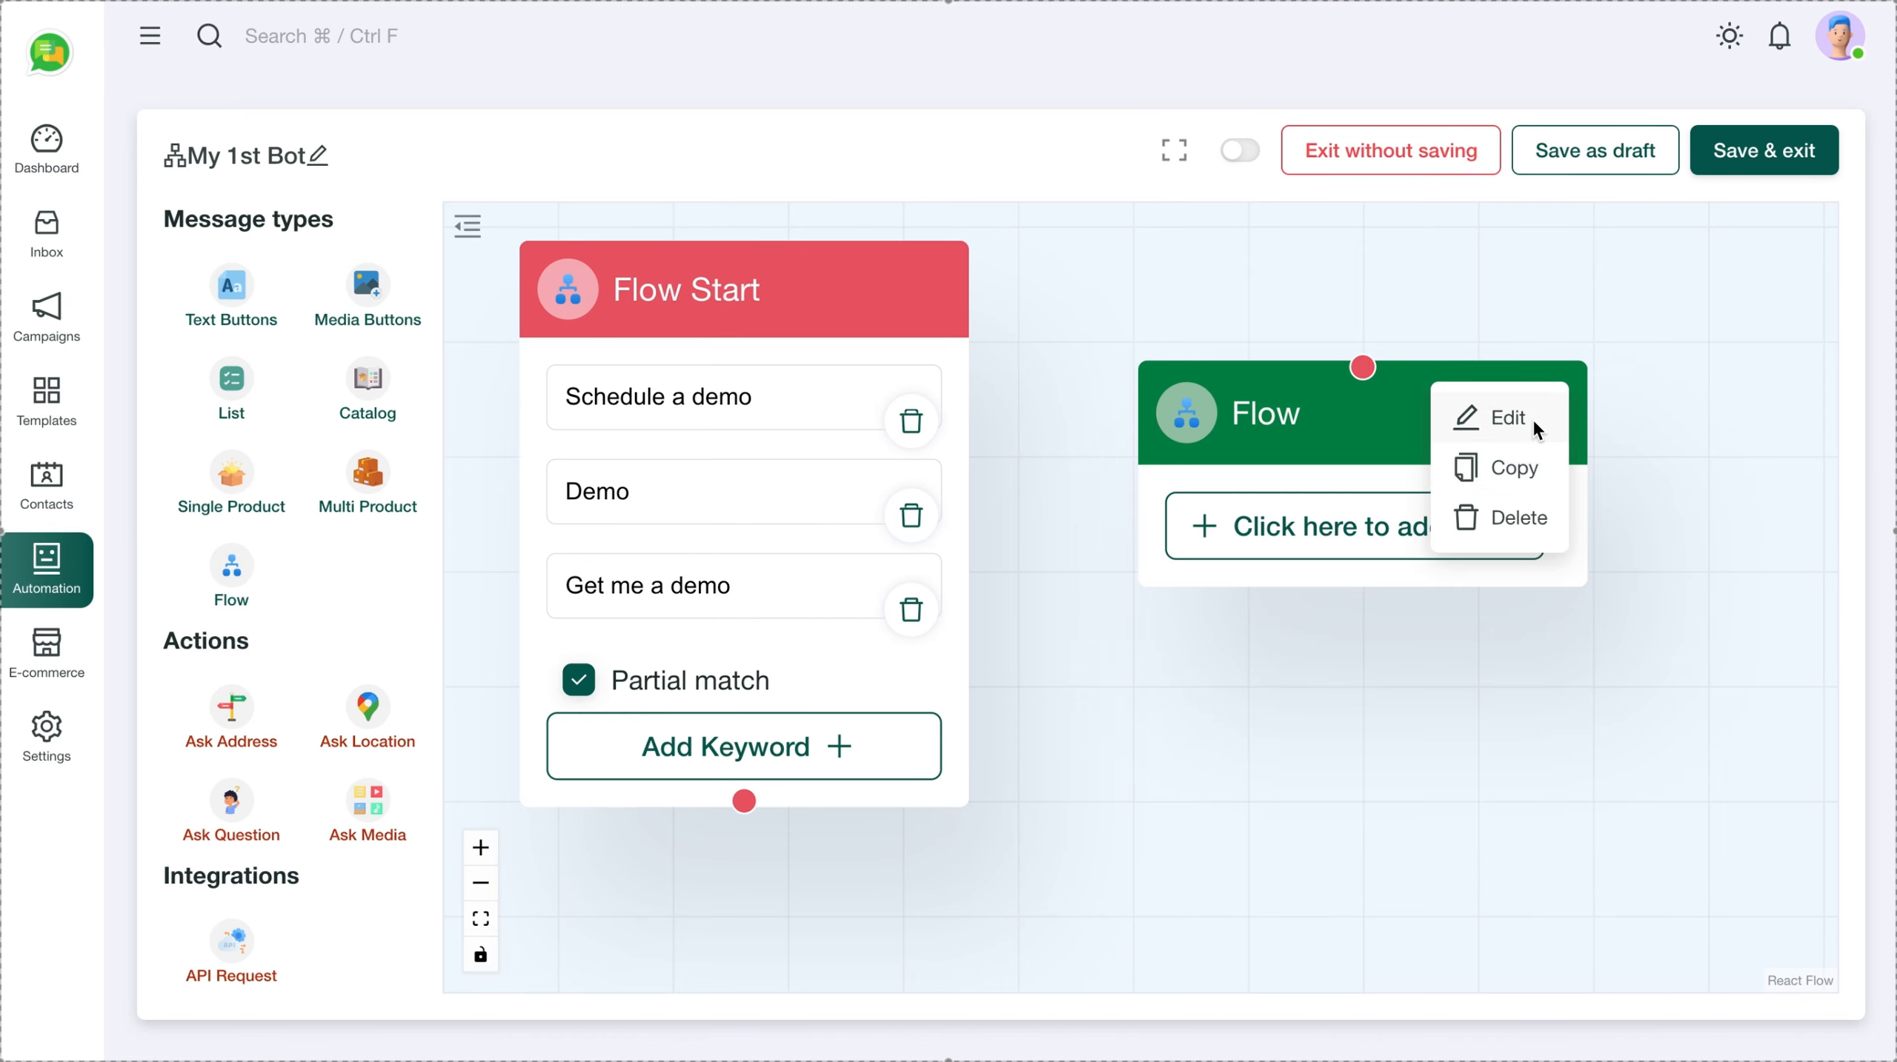
left_click(1514, 418)
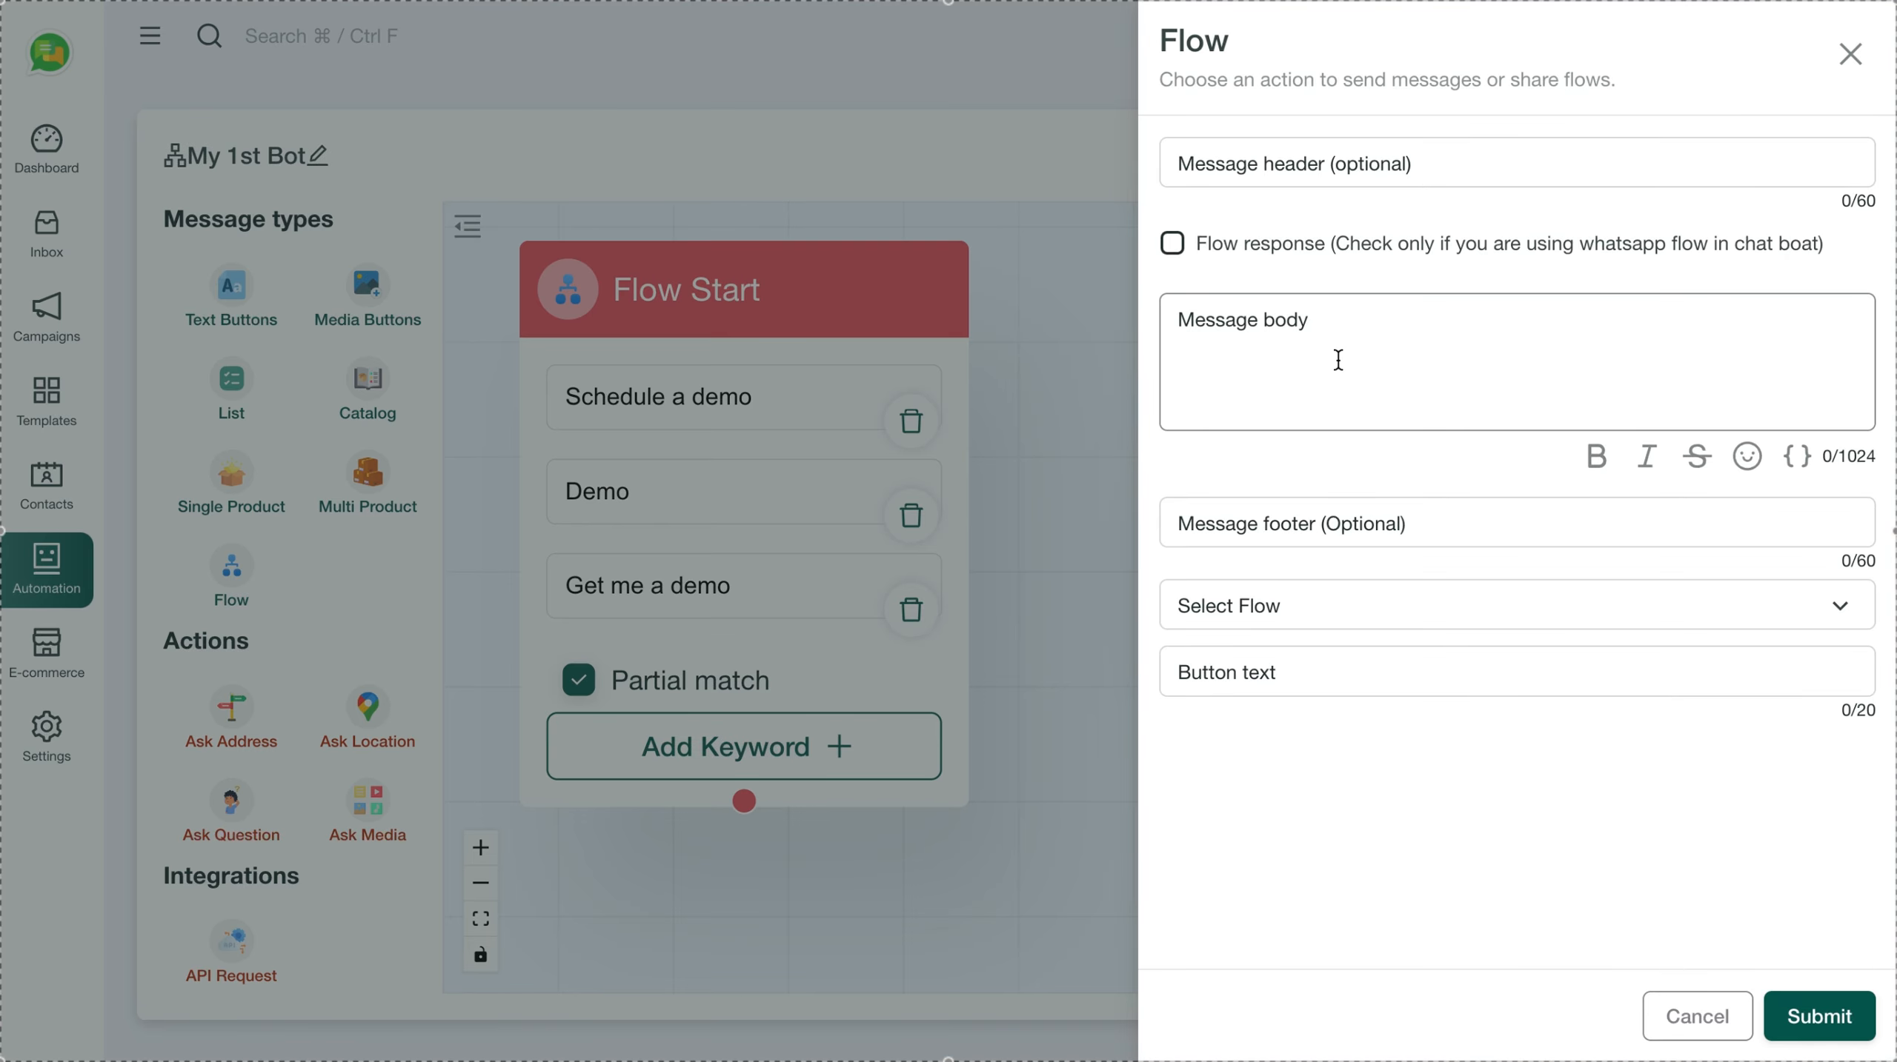
left_click(1274, 349)
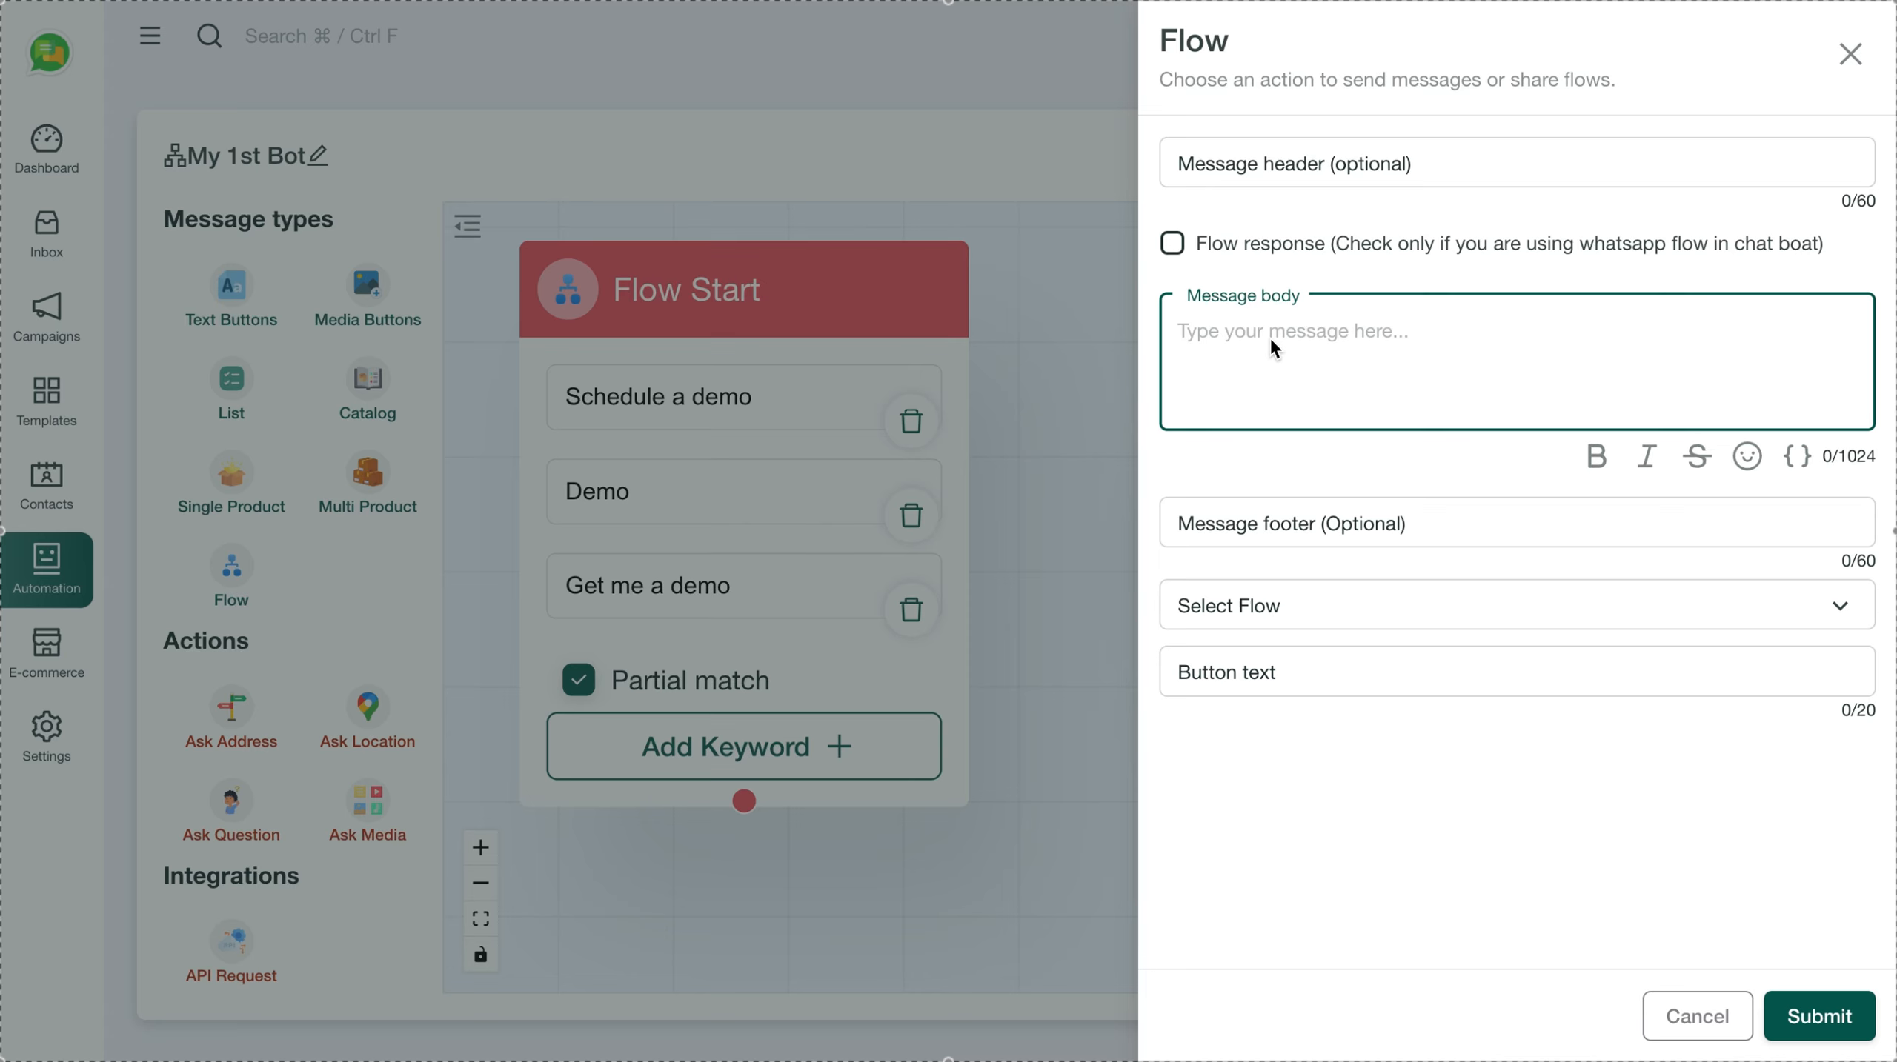
key("ctrl+v")
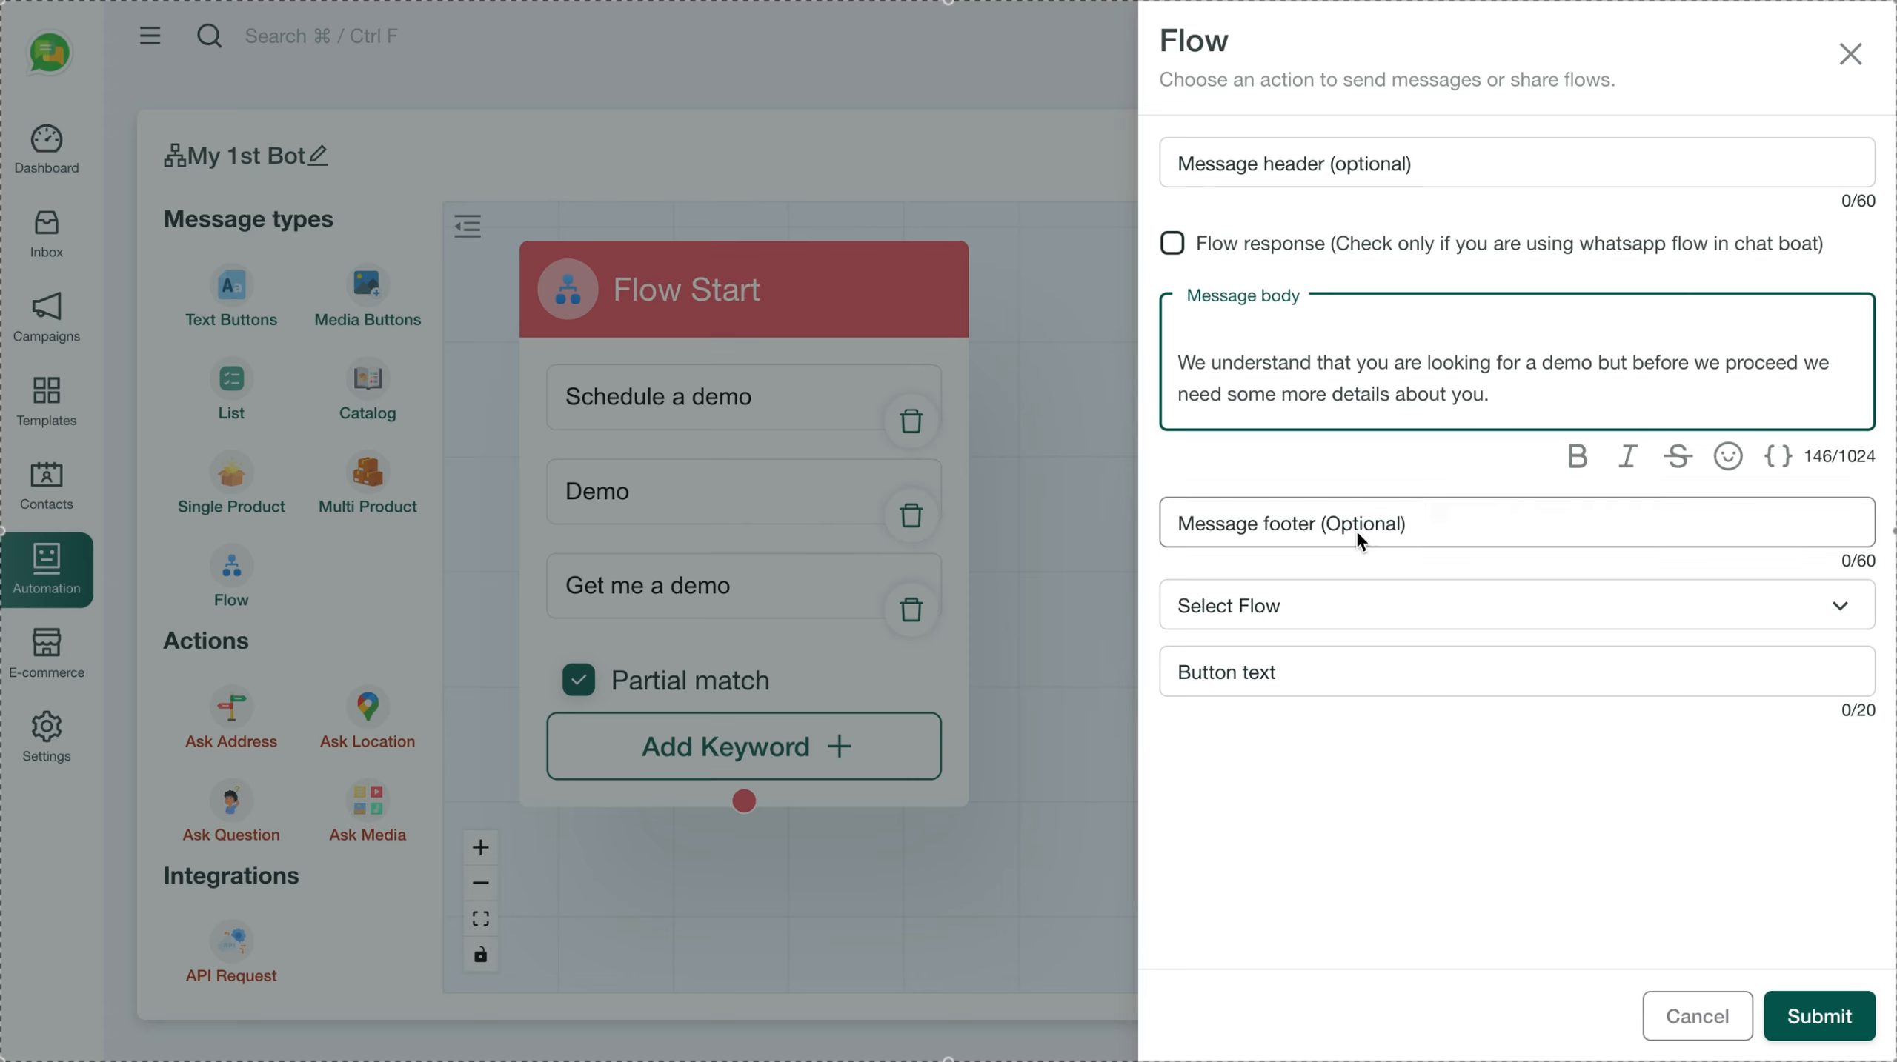
Choose the KOOCESTER flow, label the button 'Proceed', and submit the Flow message
left_click(1303, 611)
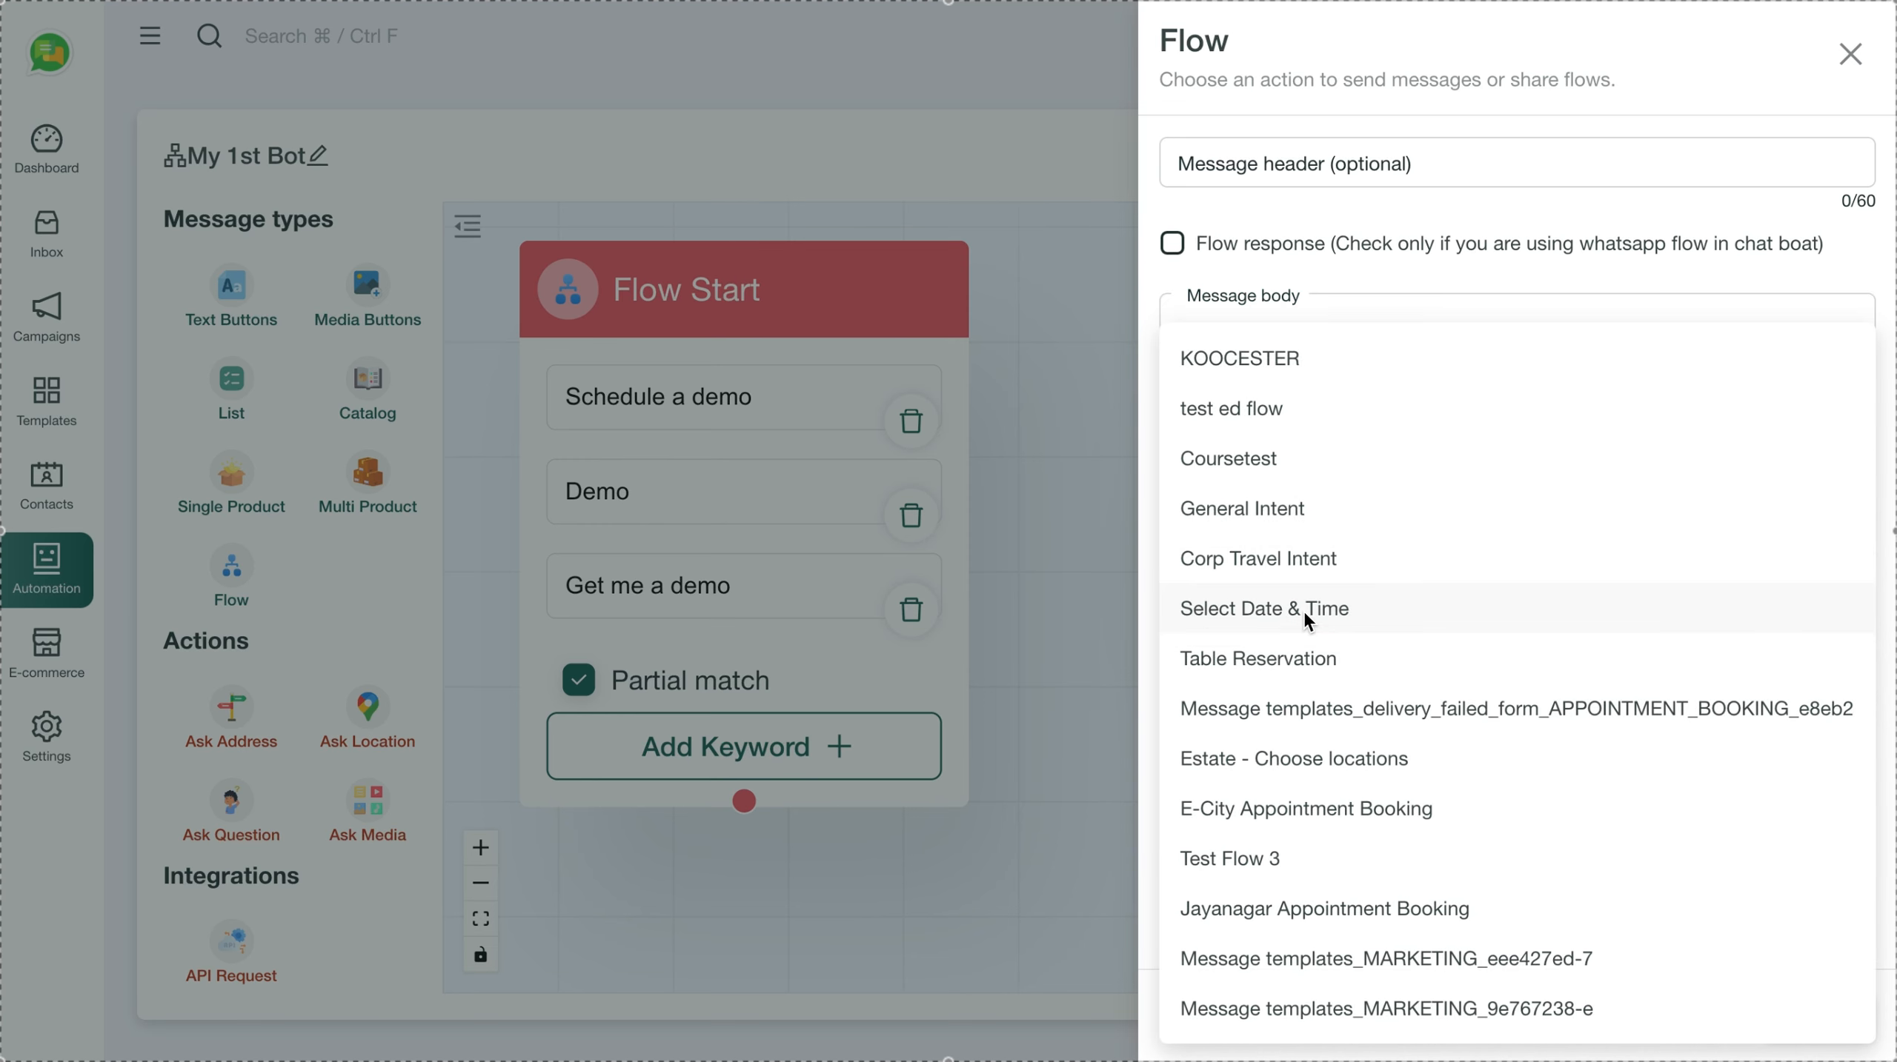
left_click(1291, 357)
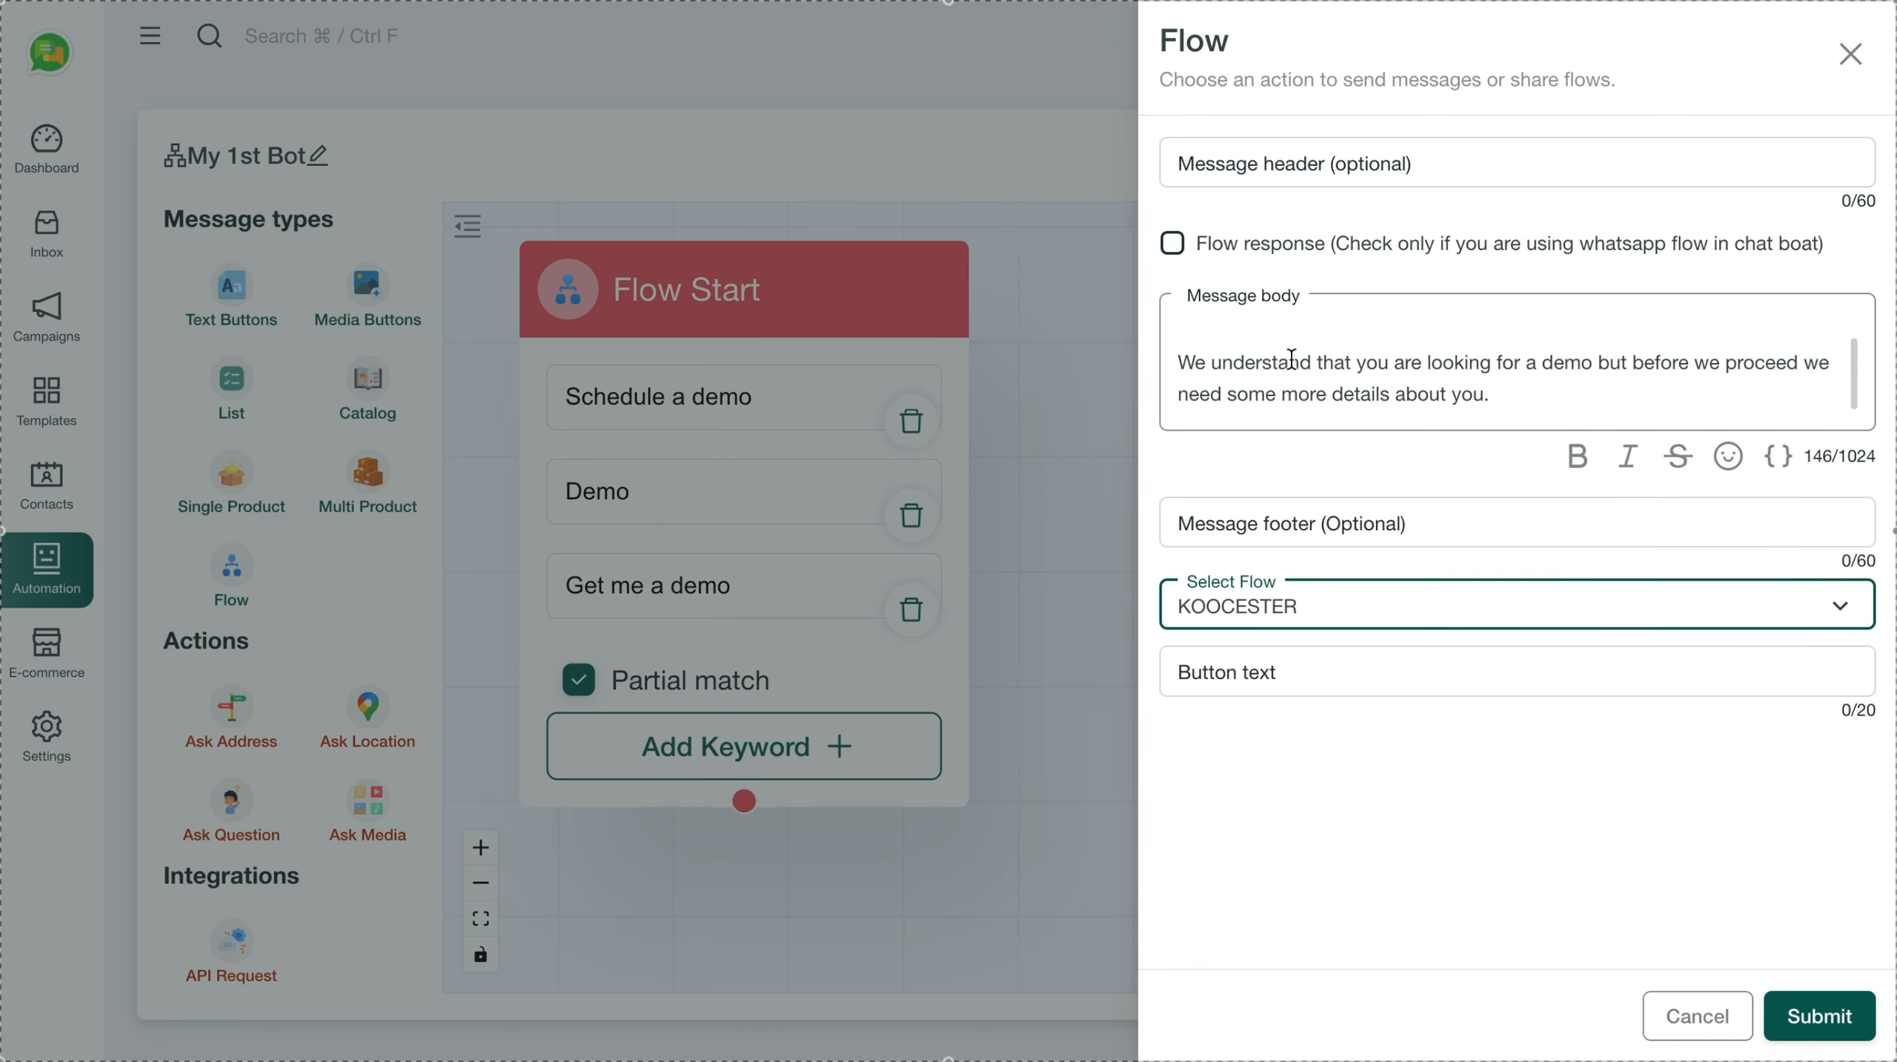
left_click(1367, 676)
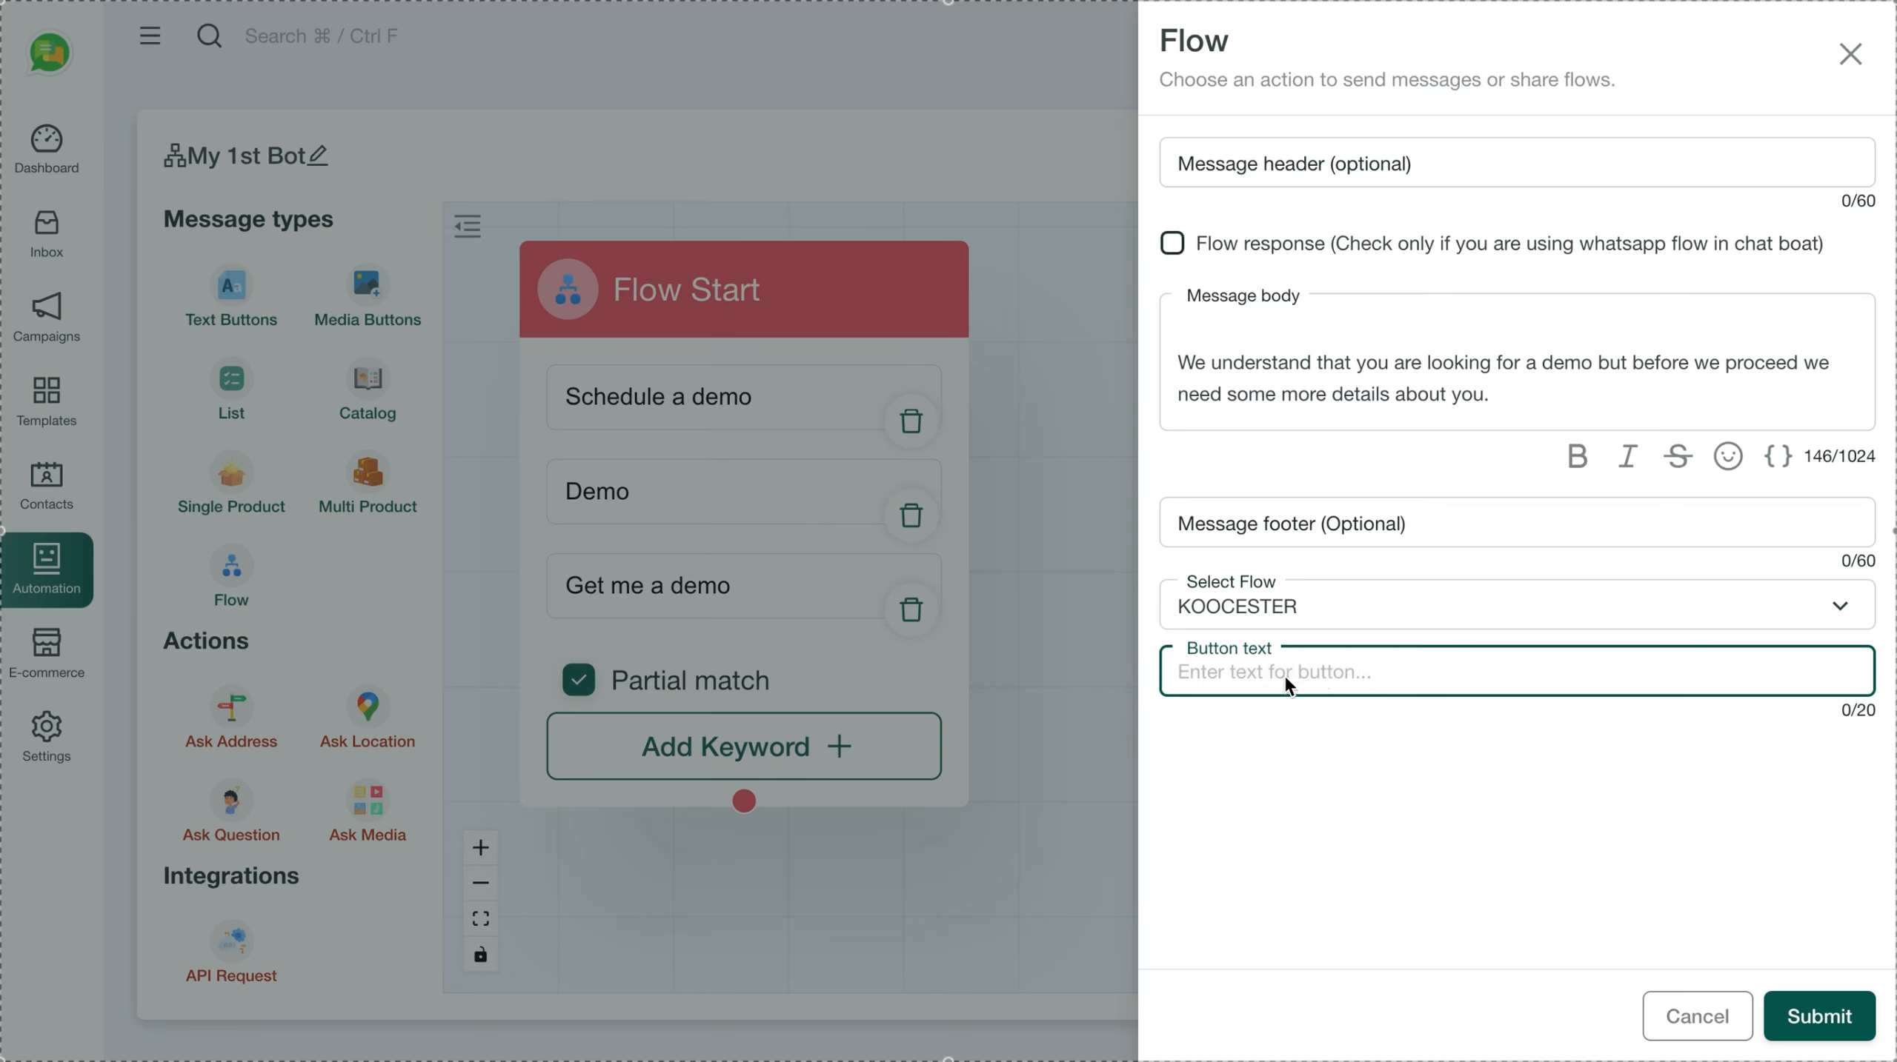
type("Proceed")
left_click(1419, 785)
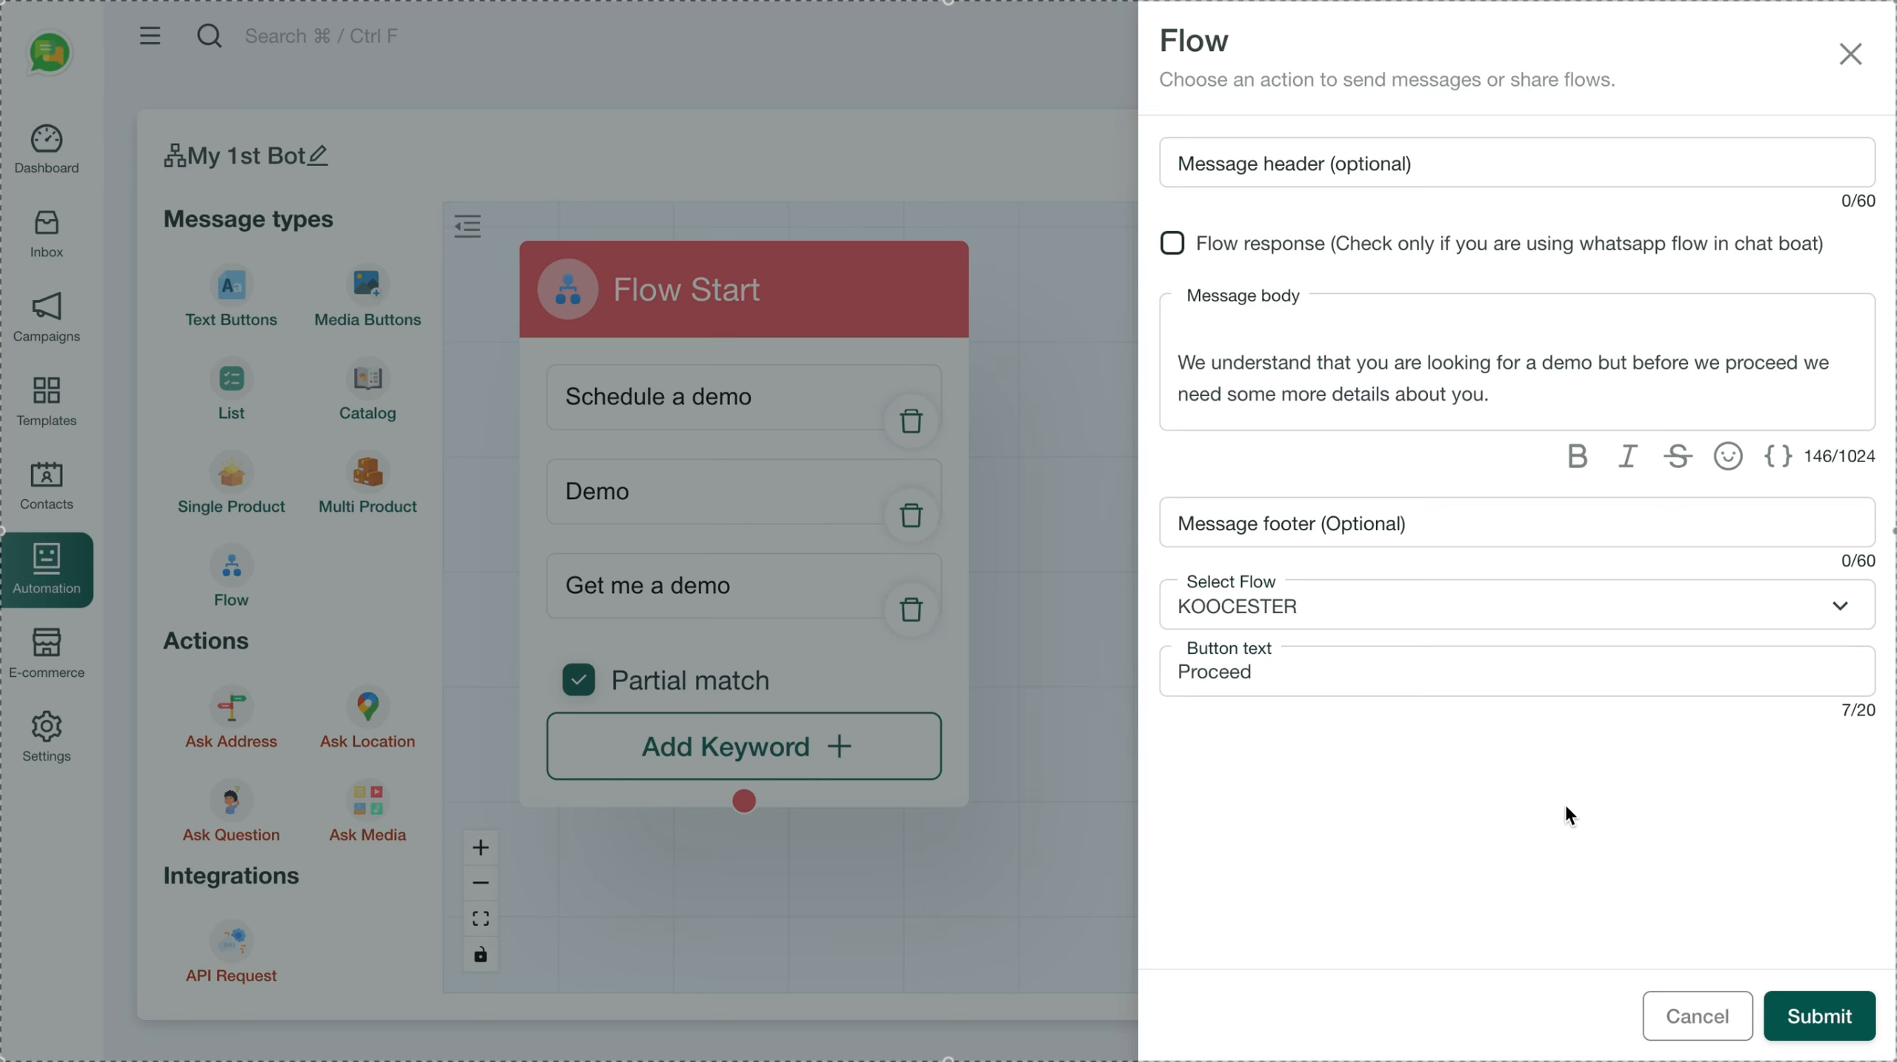
left_click(1823, 1020)
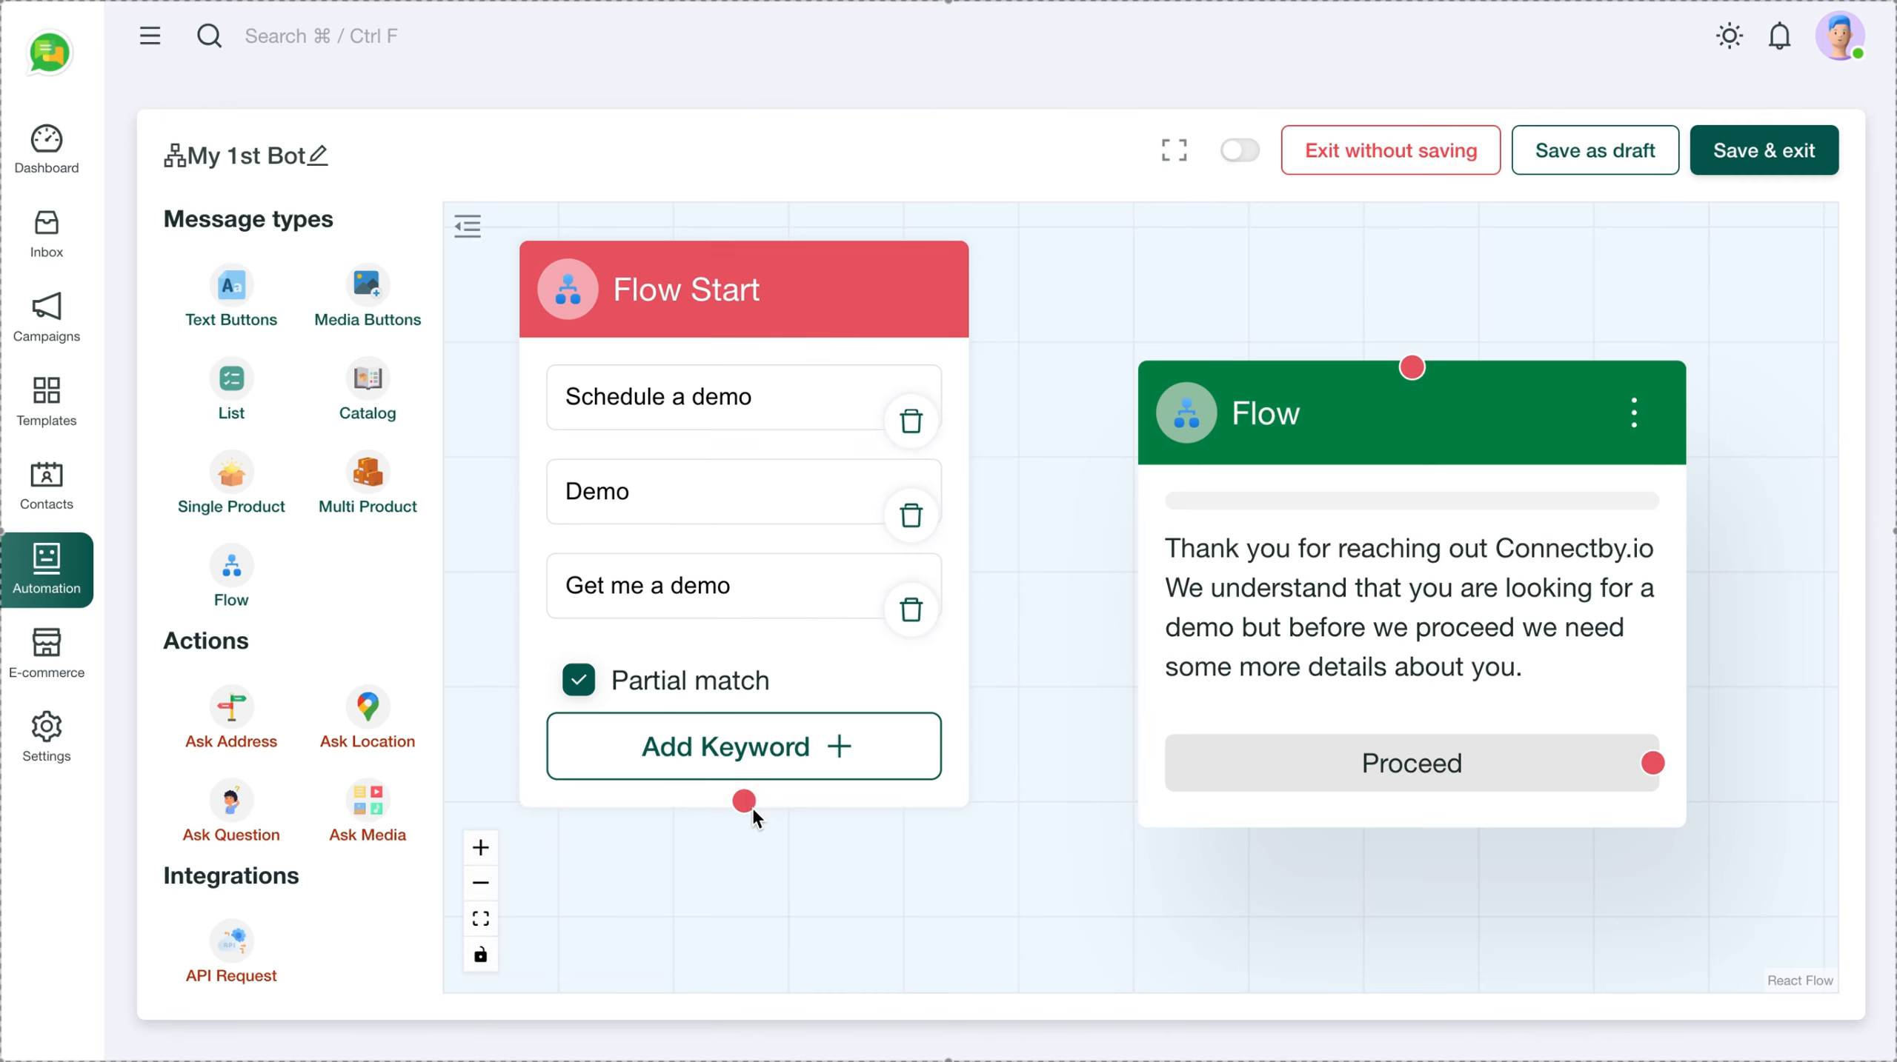
Connect Flow Start to the Flow message, then place a Text Buttons message beside it
left_click_drag(746, 804, 1418, 369)
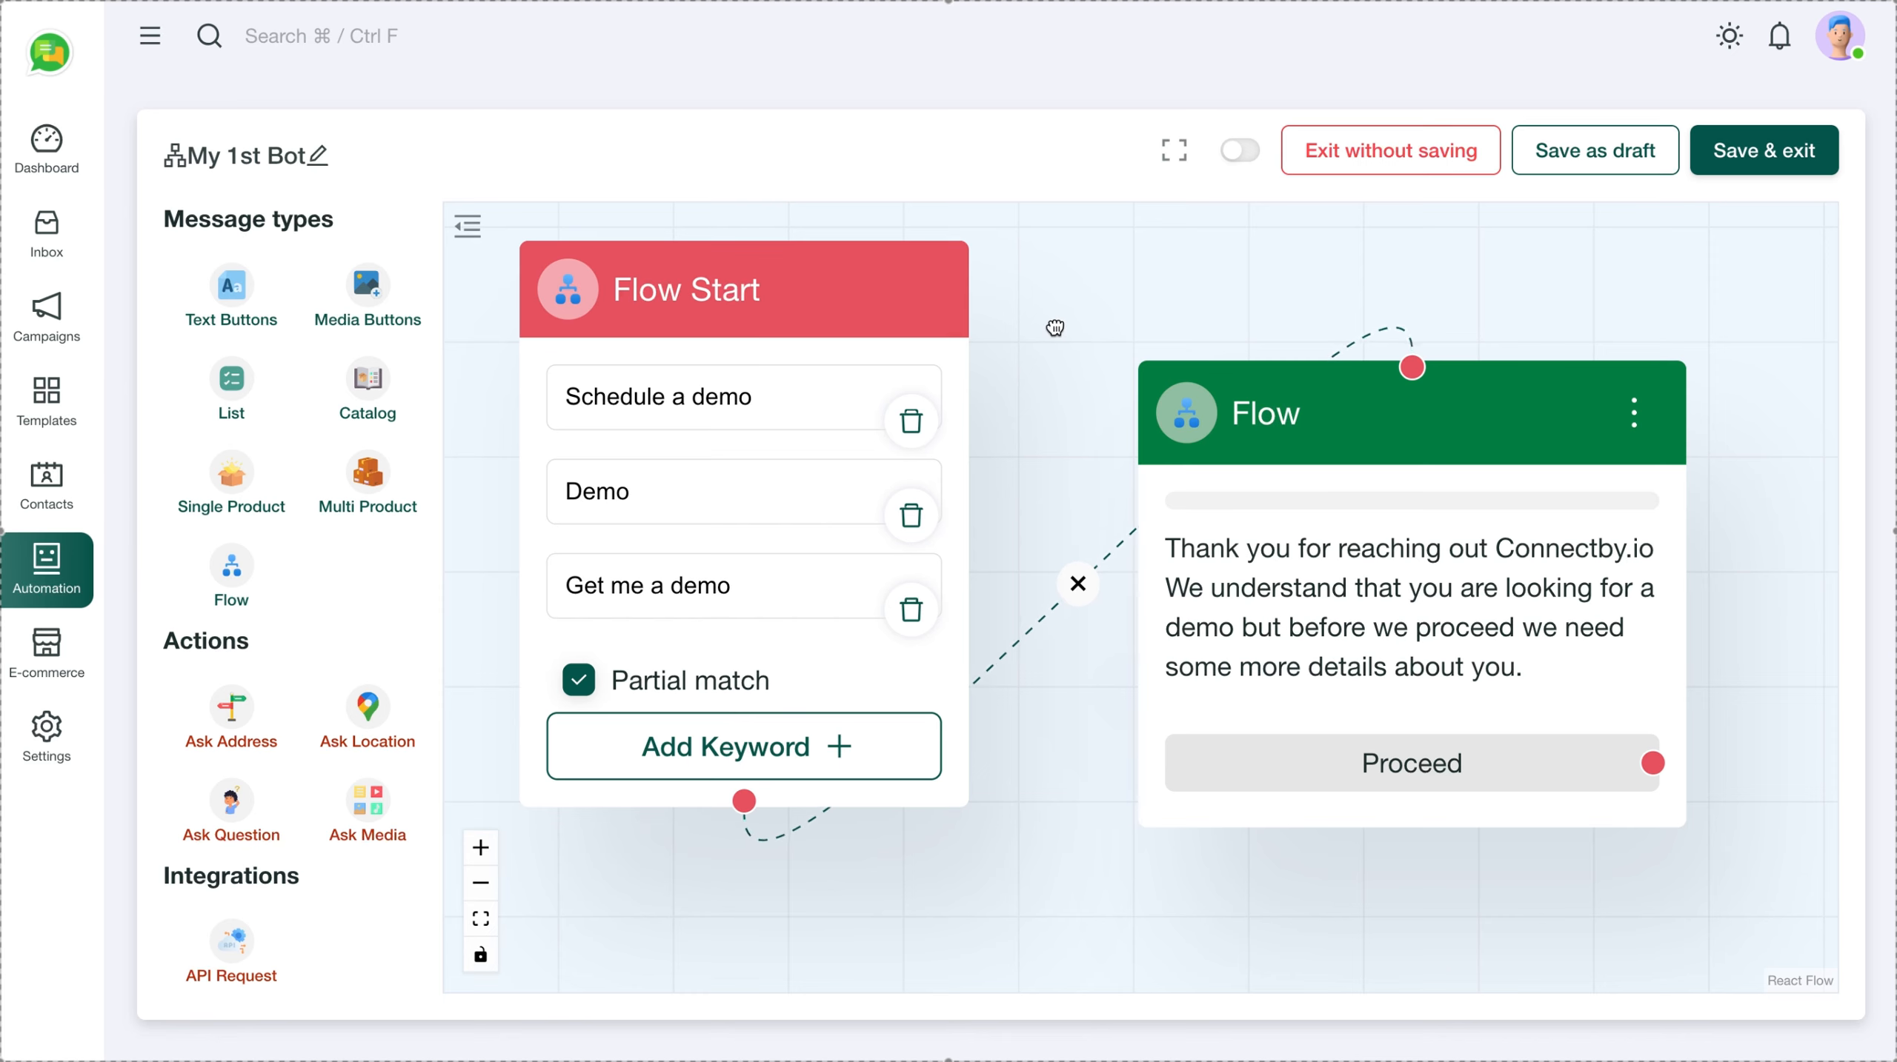
left_click_drag(1041, 324, 622, 258)
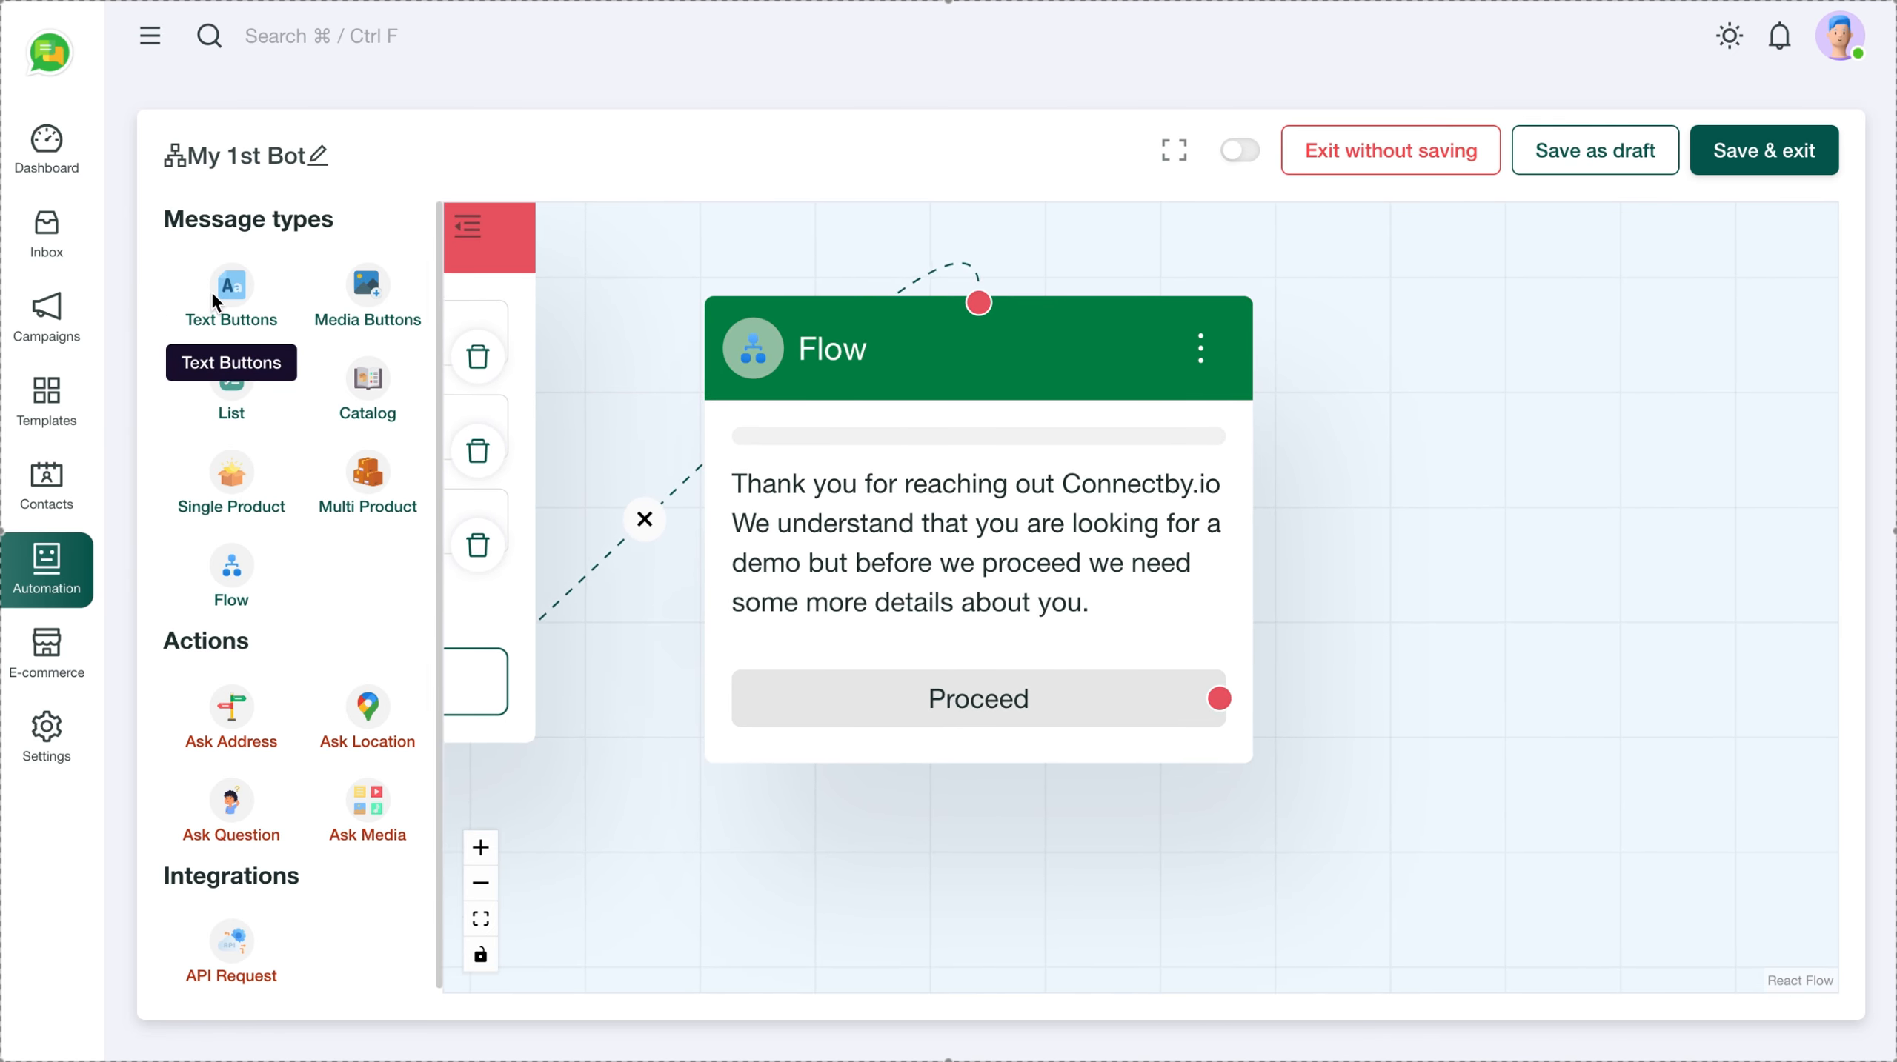
left_click_drag(214, 297, 1360, 405)
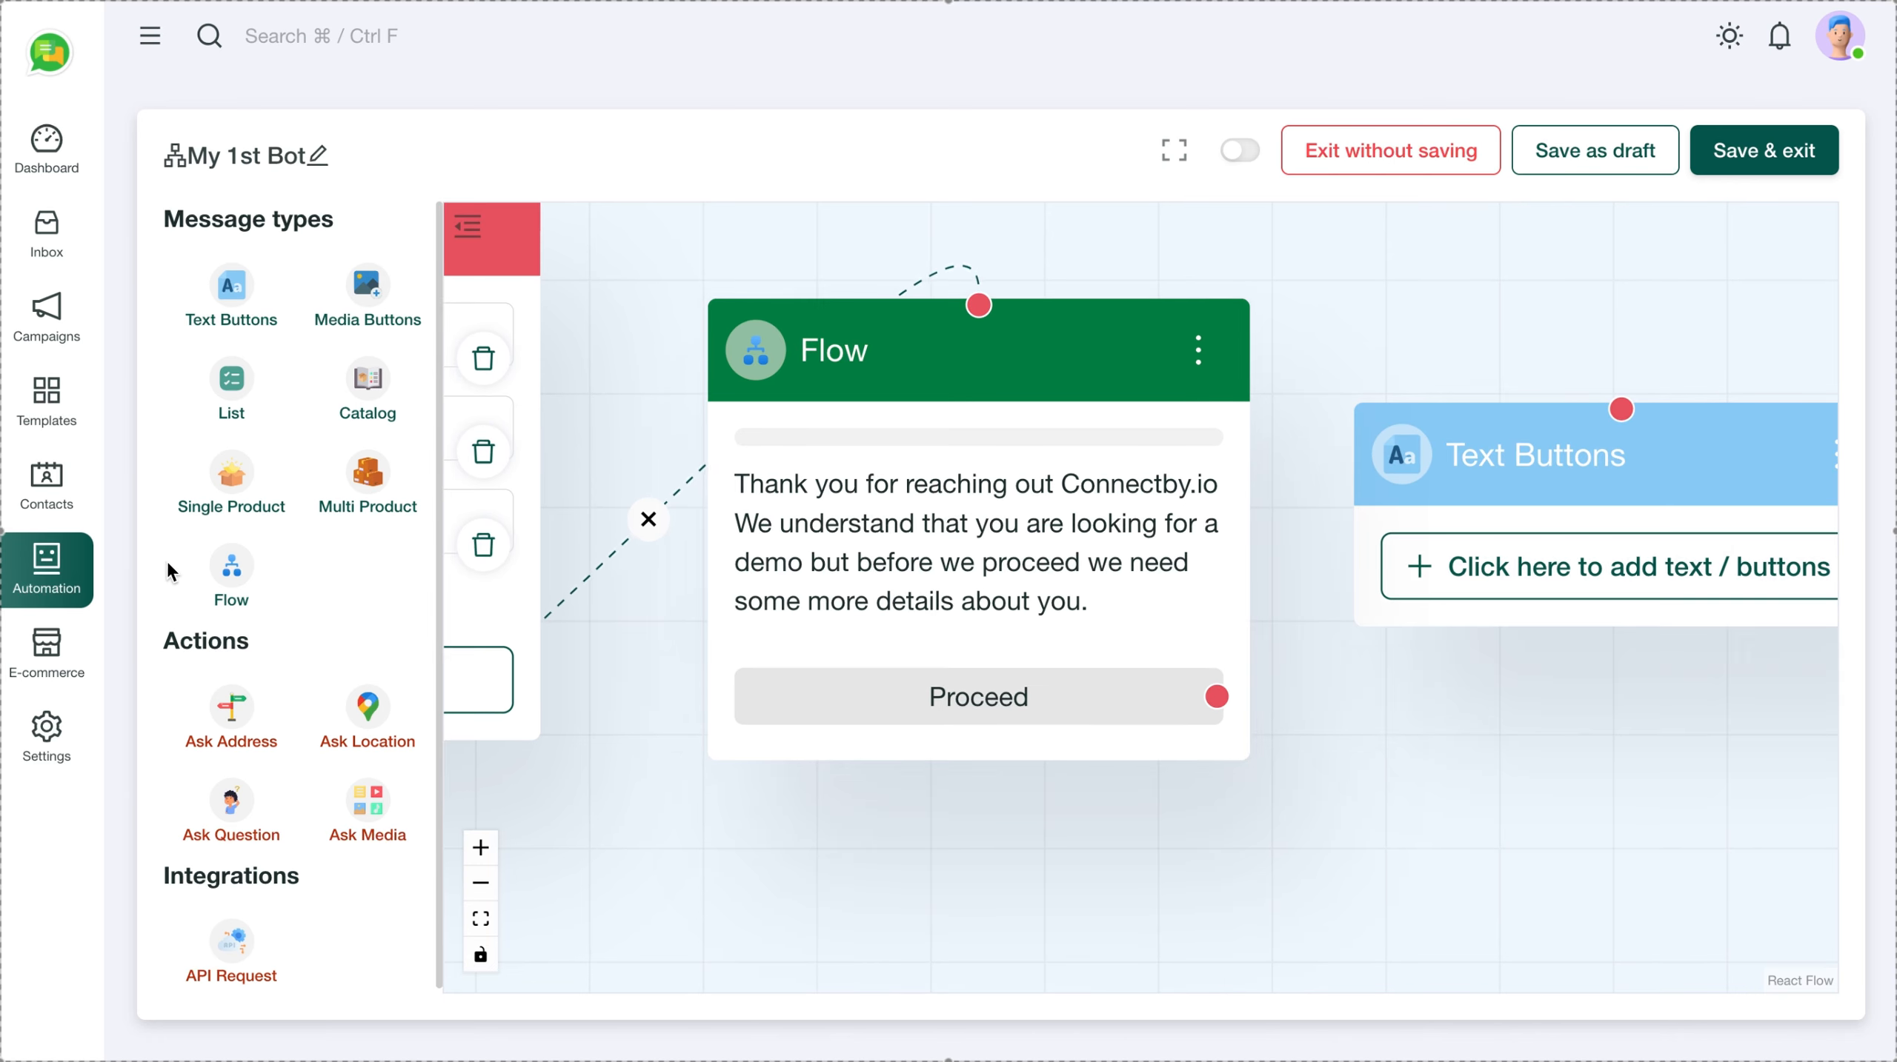
scroll(289, 713, "down", 1)
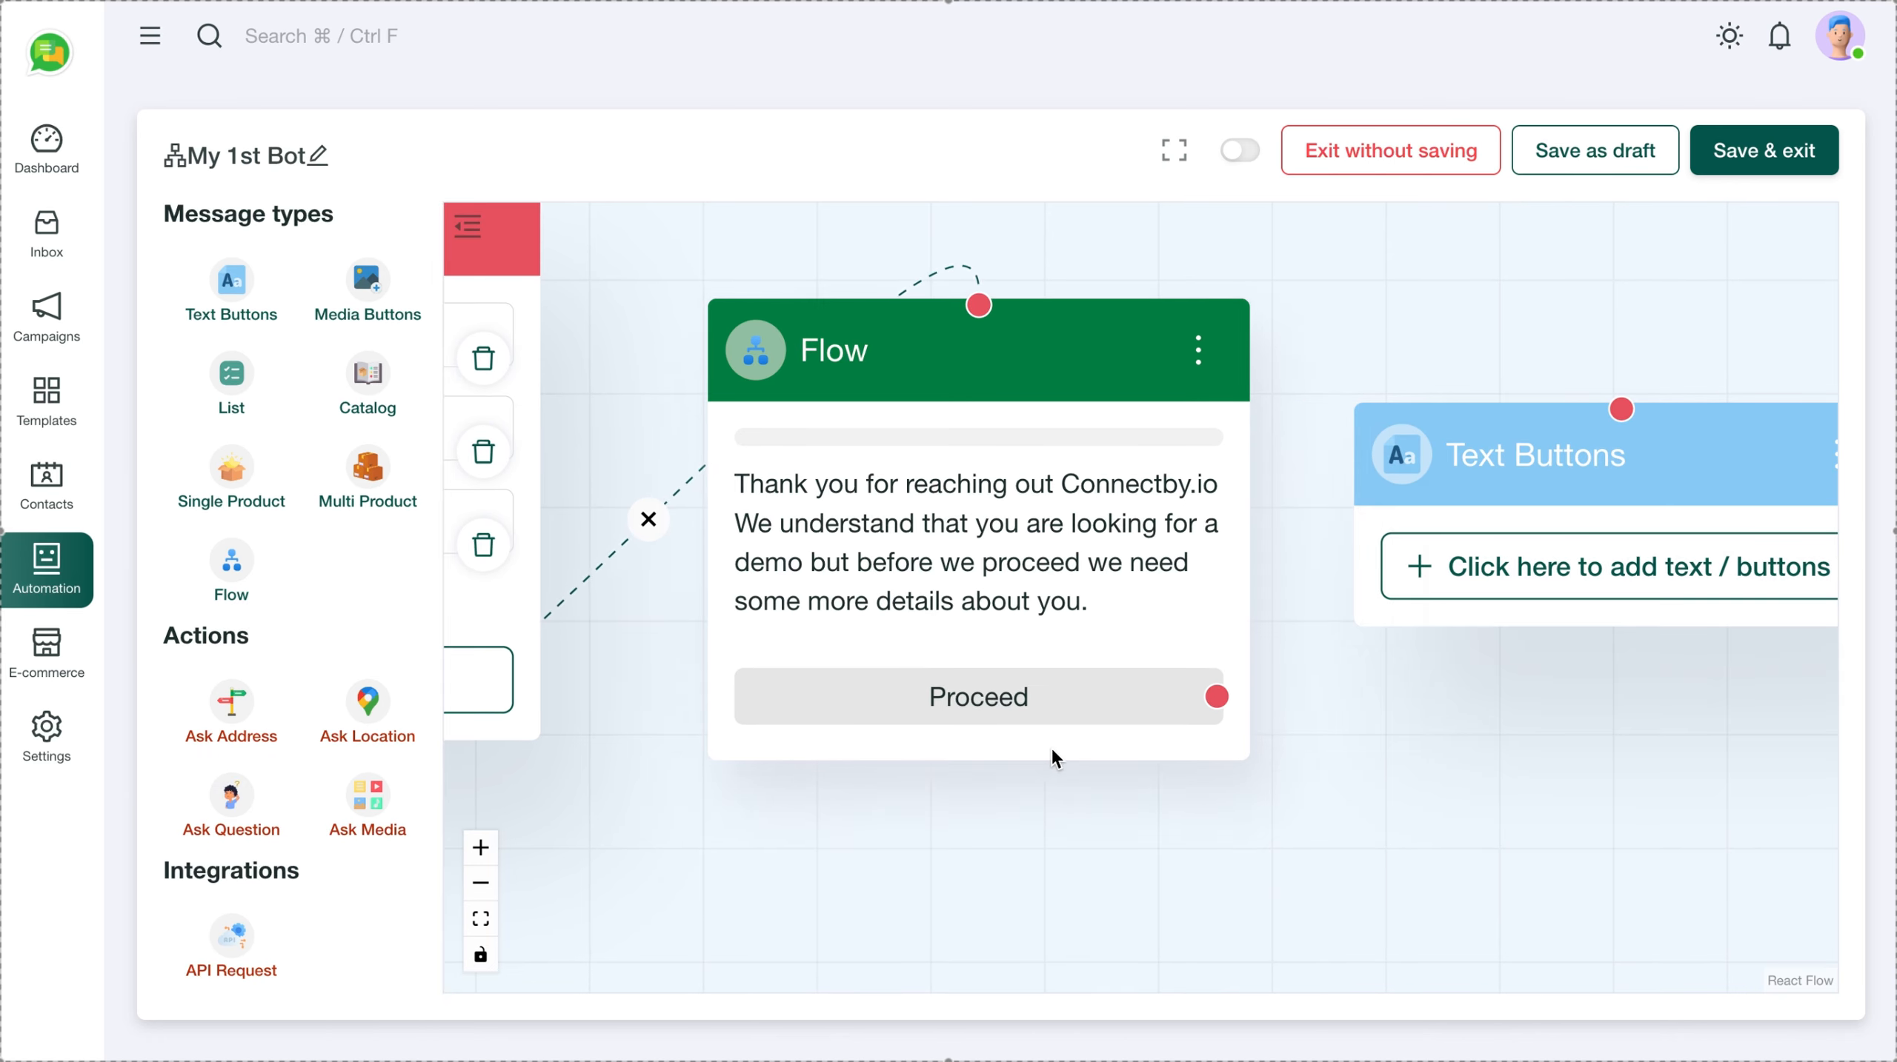
scroll(1385, 608, "down", 5)
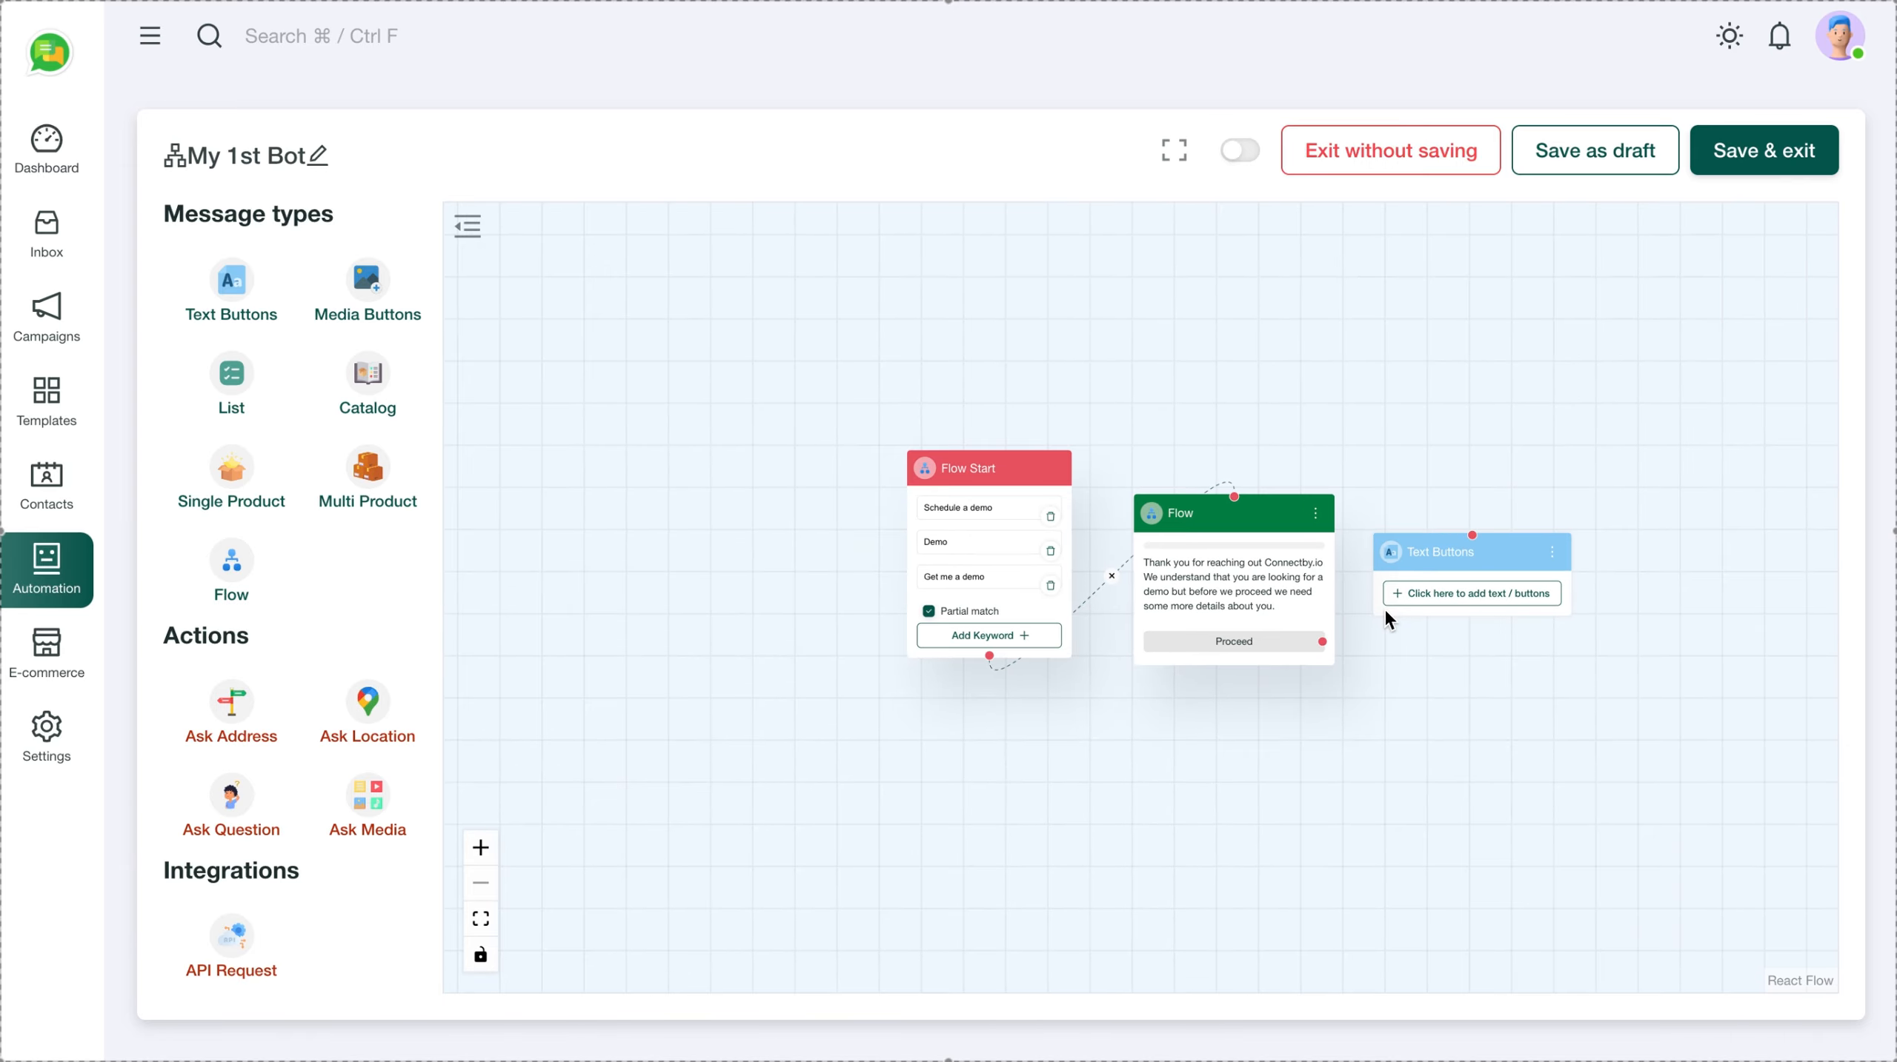
scroll(1384, 608, "up", 3)
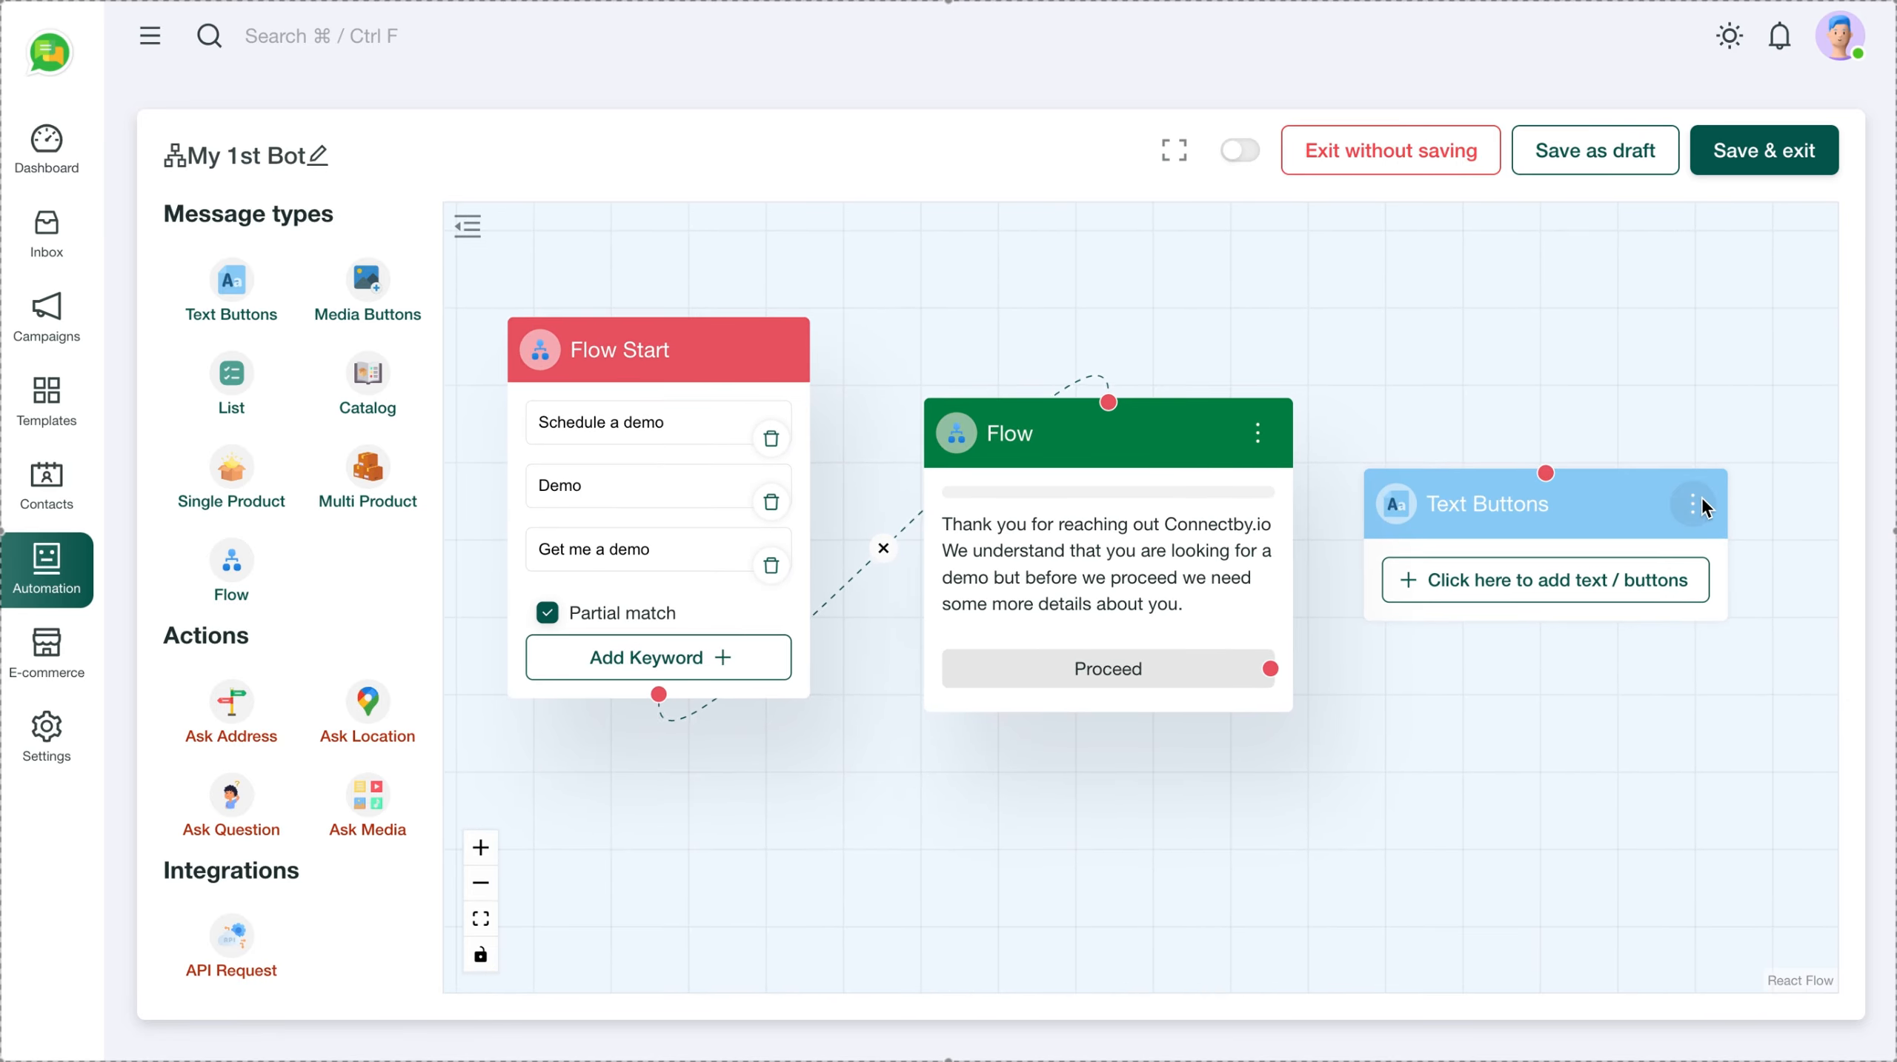
Set the Text Buttons body to 'Thank you for providing the details. We'll connect at mentioned data and time by' and save
left_click(1690, 505)
left_click(1627, 523)
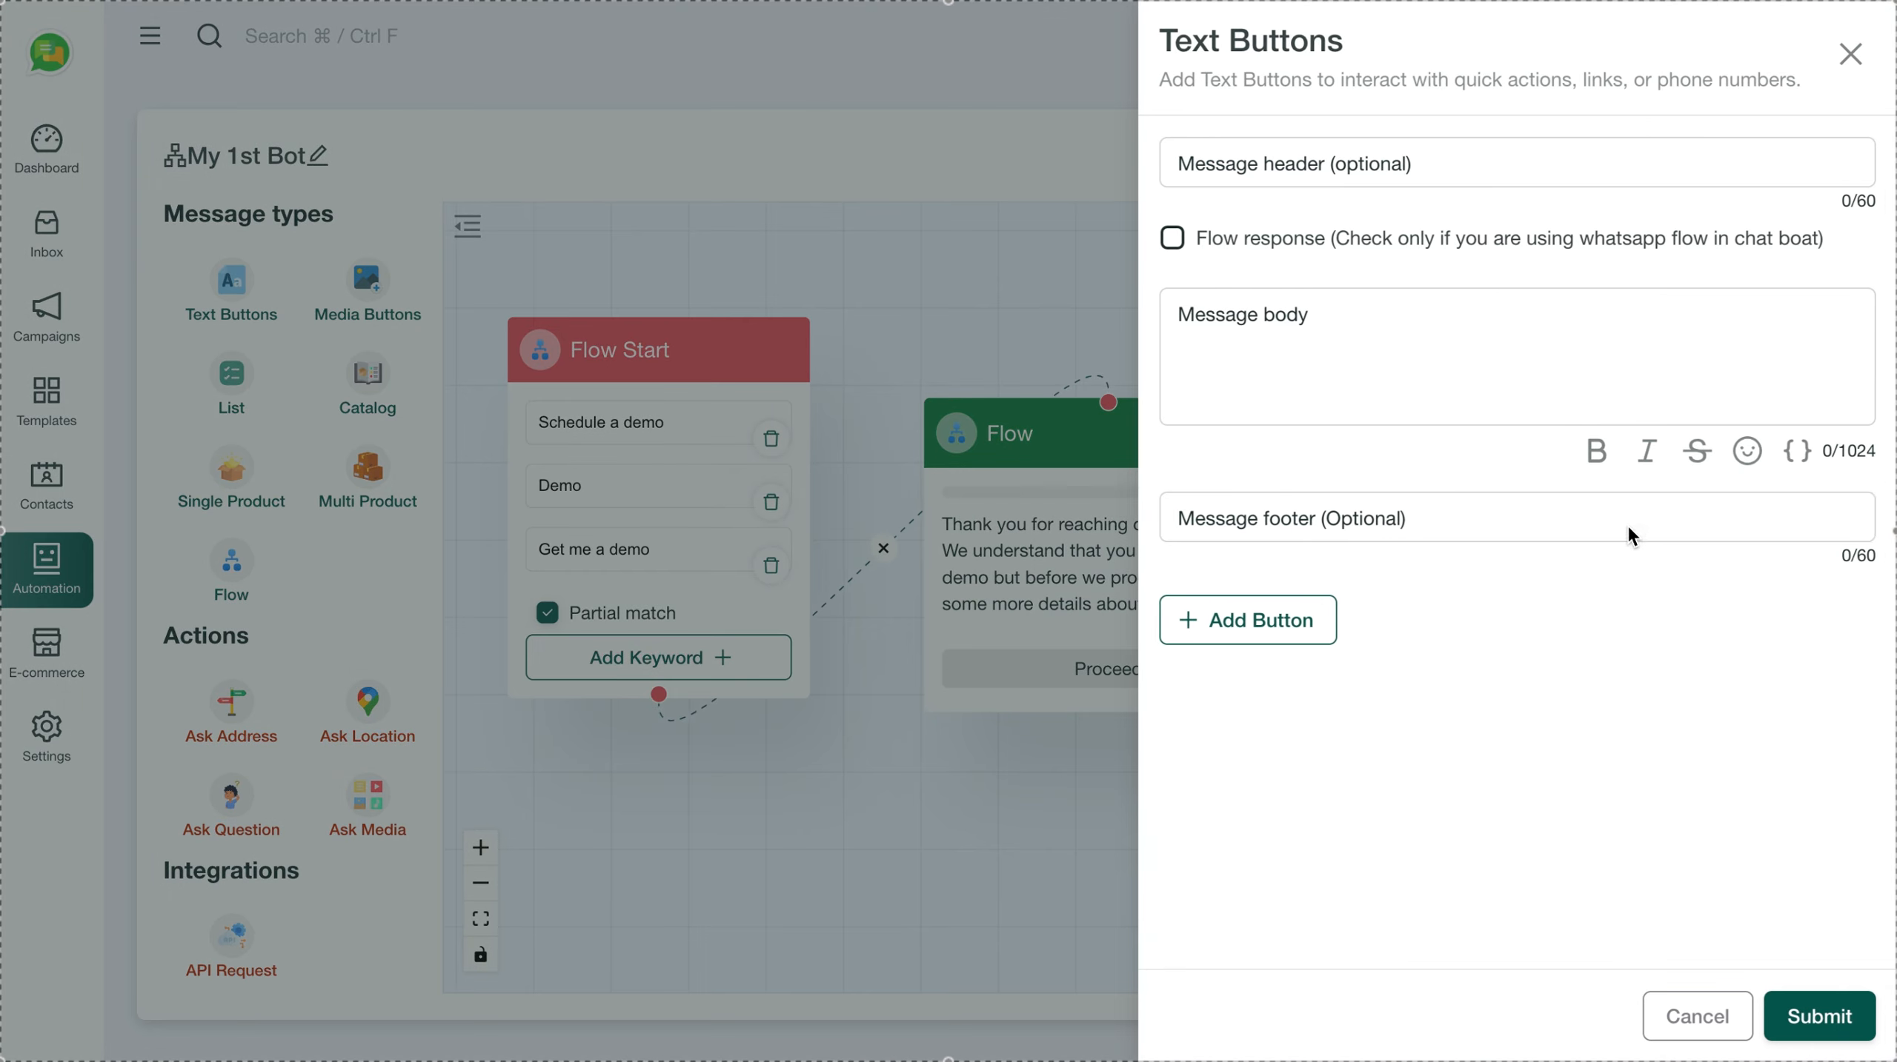
left_click(1193, 321)
type("Thank y")
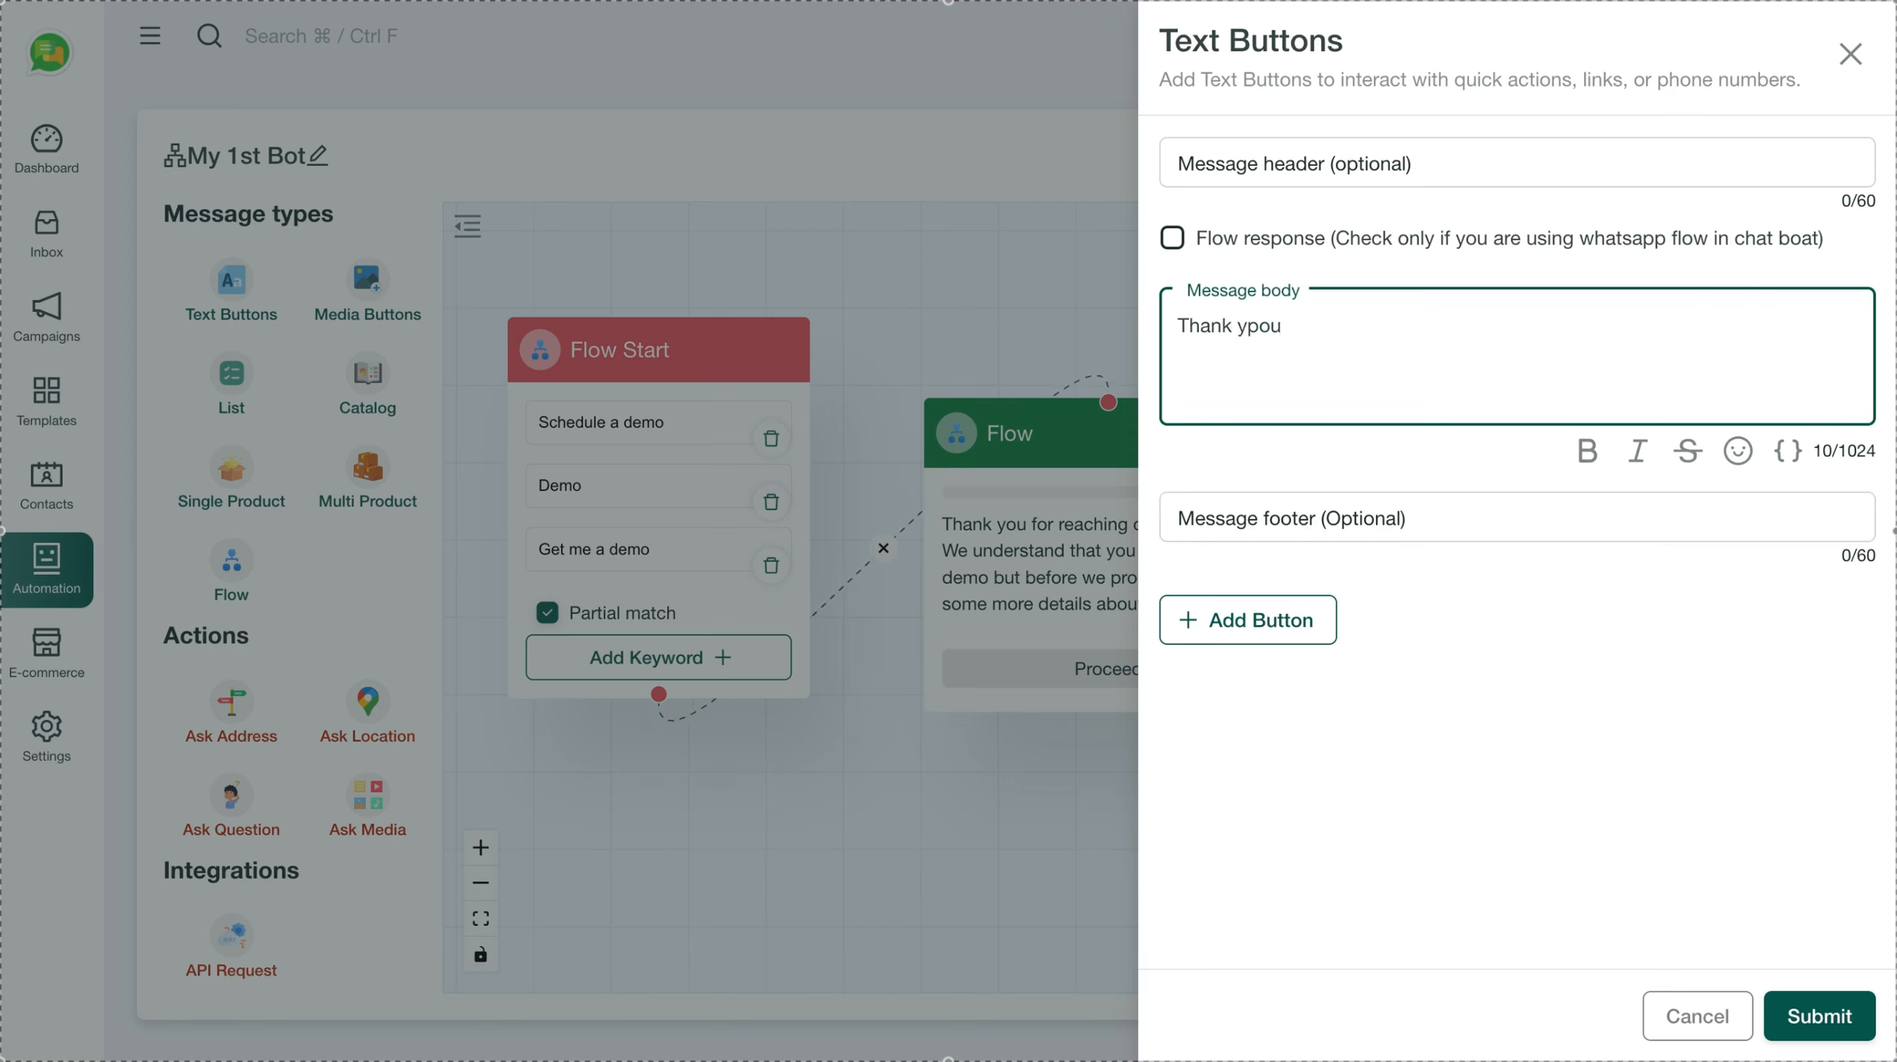
type("ou for providing the")
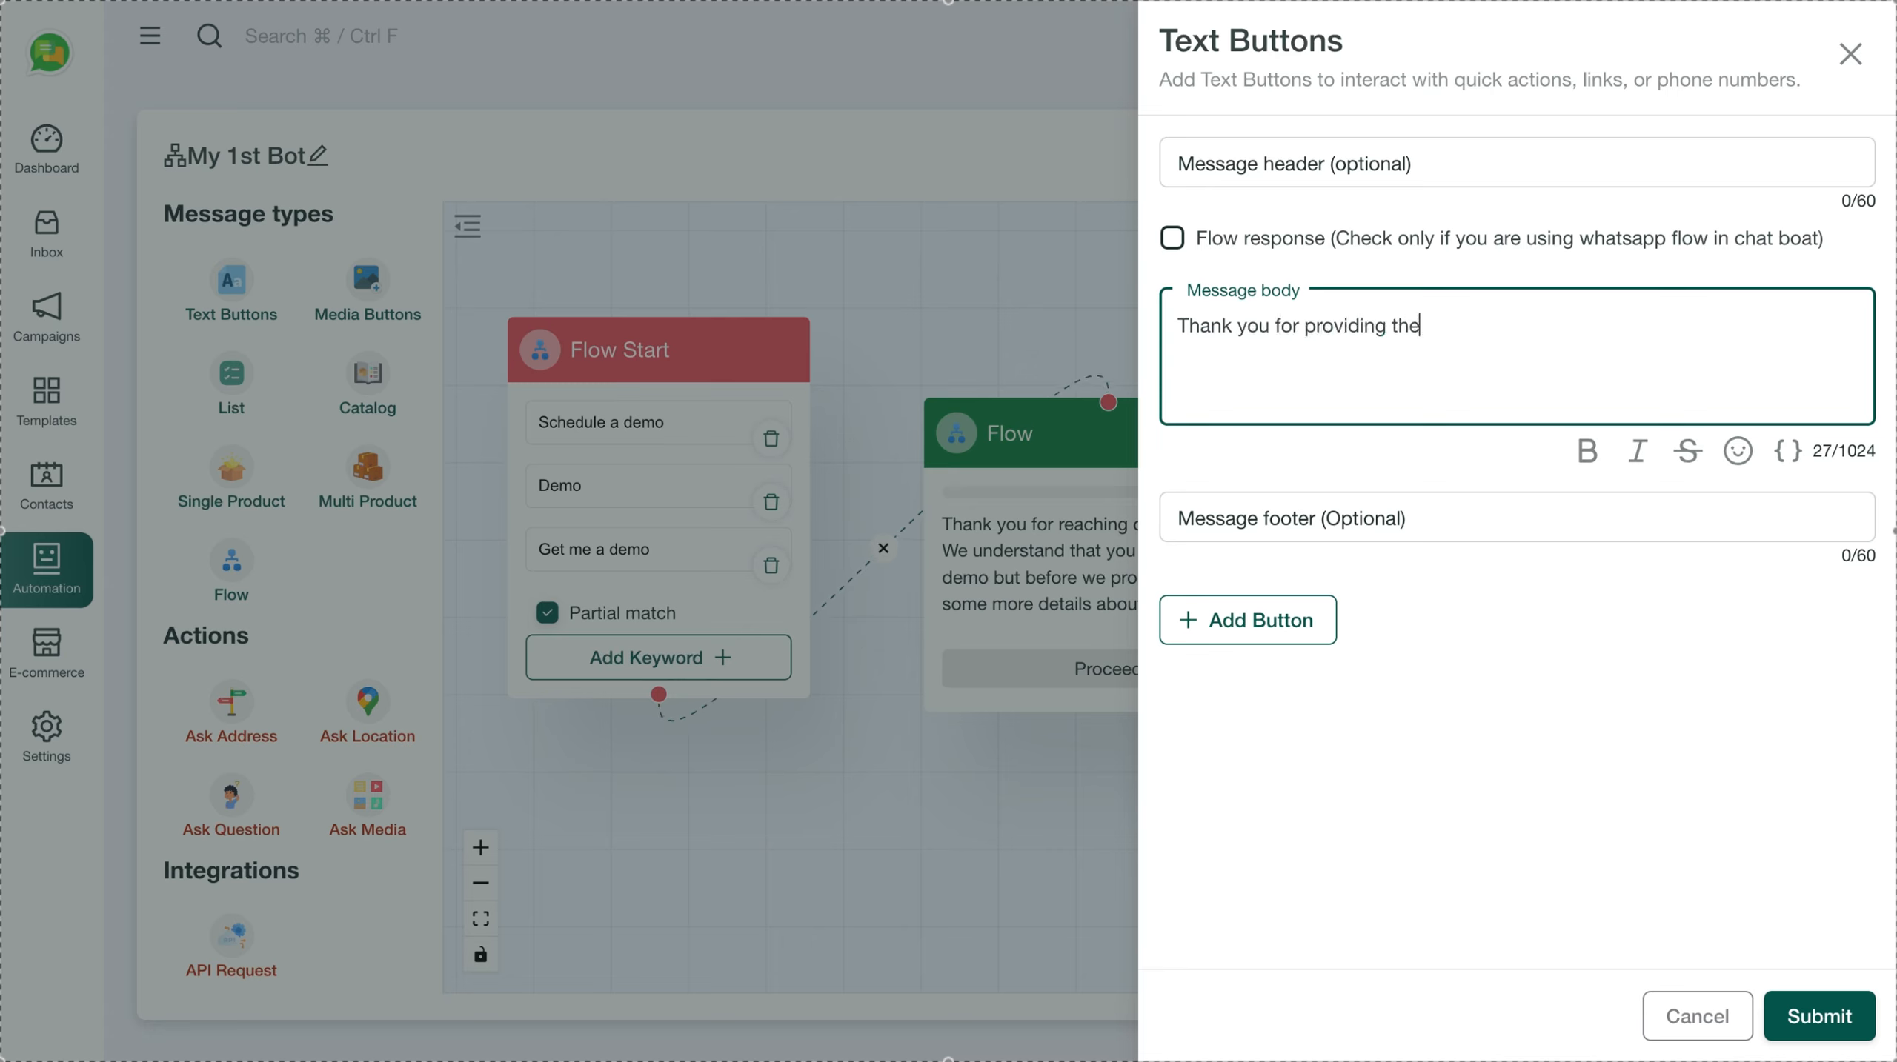
type(" details. We'll connect")
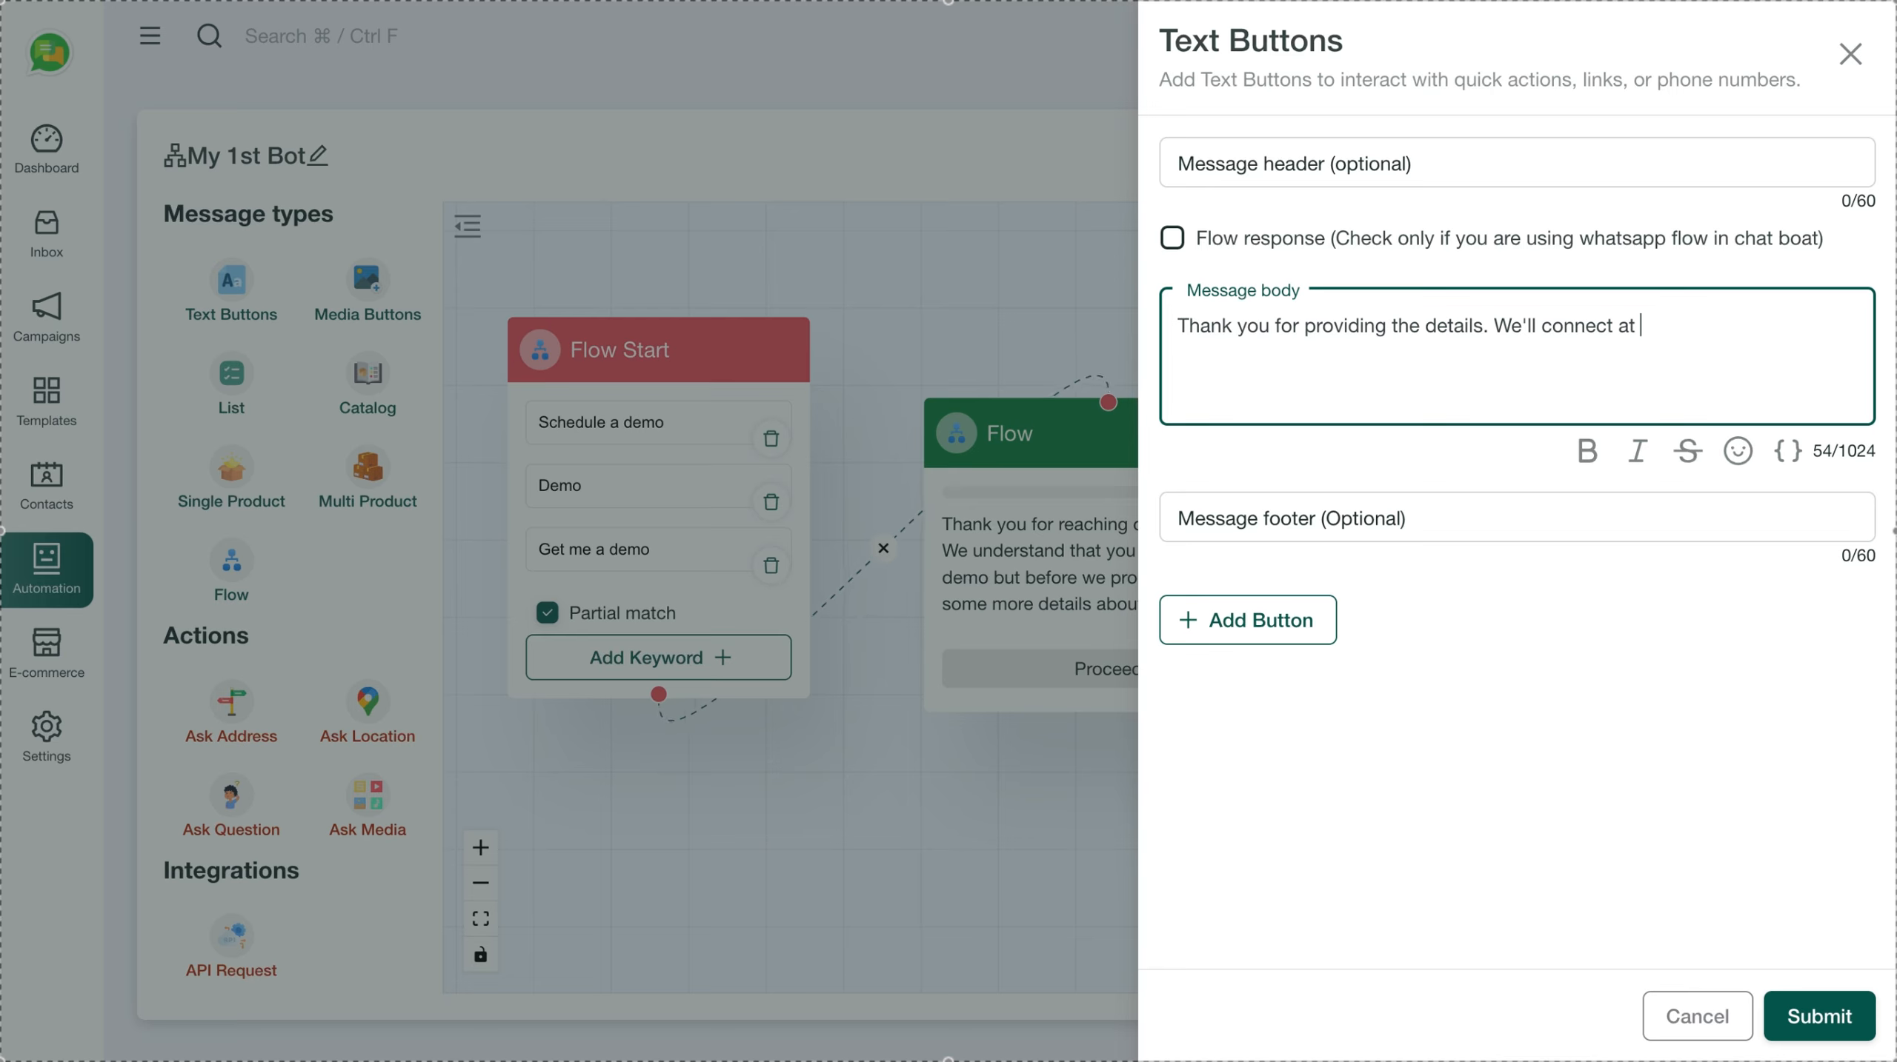
type("at mentioned t")
key("BackSpace")
type("data and time")
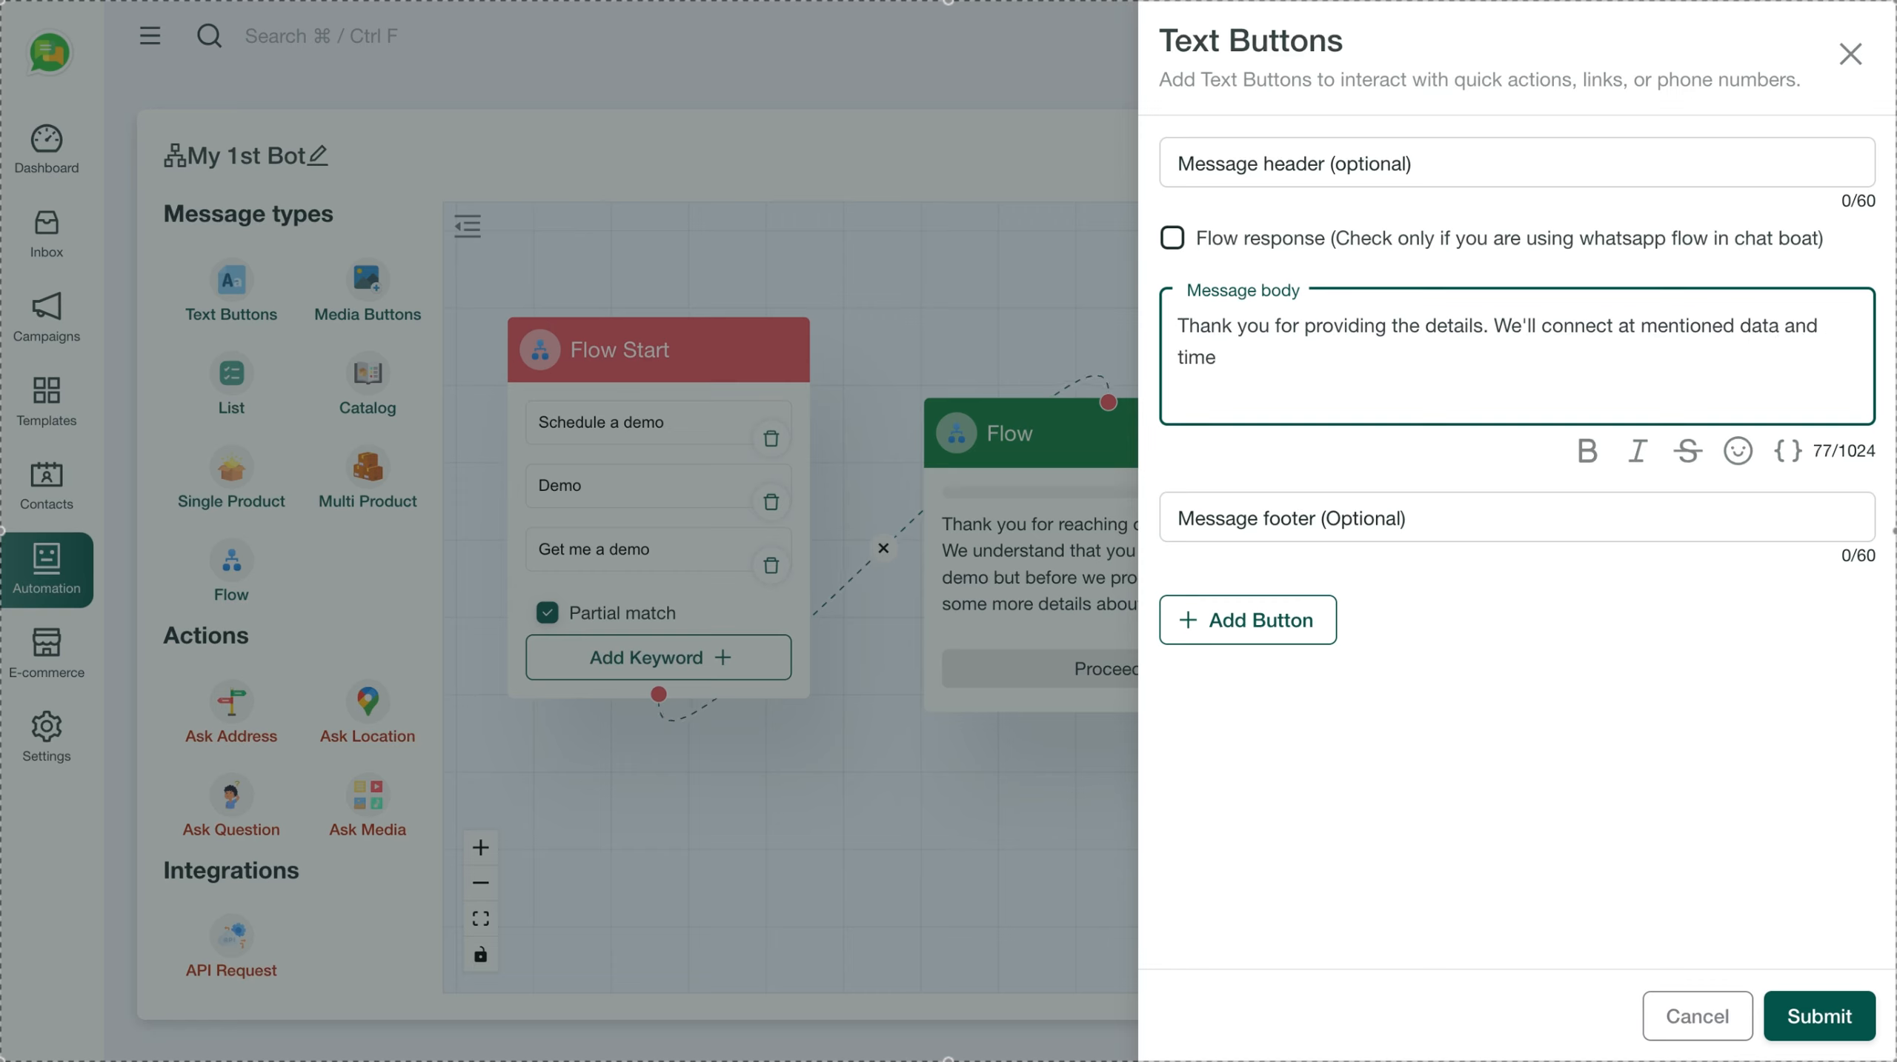
type(" by you.")
left_click(1830, 1024)
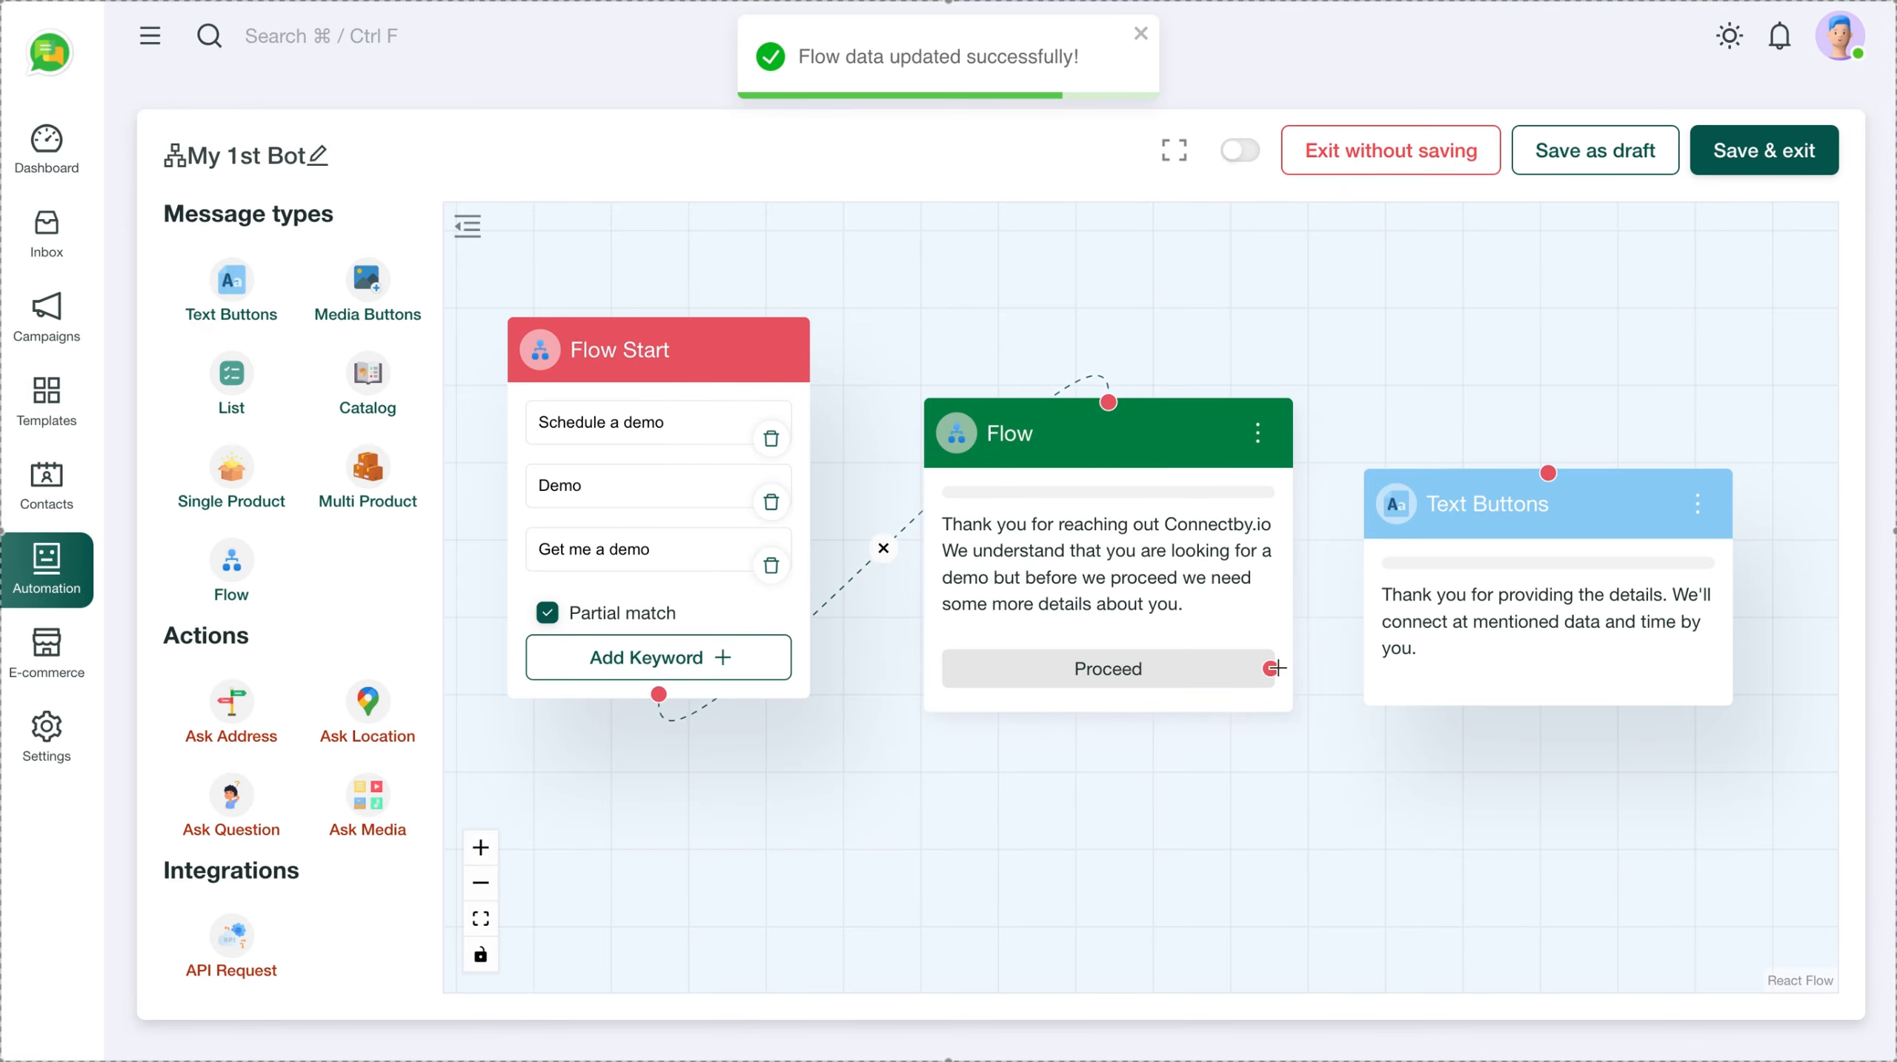
Link Proceed to the thank-you message, switch My 1st Bot on, and save it with Save & exit
left_click_drag(1274, 668, 1540, 466)
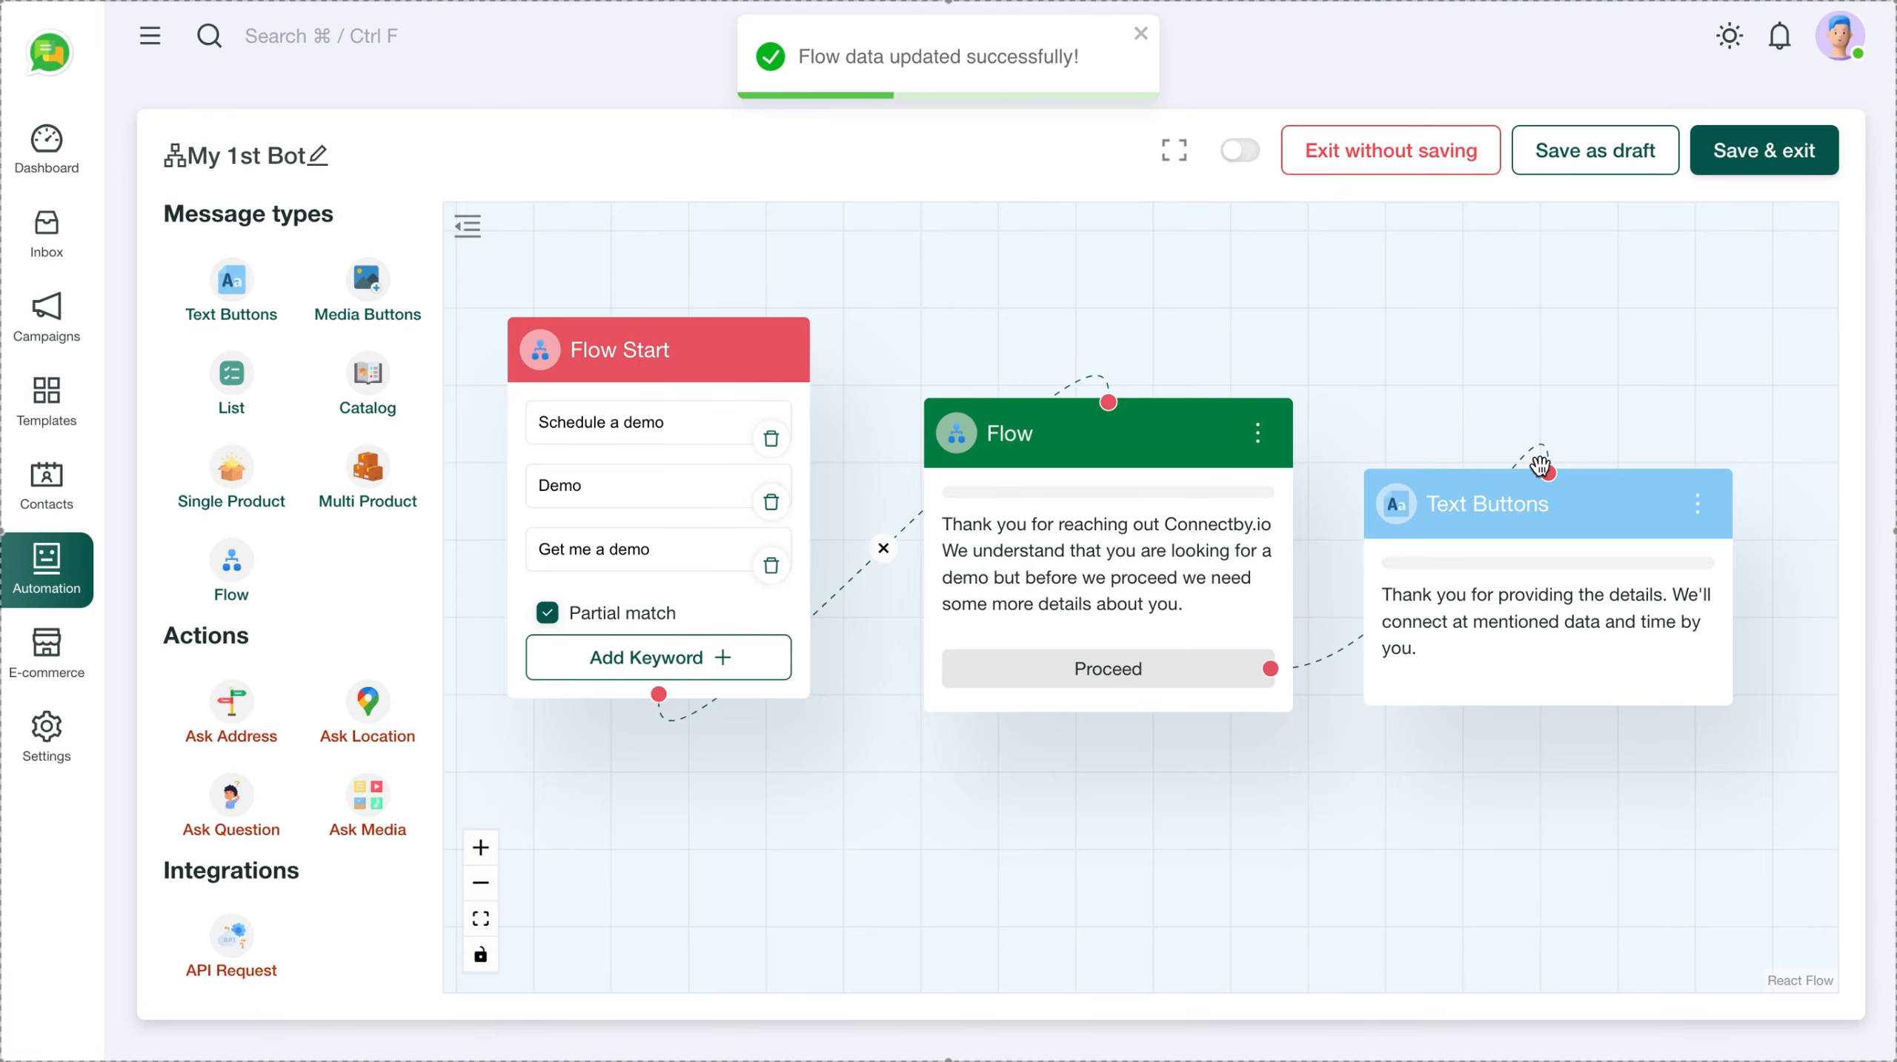
left_click_drag(988, 321, 1076, 323)
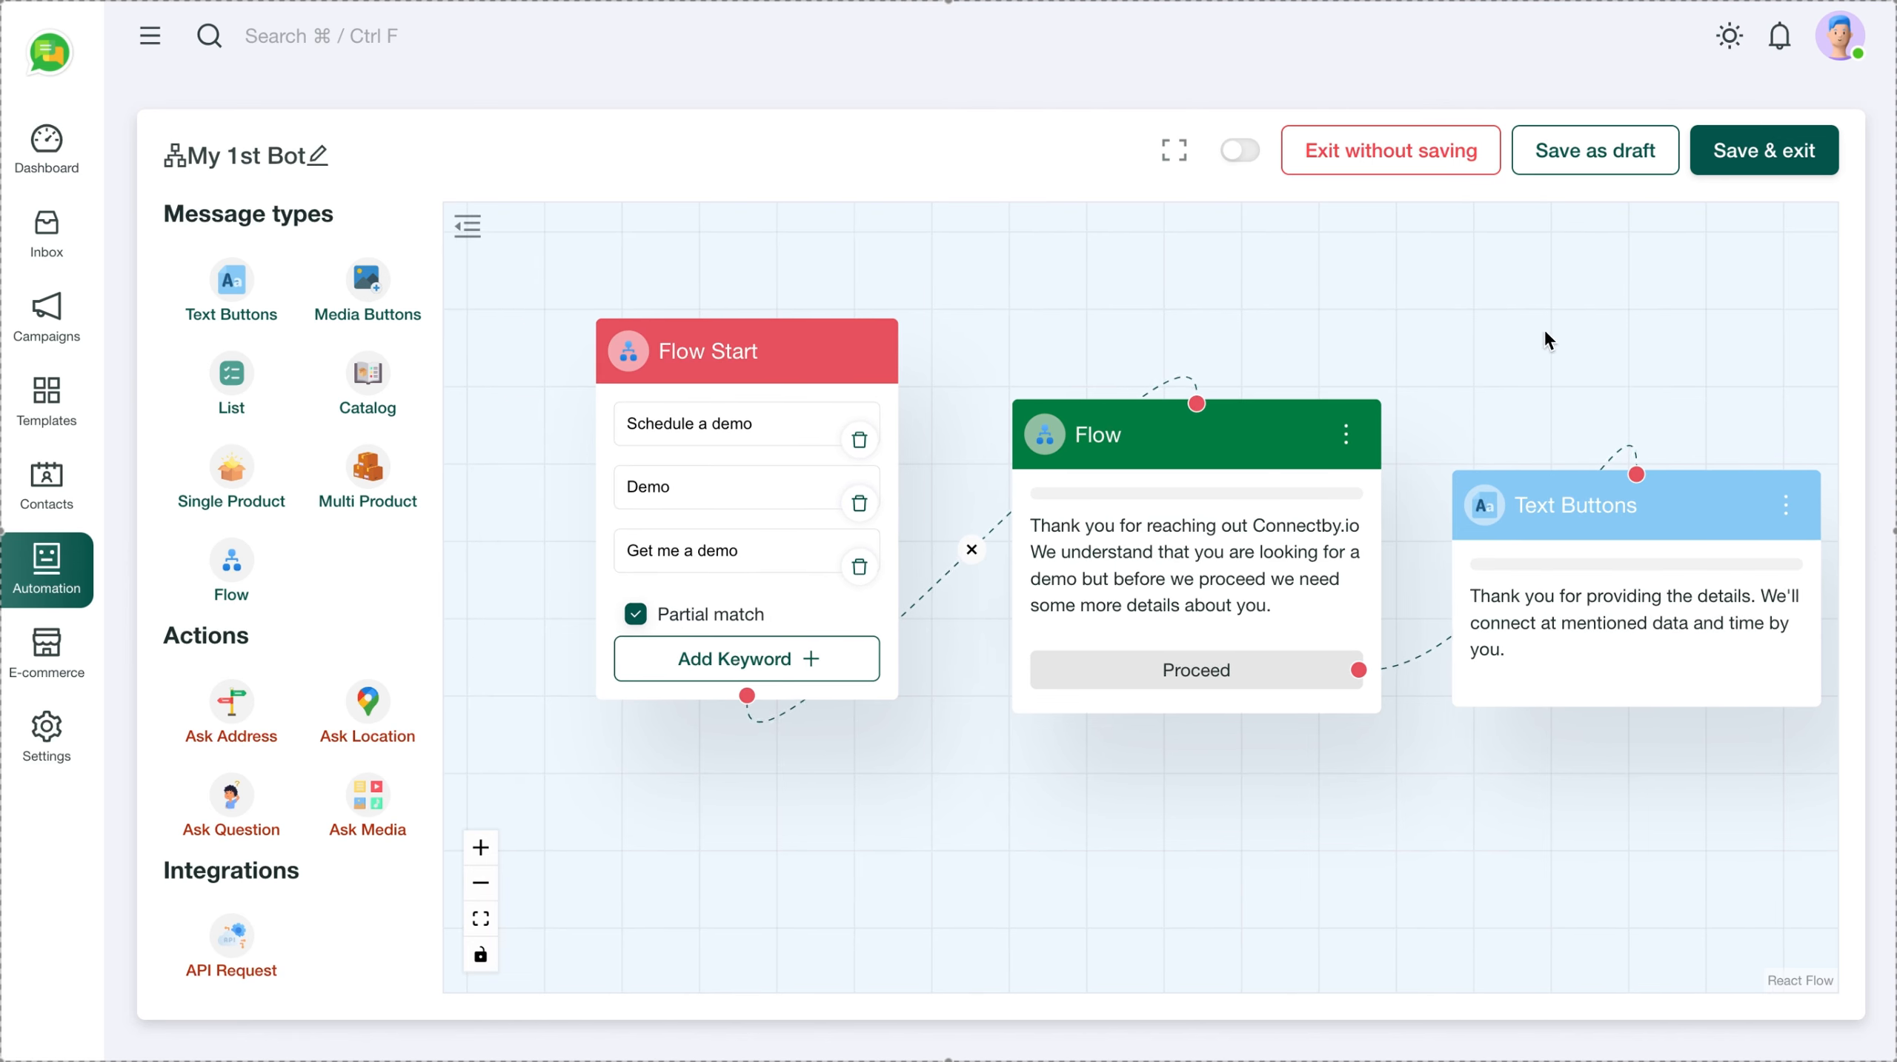
left_click(1243, 151)
left_click(1754, 157)
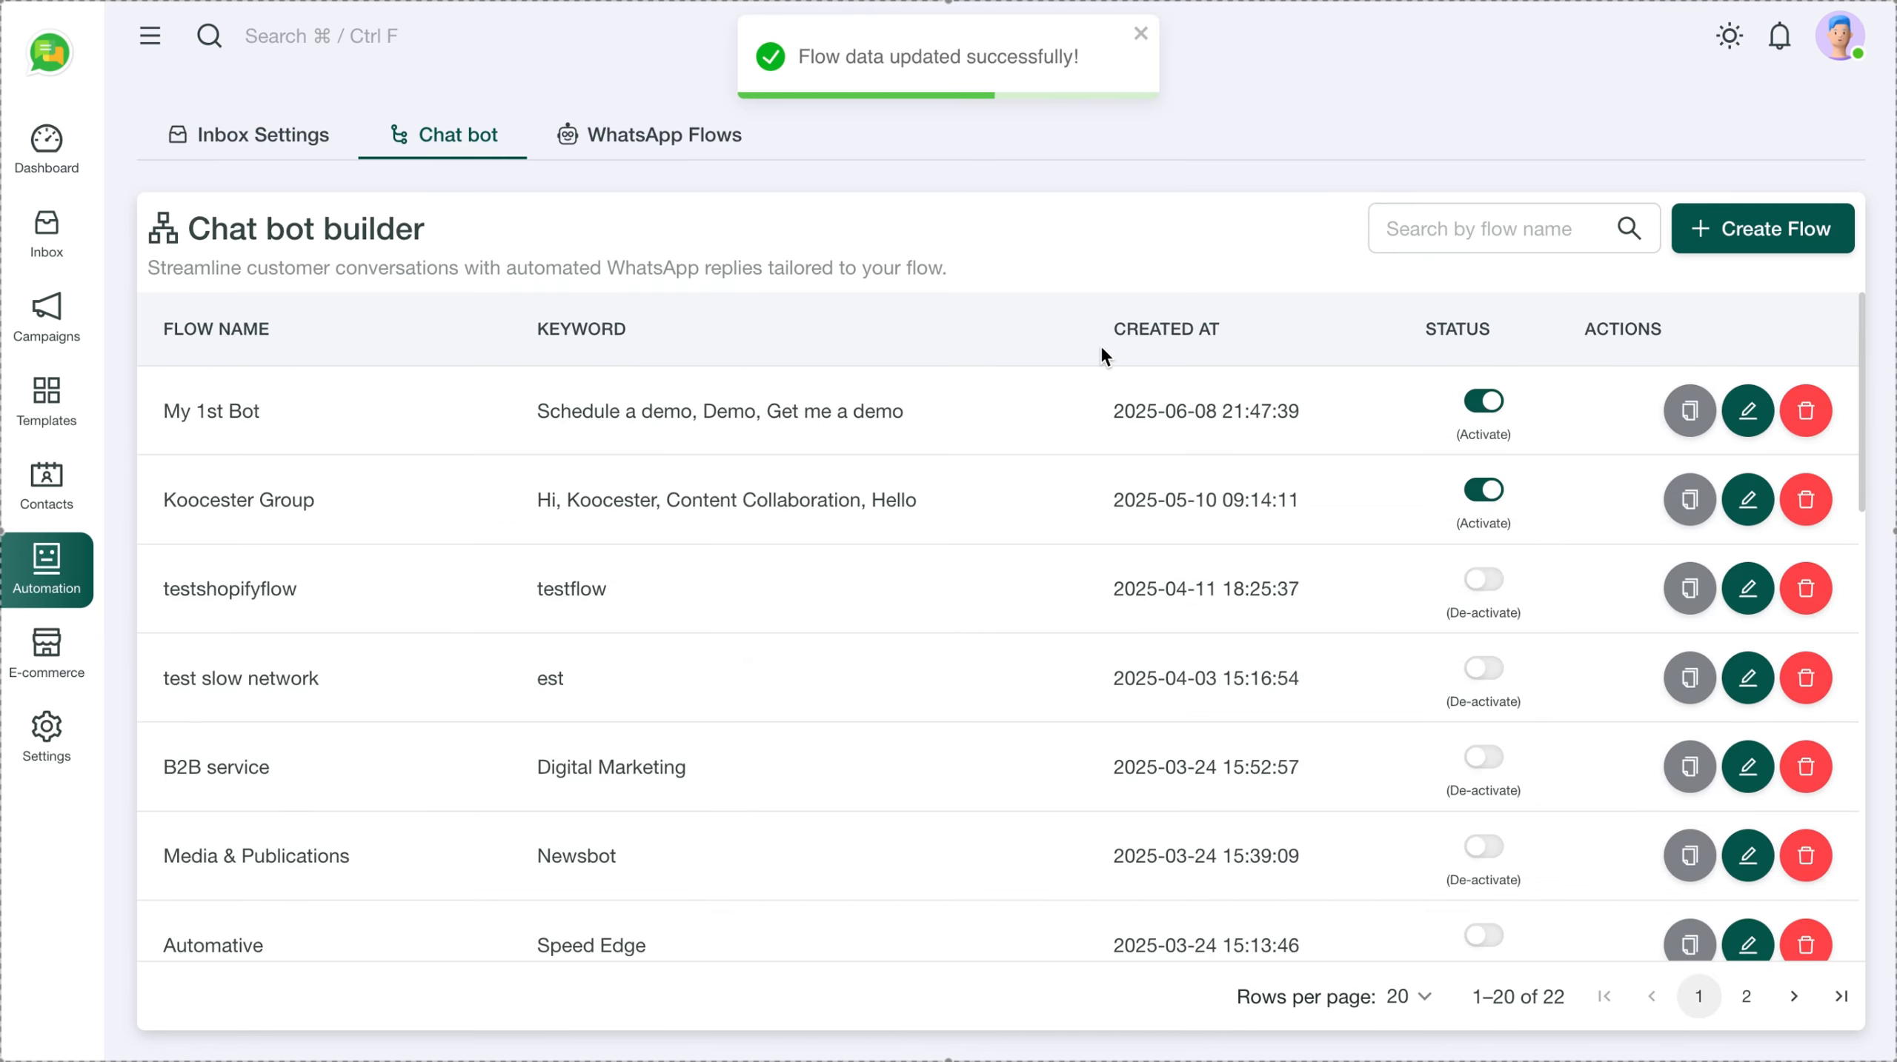
left_click(1748, 411)
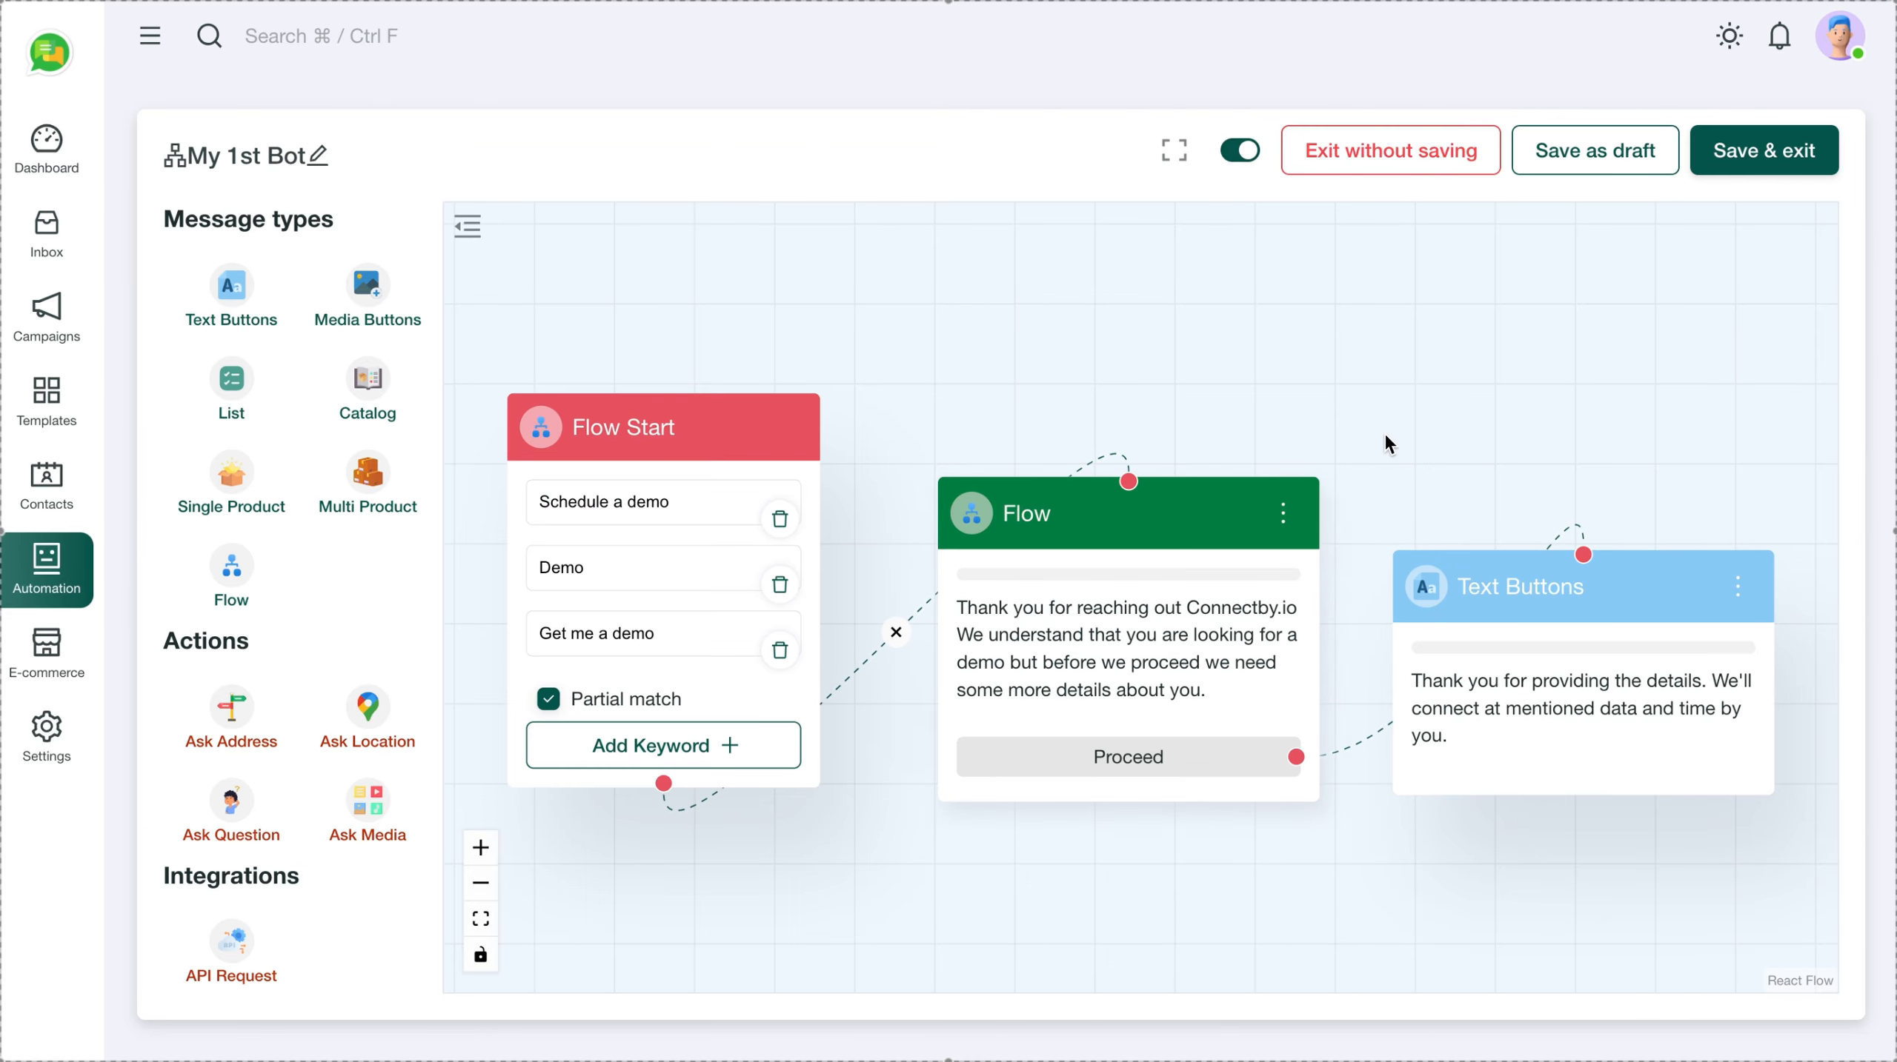
left_click(1771, 162)
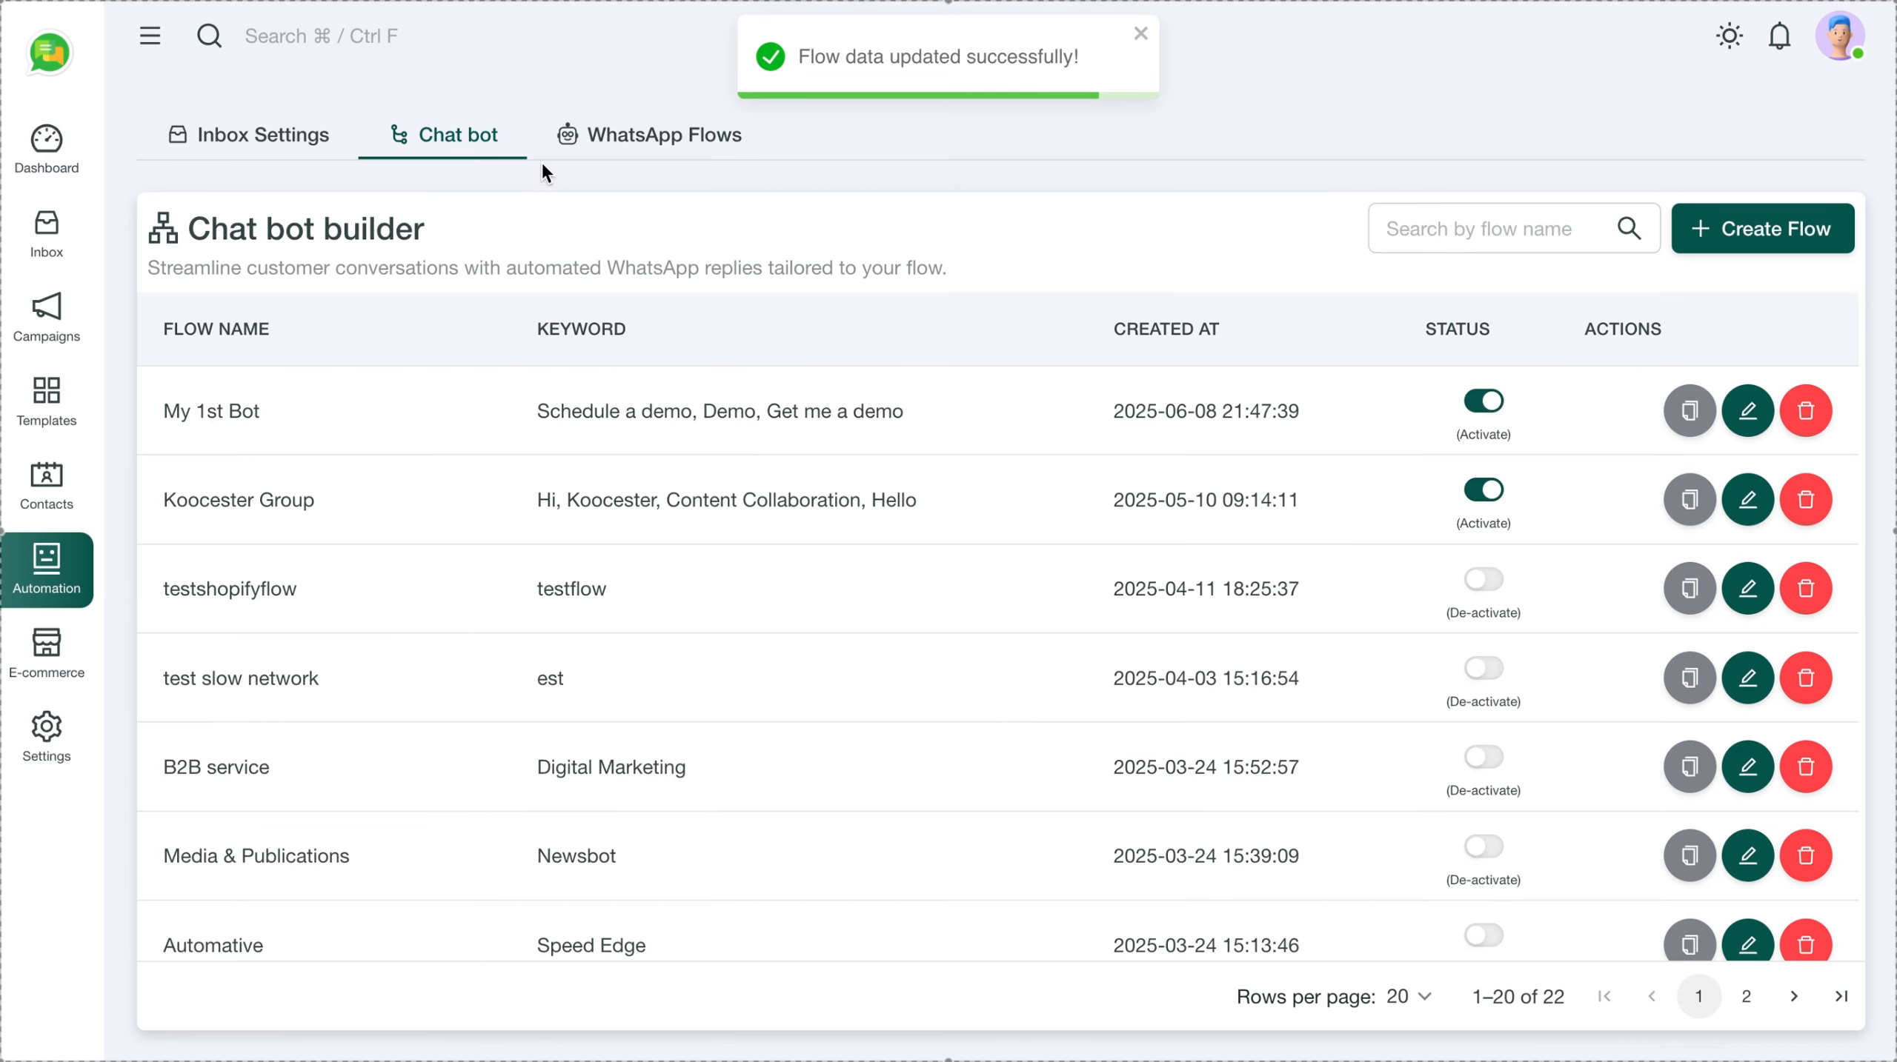
Go to the WhatsApp Flows page listing existing flows
left_click(647, 135)
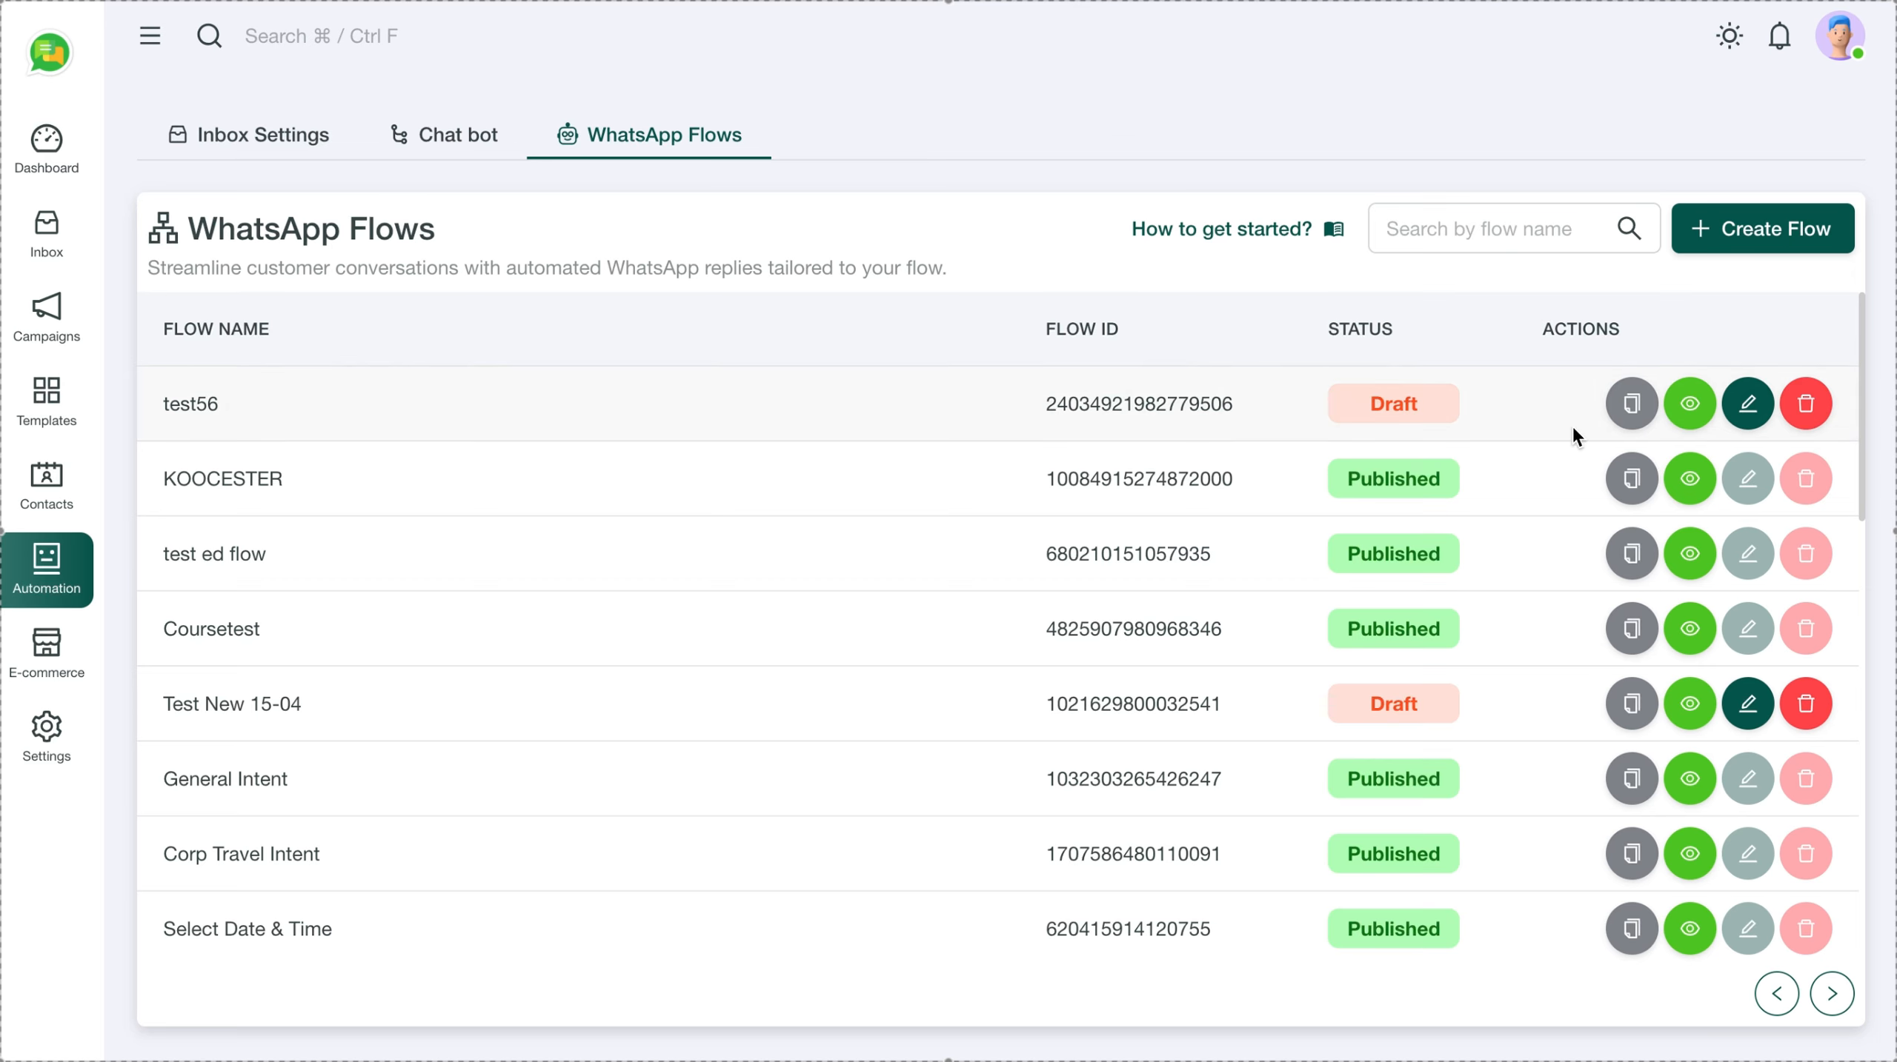
Create a flow named 'Demo flow' with category Lead generation
left_click(1743, 243)
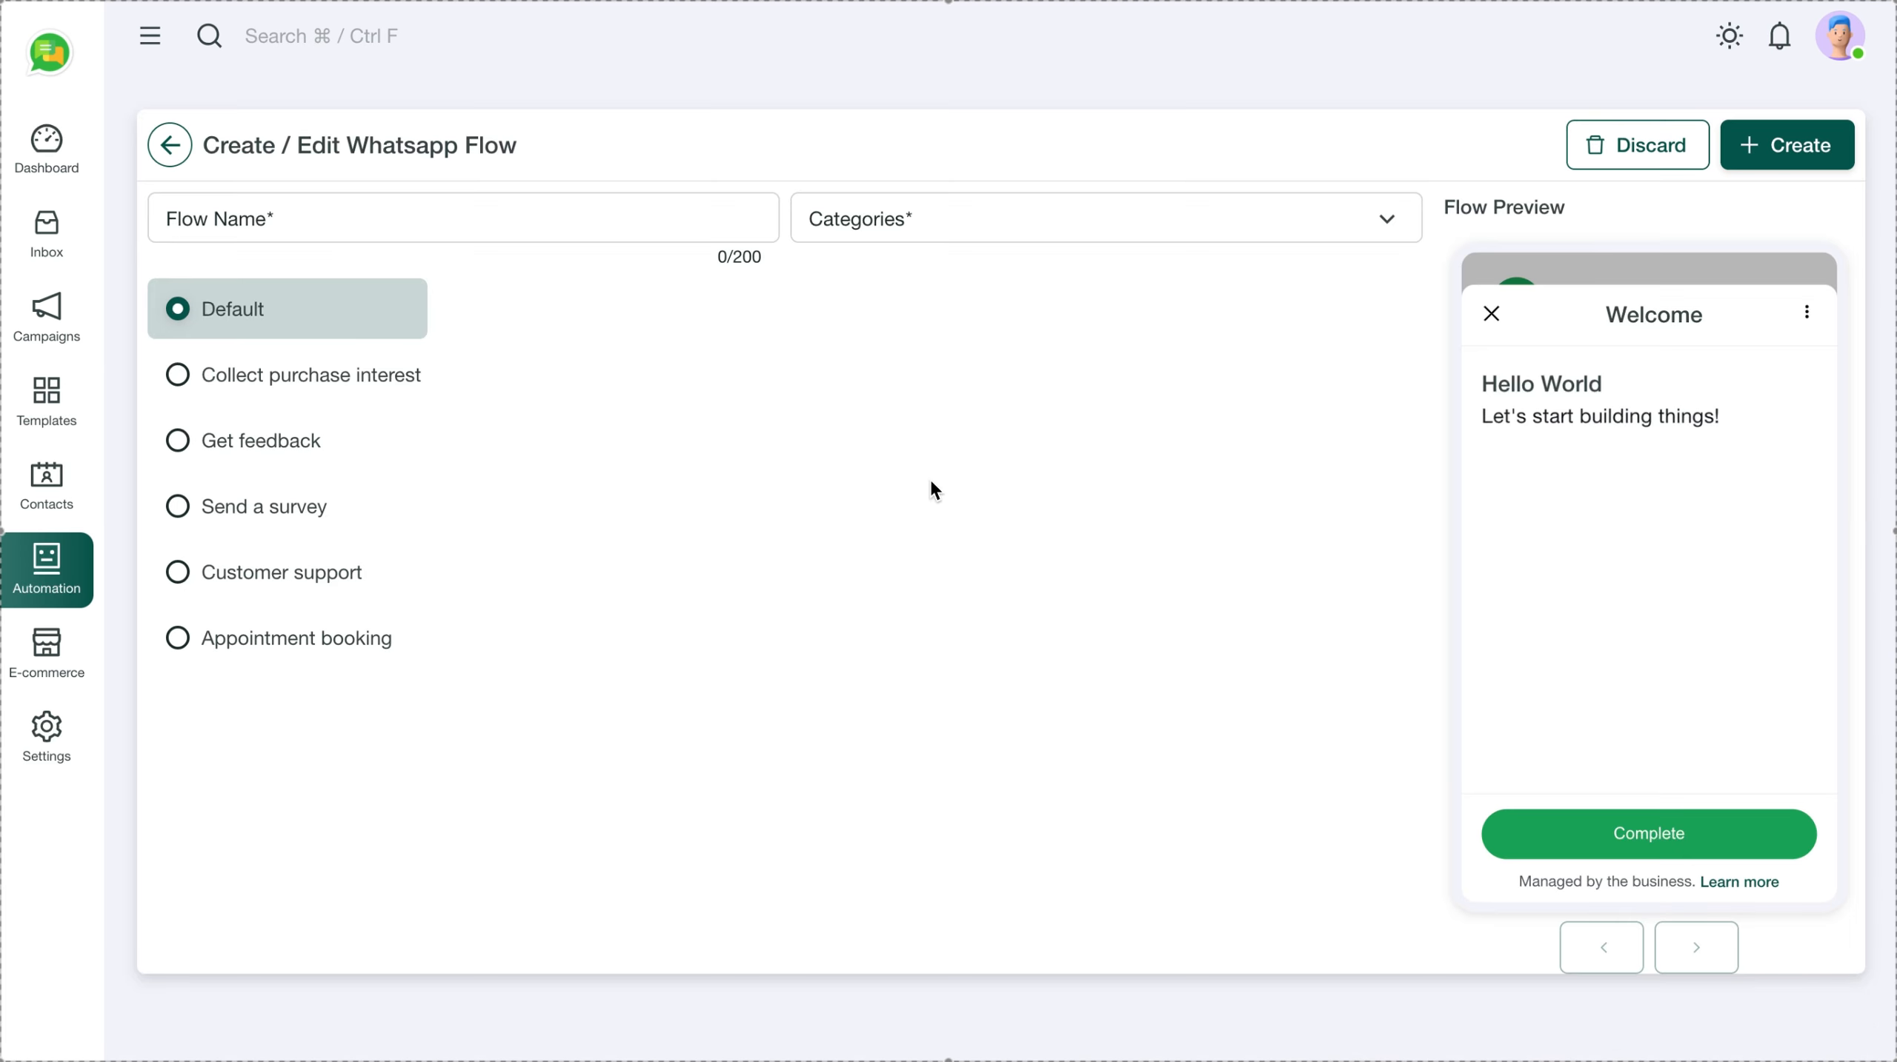
left_click(405, 221)
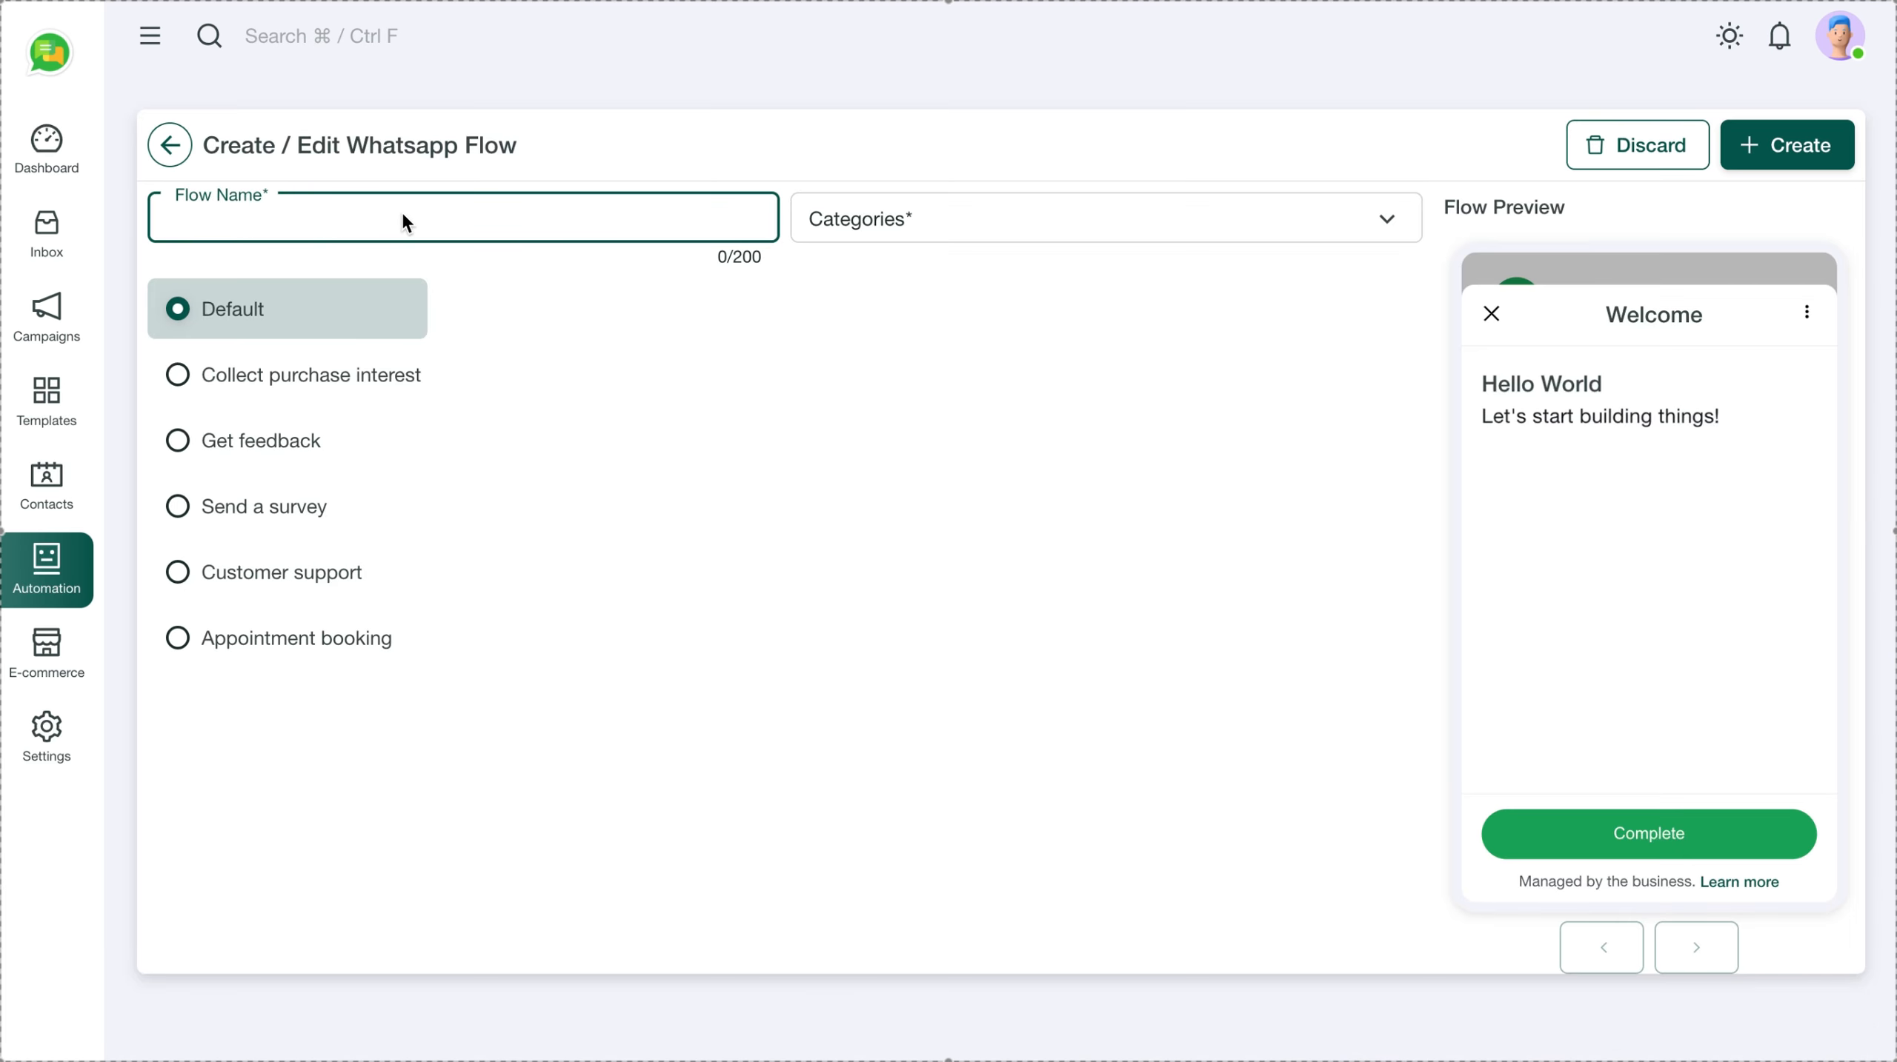
type("Demo flow")
left_click(868, 218)
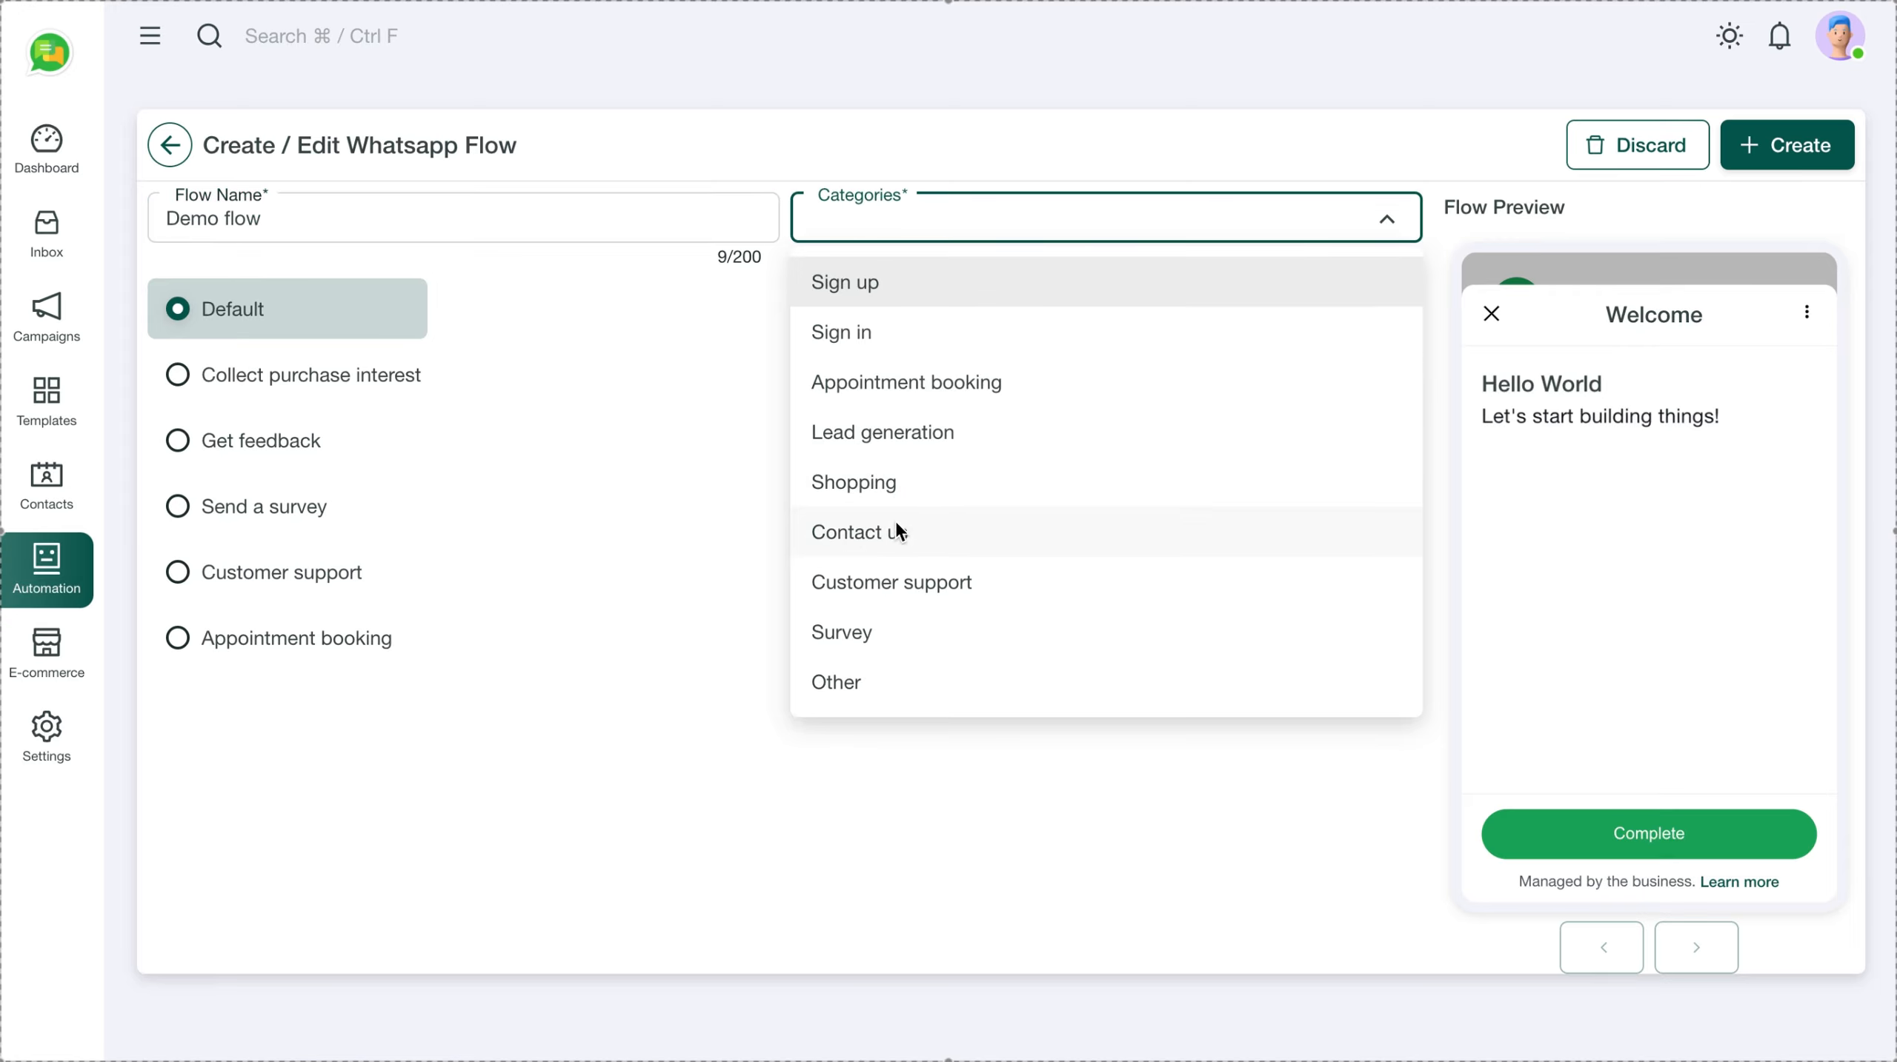
left_click(887, 435)
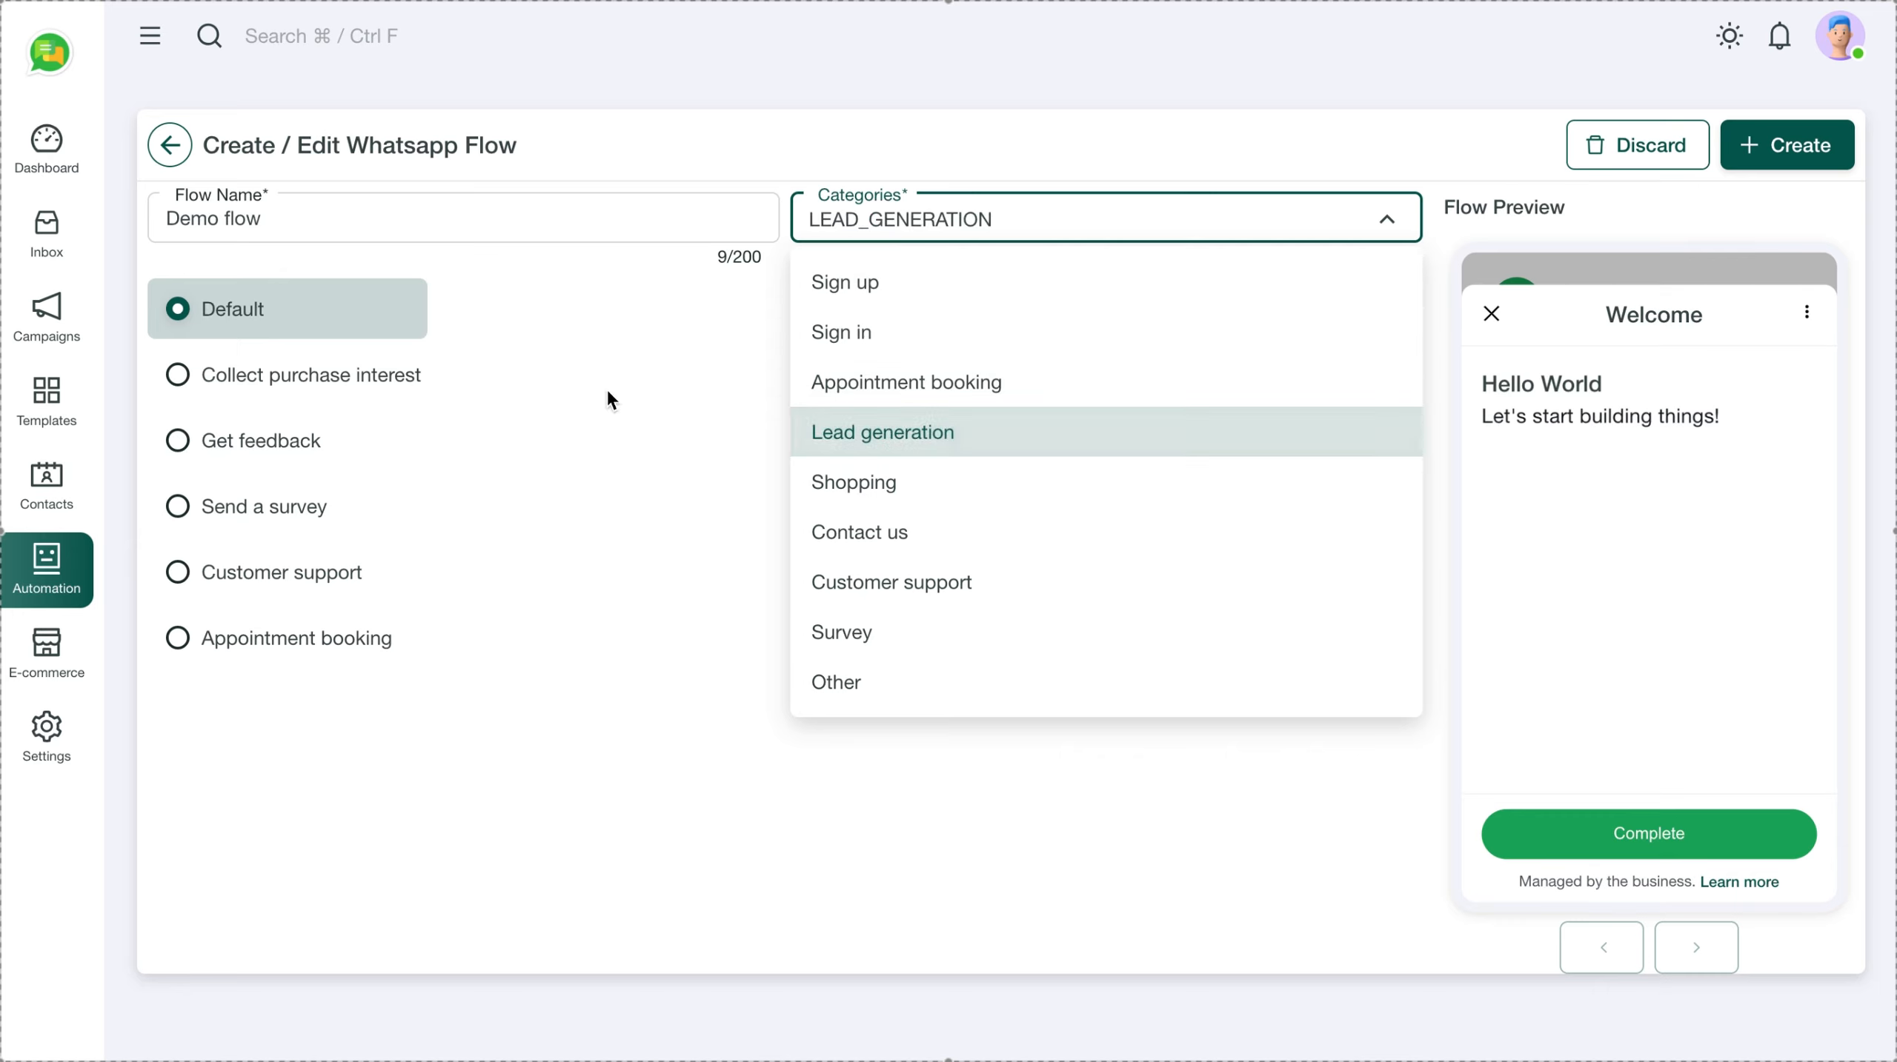
left_click(946, 121)
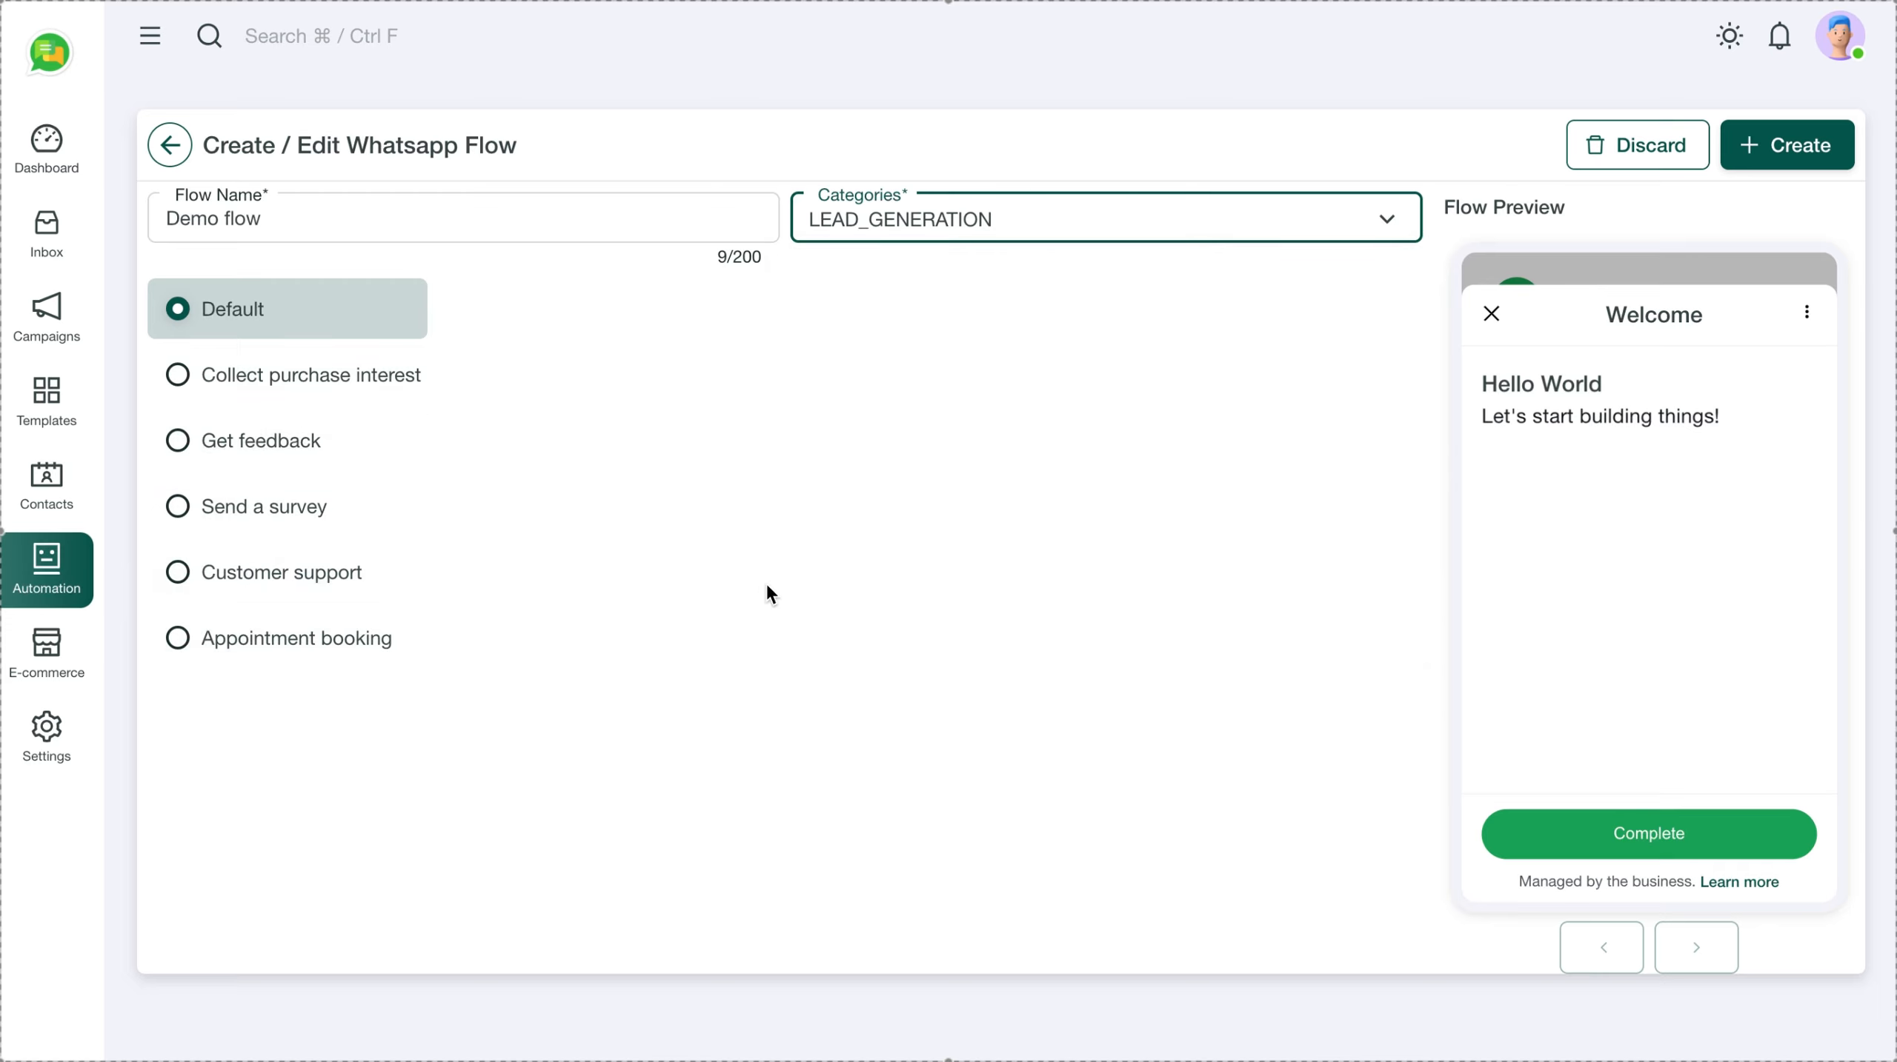
left_click(1793, 151)
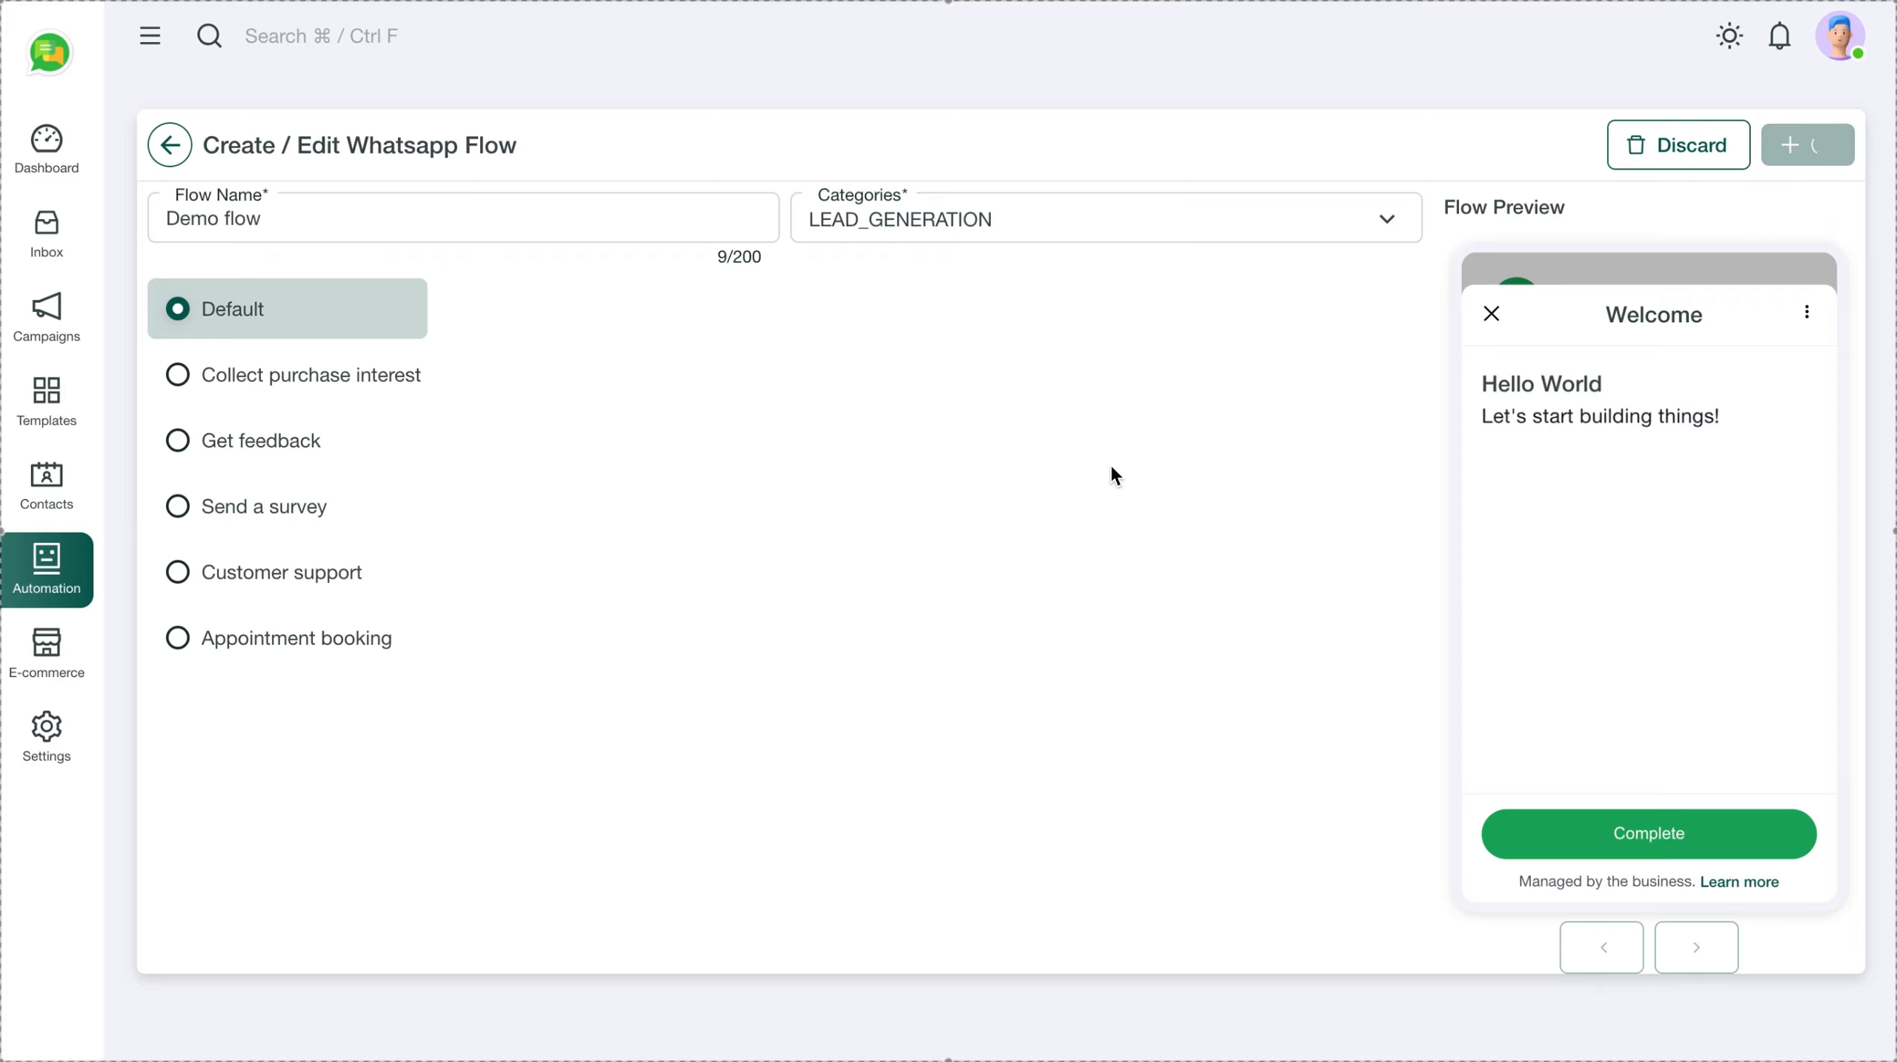
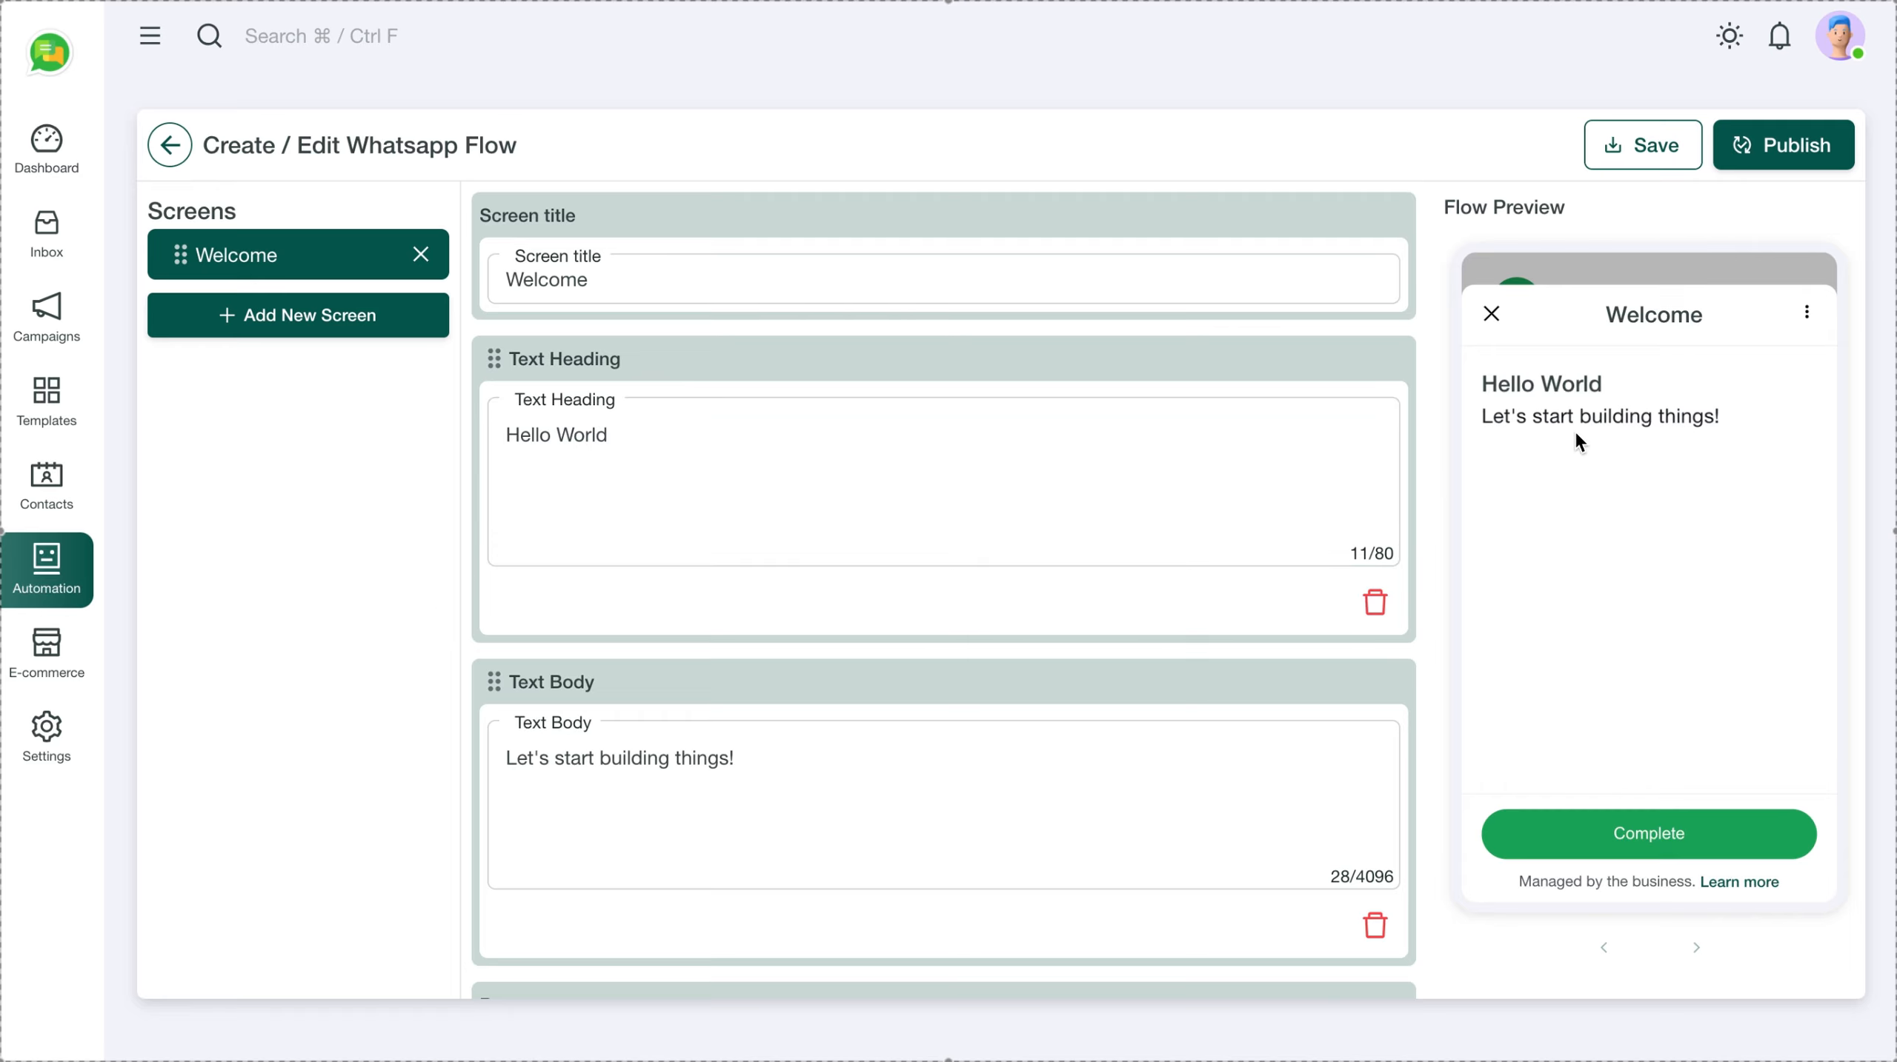
Add a single-choice radio question to the Welcome screen
scroll(910, 682, "down", 3)
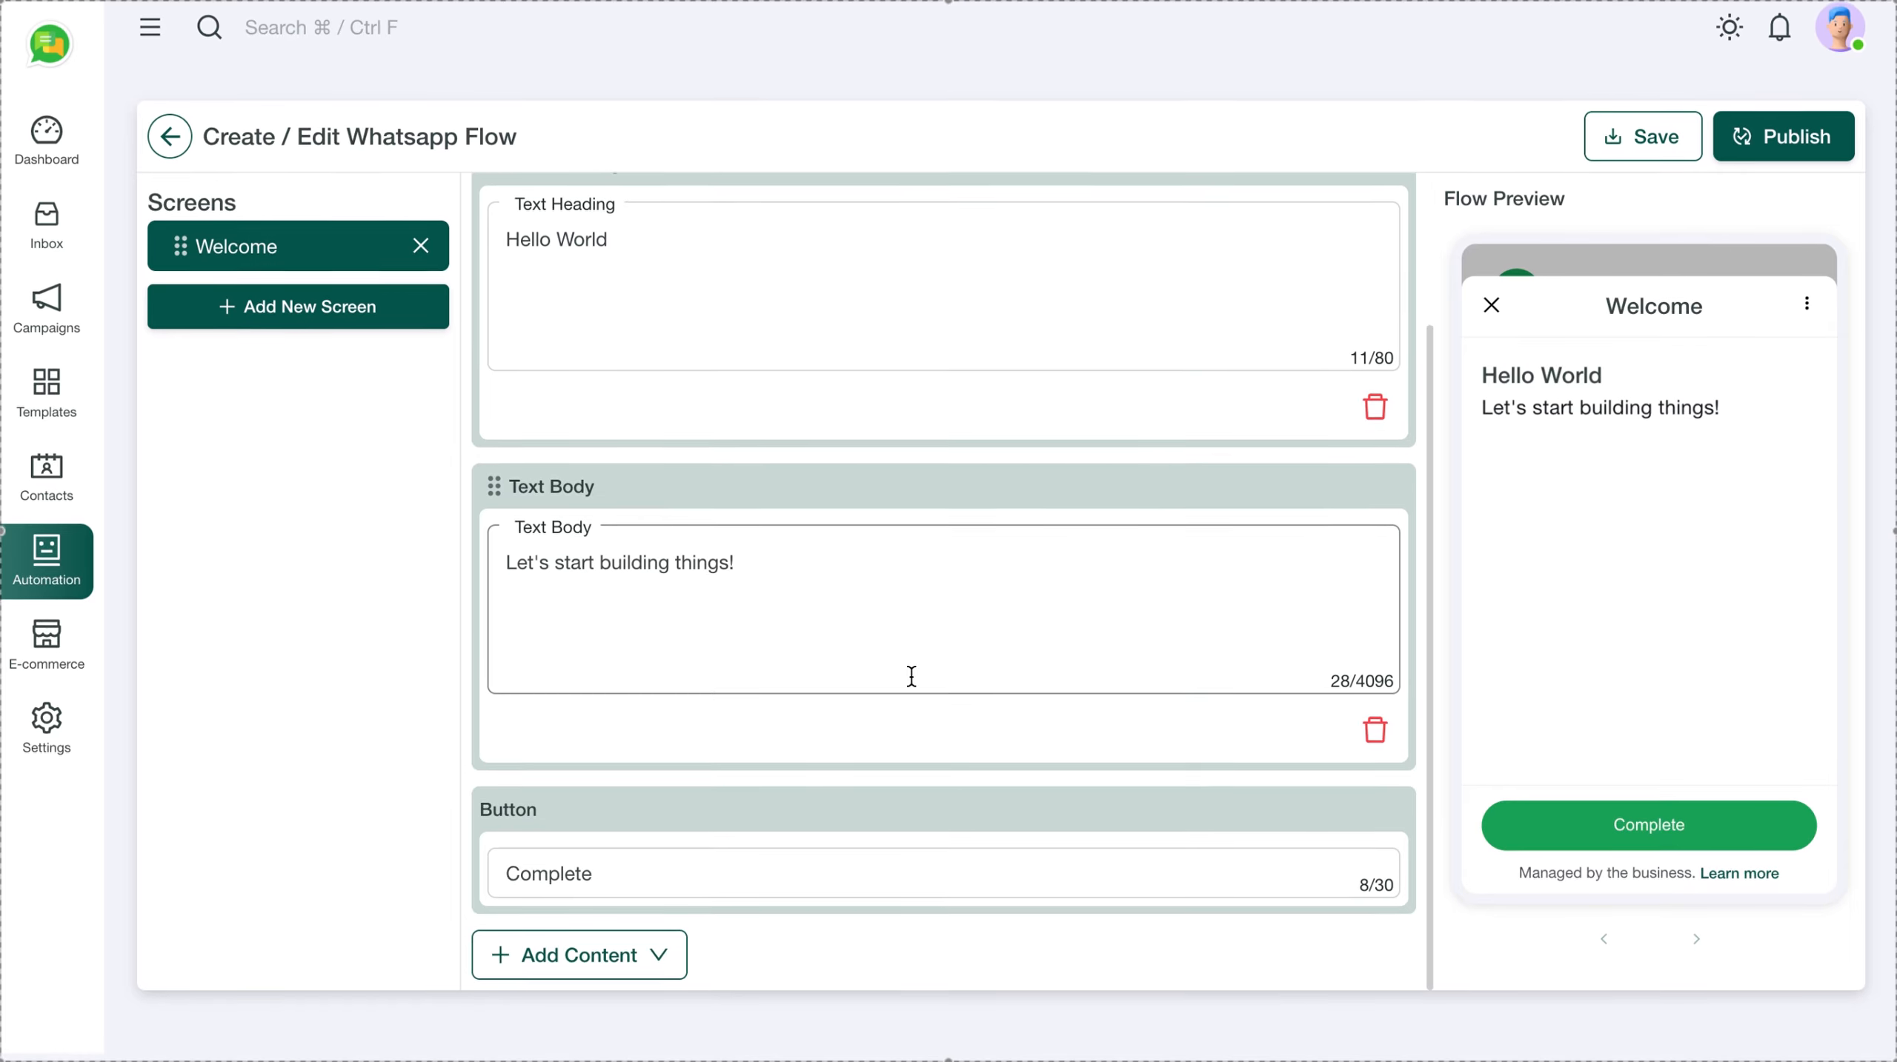
left_click(660, 965)
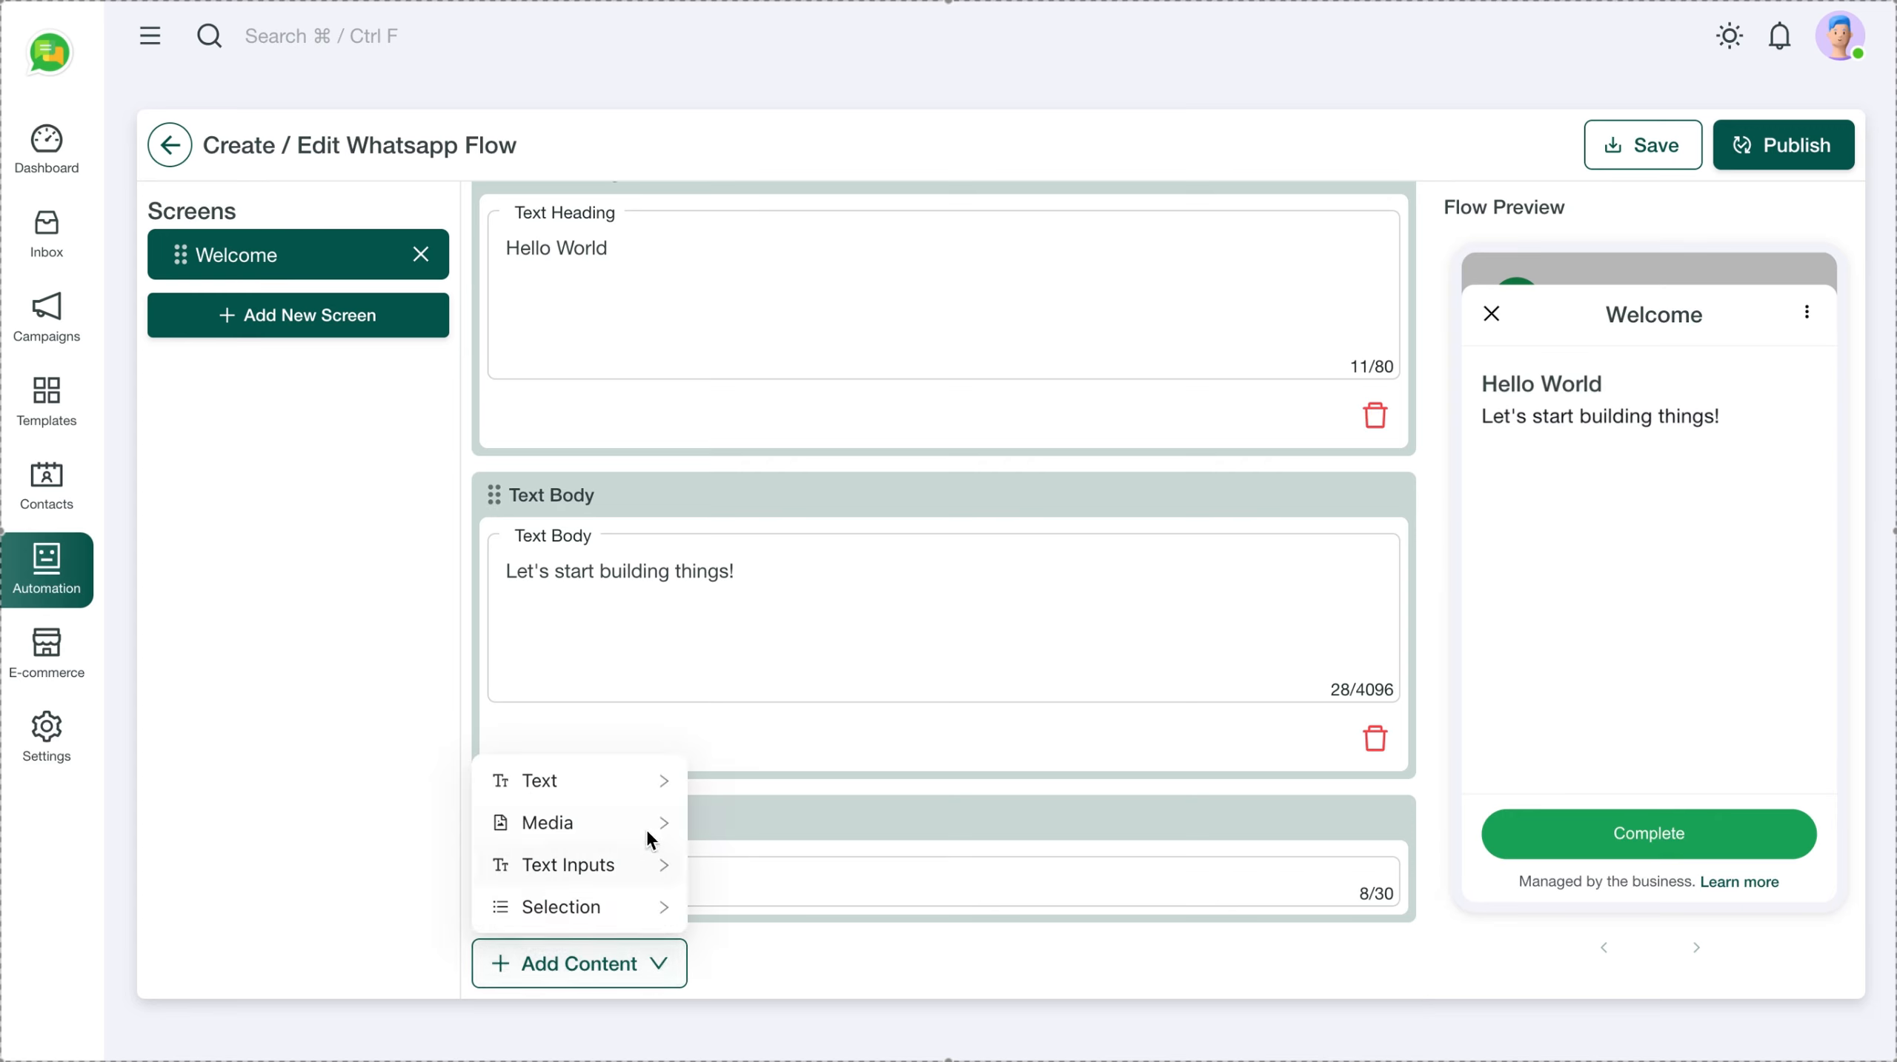
mouse_move(638, 791)
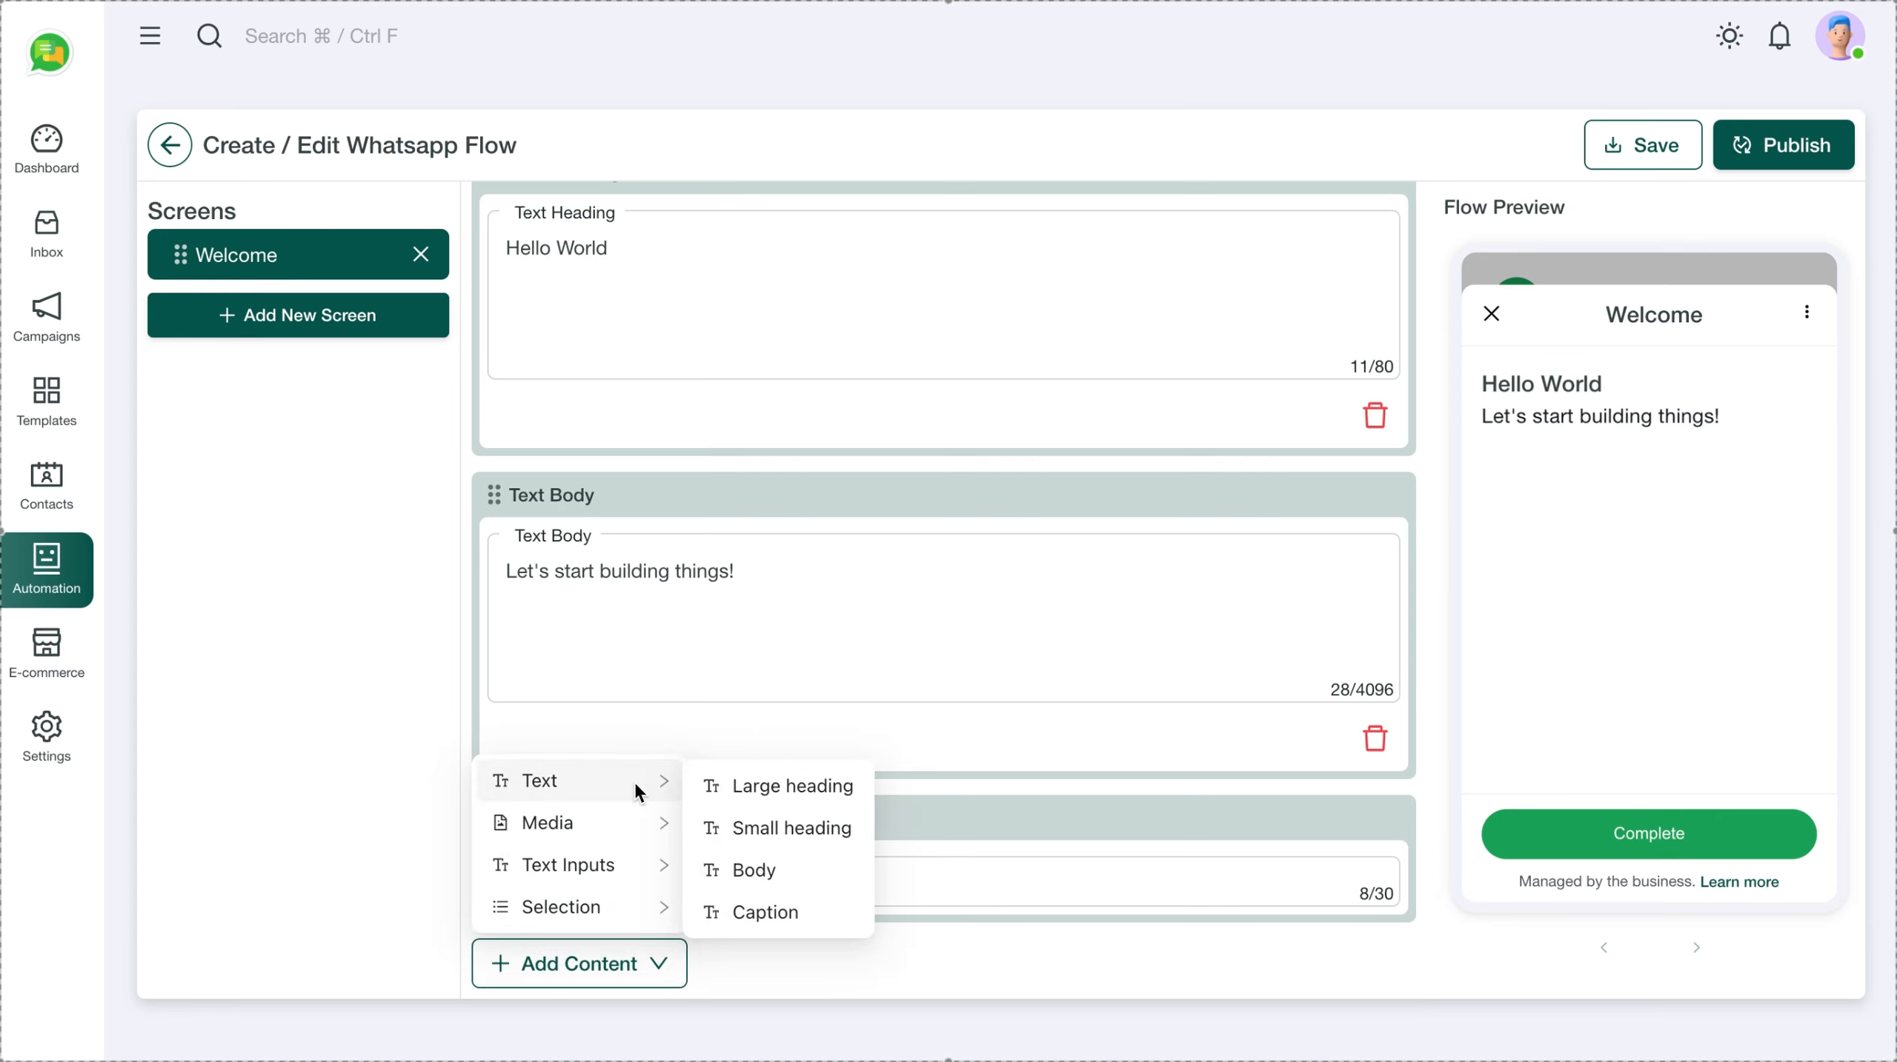
mouse_move(672, 918)
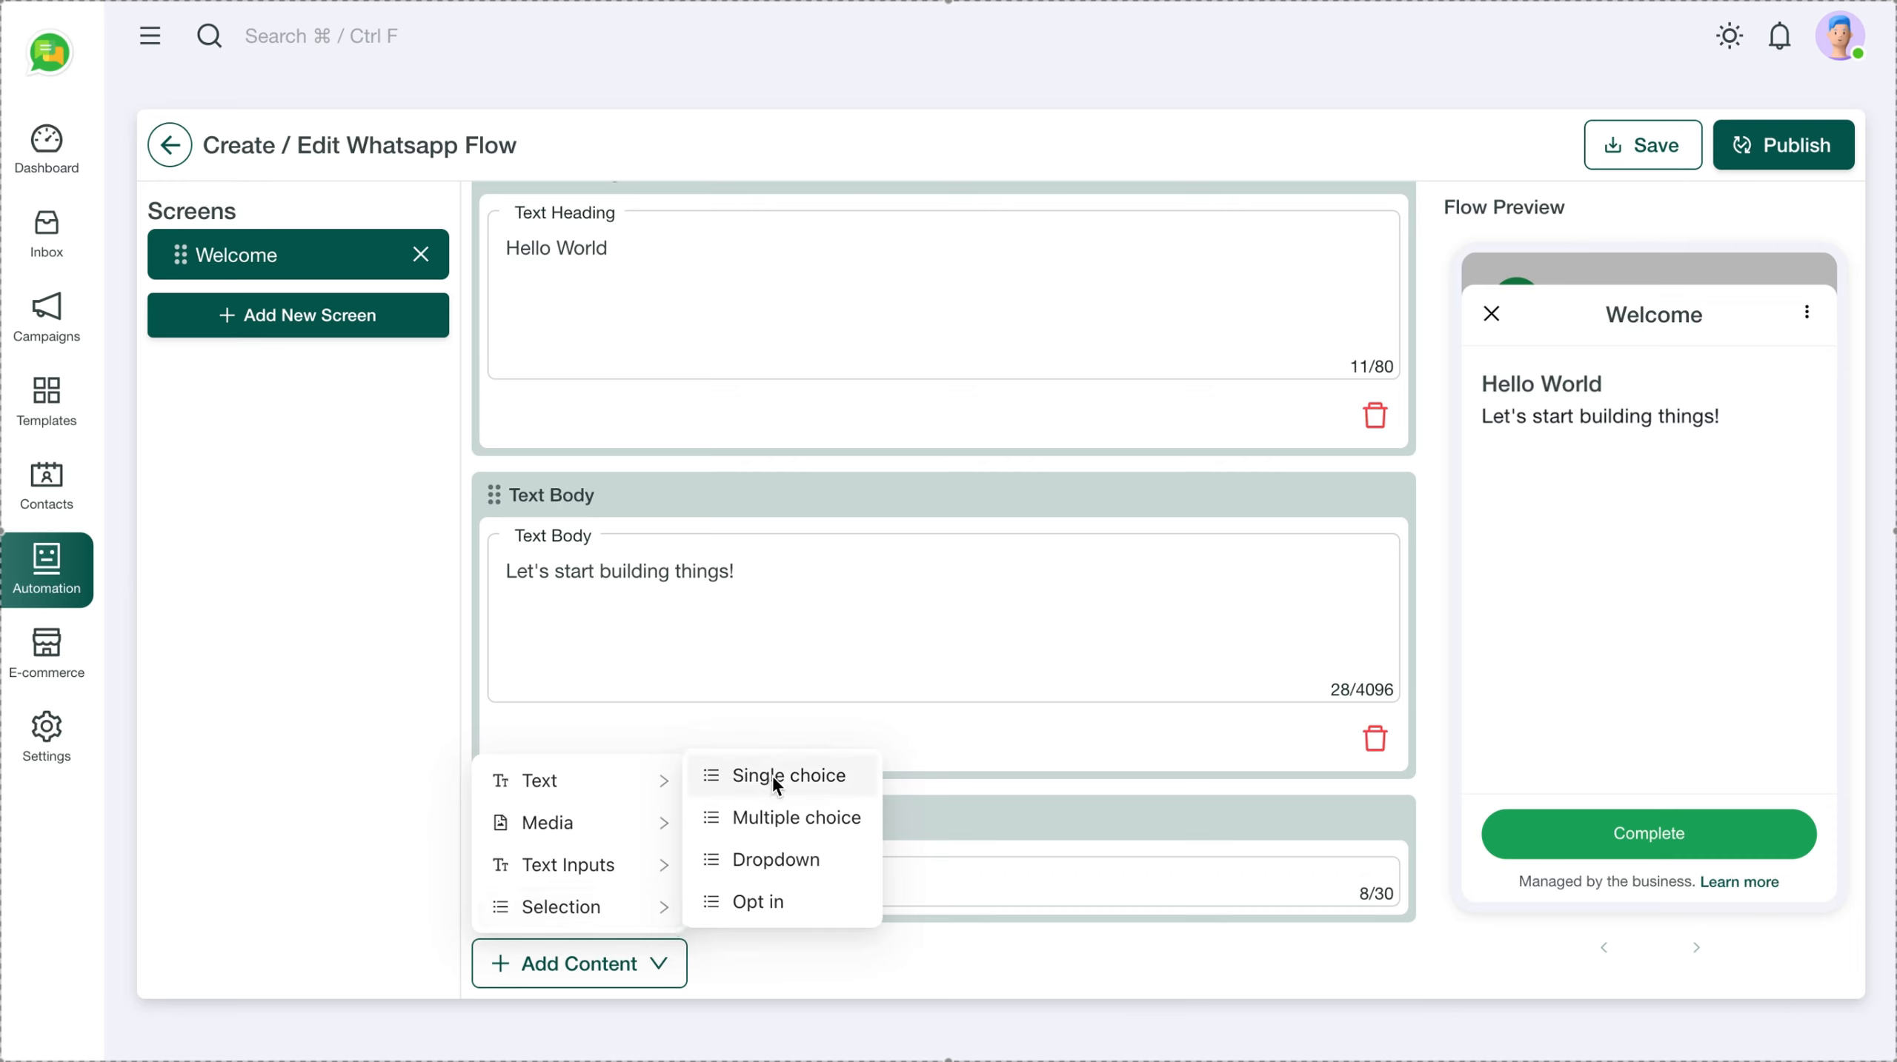
left_click(793, 776)
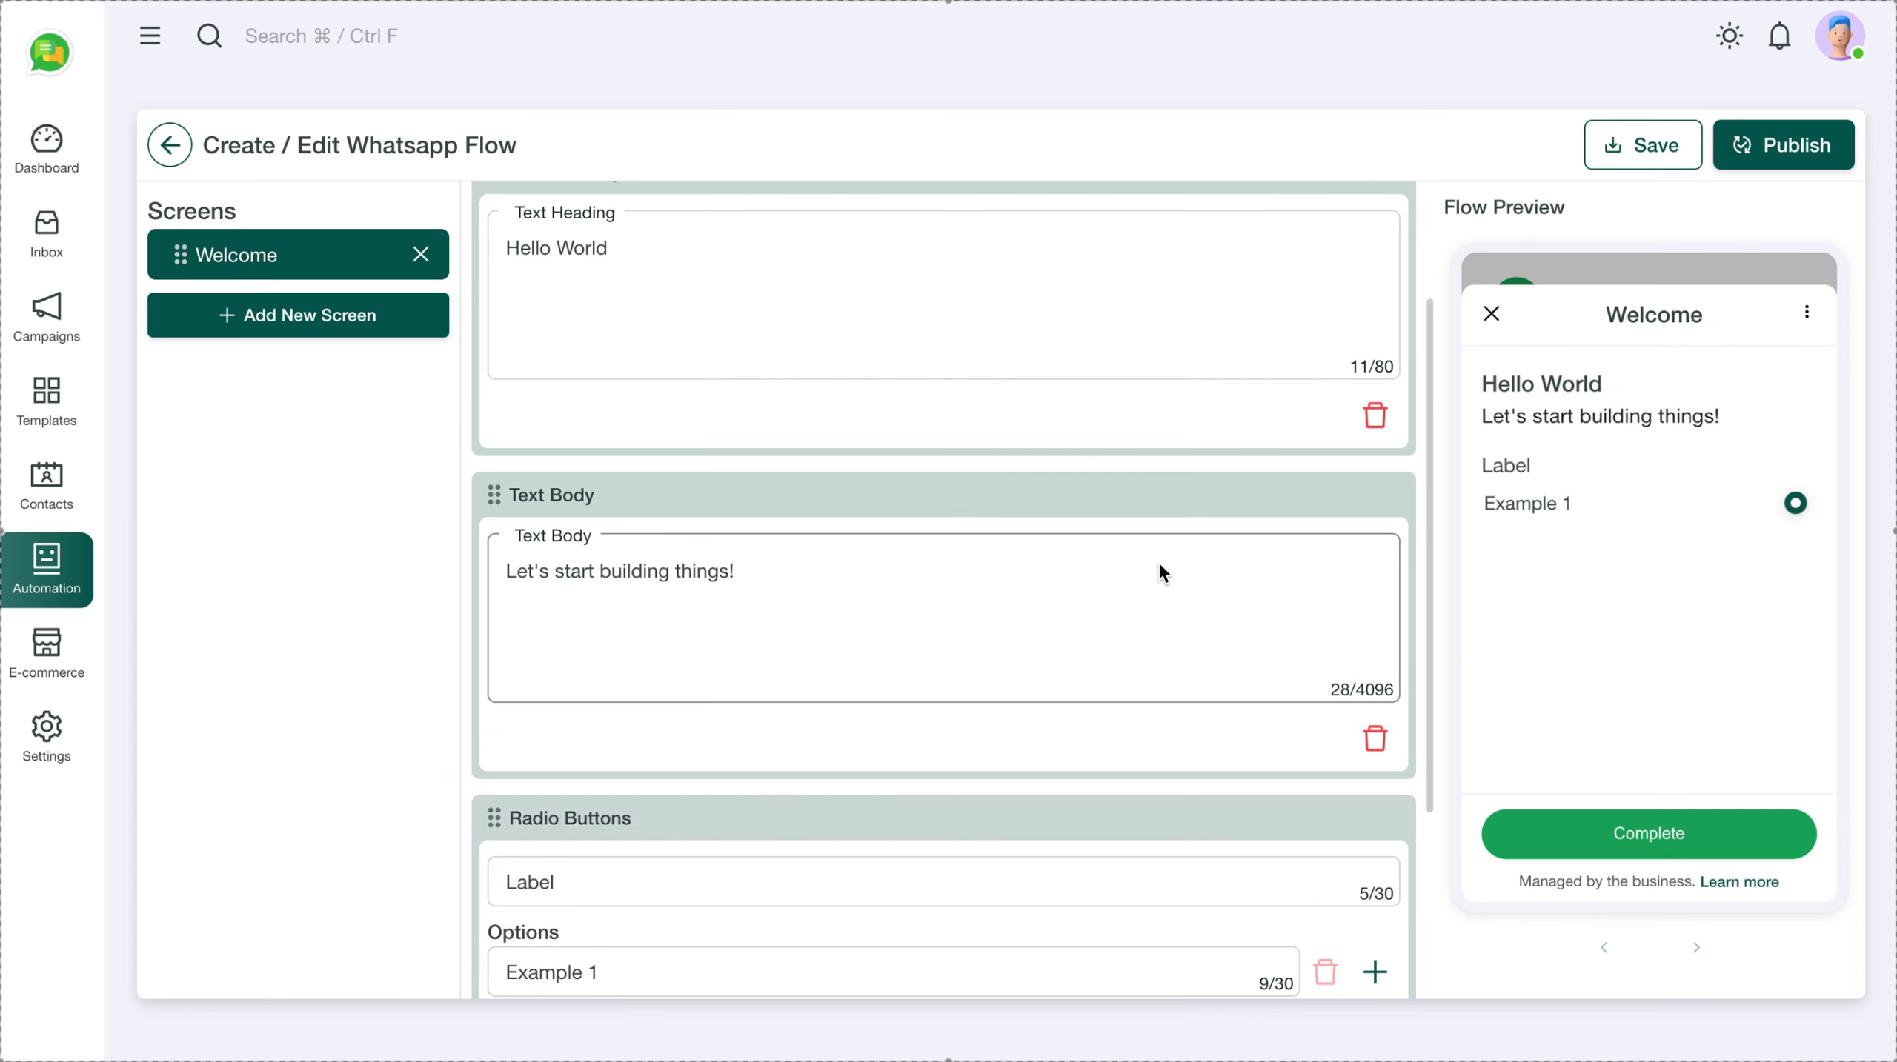
scroll(729, 682, "down", 3)
scroll(696, 797, "down", 1)
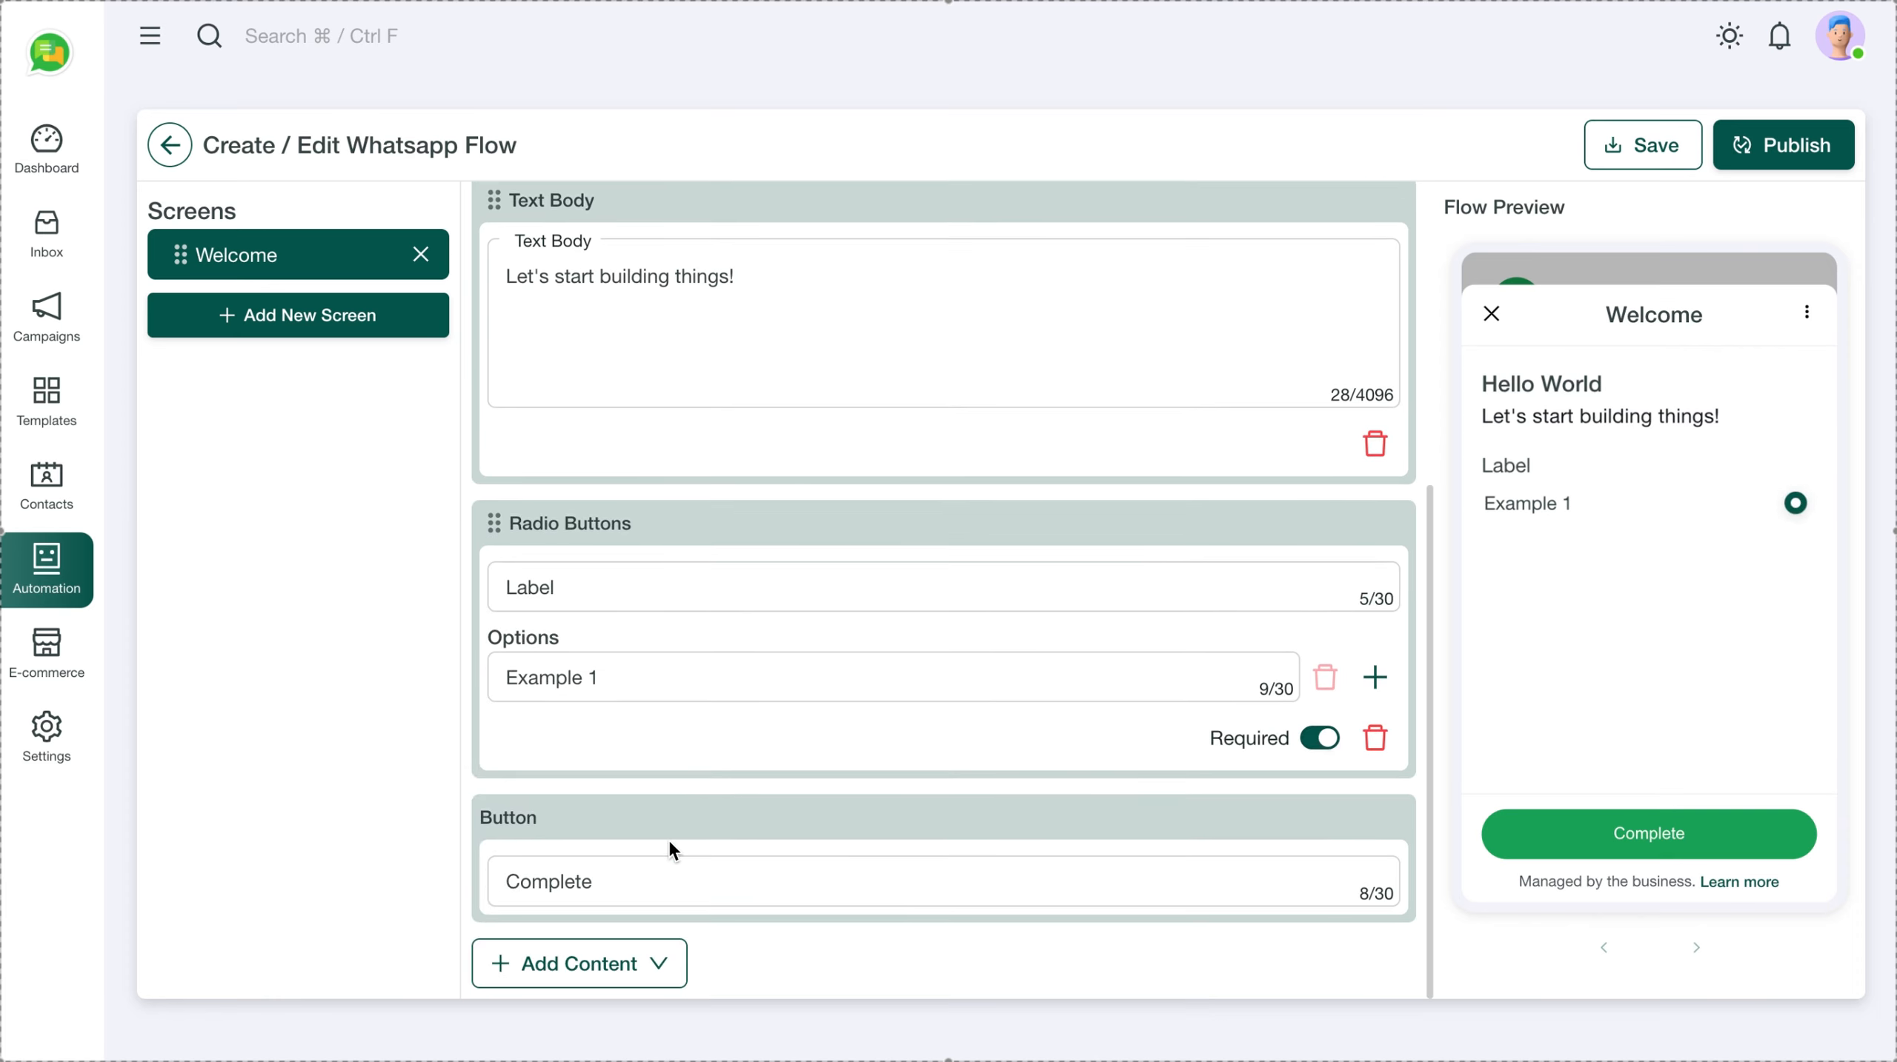
Add a small heading block below the single-choice question
left_click(666, 956)
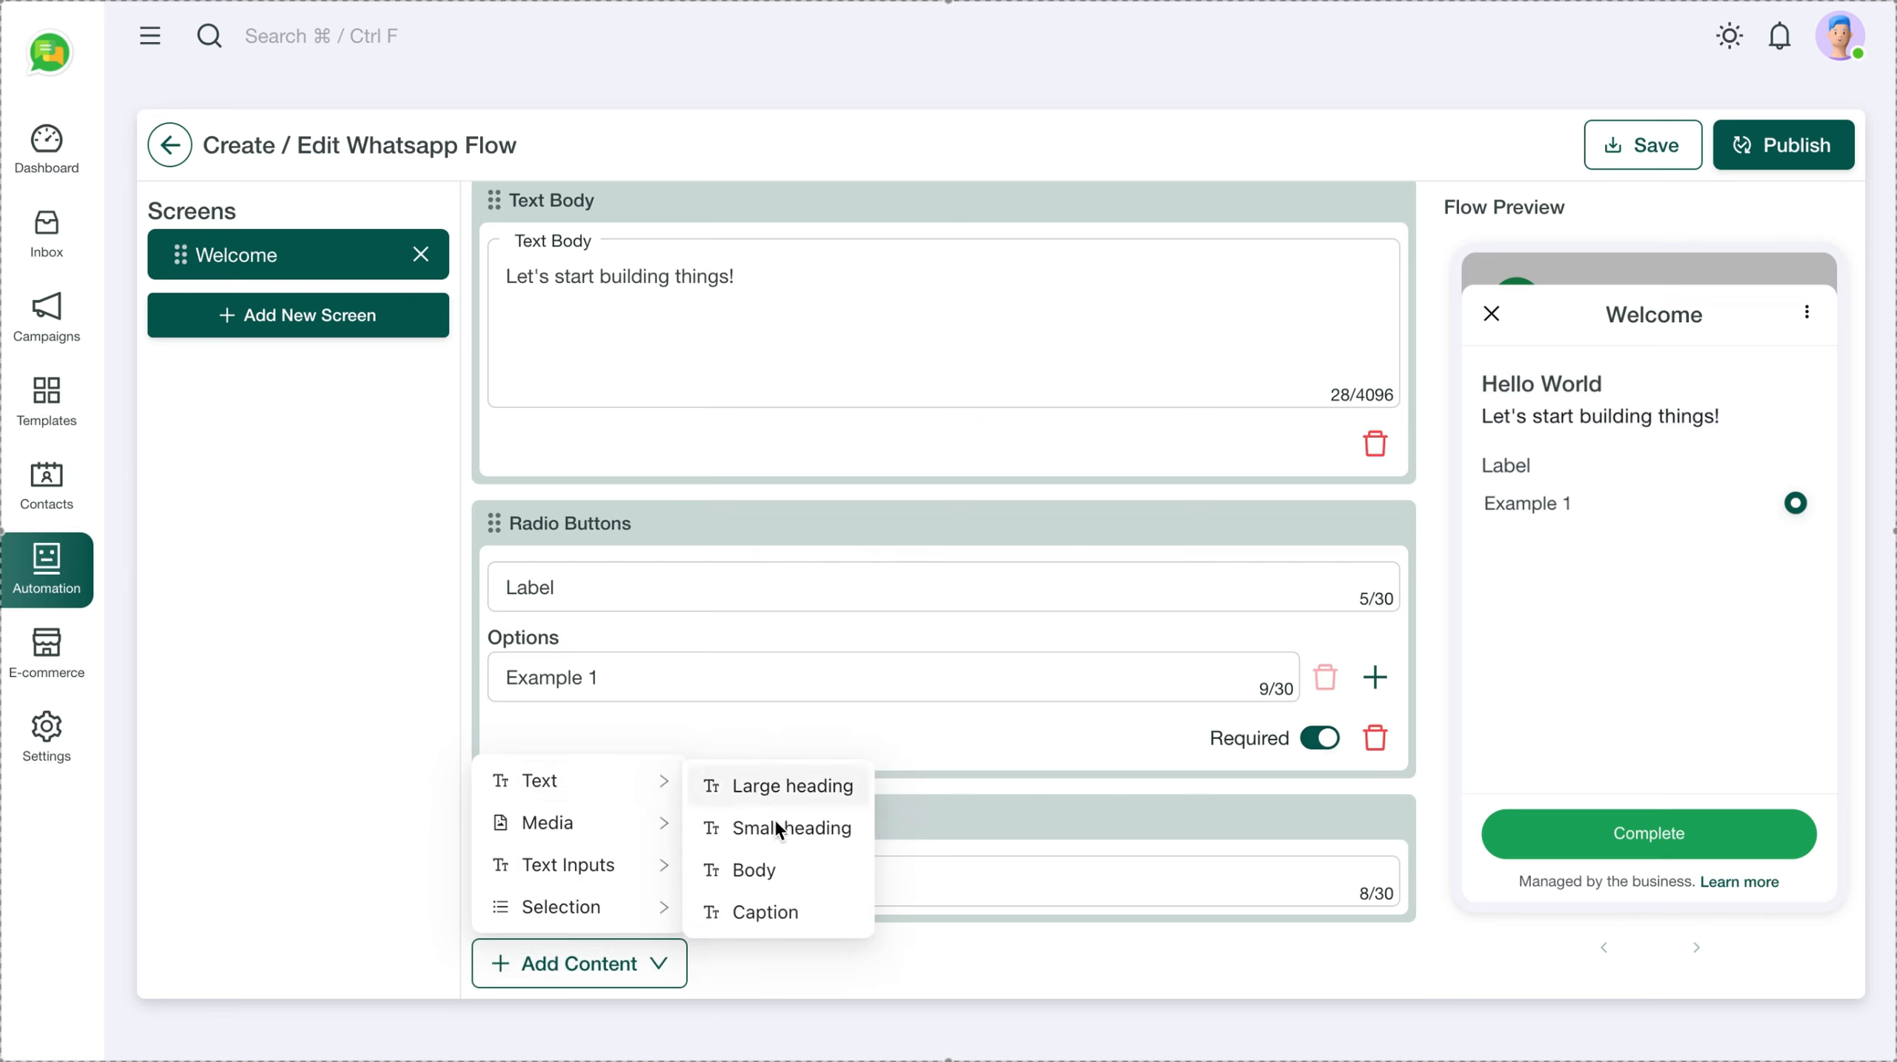
left_click(777, 830)
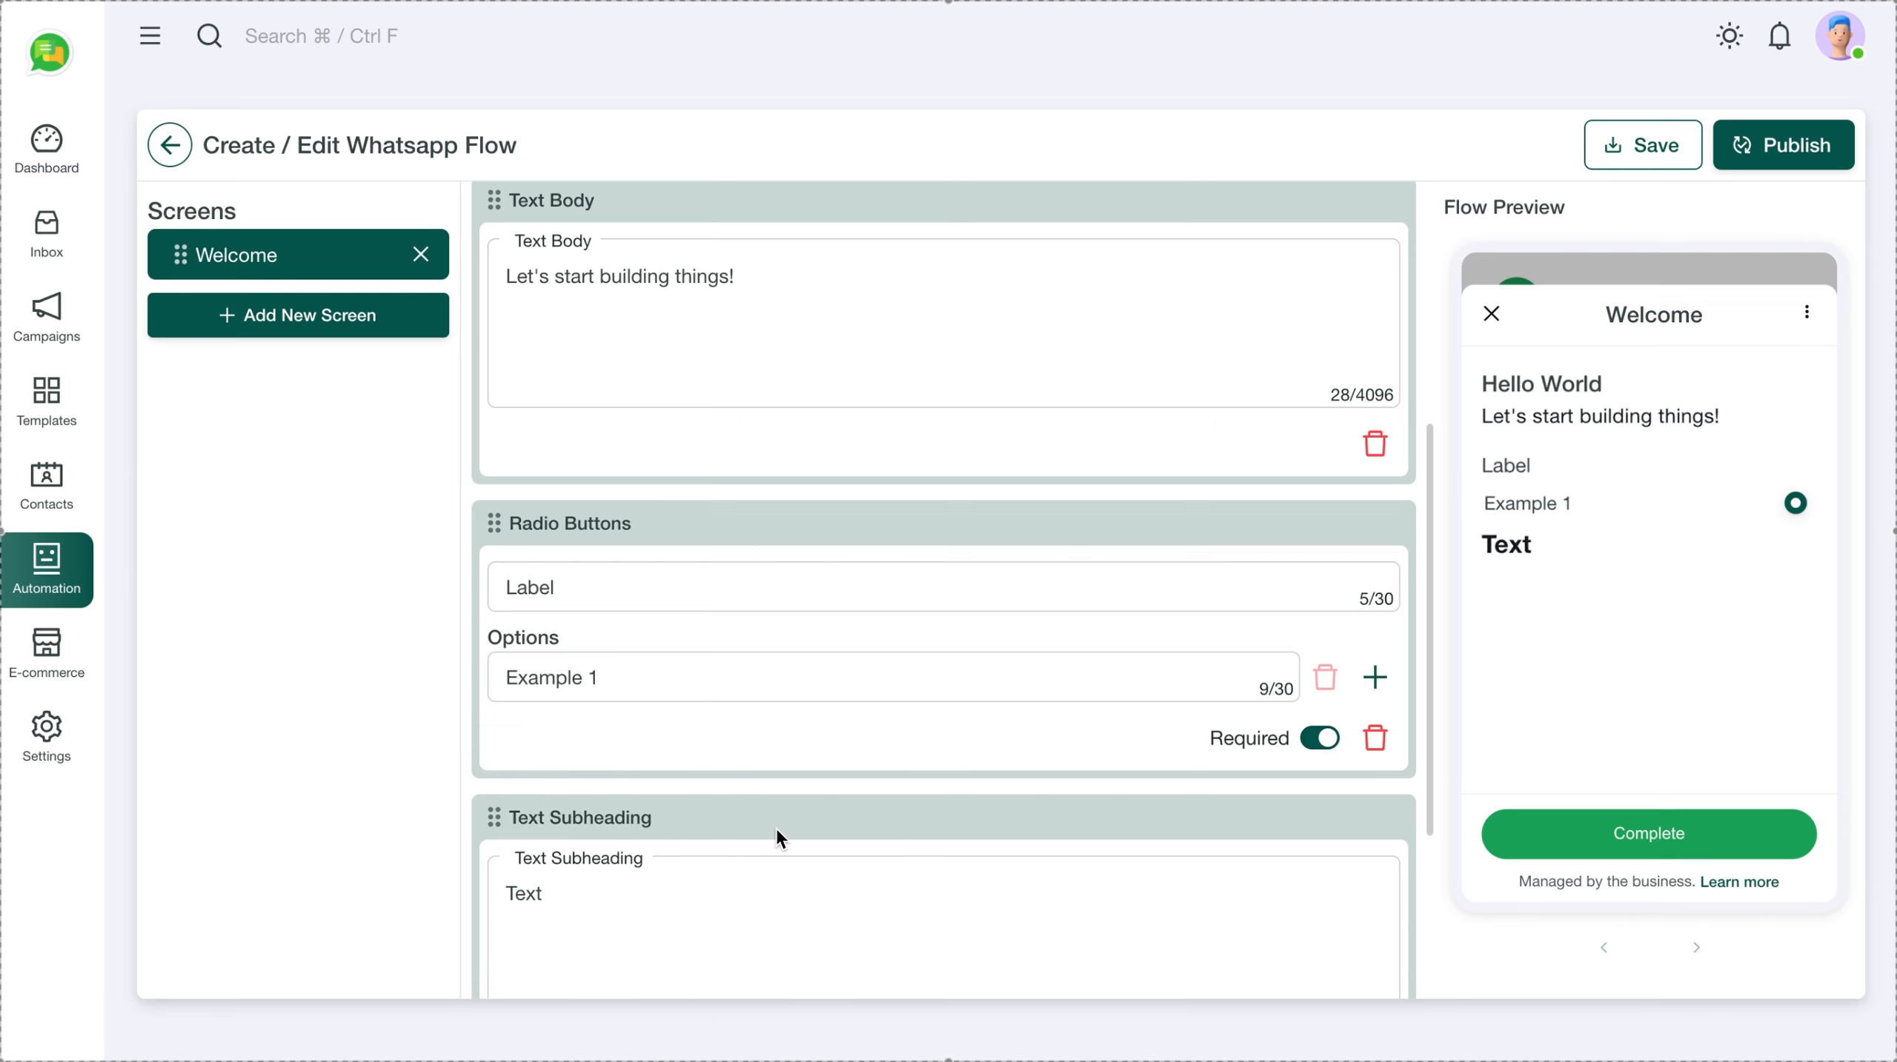
scroll(643, 865, "down", 3)
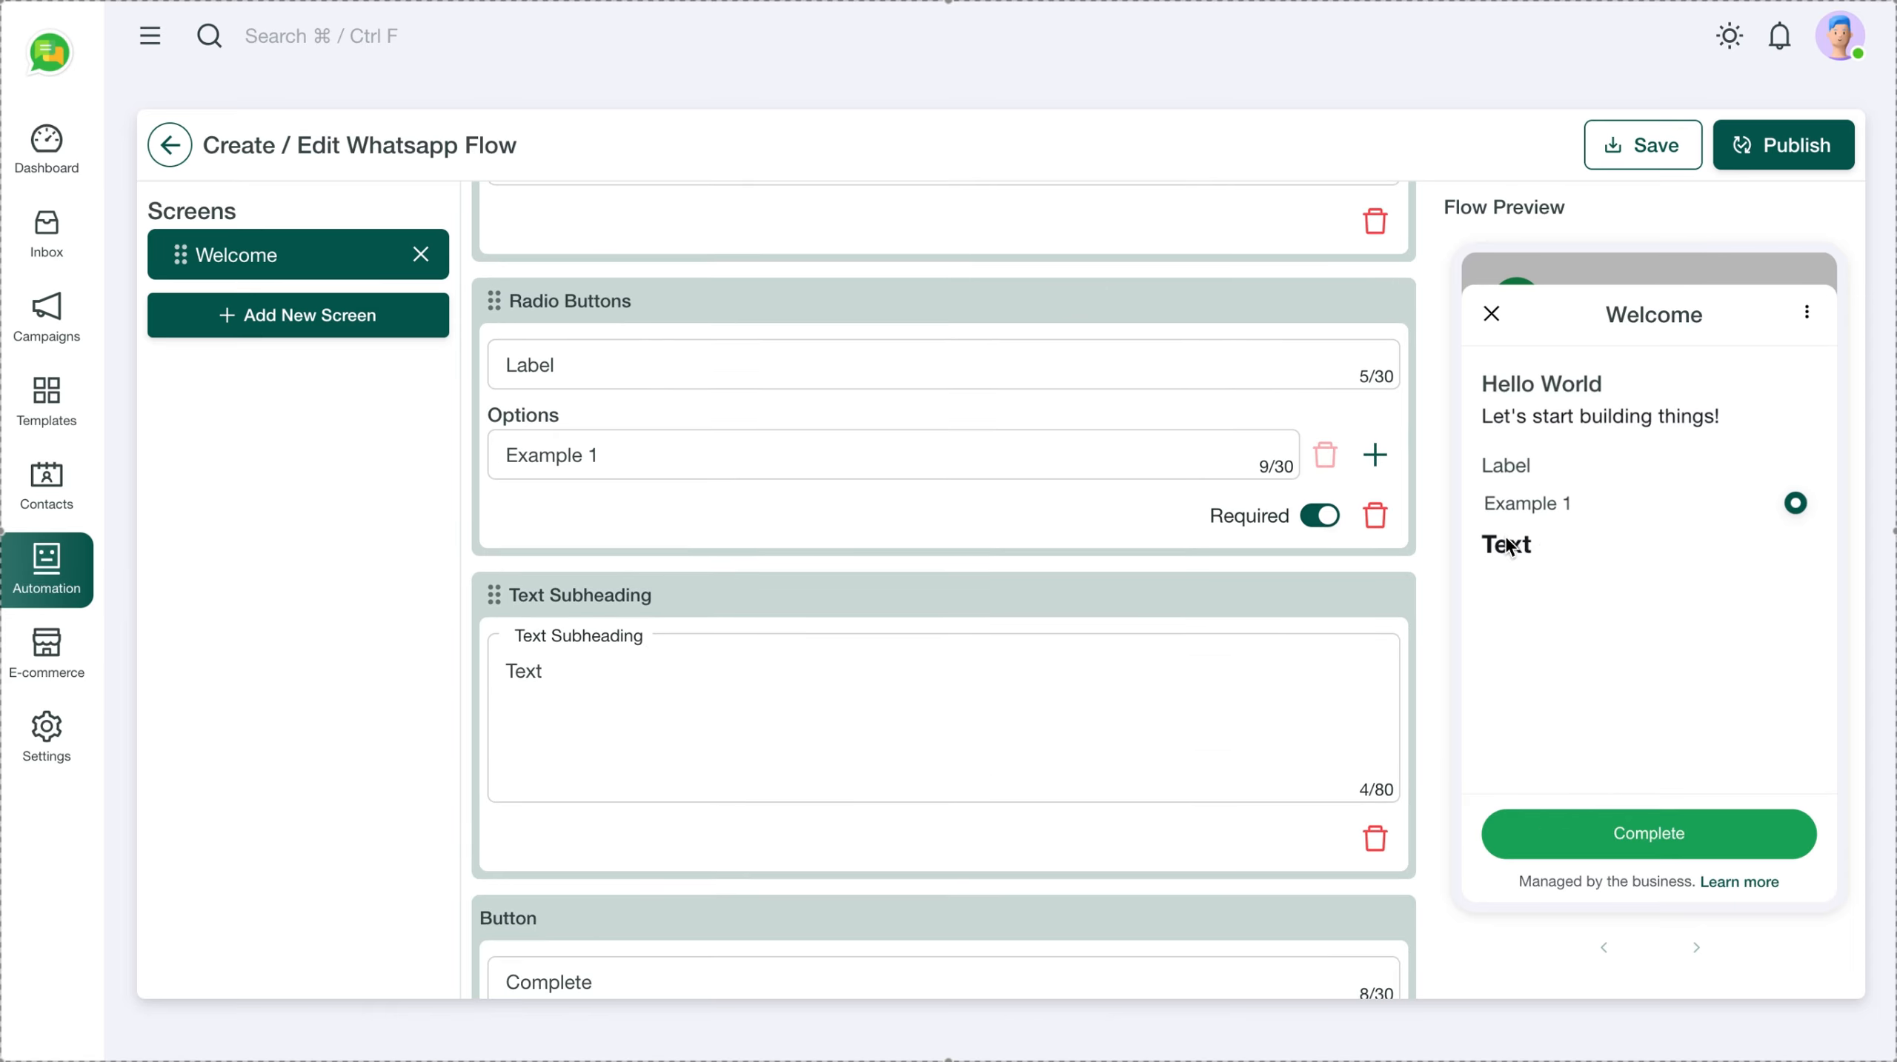
scroll(785, 605, "up", 2)
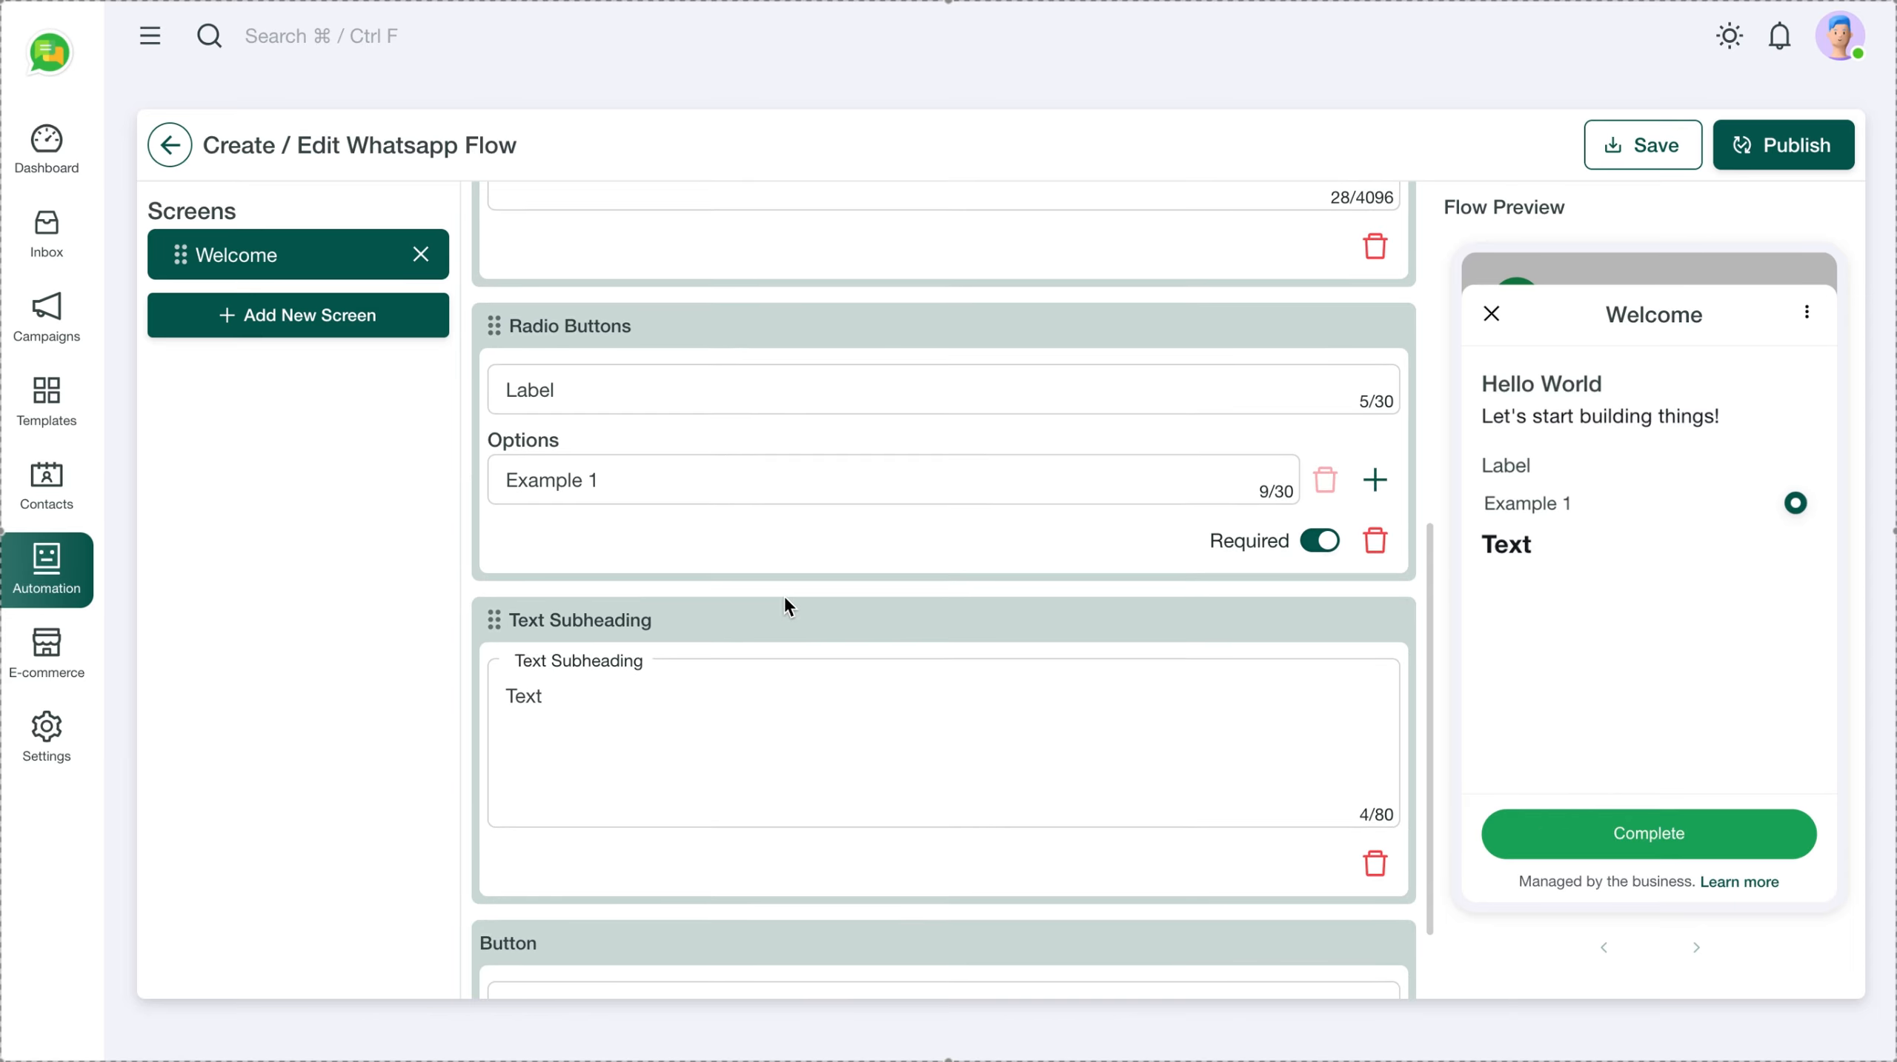
scroll(785, 595, "down", 3)
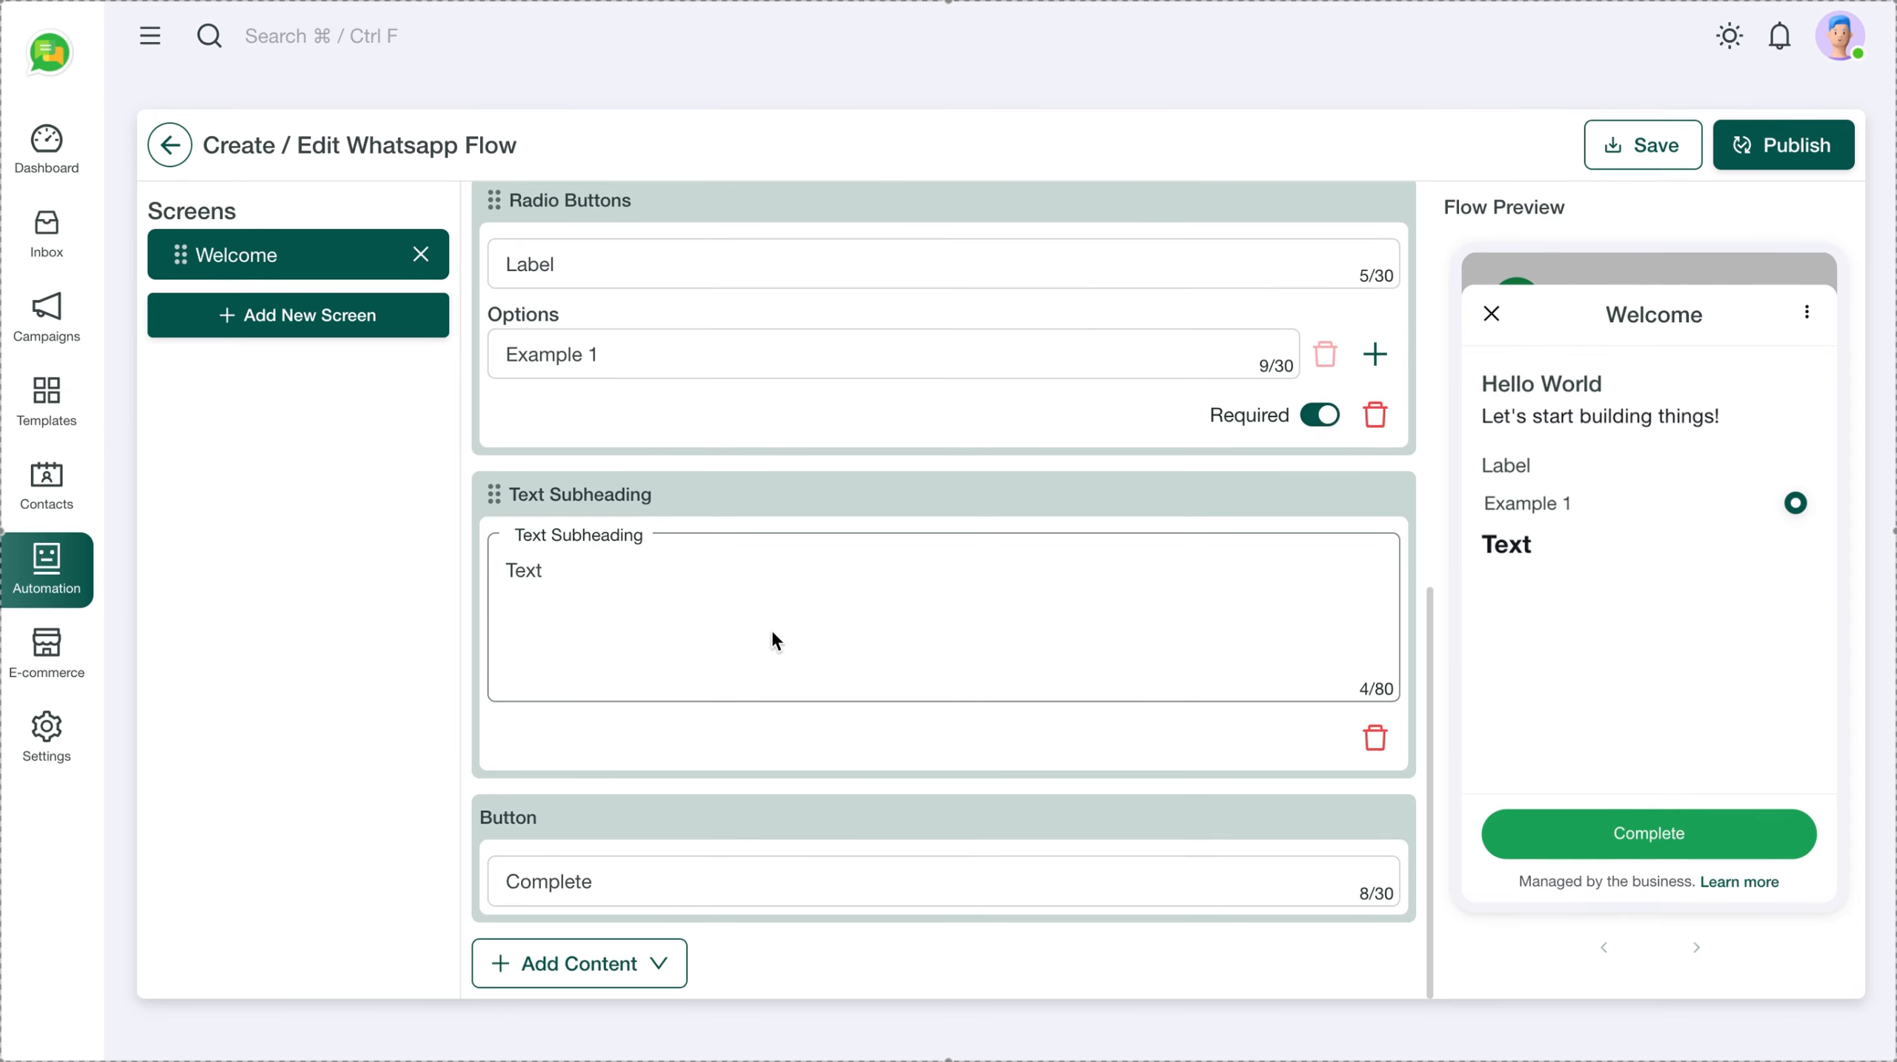
Add a text input field labelled Name to the Welcome screen
left_click(650, 964)
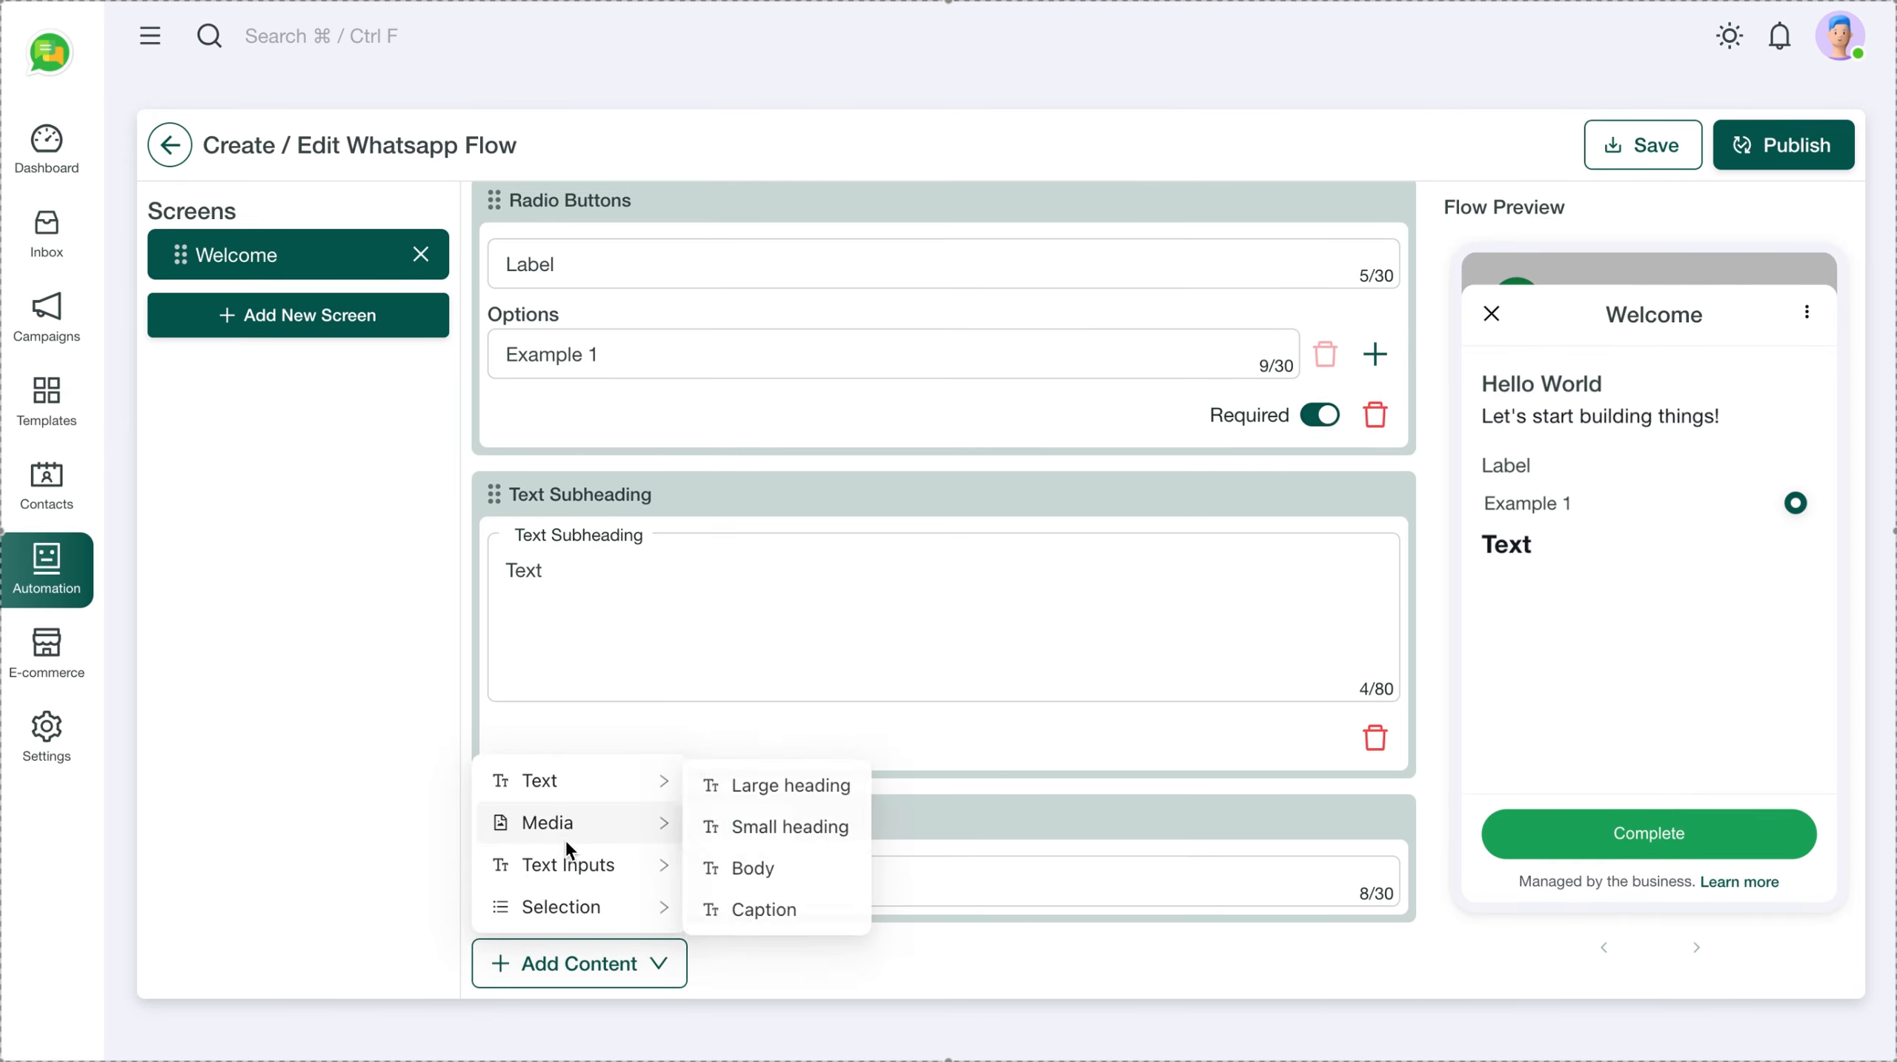
mouse_move(624, 872)
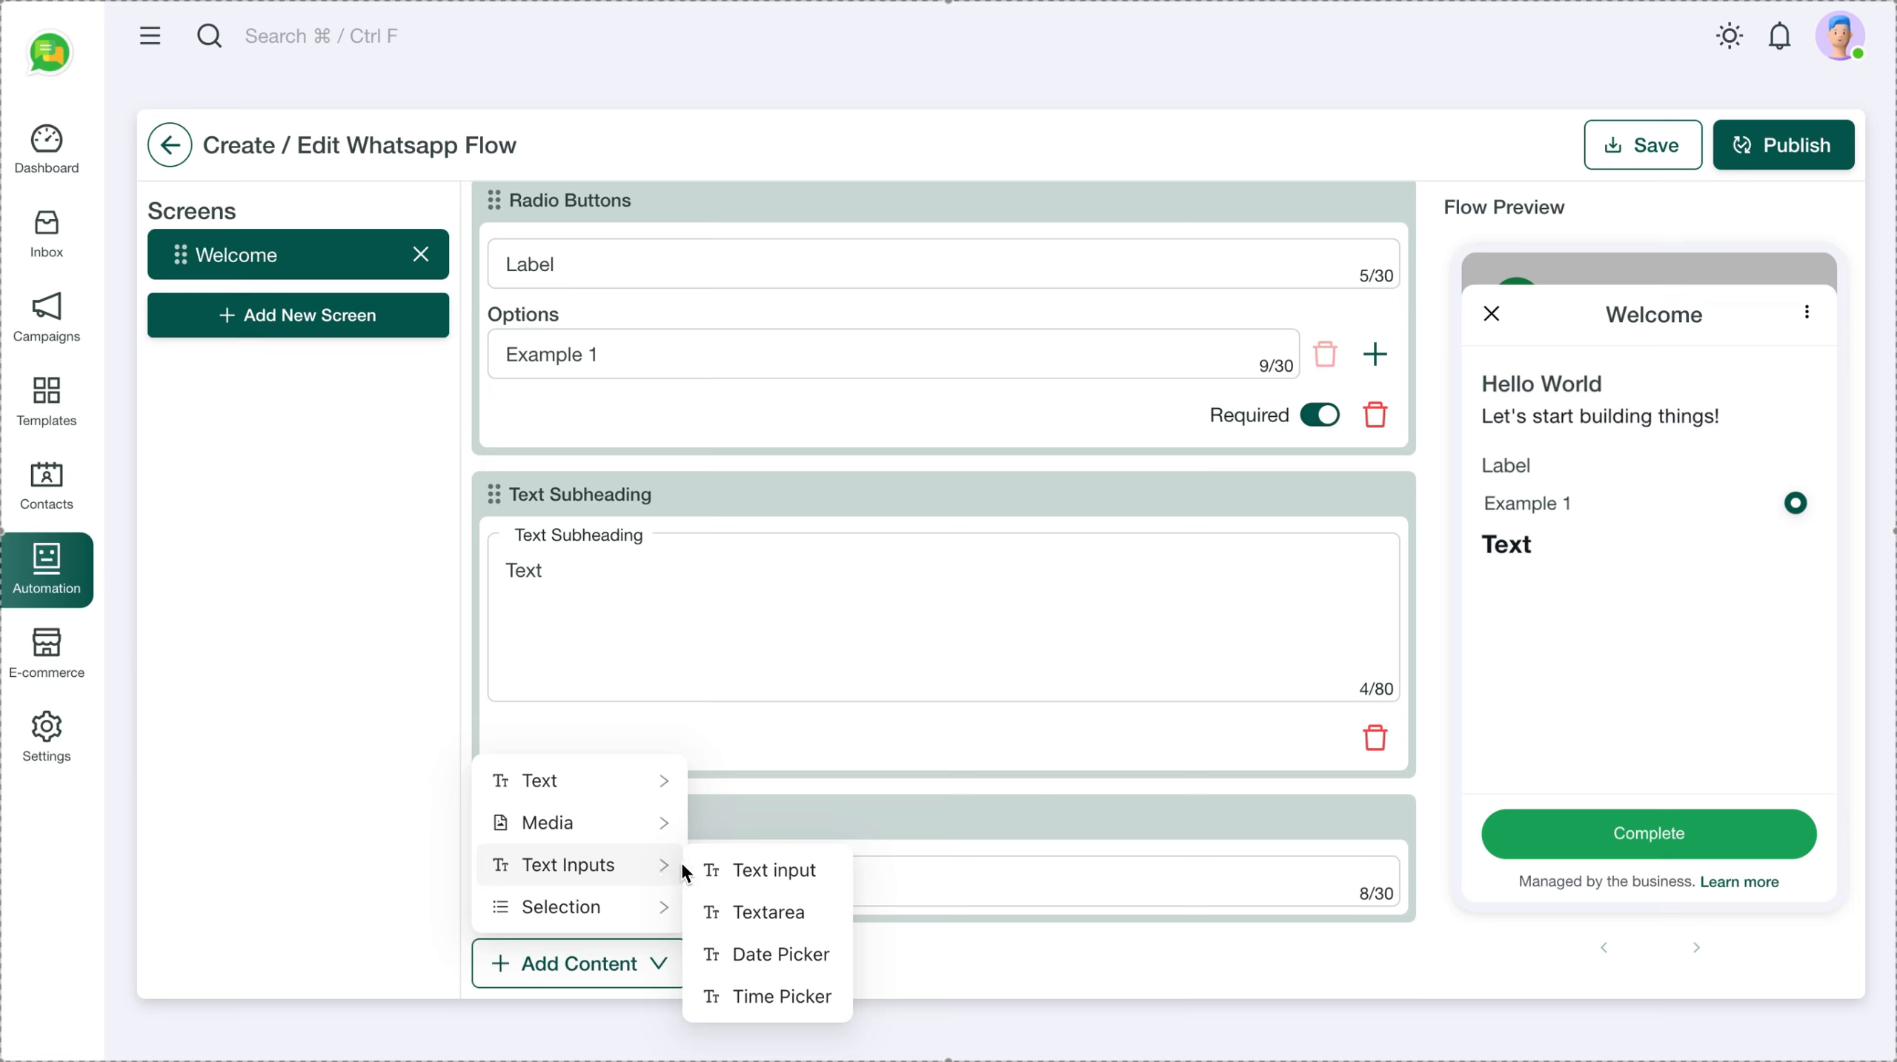
left_click(785, 872)
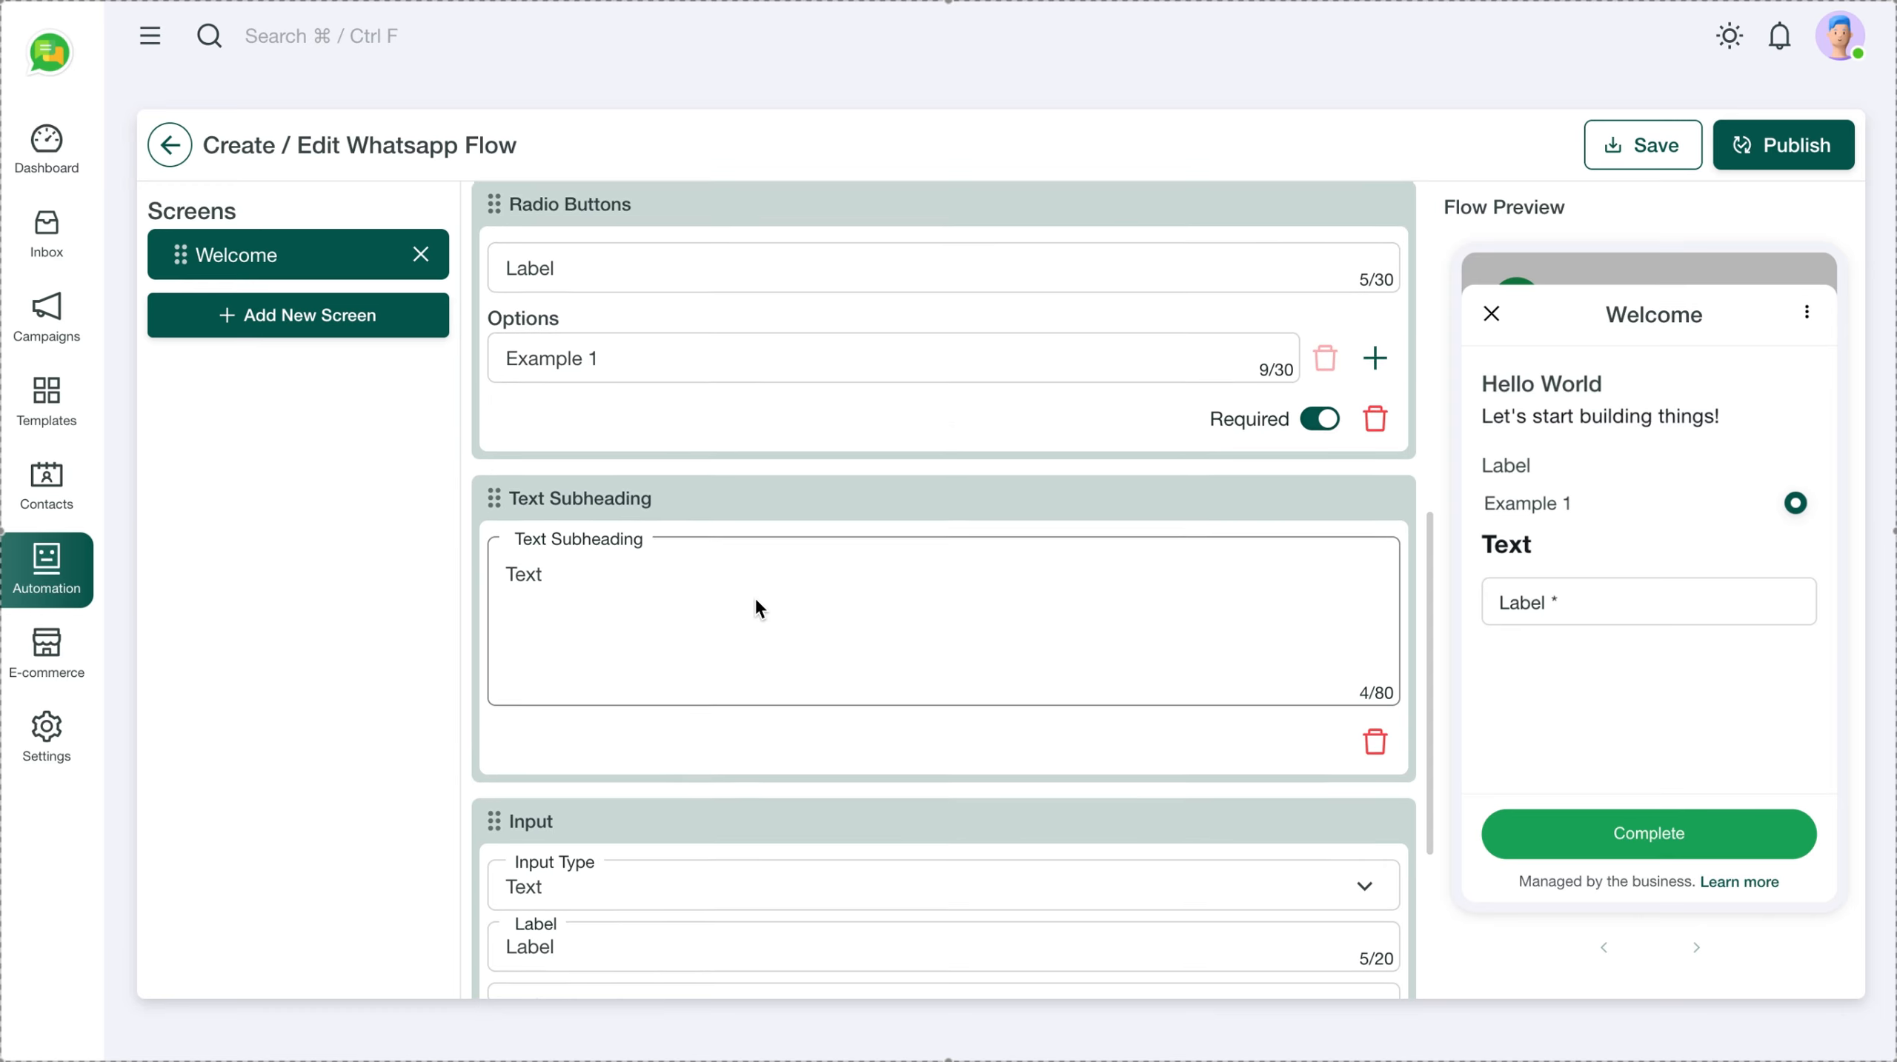
scroll(755, 599, "down", 4)
left_click(576, 629)
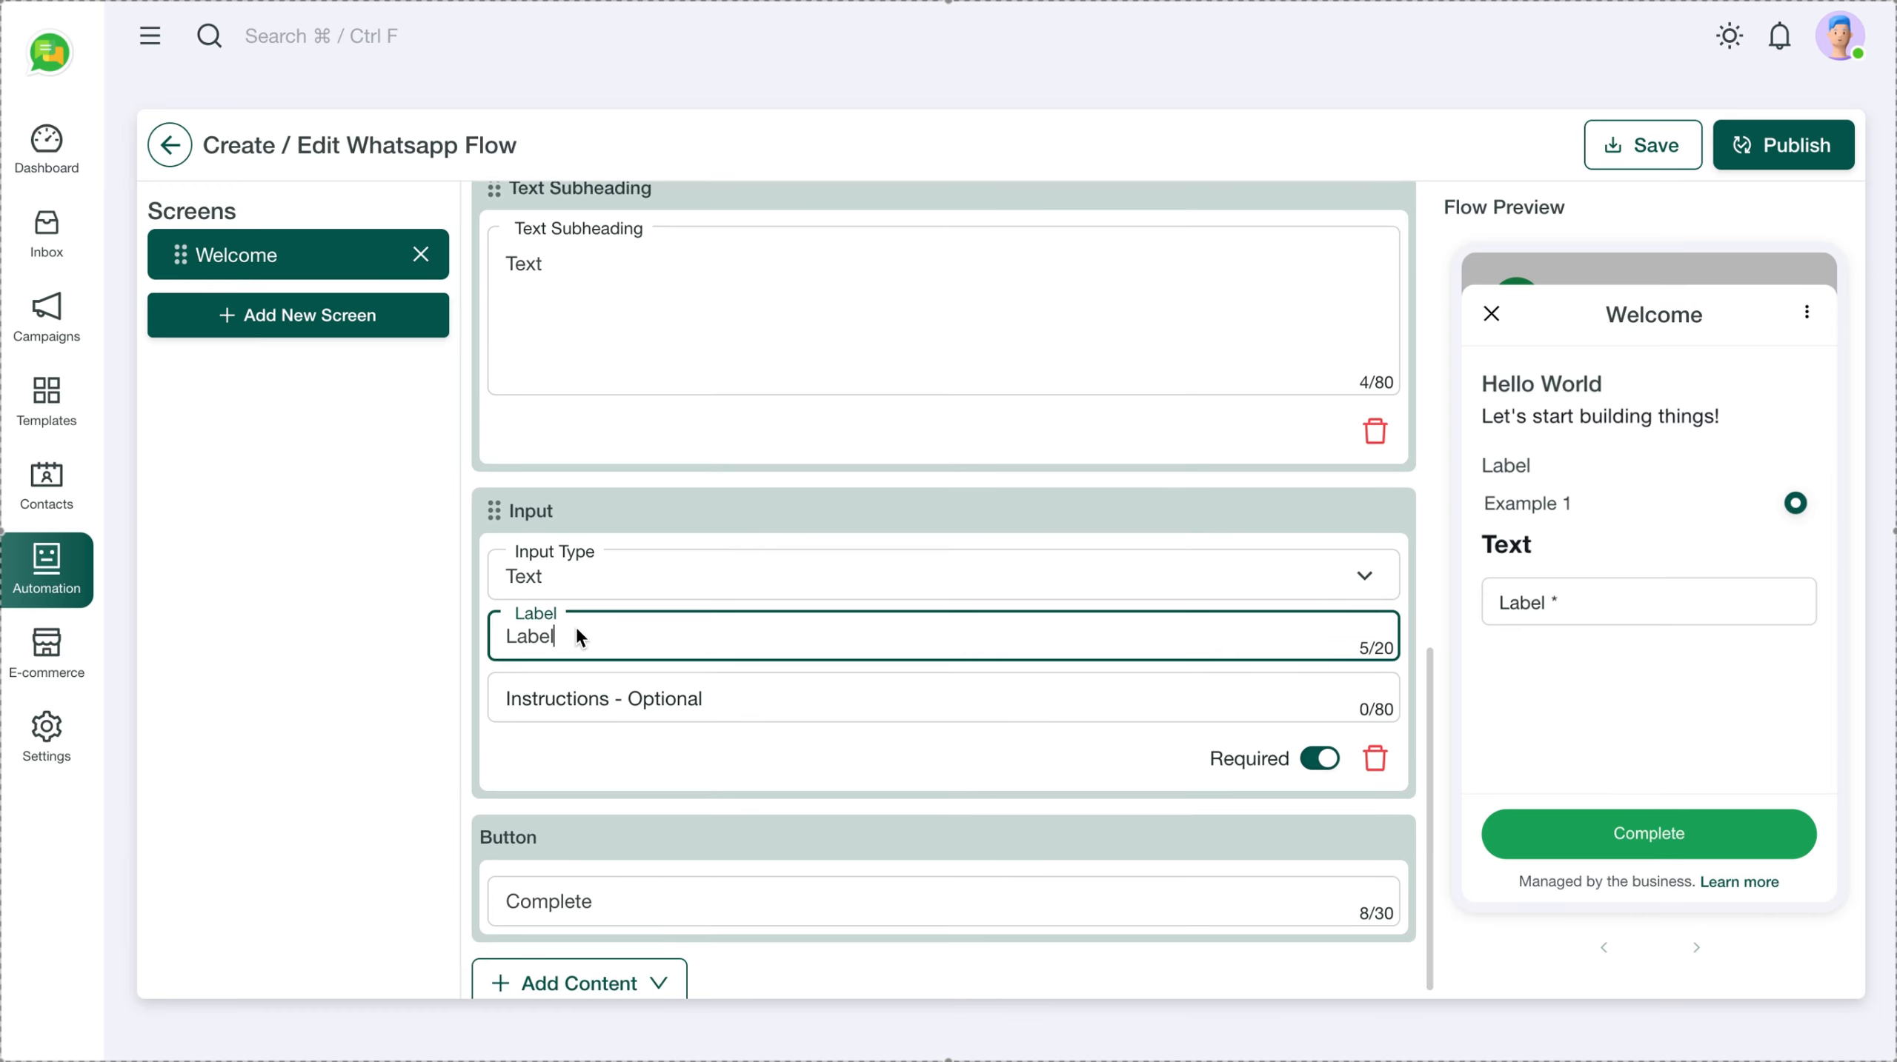
double_click(577, 629)
type("Name")
left_click(421, 633)
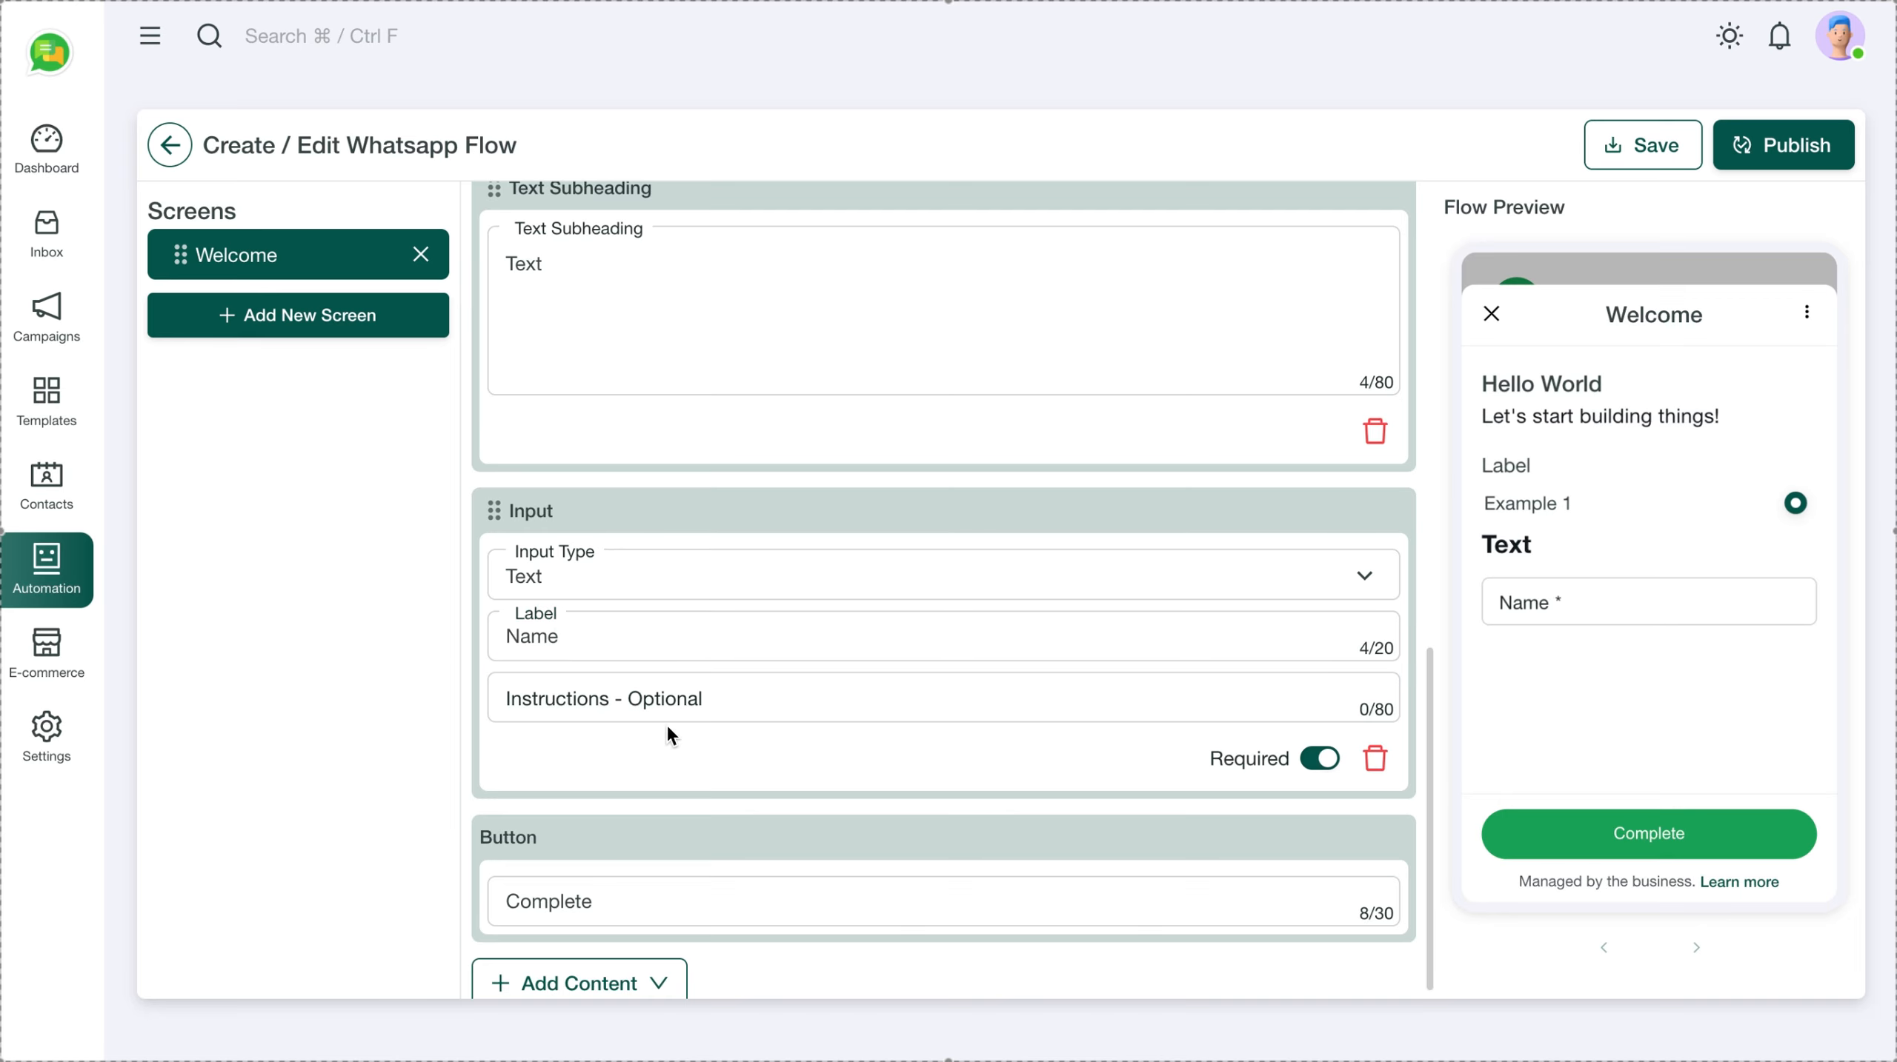
scroll(667, 723, "down", 1)
Add a second text input field labelled Phone No
left_click(654, 961)
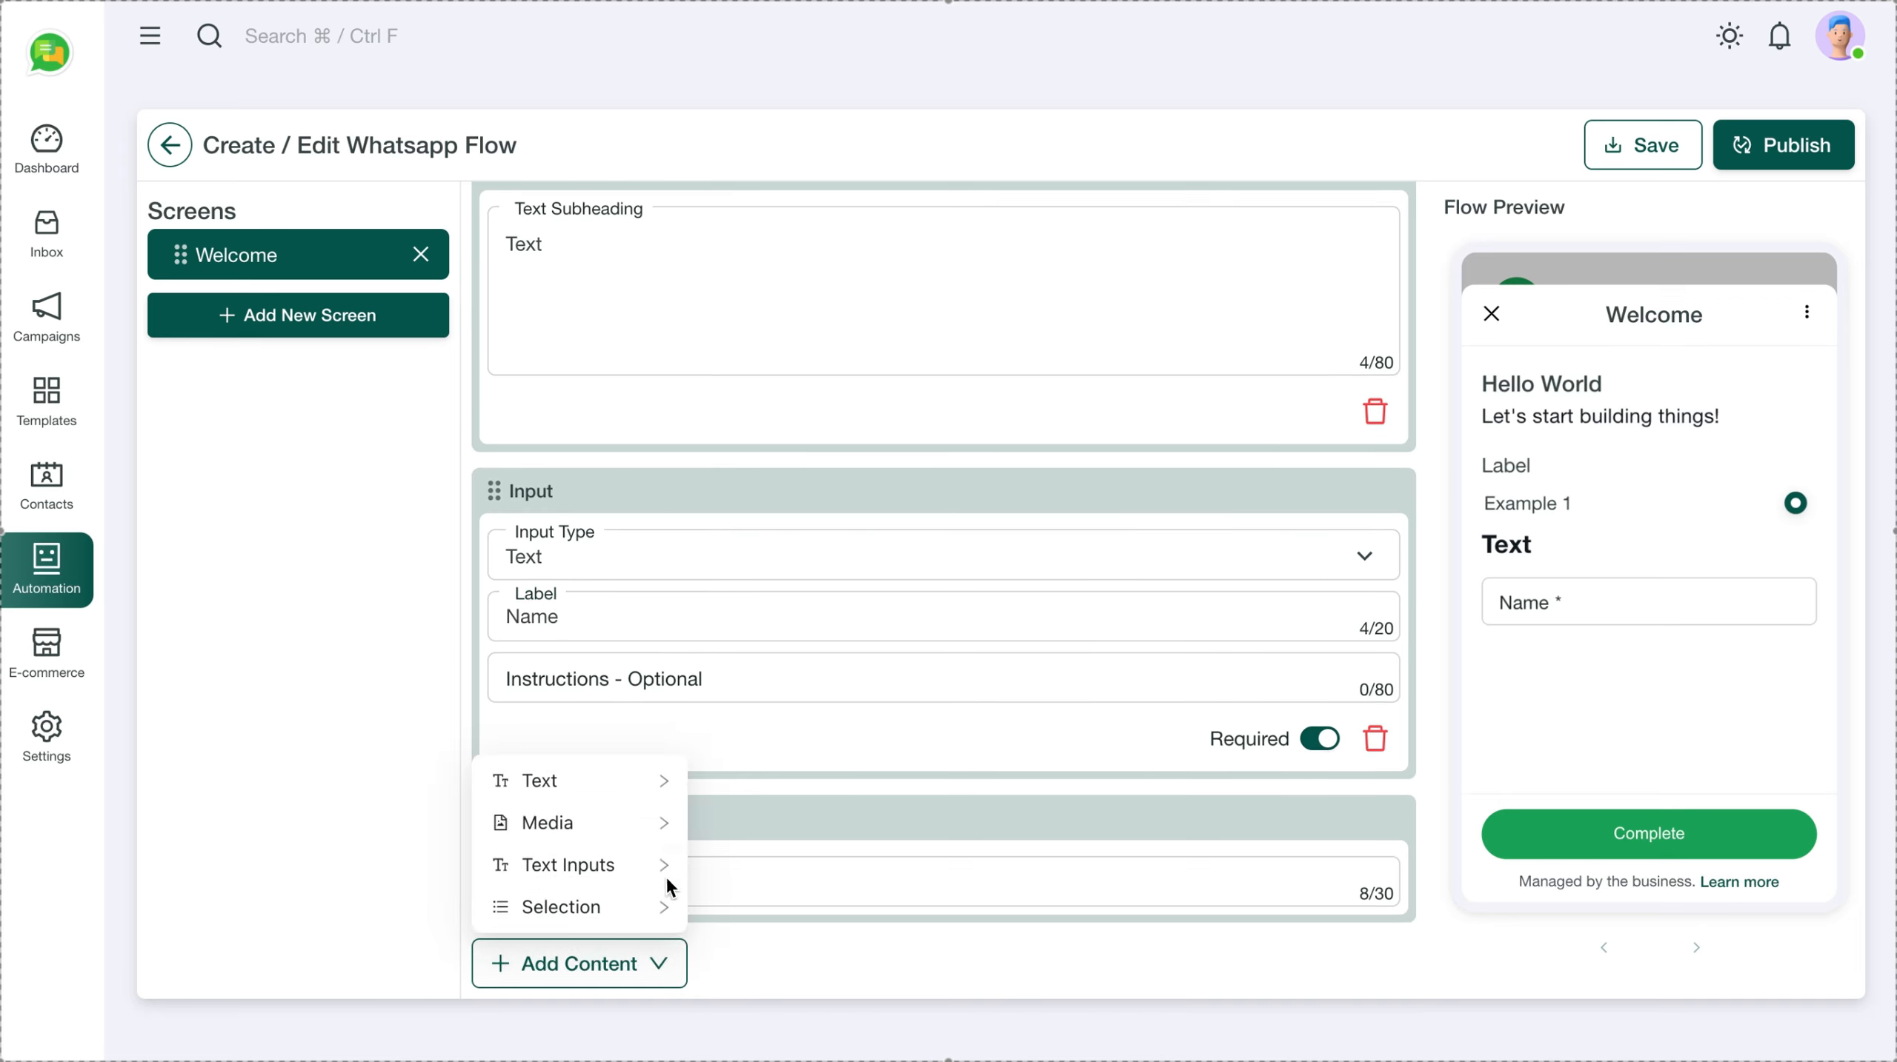
mouse_move(612, 790)
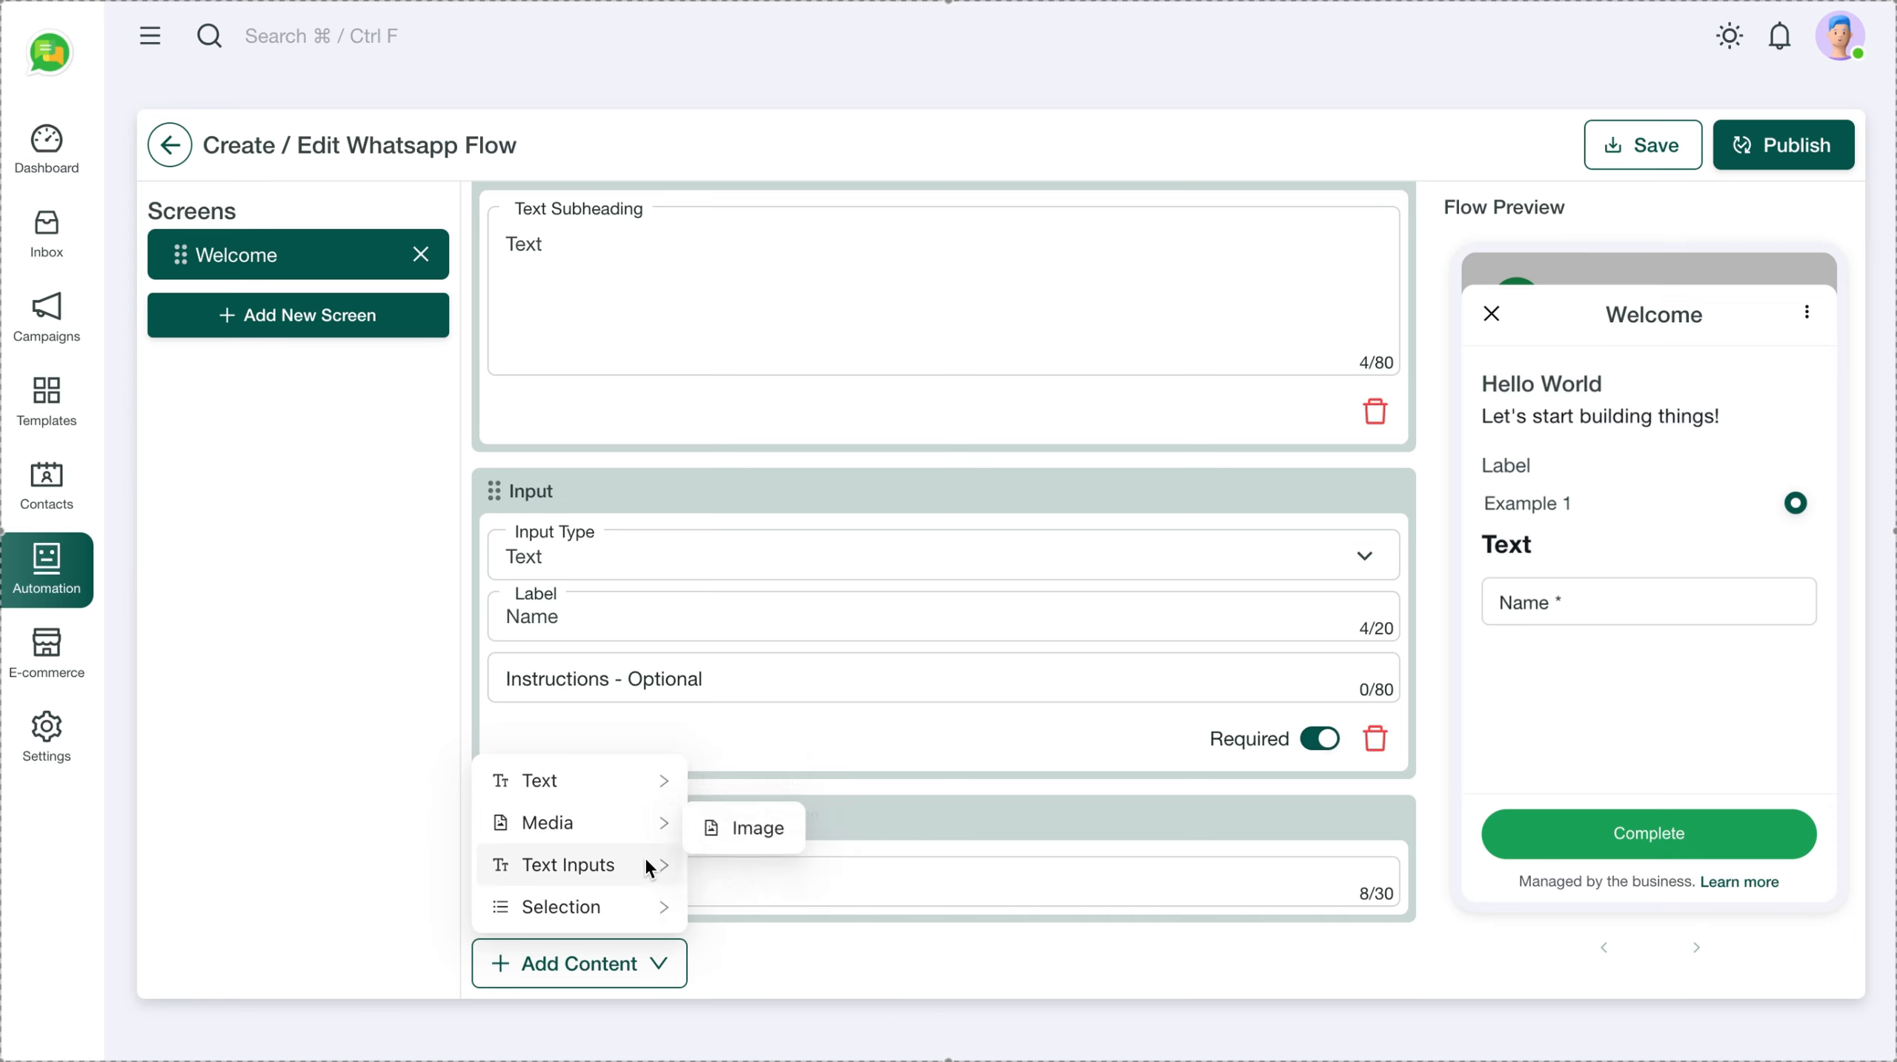
mouse_move(658, 863)
left_click(756, 874)
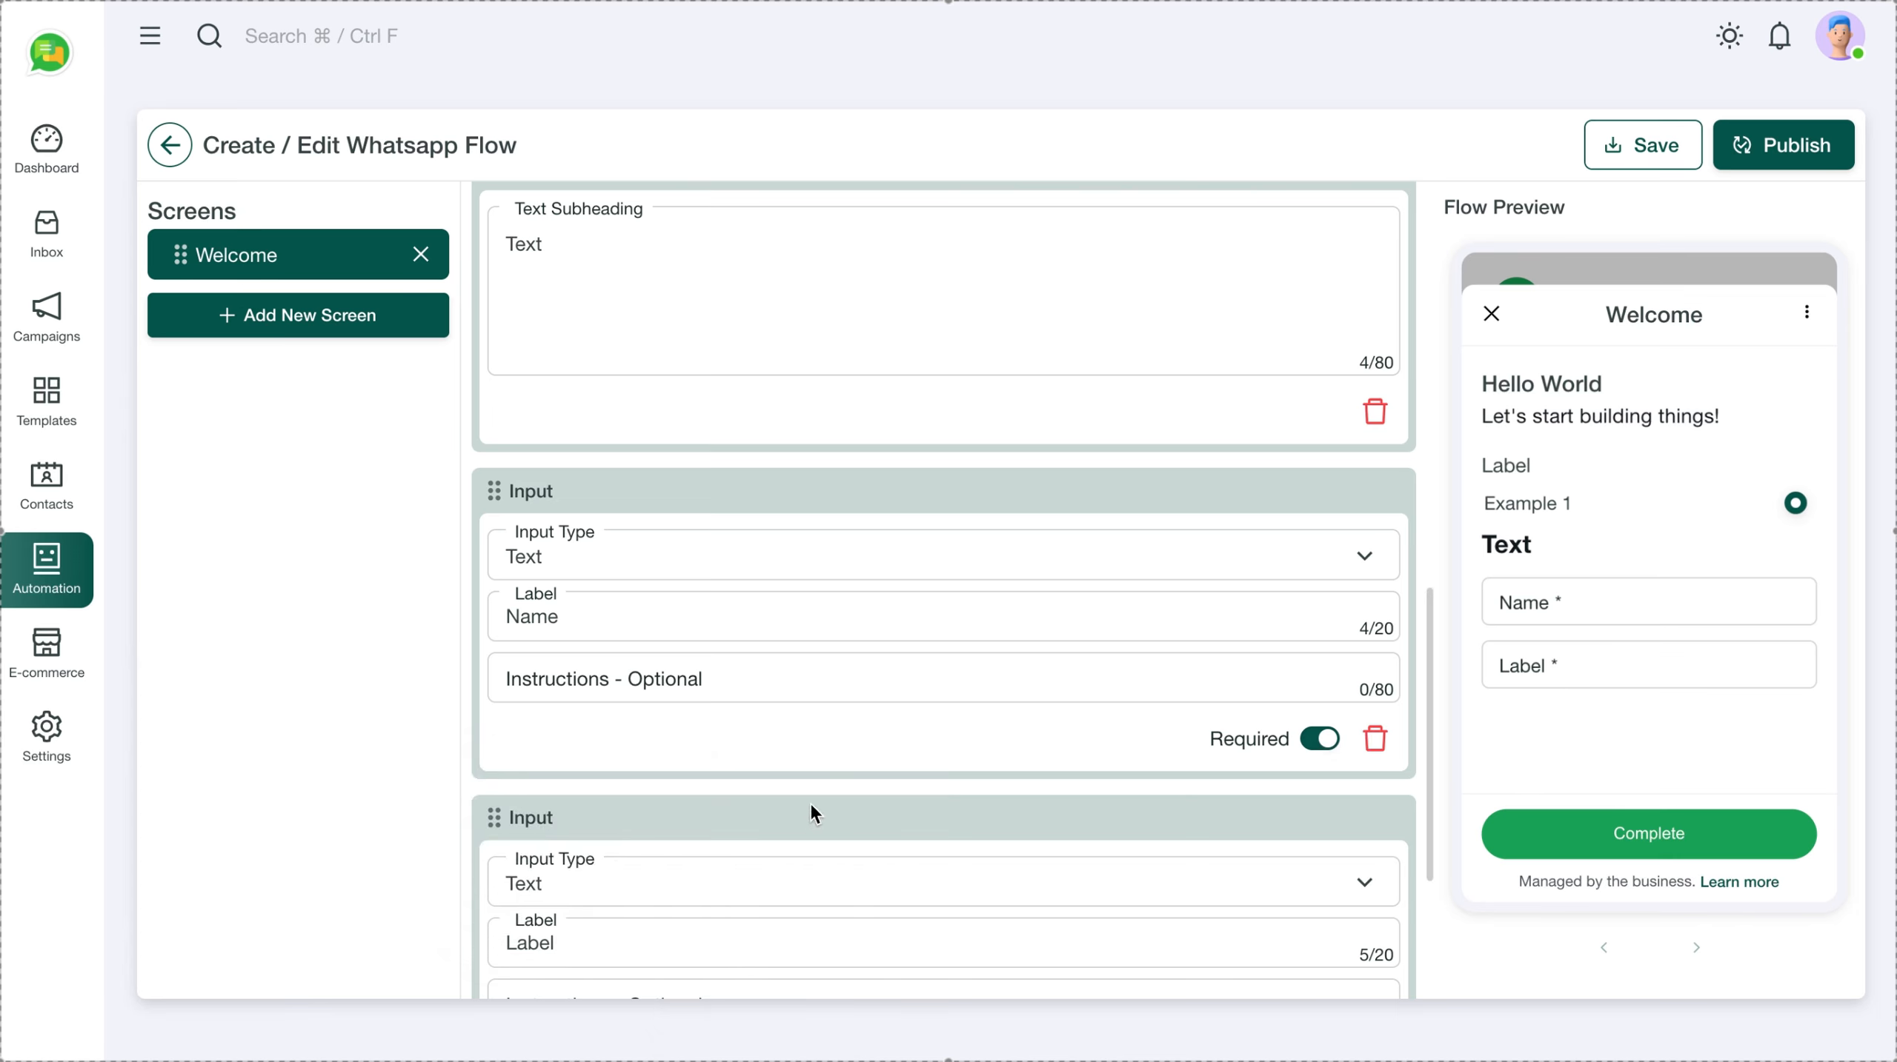
scroll(774, 706, "down", 2)
left_click(586, 807)
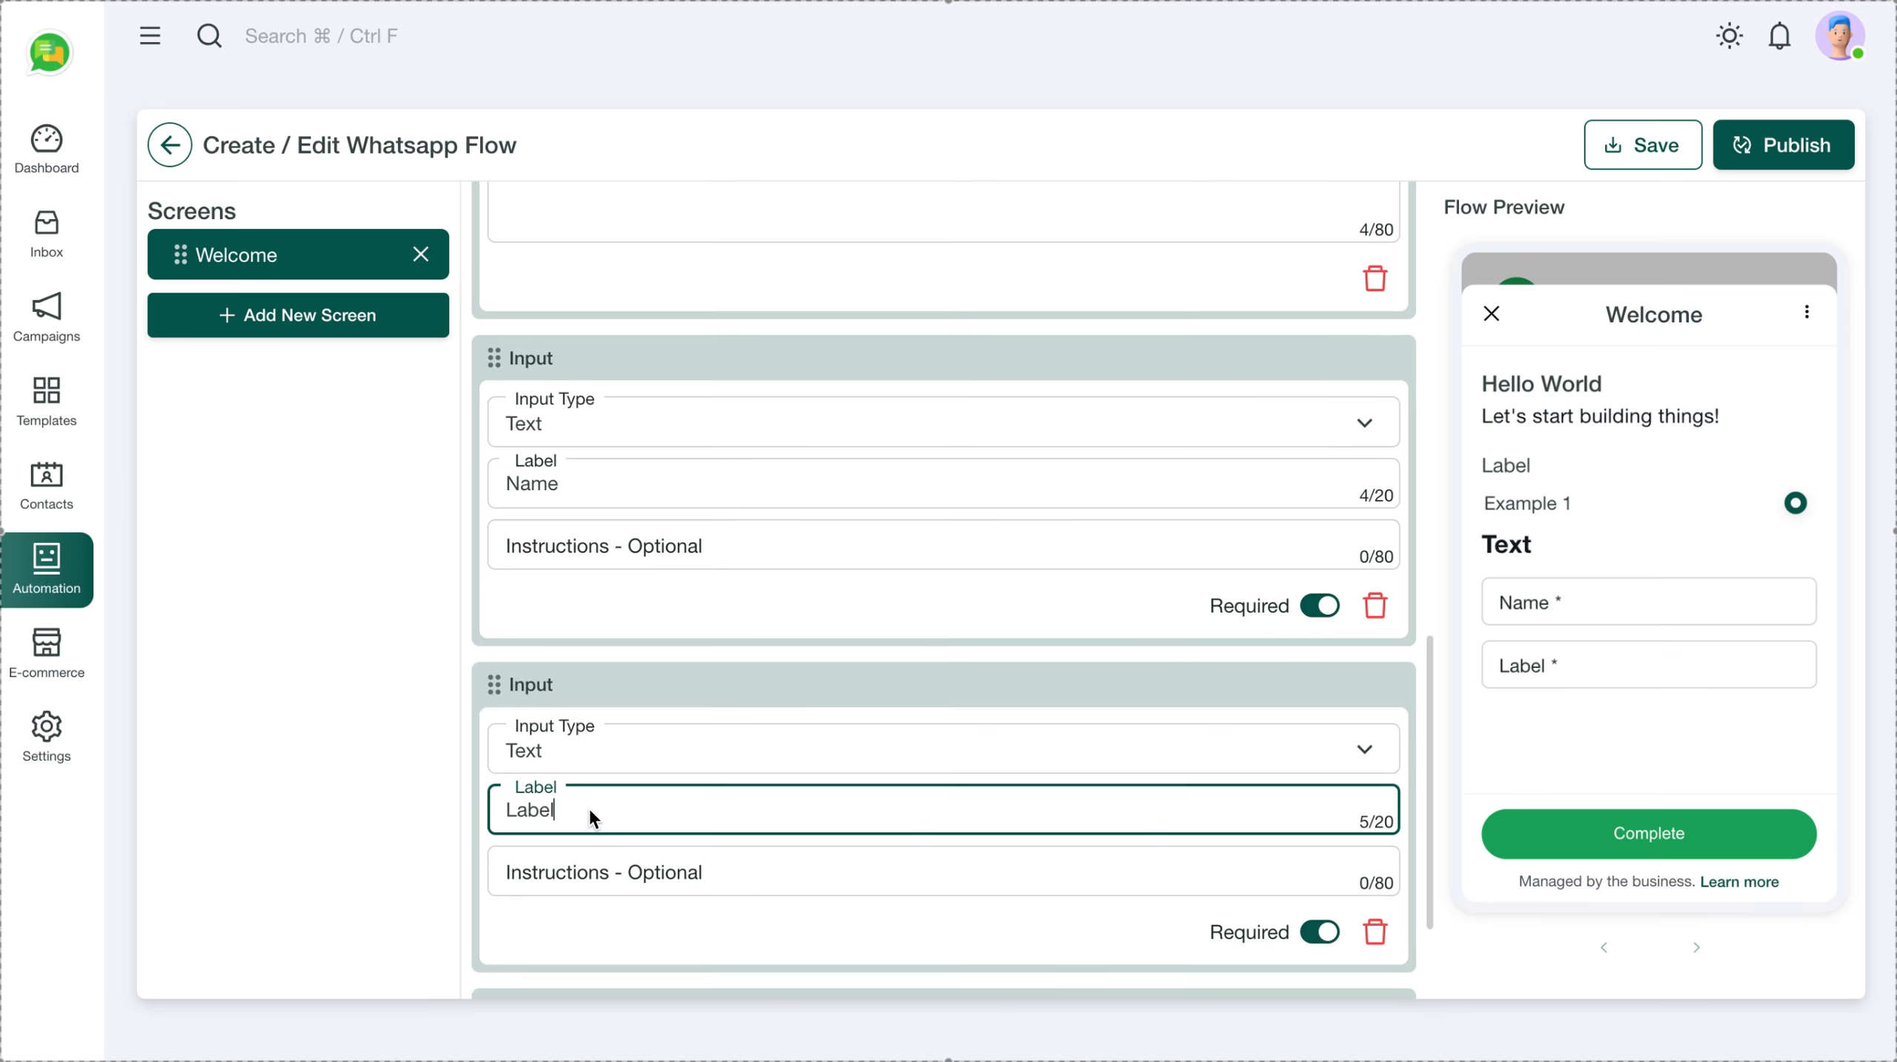
key("ctrl+a")
type("Phone No")
scroll(795, 750, "down", 2)
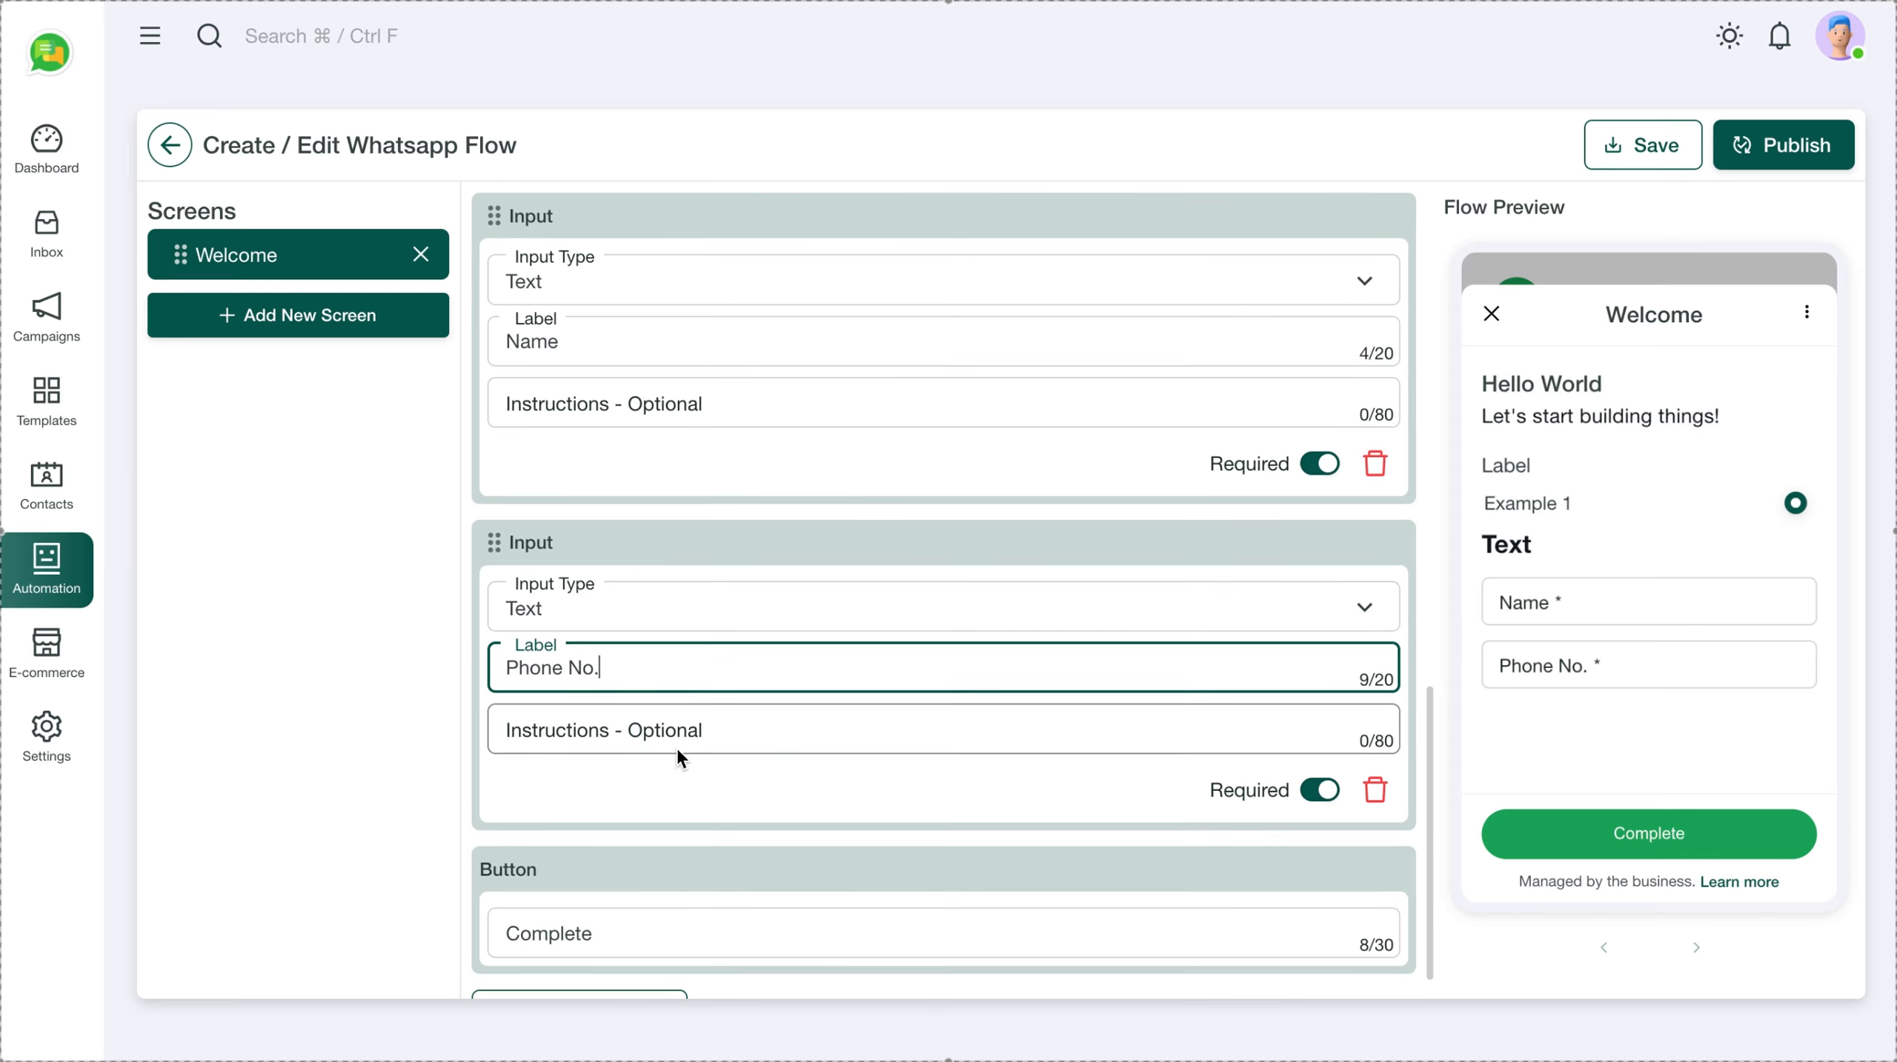
scroll(689, 750, "down", 1)
Add a third text input field labelled Email
left_click(654, 957)
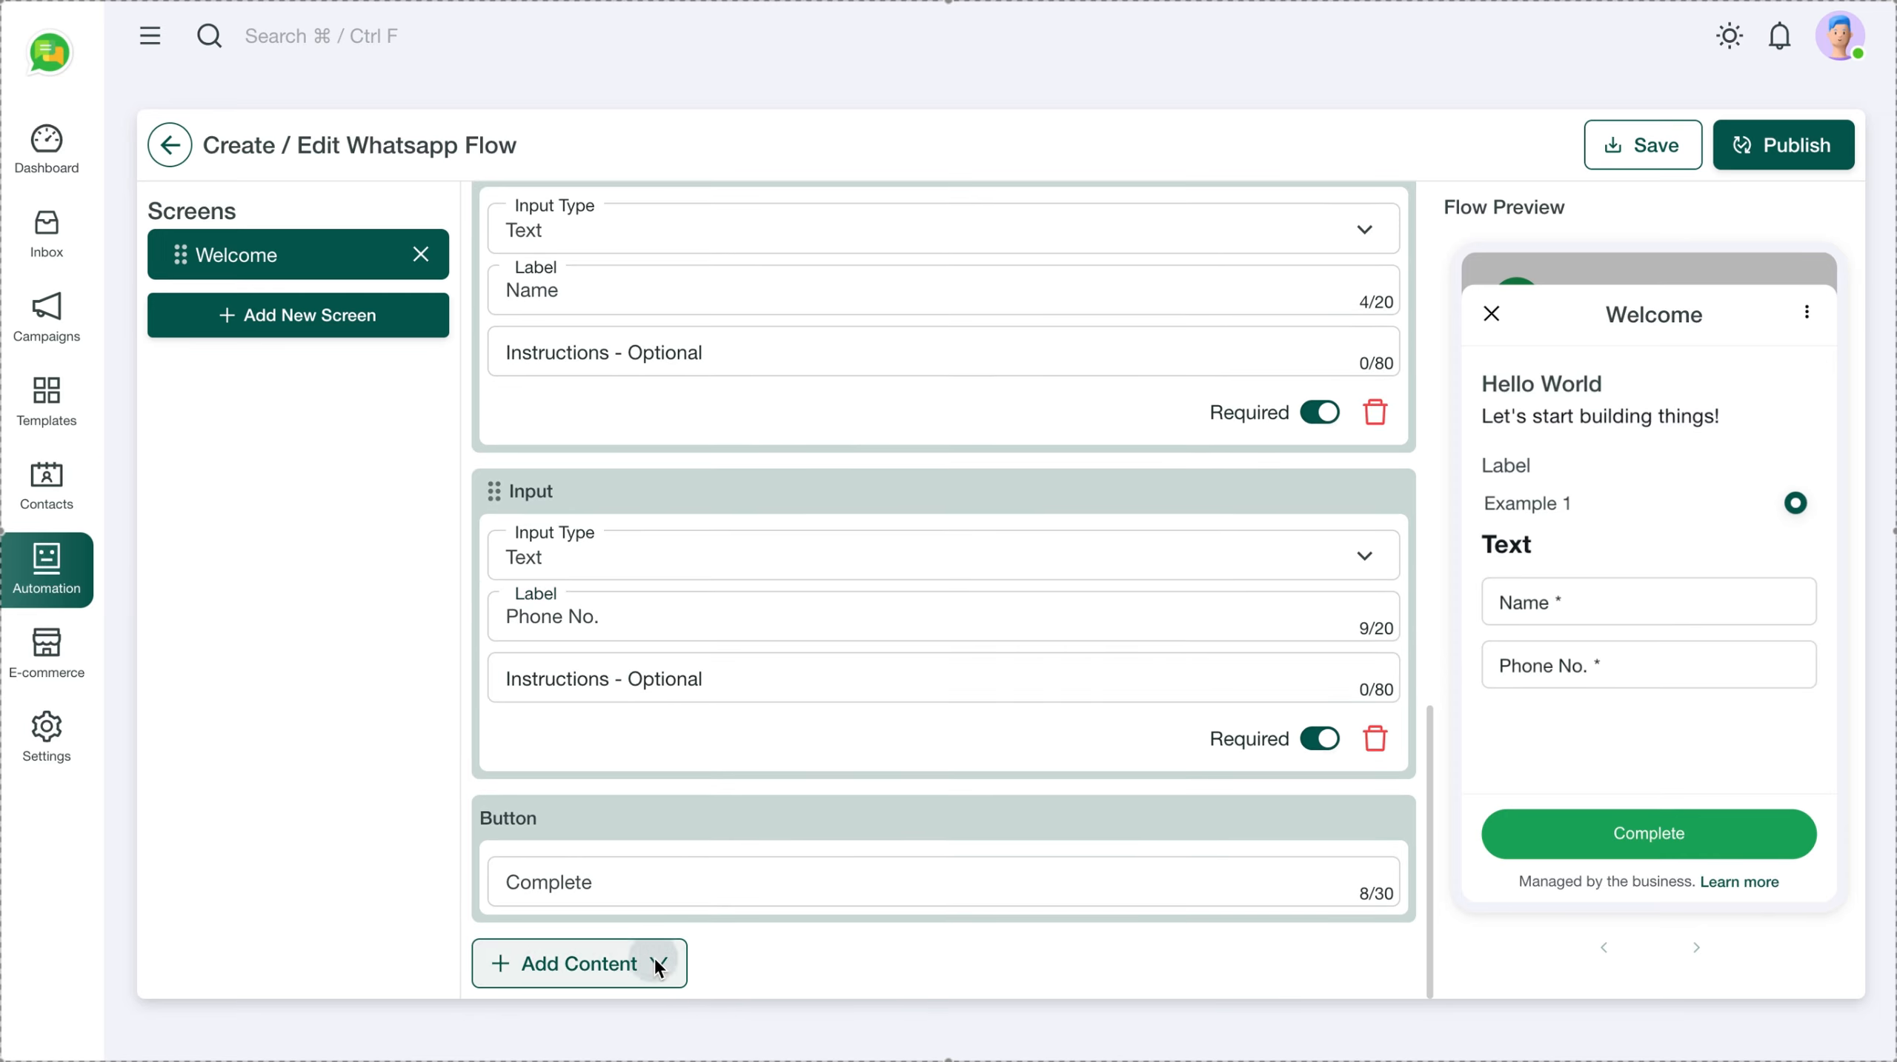
mouse_move(638, 907)
mouse_move(648, 865)
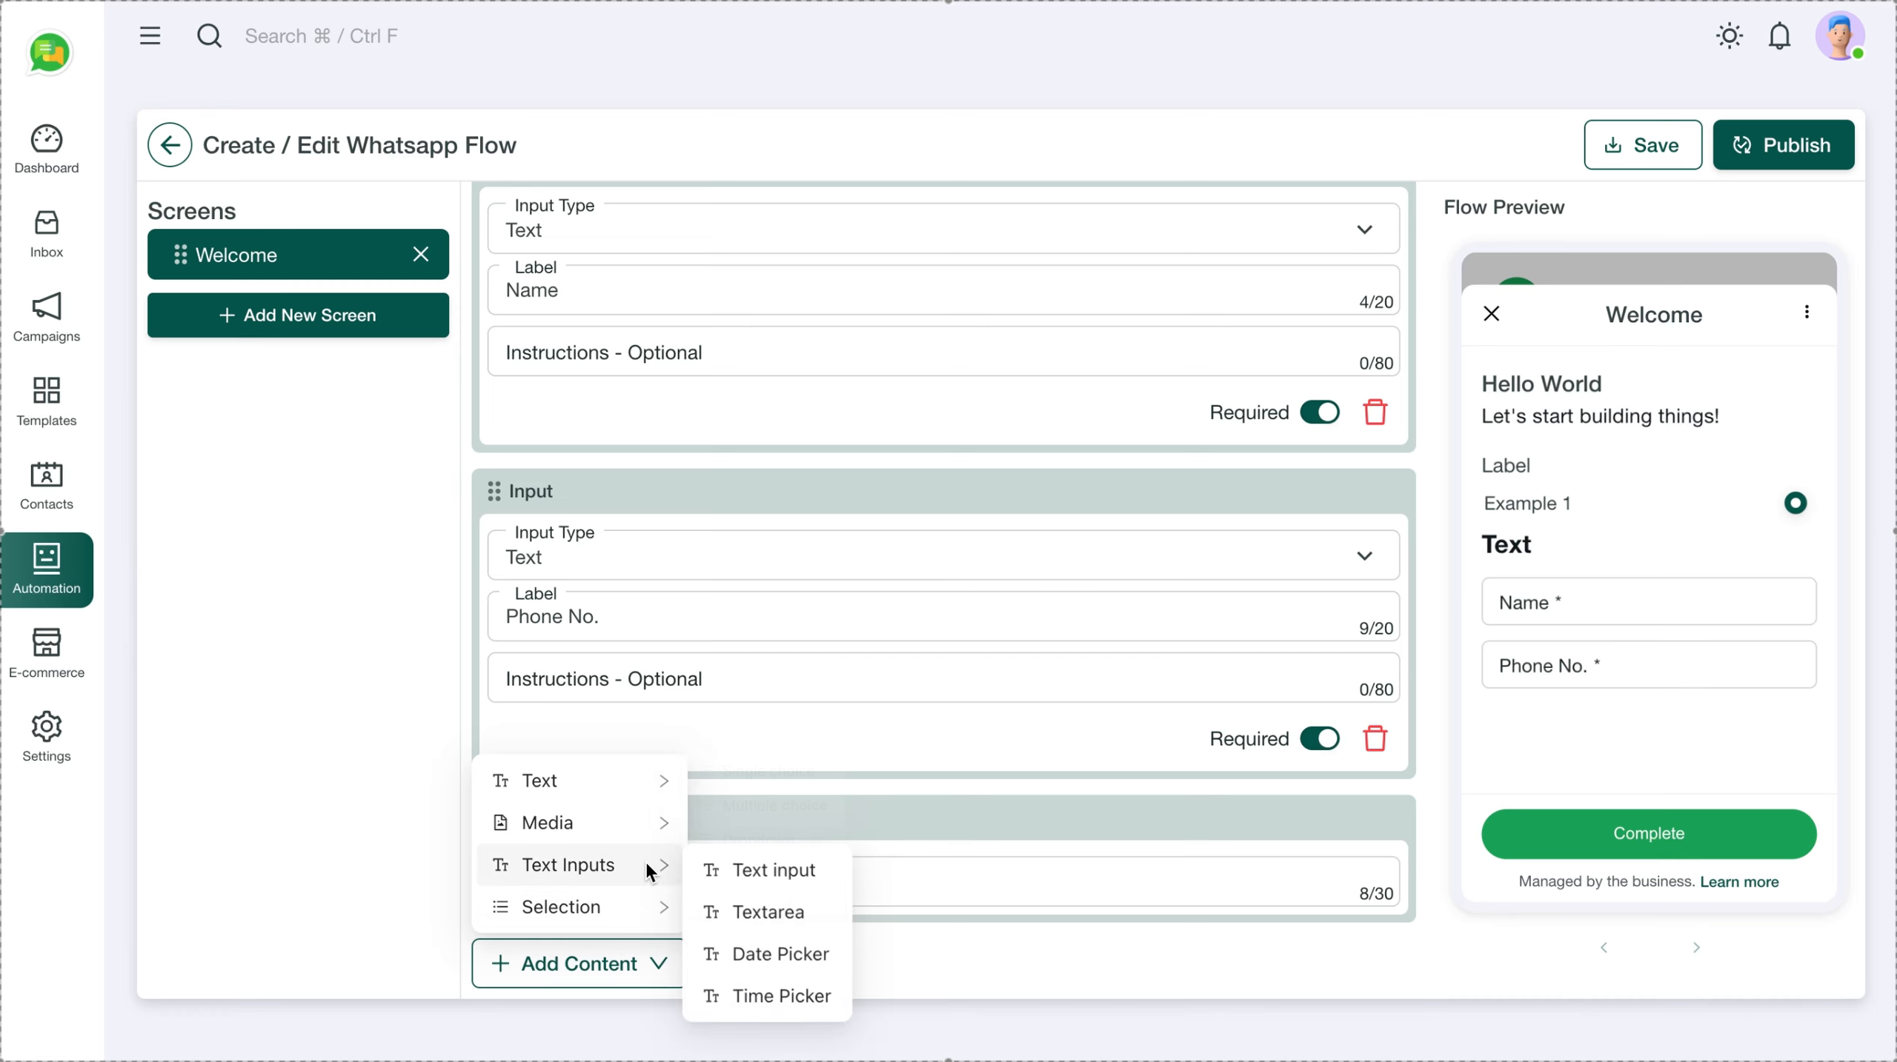
left_click(774, 865)
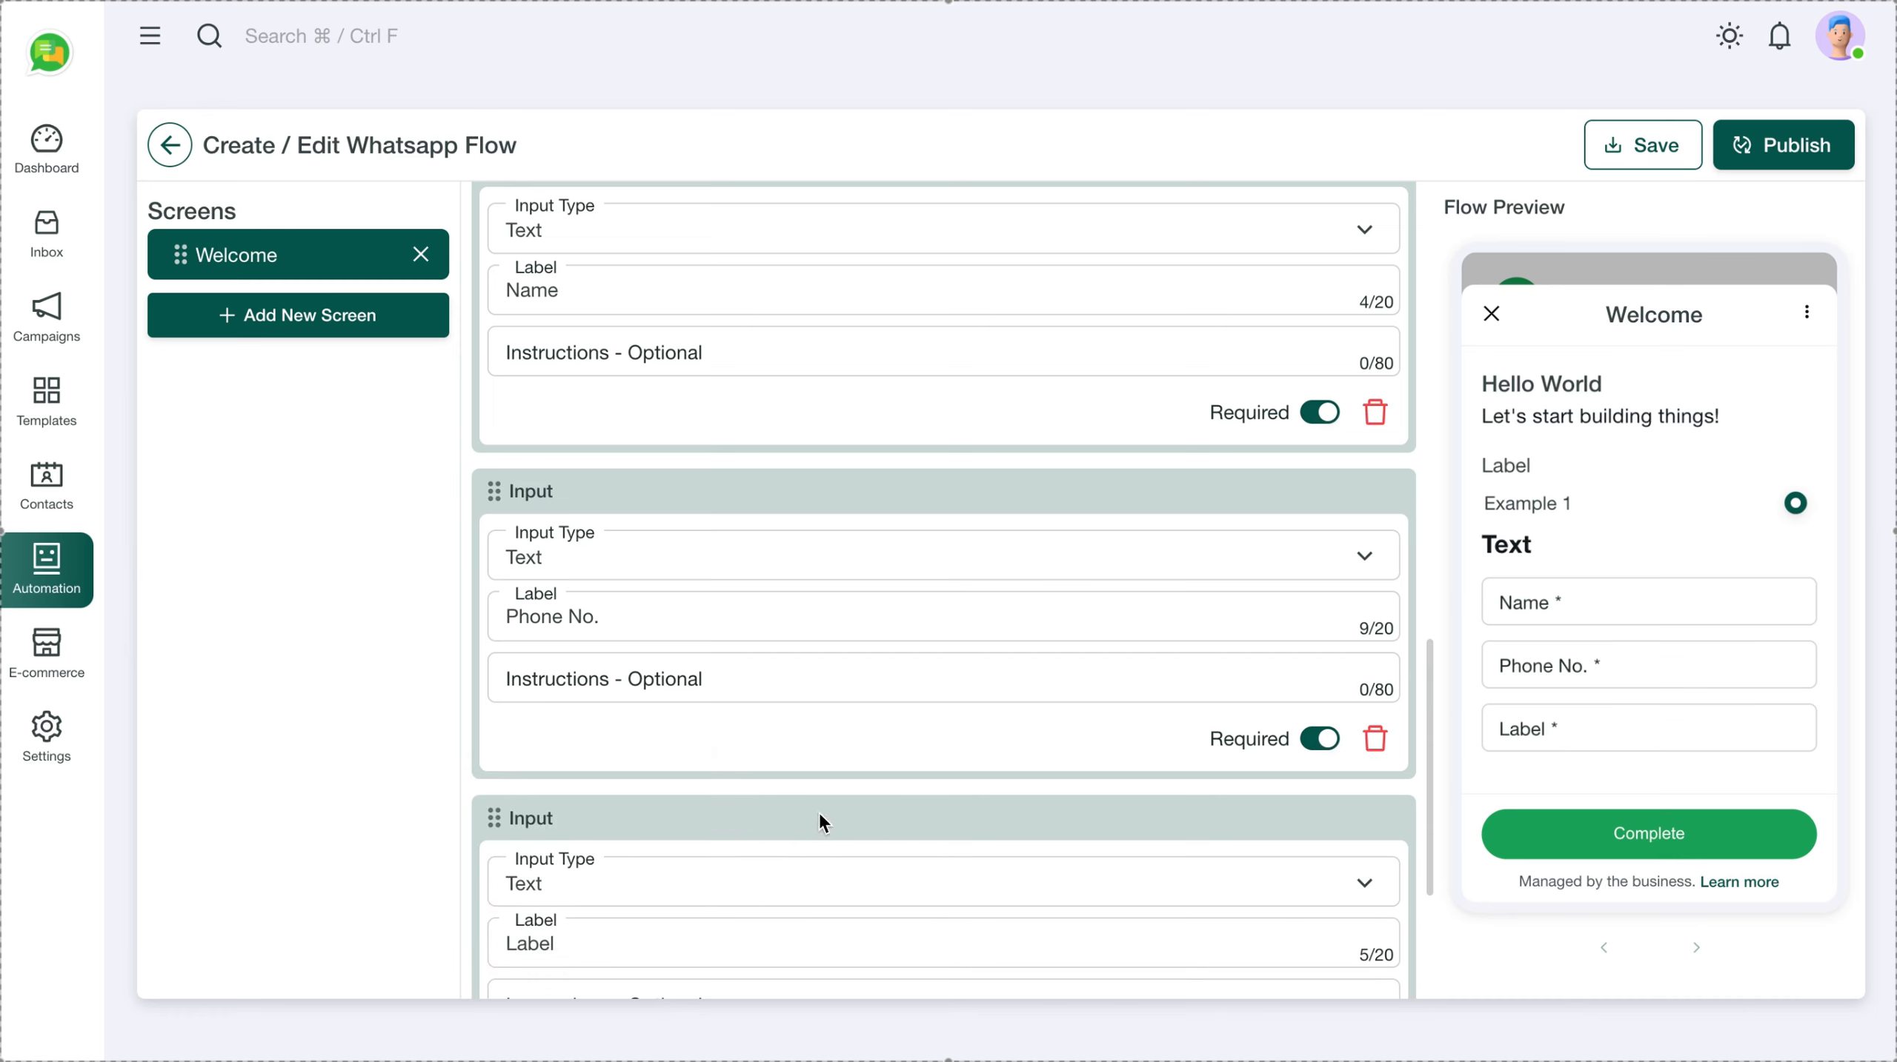
scroll(780, 729, "down", 3)
left_click(602, 798)
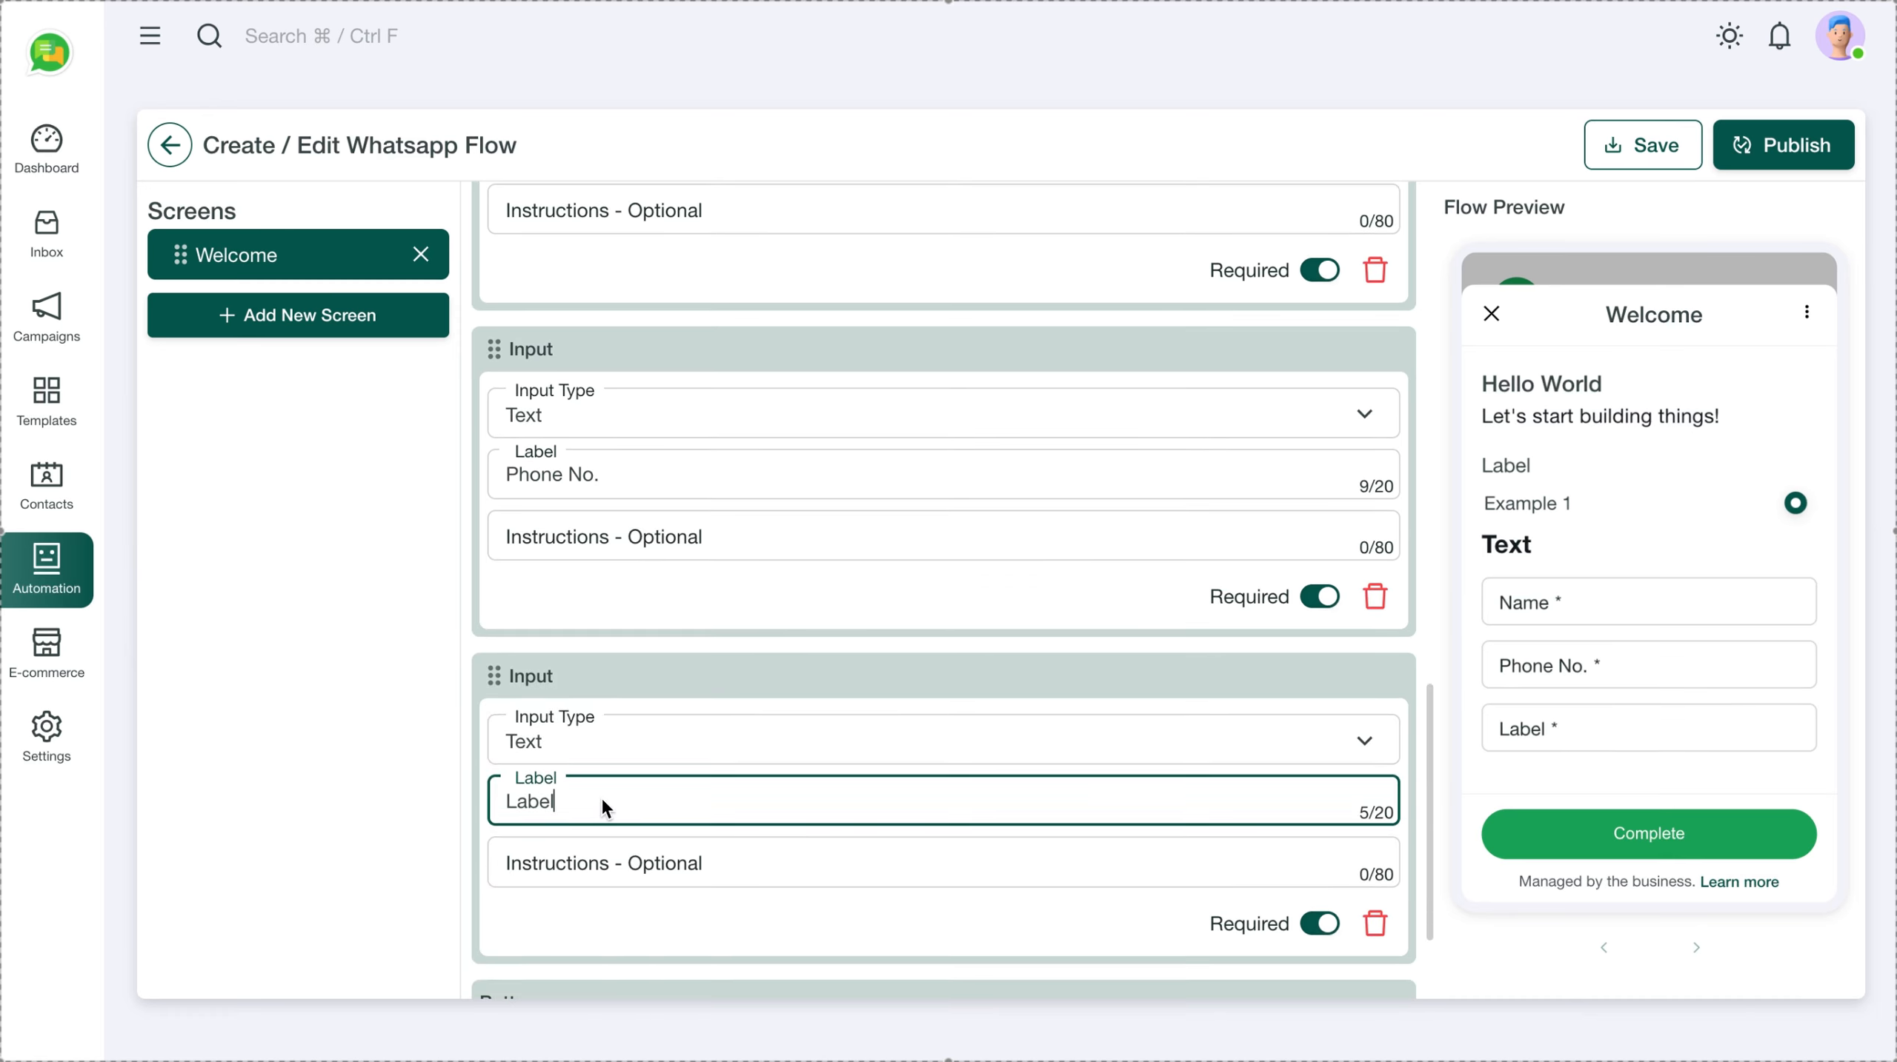
double_click(600, 795)
type("Email")
left_click(397, 726)
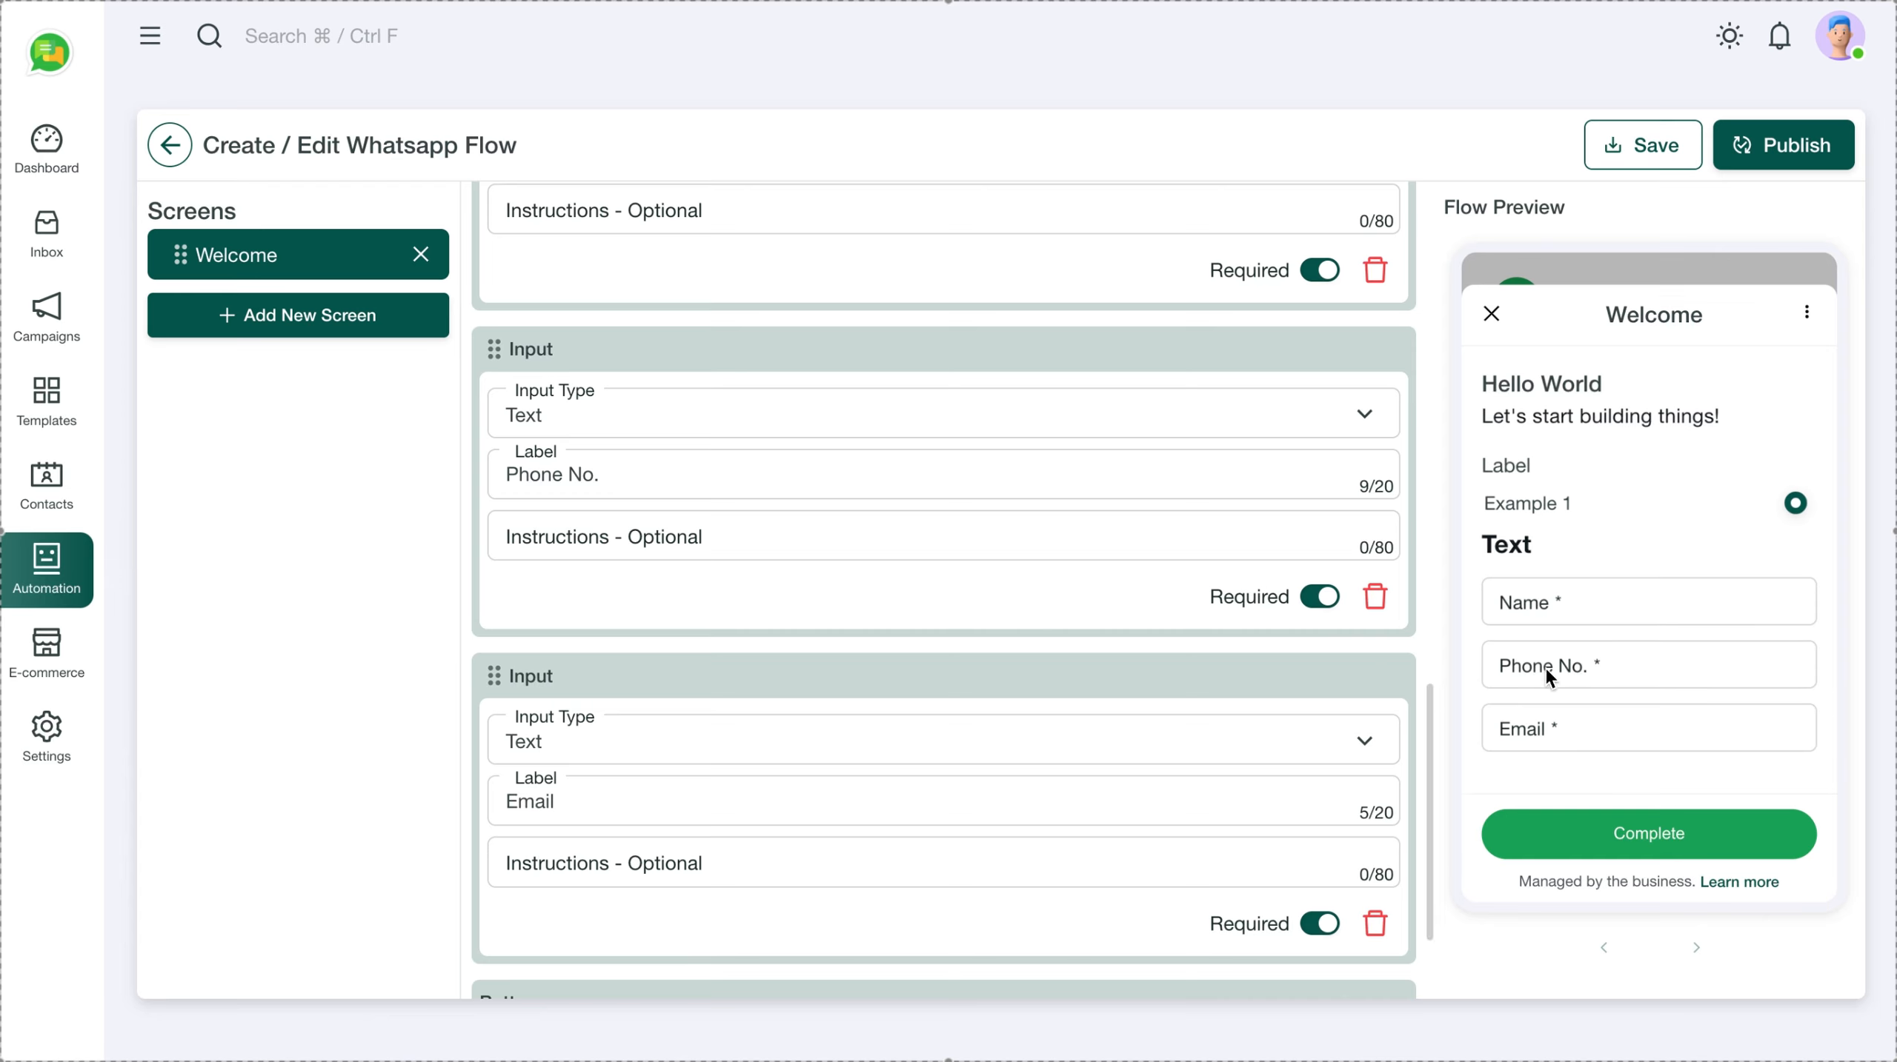
scroll(1076, 753, "down", 1)
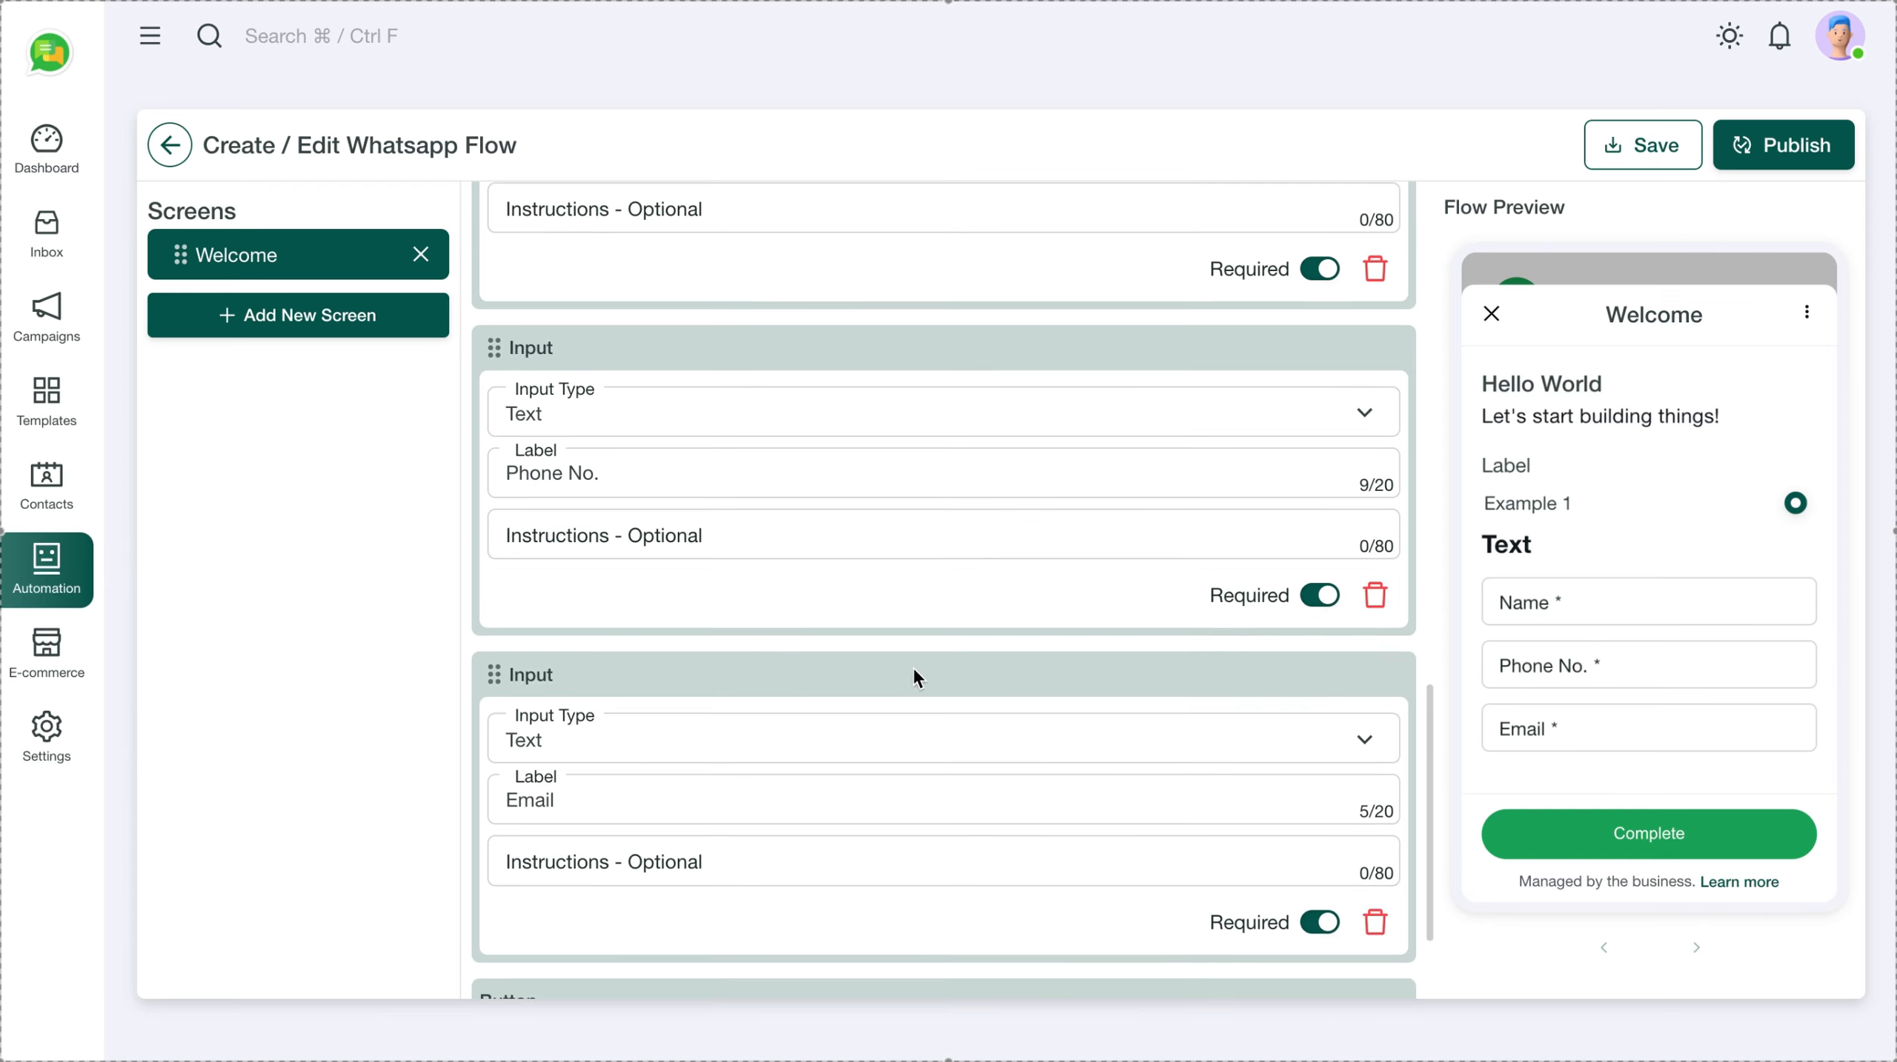
Delete the stray Text subheading from the Welcome screen
scroll(904, 658, "up", 2)
scroll(896, 656, "up", 1)
scroll(897, 656, "down", 1)
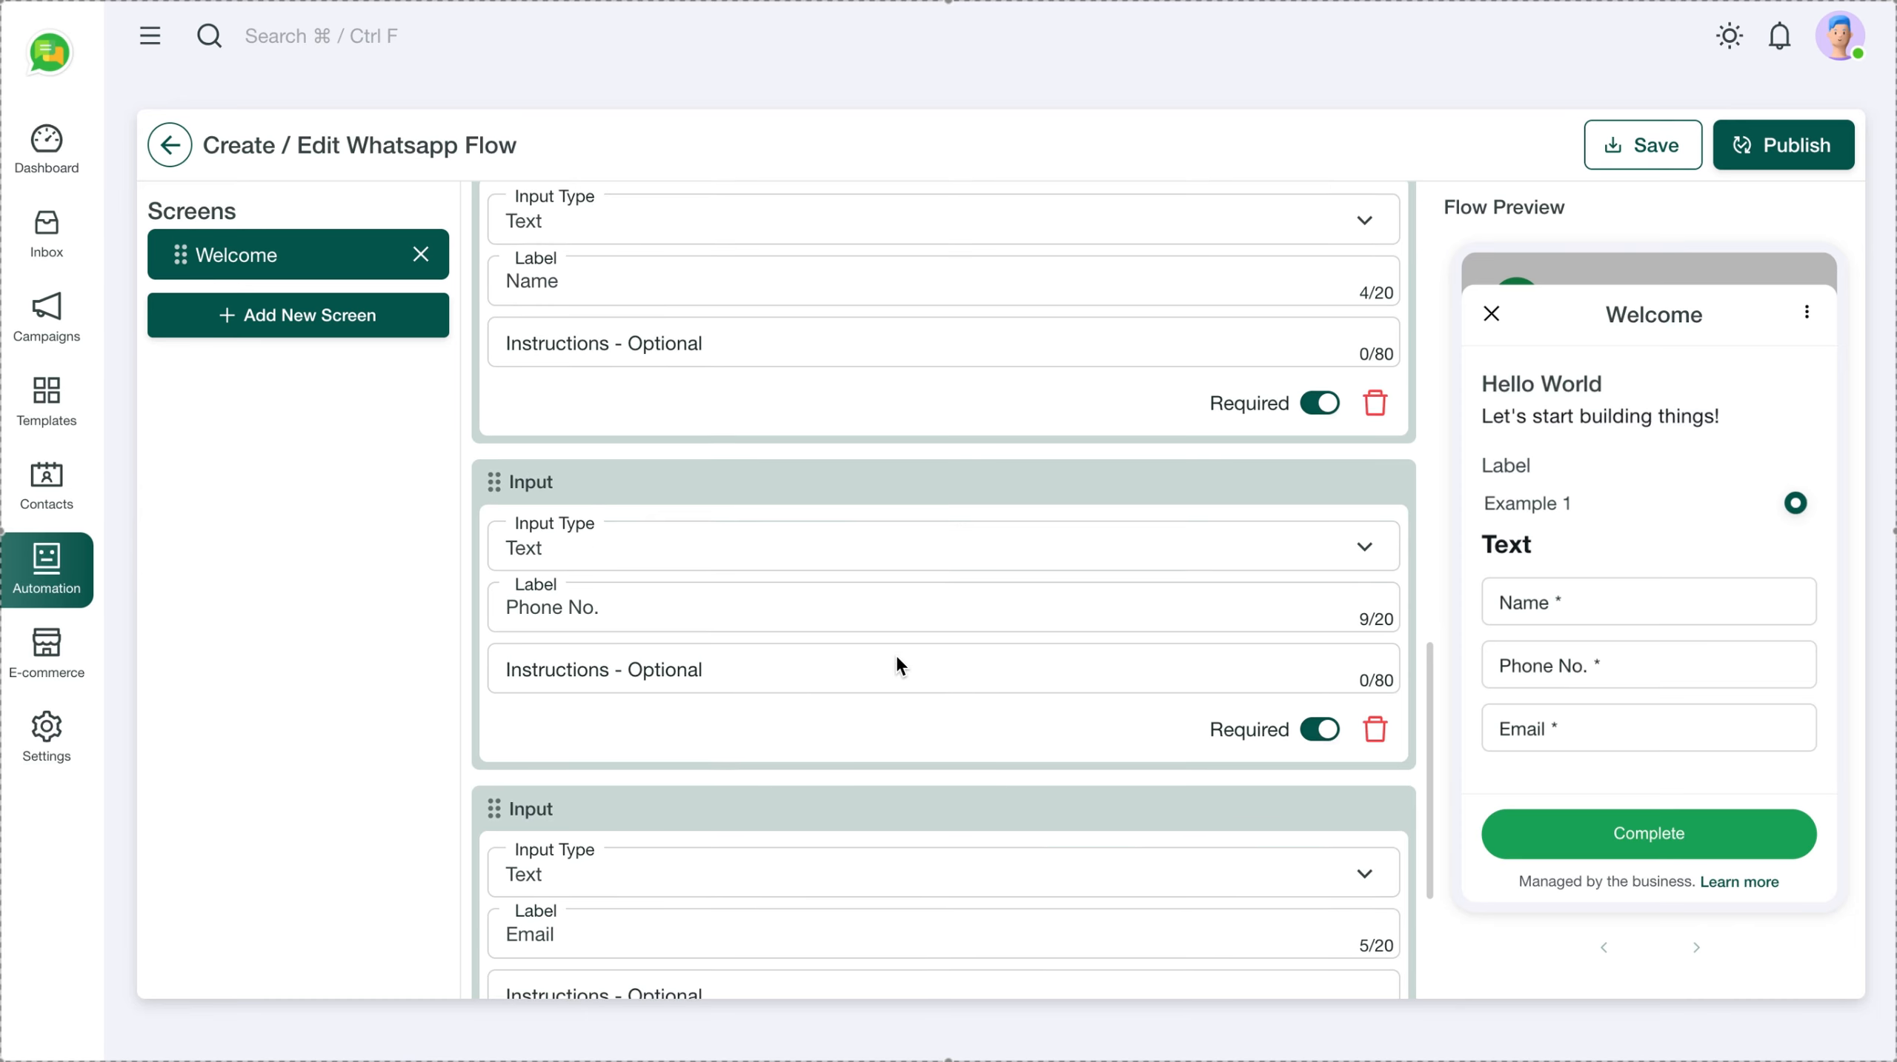
scroll(895, 655, "up", 1)
scroll(957, 542, "up", 1)
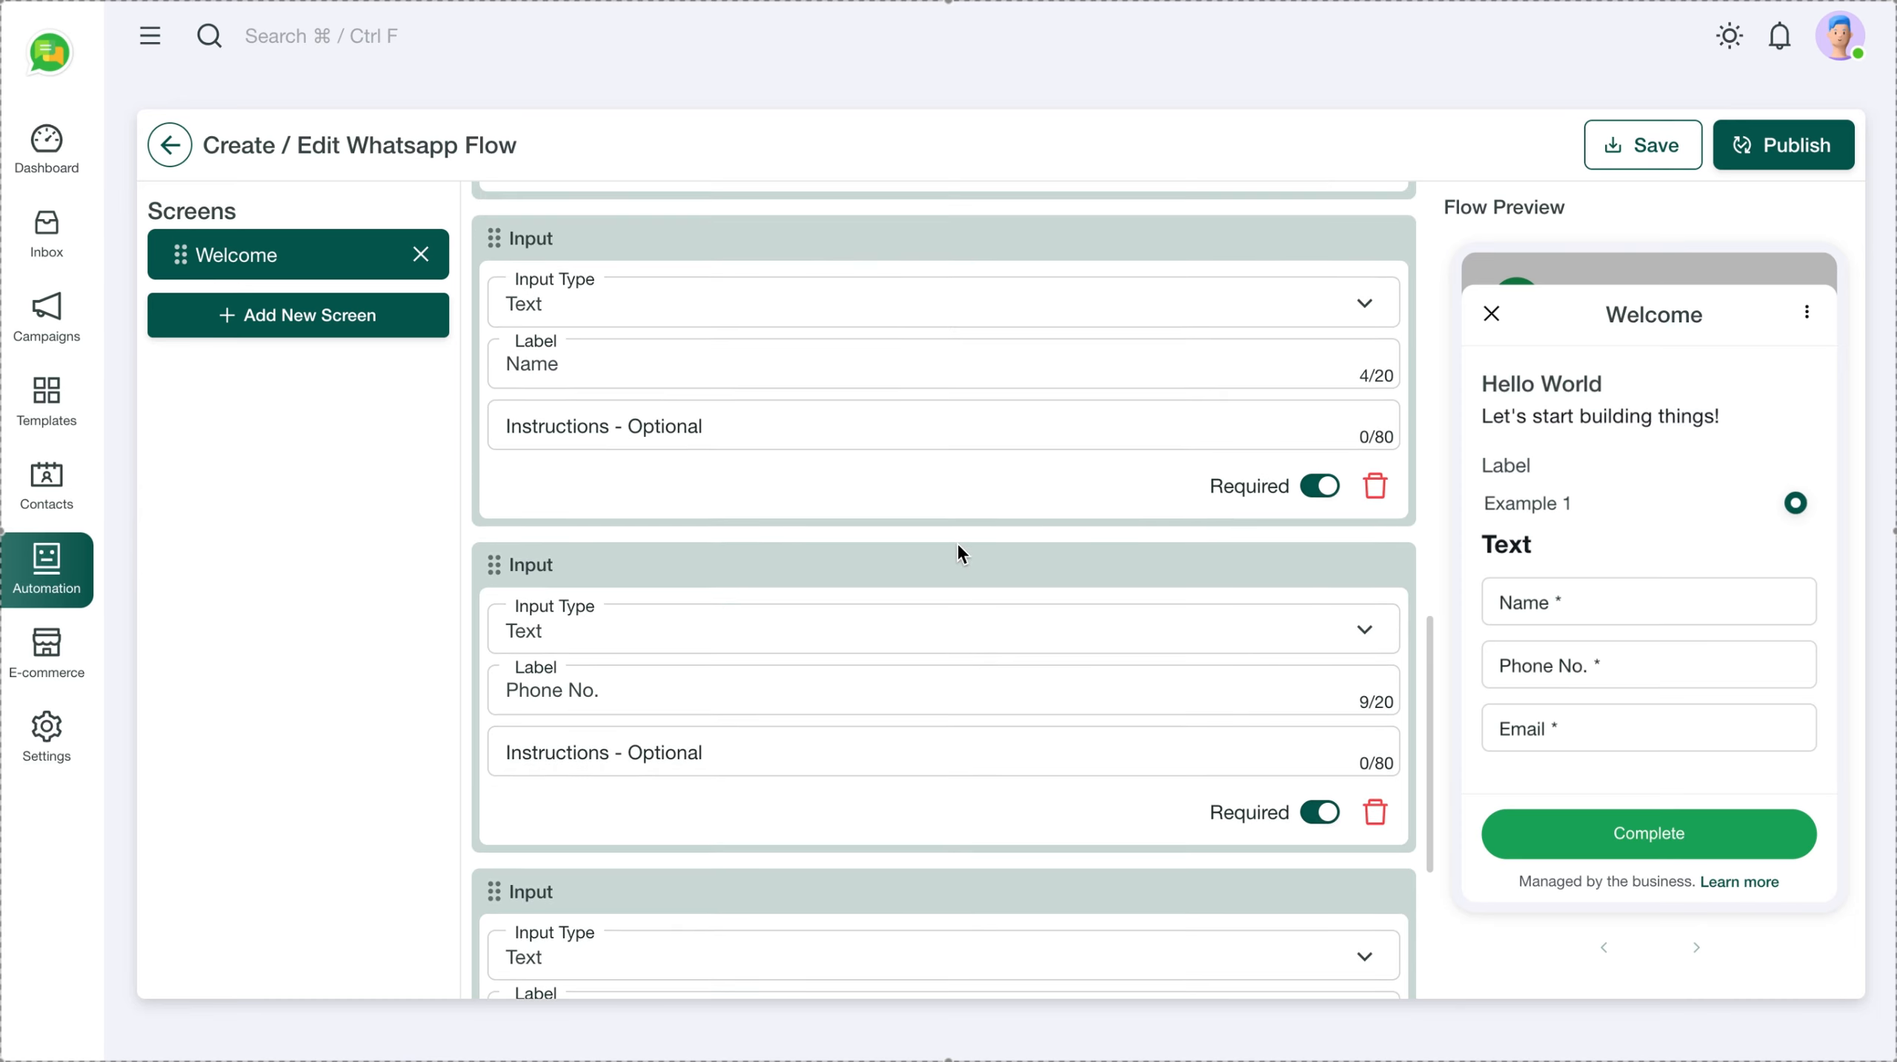
scroll(1252, 723, "up", 3)
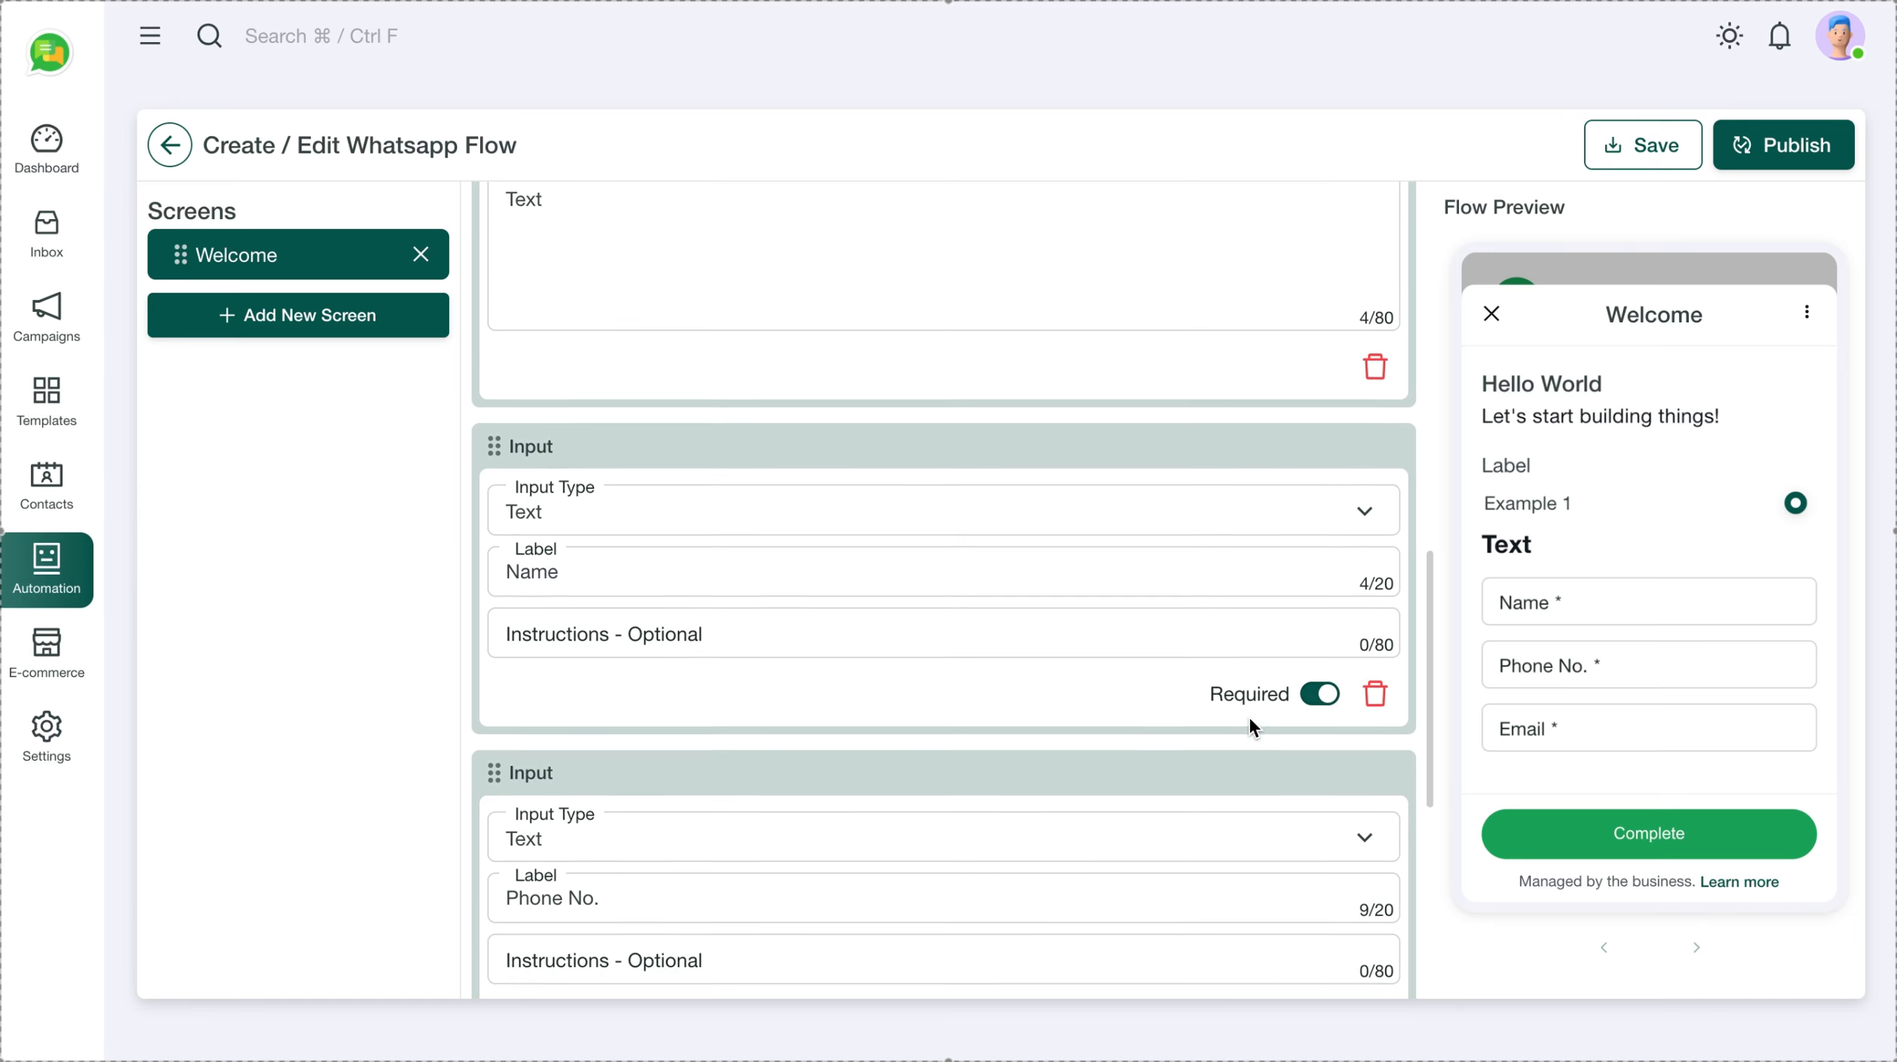
scroll(1000, 667, "up", 3)
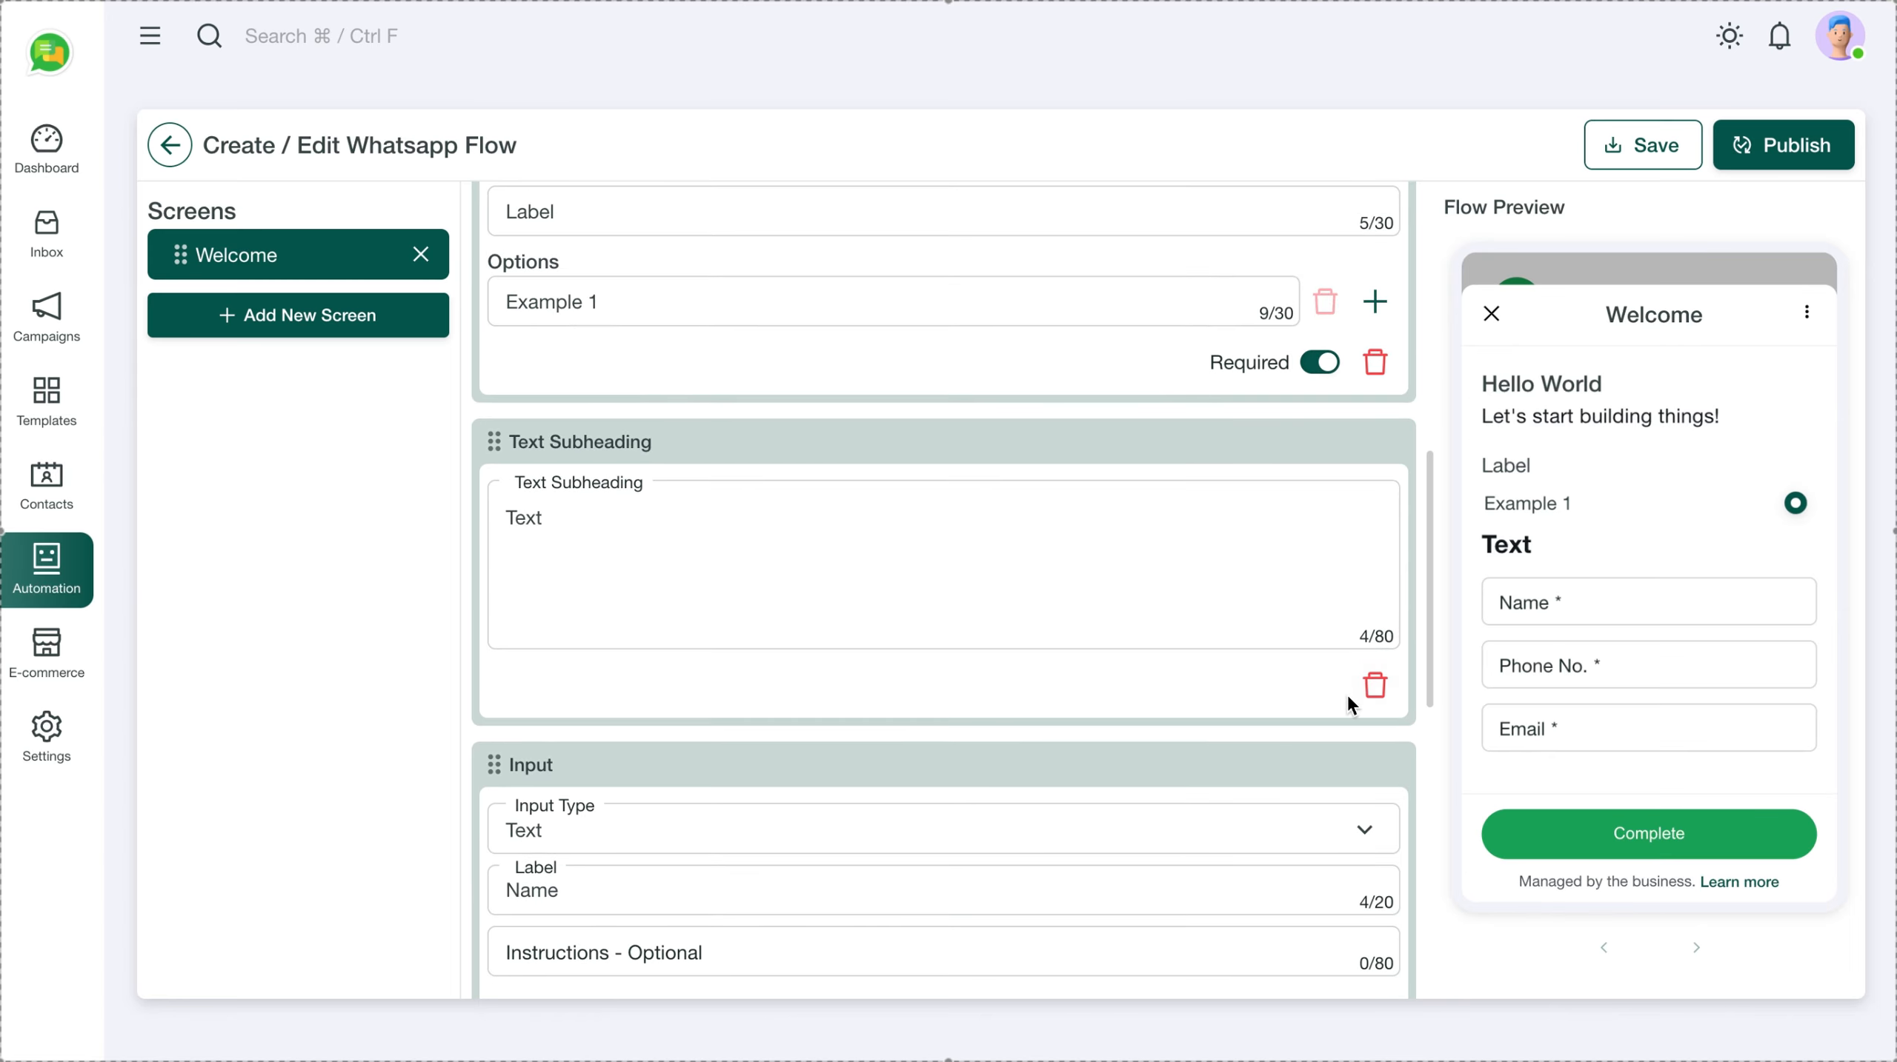
left_click(1374, 684)
Add a second radio choice and relabel the radio group as 'Demo'
scroll(1114, 580, "up", 1)
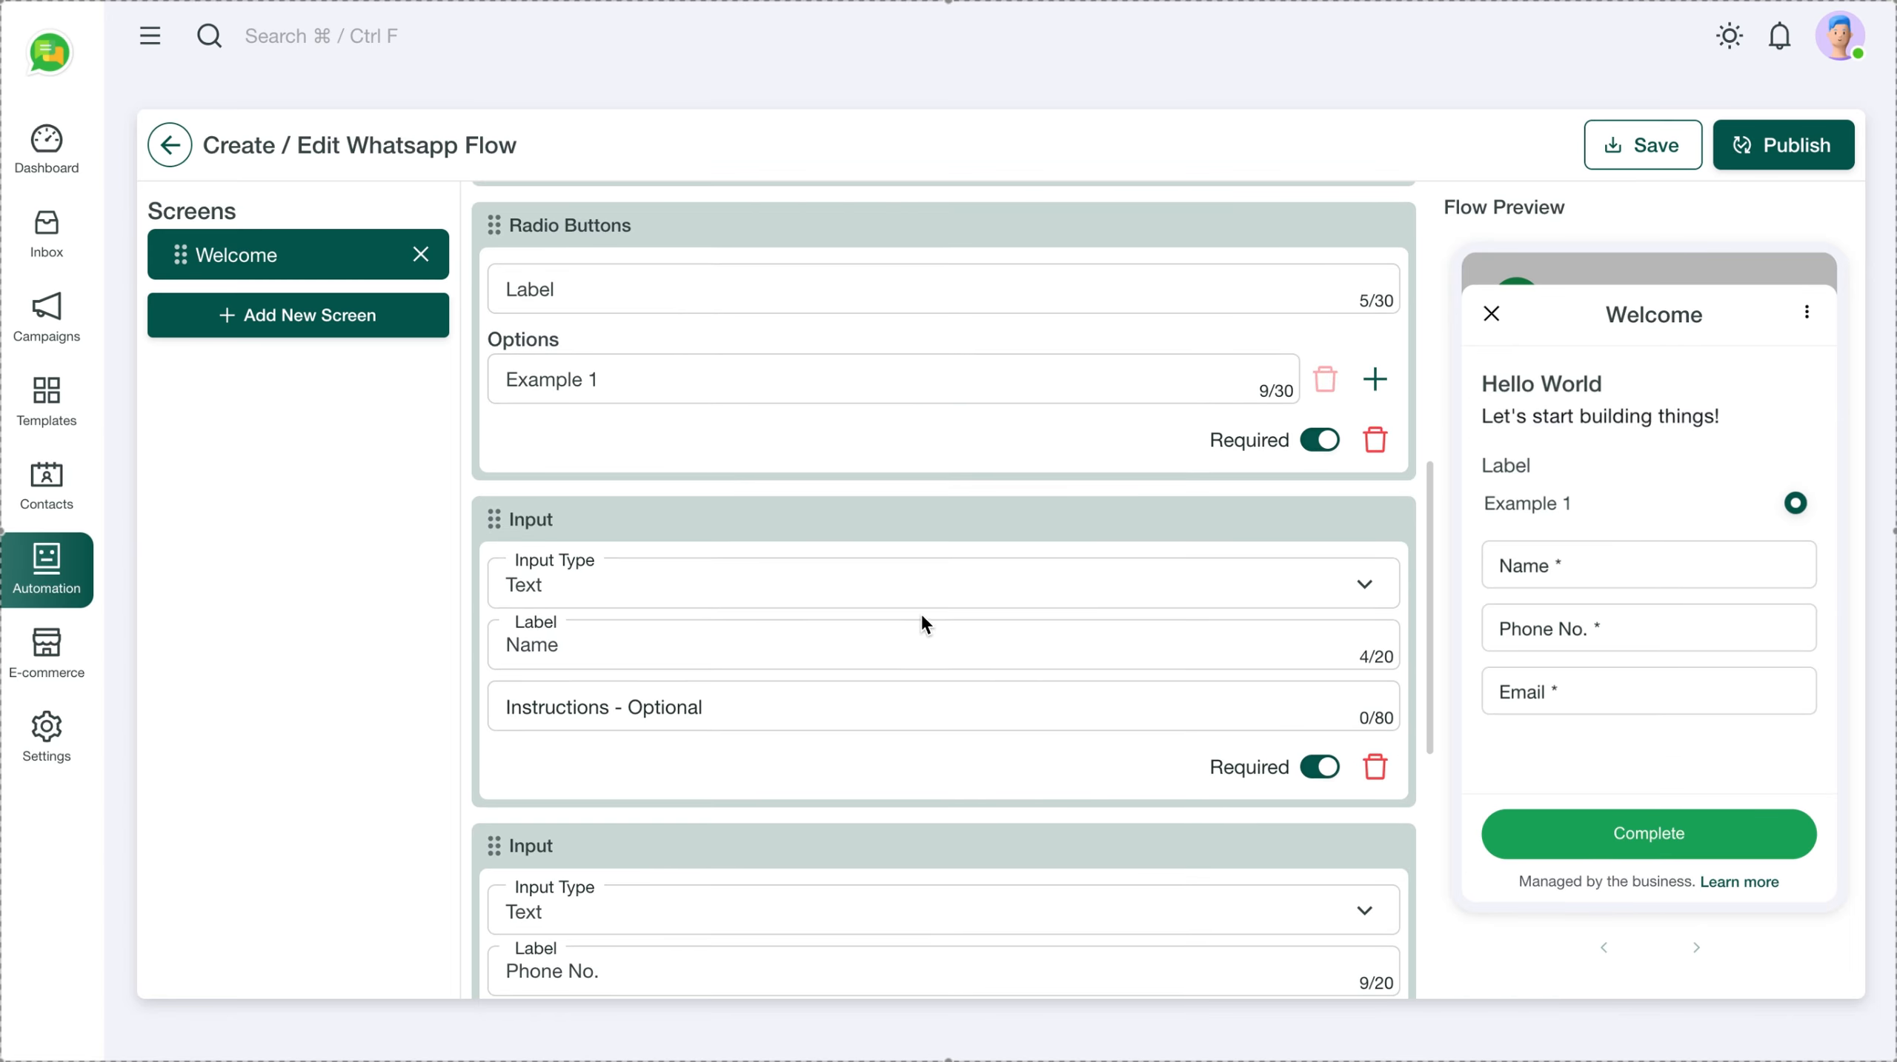
scroll(922, 618, "up", 1)
scroll(918, 610, "up", 1)
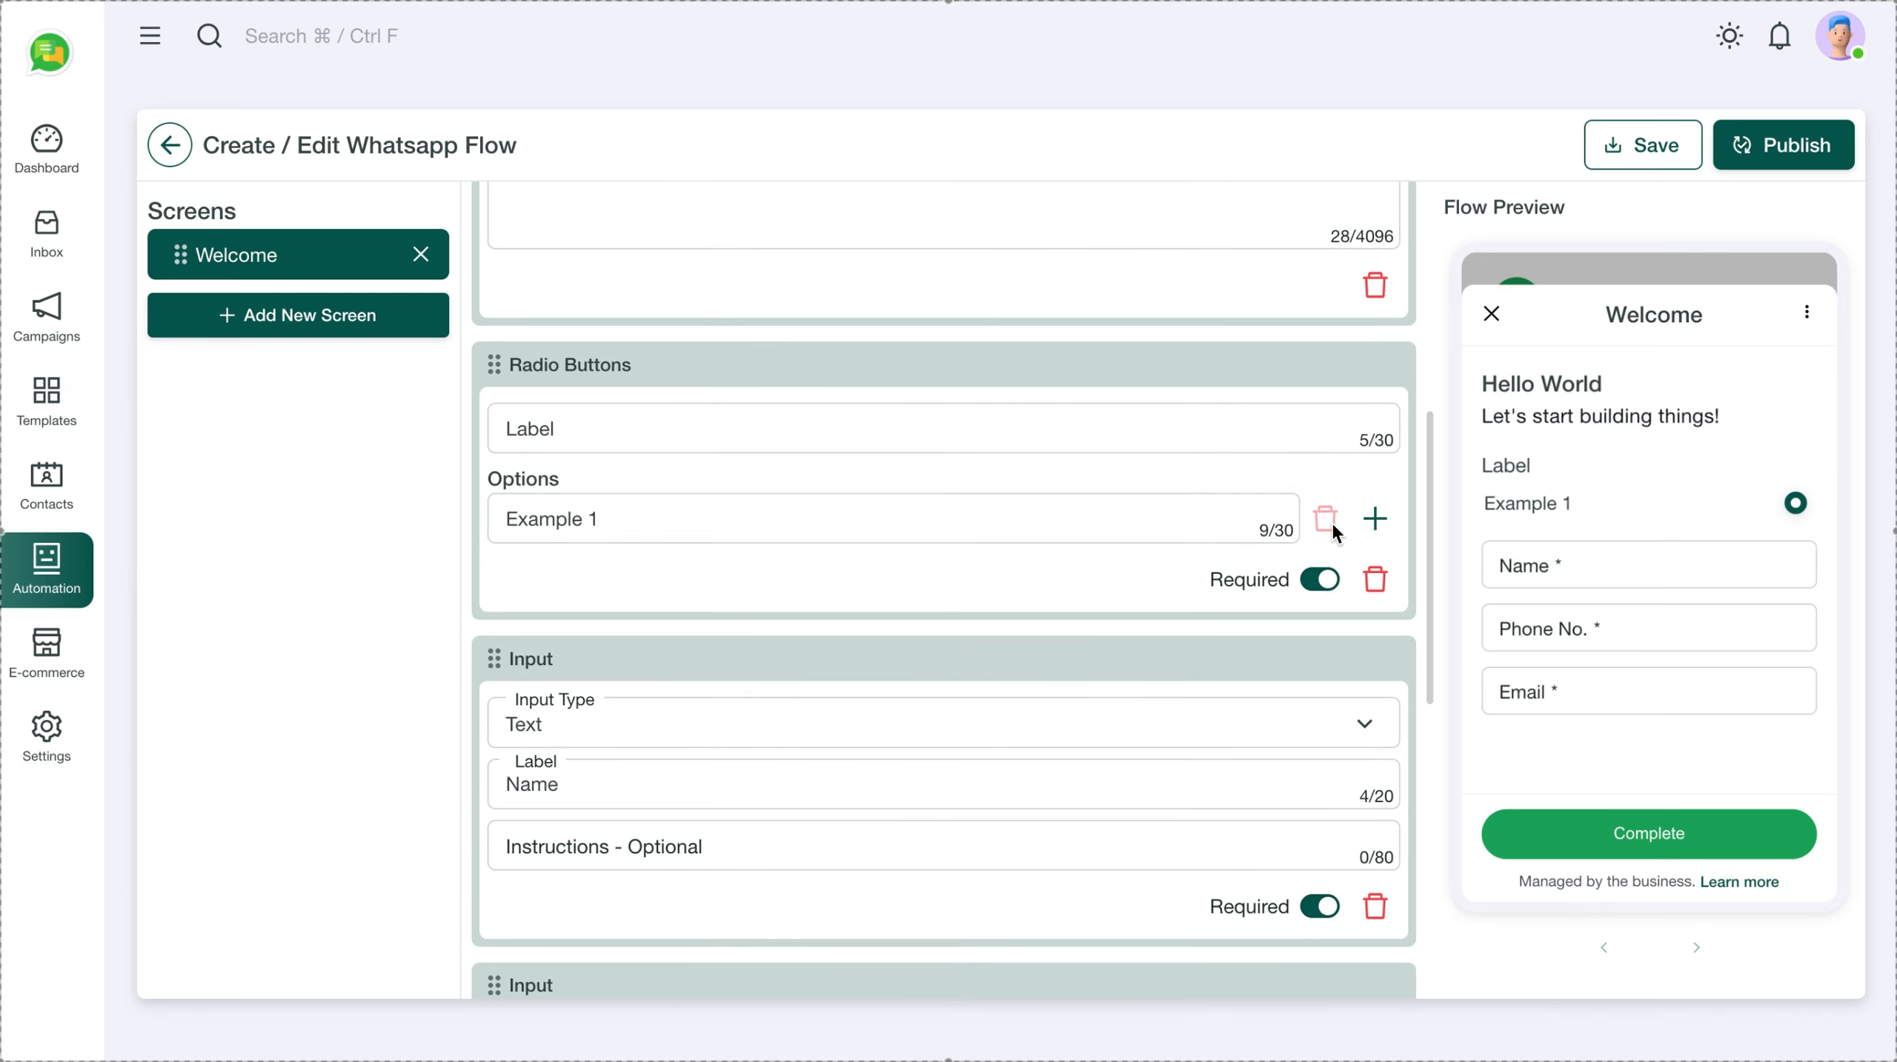
left_click(1374, 518)
left_click(560, 428)
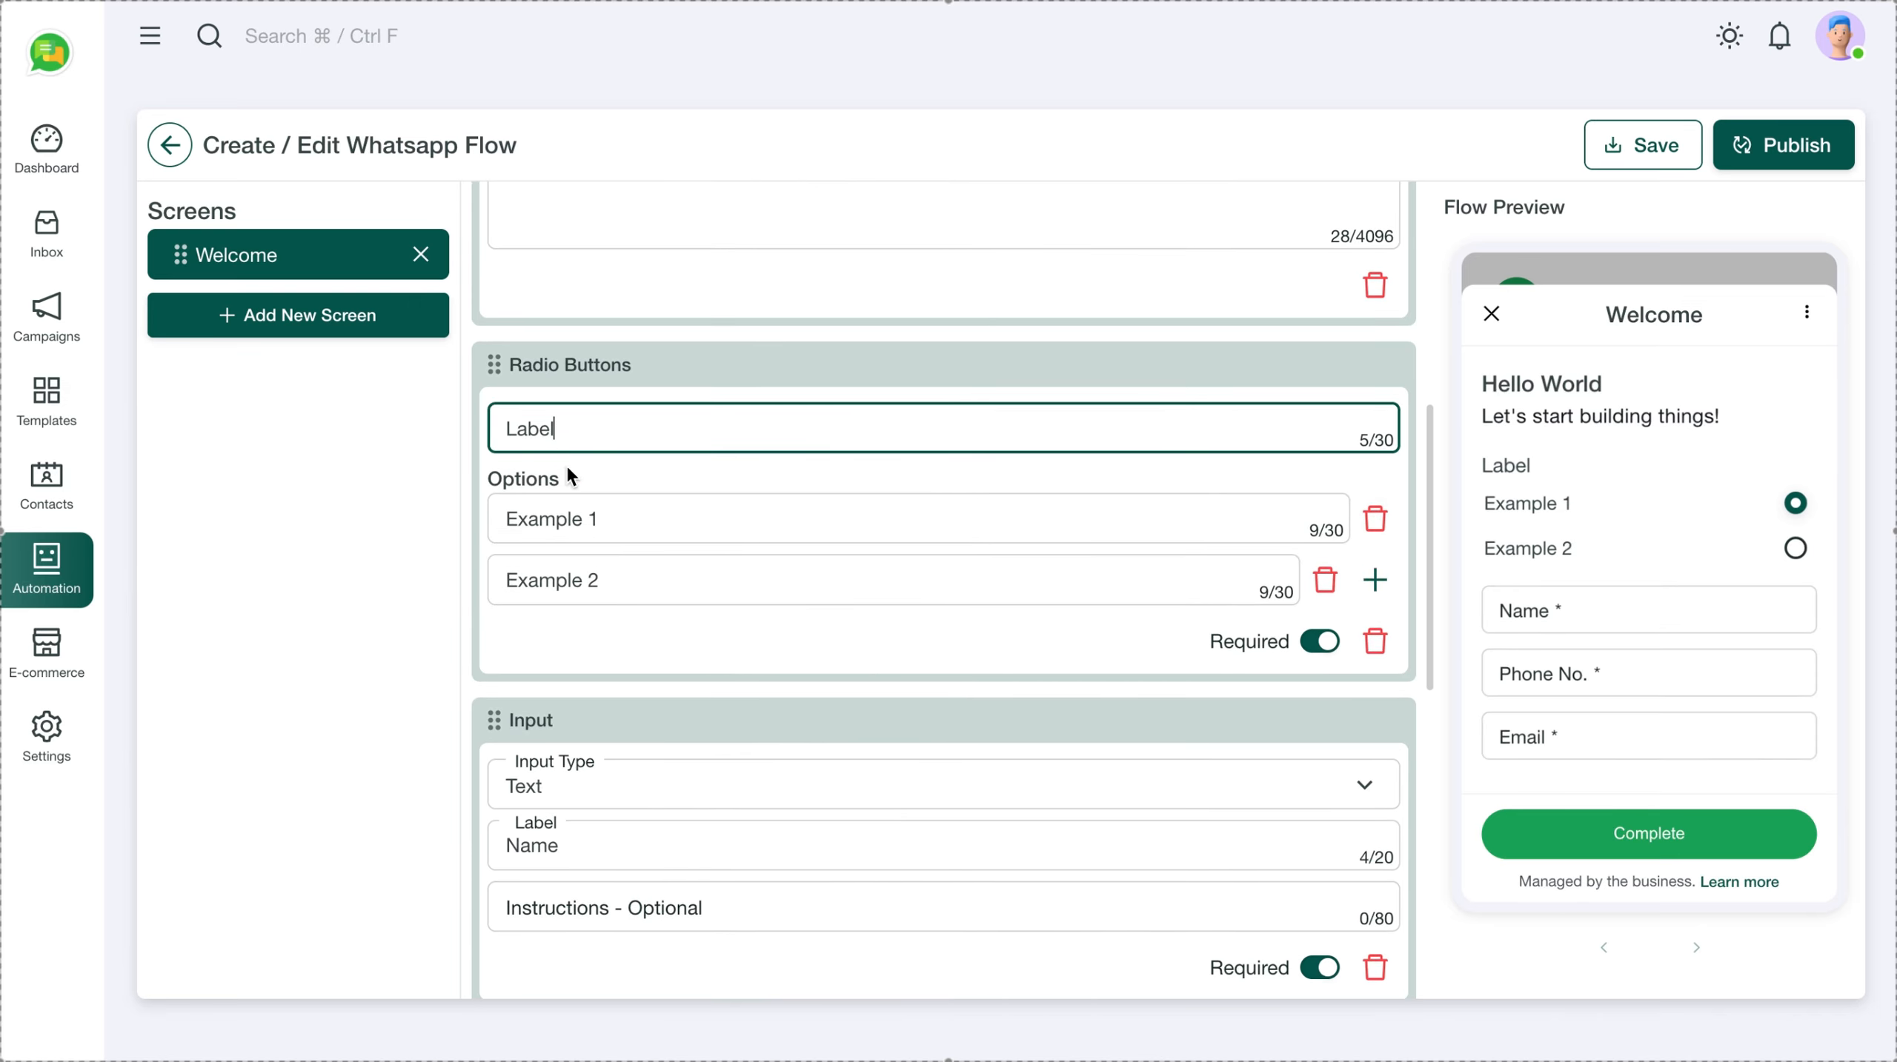
double_click(587, 429)
type("Video")
key("ctrl+a")
type("Recorded dem")
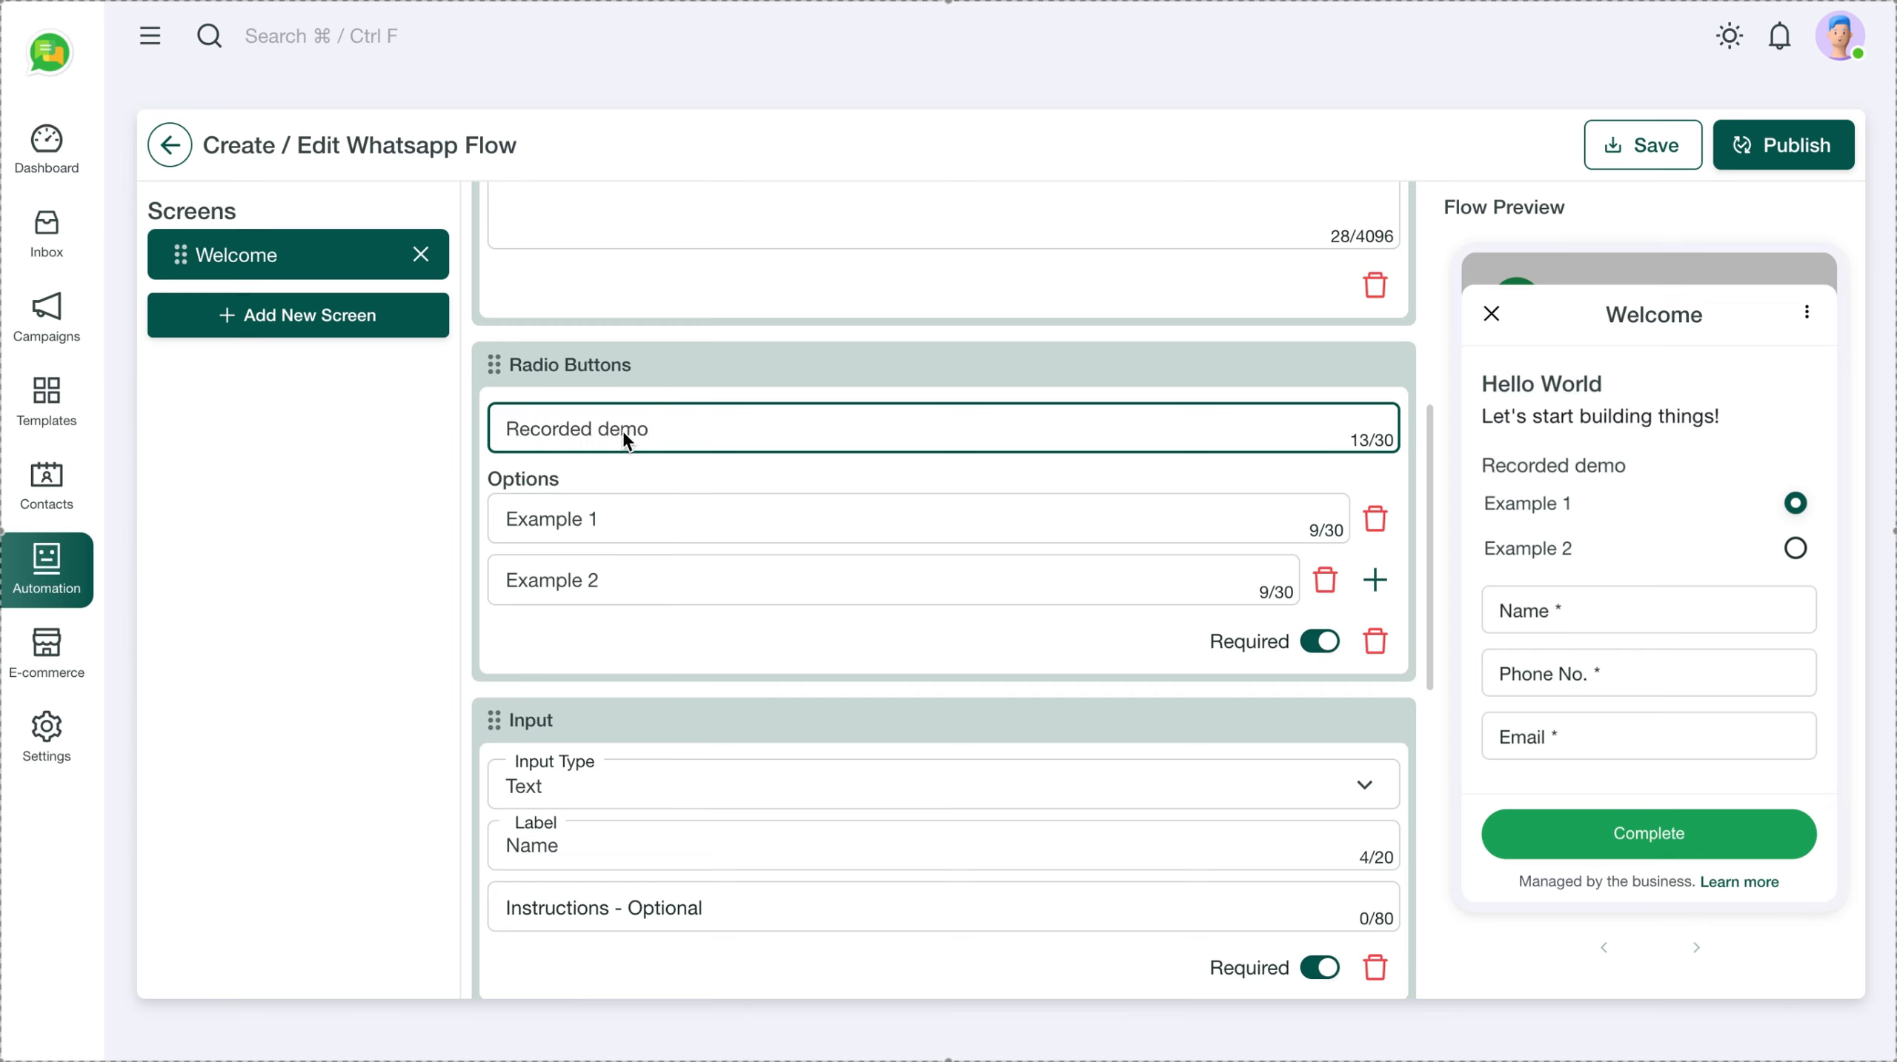
key("ctrl+a")
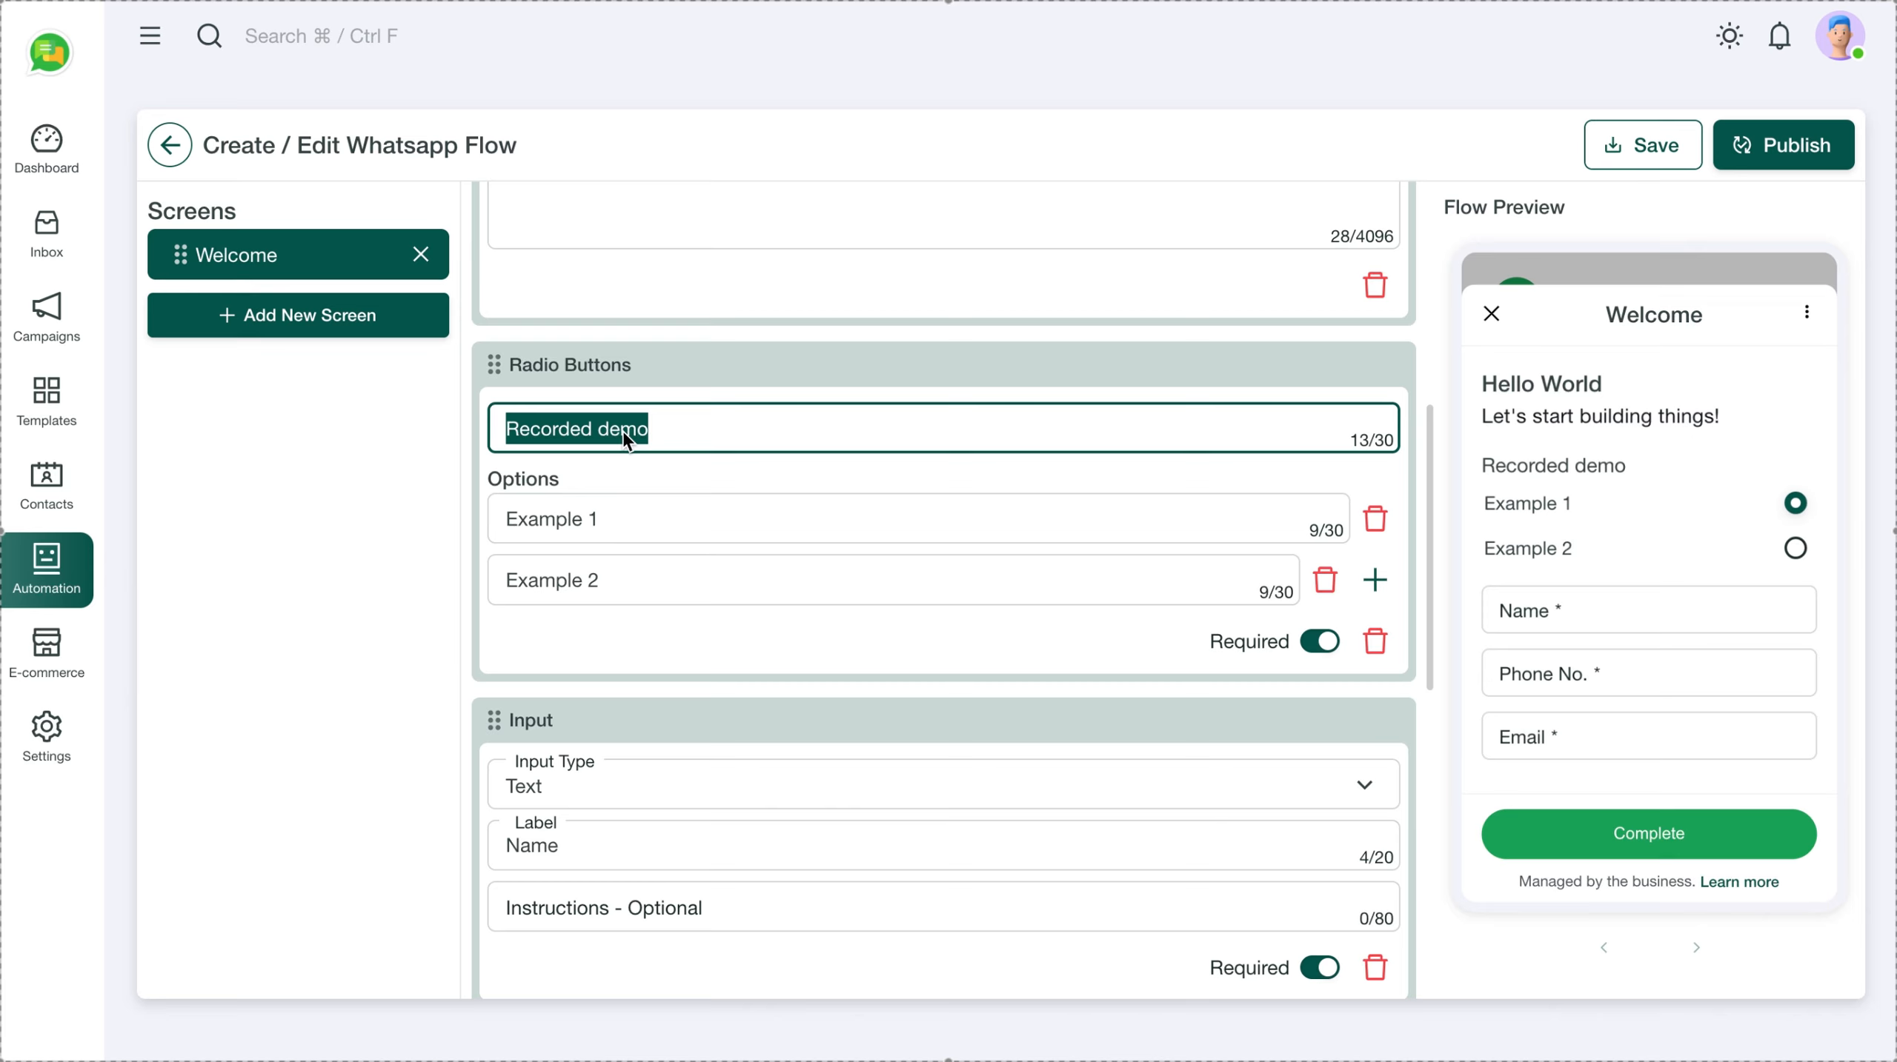
type("Demo")
Rename the choices to Recorded and Love, and add a third choice, Webinar
left_click(628, 525)
key("ctrl+a")
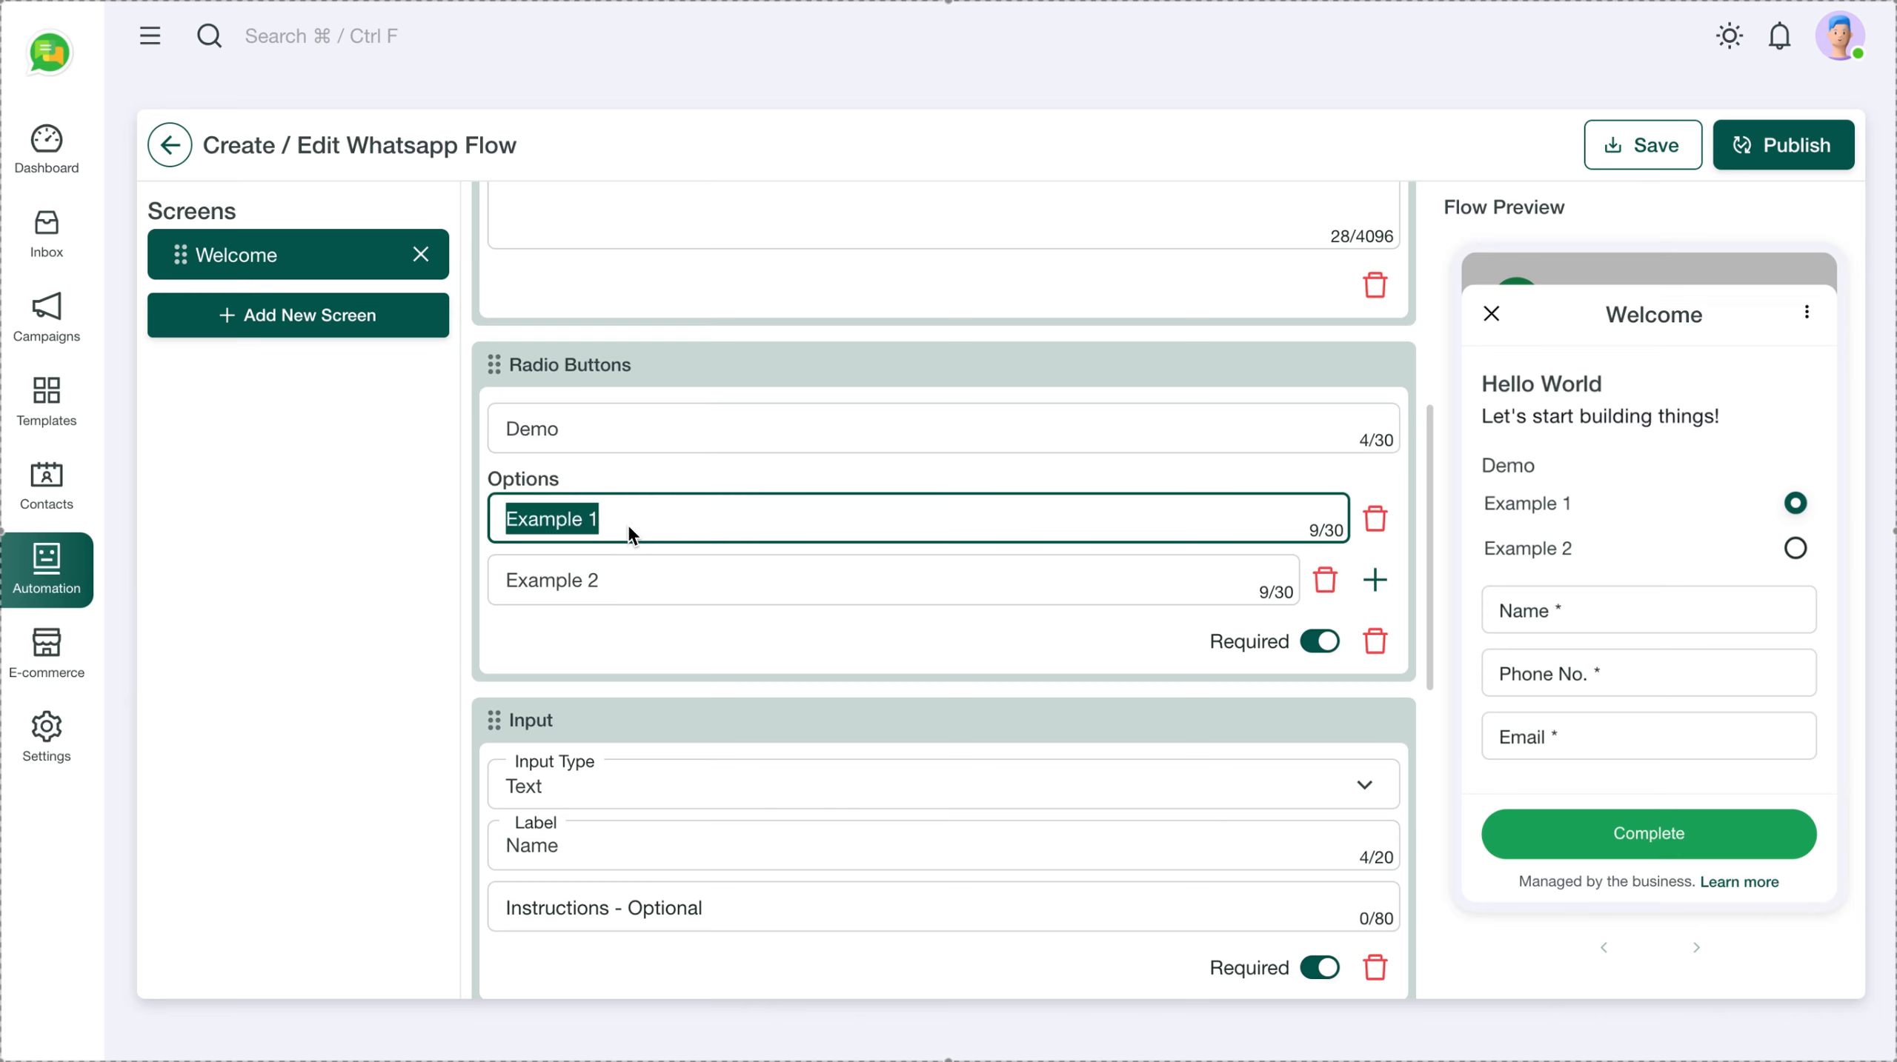
type("Recor")
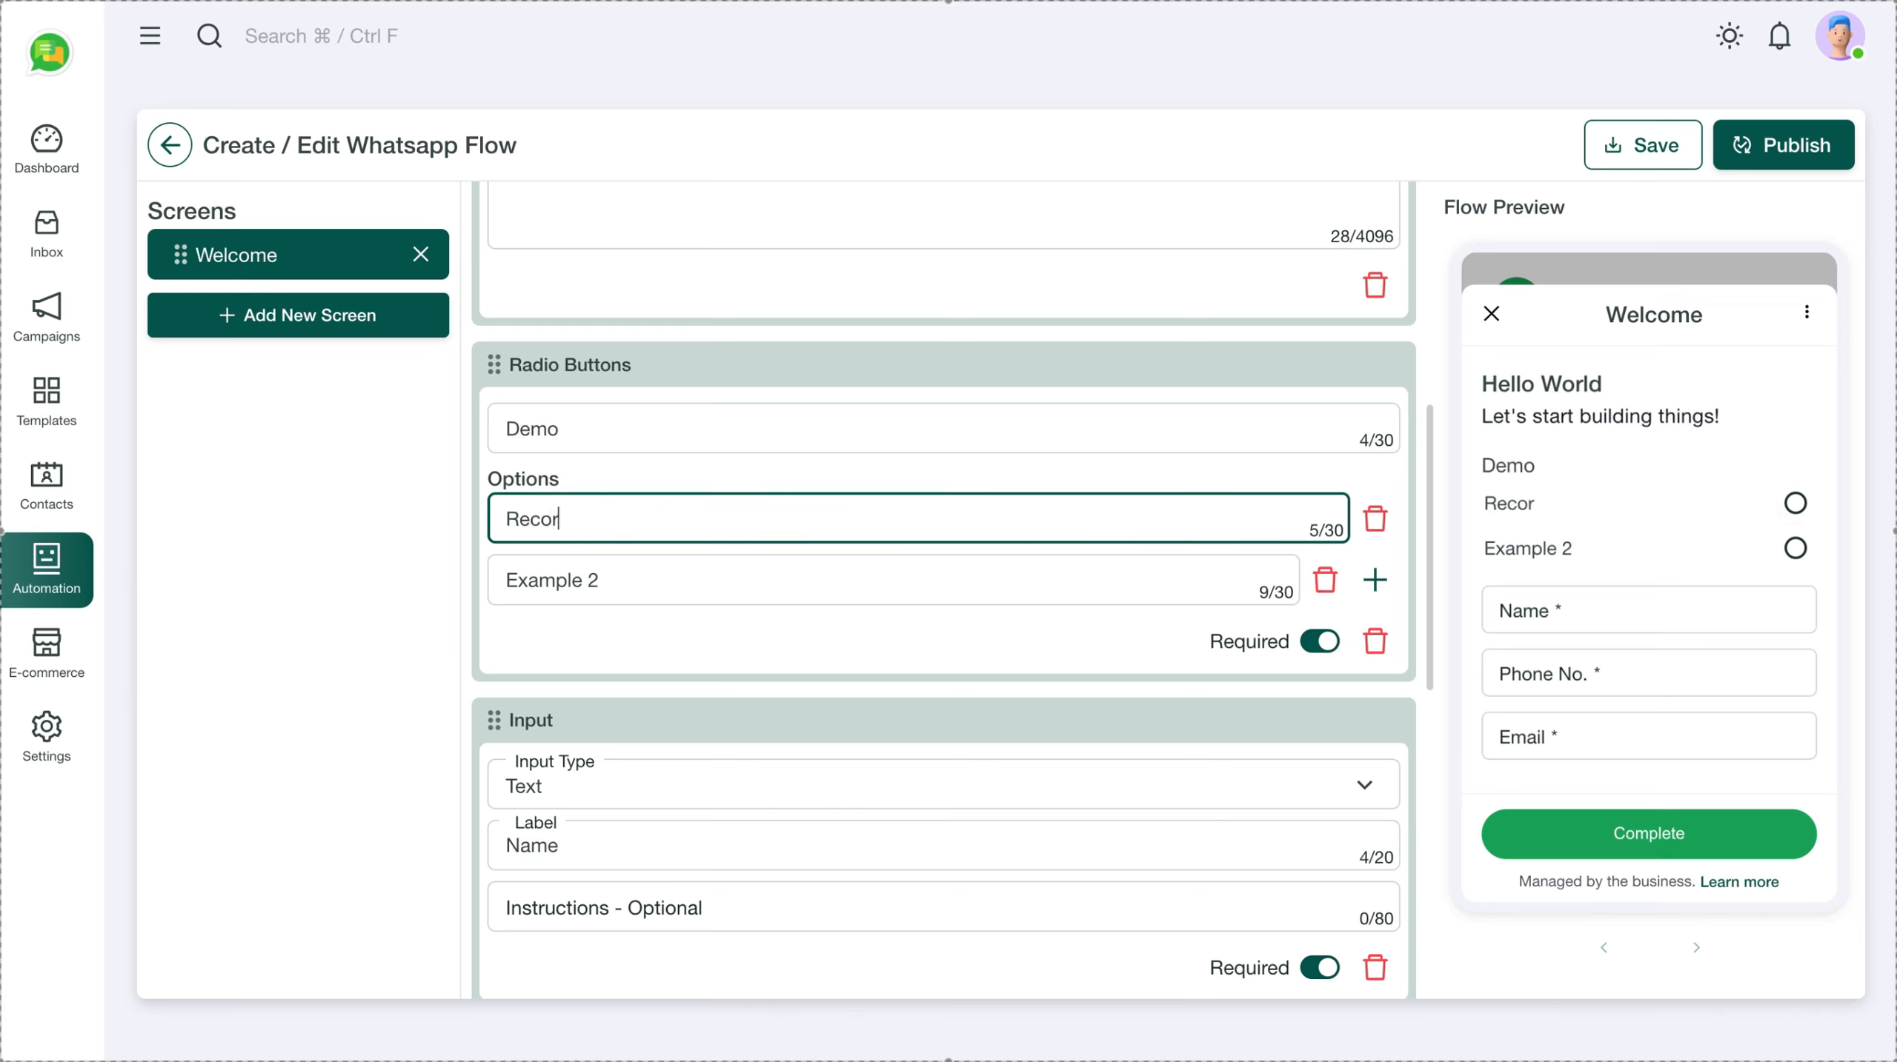
type("ded")
left_click(619, 580)
key("ctrl+a")
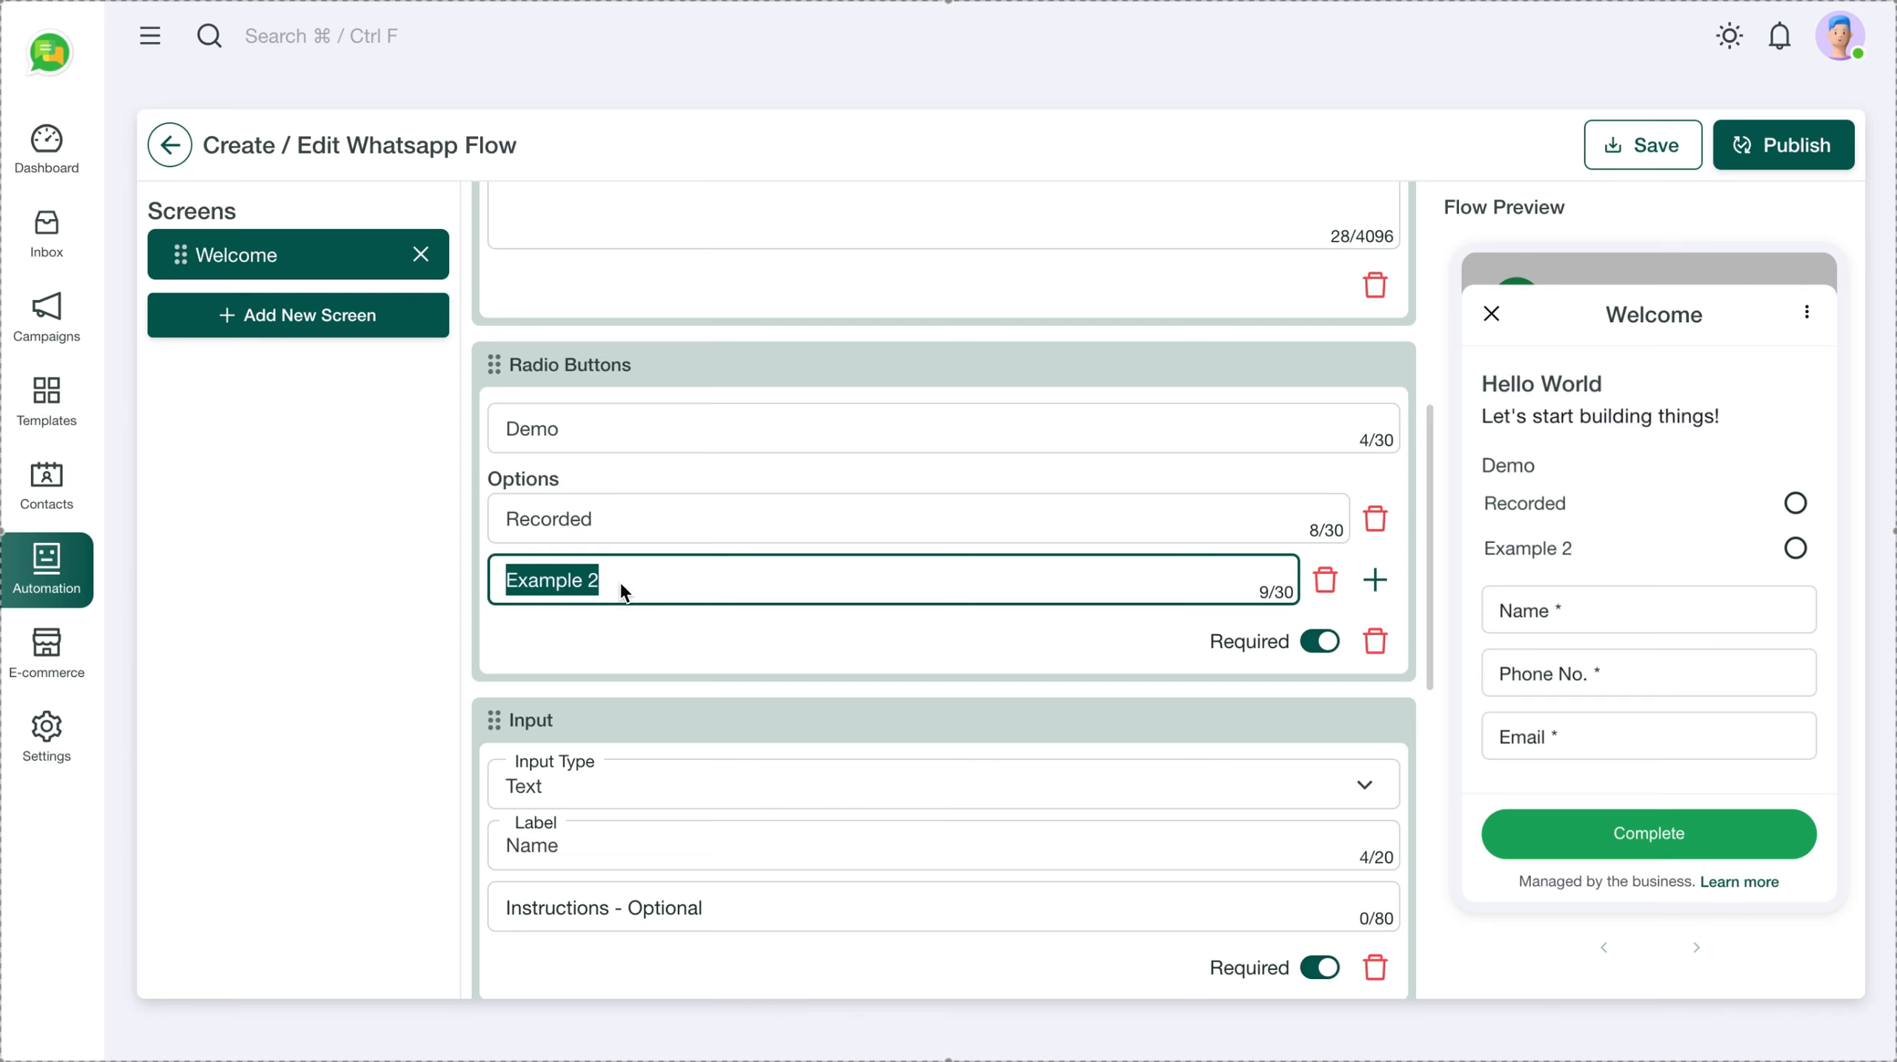
type("L")
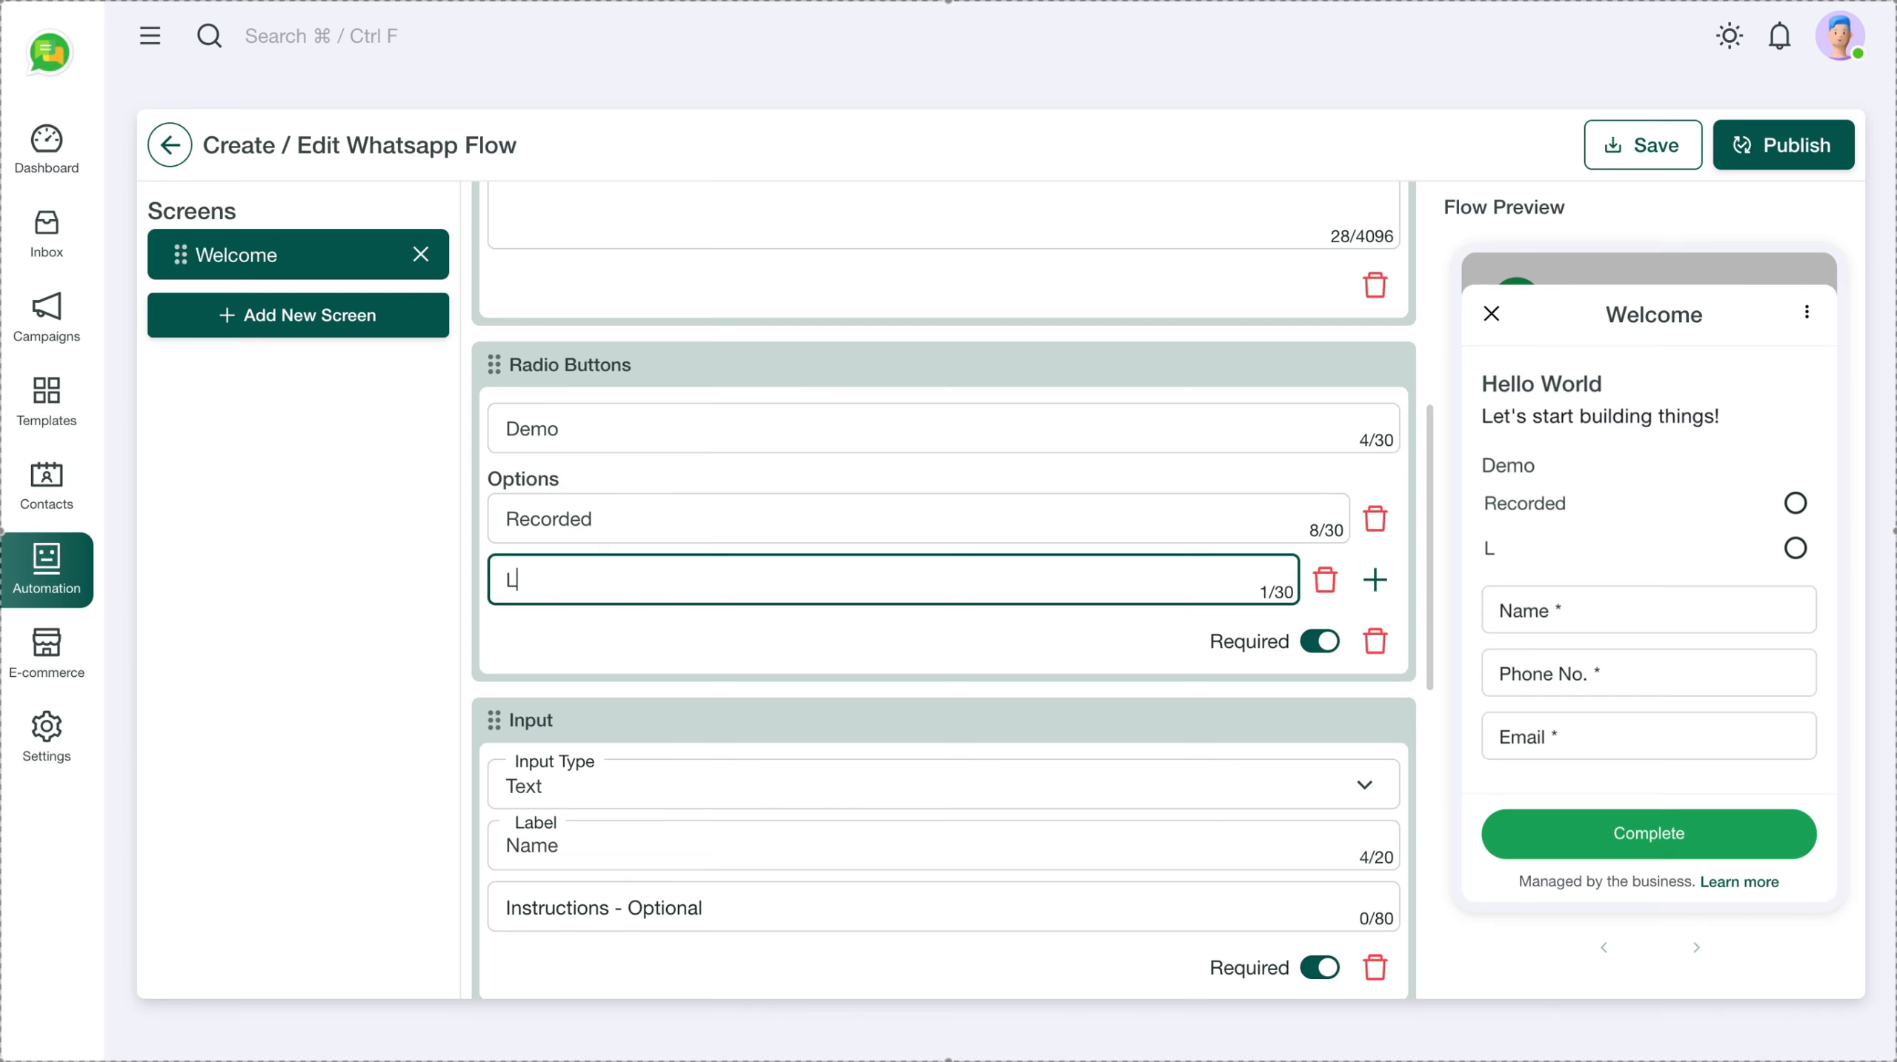
type("ove")
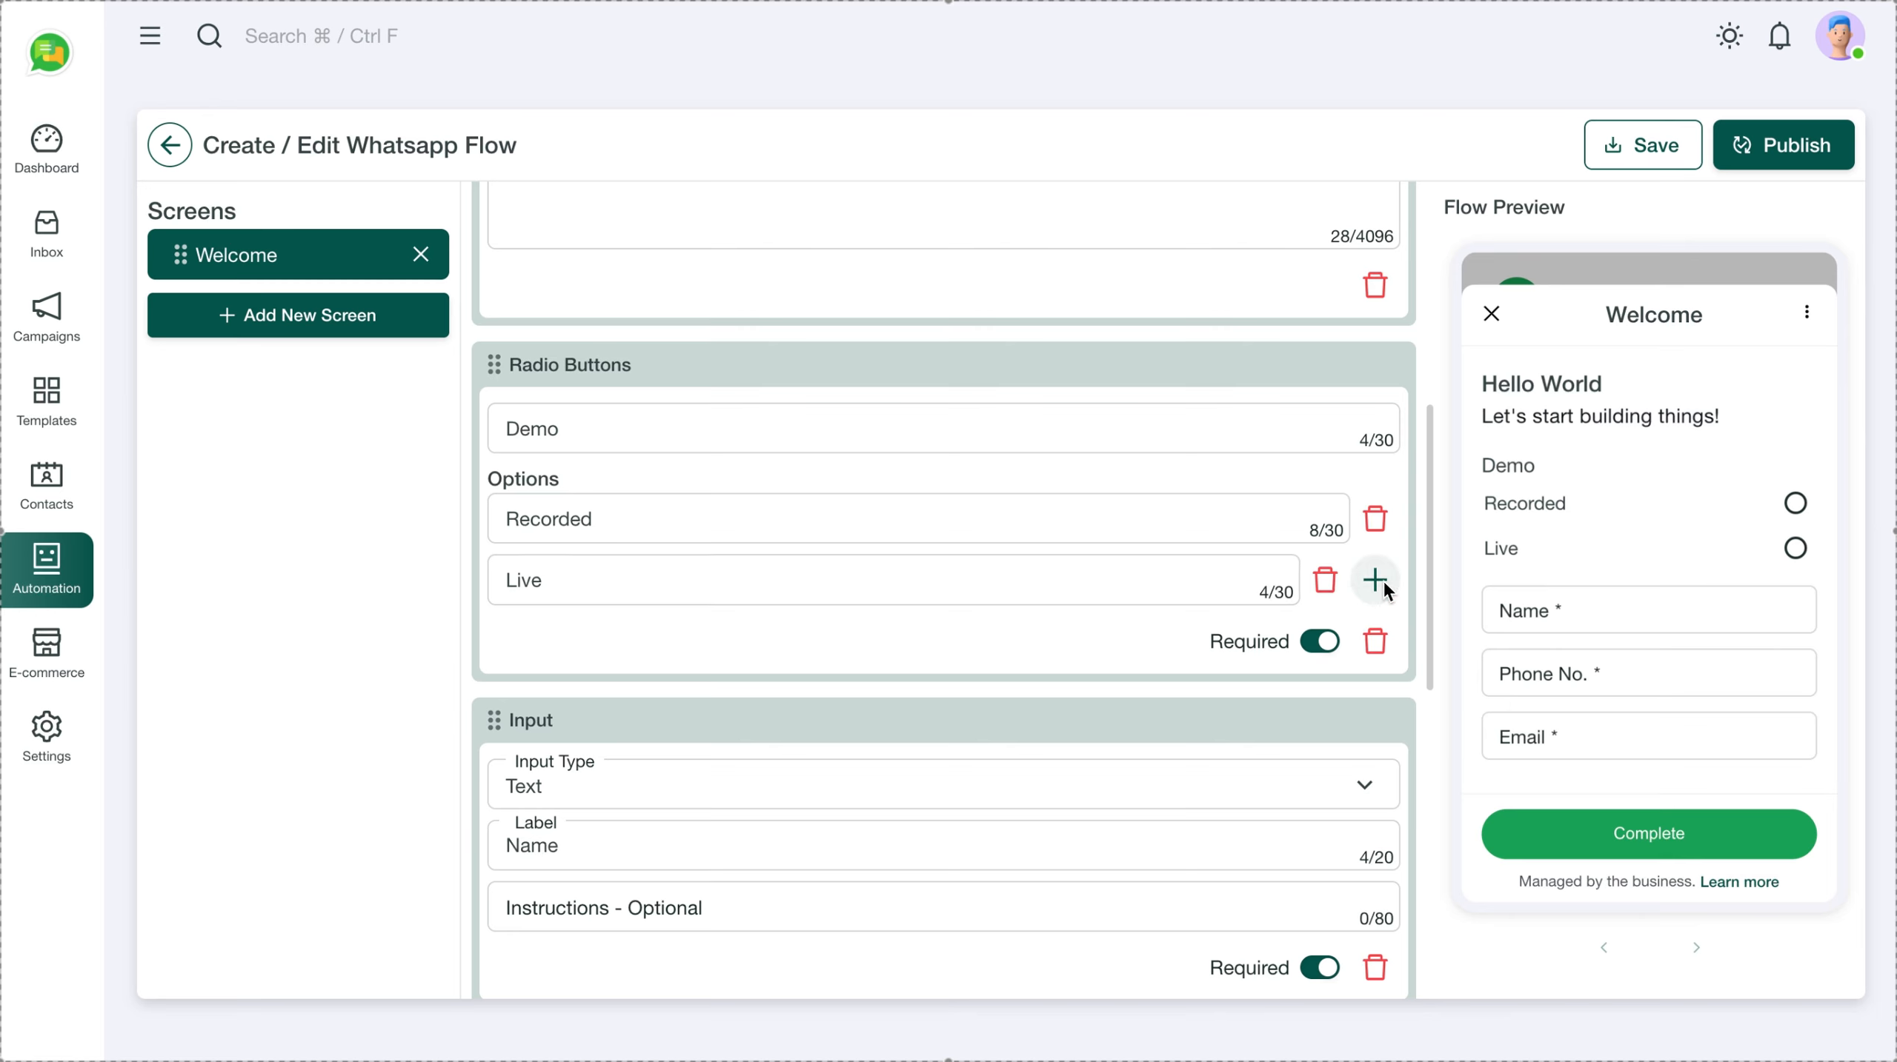
left_click(1374, 580)
left_click(655, 644)
key("ctrl+a")
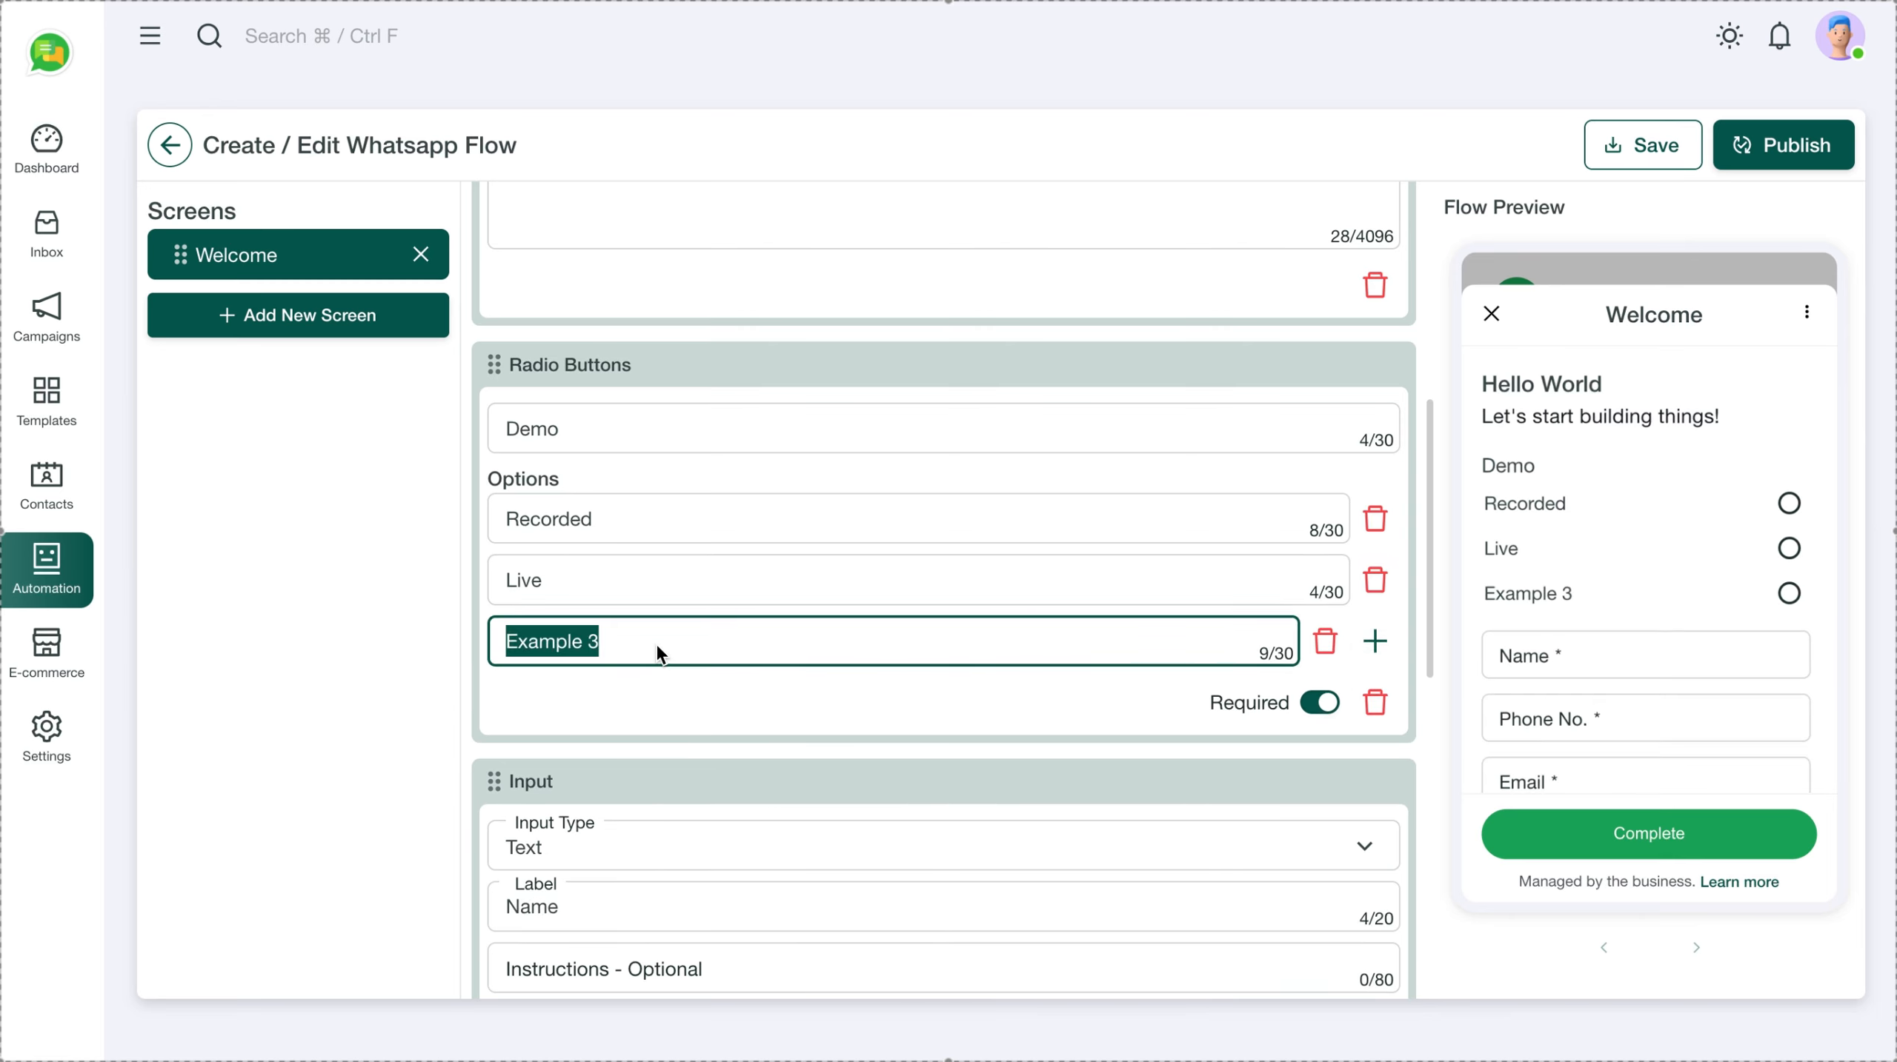
type("Webinar")
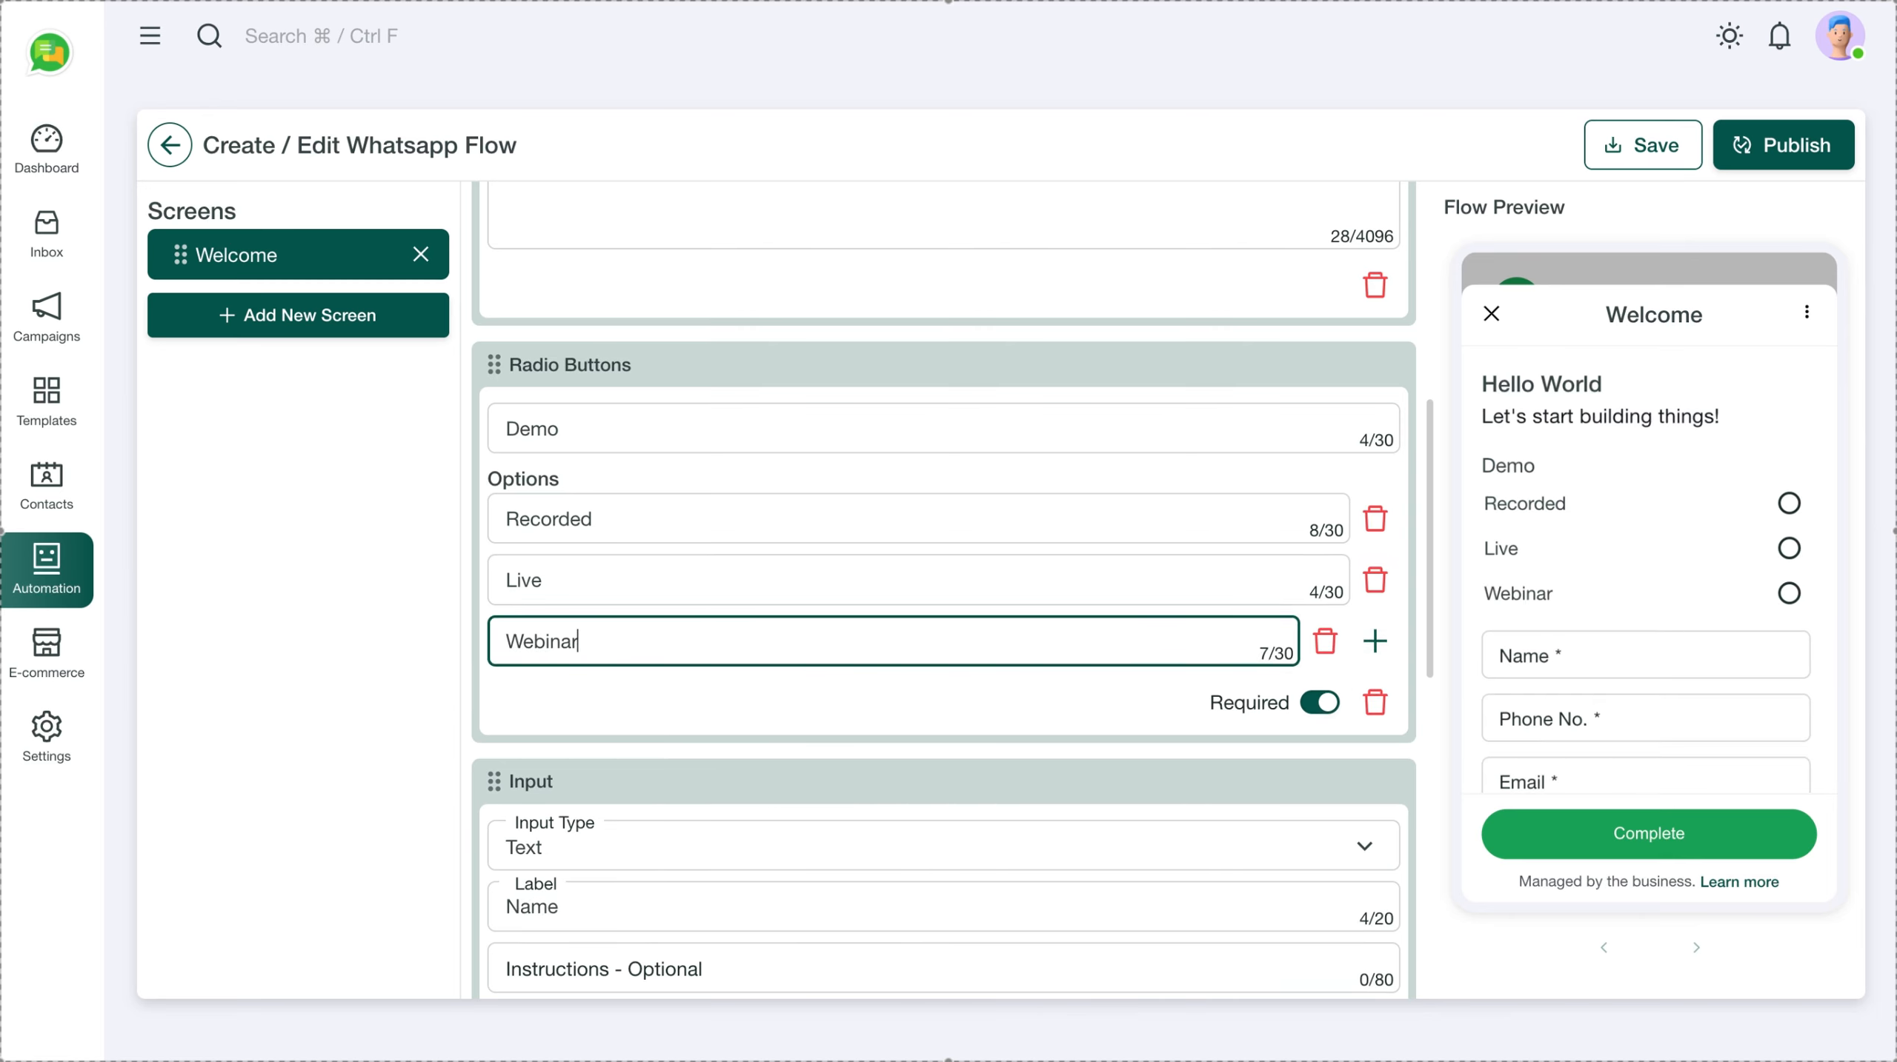
left_click(462, 640)
Change the second choice to '1 to 1' and extend the group label to 'Demo Options'
left_click(568, 578)
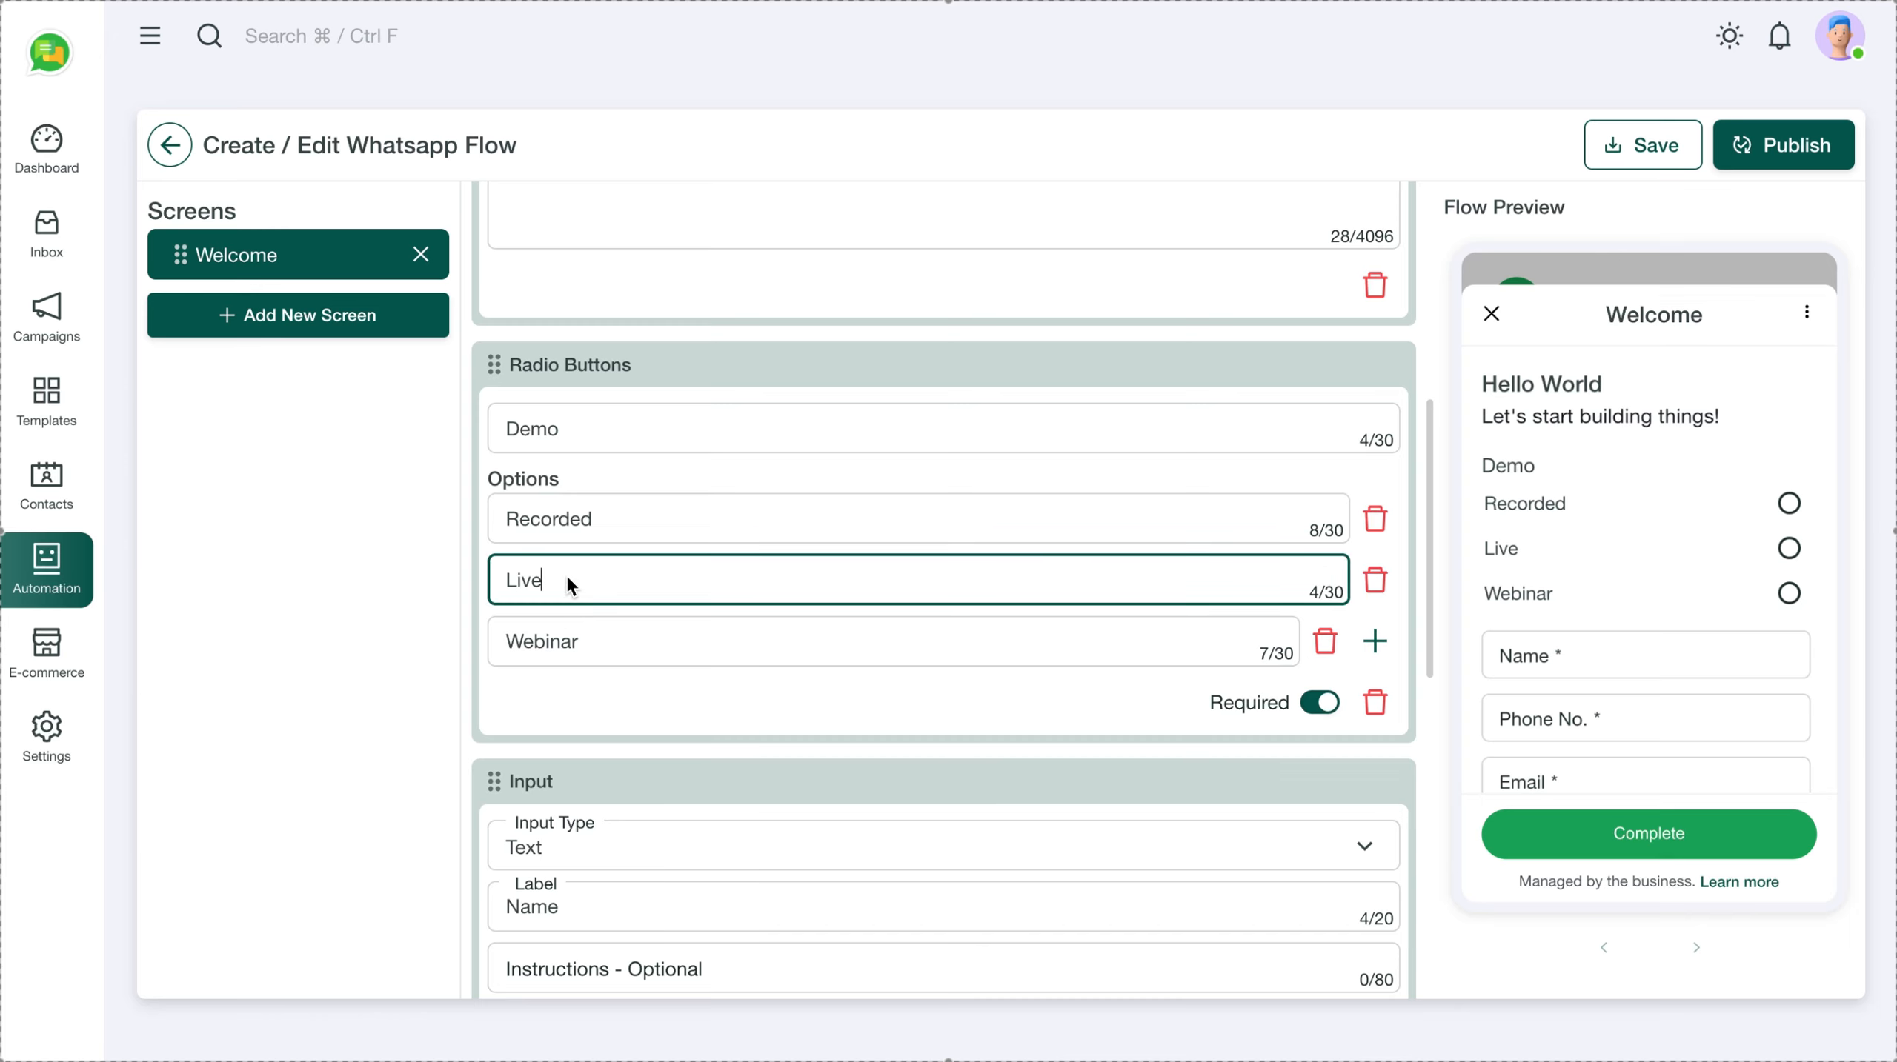
type("1 to 1")
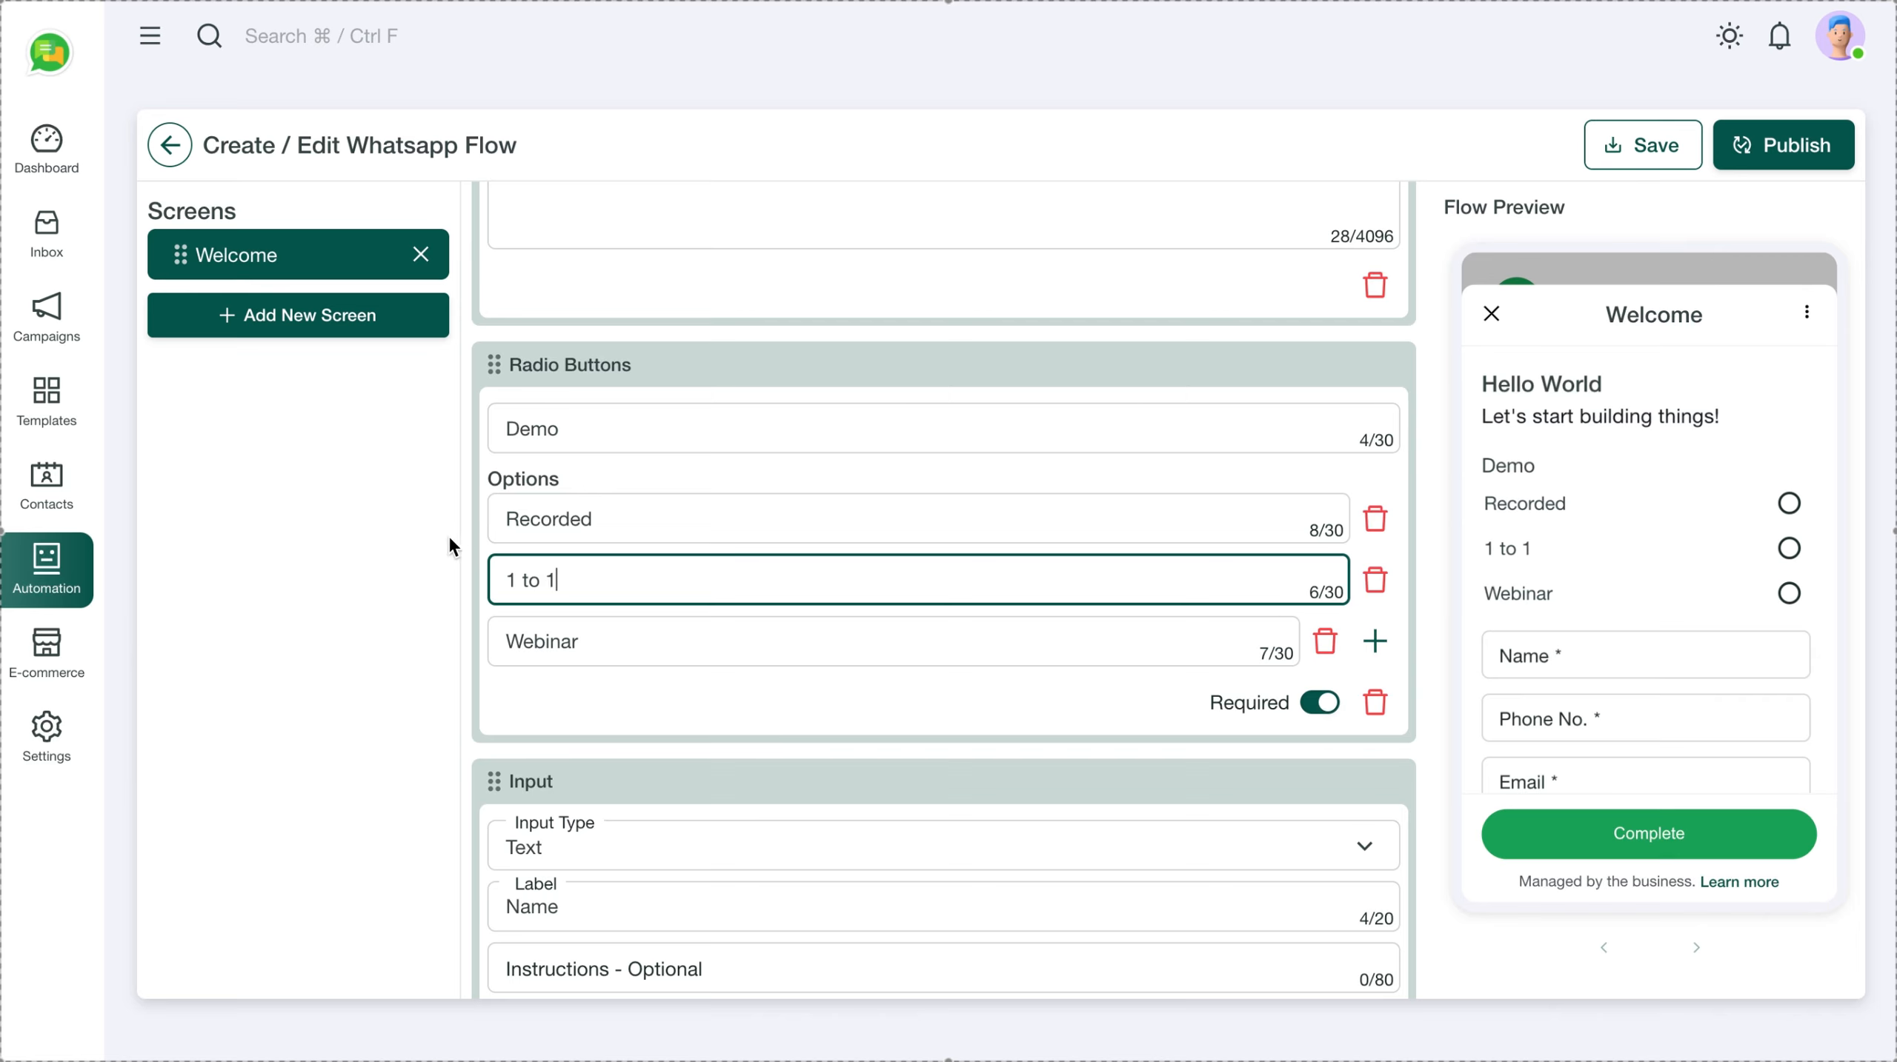
left_click(412, 524)
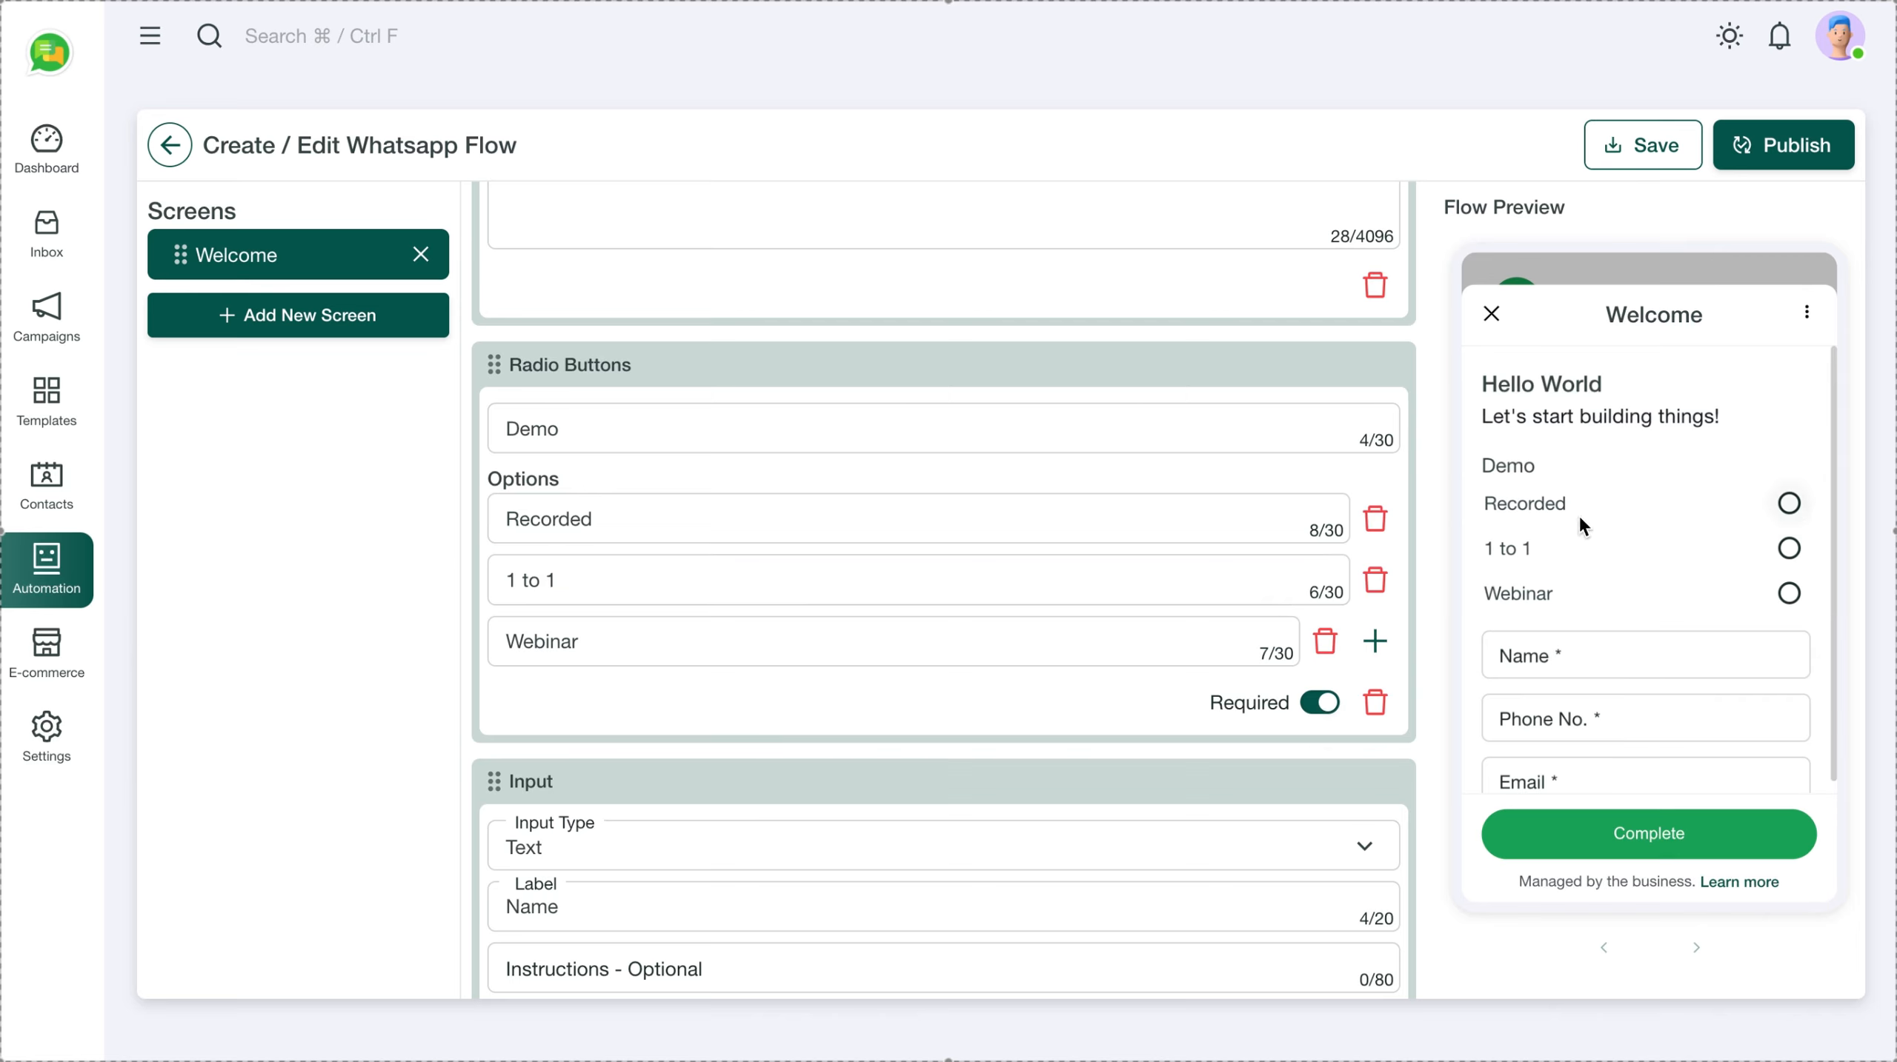
left_click(590, 422)
type("Options")
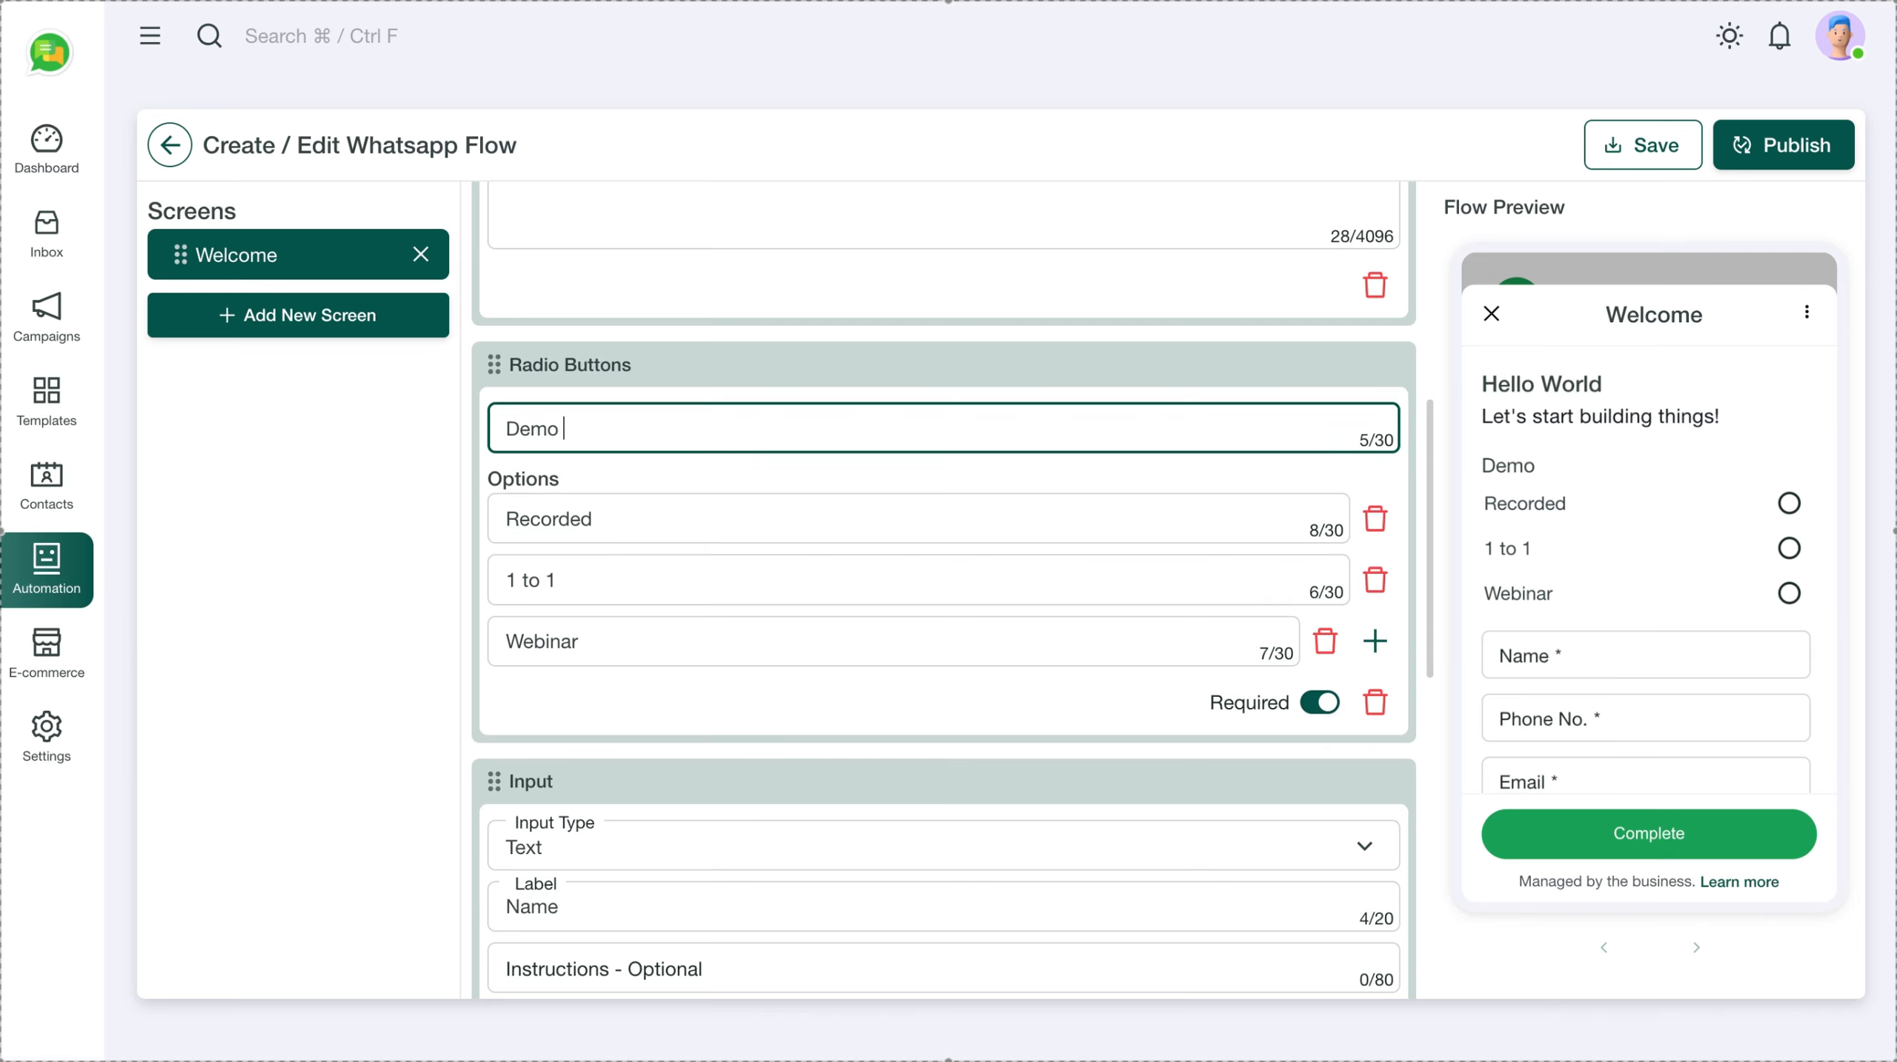
left_click(432, 486)
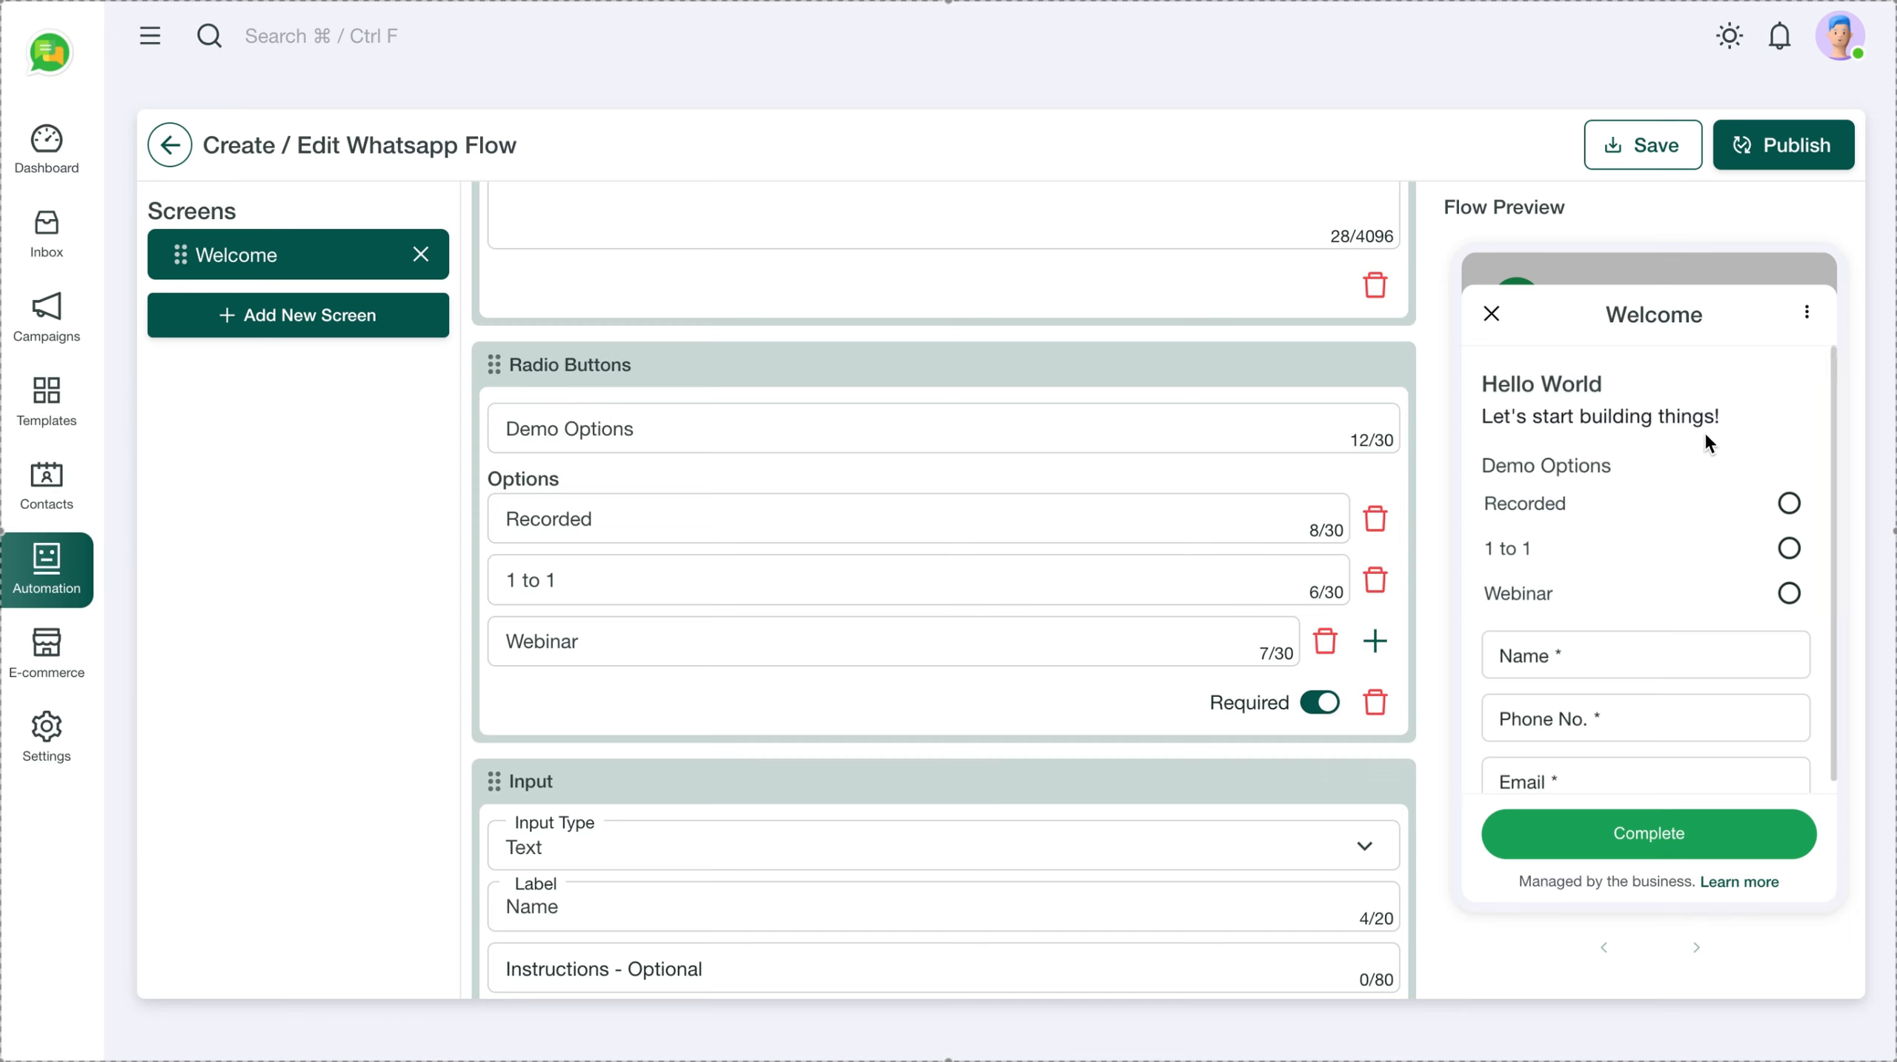
Change the Welcome screen's button text from Complete to Continue
scroll(1576, 552, "down", 1)
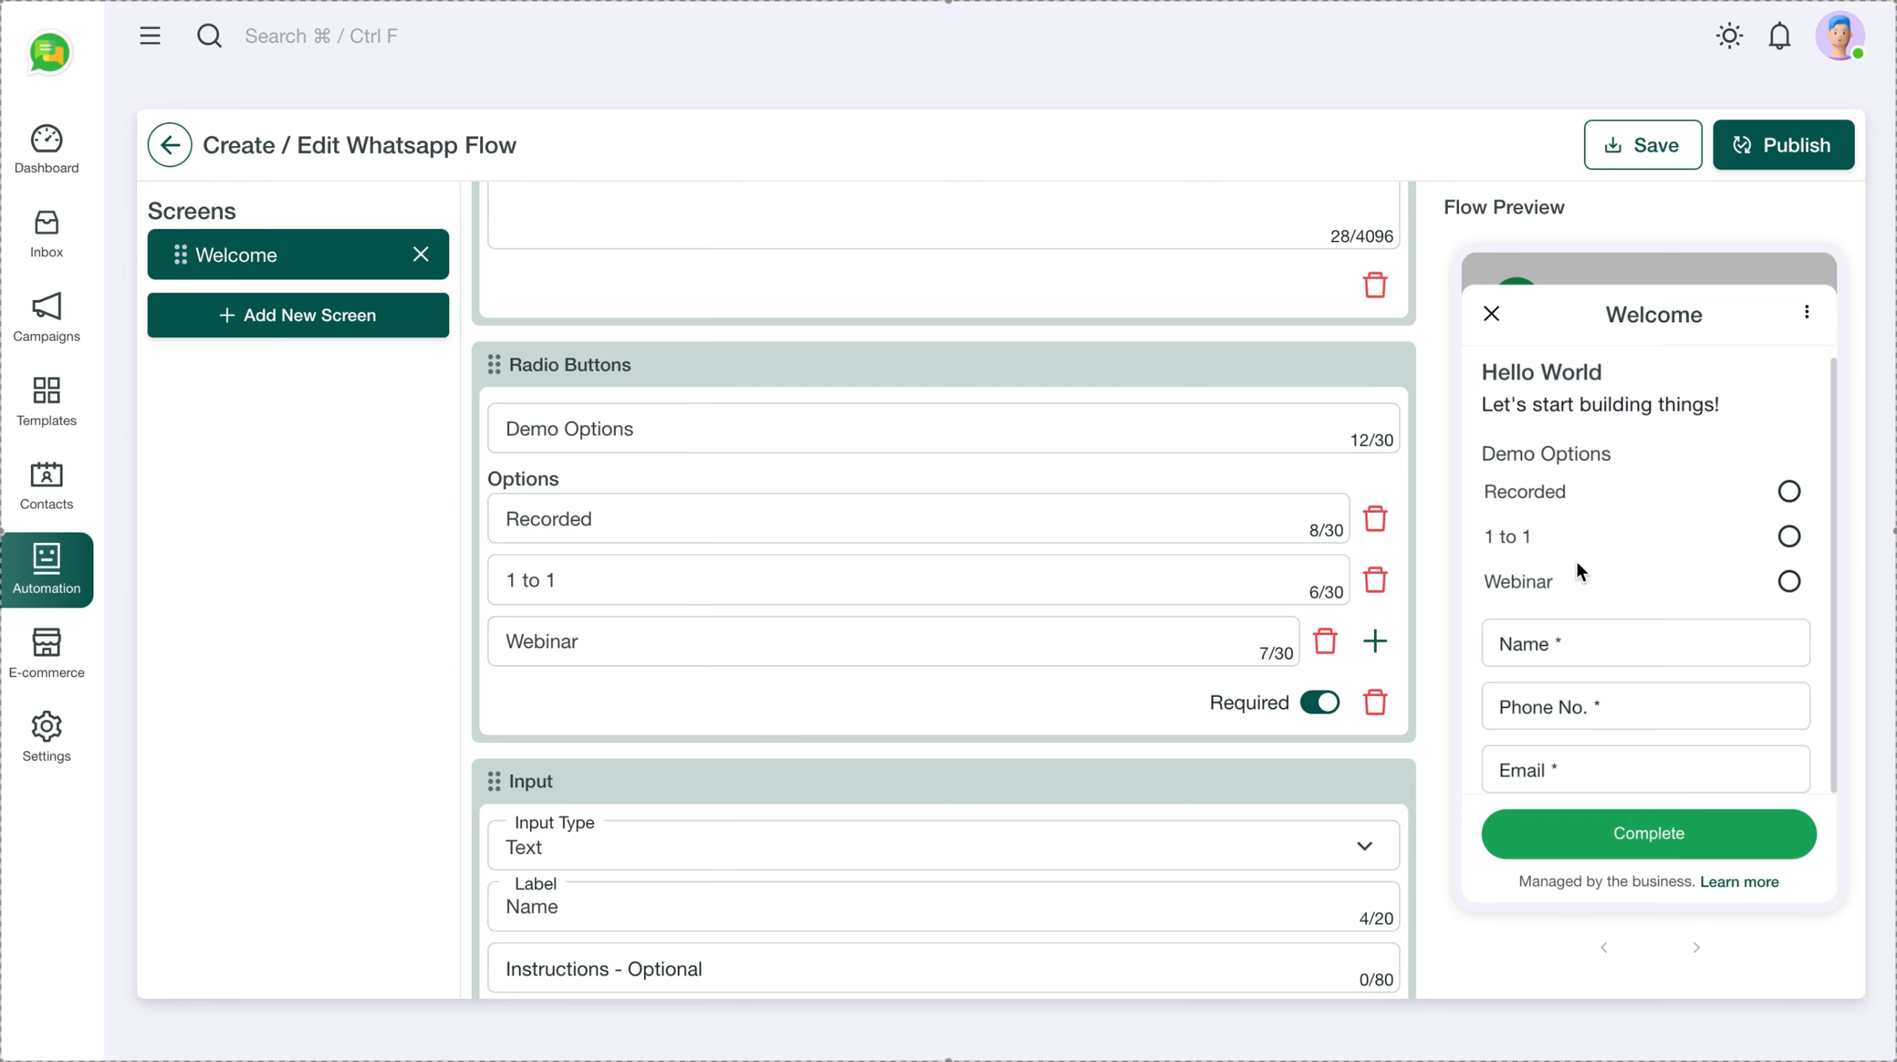
scroll(989, 734, "down", 10)
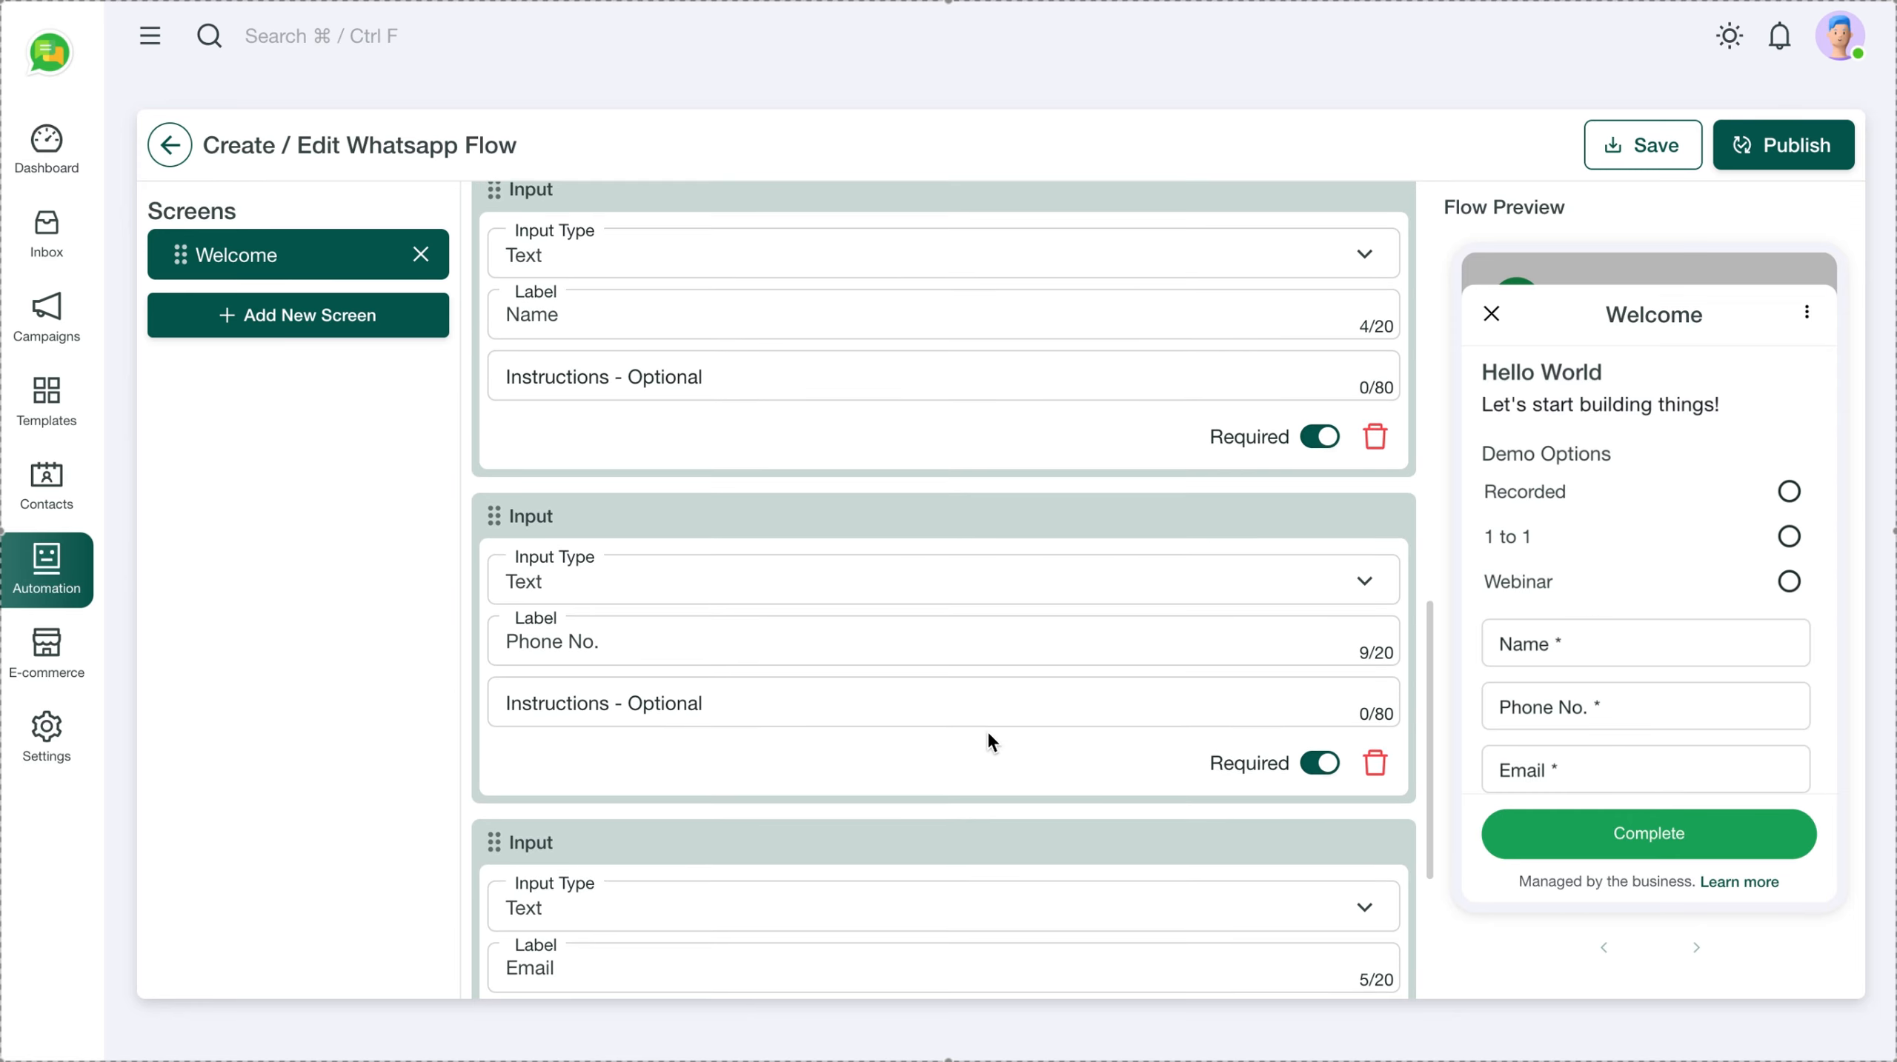
scroll(987, 732, "down", 6)
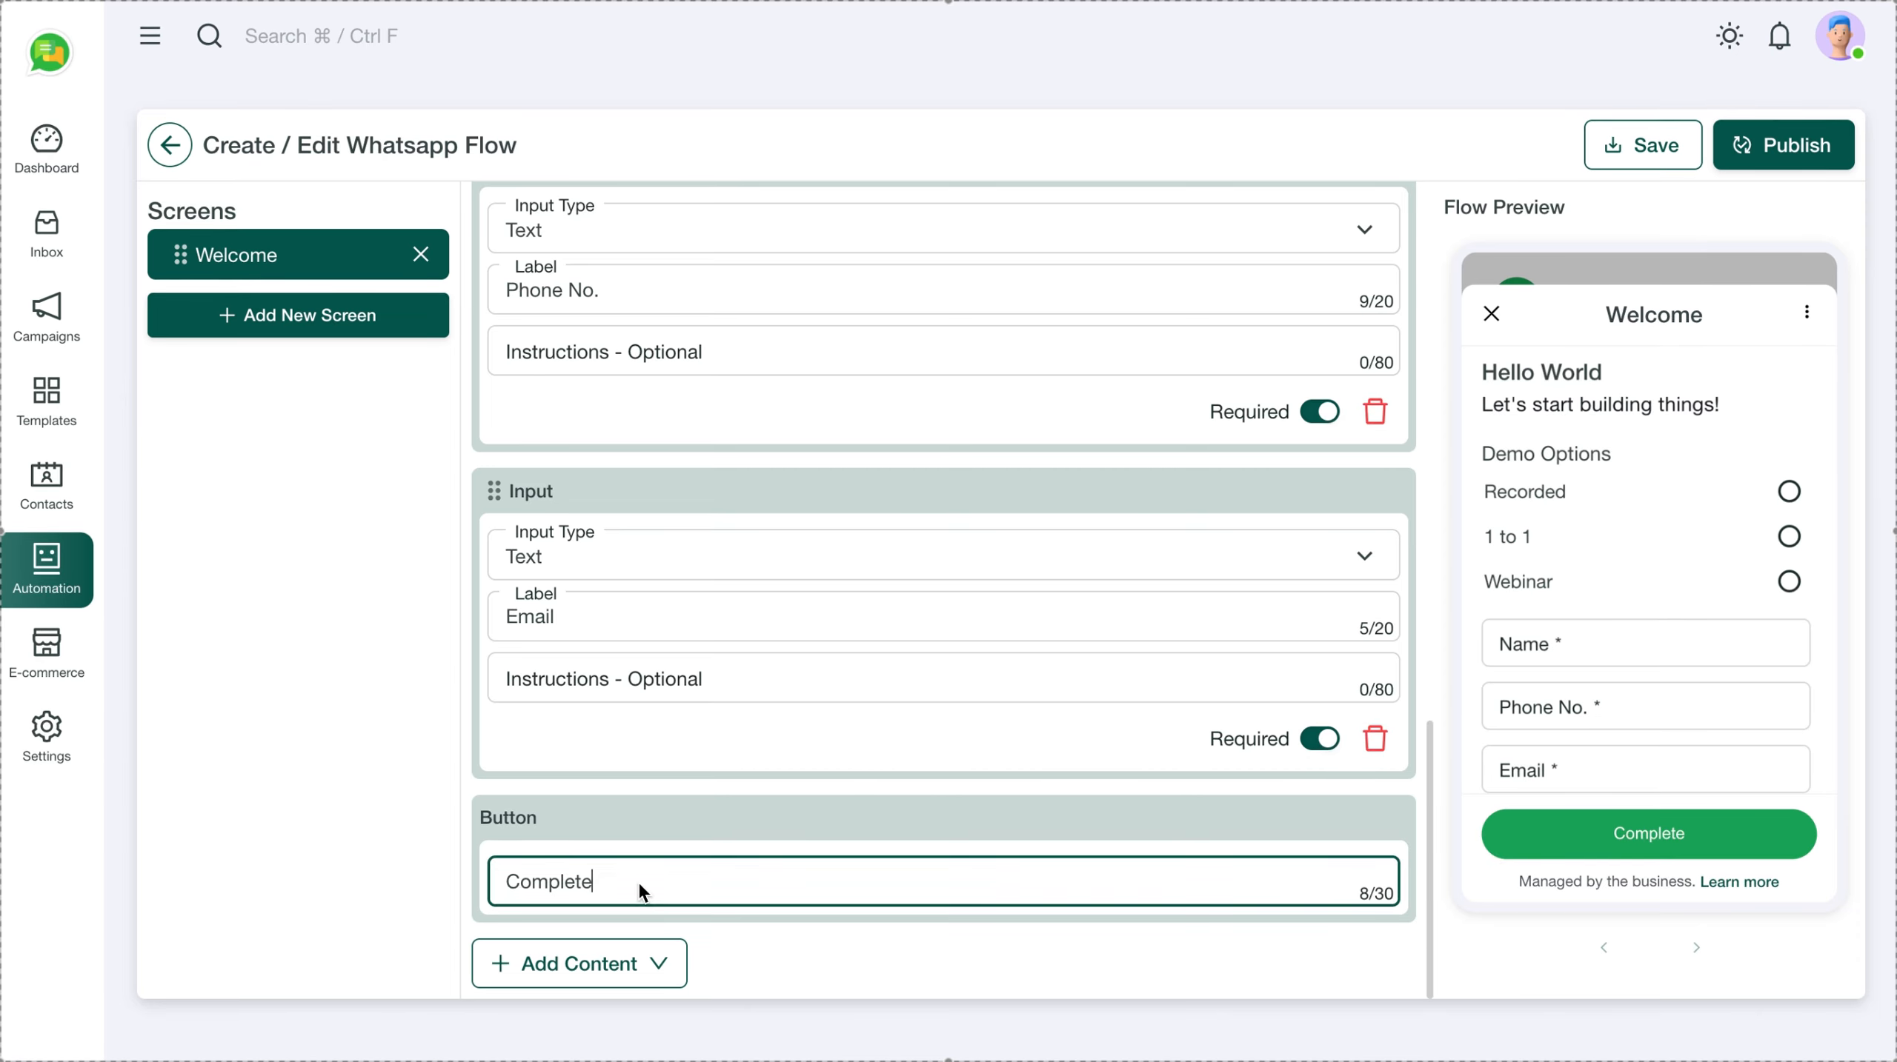
double_click(637, 880)
type("Continue")
left_click(274, 583)
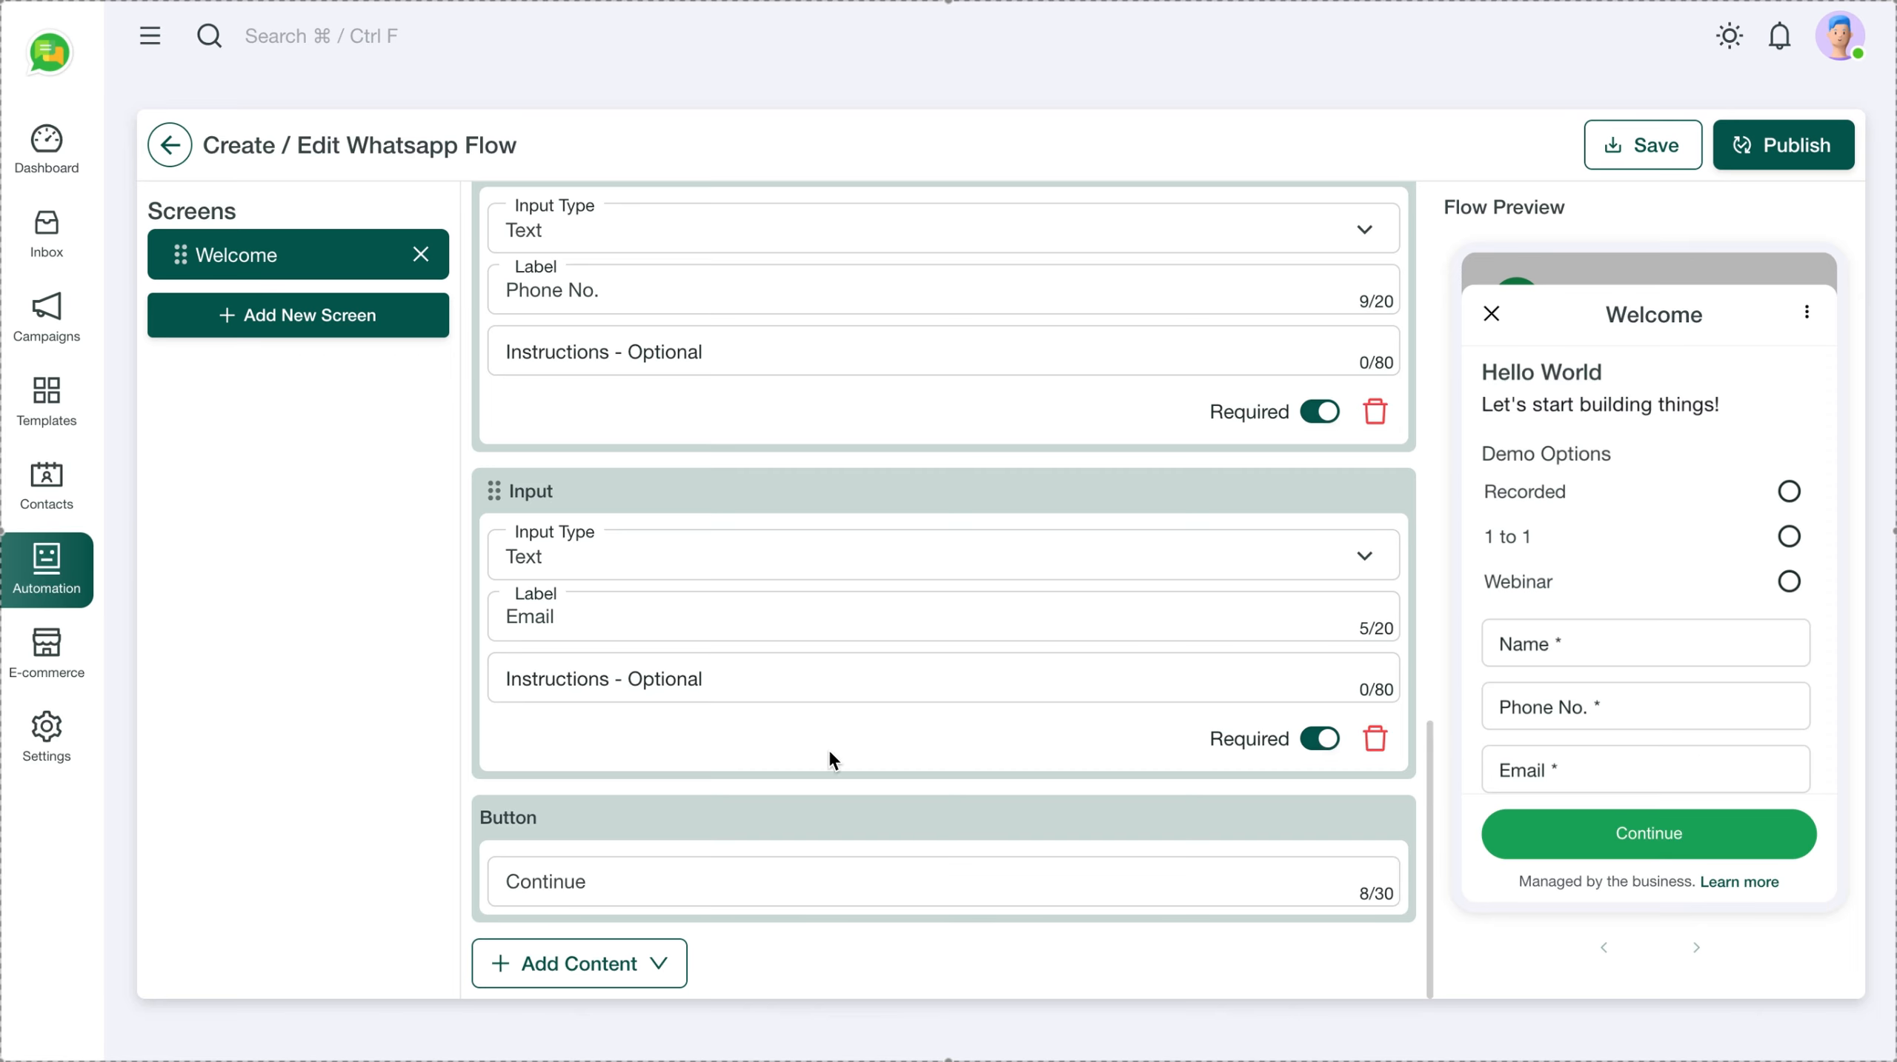
Add a second screen, New Screen, to the flow
scroll(828, 750, "down", 1)
scroll(987, 579, "up", 2)
scroll(827, 605, "up", 2)
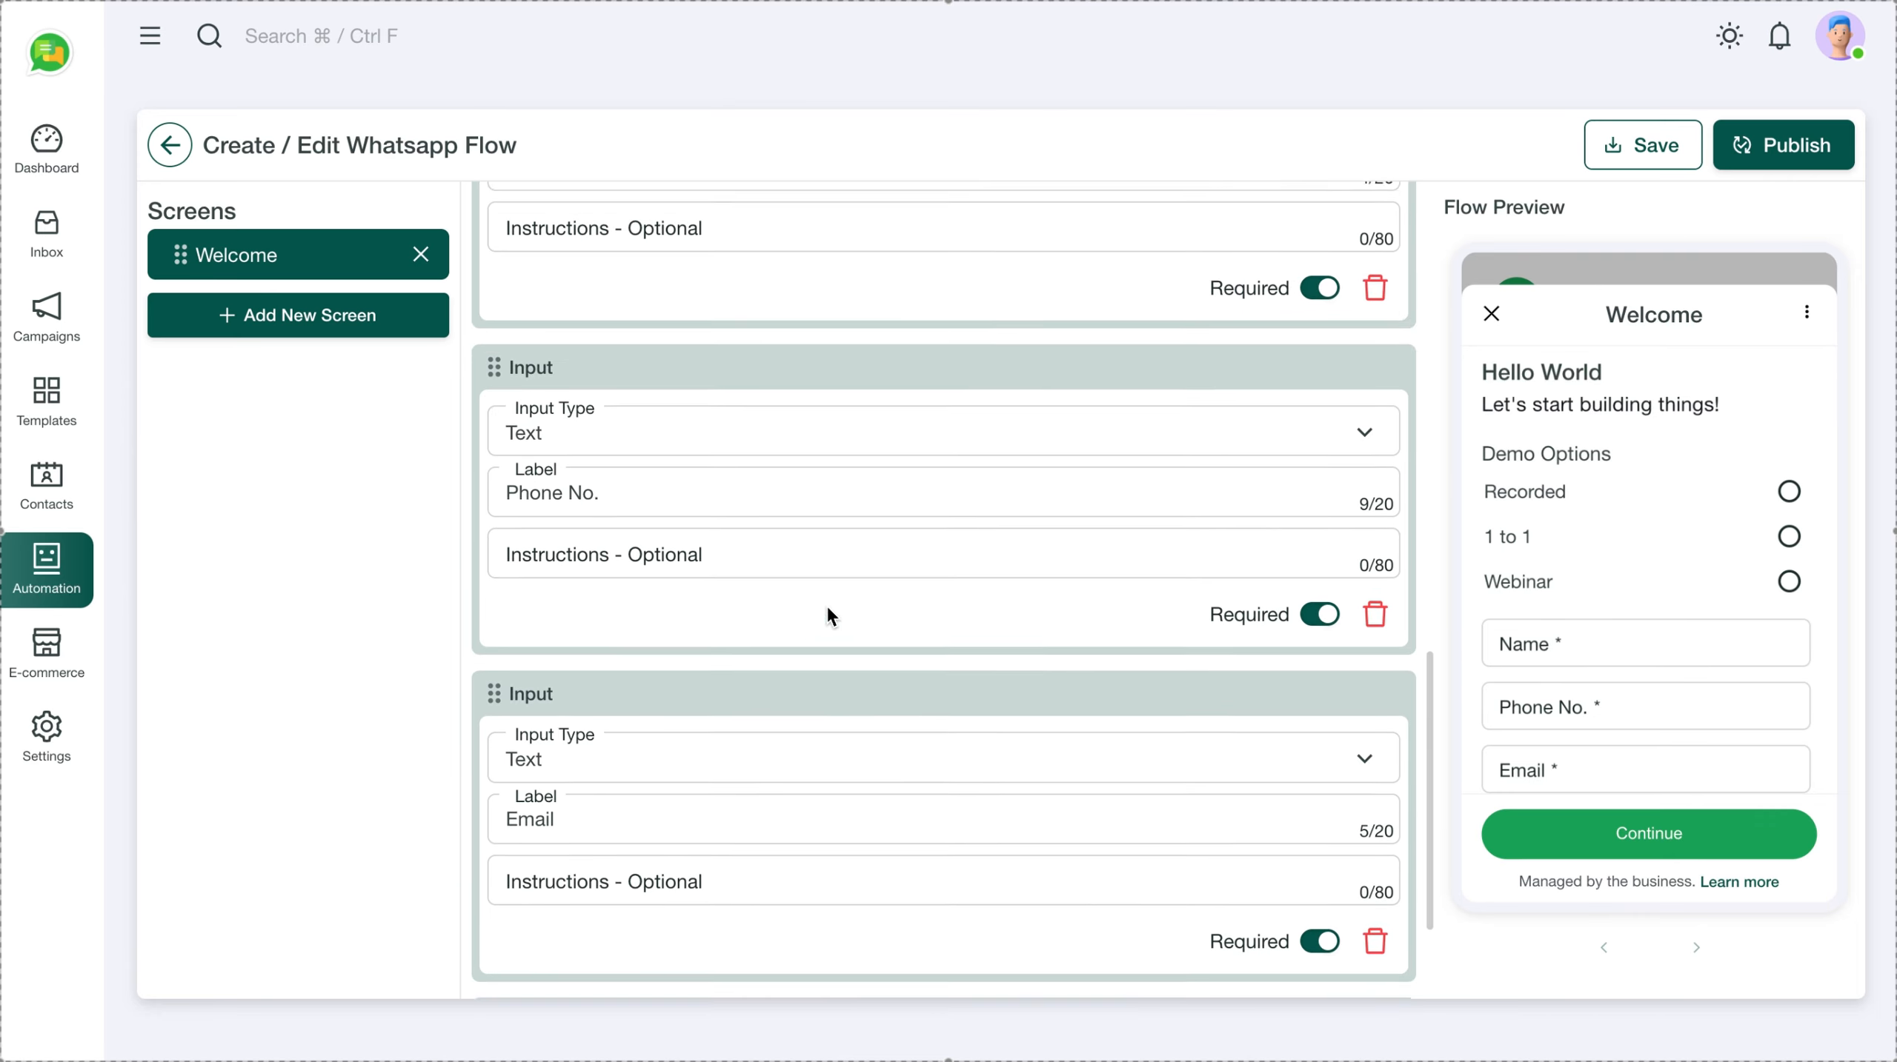
left_click(300, 328)
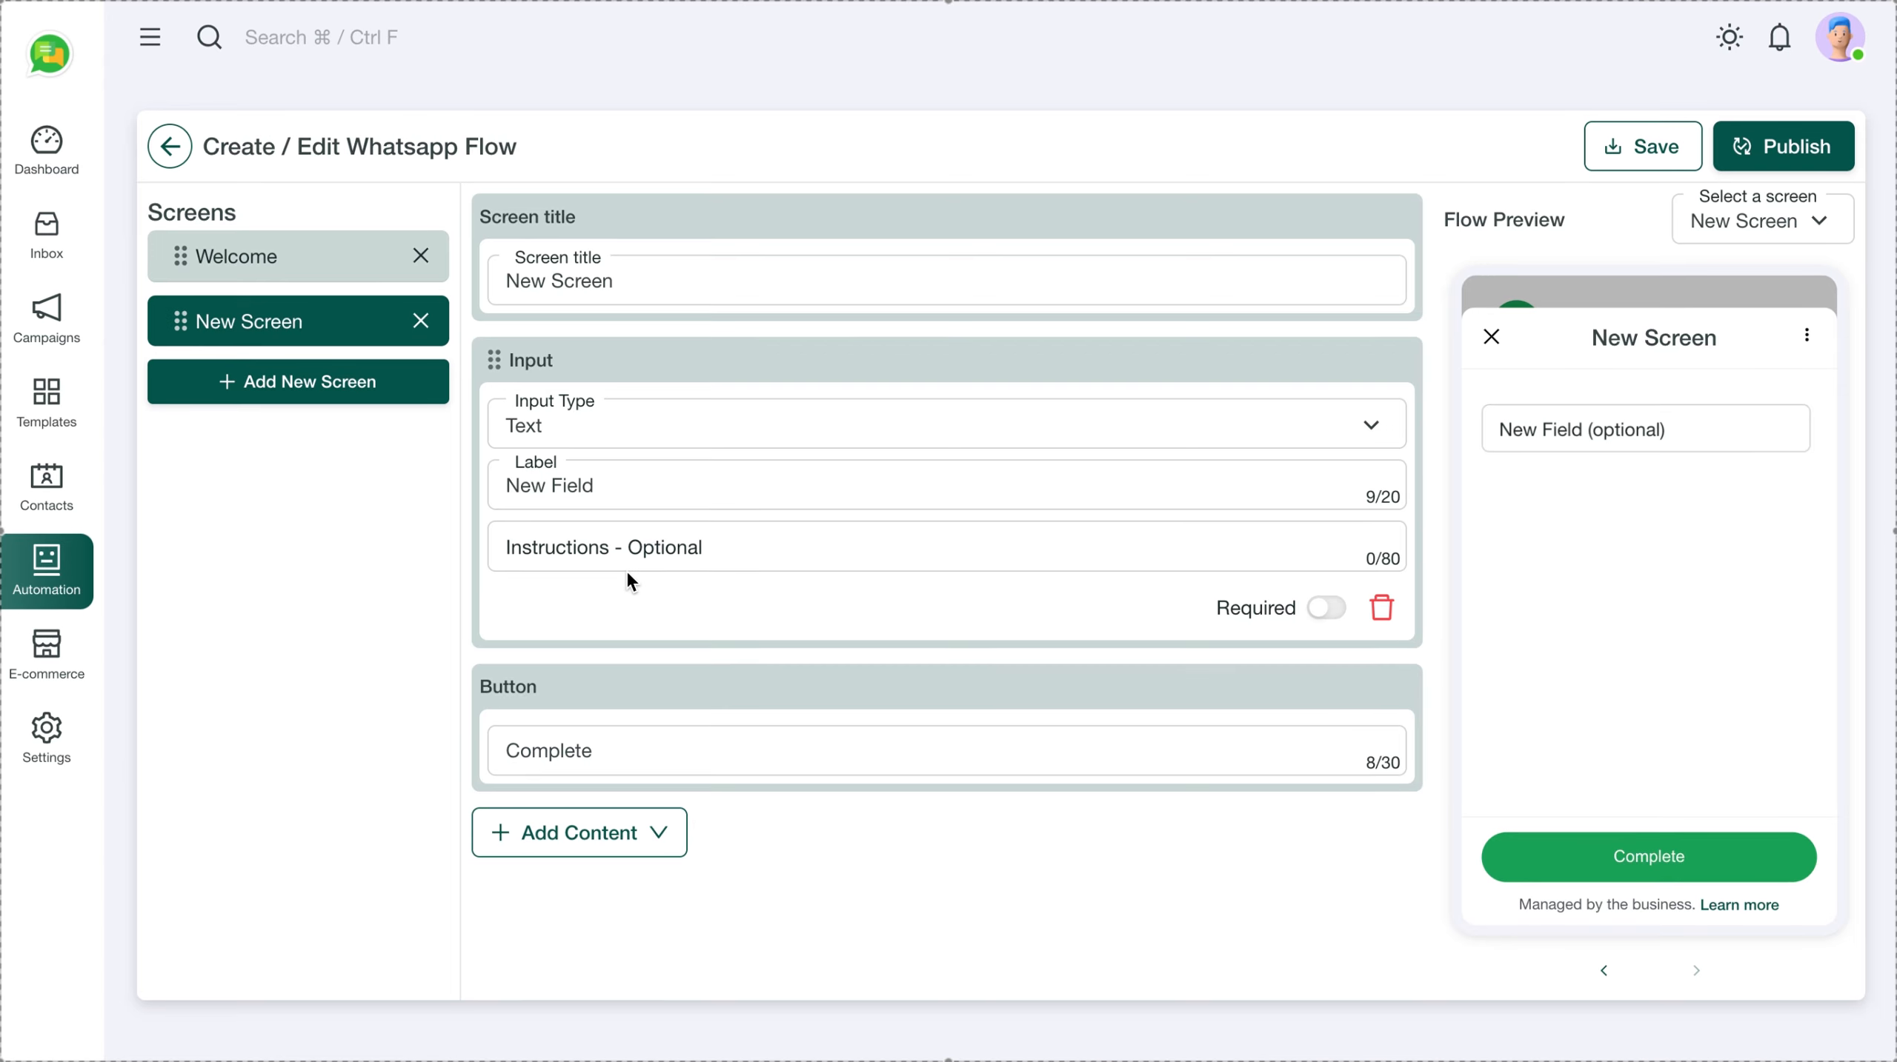
Remove New Screen's default text input and add a Date Picker field in its place
left_click(614, 272)
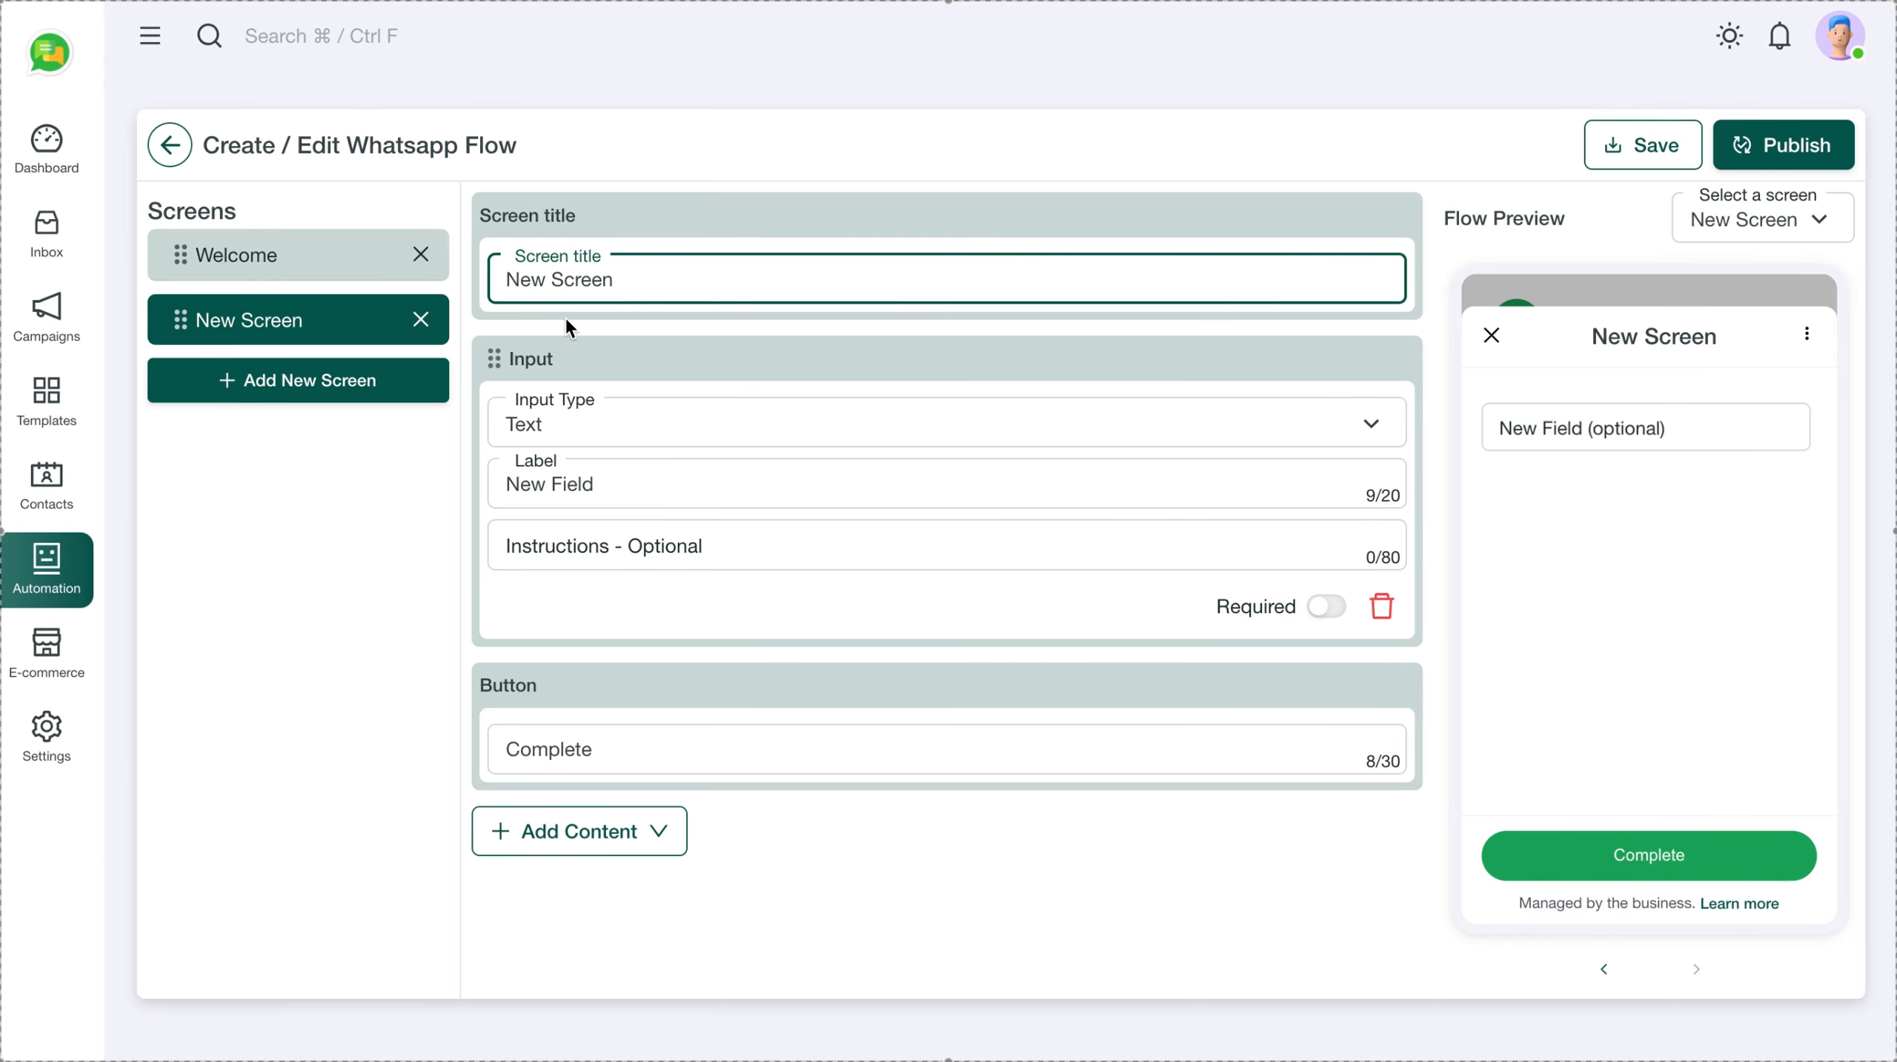
left_click(373, 528)
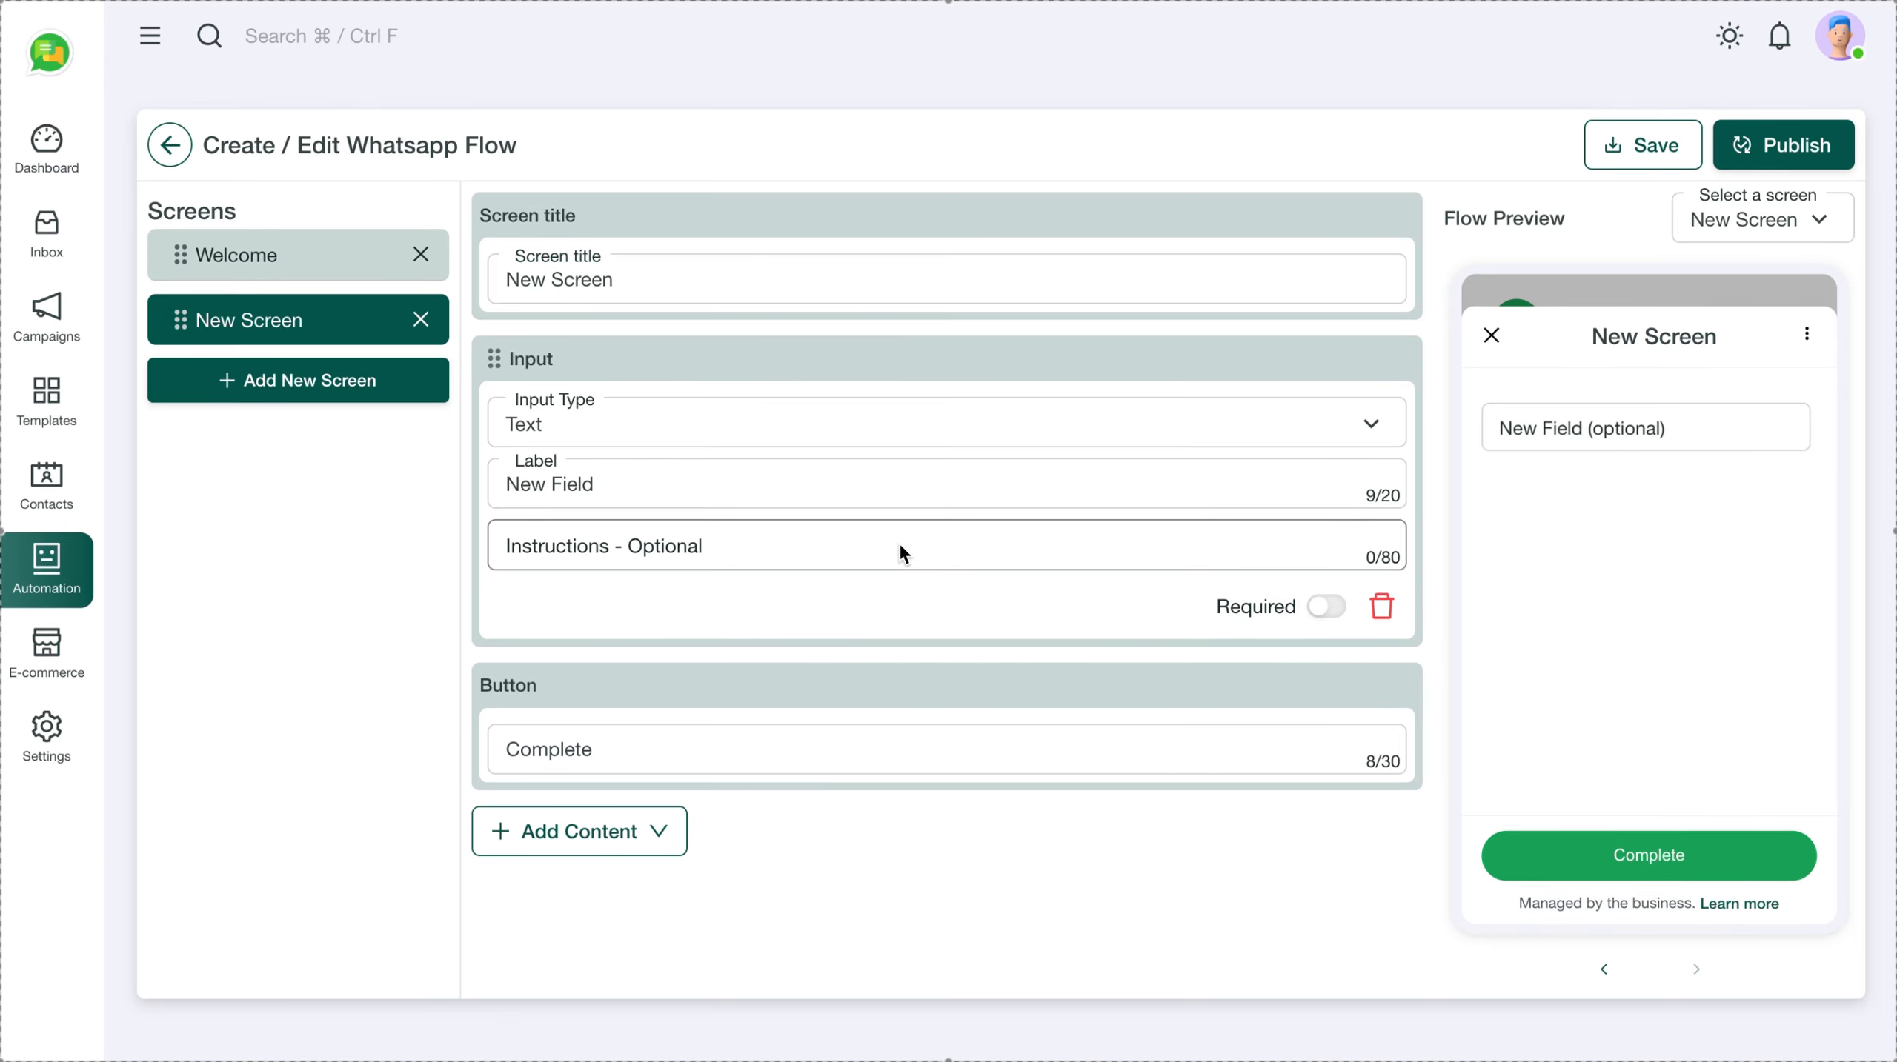
left_click(1380, 606)
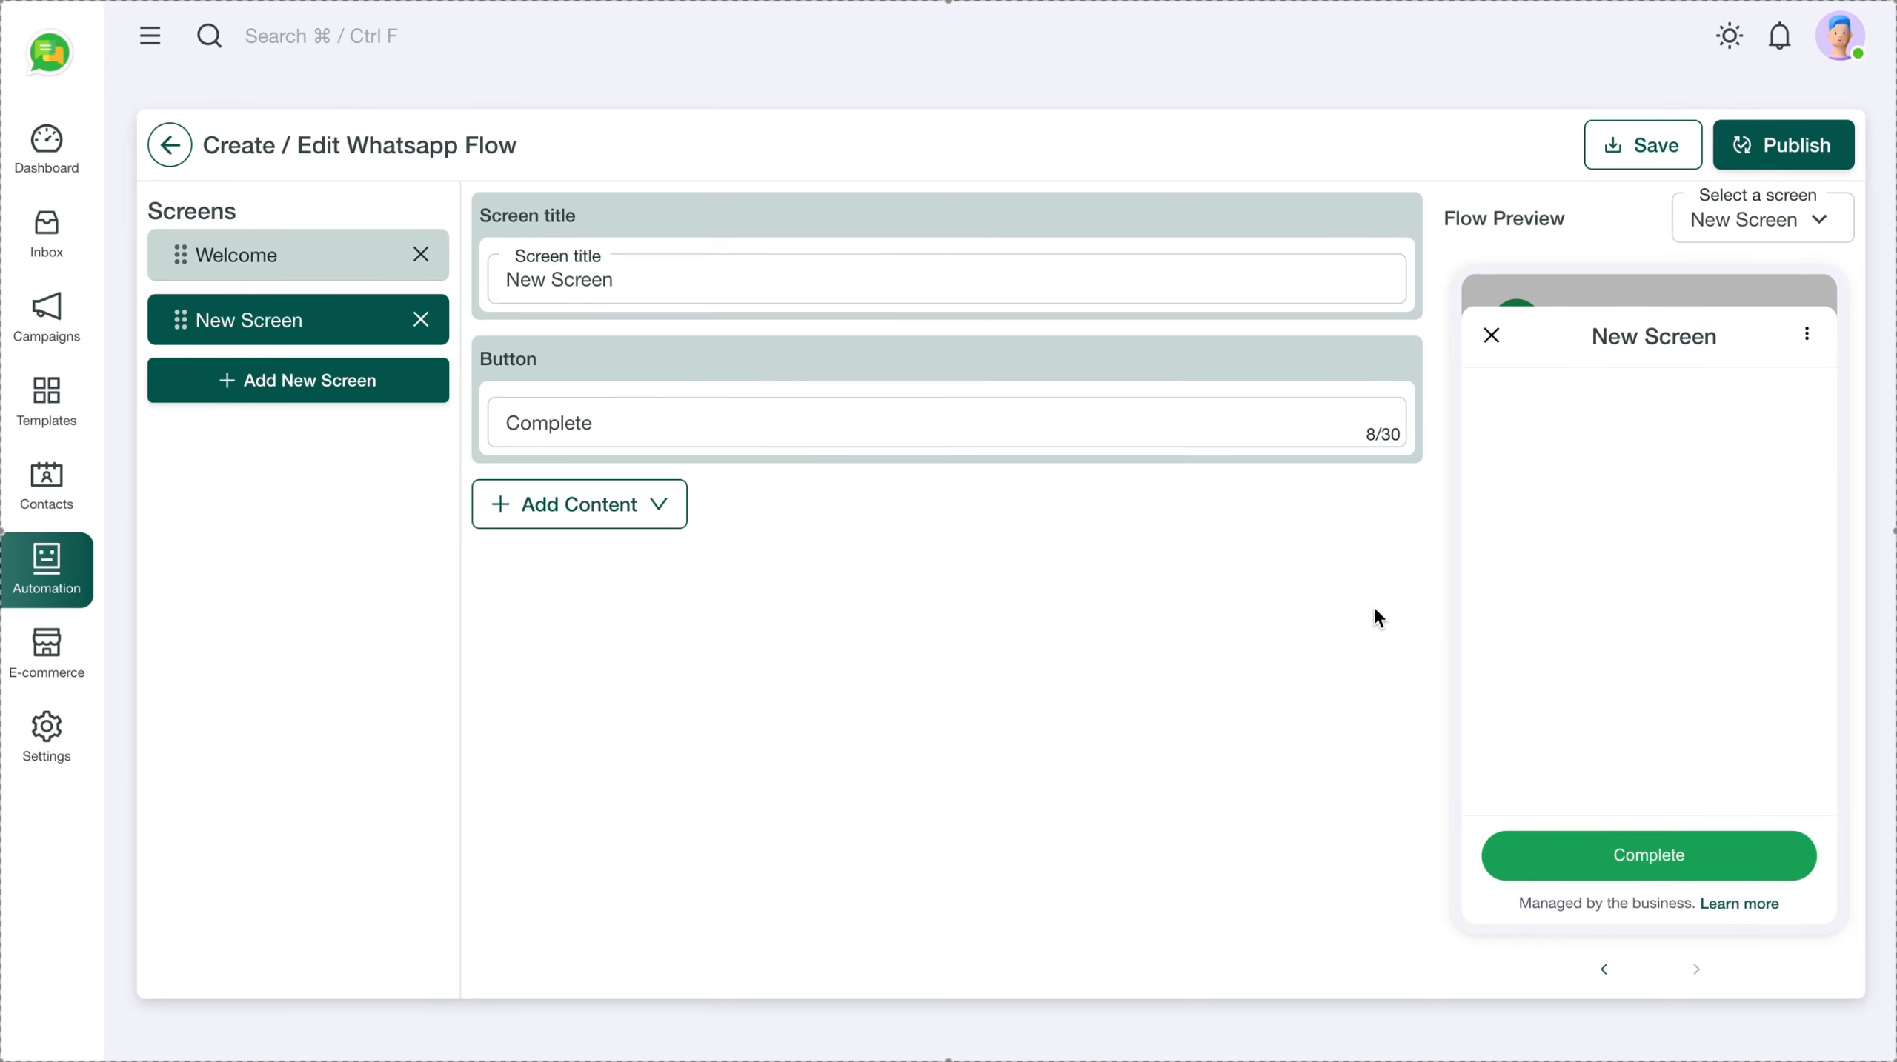
left_click(656, 504)
mouse_move(623, 655)
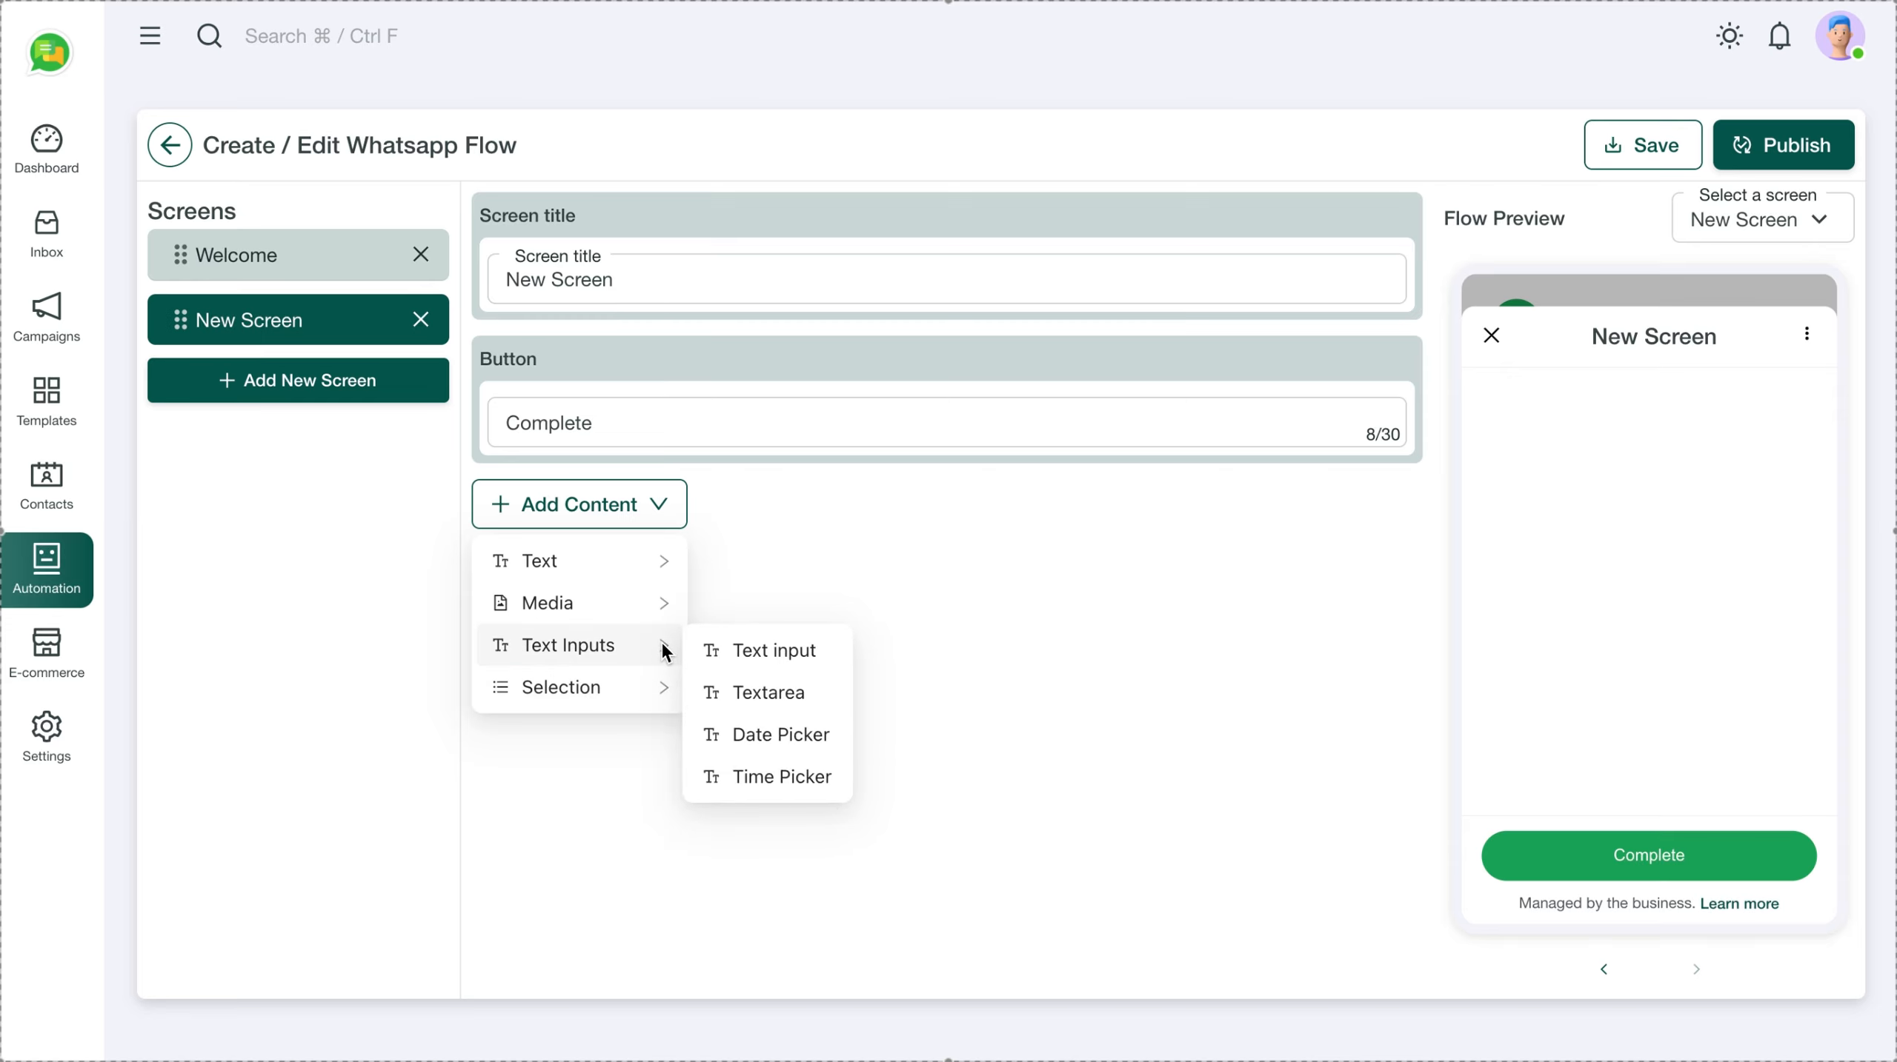
left_click(768, 744)
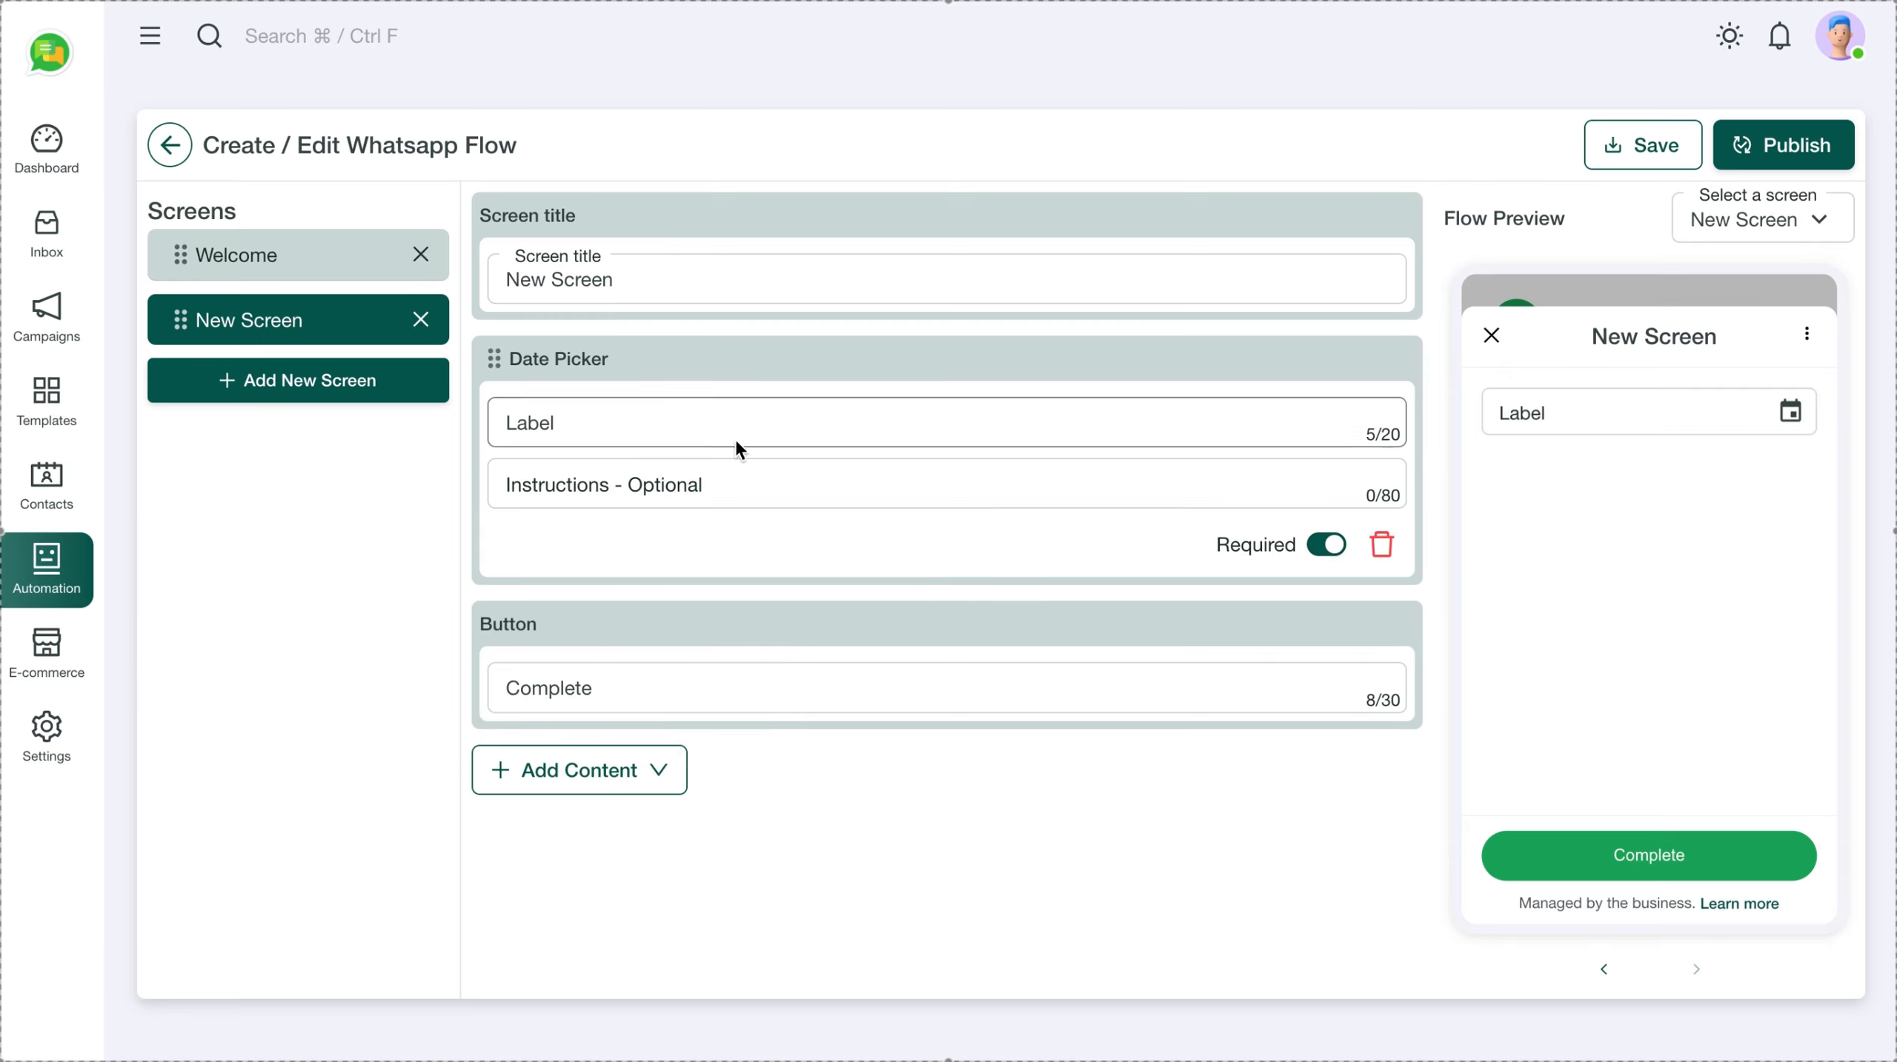
Add a Time Picker field below the Date Picker on New Screen
left_click(661, 772)
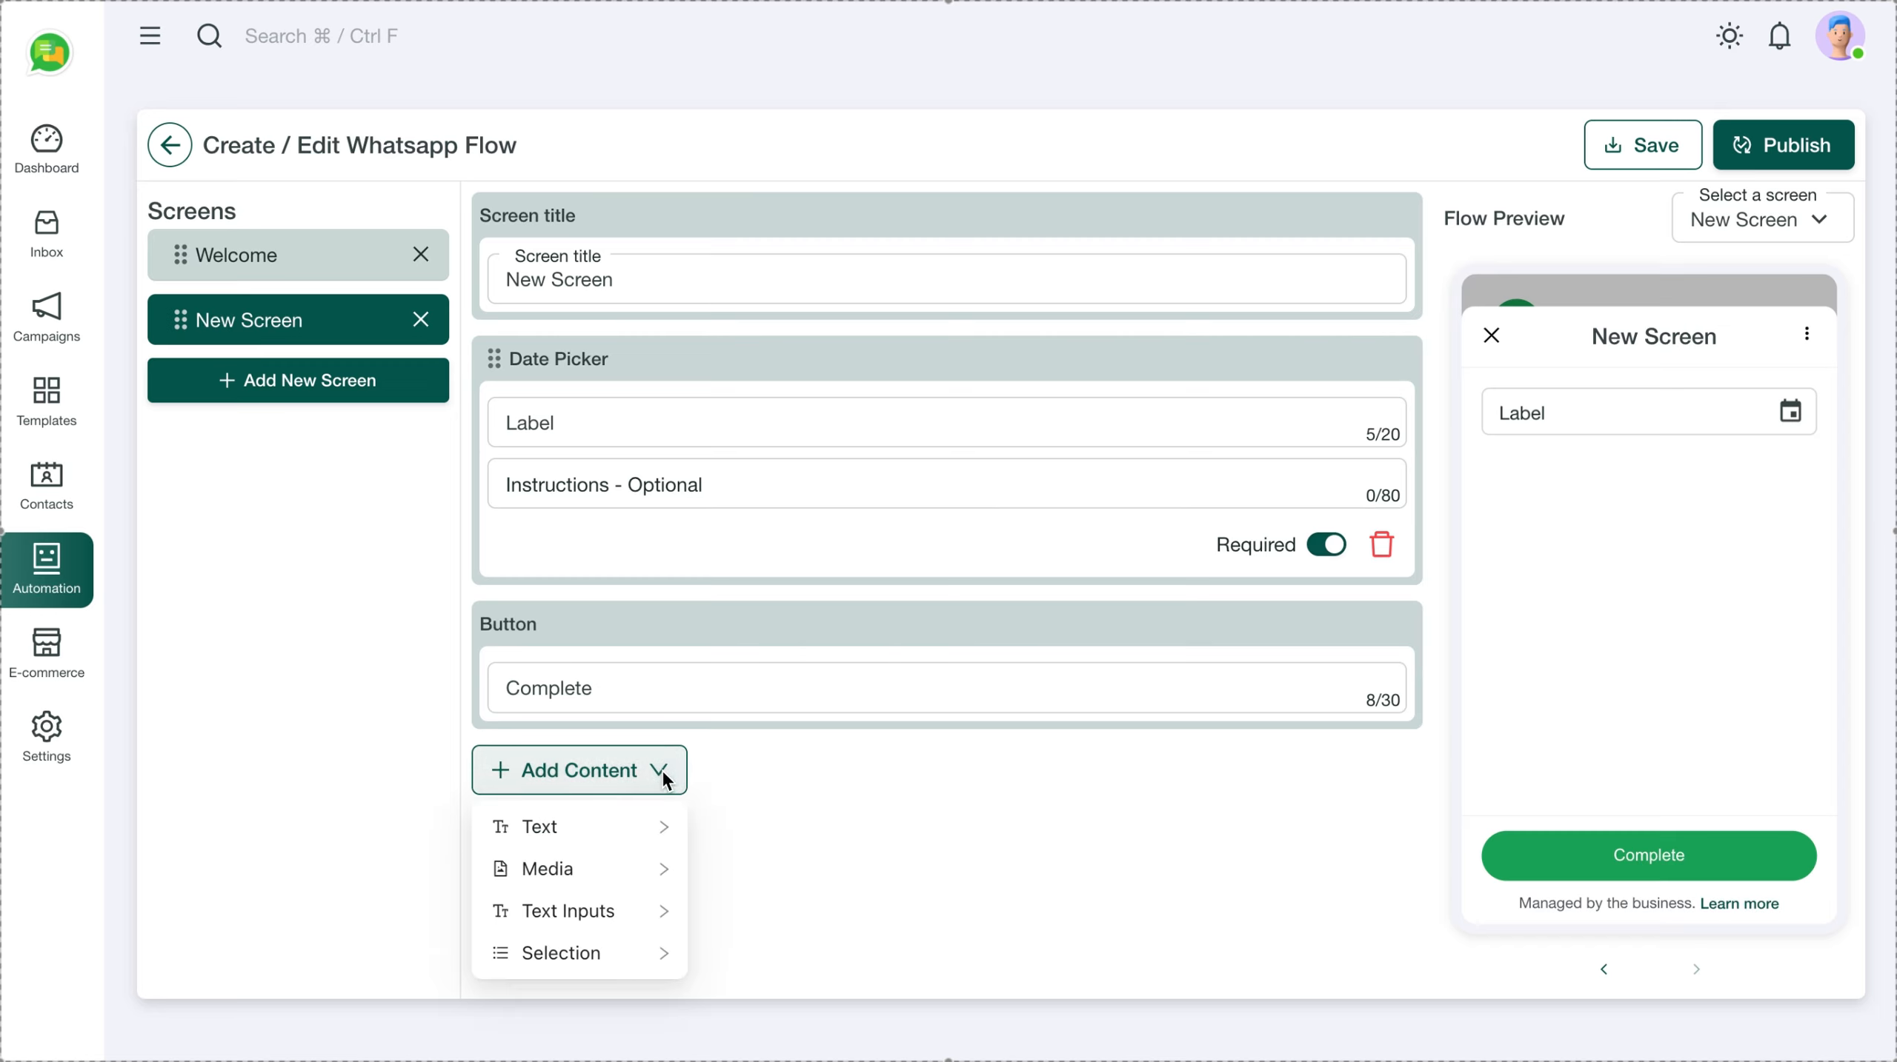
mouse_move(644, 923)
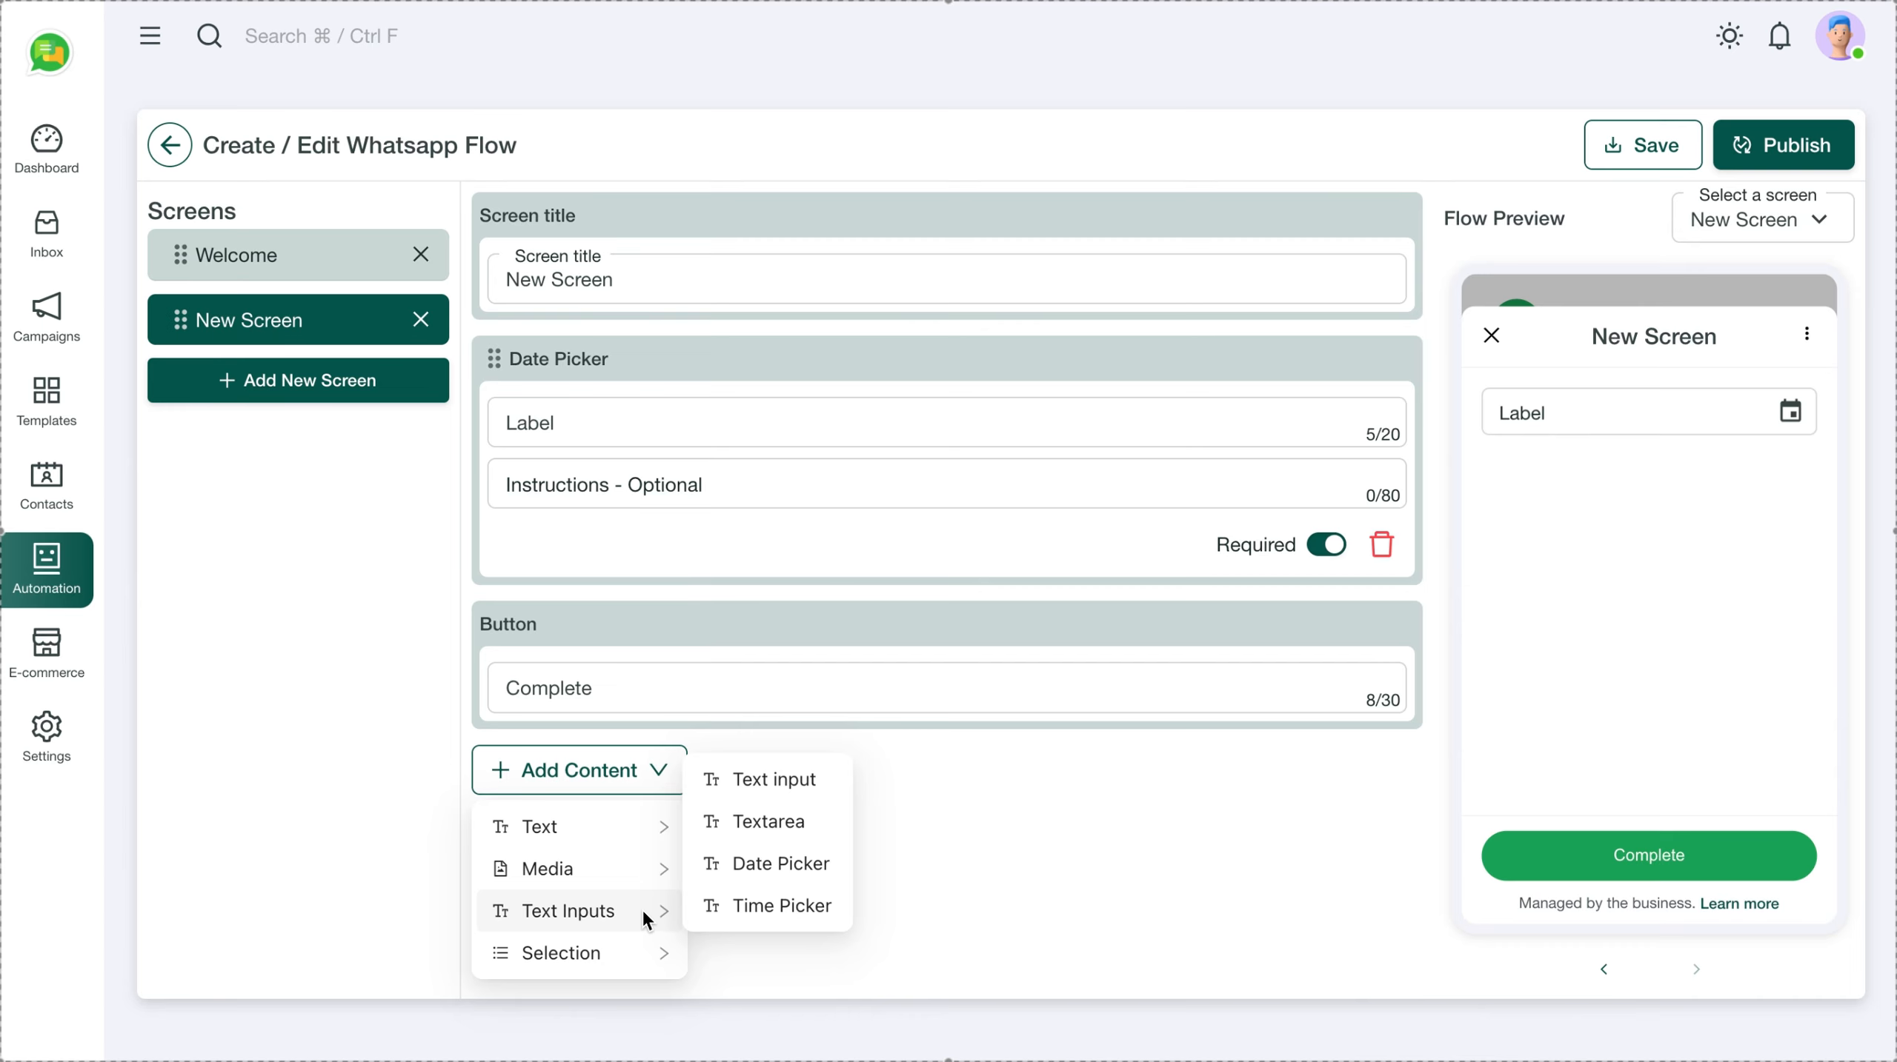
left_click(726, 901)
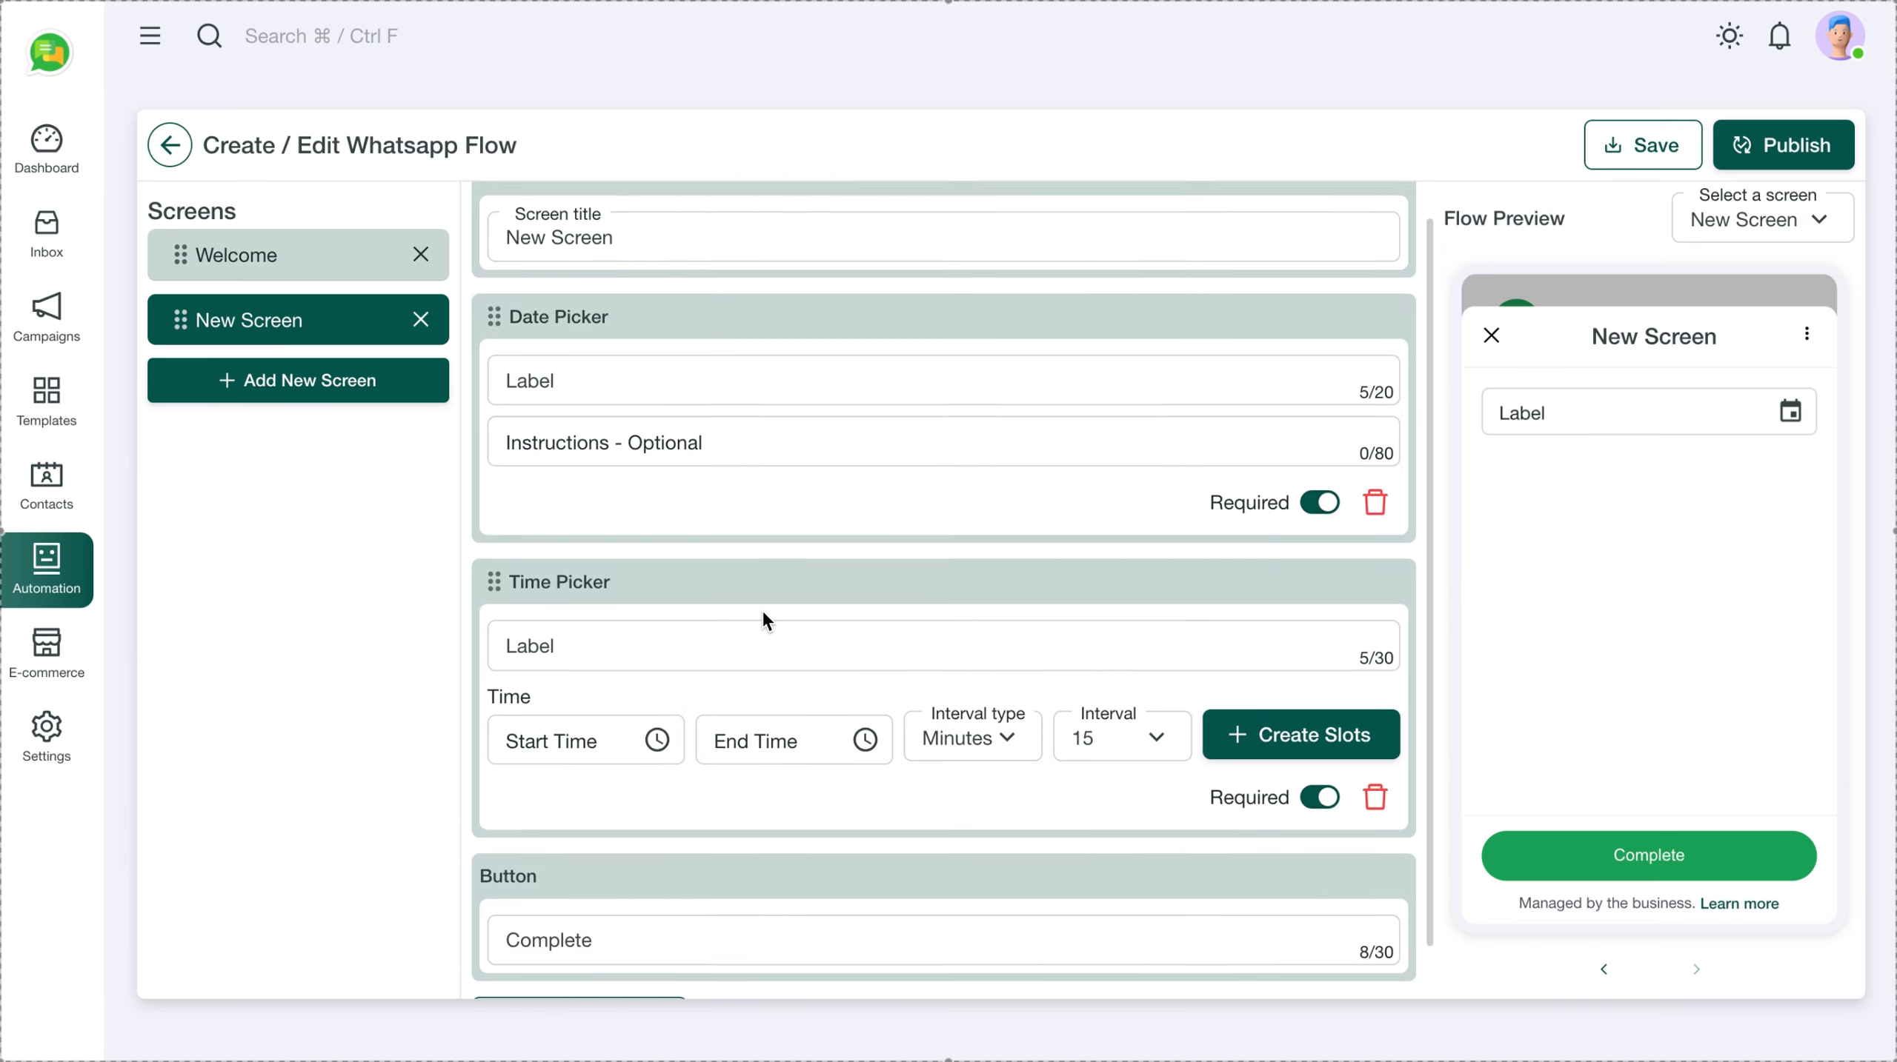
scroll(762, 617, "down", 2)
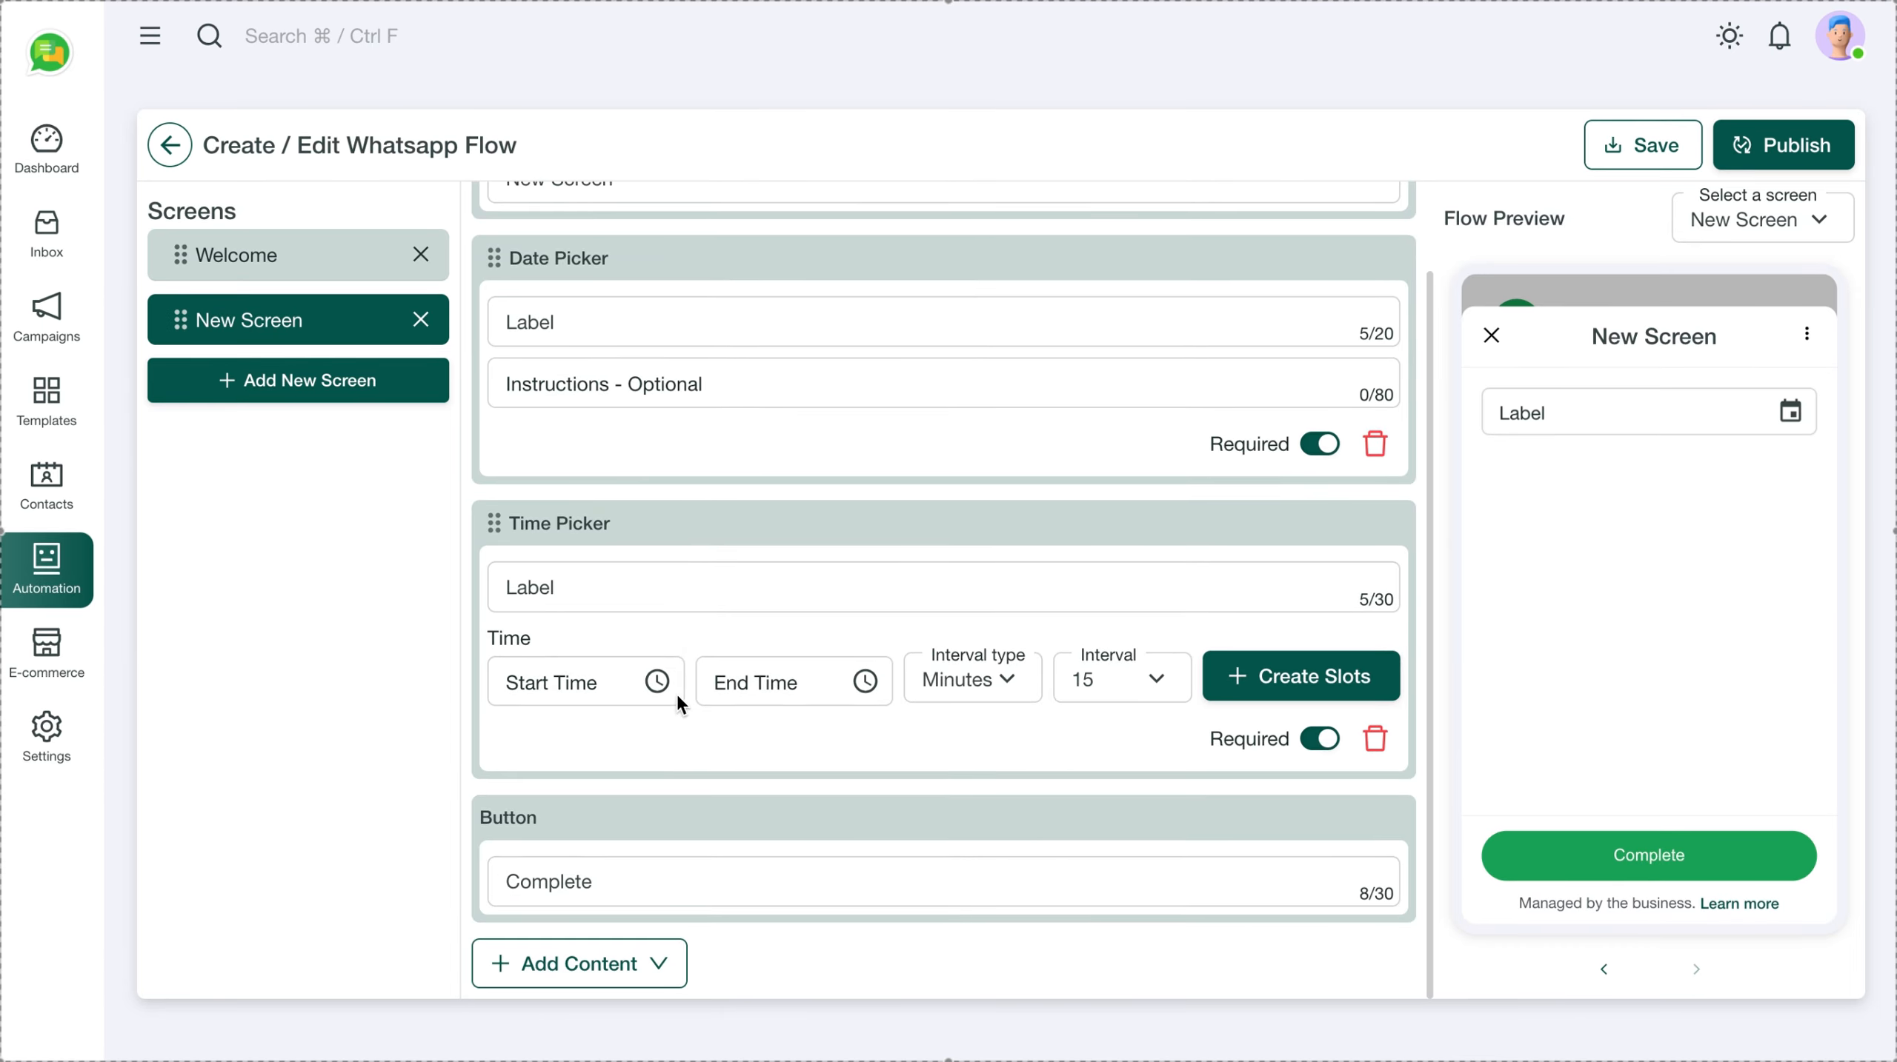
left_click(573, 685)
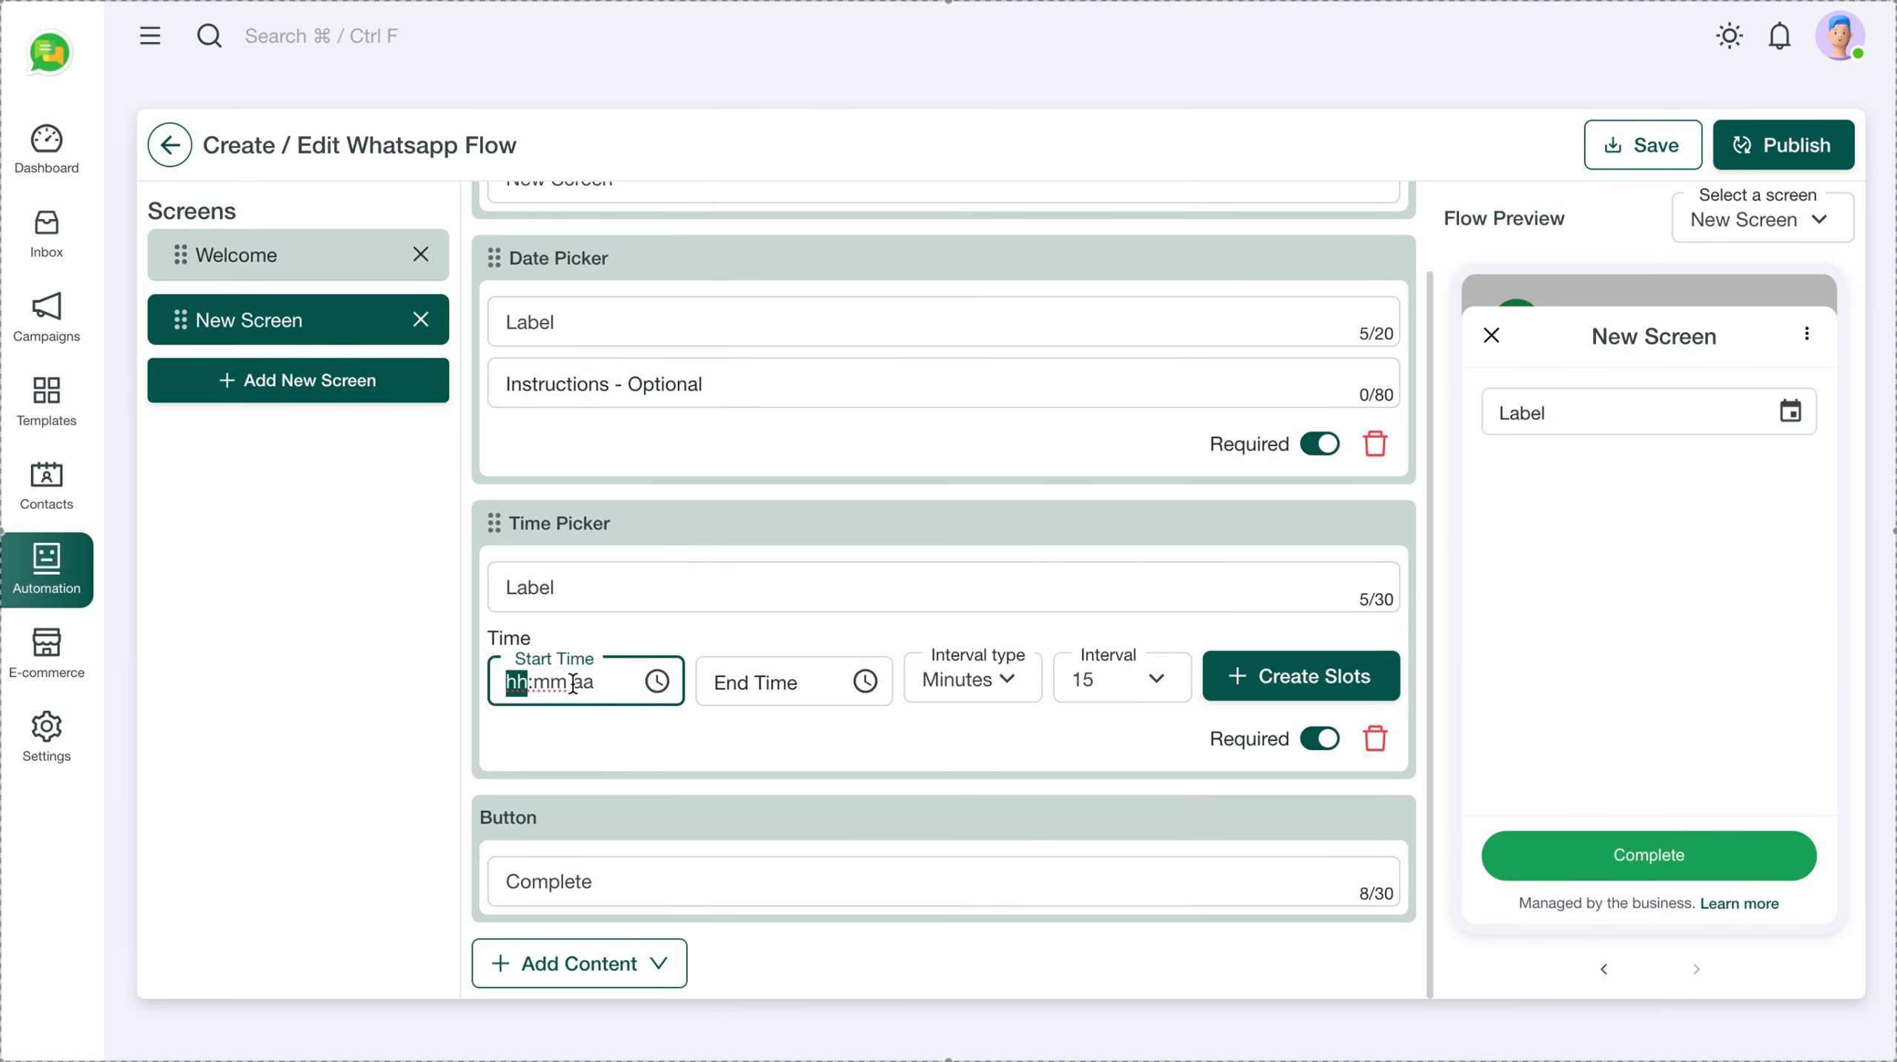
left_click(673, 635)
left_click(1690, 406)
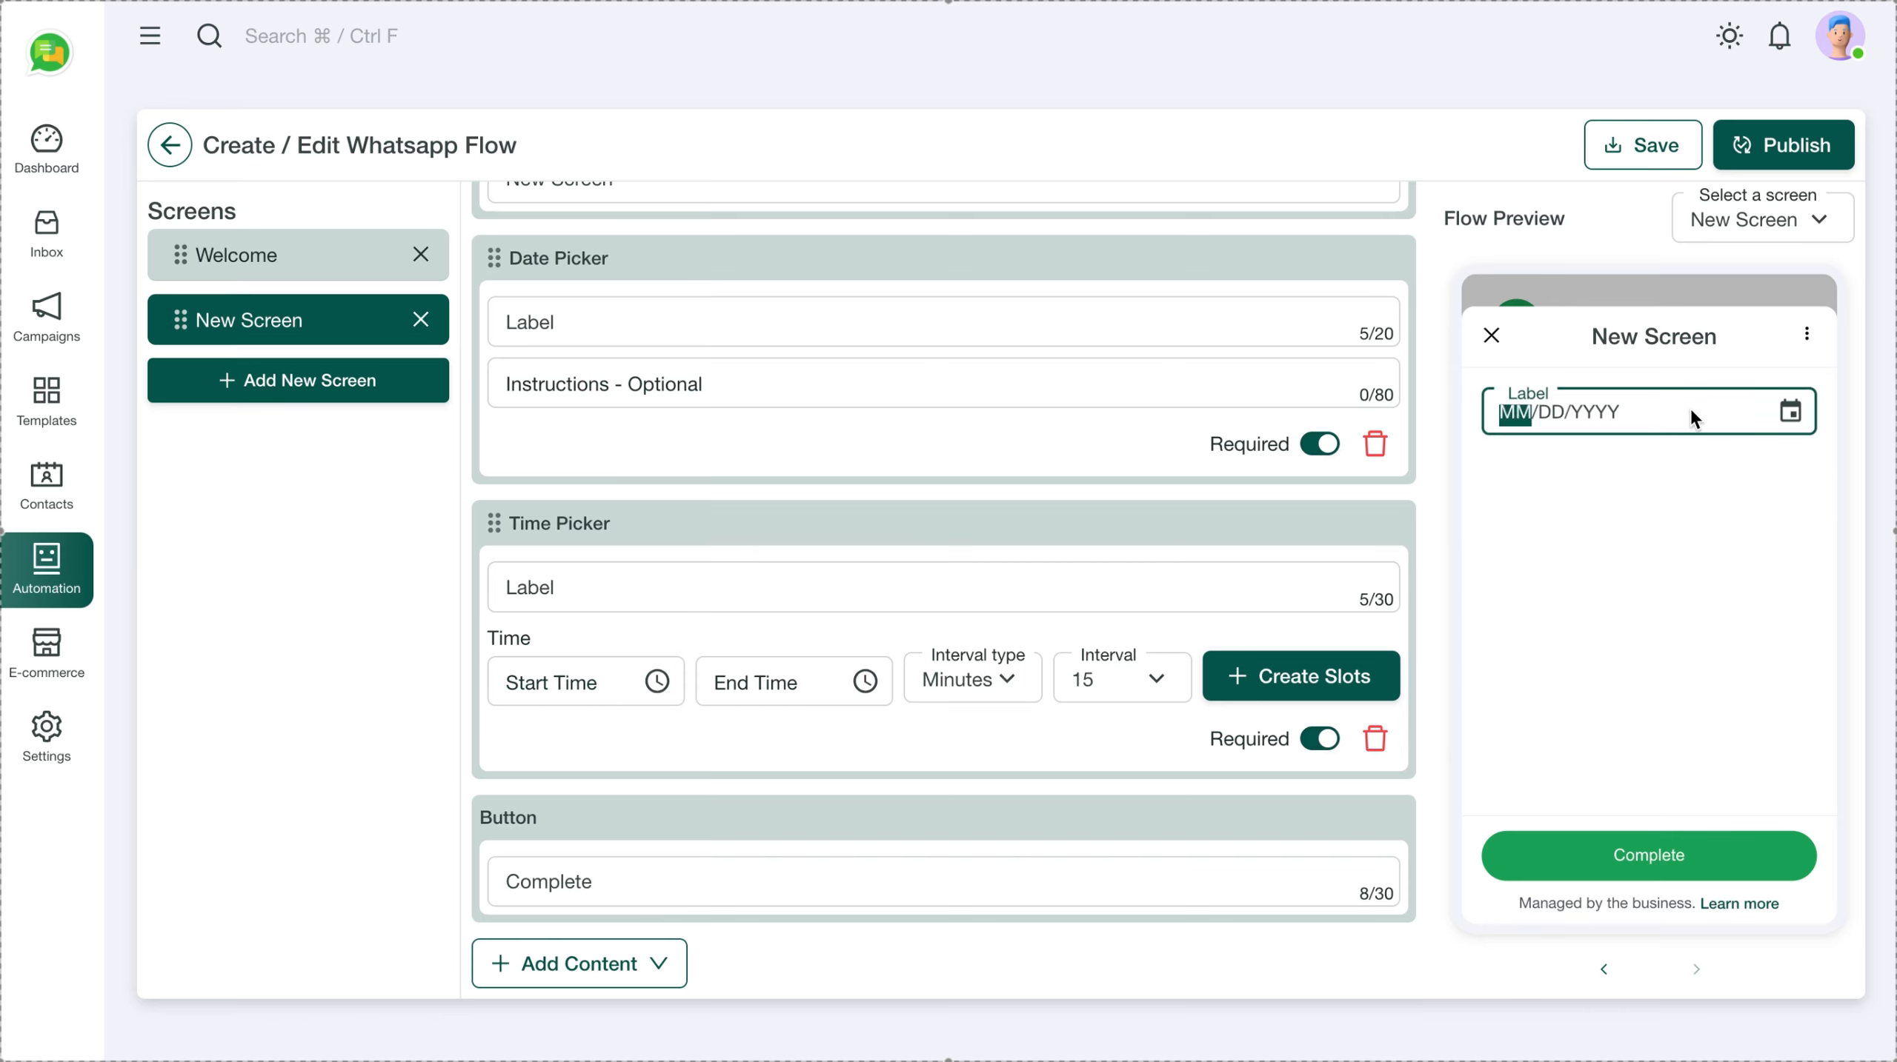
scroll(785, 639, "down", 1)
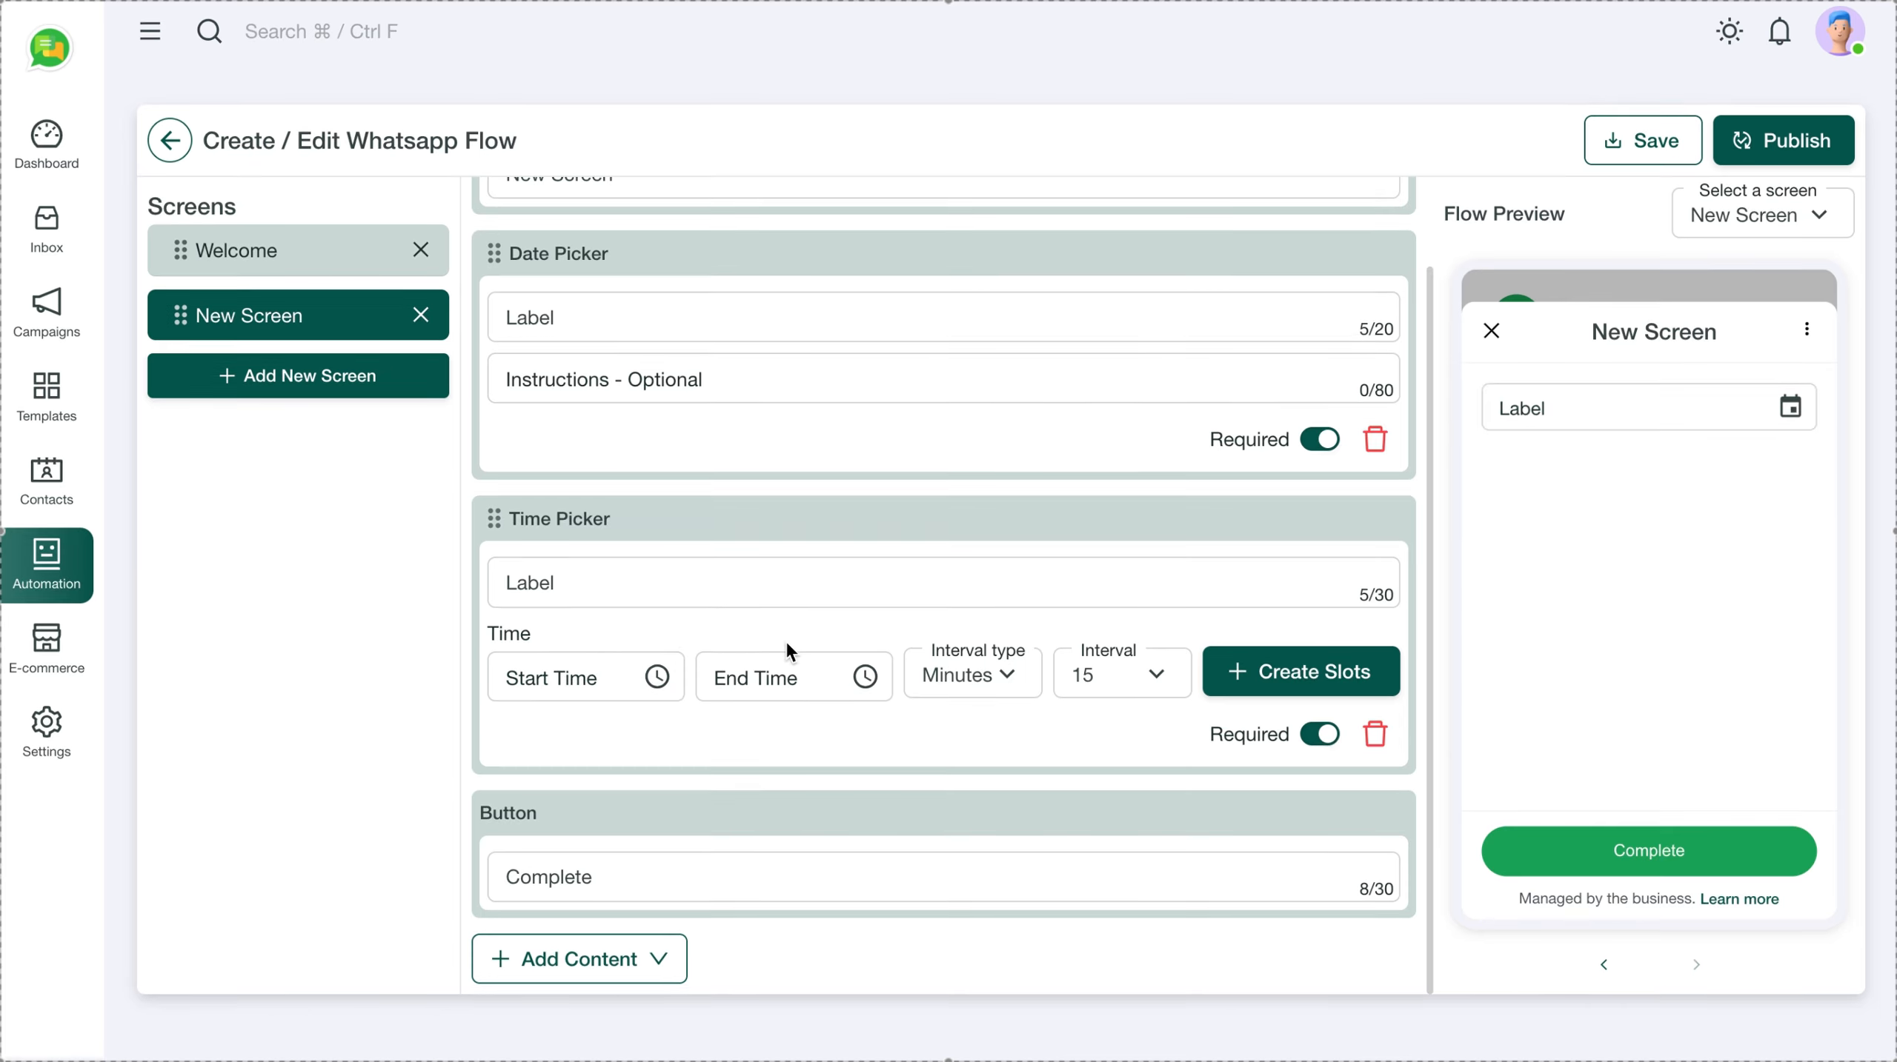
Set the time picker to run from 08:00 AM to 11:00 AM with interval type Minutes
left_click(652, 694)
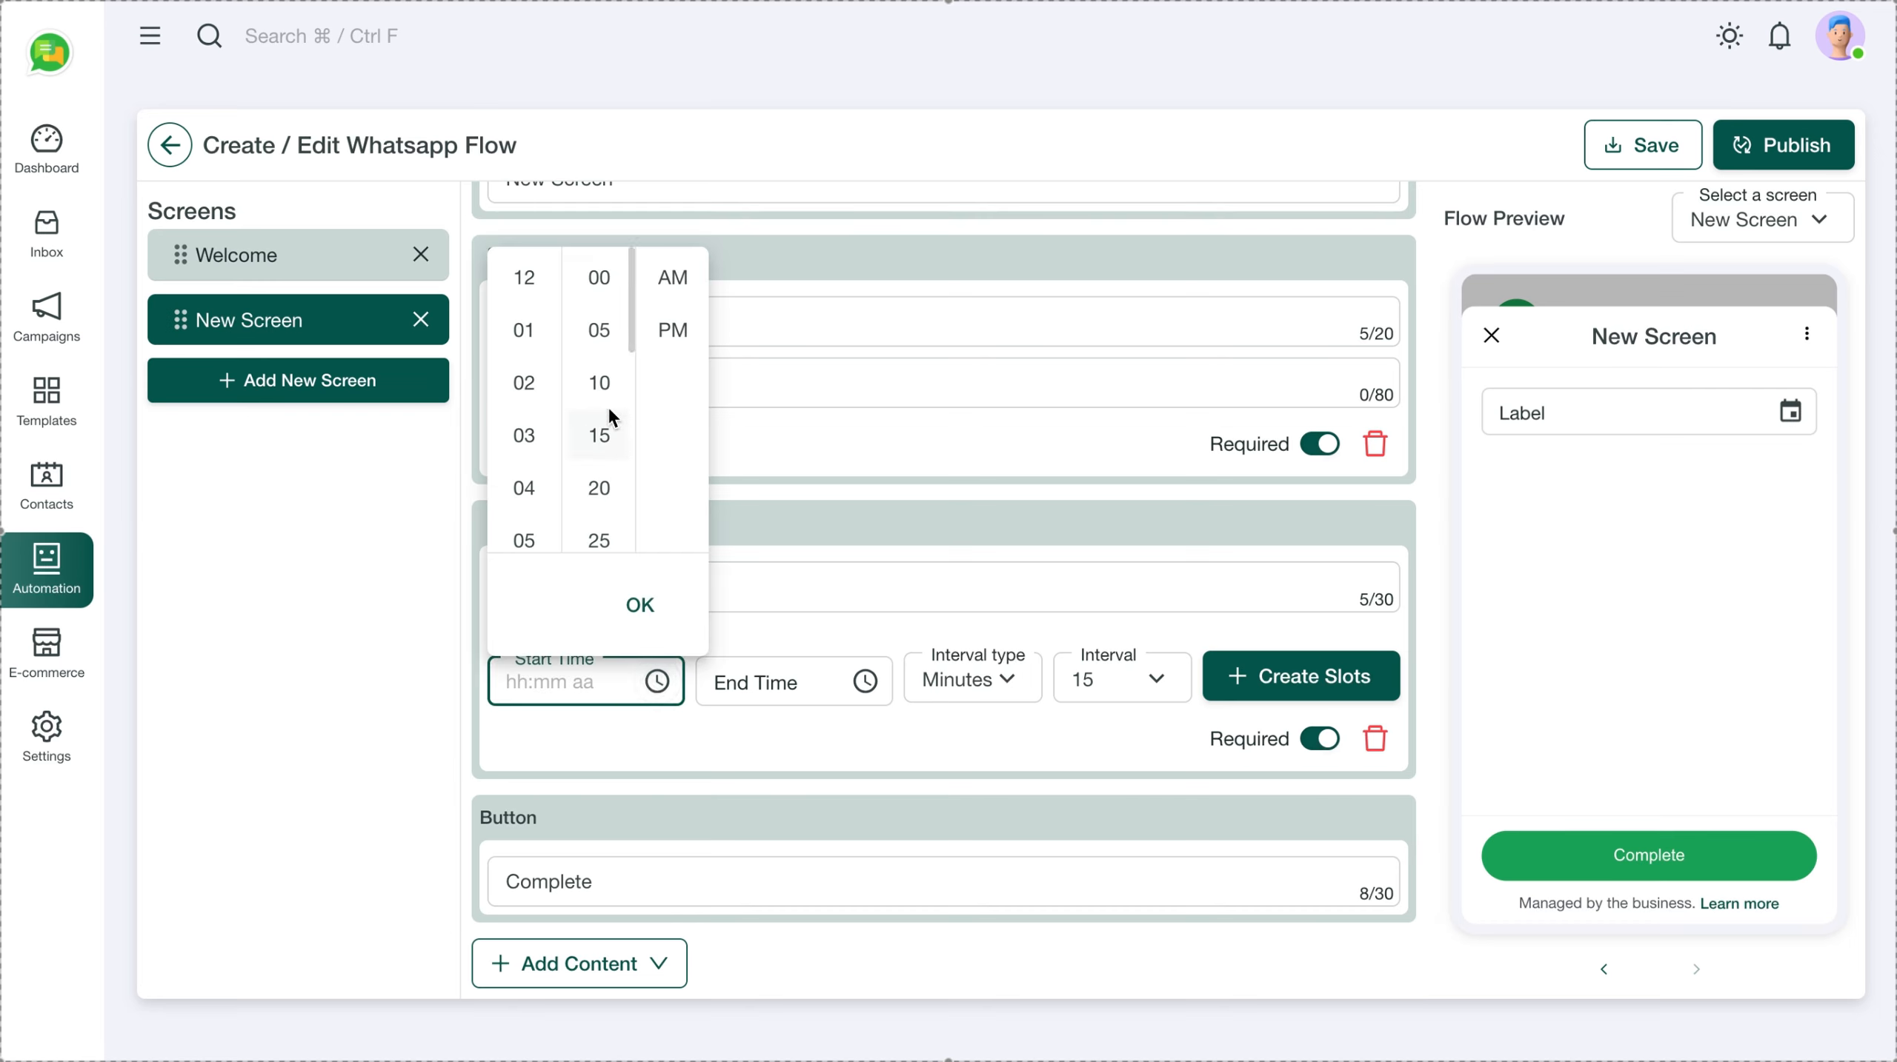
scroll(566, 447, "down", 3)
scroll(530, 507, "down", 3)
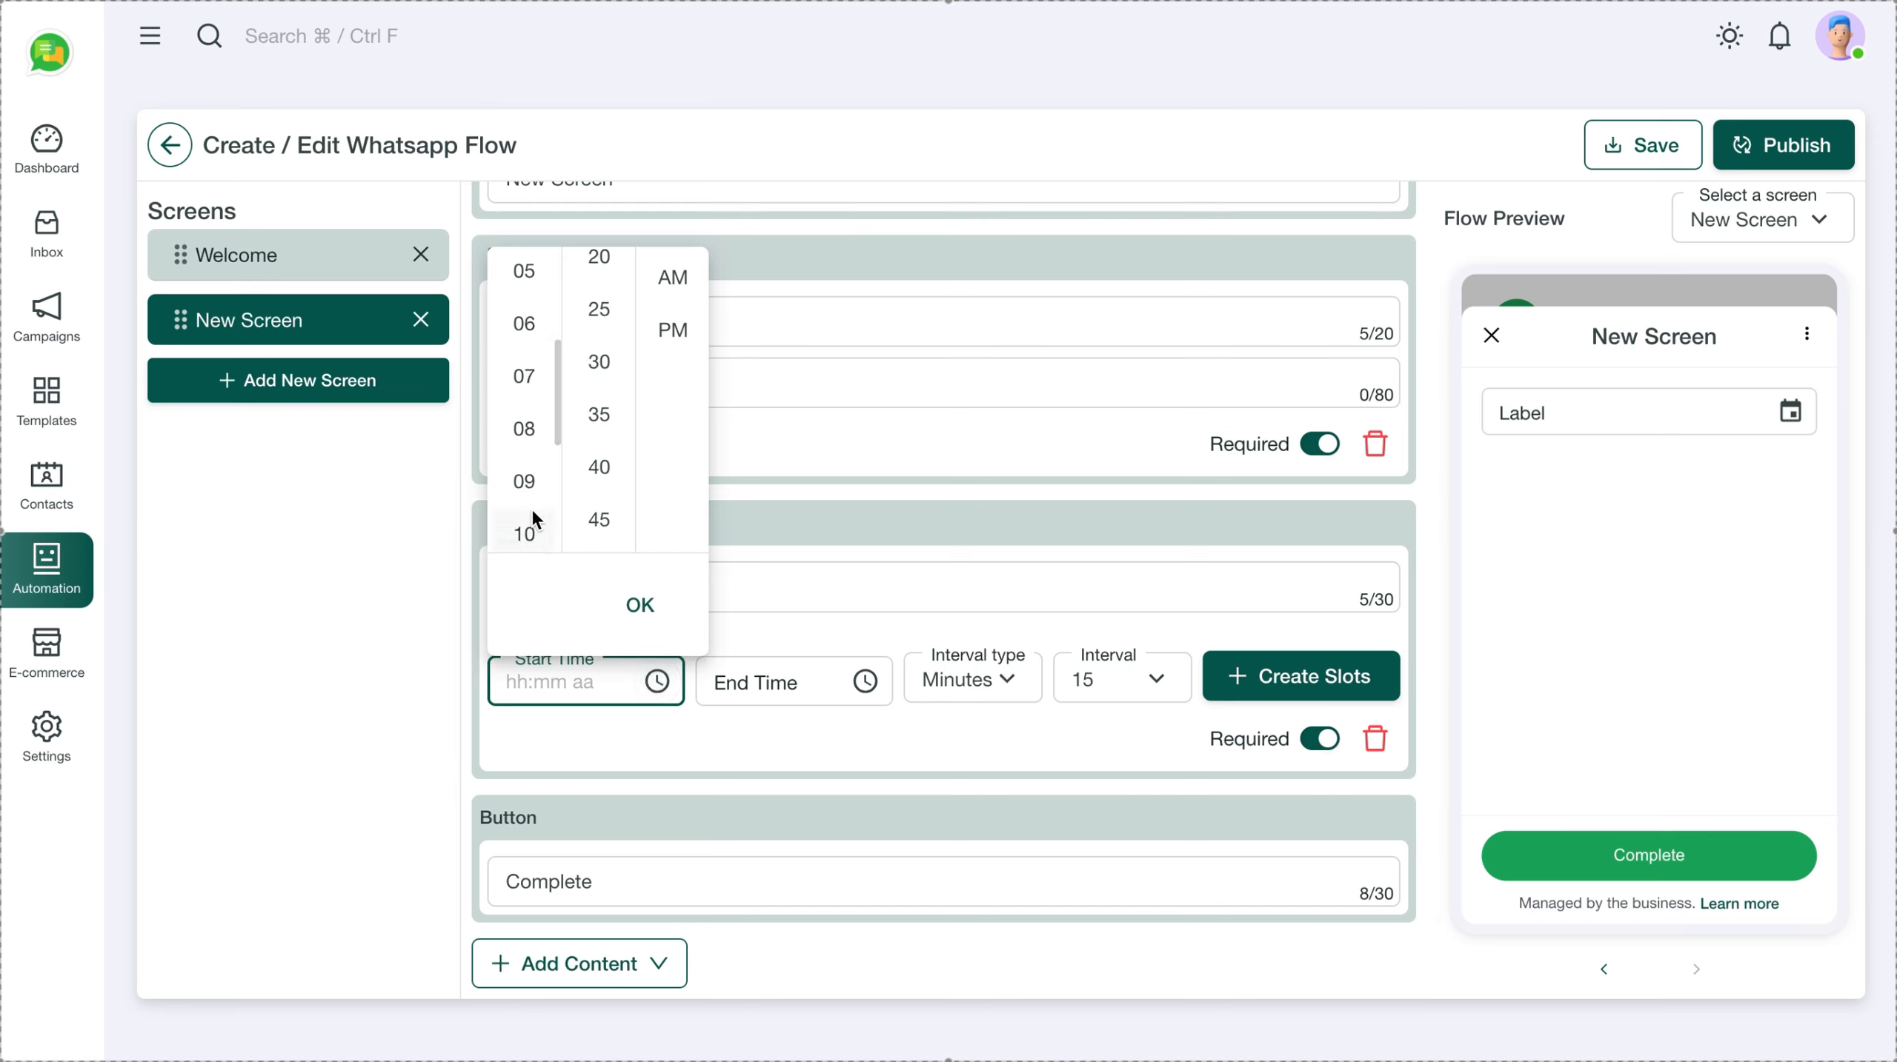
left_click(528, 447)
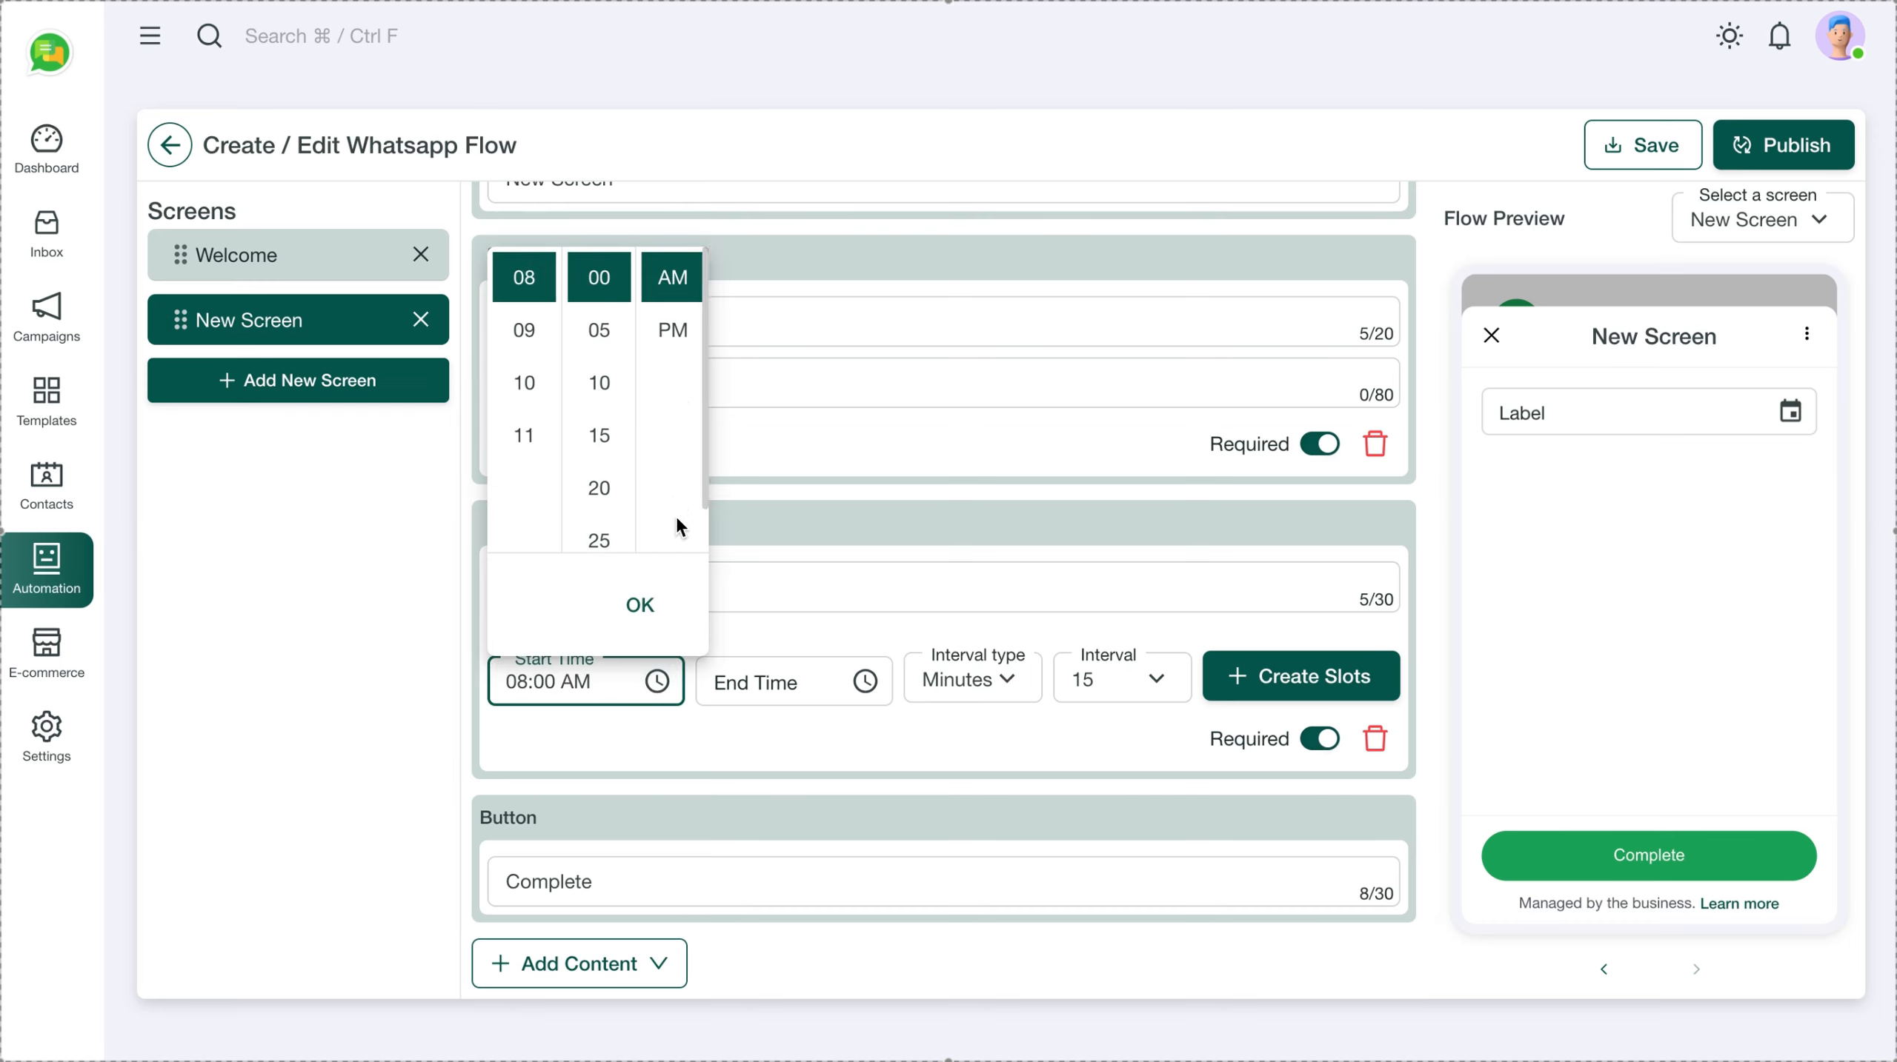
left_click(639, 604)
left_click(866, 690)
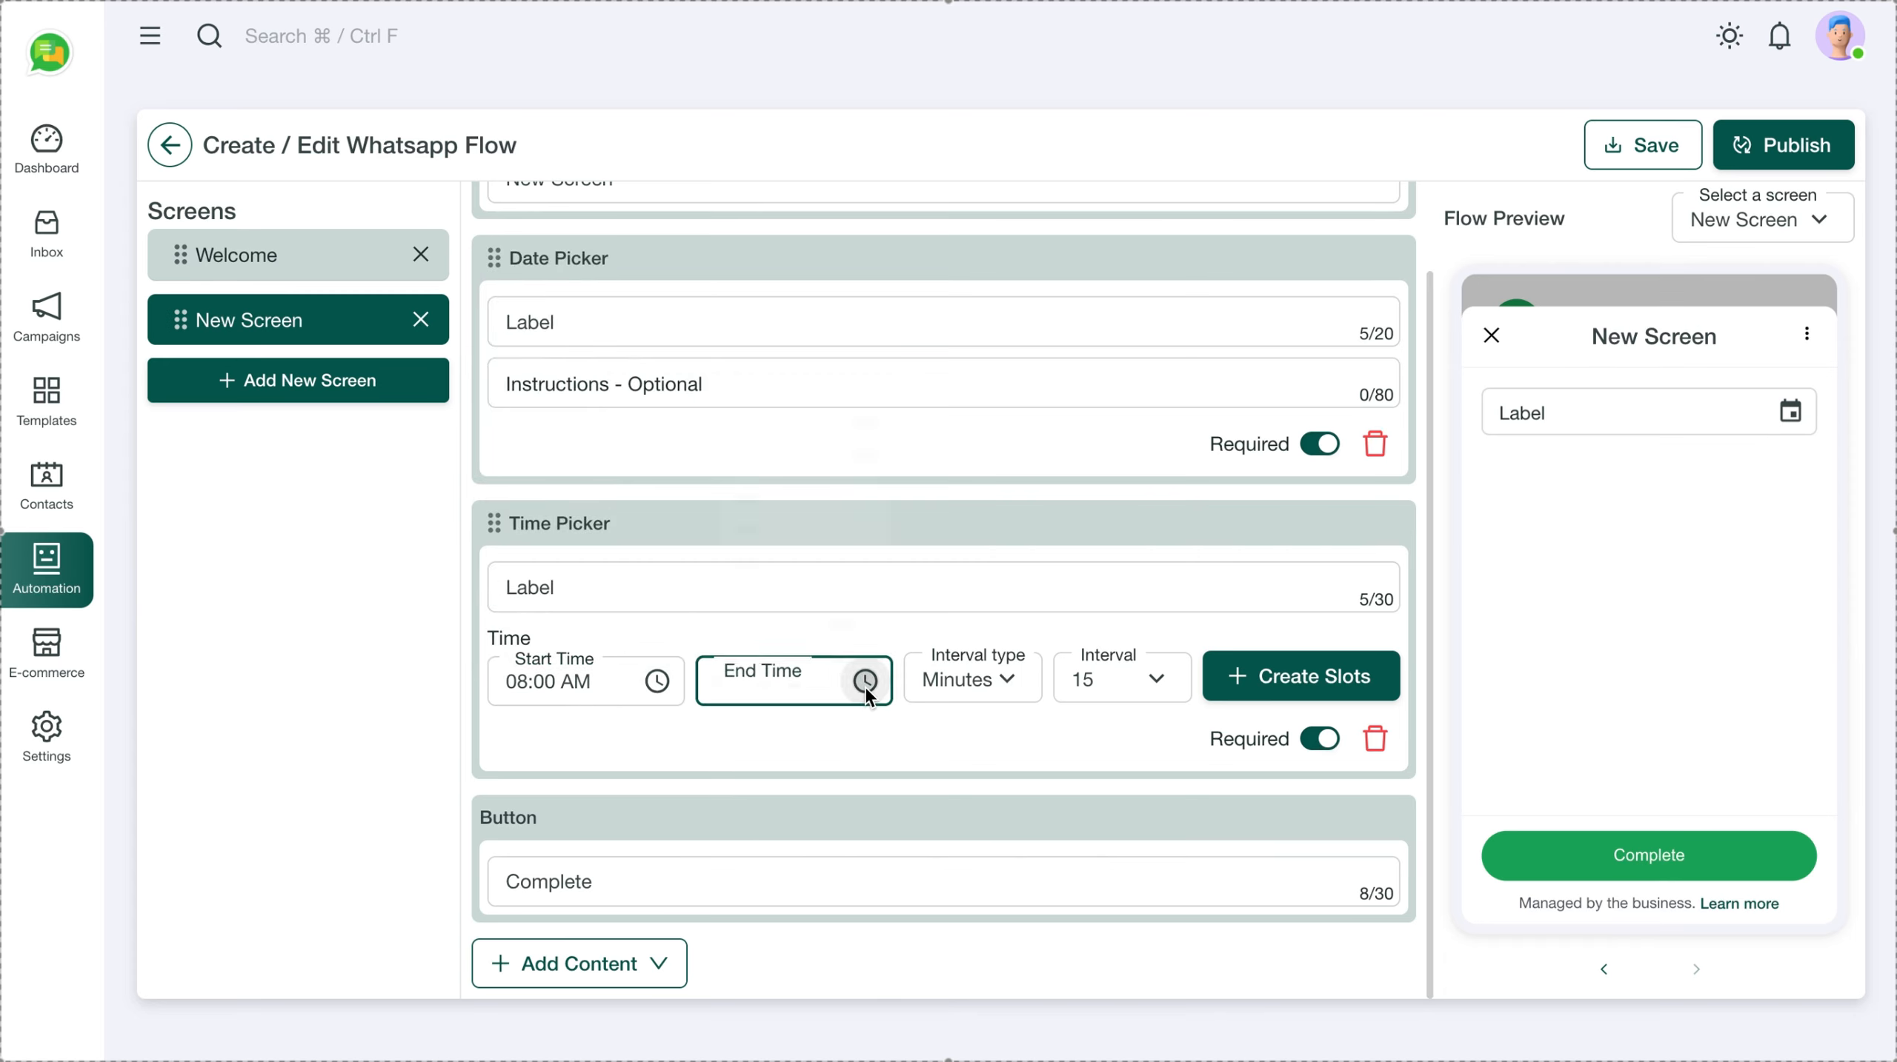
left_click(732, 506)
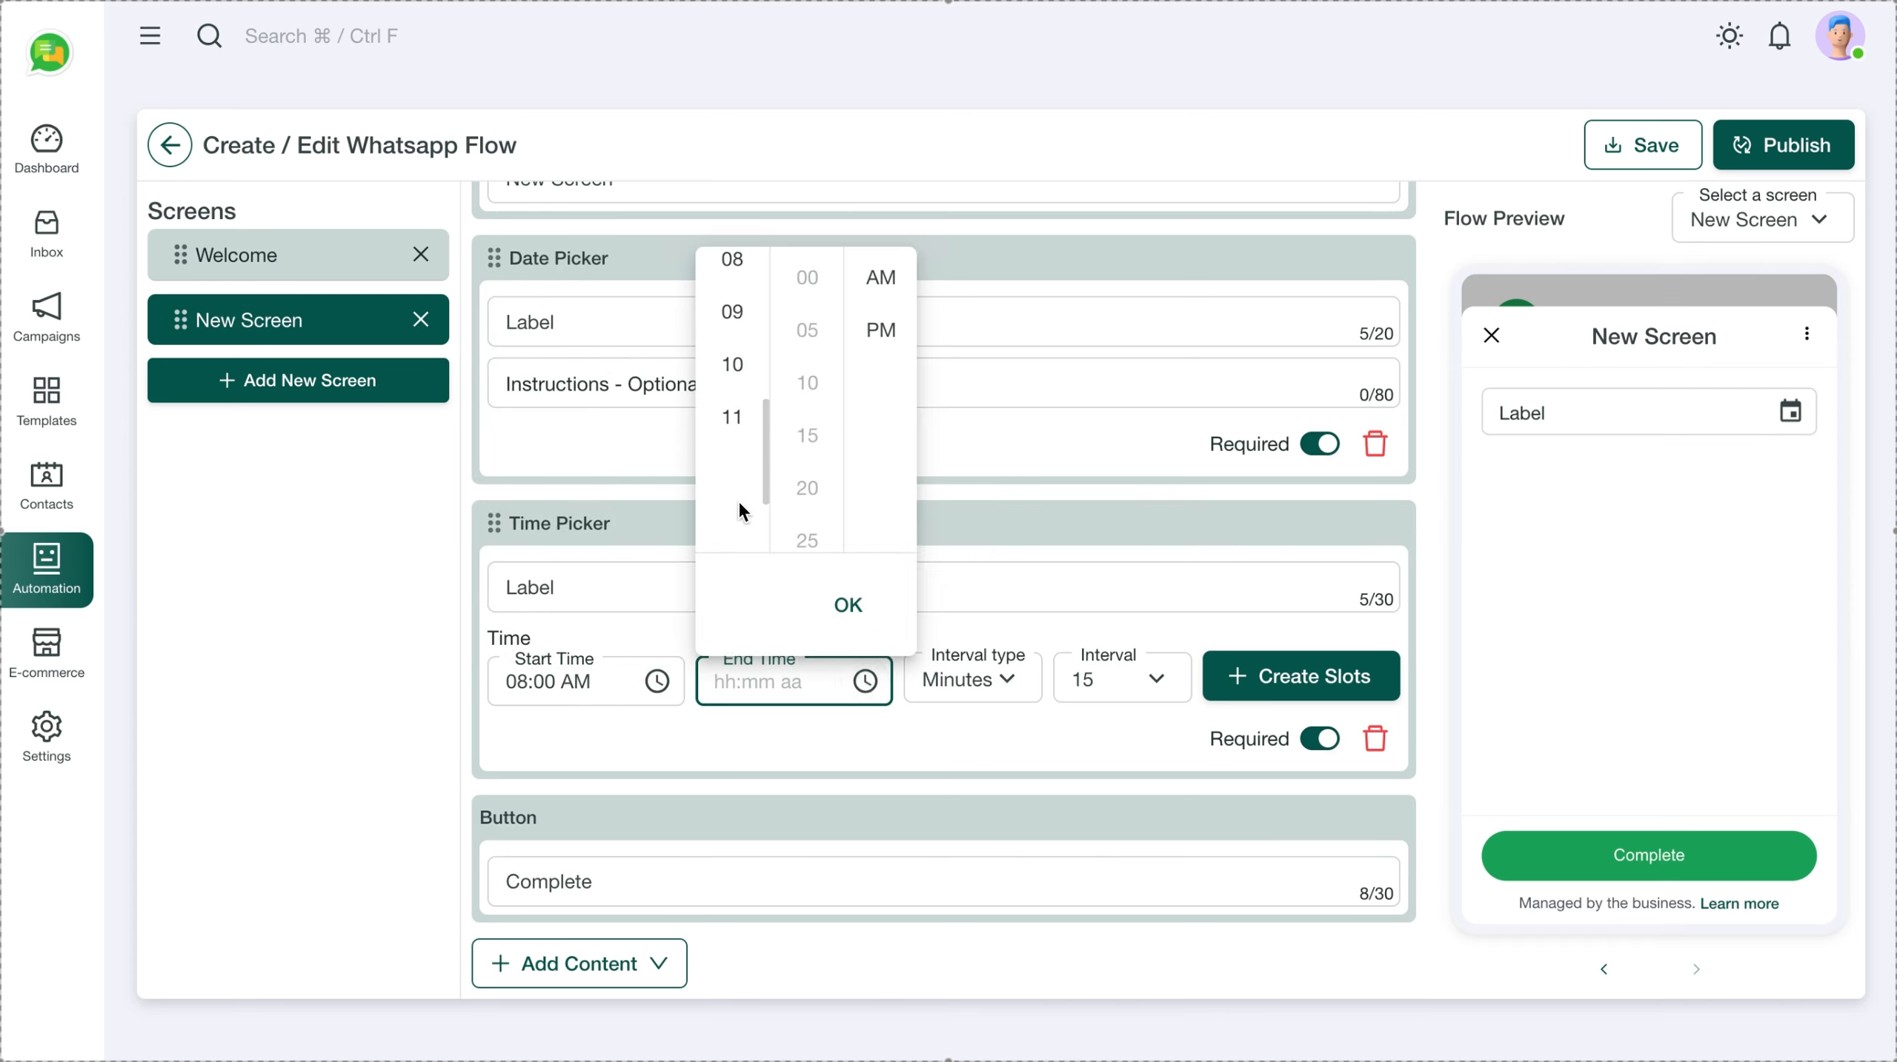
left_click(732, 417)
left_click(850, 605)
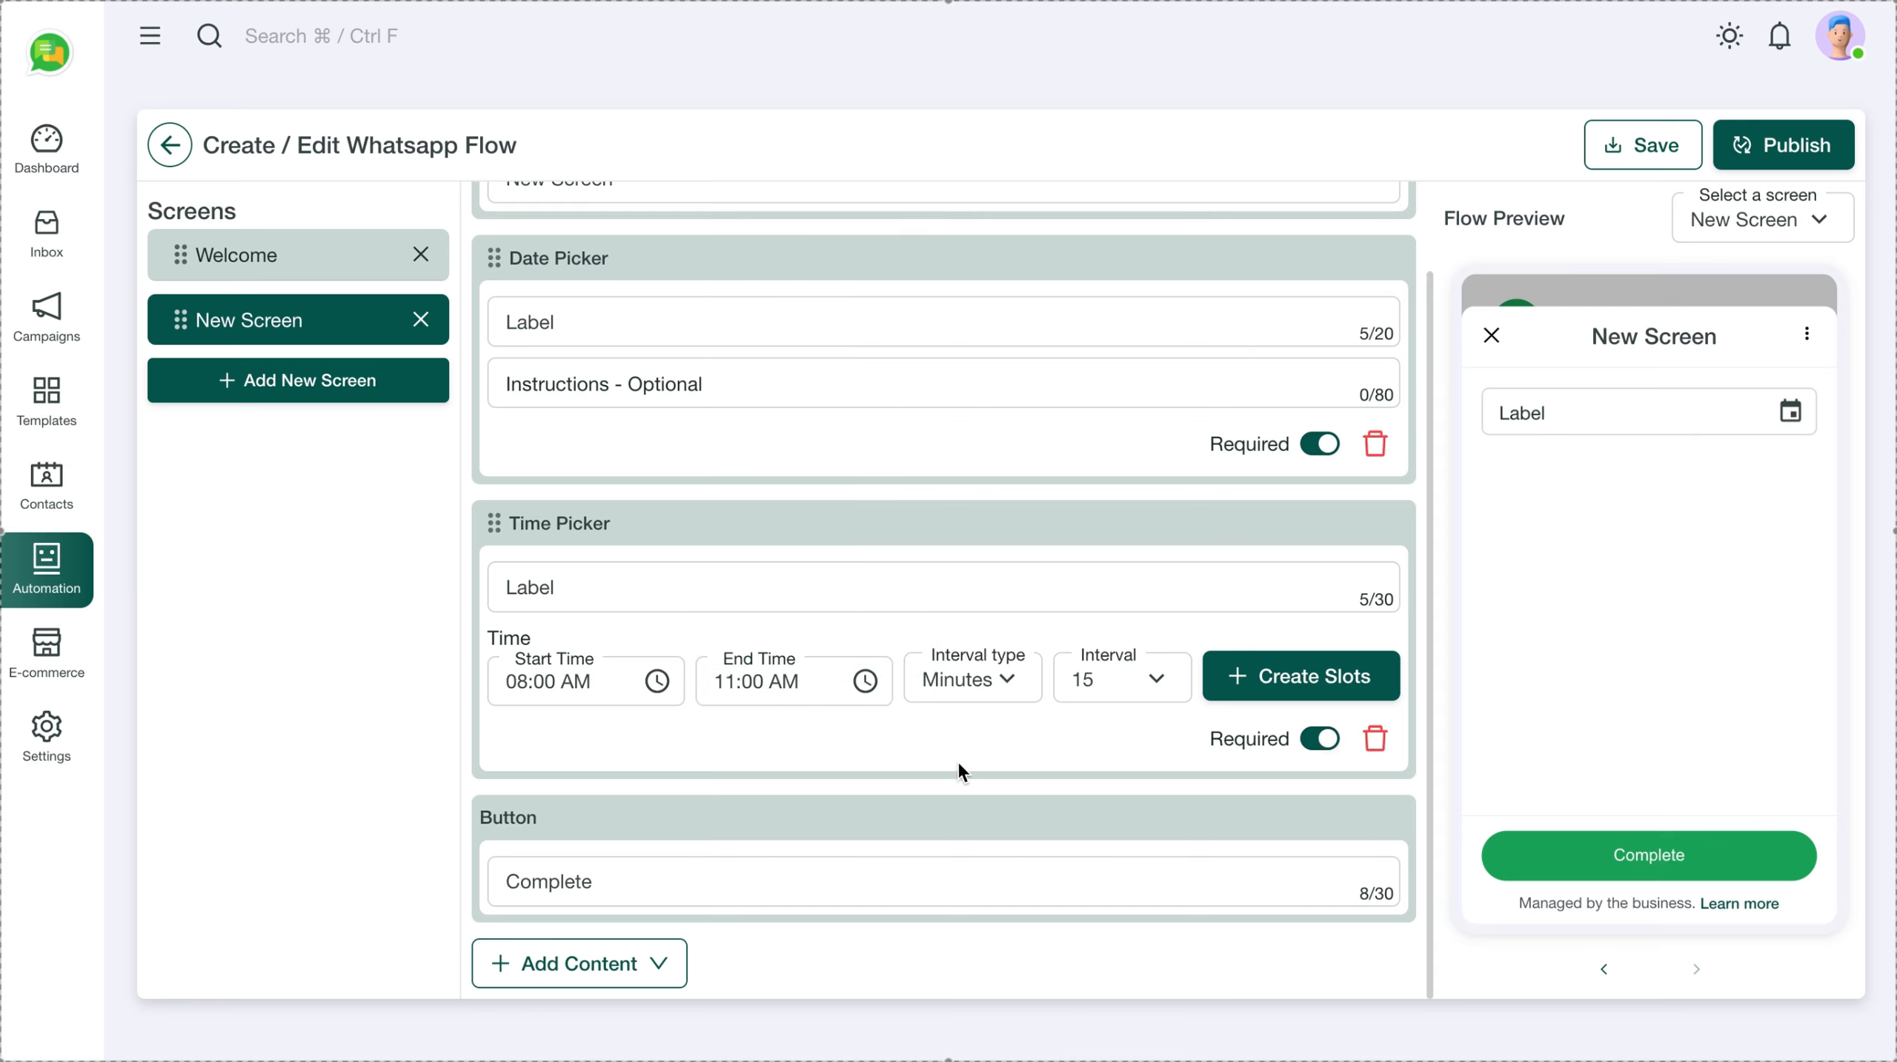
left_click(1018, 674)
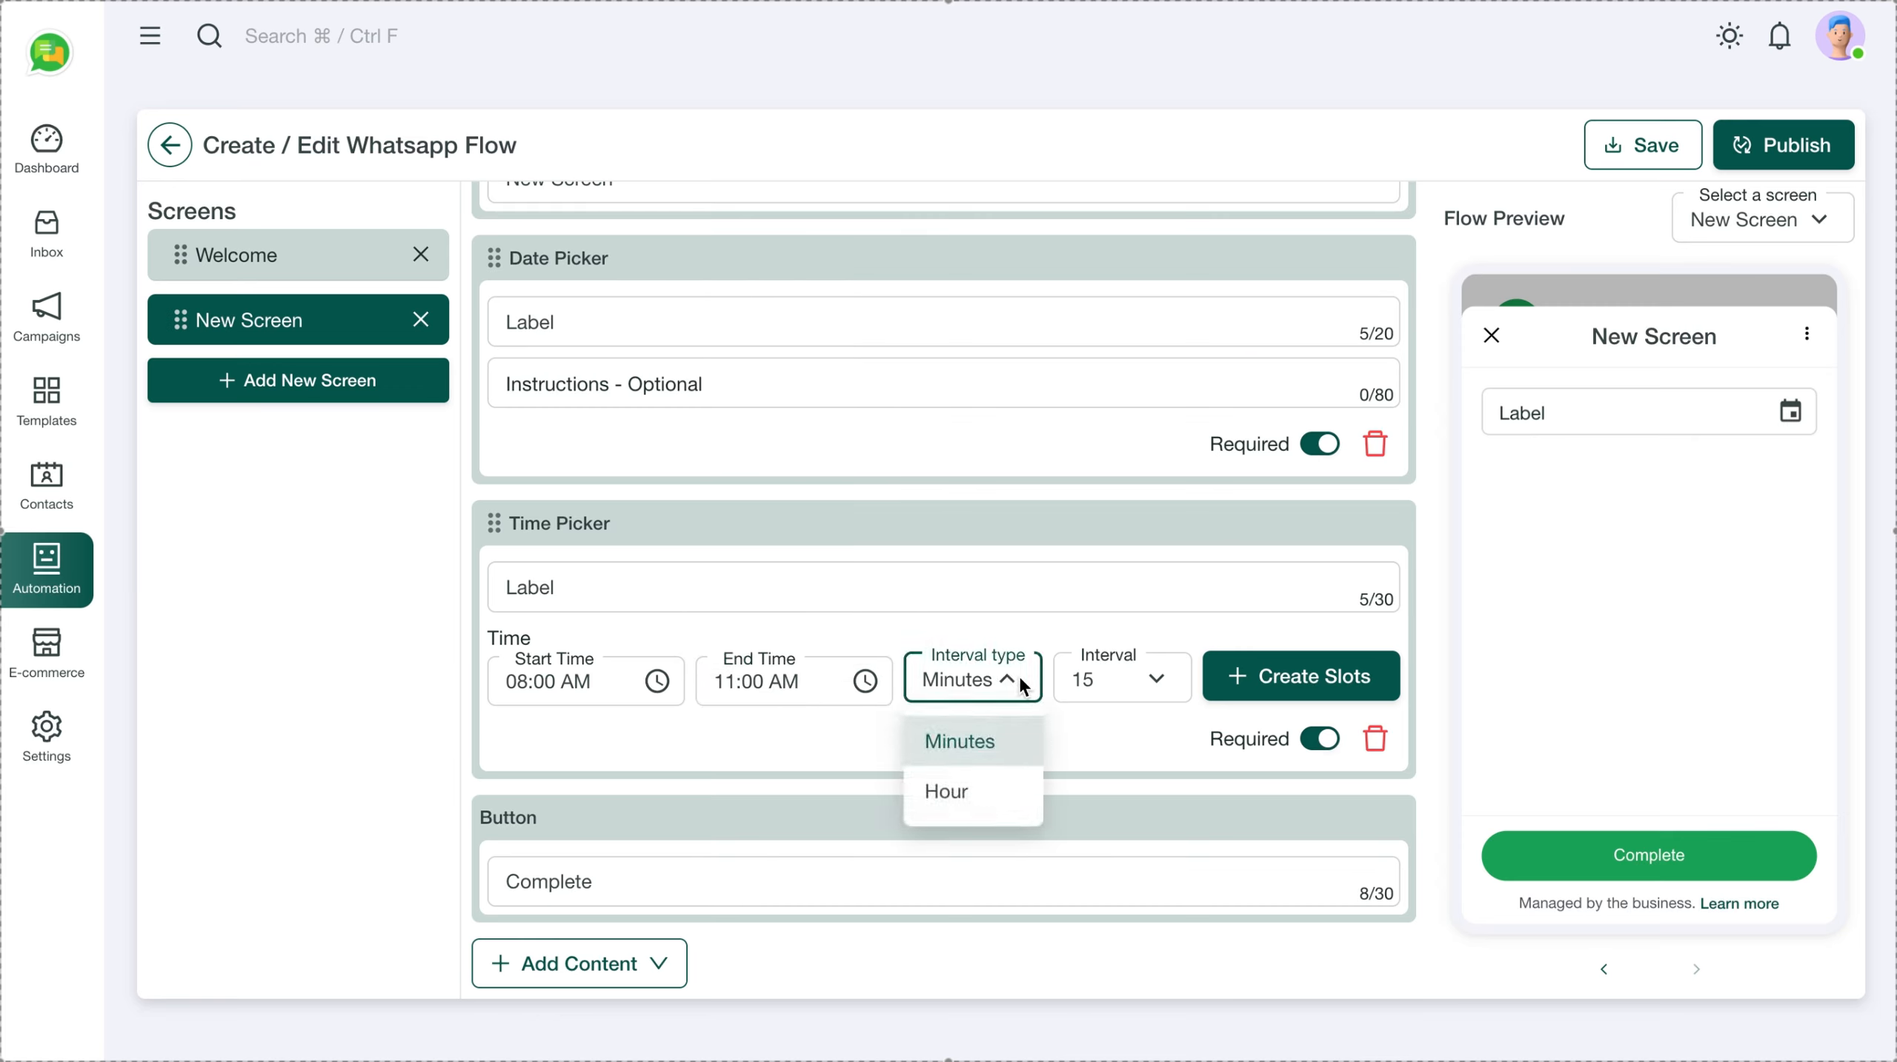
left_click(976, 727)
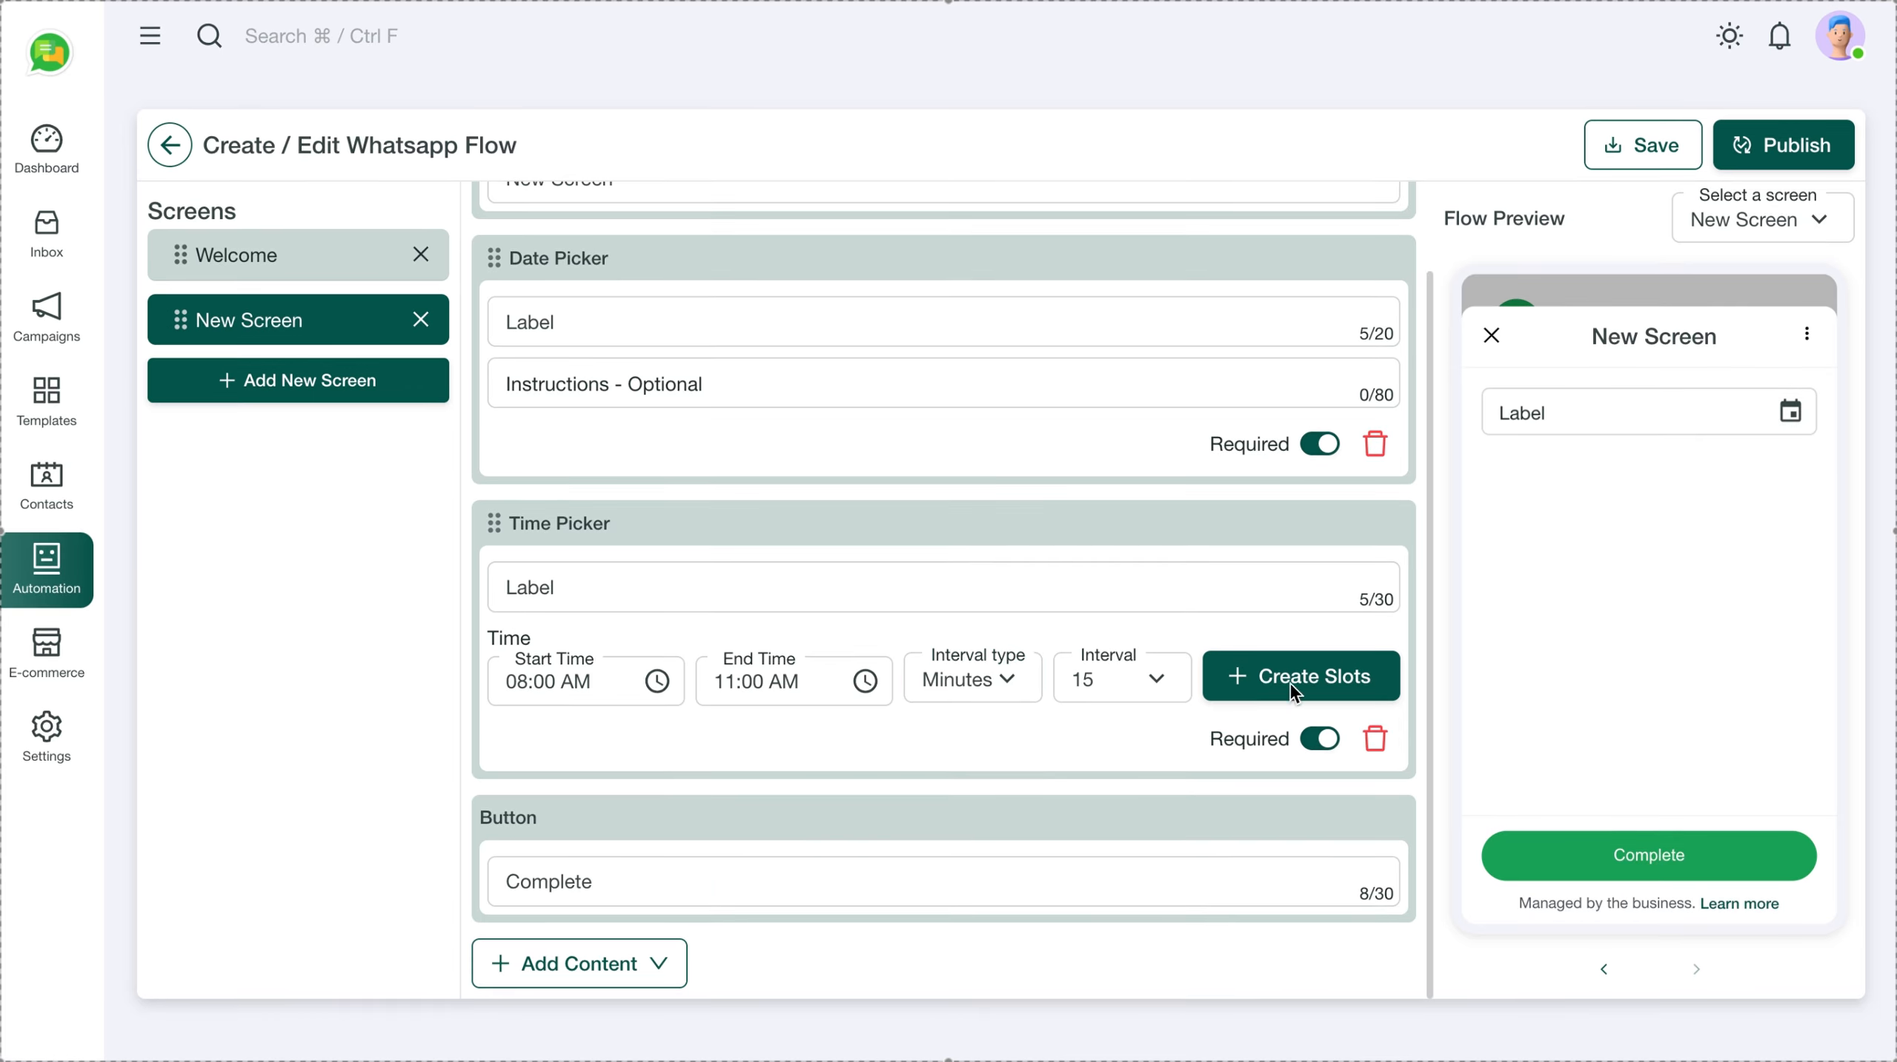
Generate time-slot options from the 08:00–11:00 AM range
left_click(1298, 677)
scroll(965, 722, "down", 5)
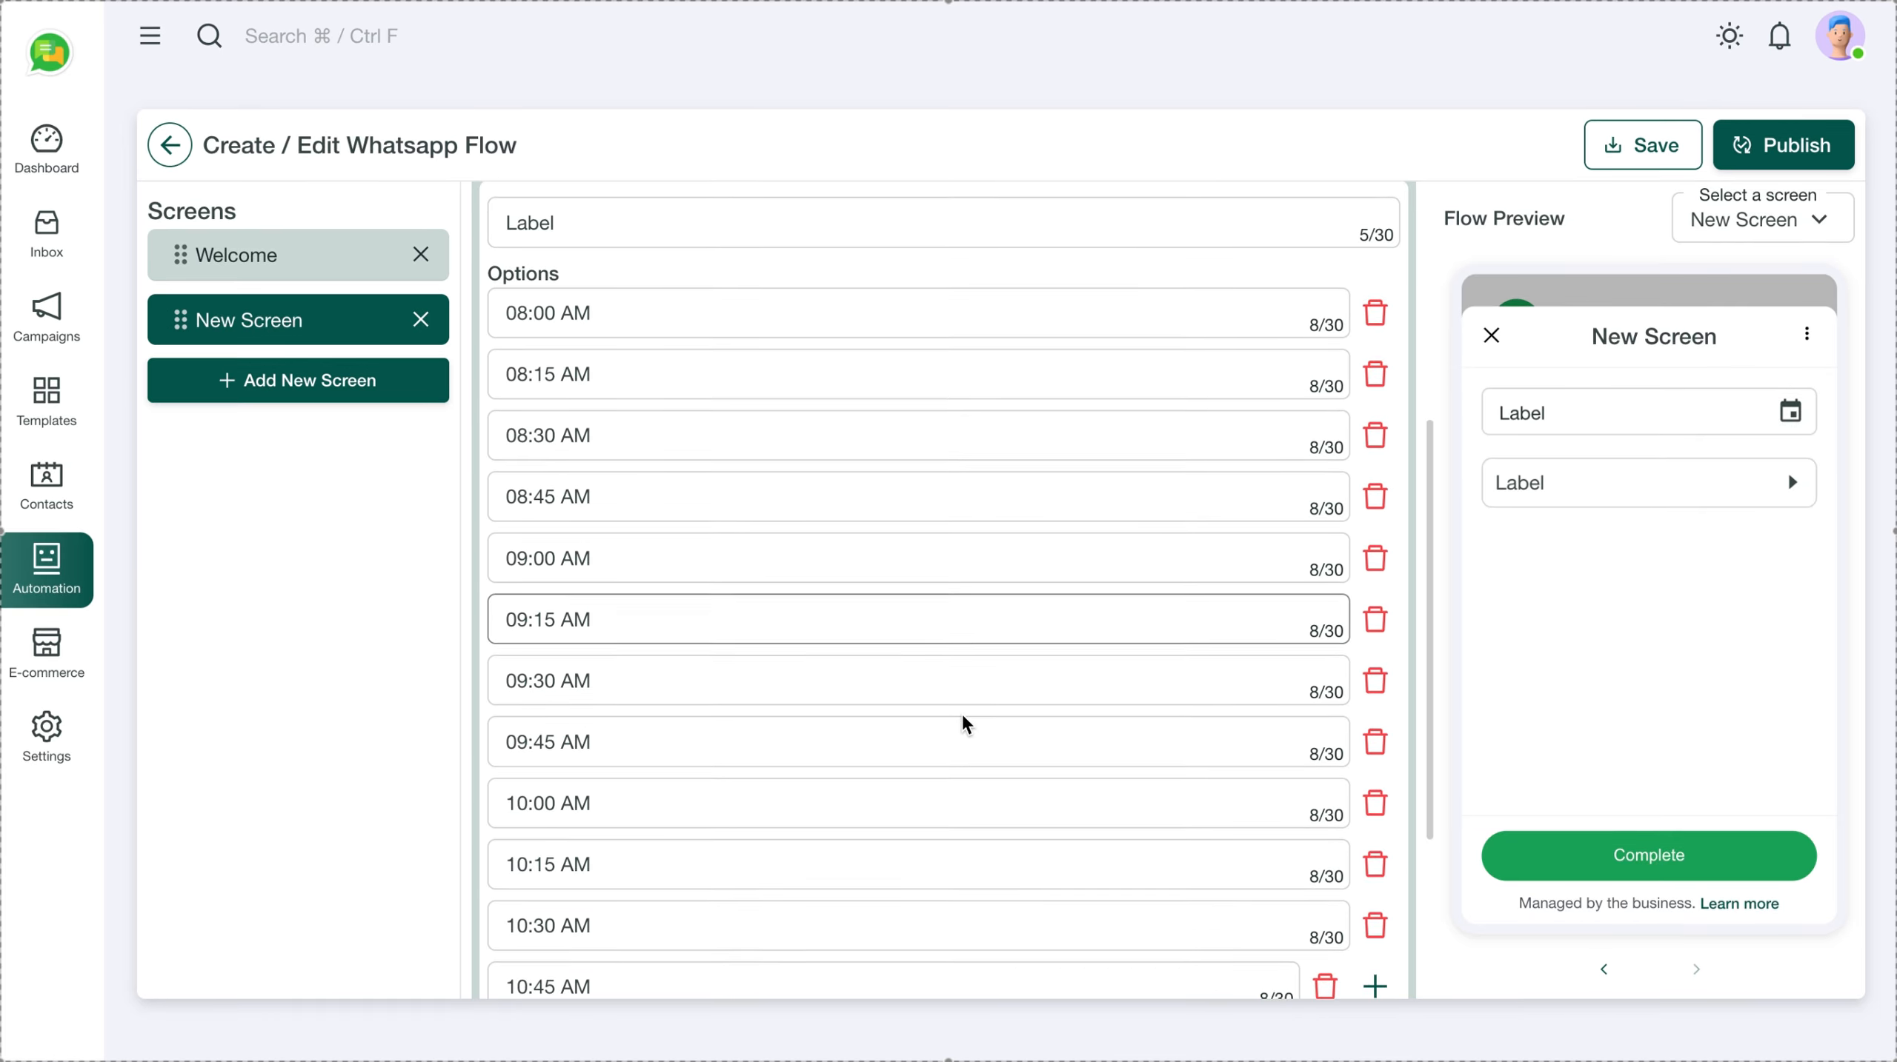
scroll(965, 725, "up", 5)
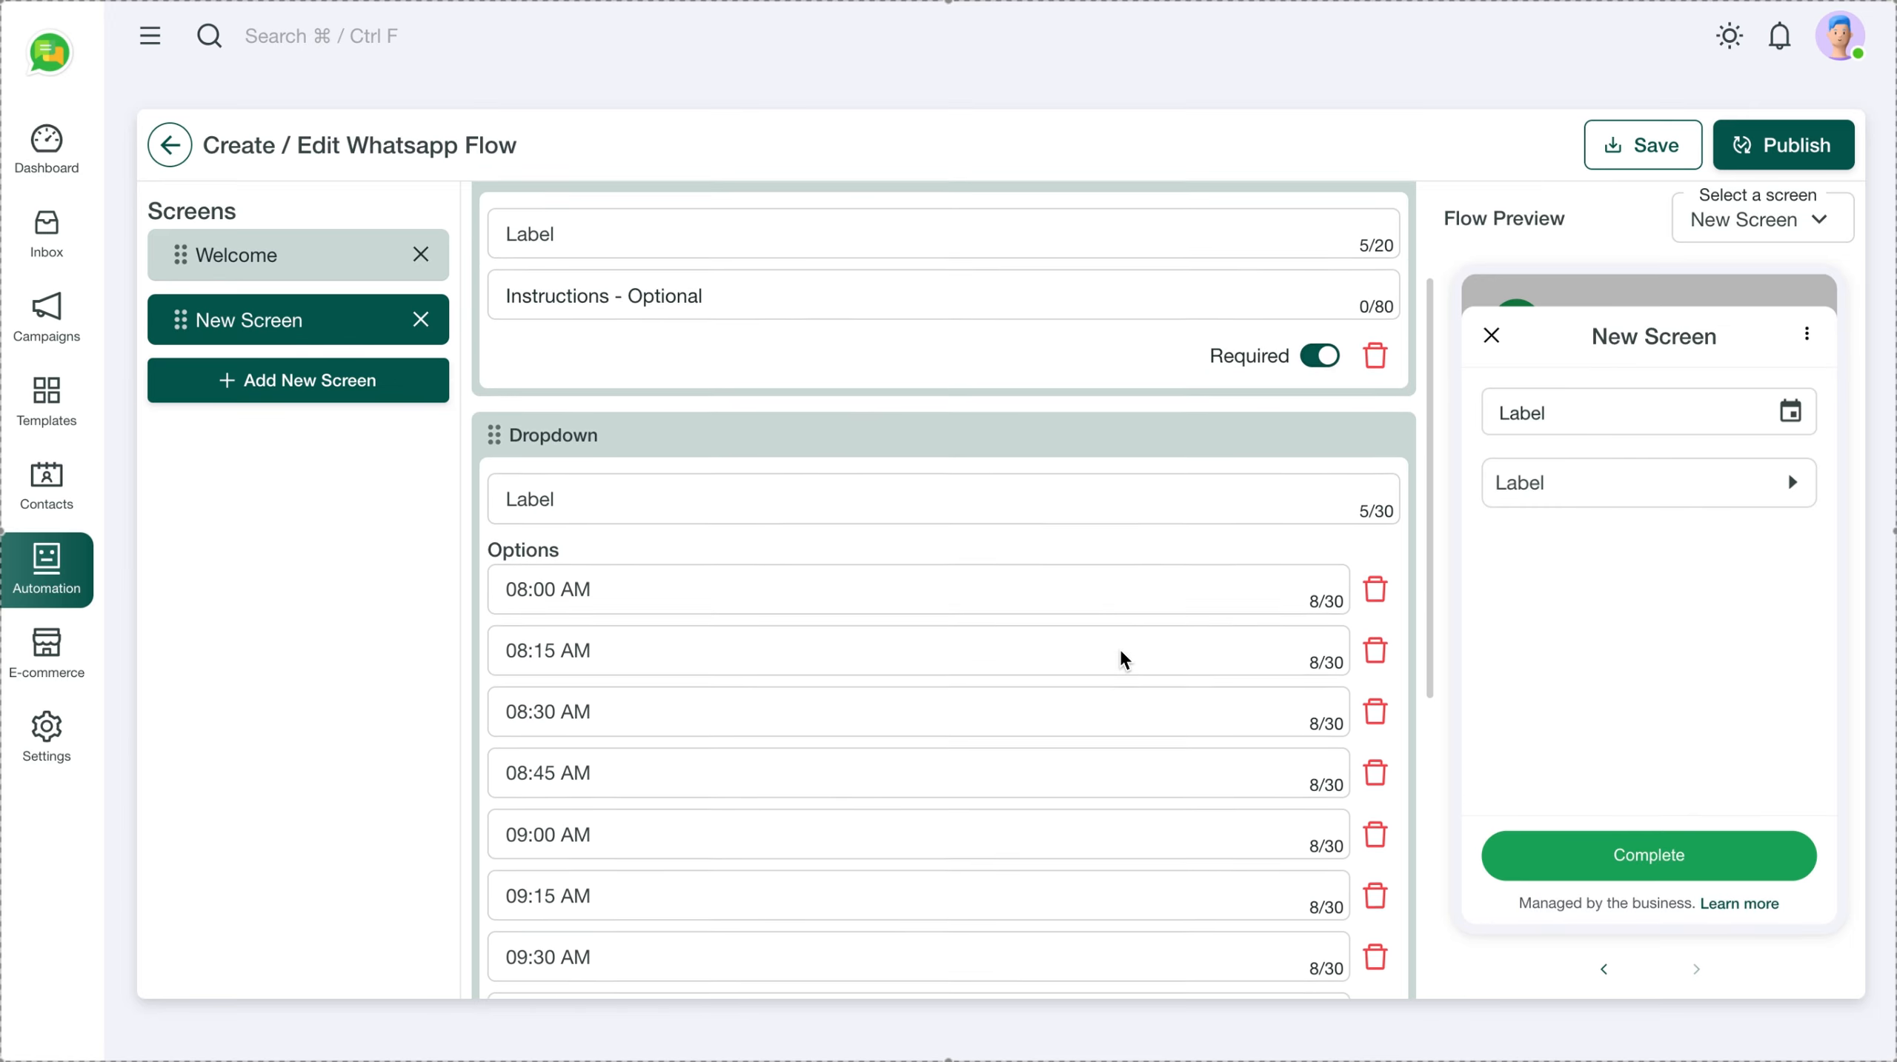
scroll(1123, 658, "down", 10)
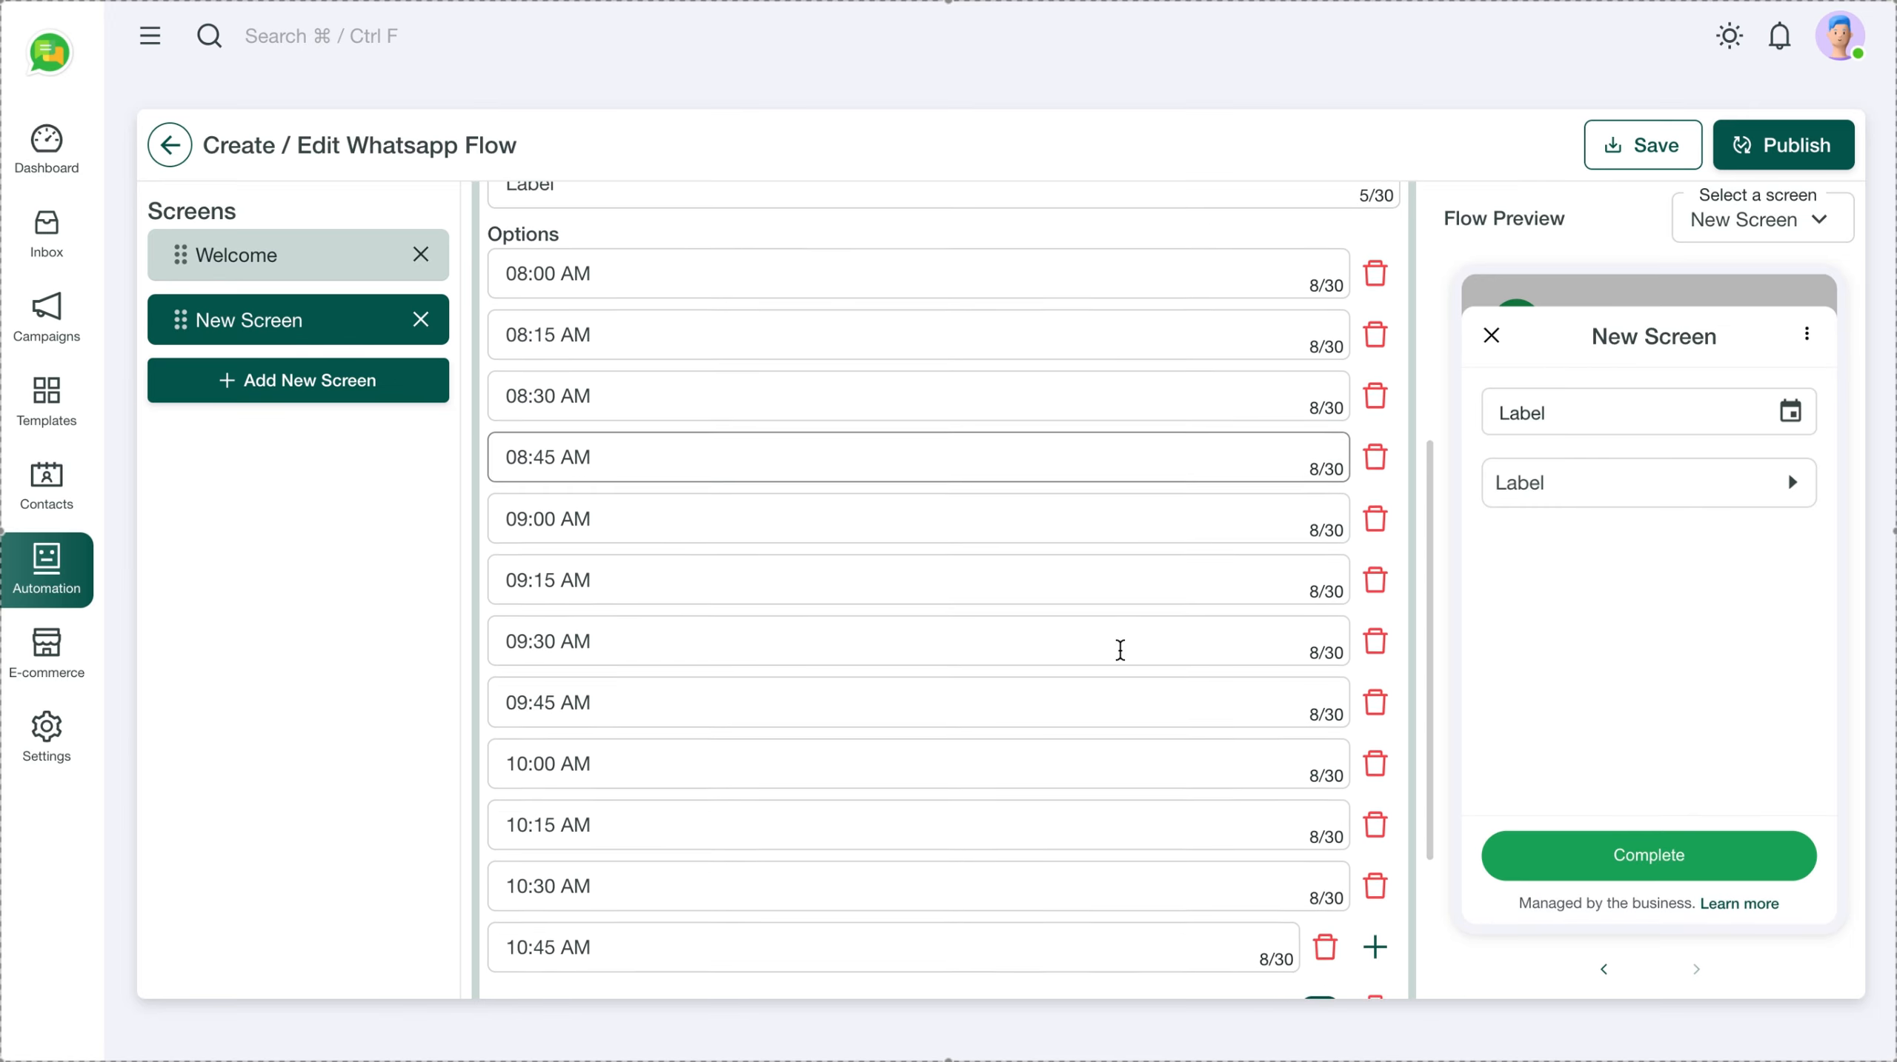
scroll(1120, 650, "up", 1)
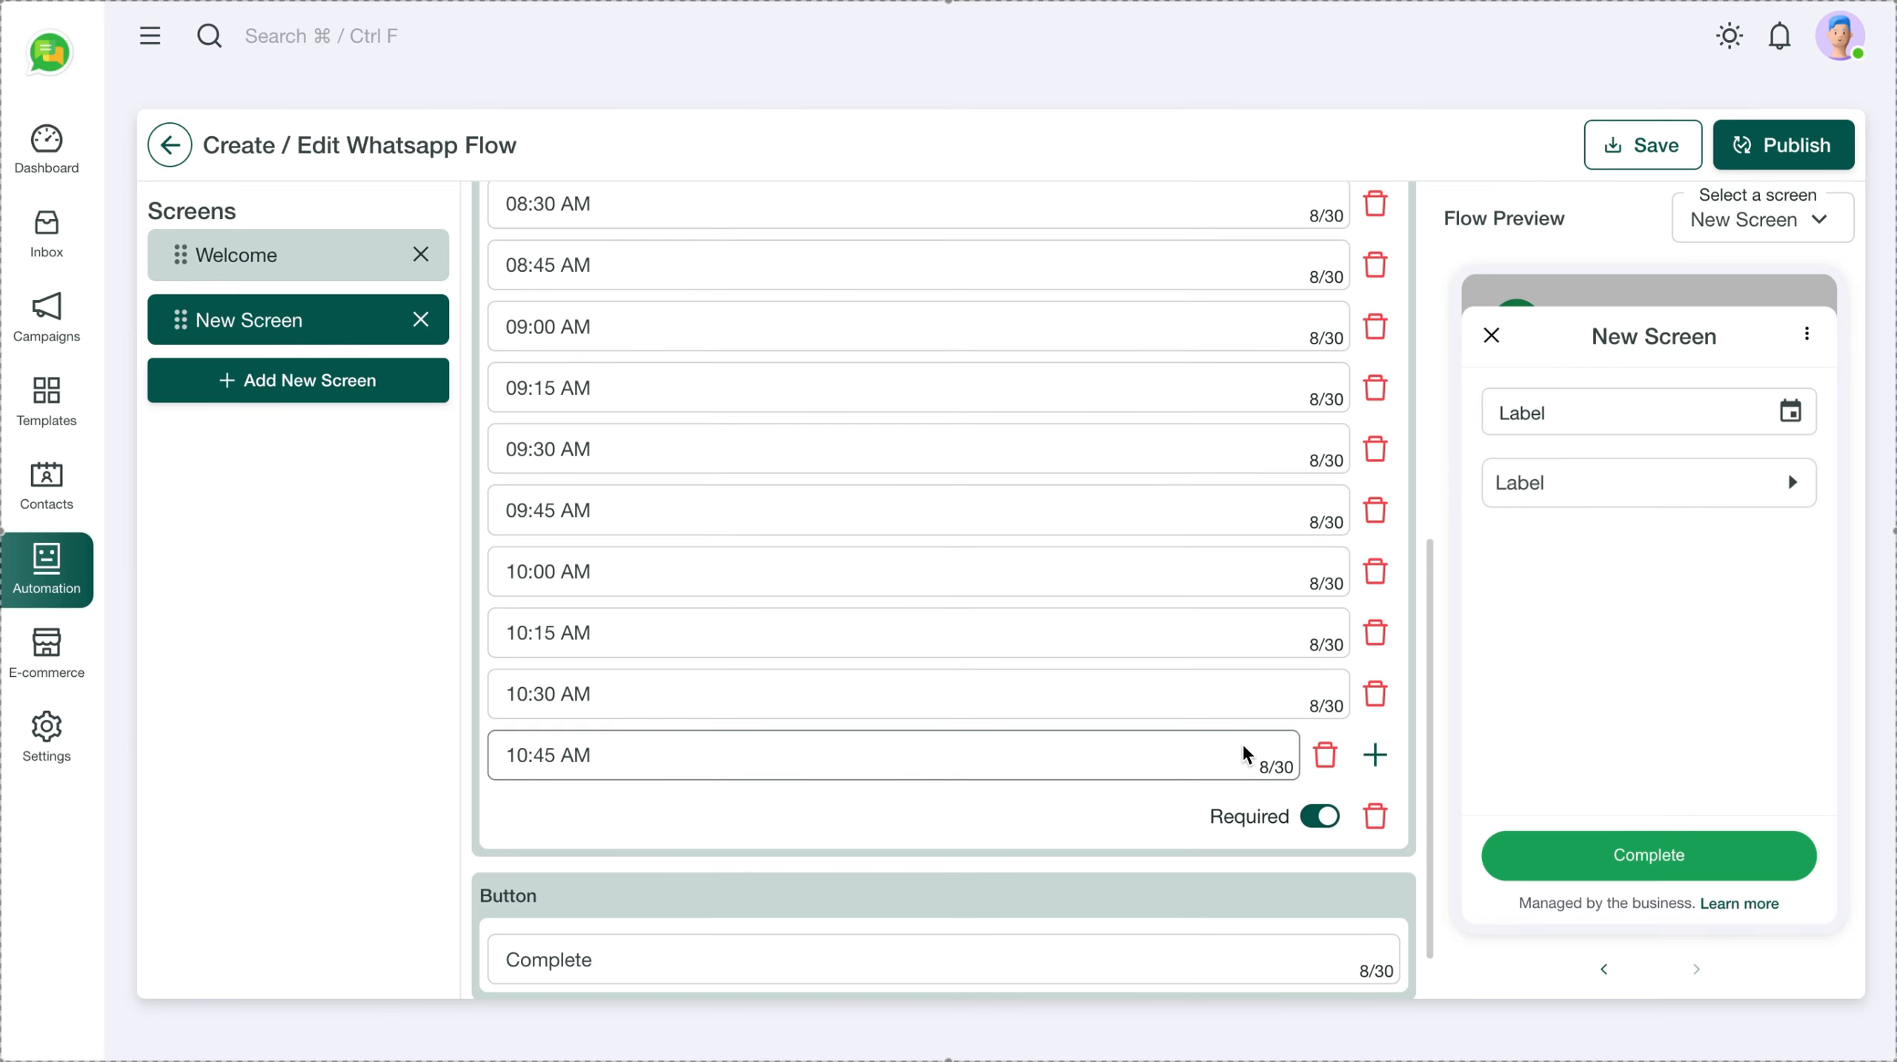
scroll(1326, 774, "up", 5)
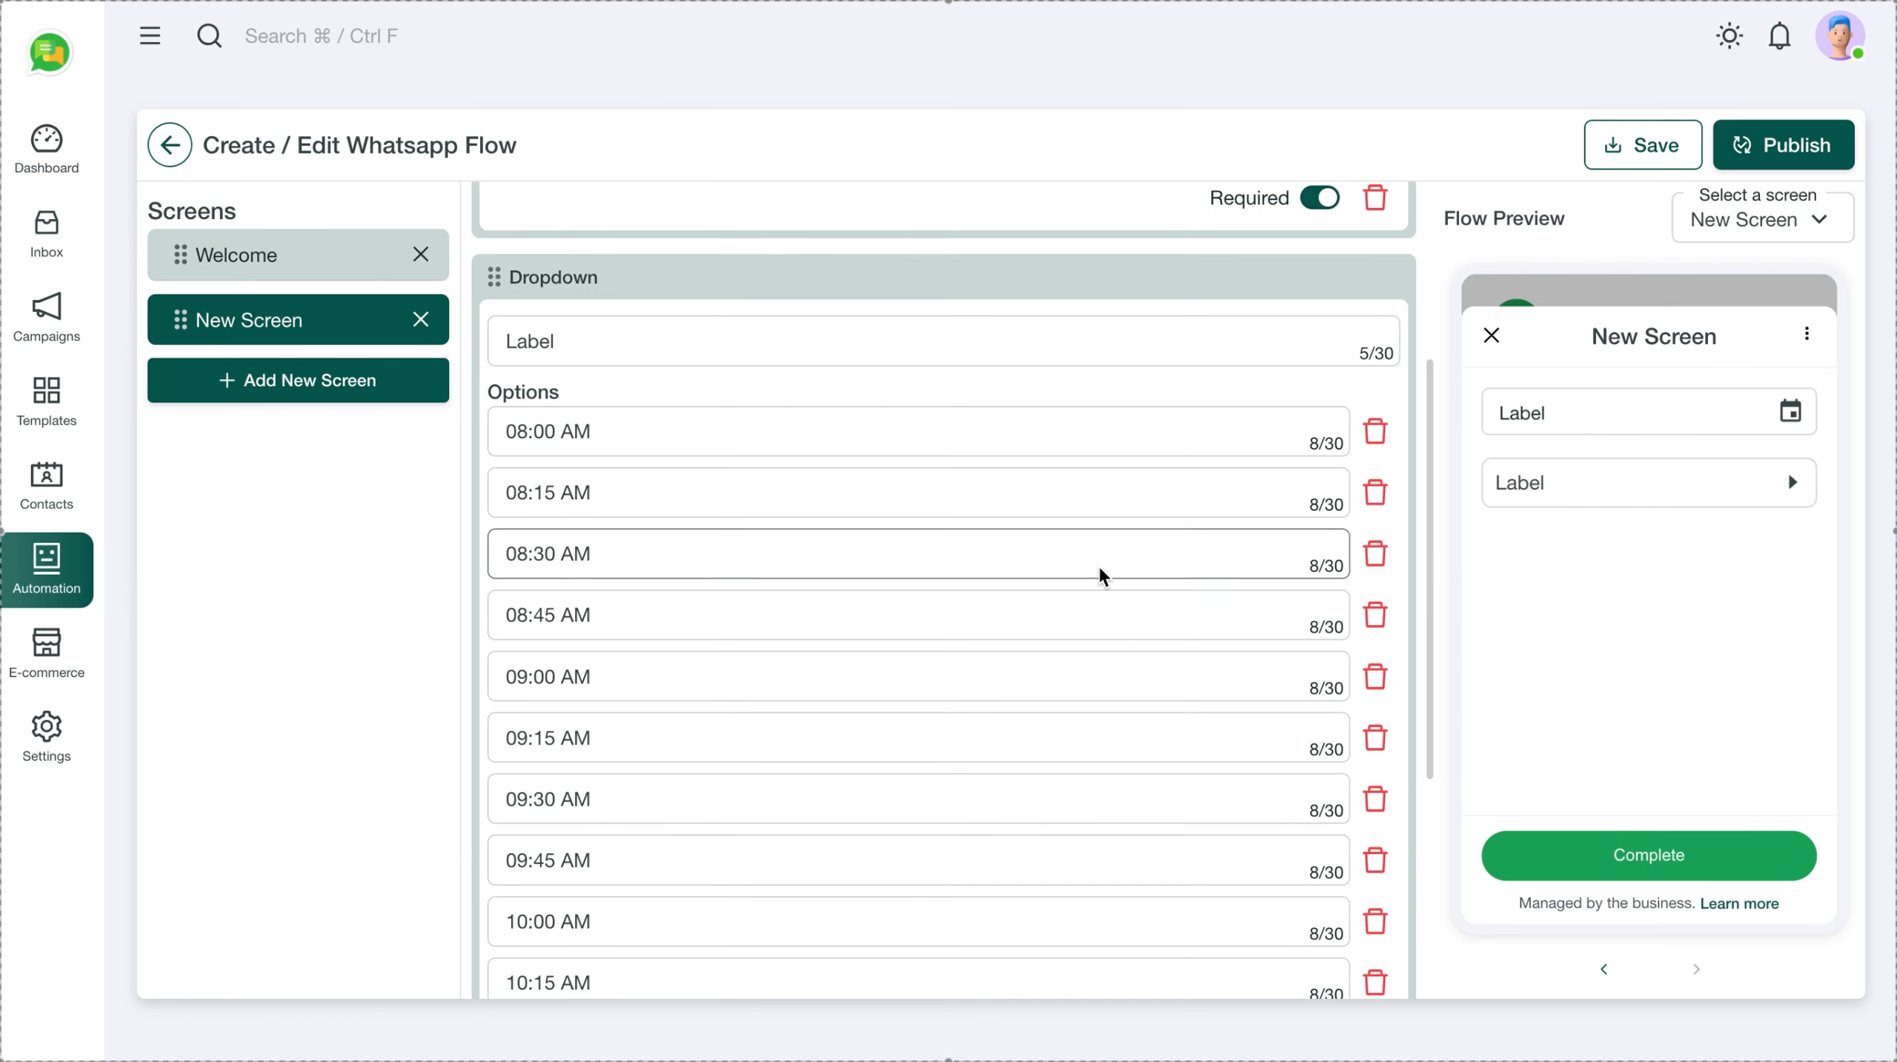
Delete the 10:00, 10:15 and 10:30 AM slot options, then the whole time-slot dropdown
left_click(1376, 447)
left_click(1376, 447)
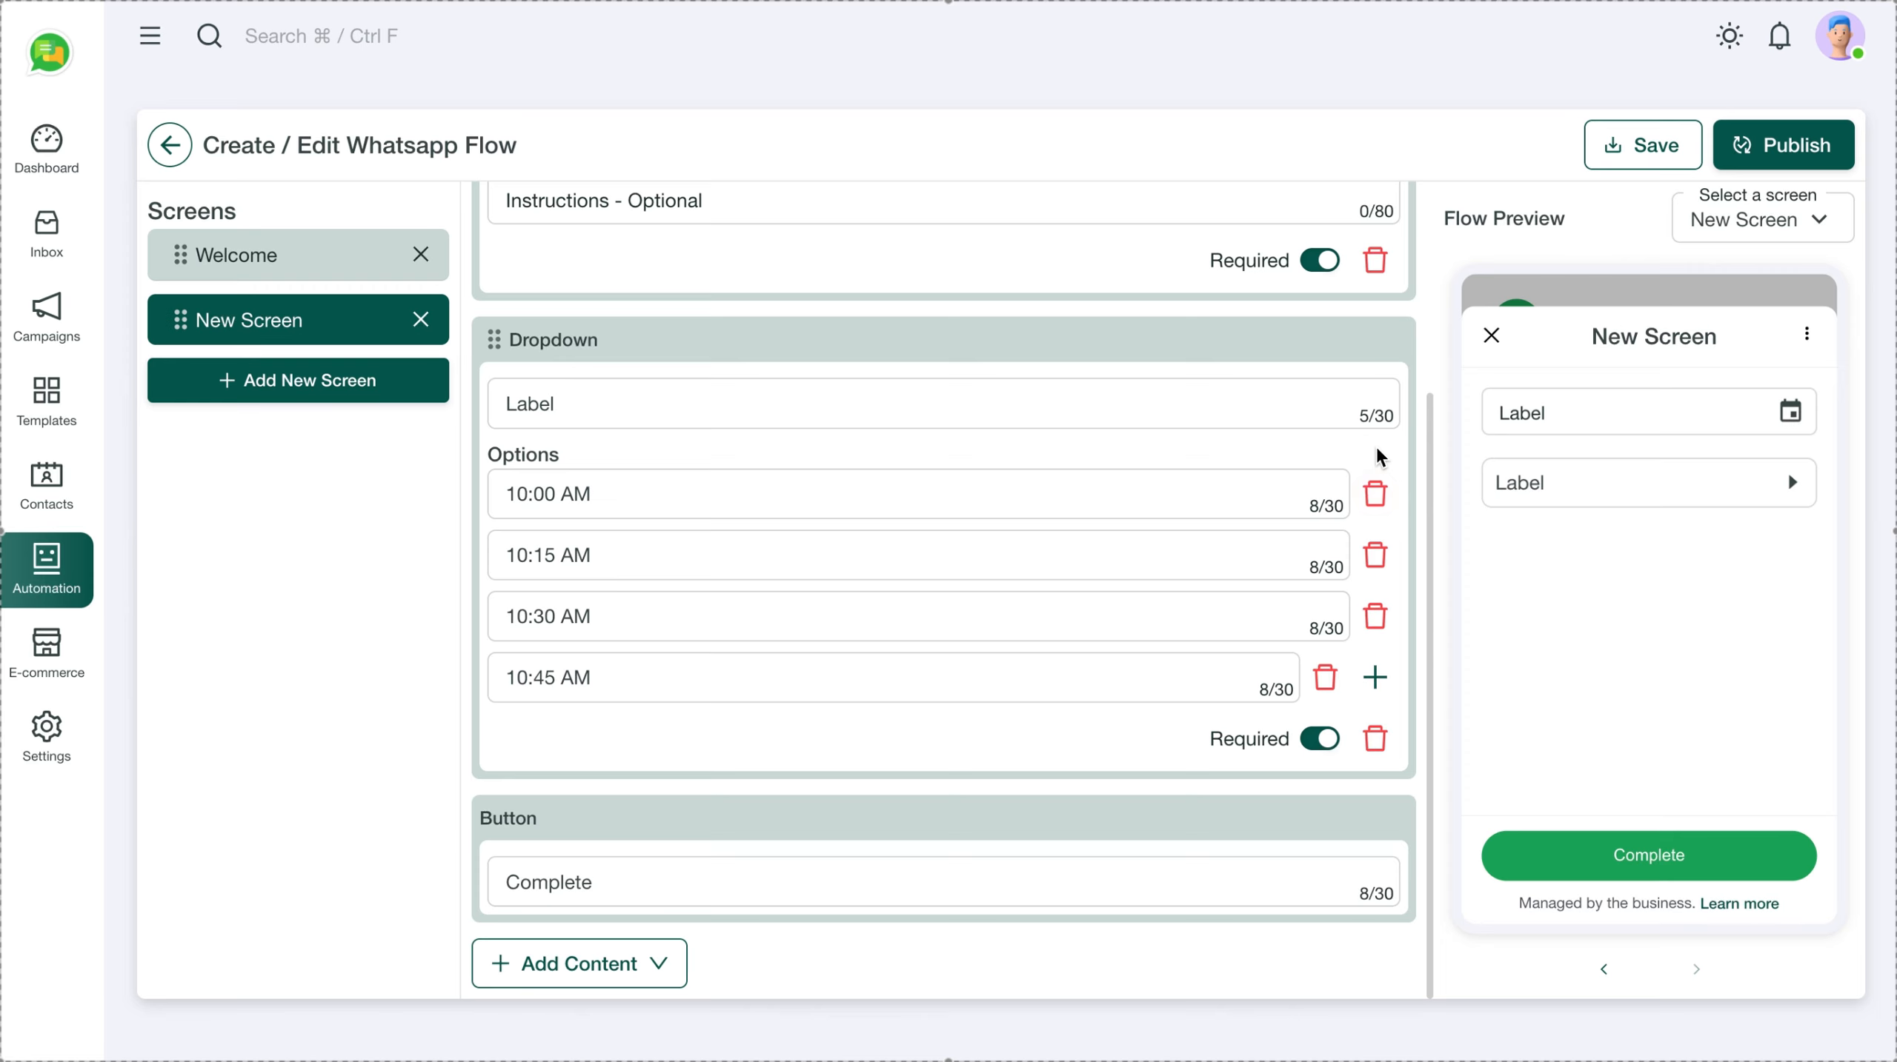
left_click(1374, 494)
left_click(1374, 557)
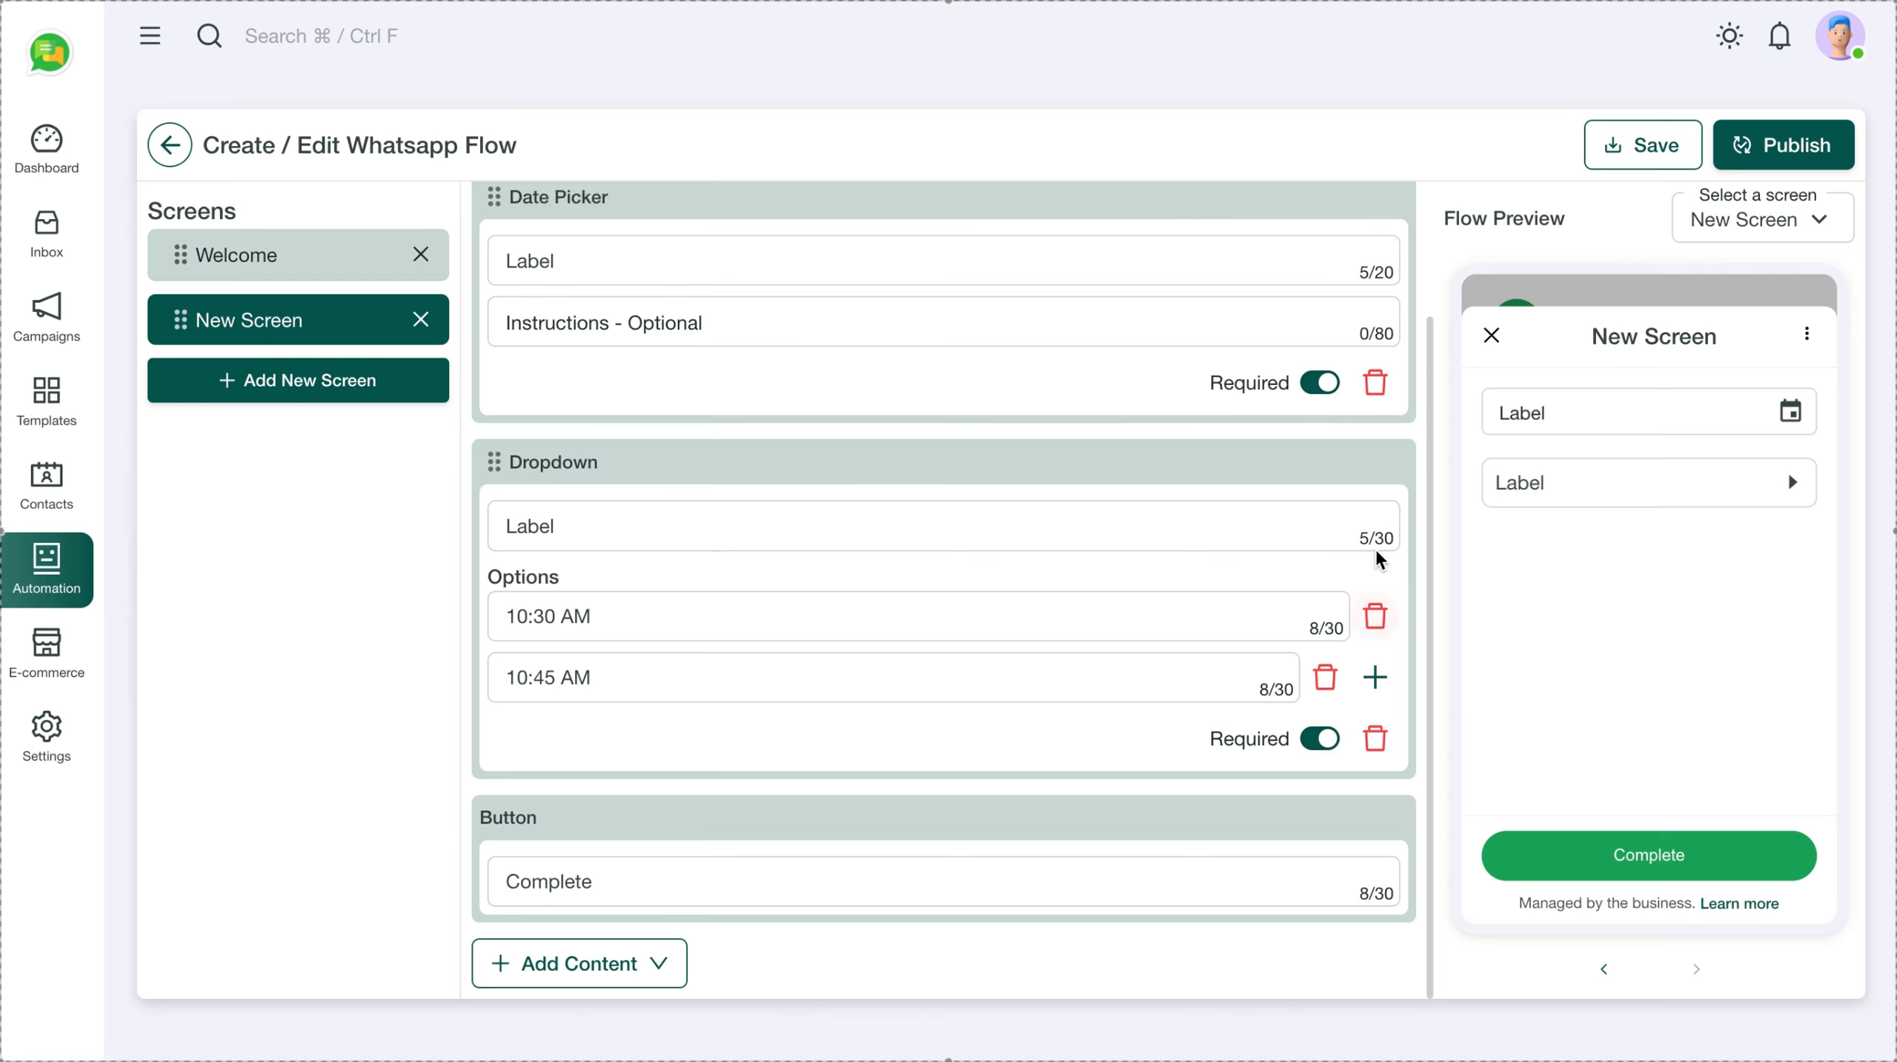
left_click(1375, 621)
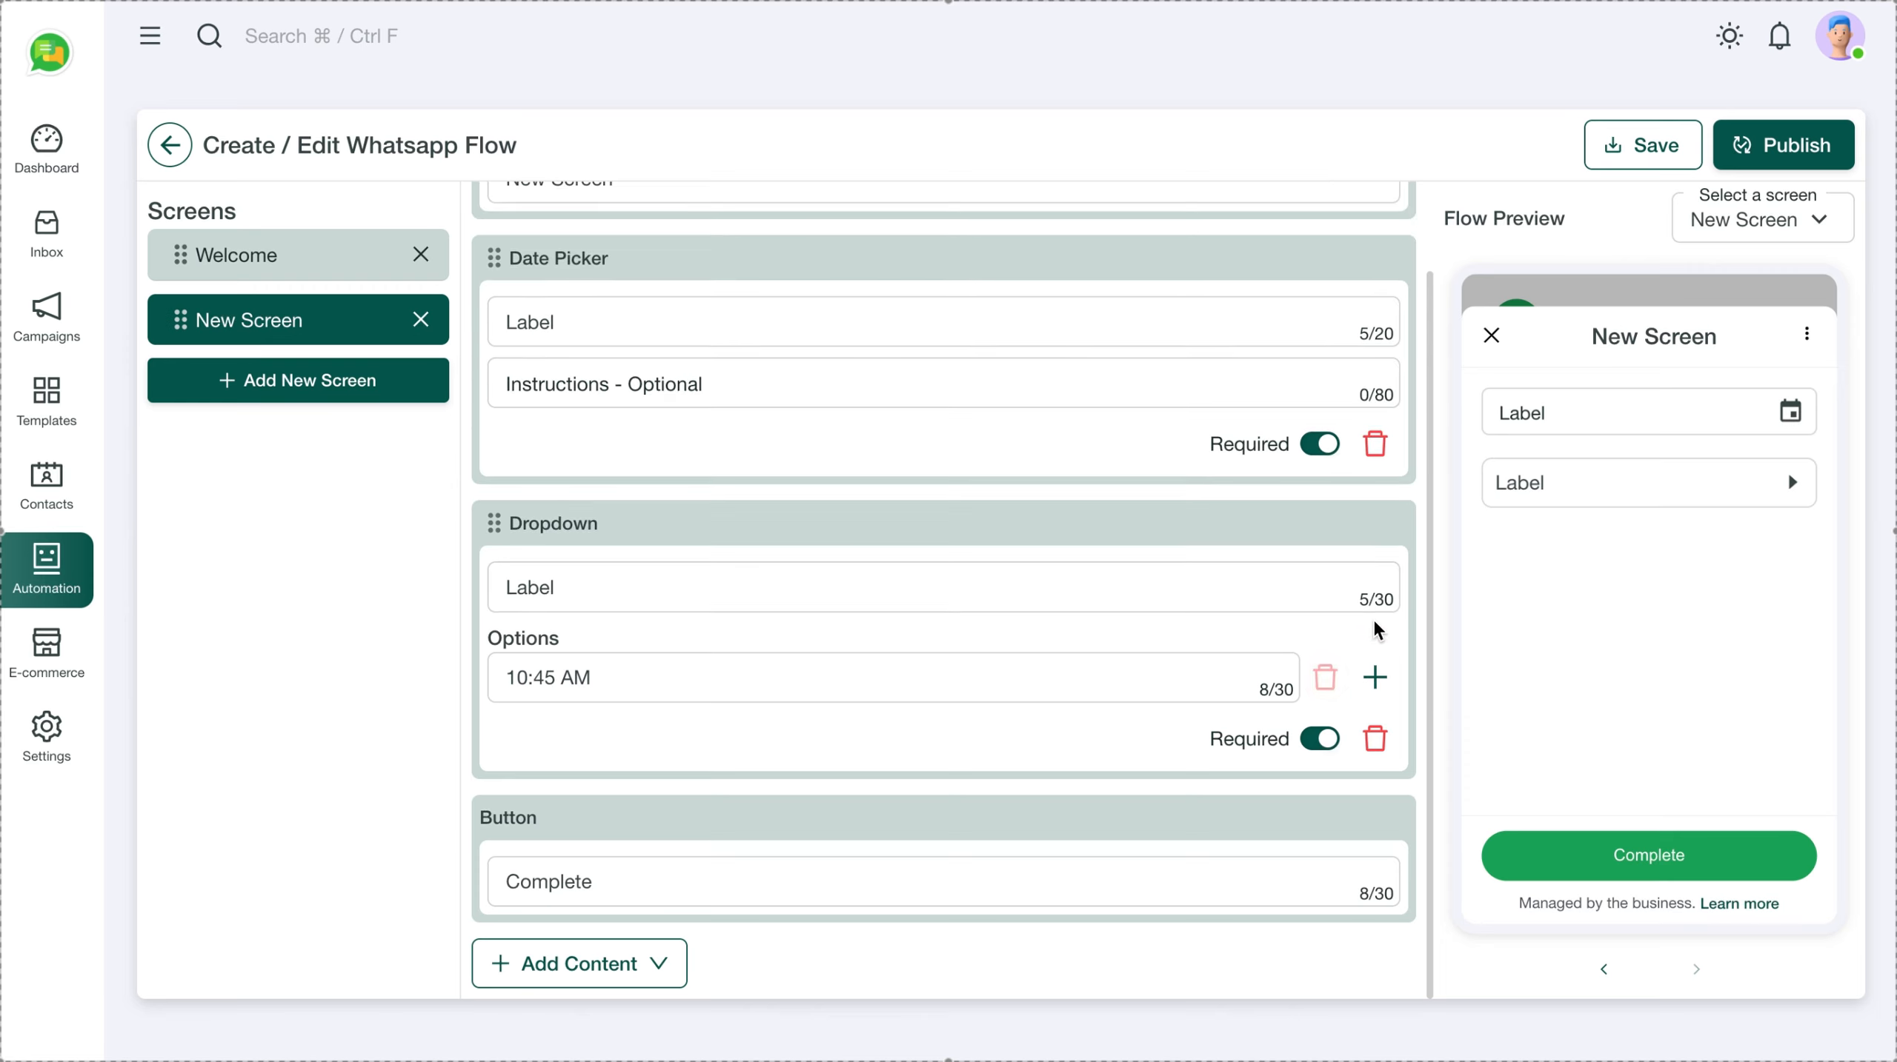
left_click(1375, 739)
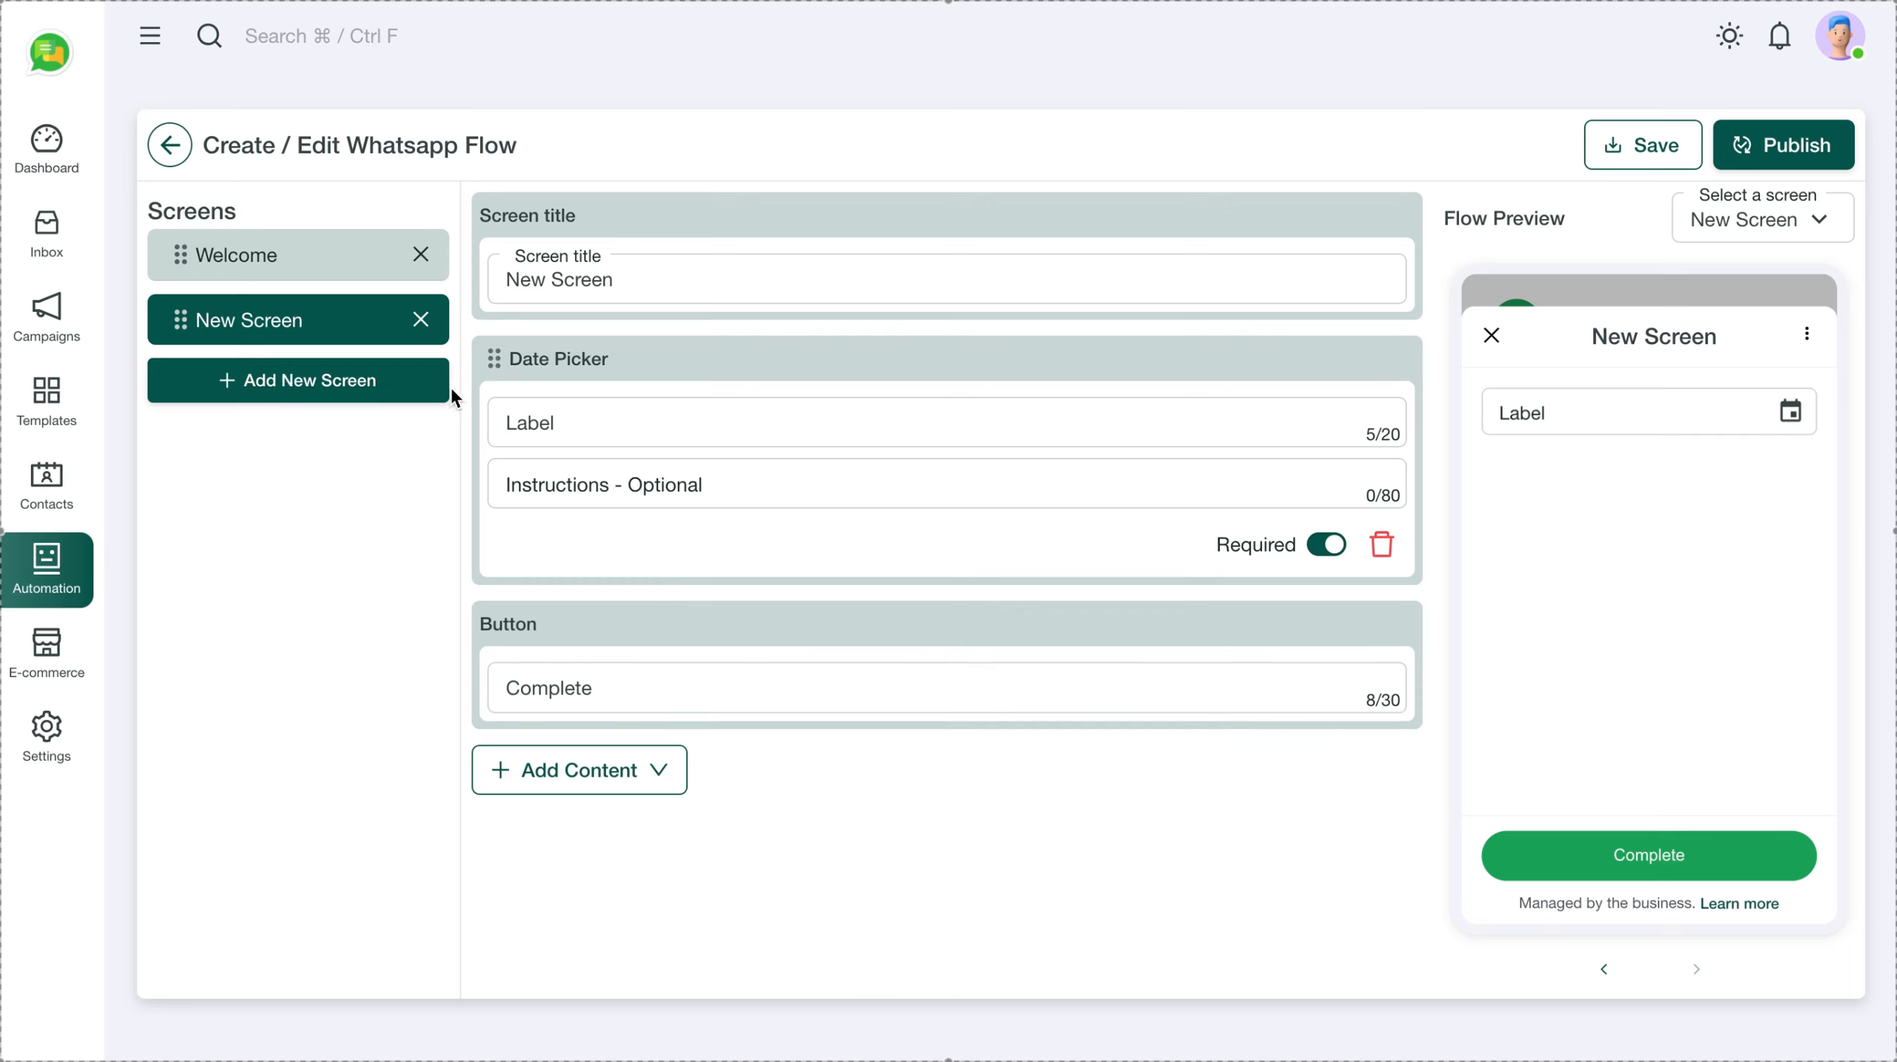
Add a Time Picker to the New Screen with an Hour interval type and interval 1
left_click(666, 766)
mouse_move(605, 925)
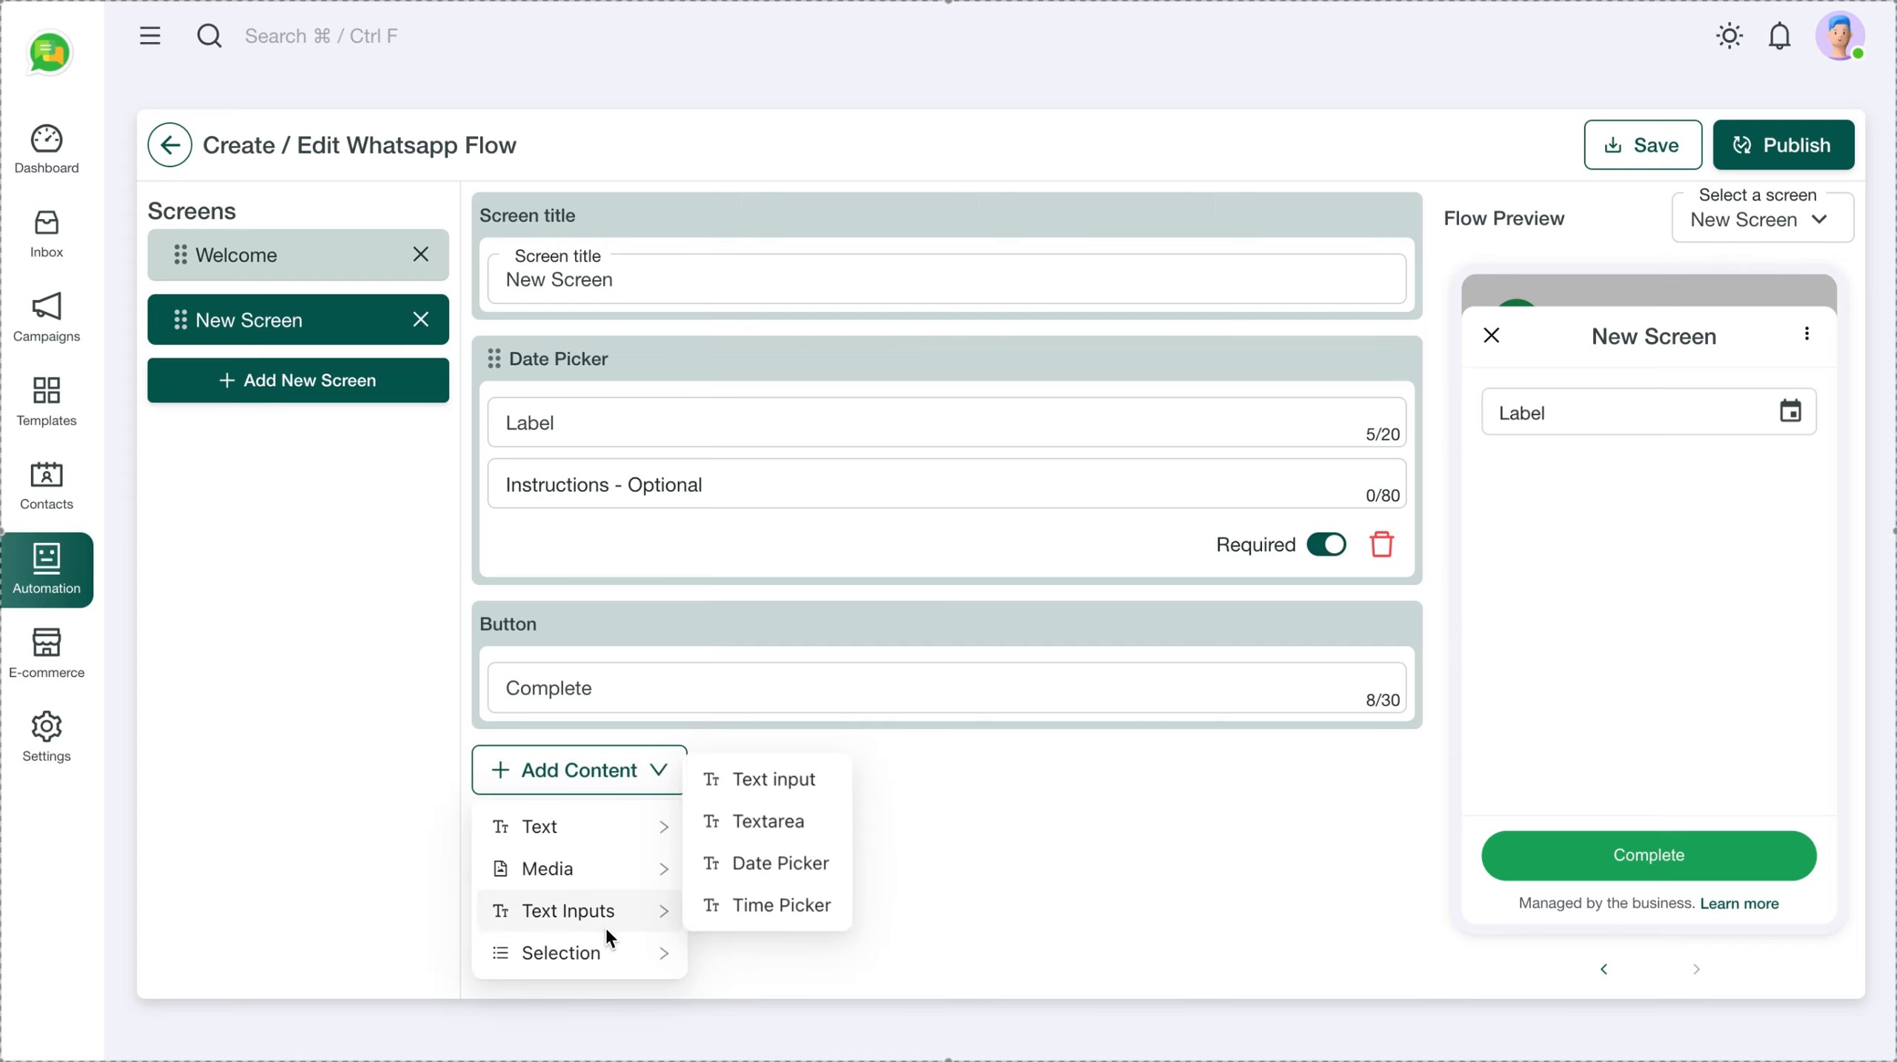
mouse_move(638, 952)
left_click(739, 903)
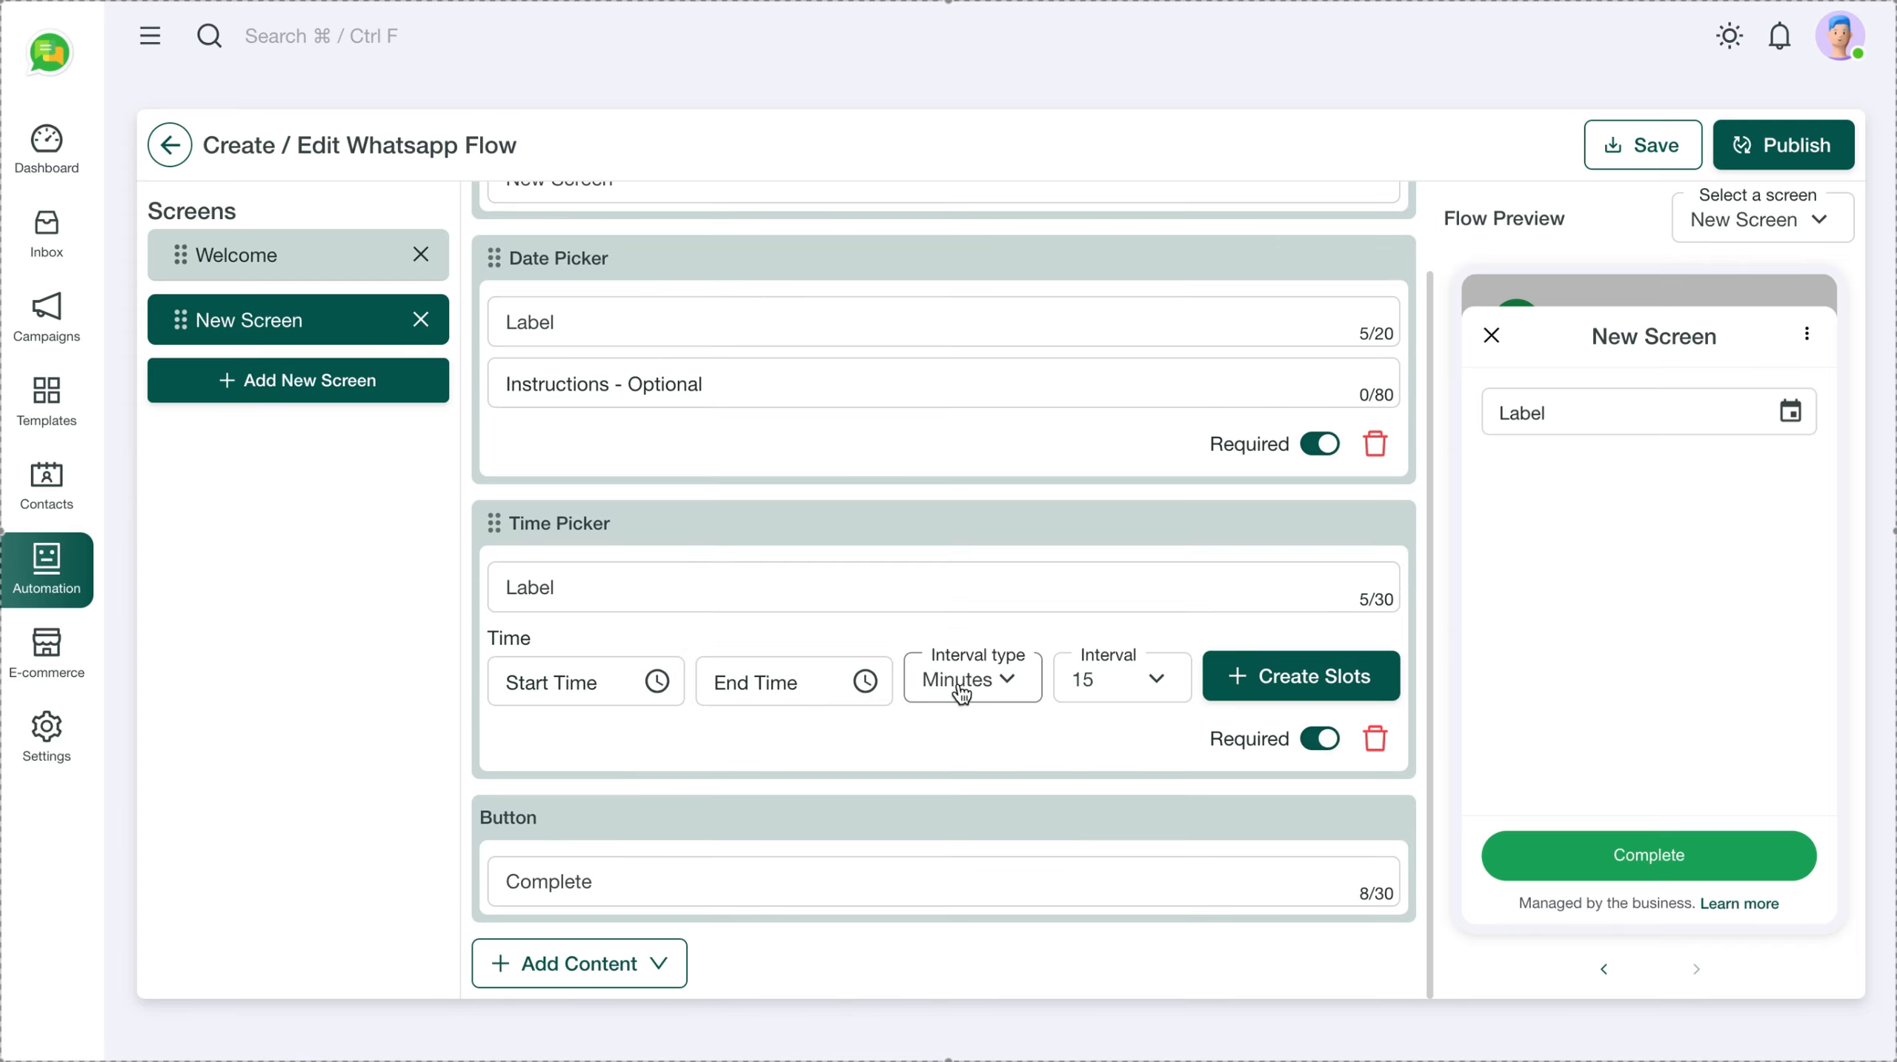
left_click(1155, 677)
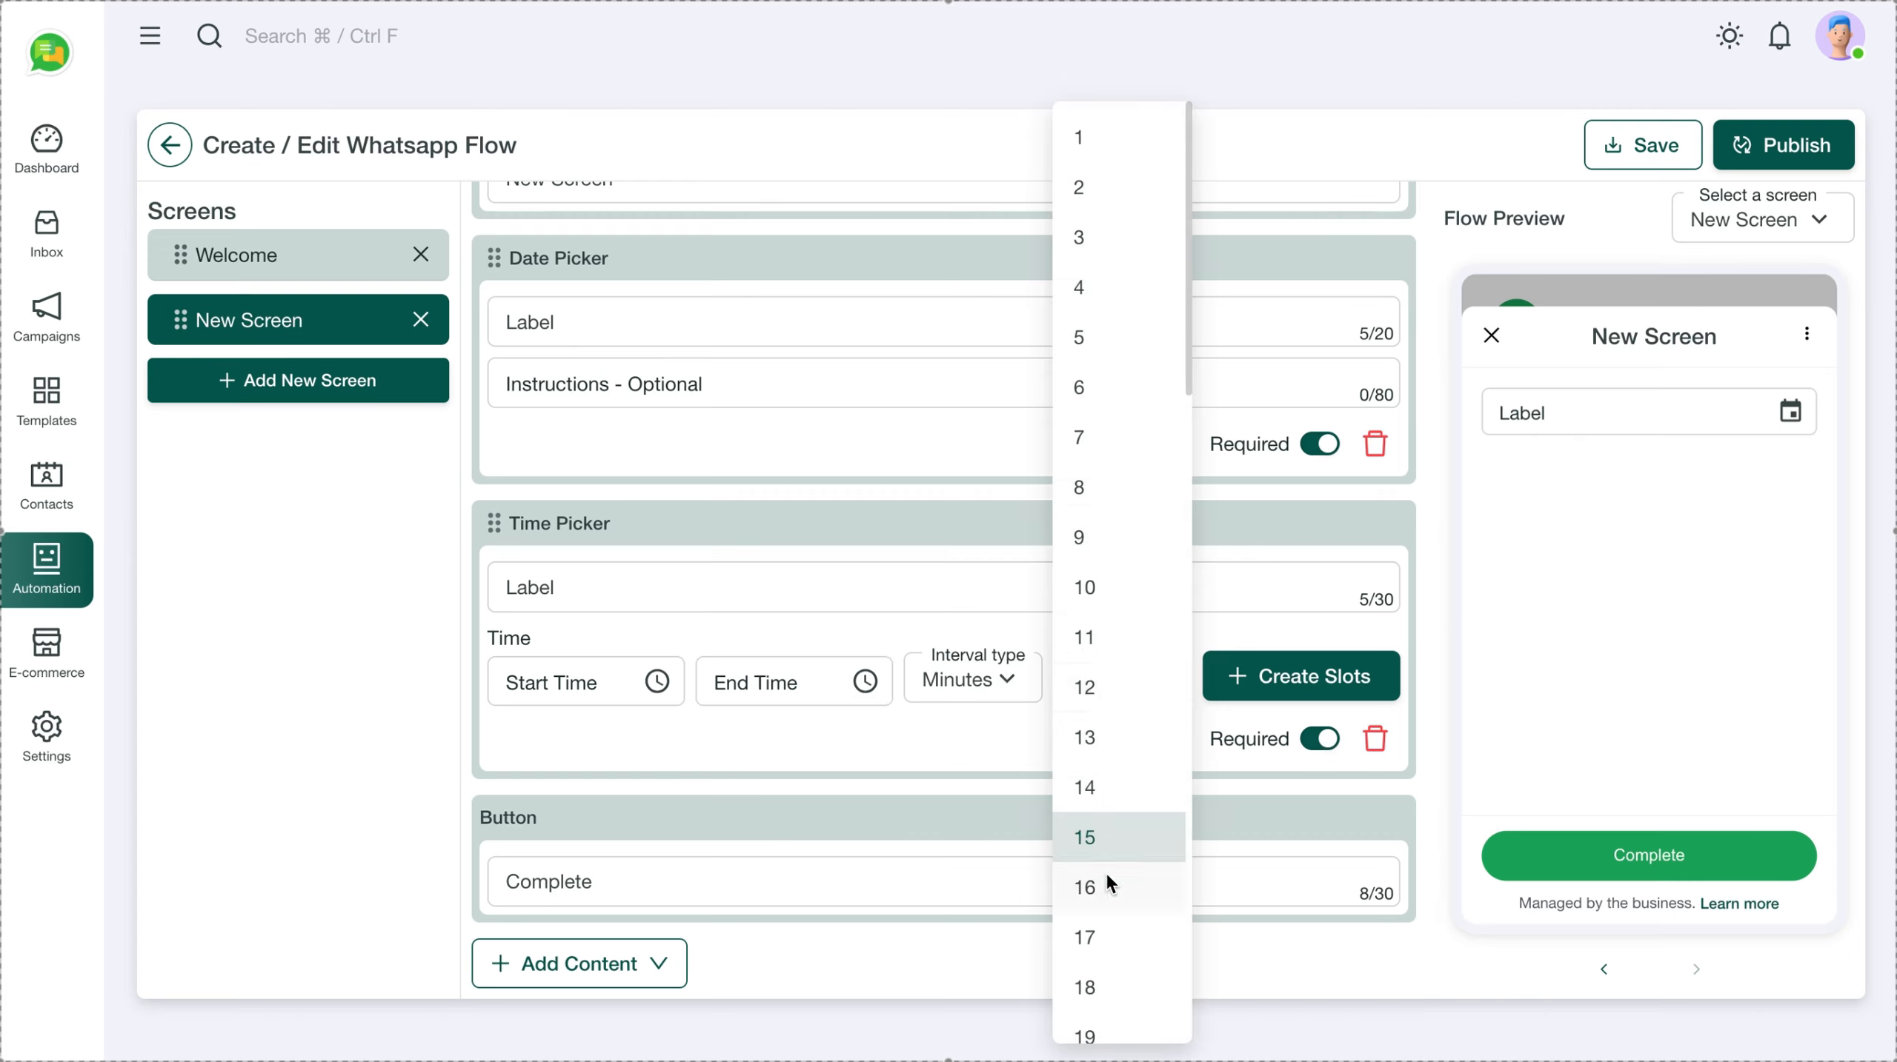
scroll(1105, 871, "down", 20)
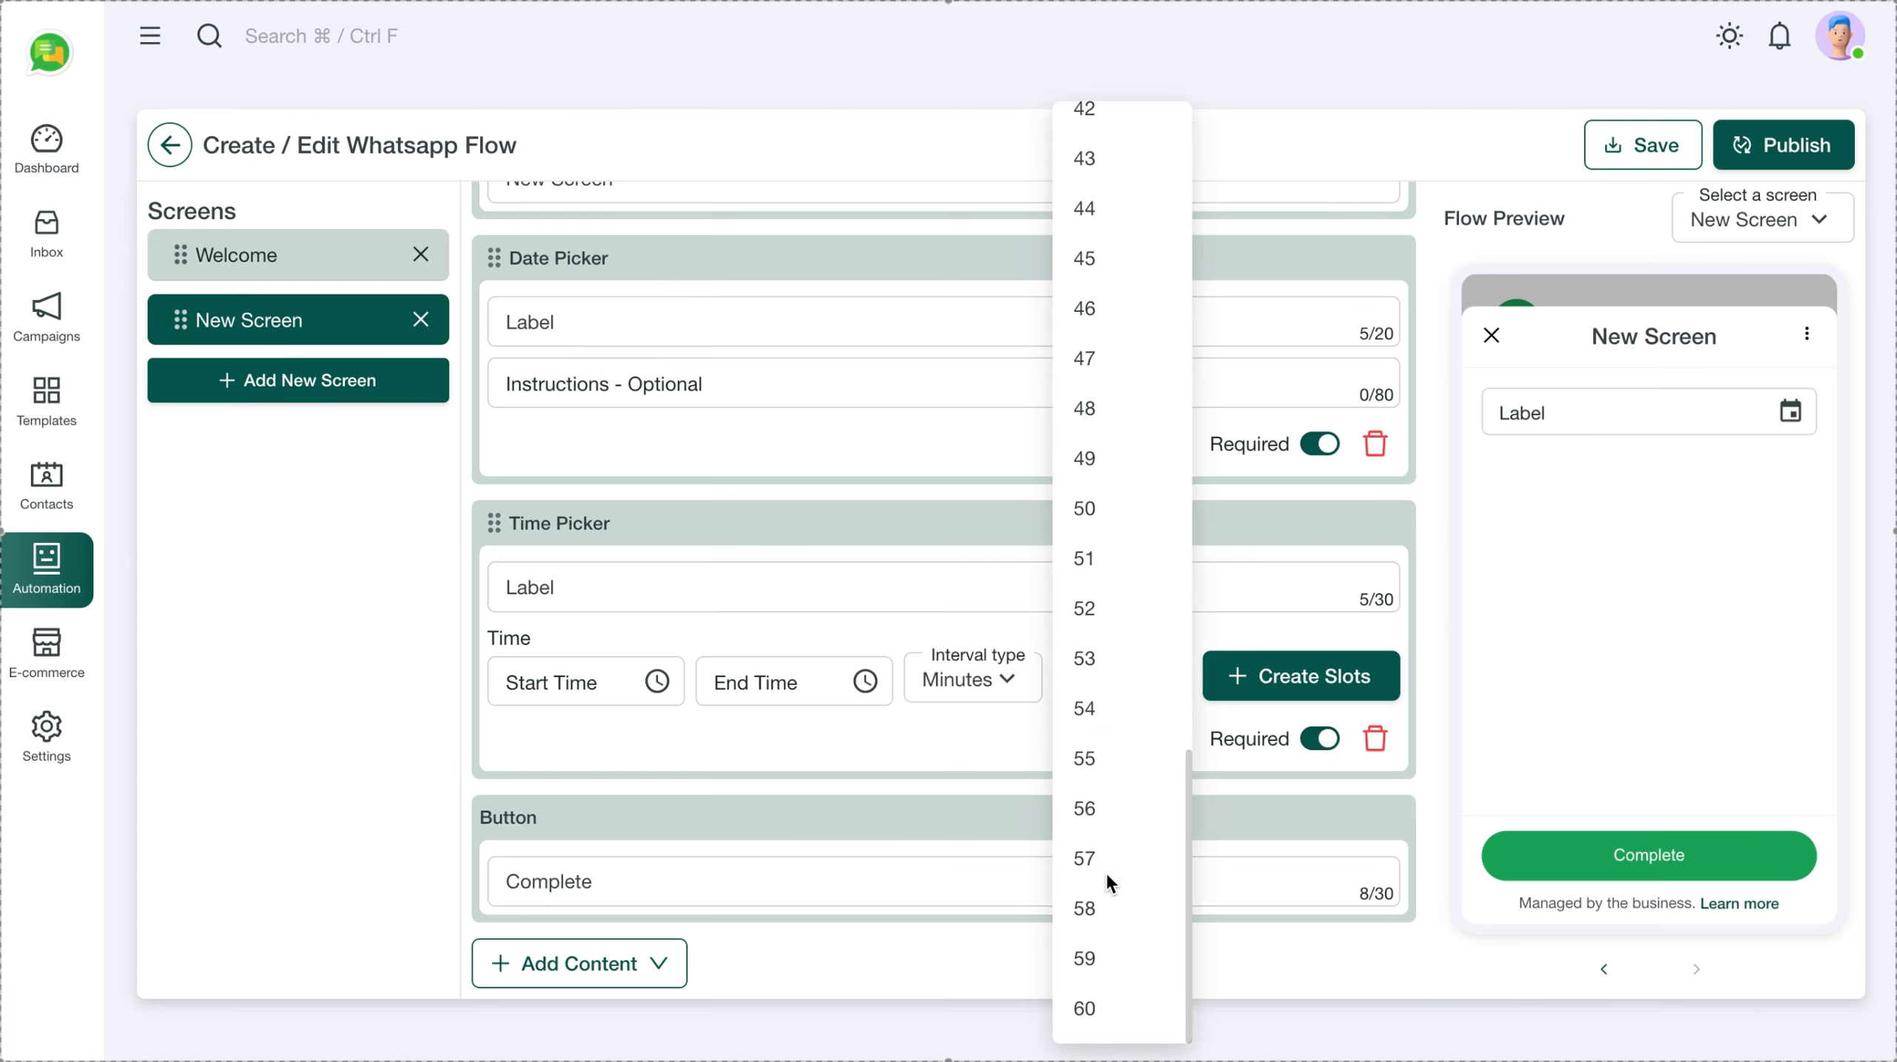
left_click(1011, 686)
left_click(967, 790)
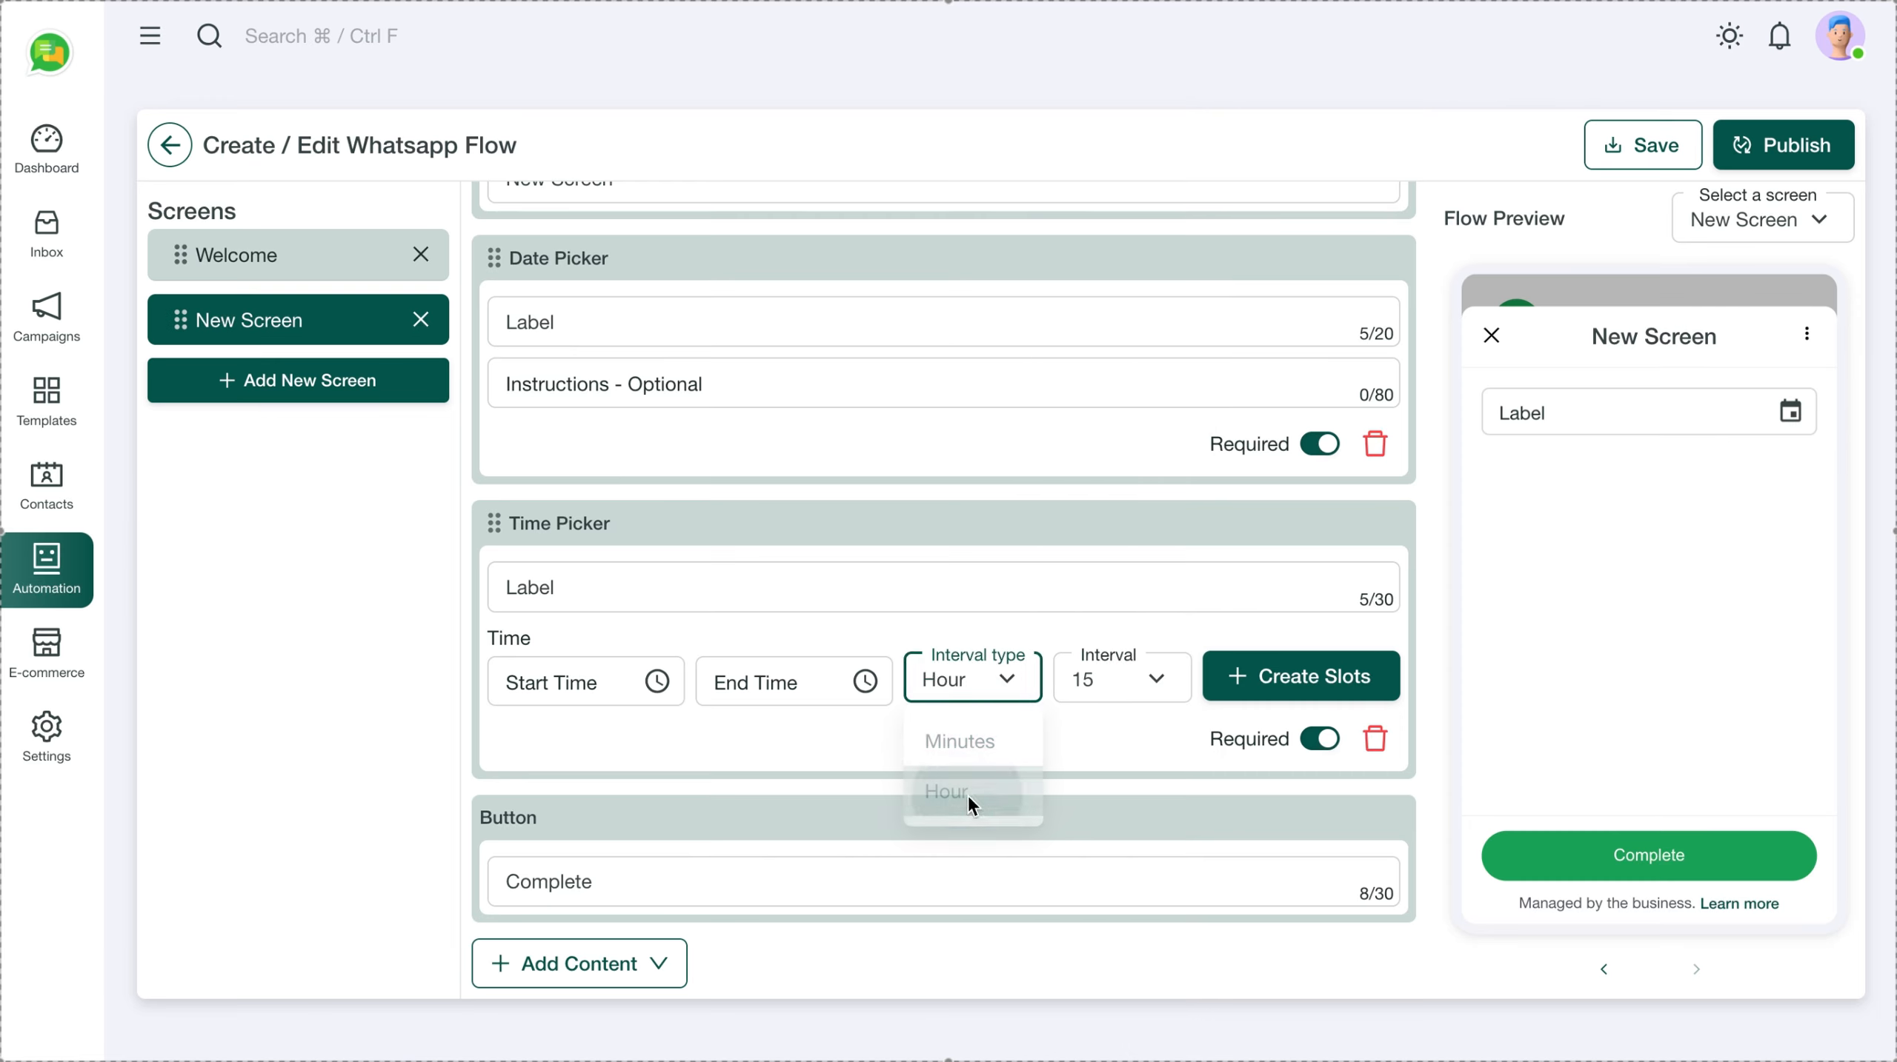
left_click(1161, 686)
left_click(1091, 140)
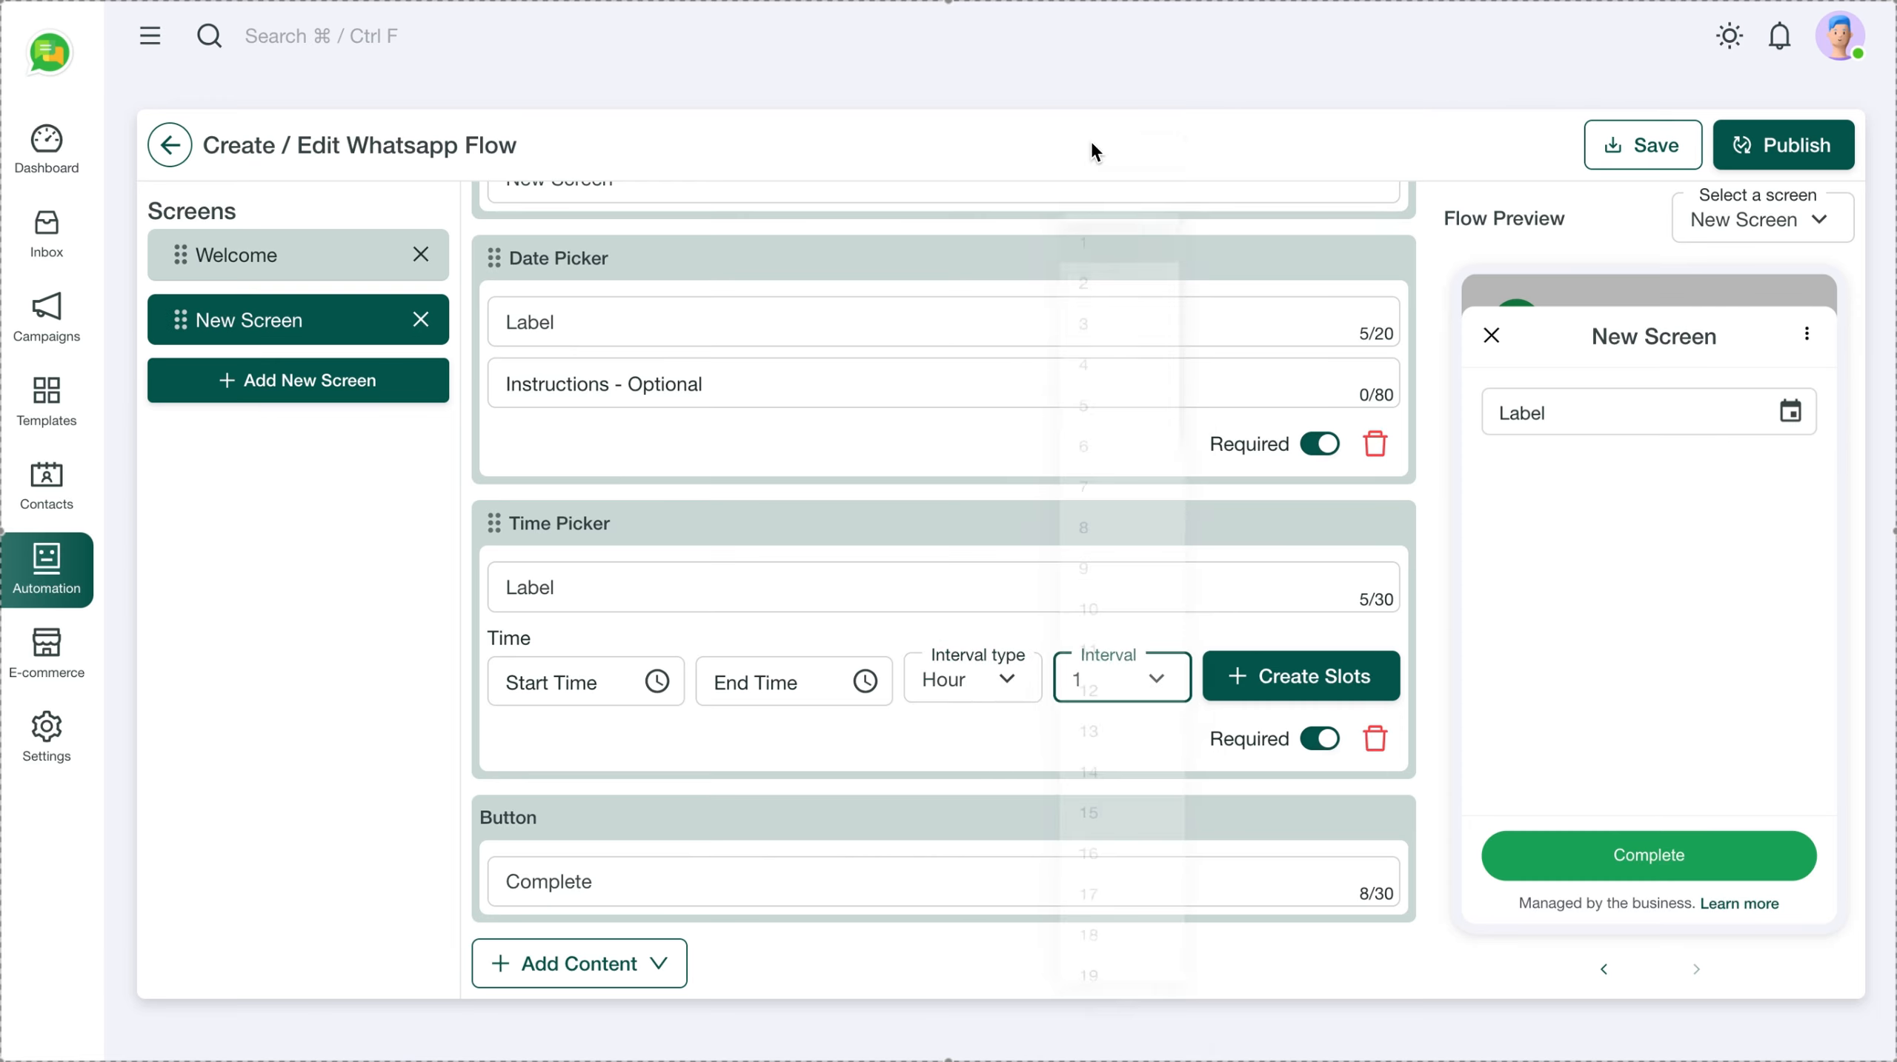
Set the time picker's start time to 08:00 AM and end time to 11:00 AM
left_click(658, 681)
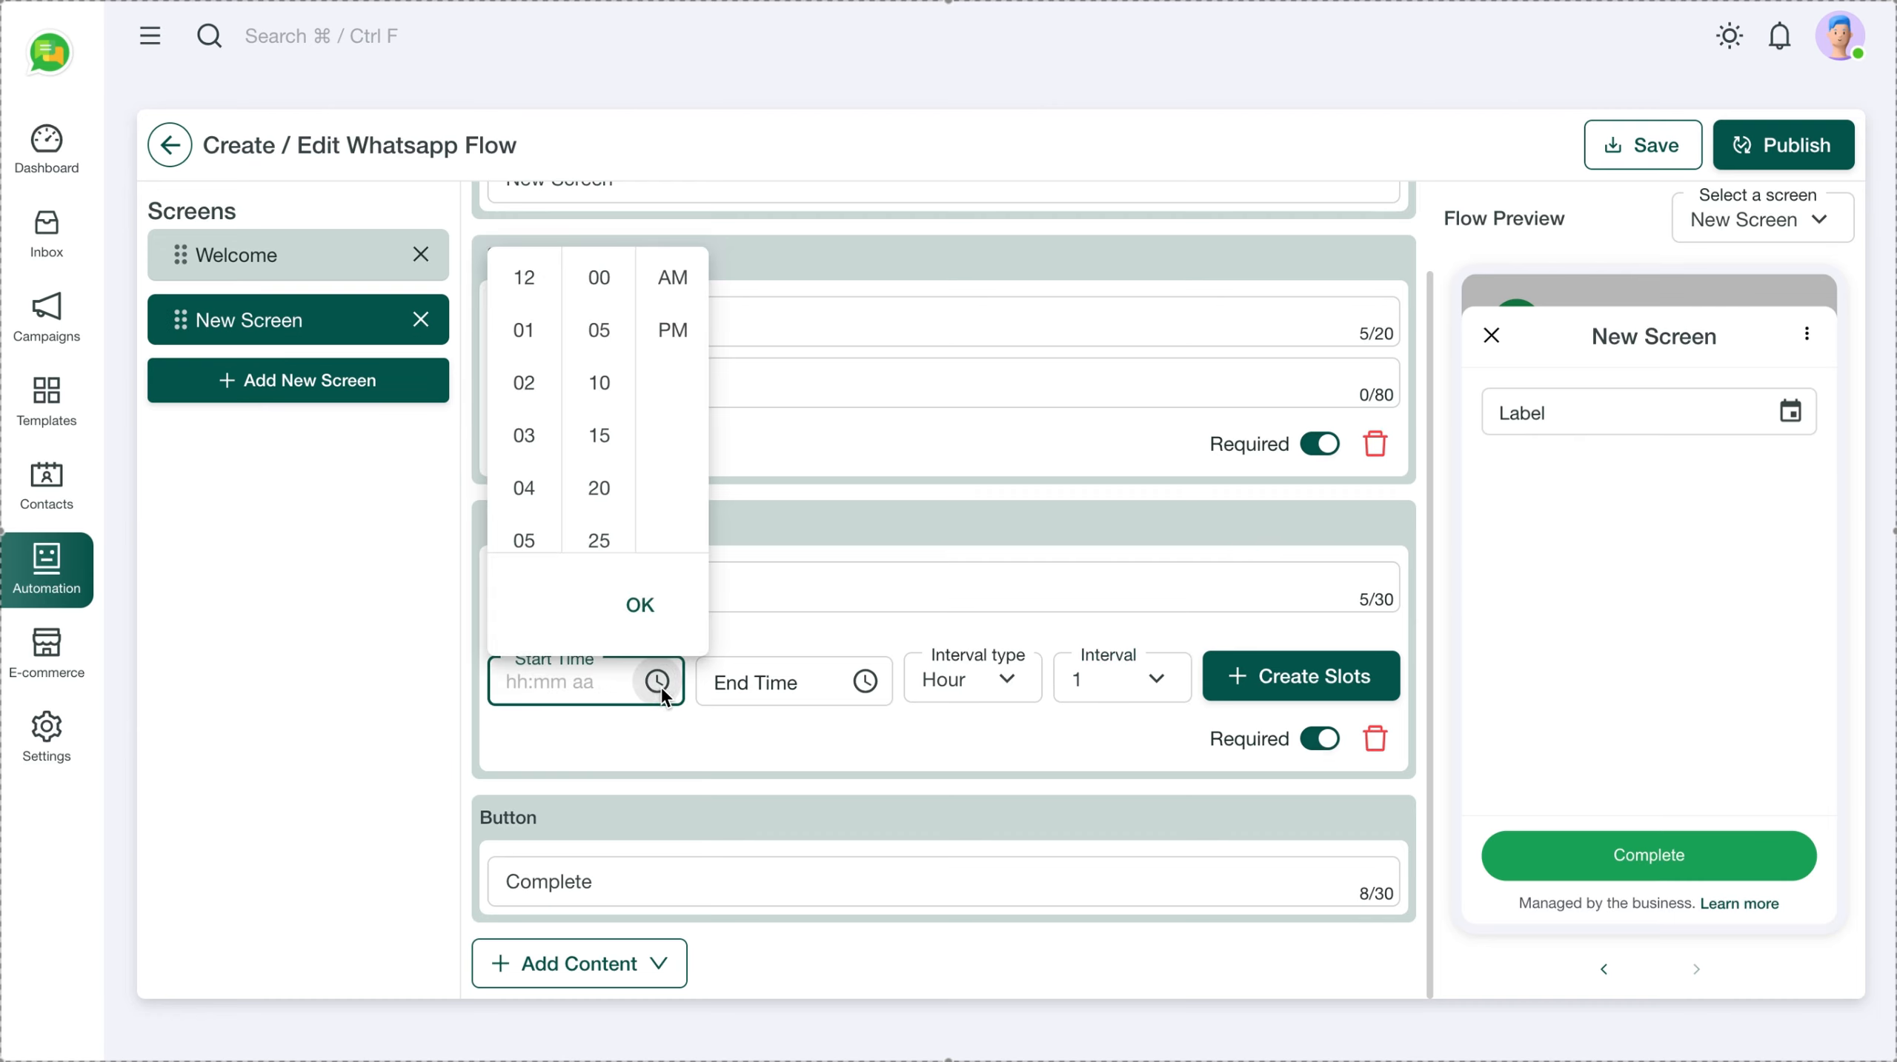
scroll(526, 457, "down", 3)
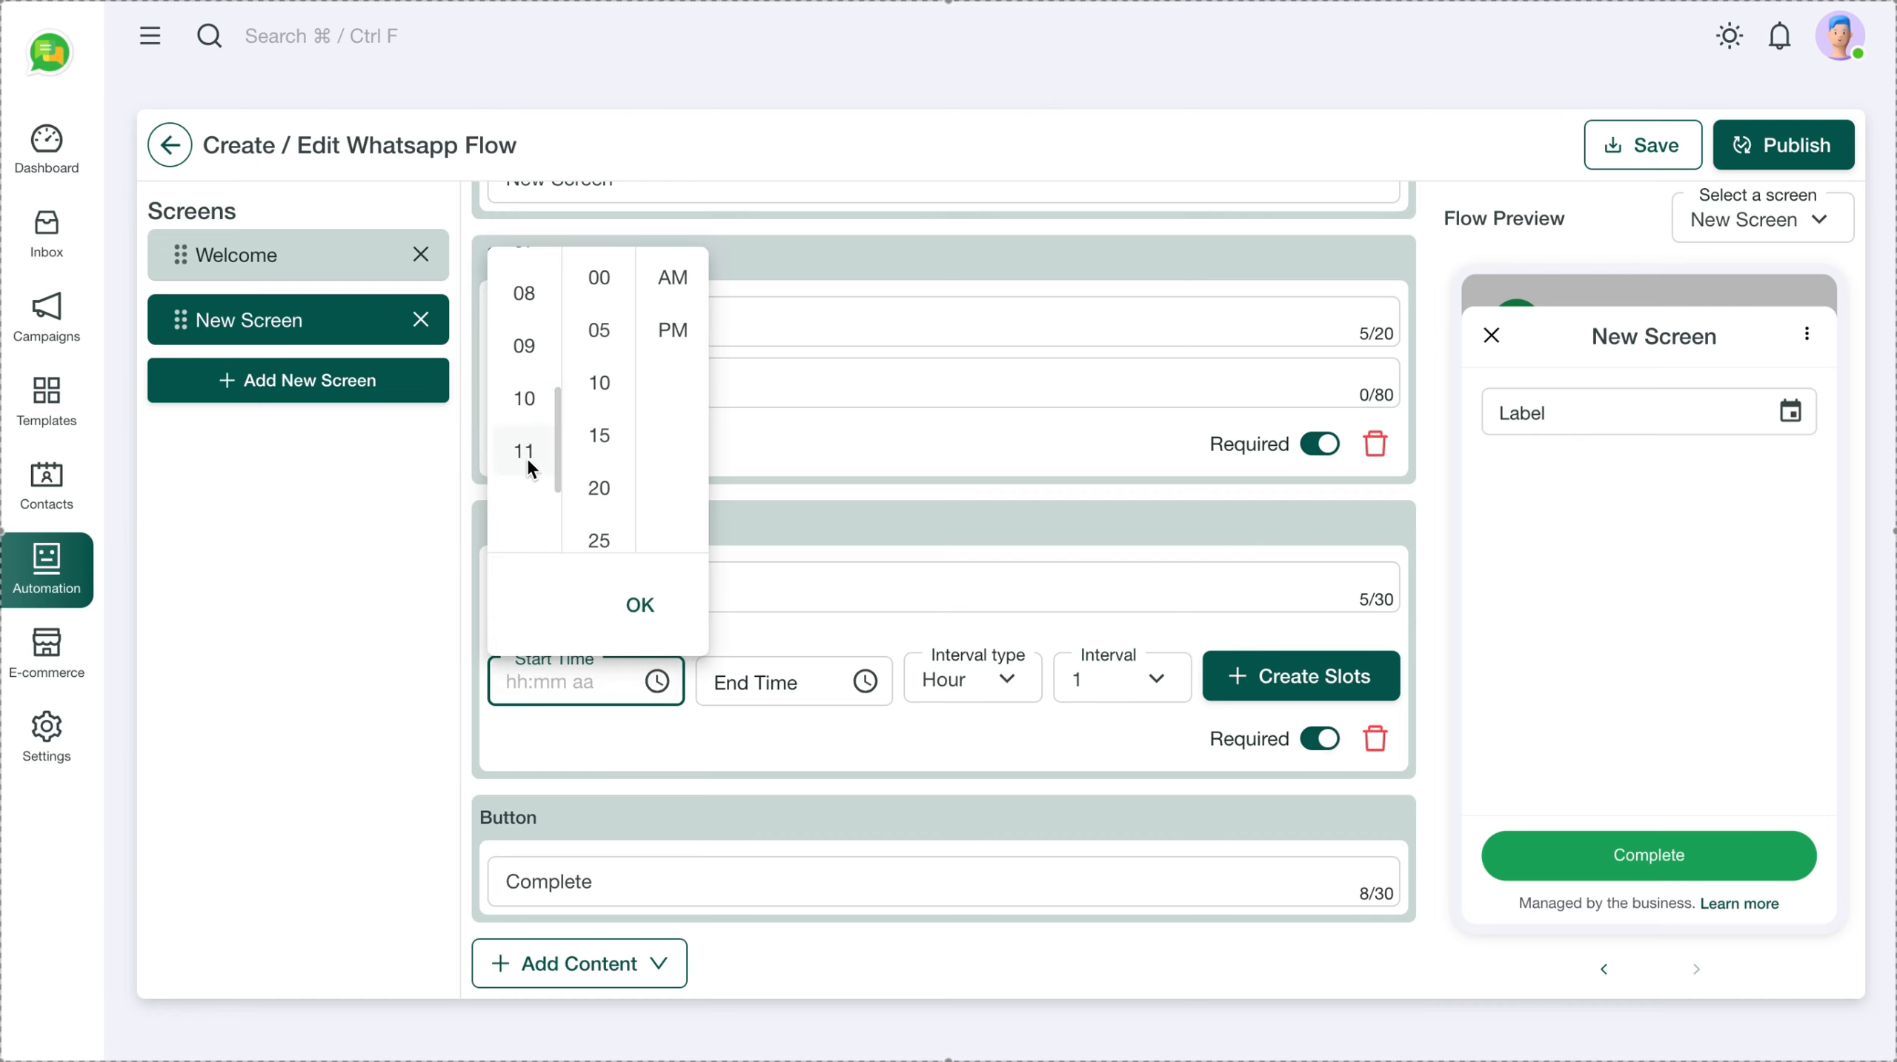
scroll(526, 457, "up", 1)
left_click(524, 346)
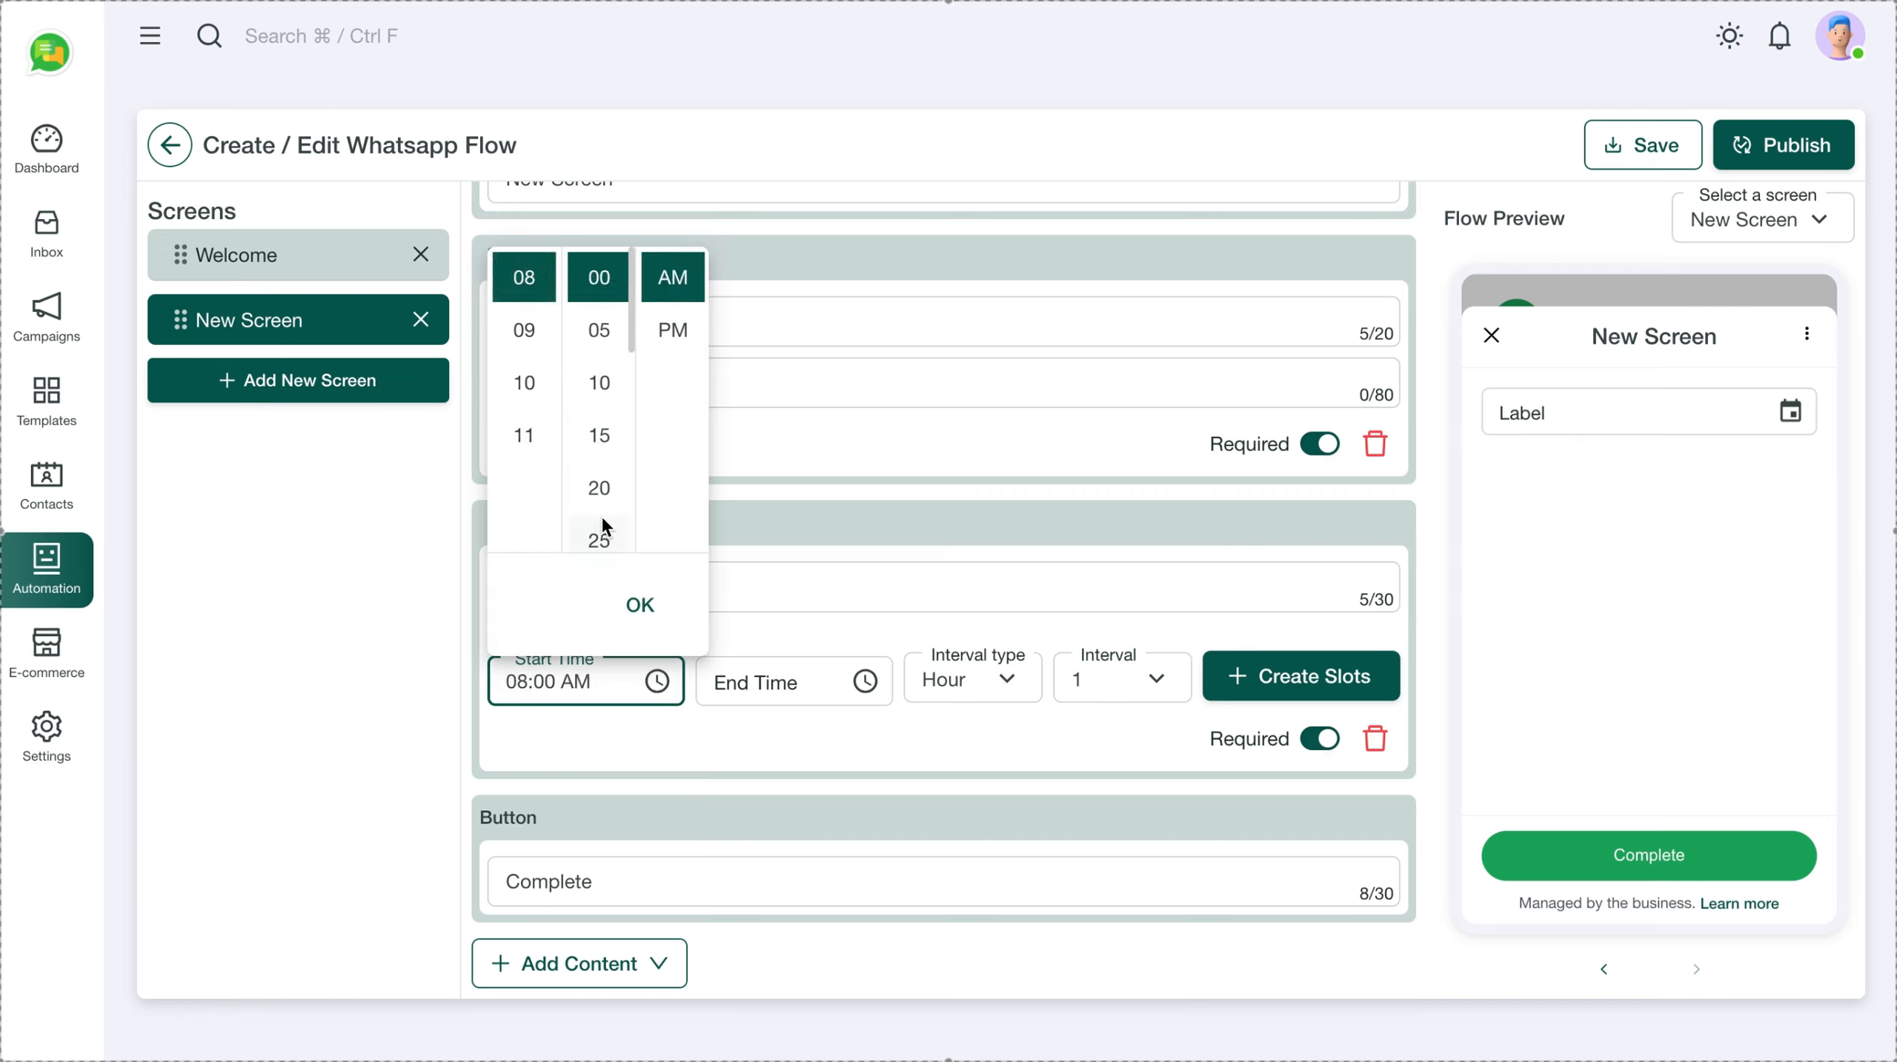
left_click(638, 604)
left_click(866, 682)
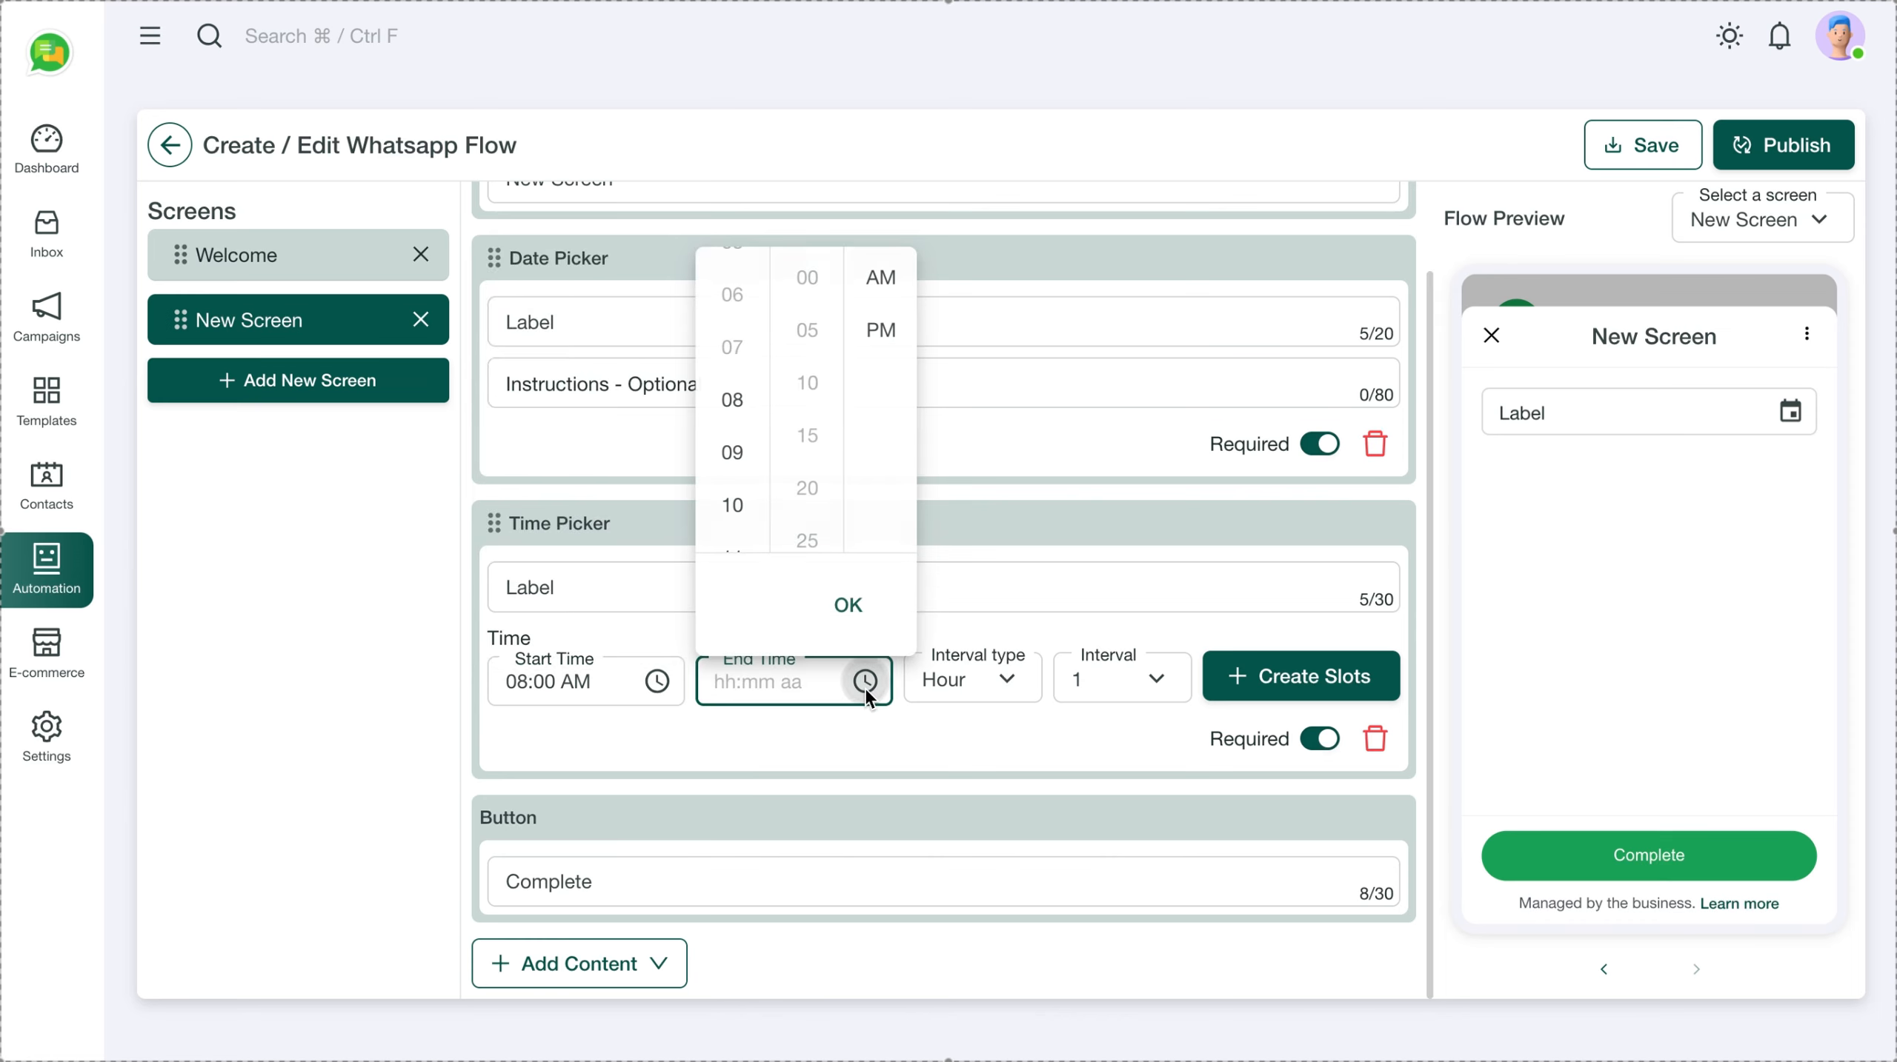
scroll(732, 509, "down", 2)
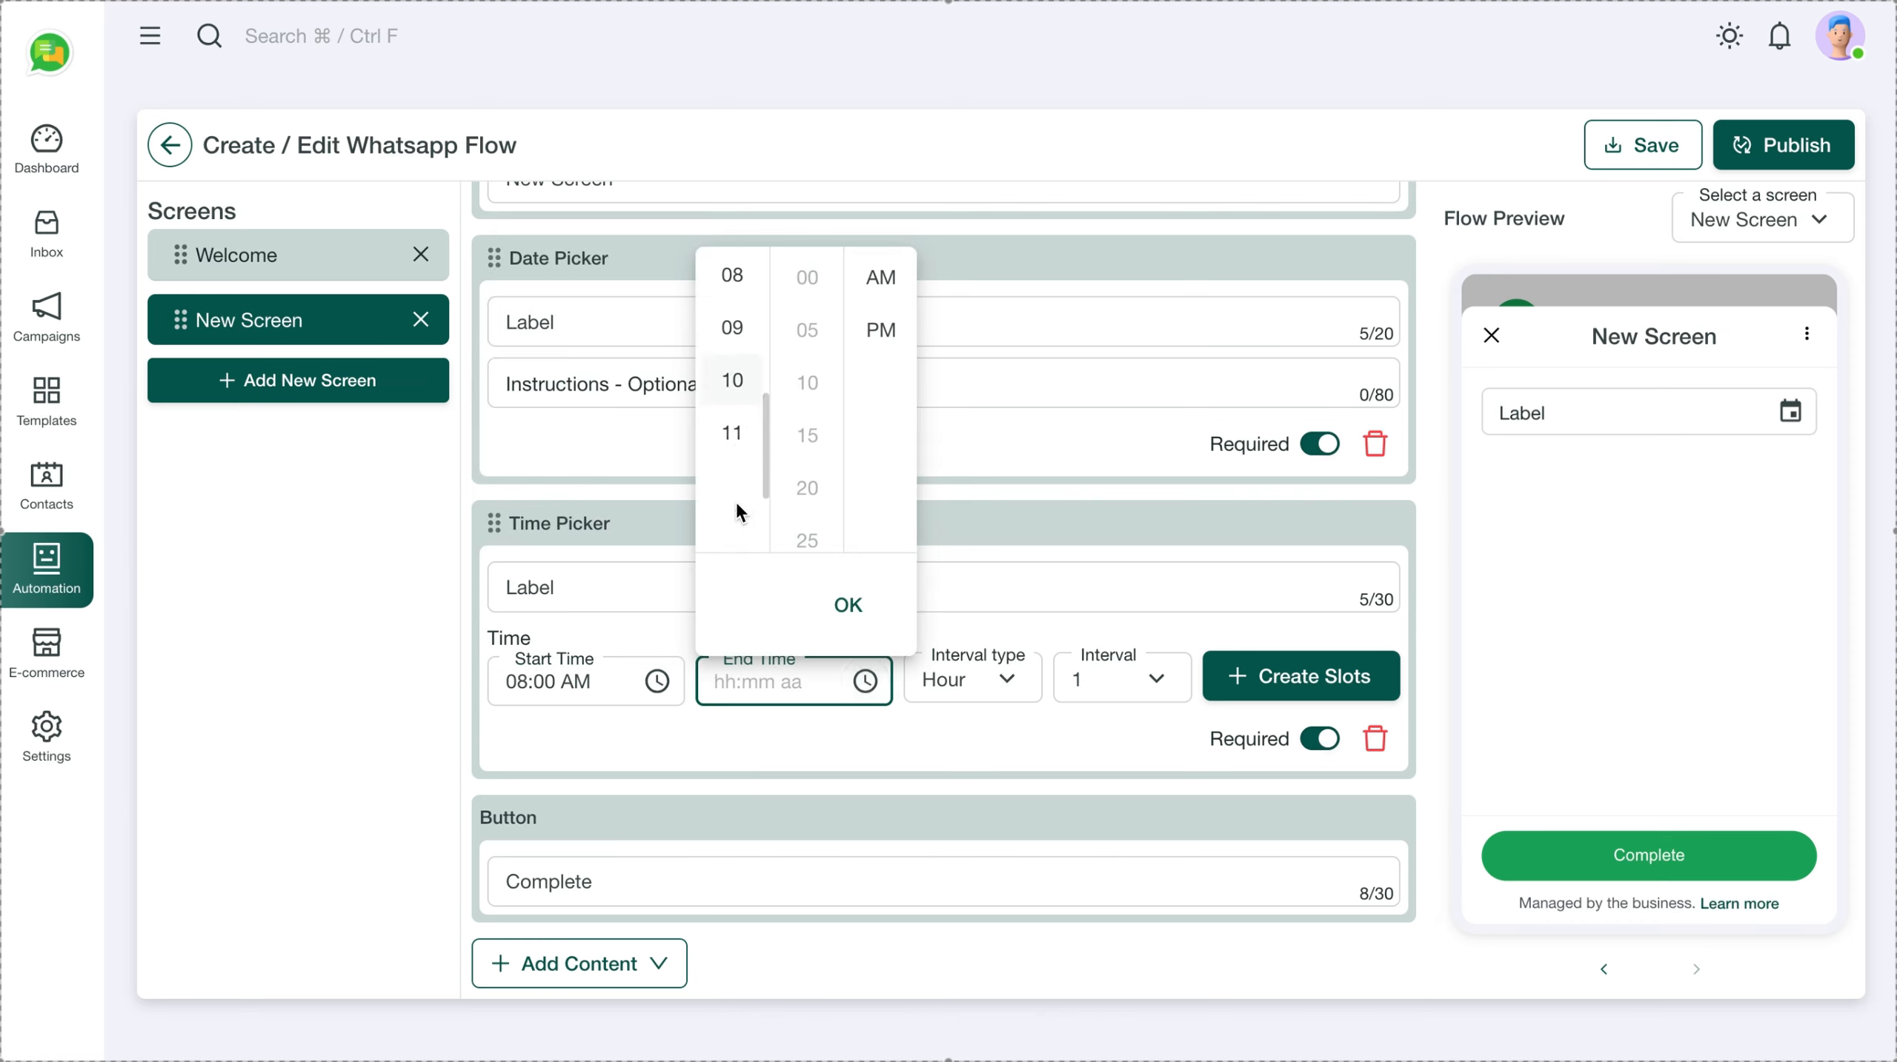
left_click(732, 434)
left_click(858, 610)
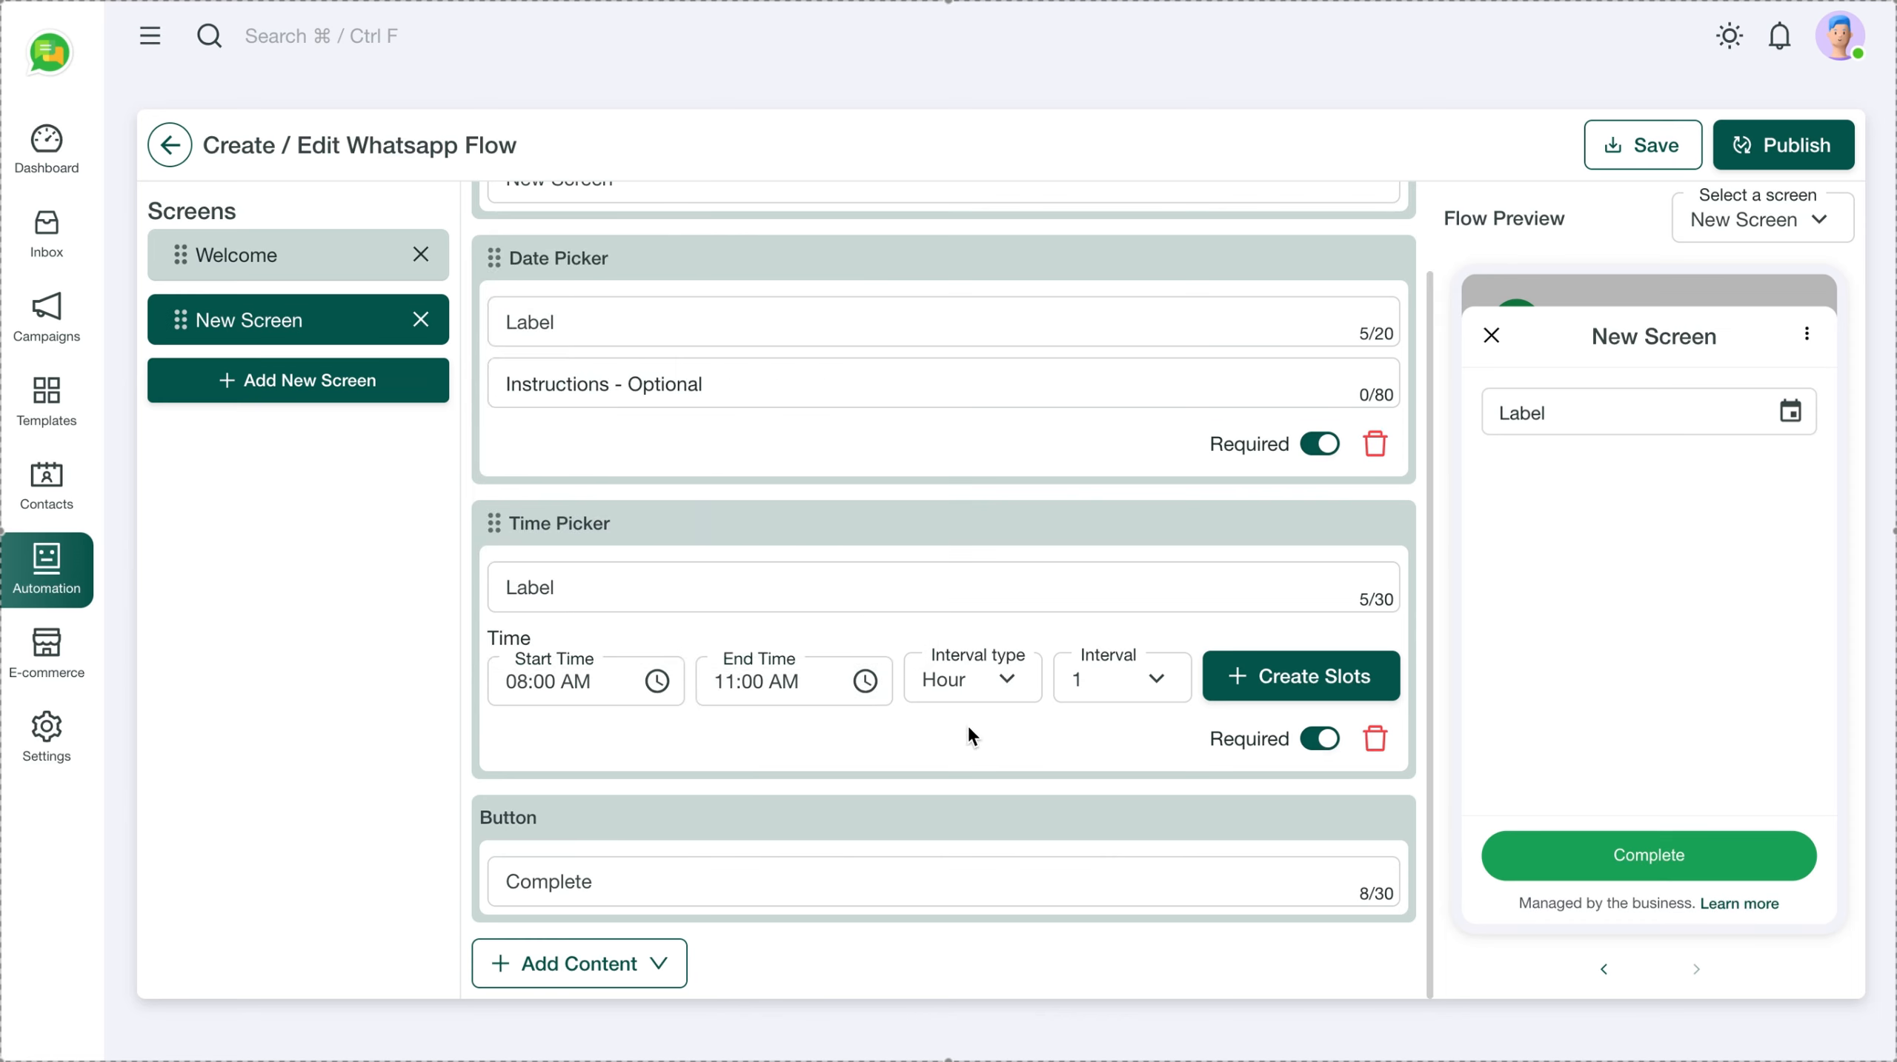
Create hourly time slots as a dropdown labelled 'Choose Time Slots'
left_click(1320, 688)
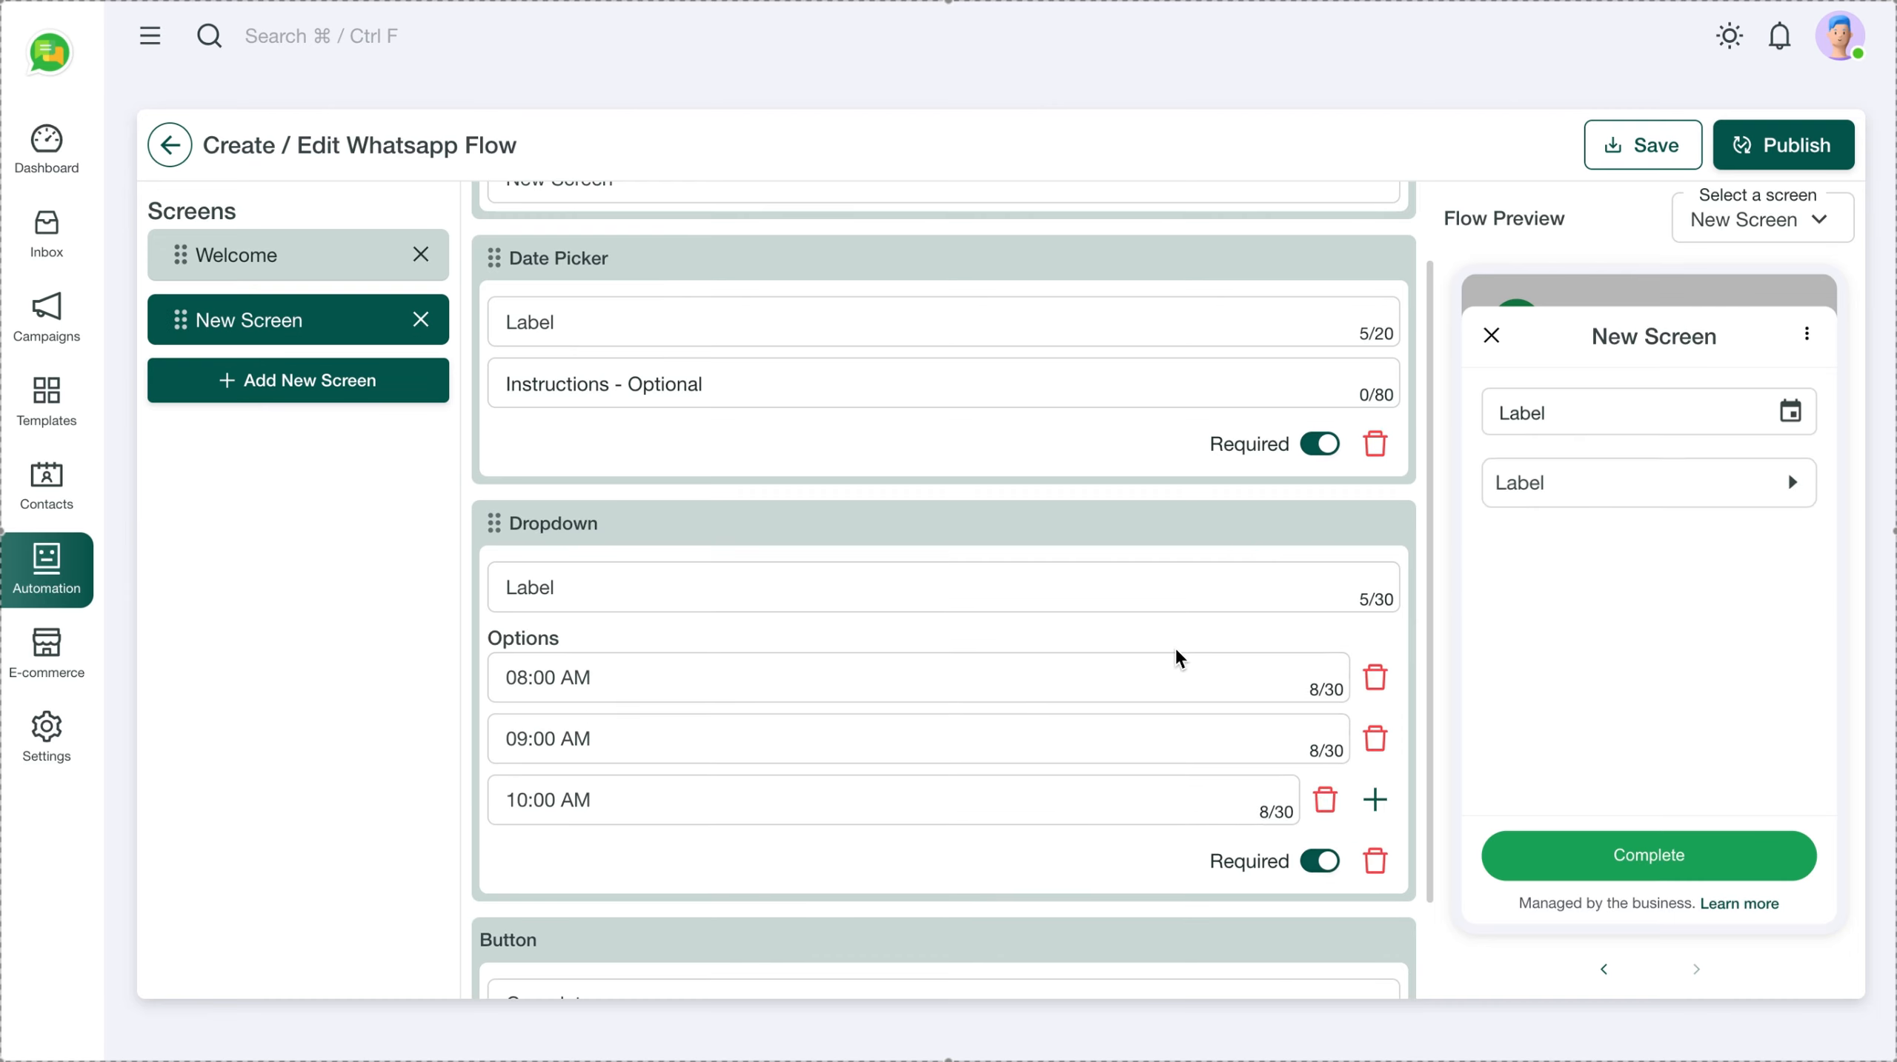
double_click(658, 595)
type("Se")
key("BackSpace")
key("BackSpace")
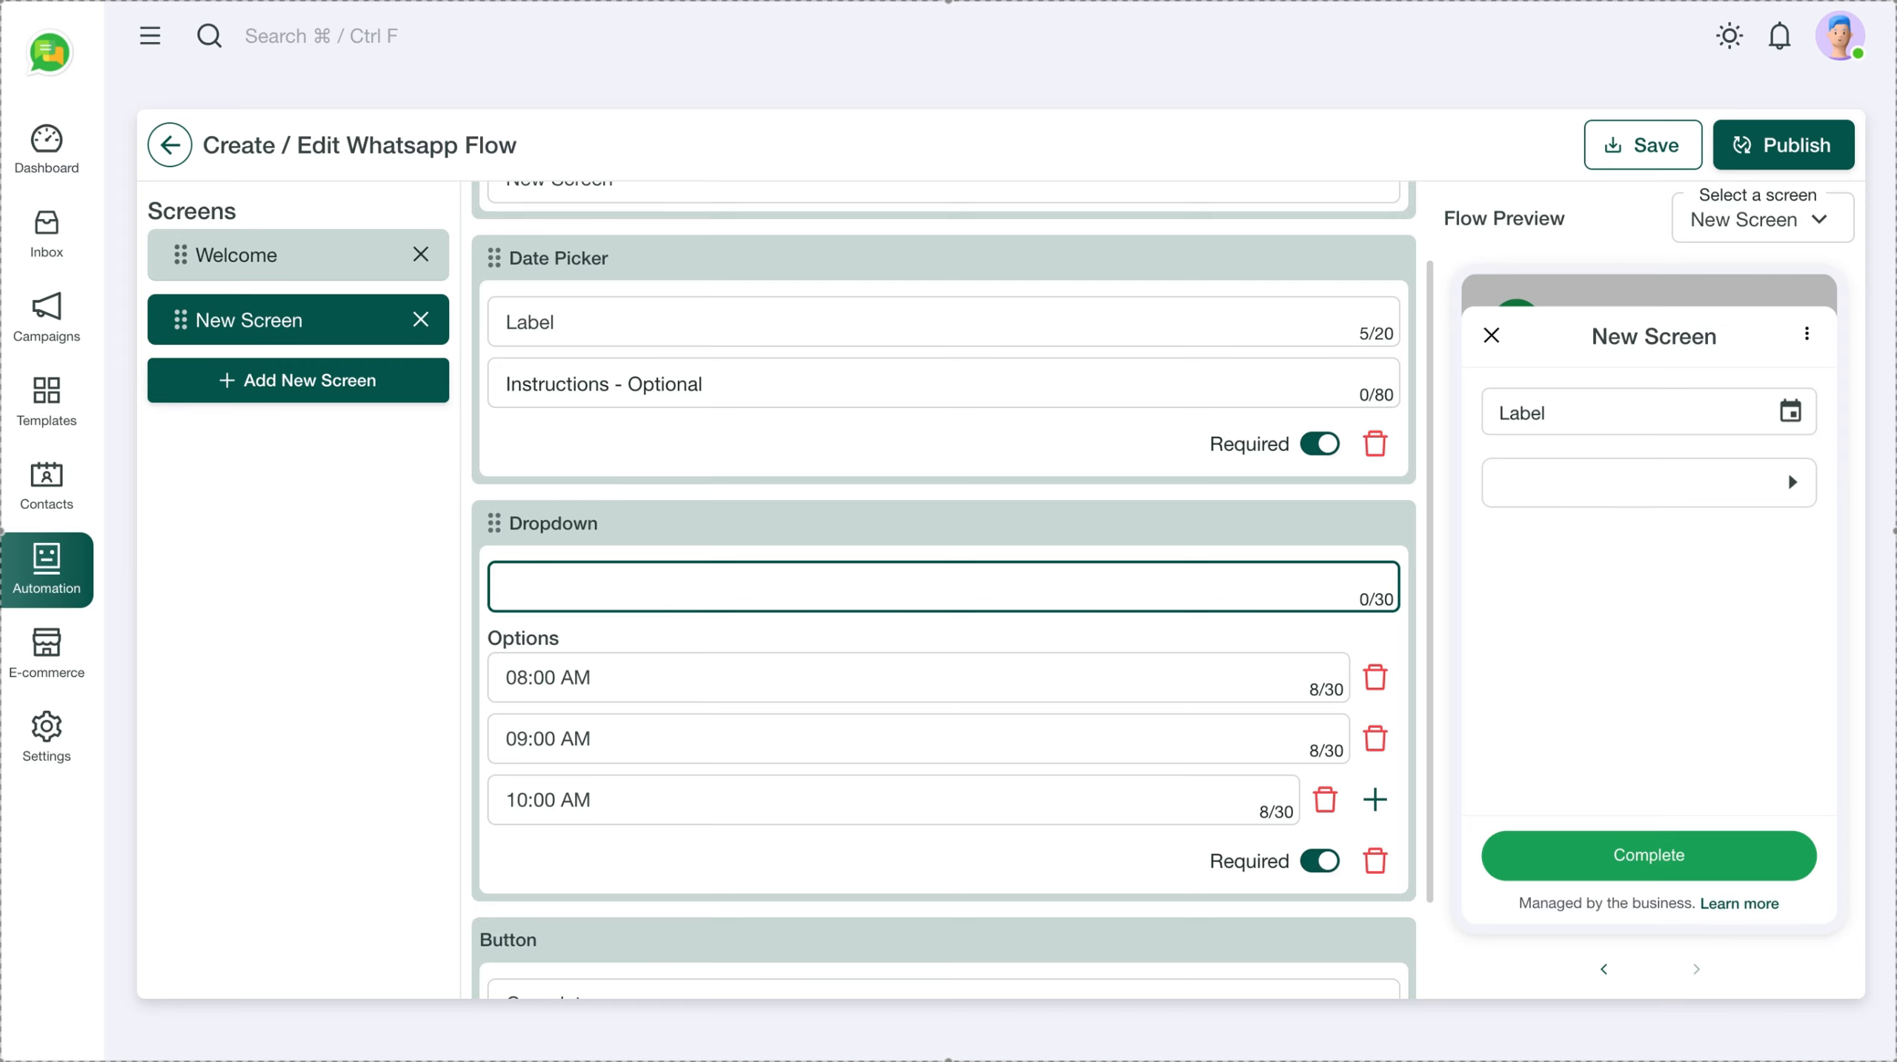
type("Choose Time")
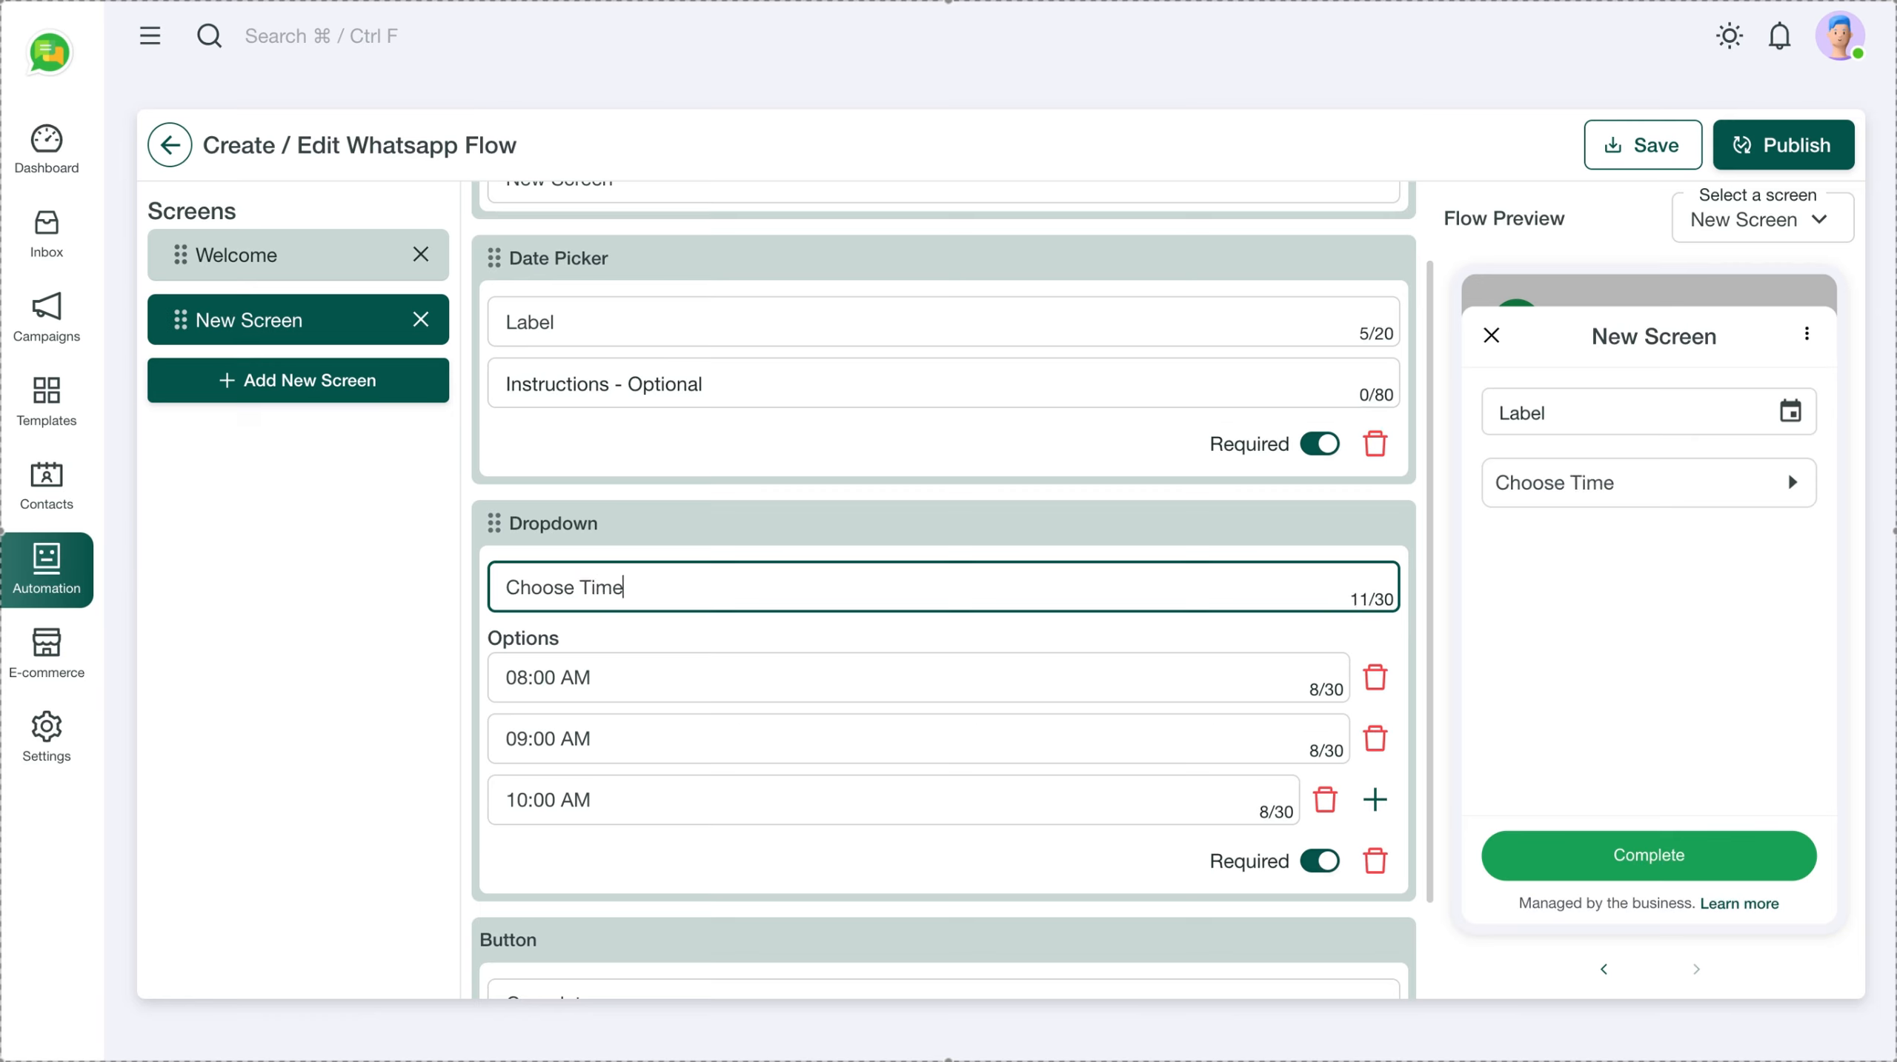
left_click(656, 601)
type("Slots")
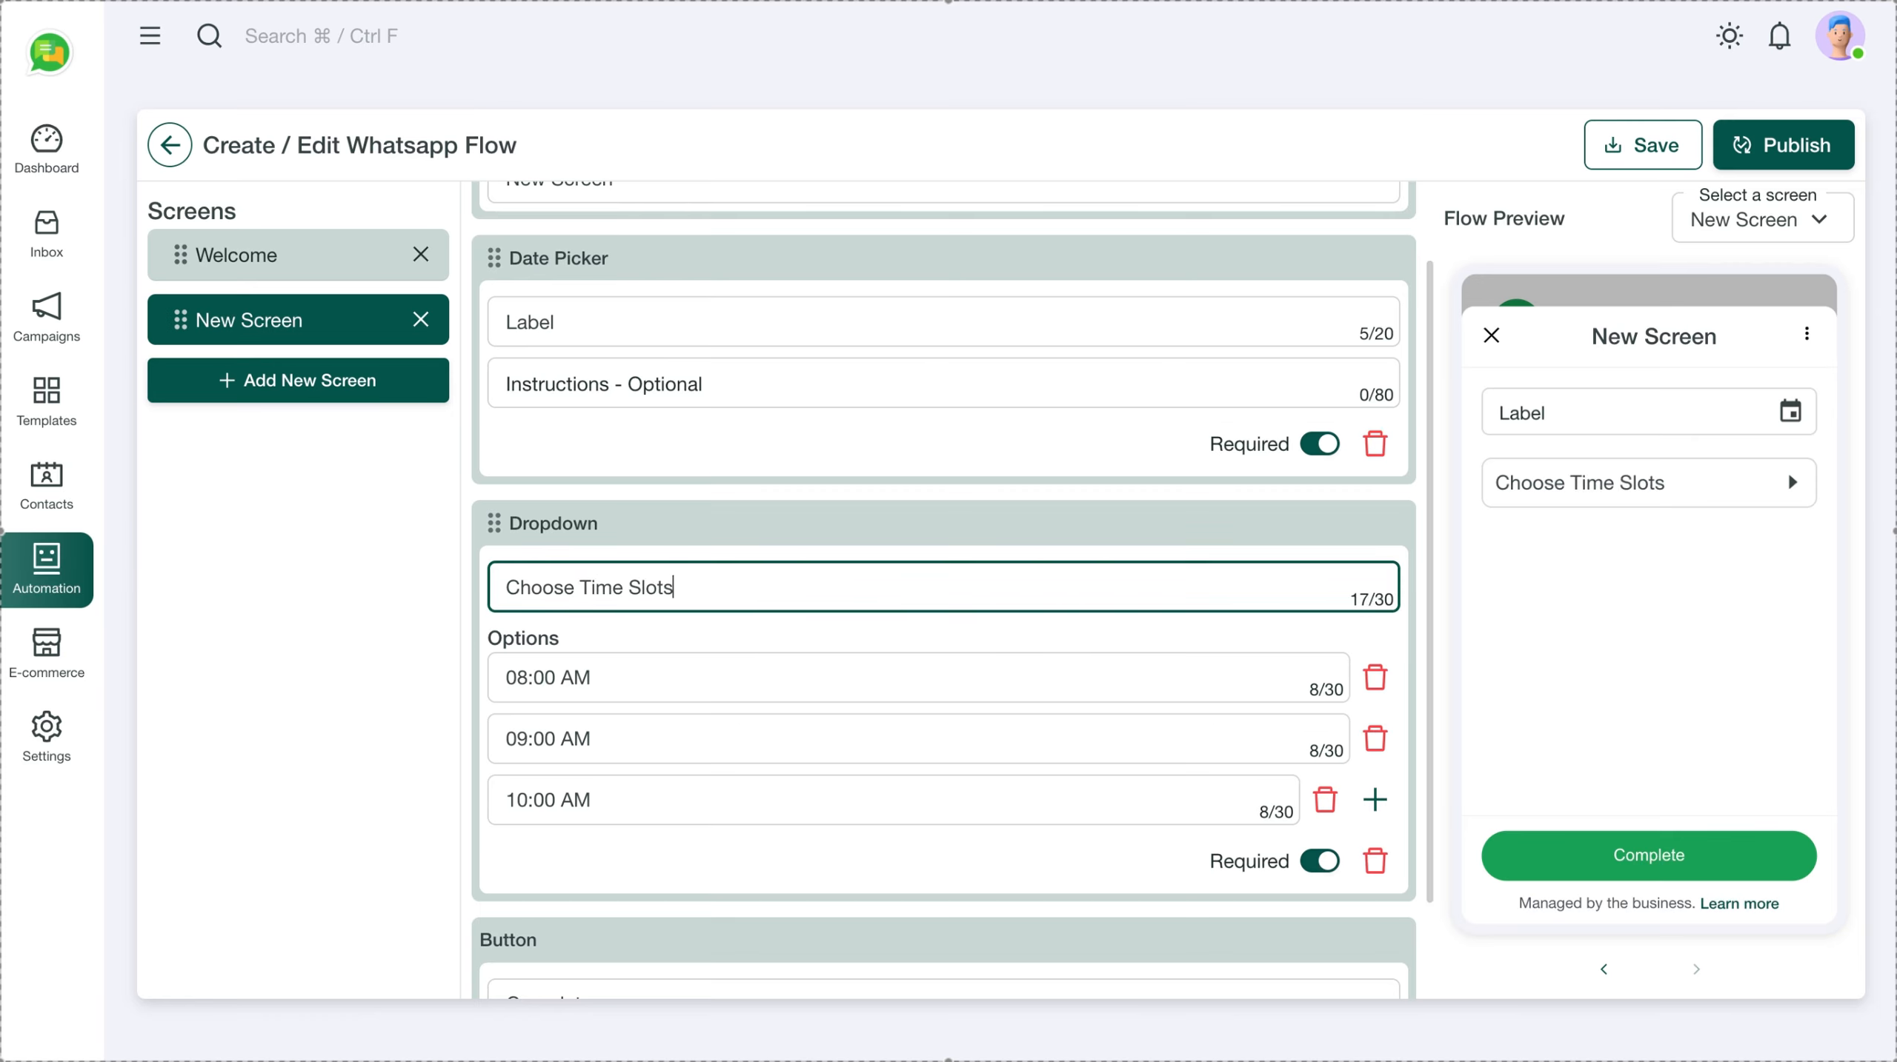
left_click(385, 670)
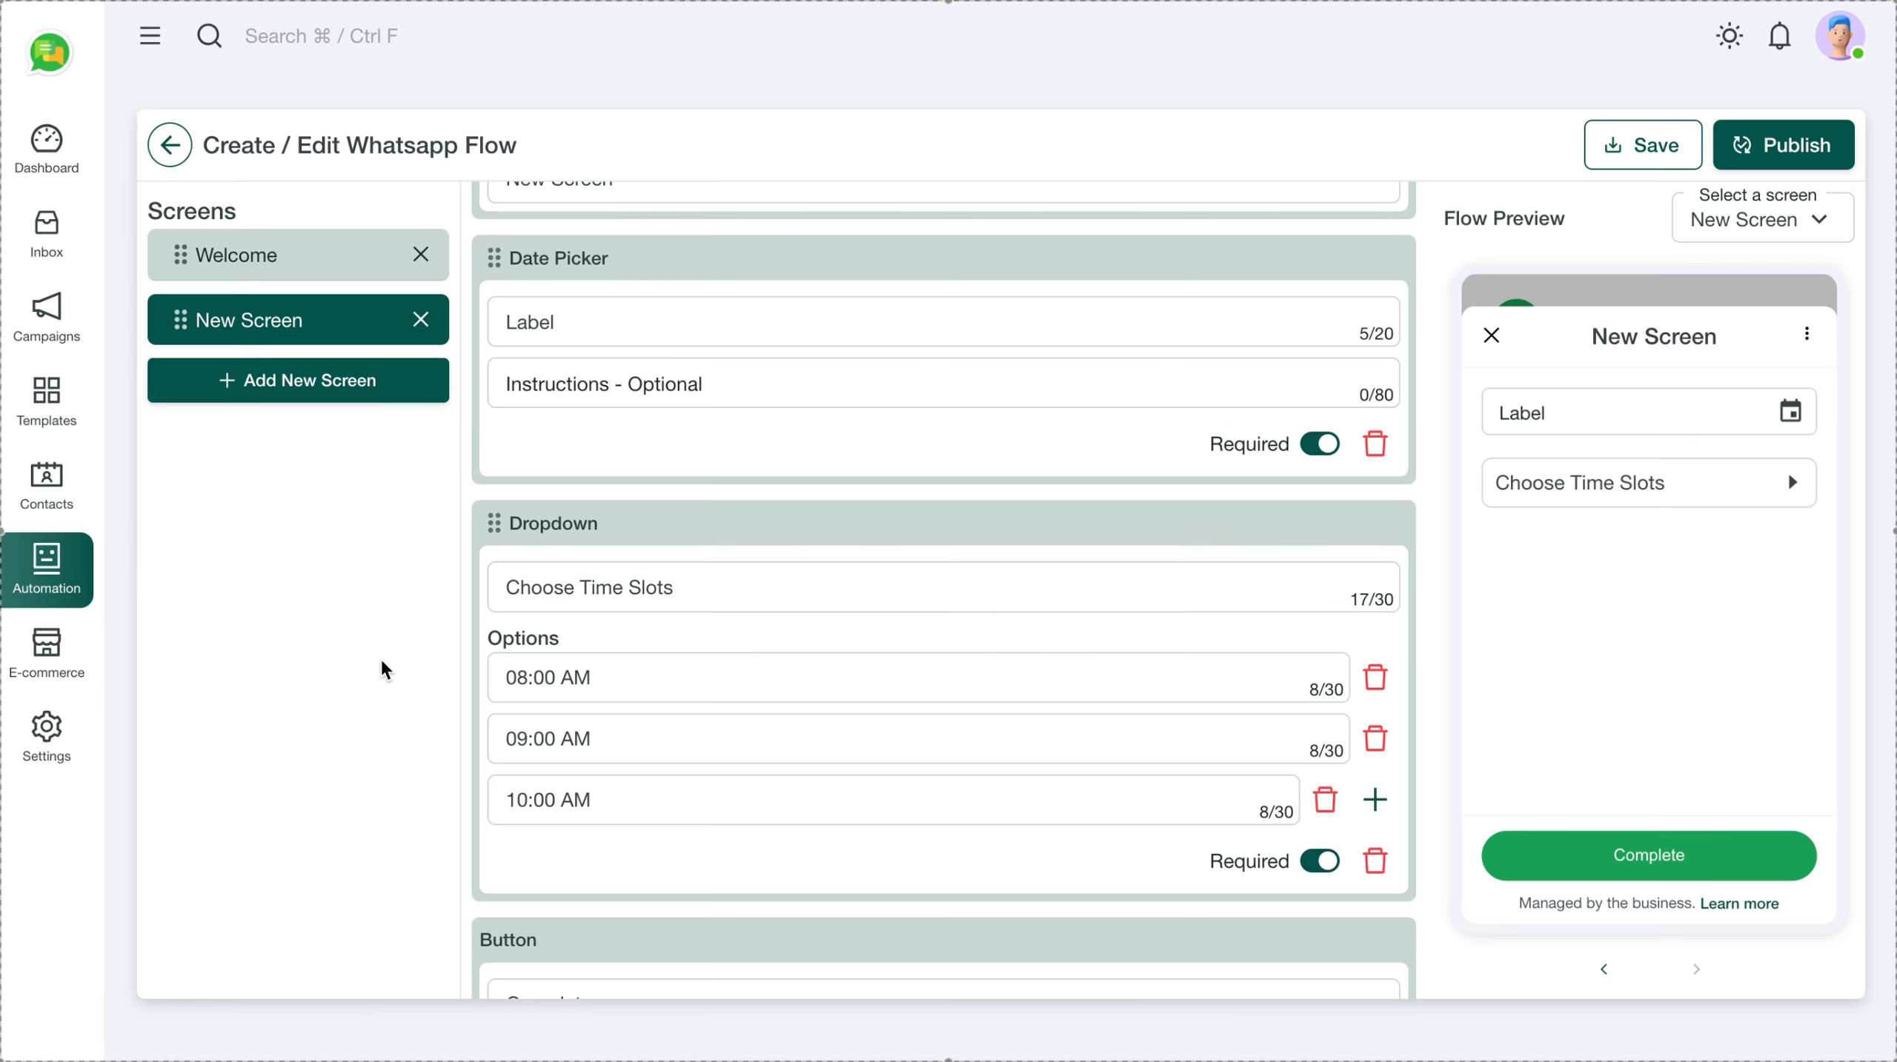
Rename the date picker label to 'Select Date'
double_click(600, 320)
type("Sele")
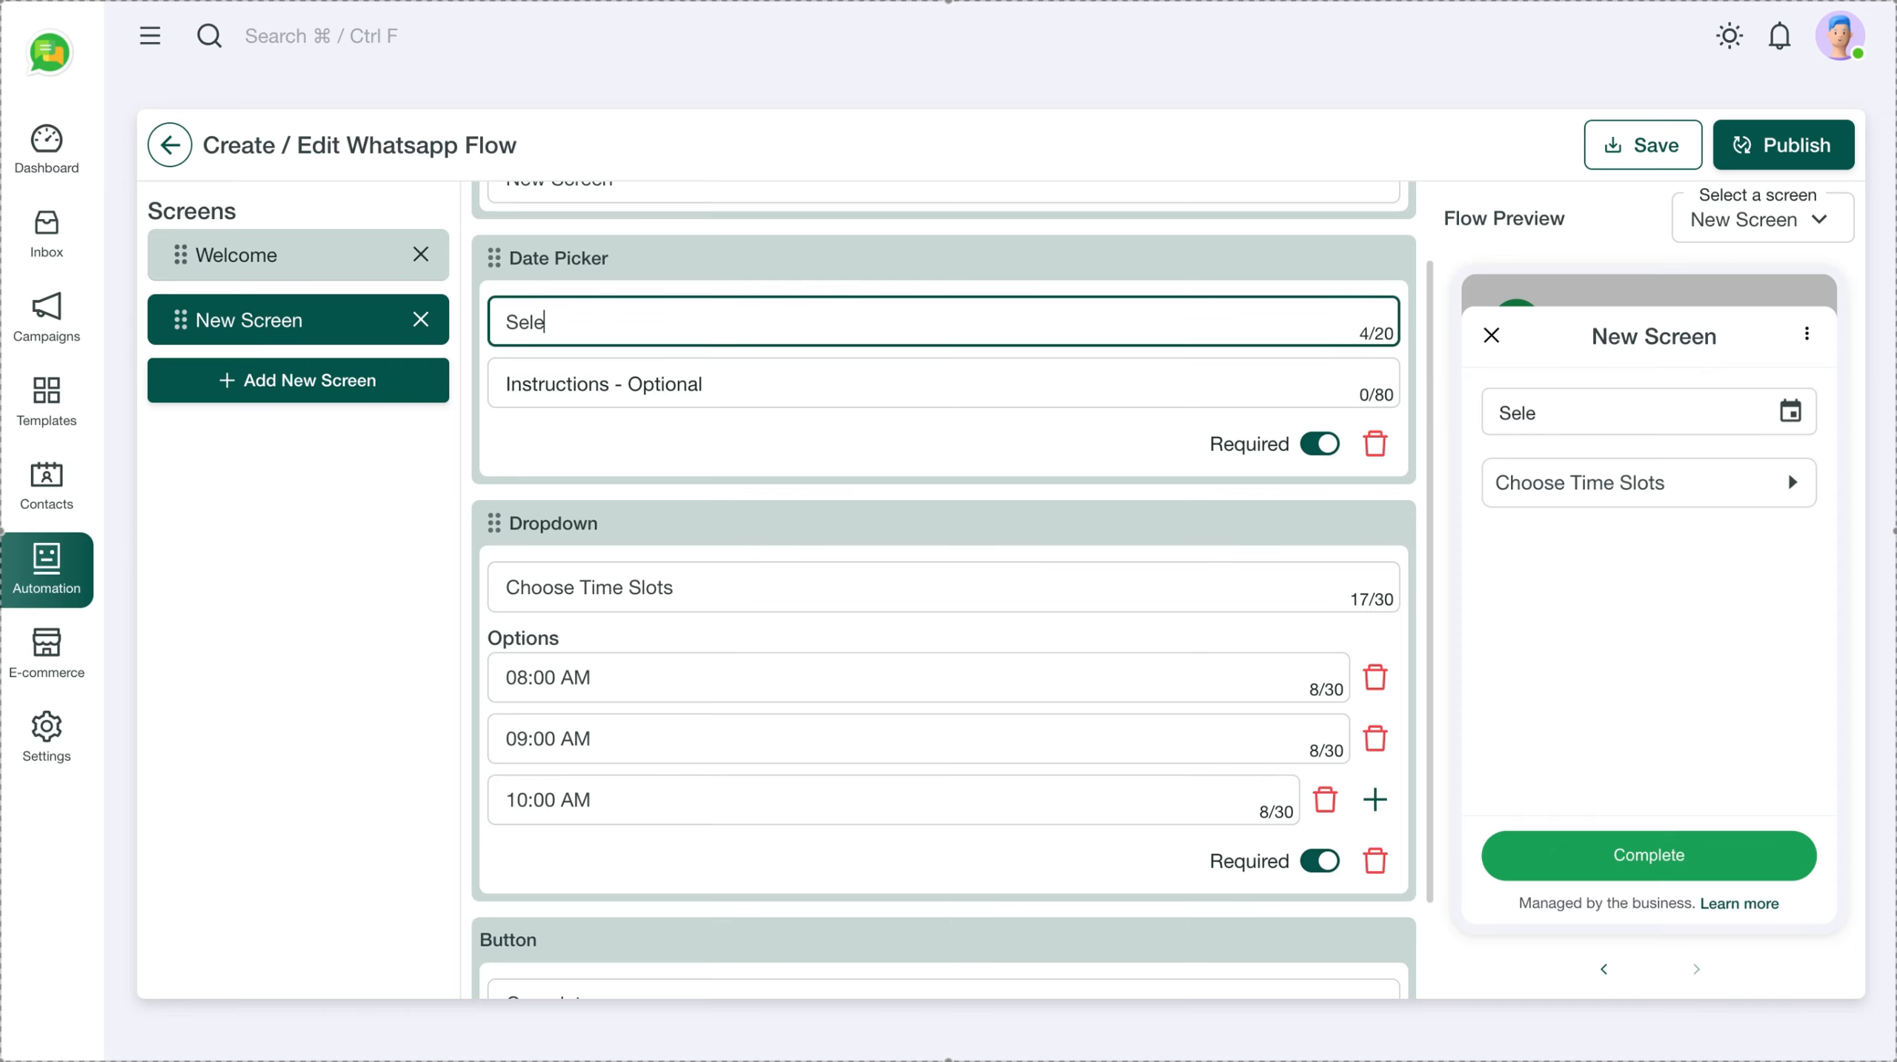
type("ct Date")
left_click(361, 565)
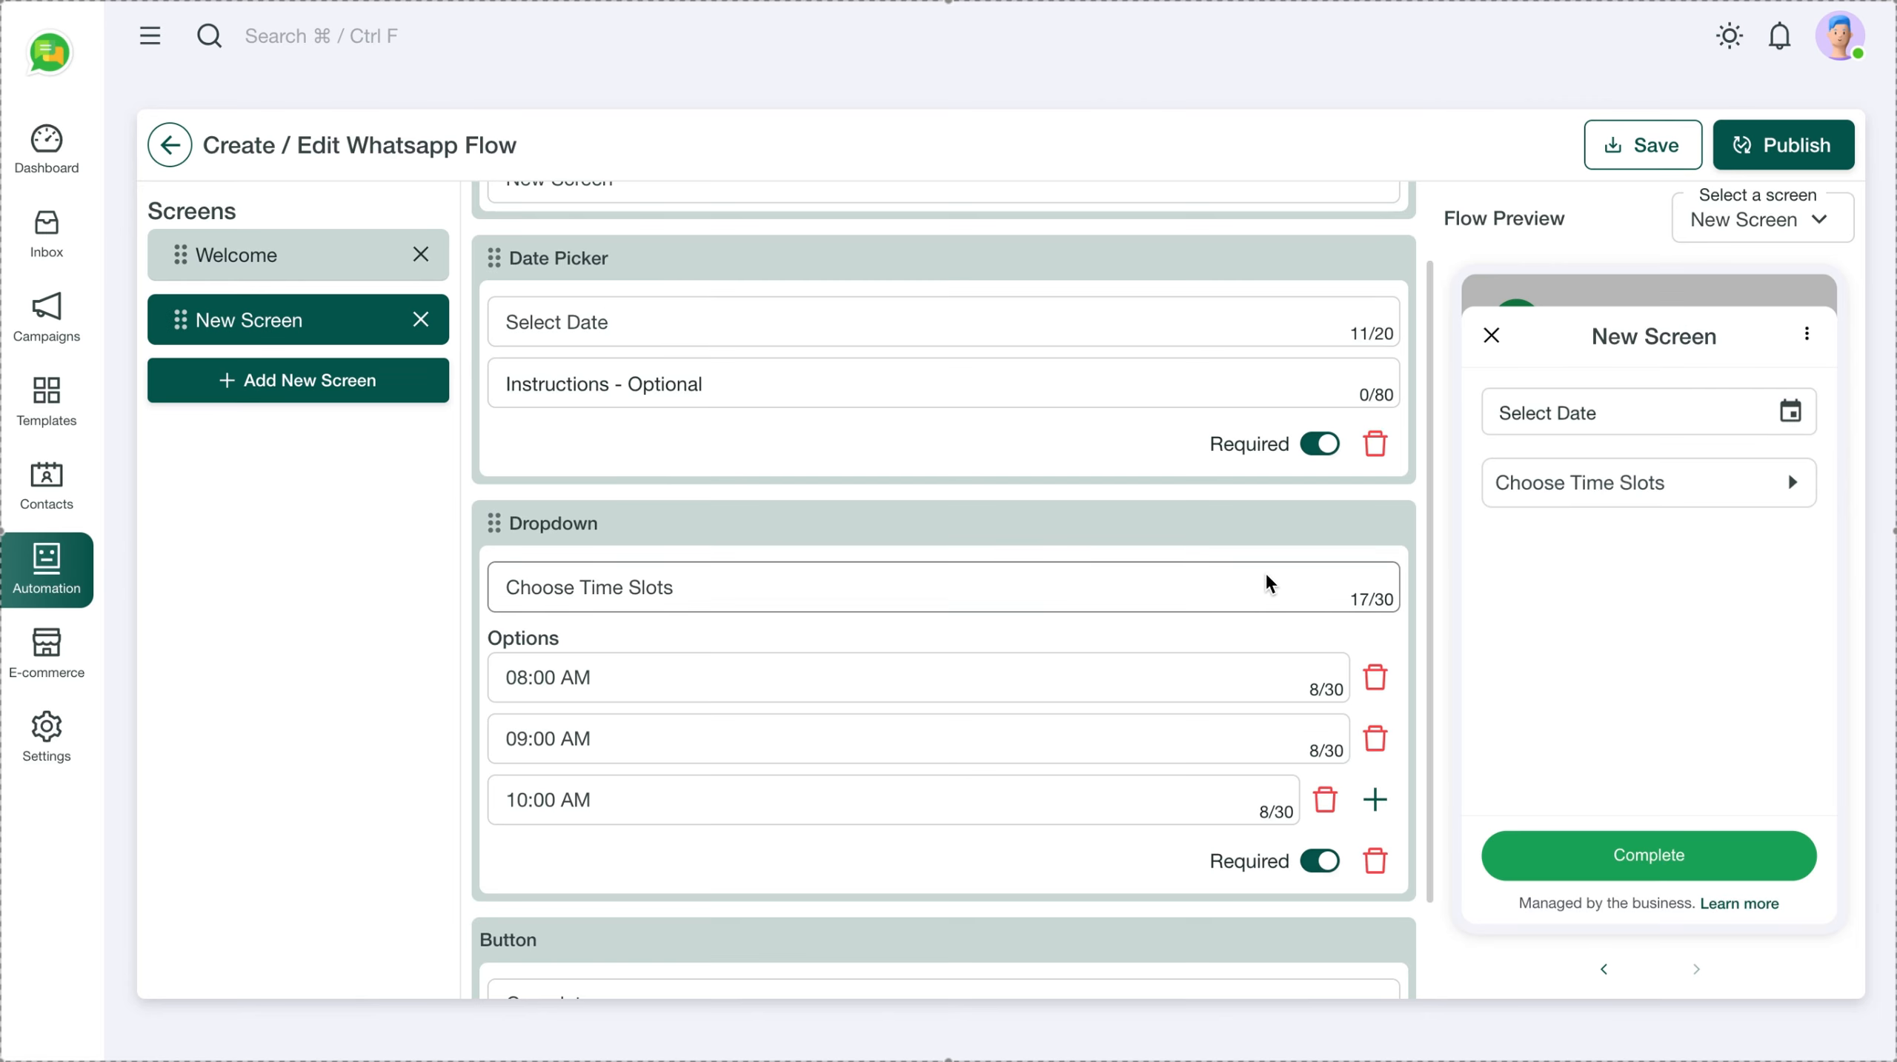
Try the Select Date calendar and time-slot list in the Flow Preview
left_click(1719, 420)
left_click(1789, 411)
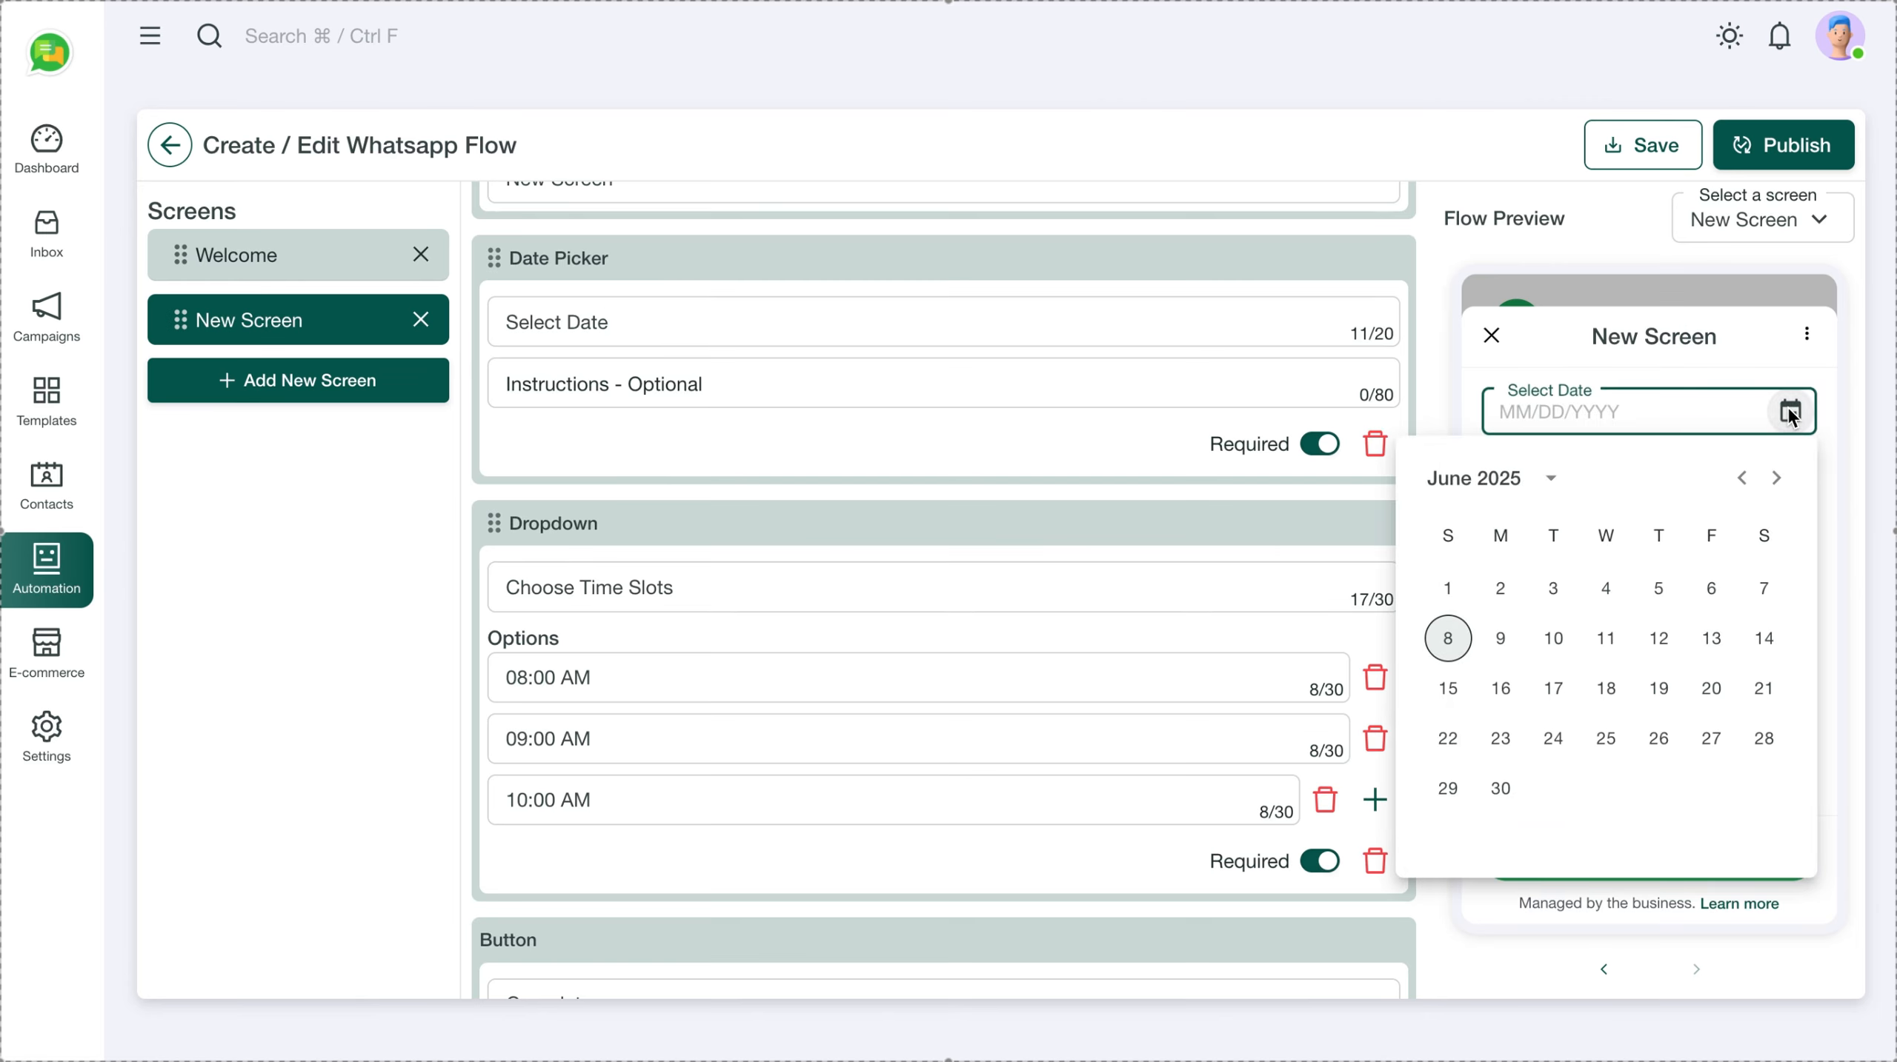
left_click(1790, 410)
left_click(1766, 486)
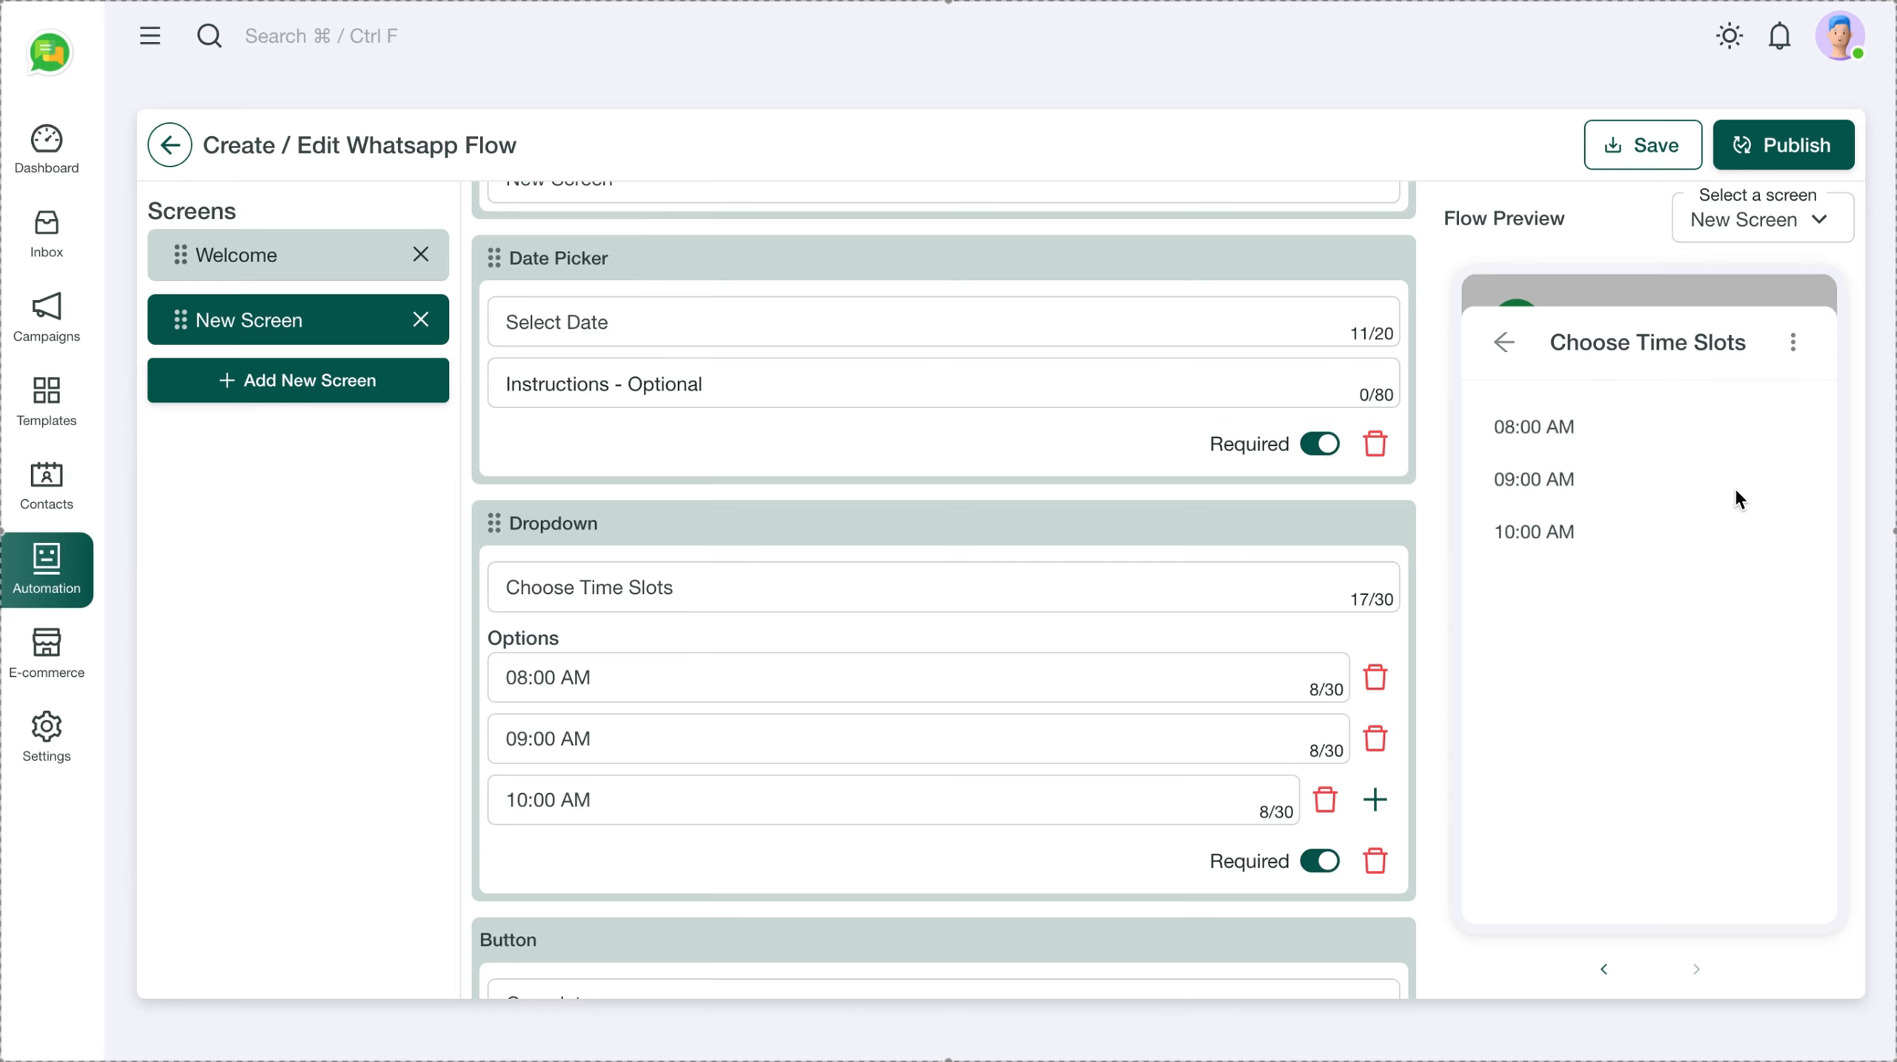
left_click(1505, 344)
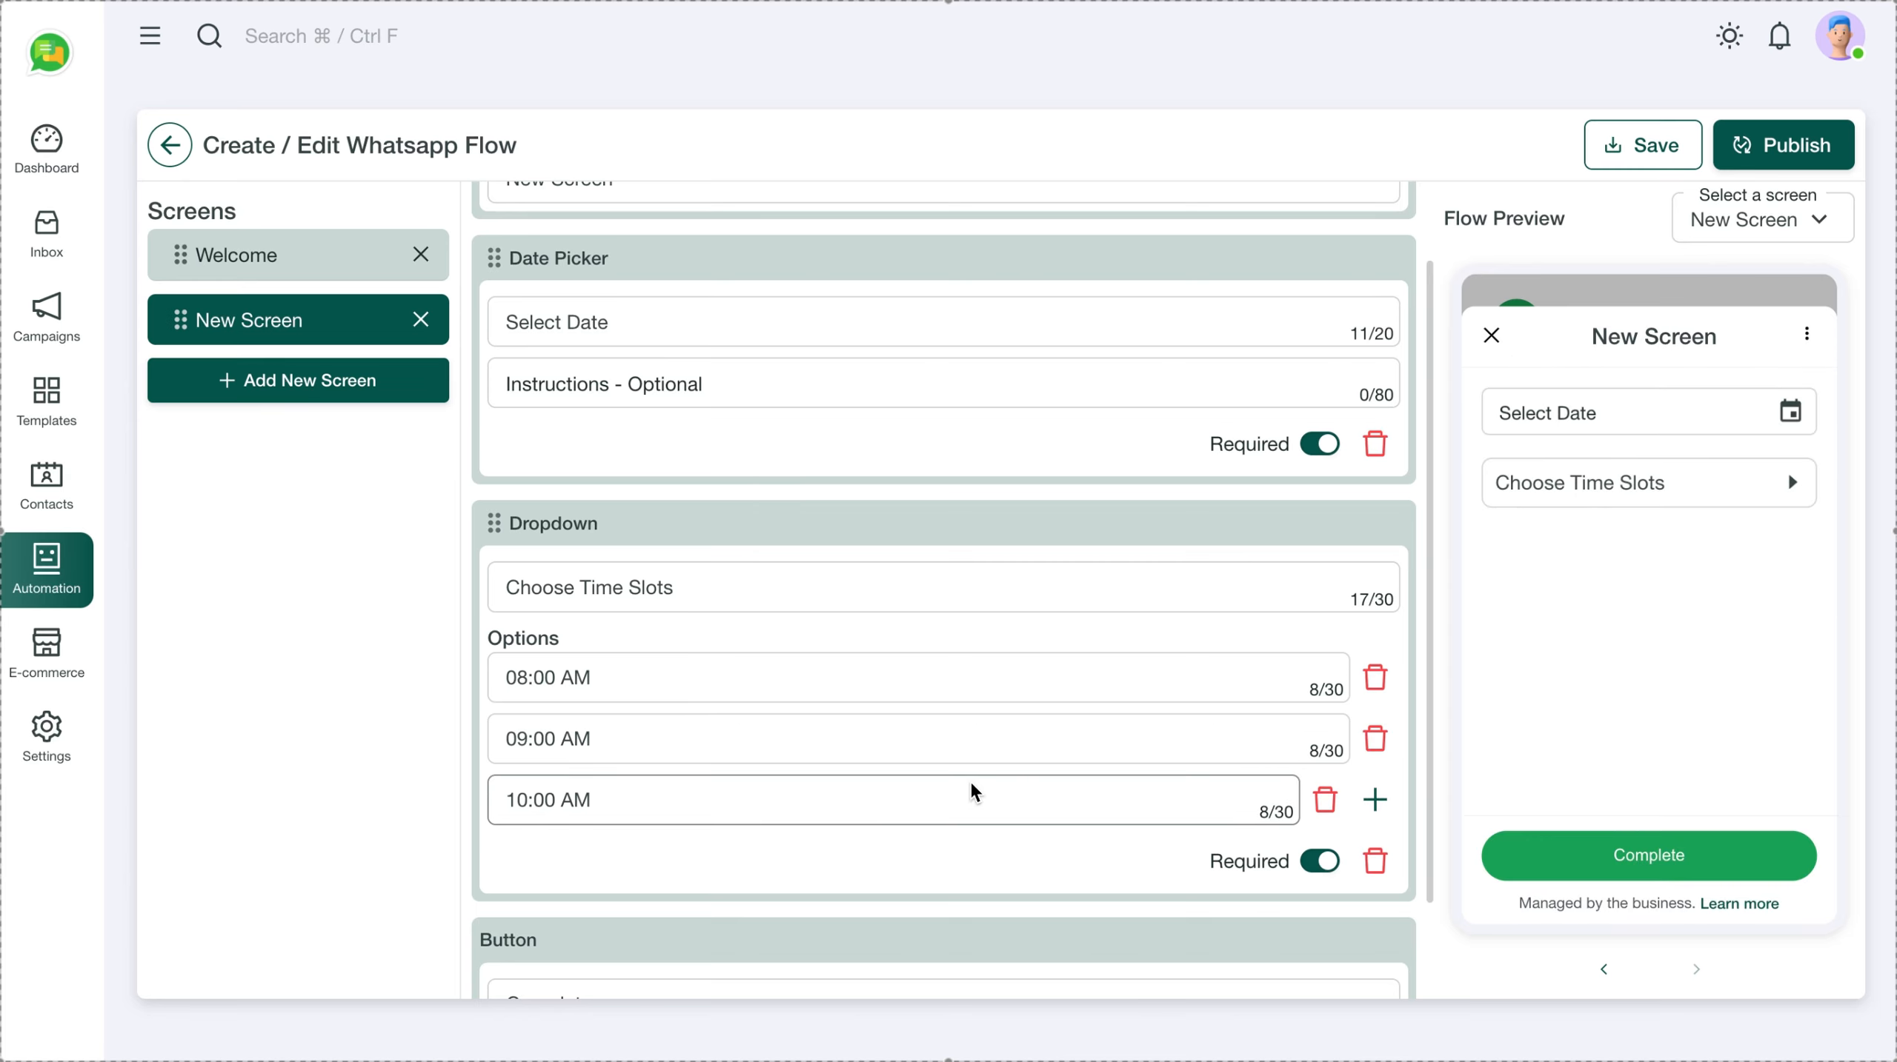
scroll(974, 792, "down", 2)
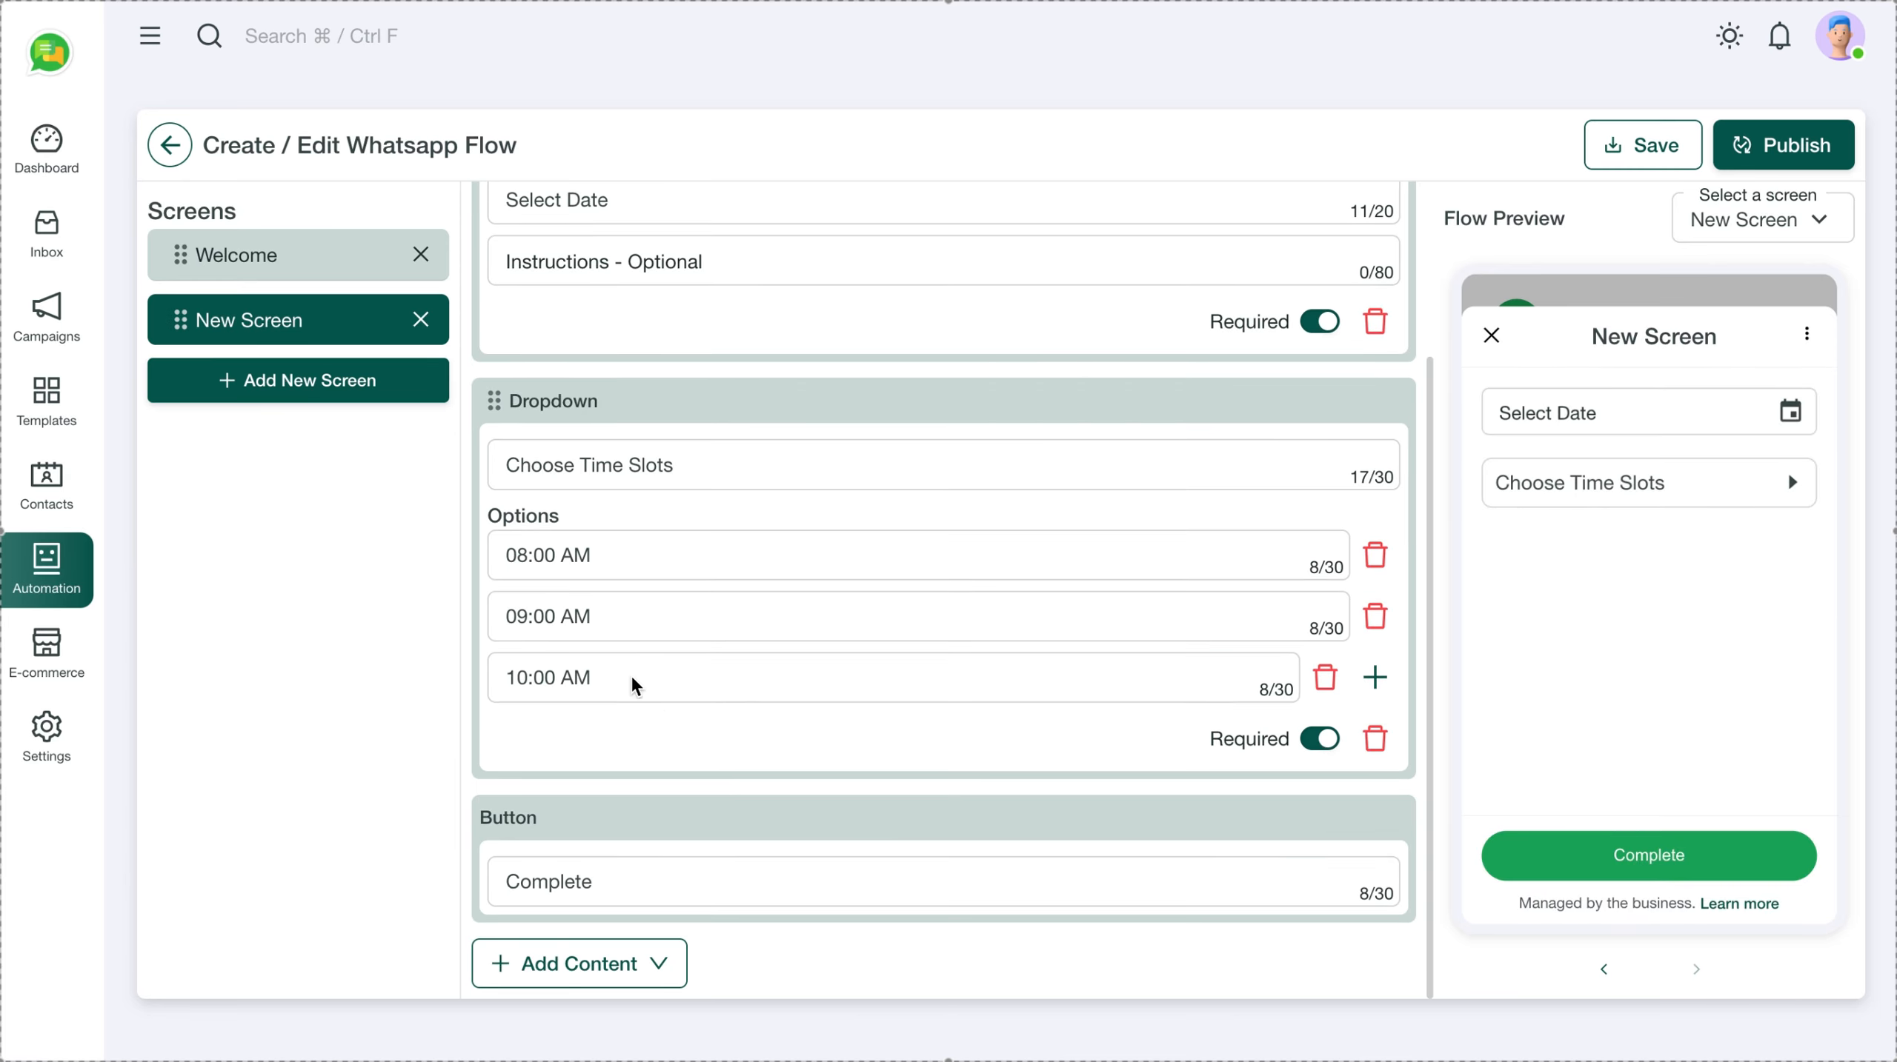
Add a third screen with an Opt In checkbox and a linked Read more screen
left_click(277, 383)
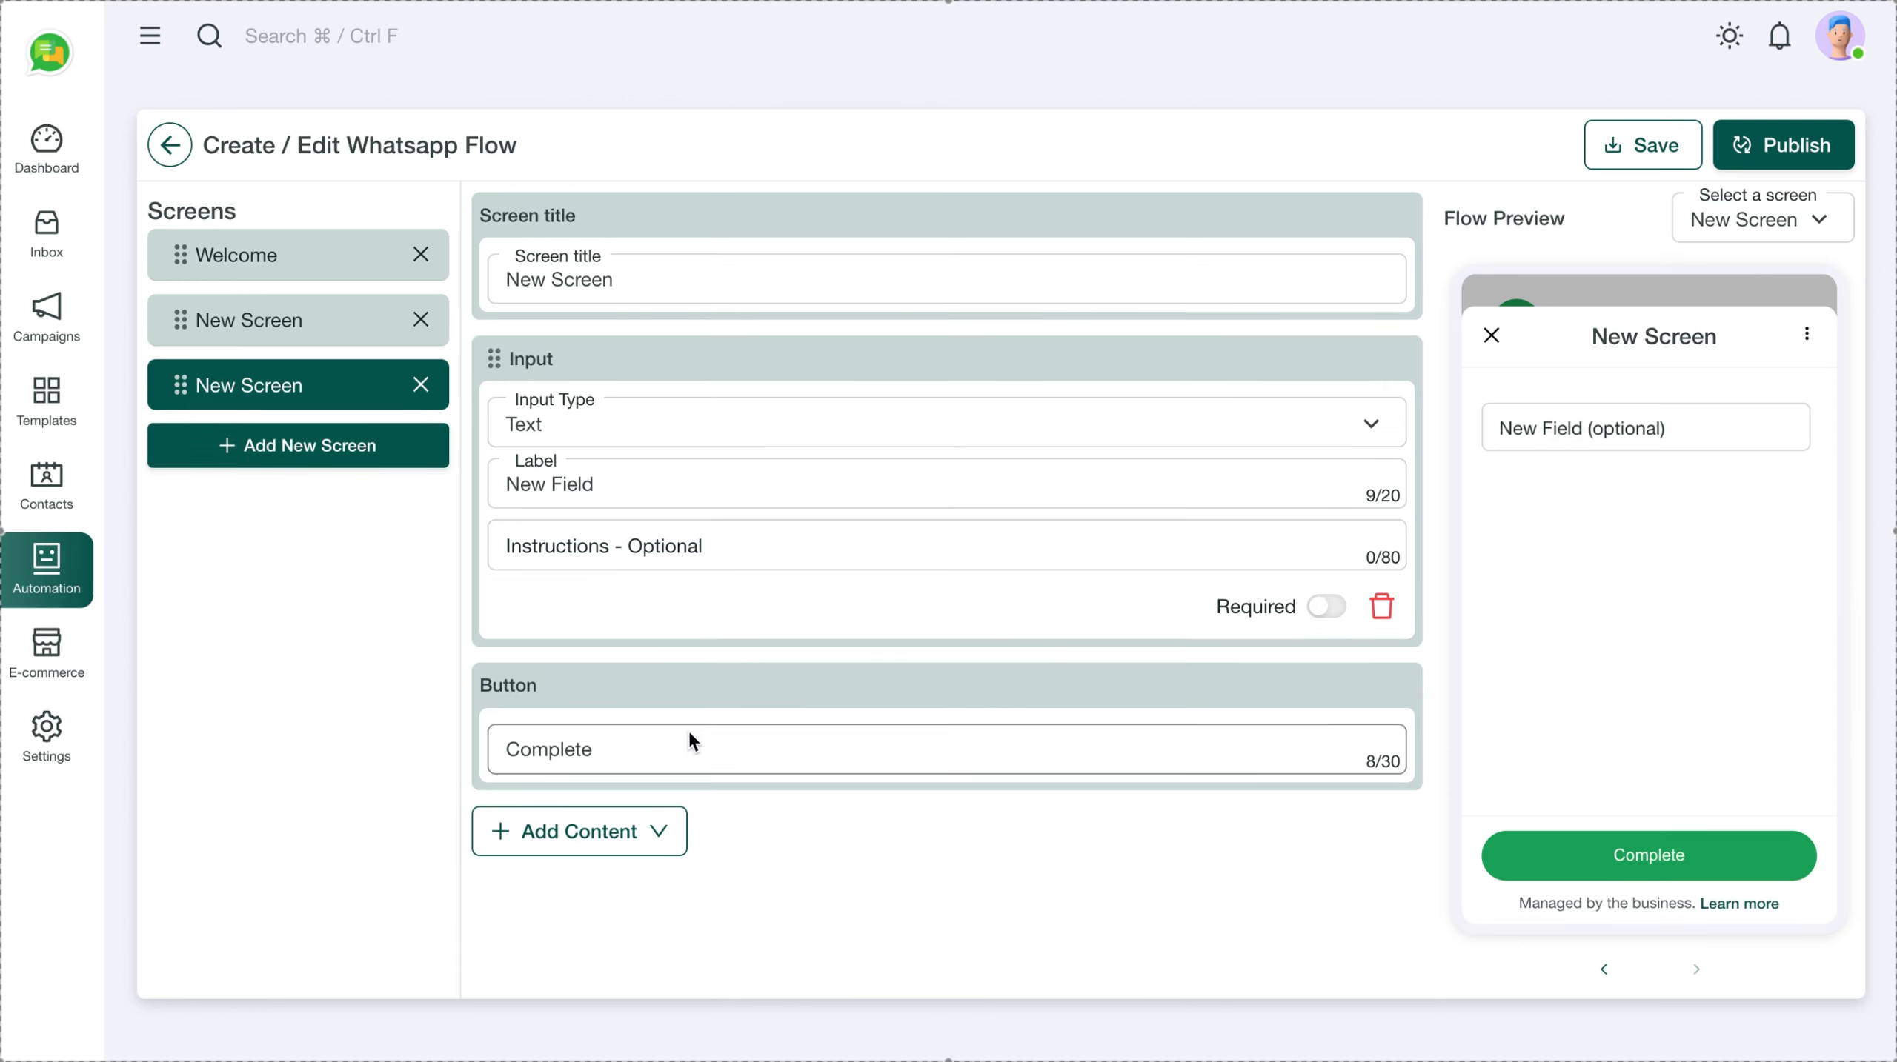
left_click(663, 834)
mouse_move(628, 975)
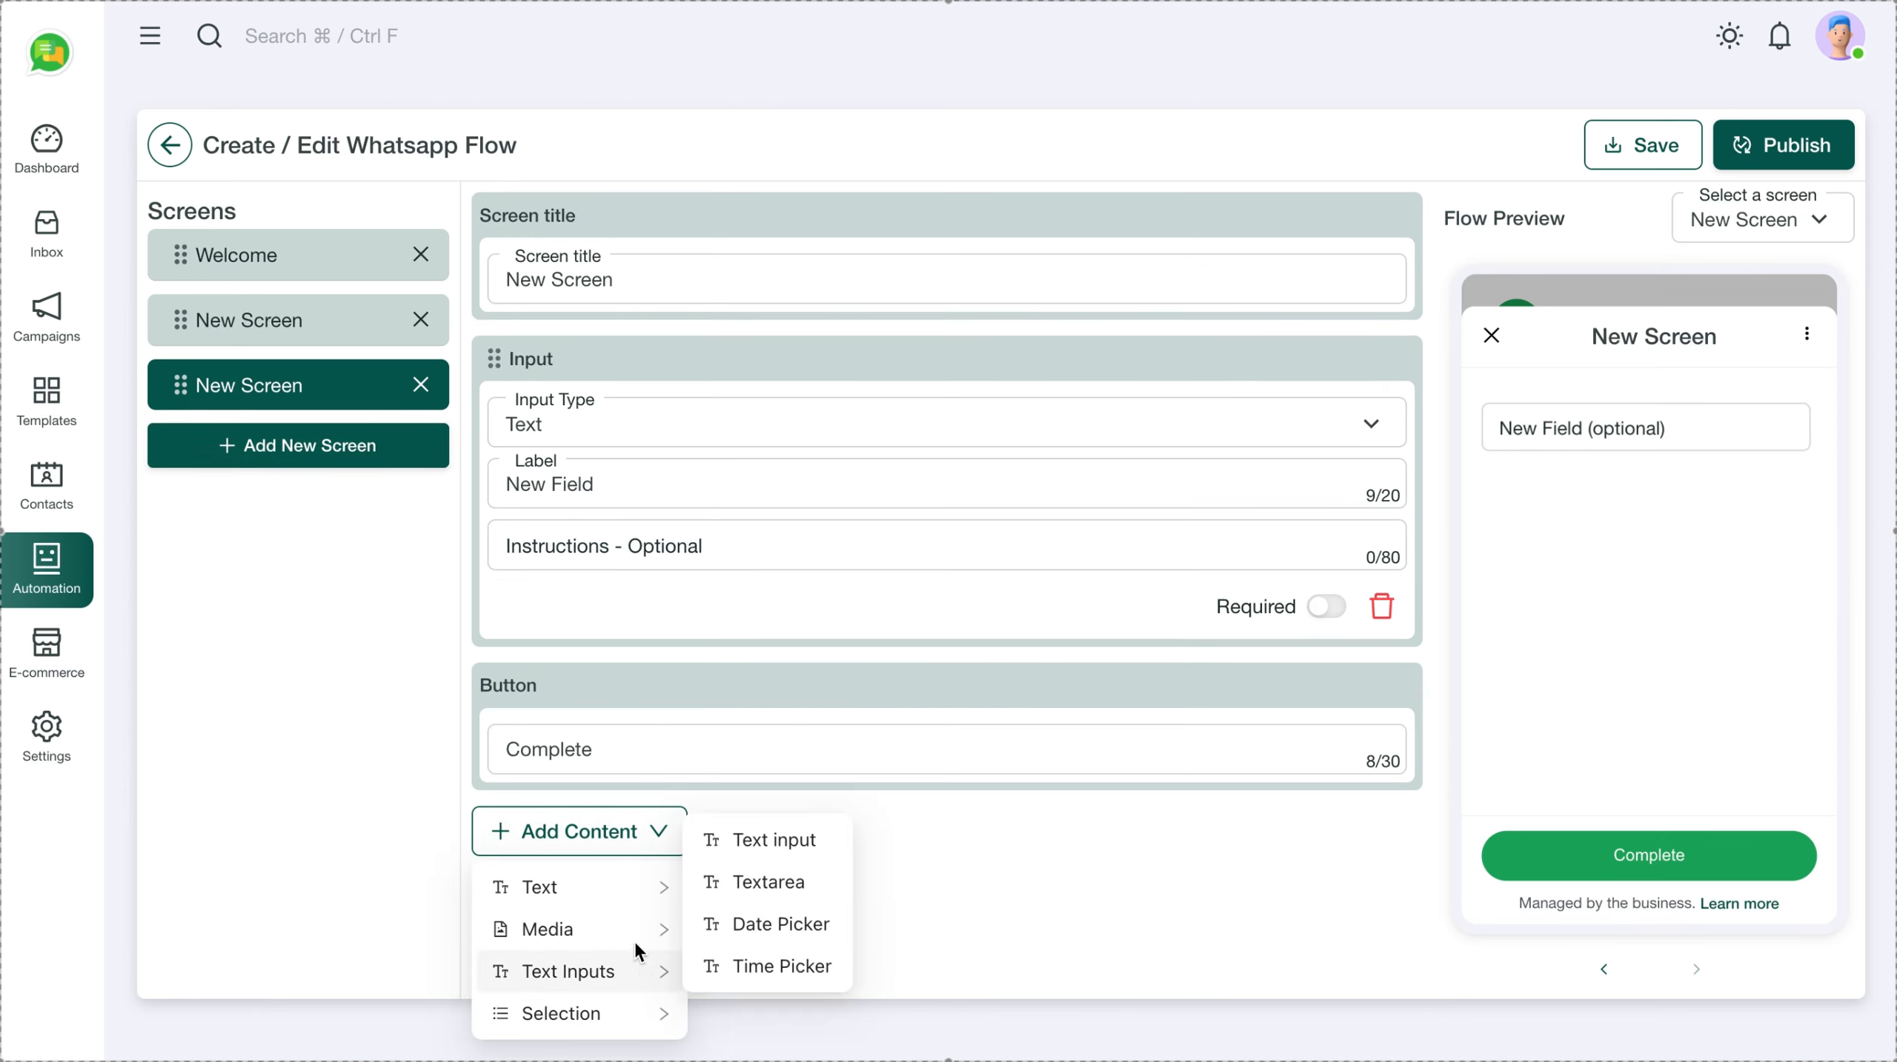
mouse_move(633, 940)
mouse_move(644, 1027)
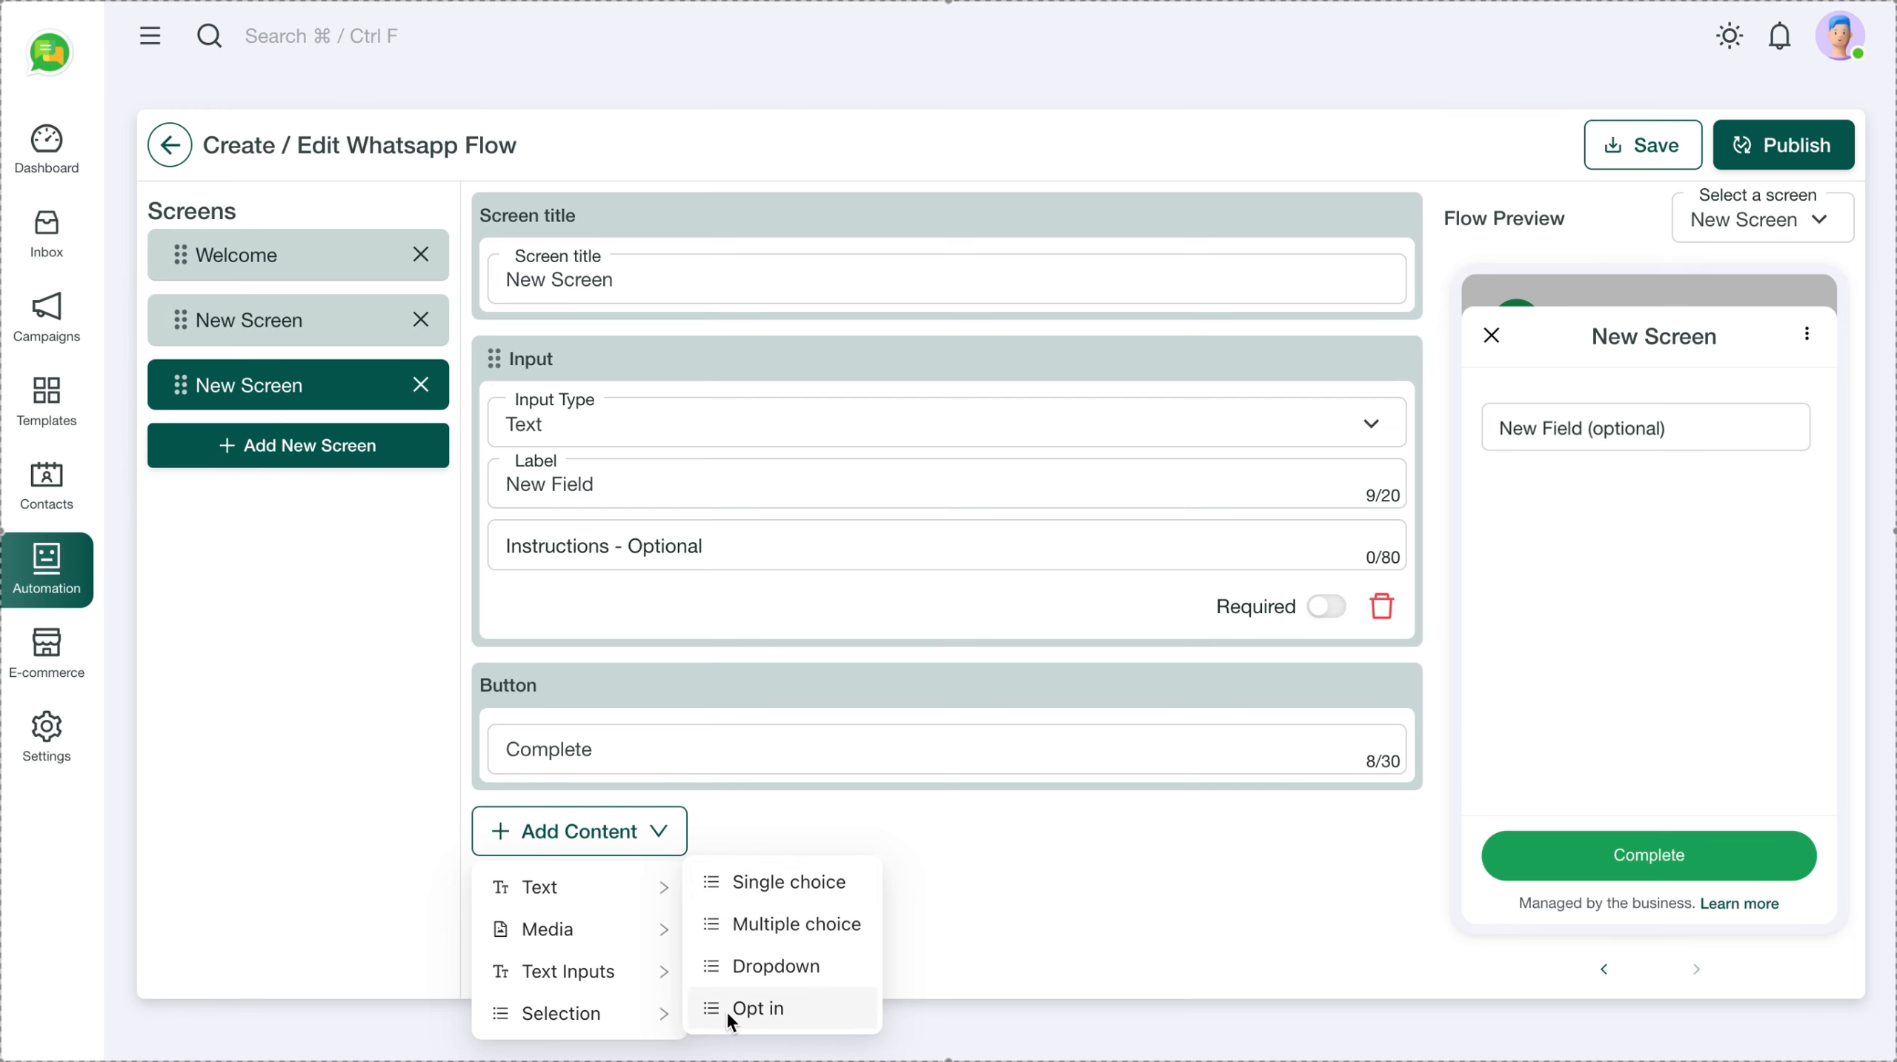
left_click(758, 1009)
scroll(898, 863, "down", 1)
scroll(898, 862, "down", 2)
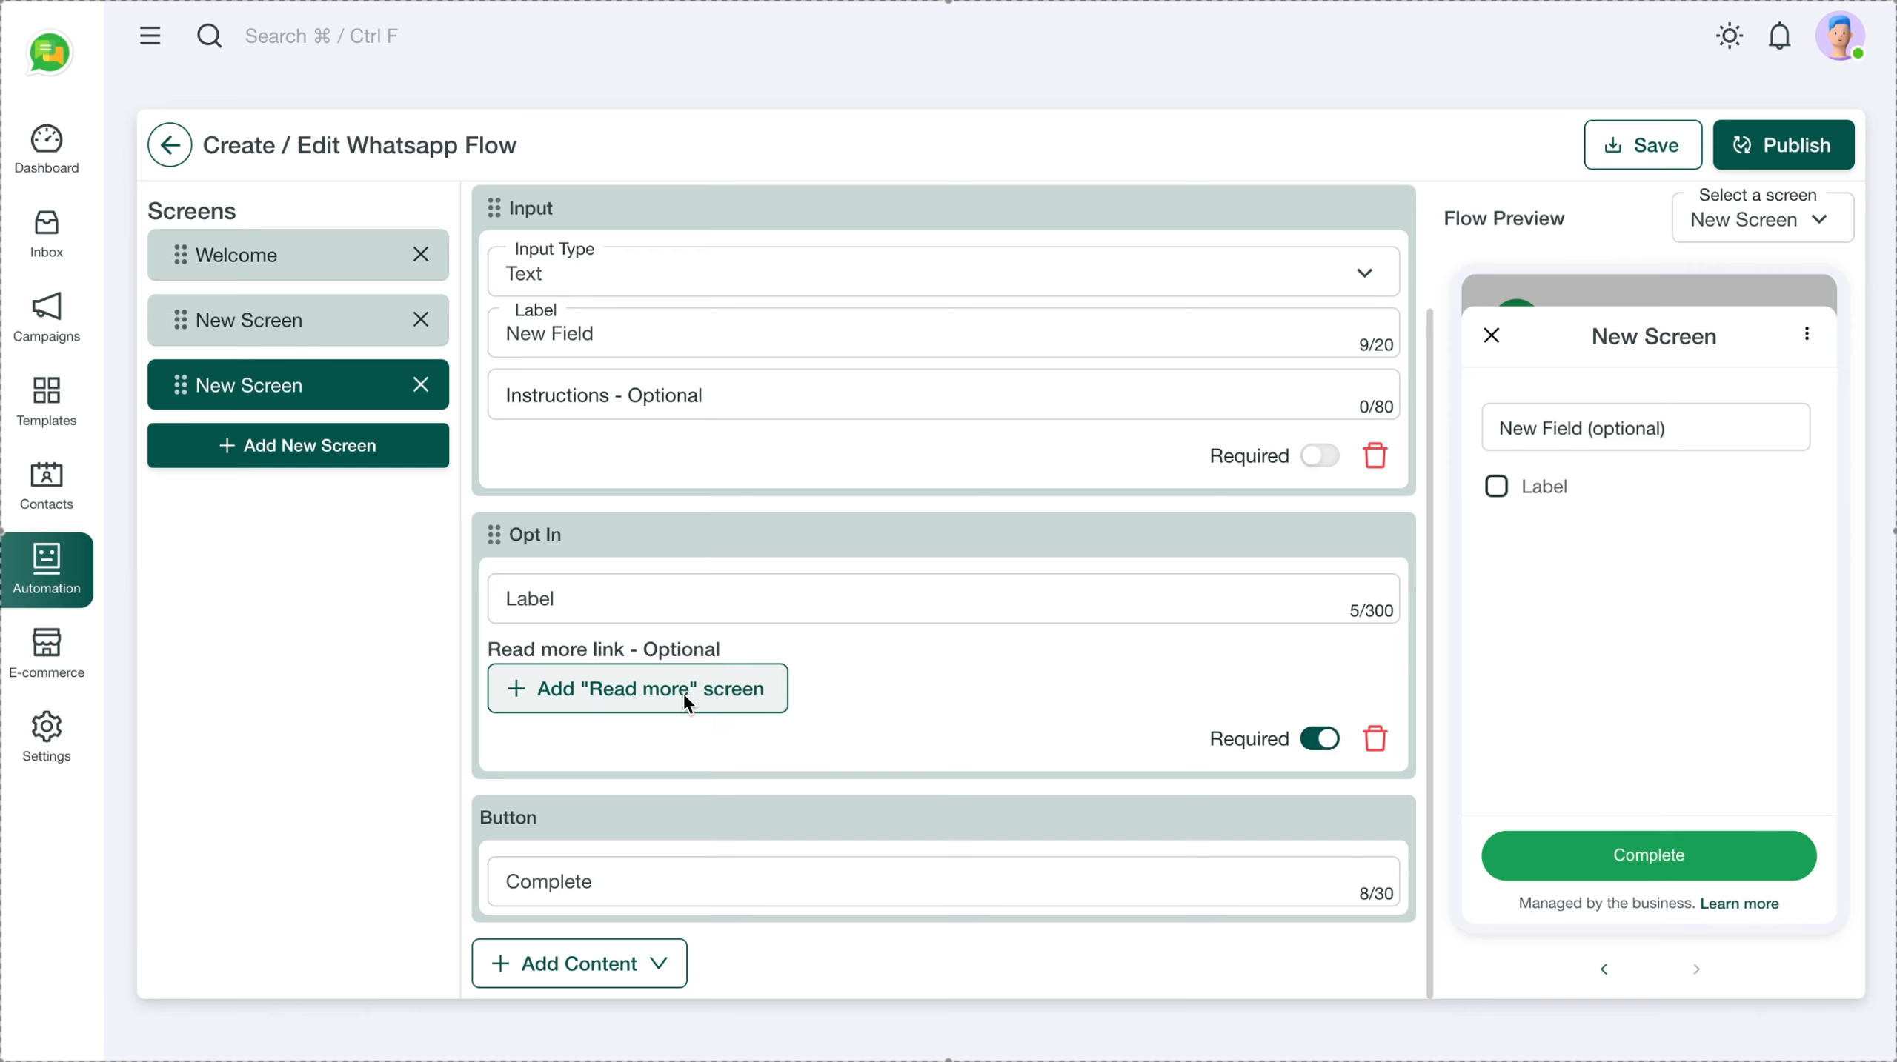
left_click(676, 689)
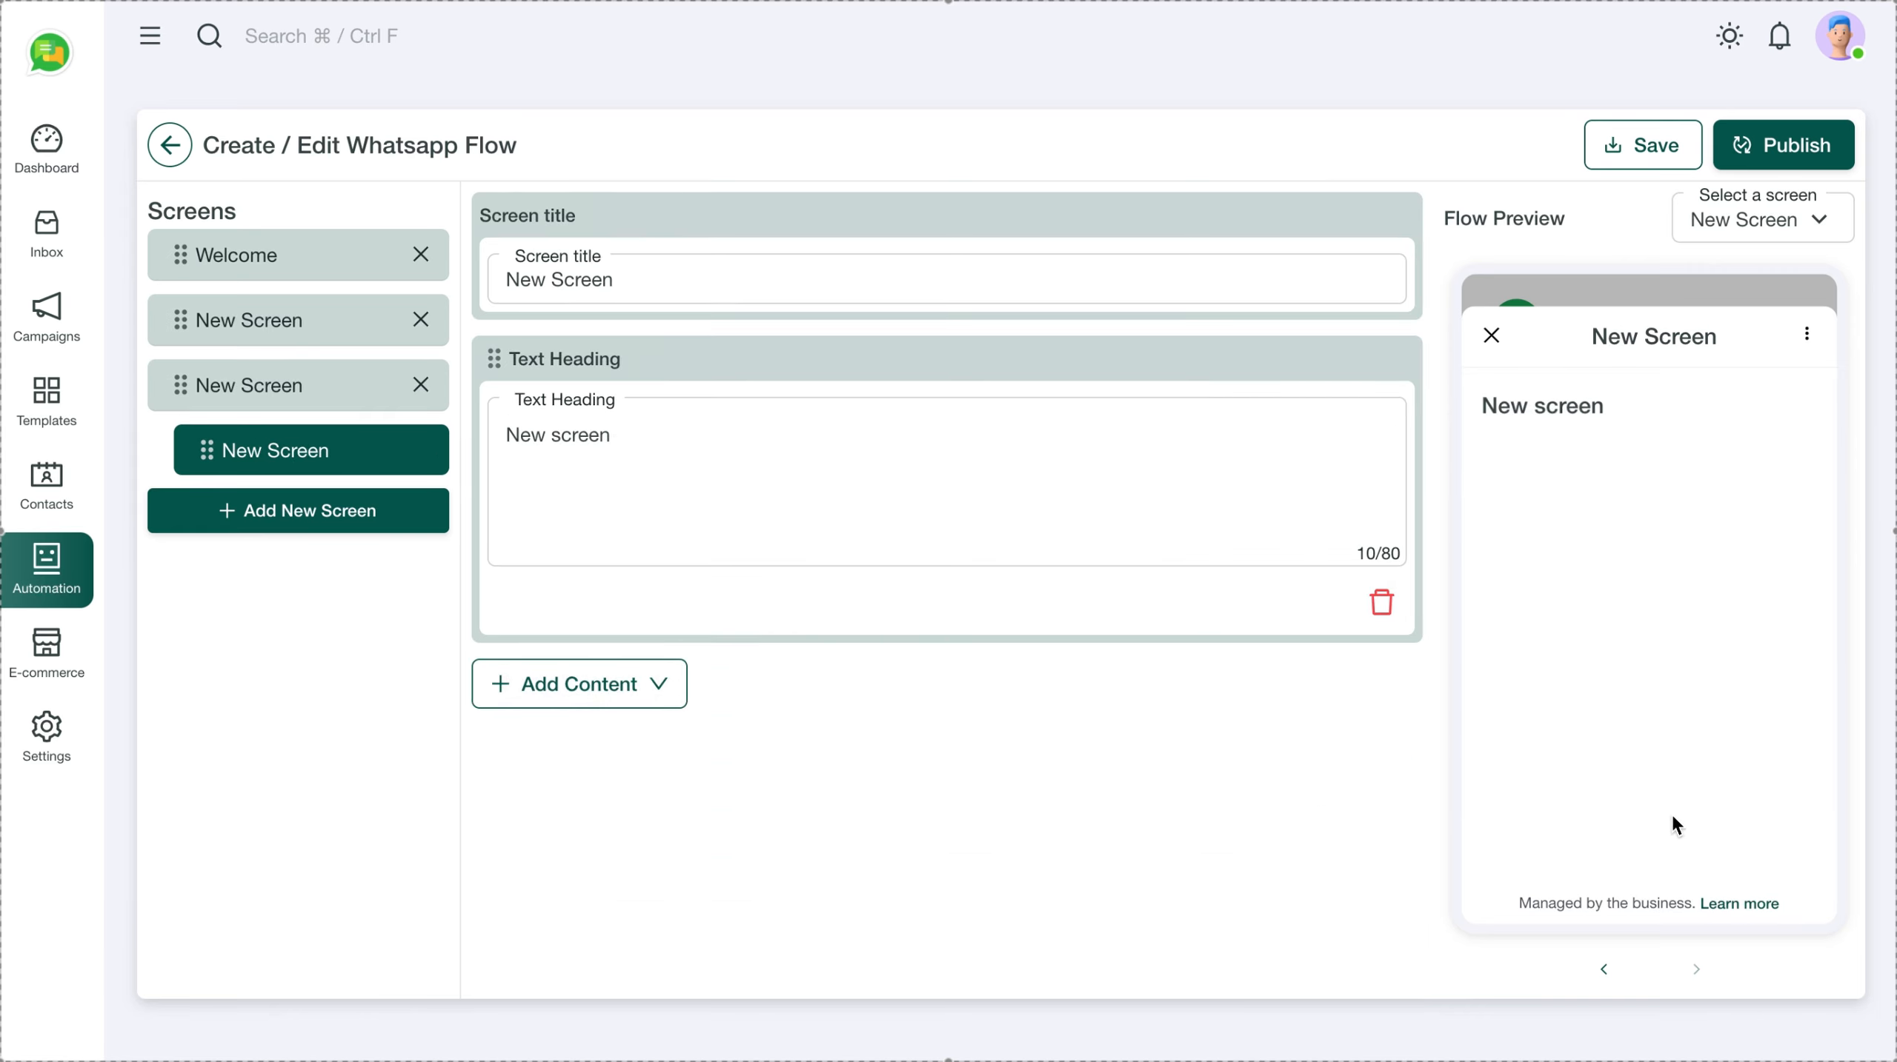
left_click(645, 285)
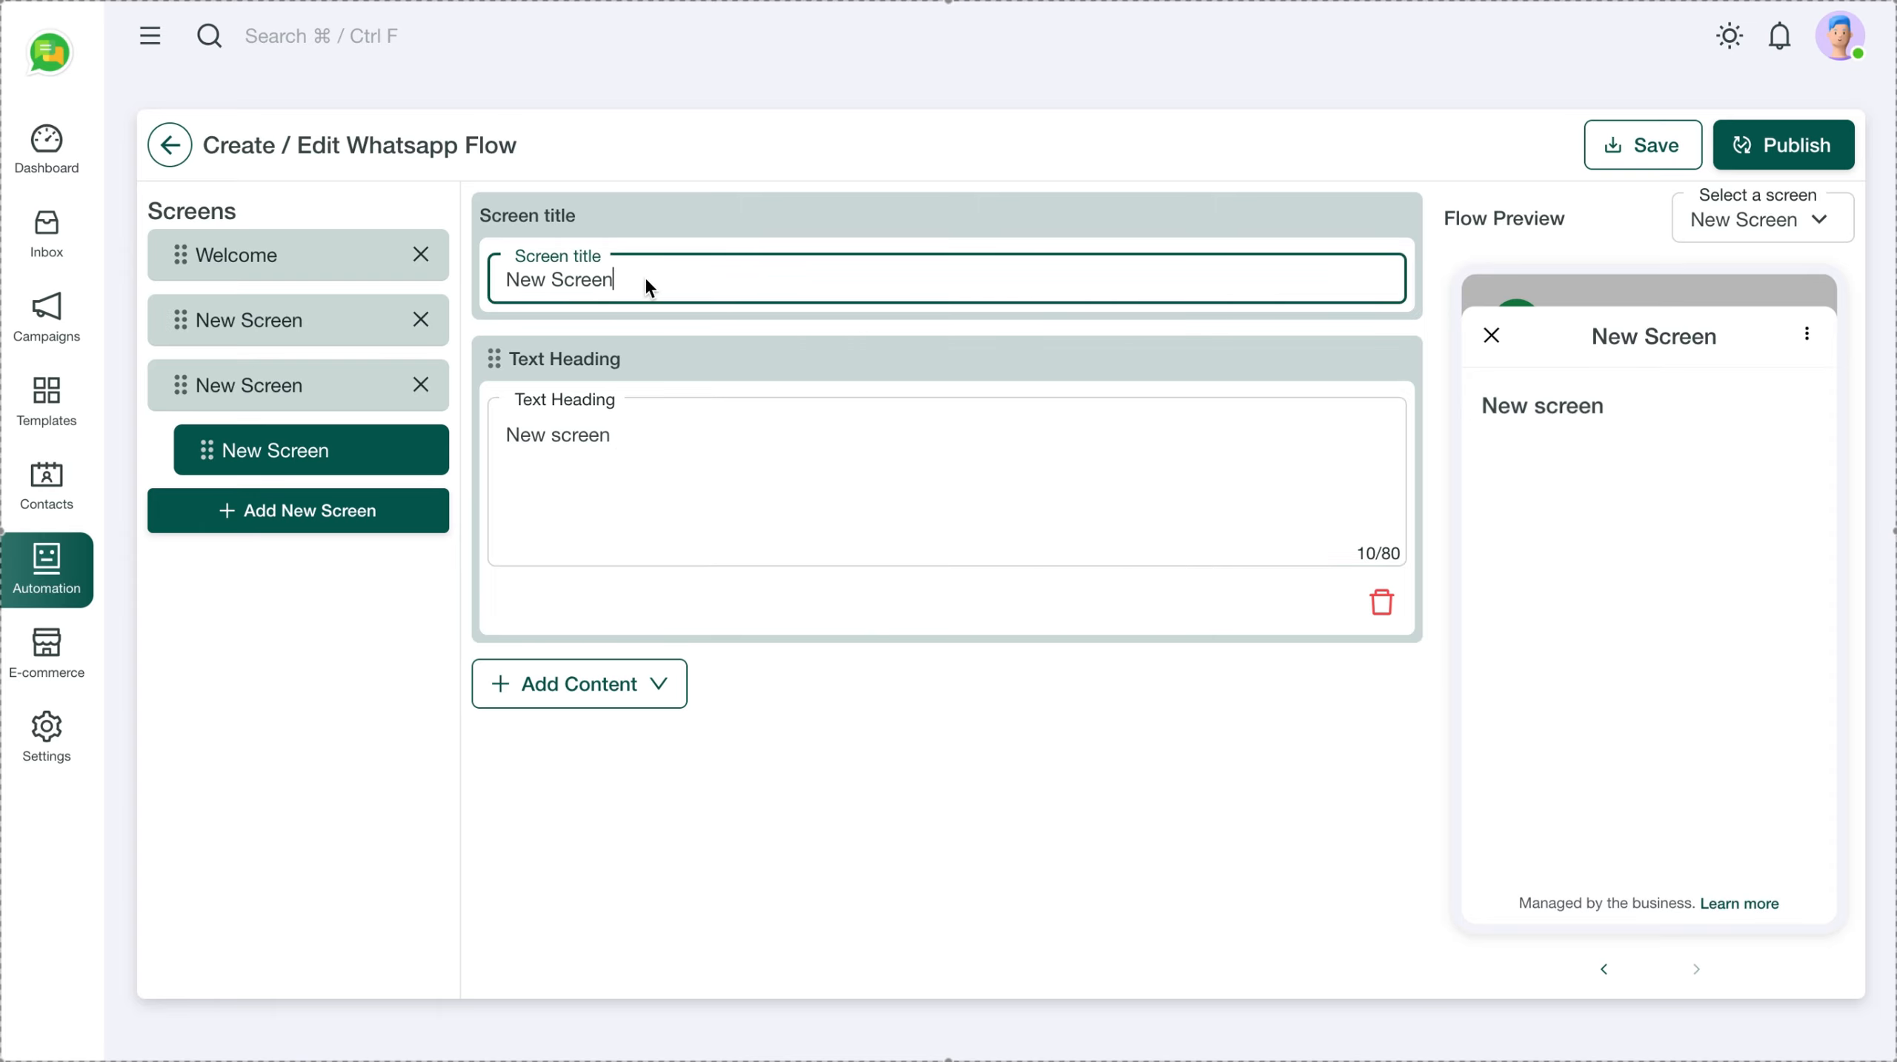
Show the third screen's Input, Opt In and Complete button blocks
left_click(290, 408)
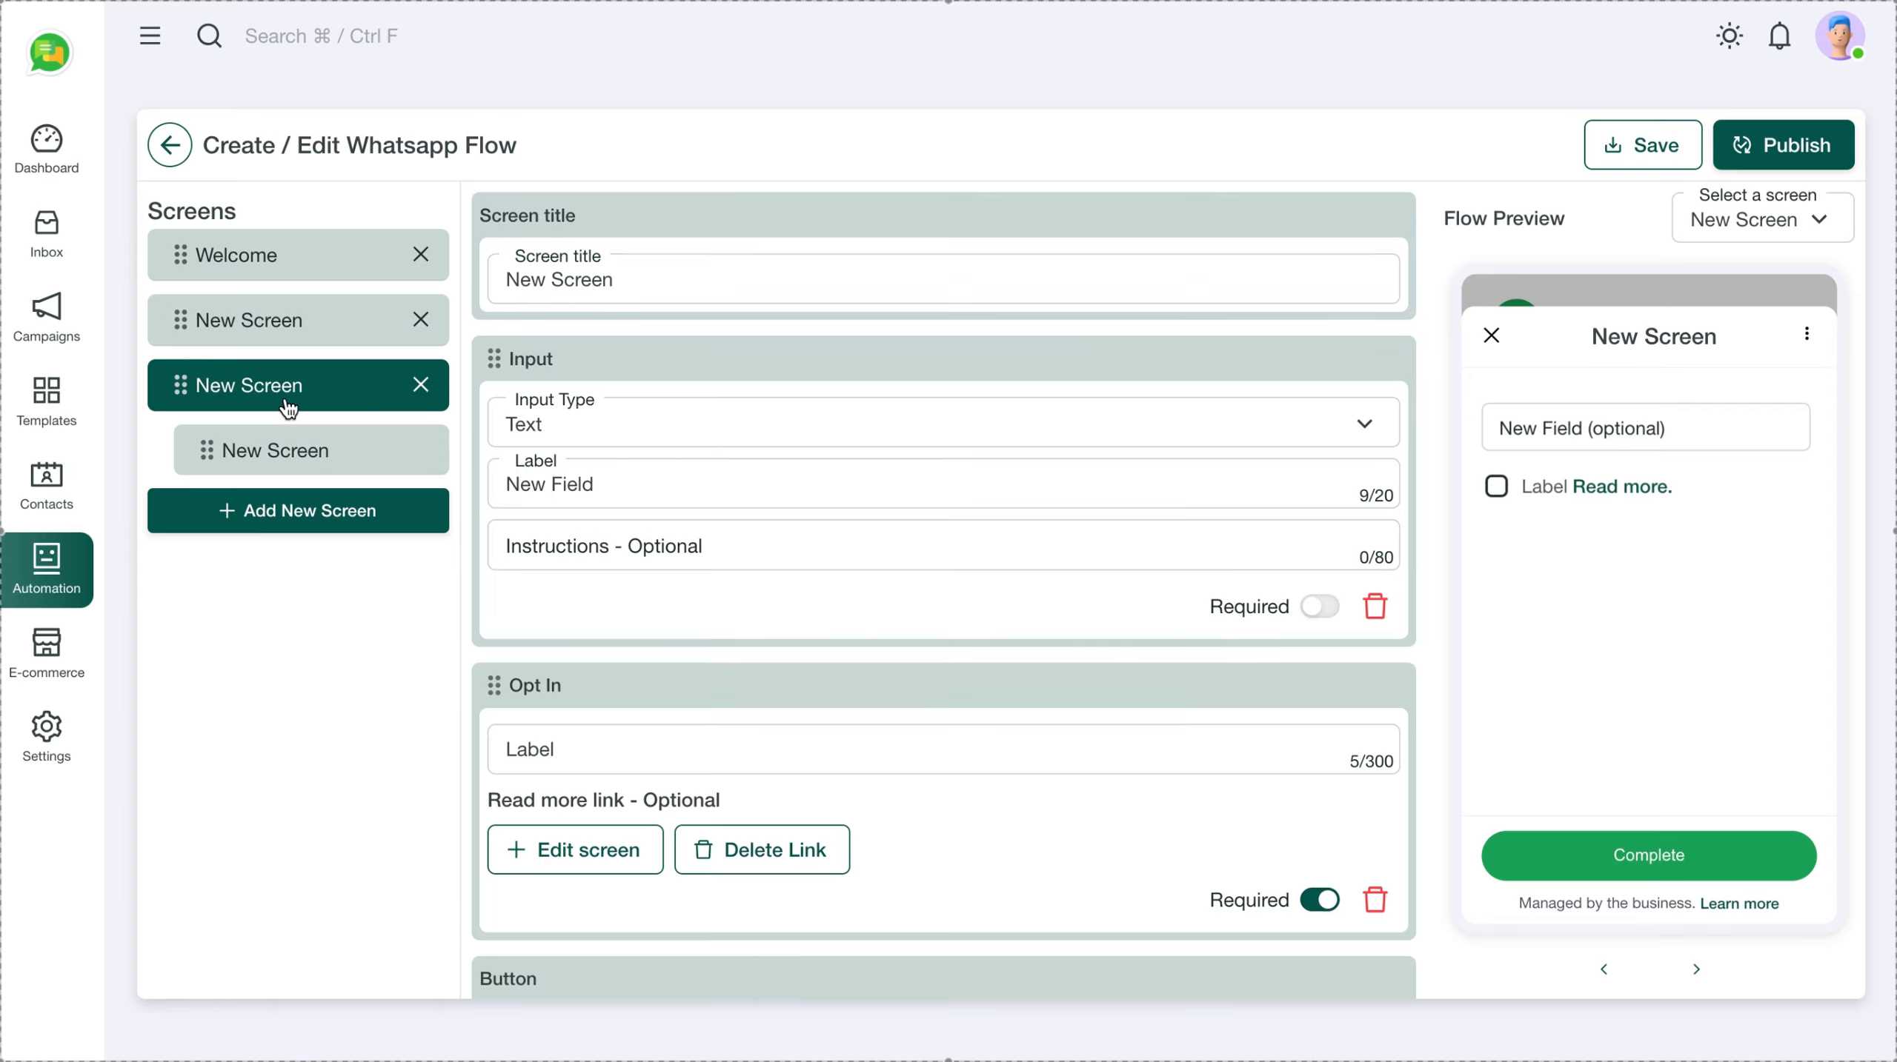
scroll(796, 755, "down", 3)
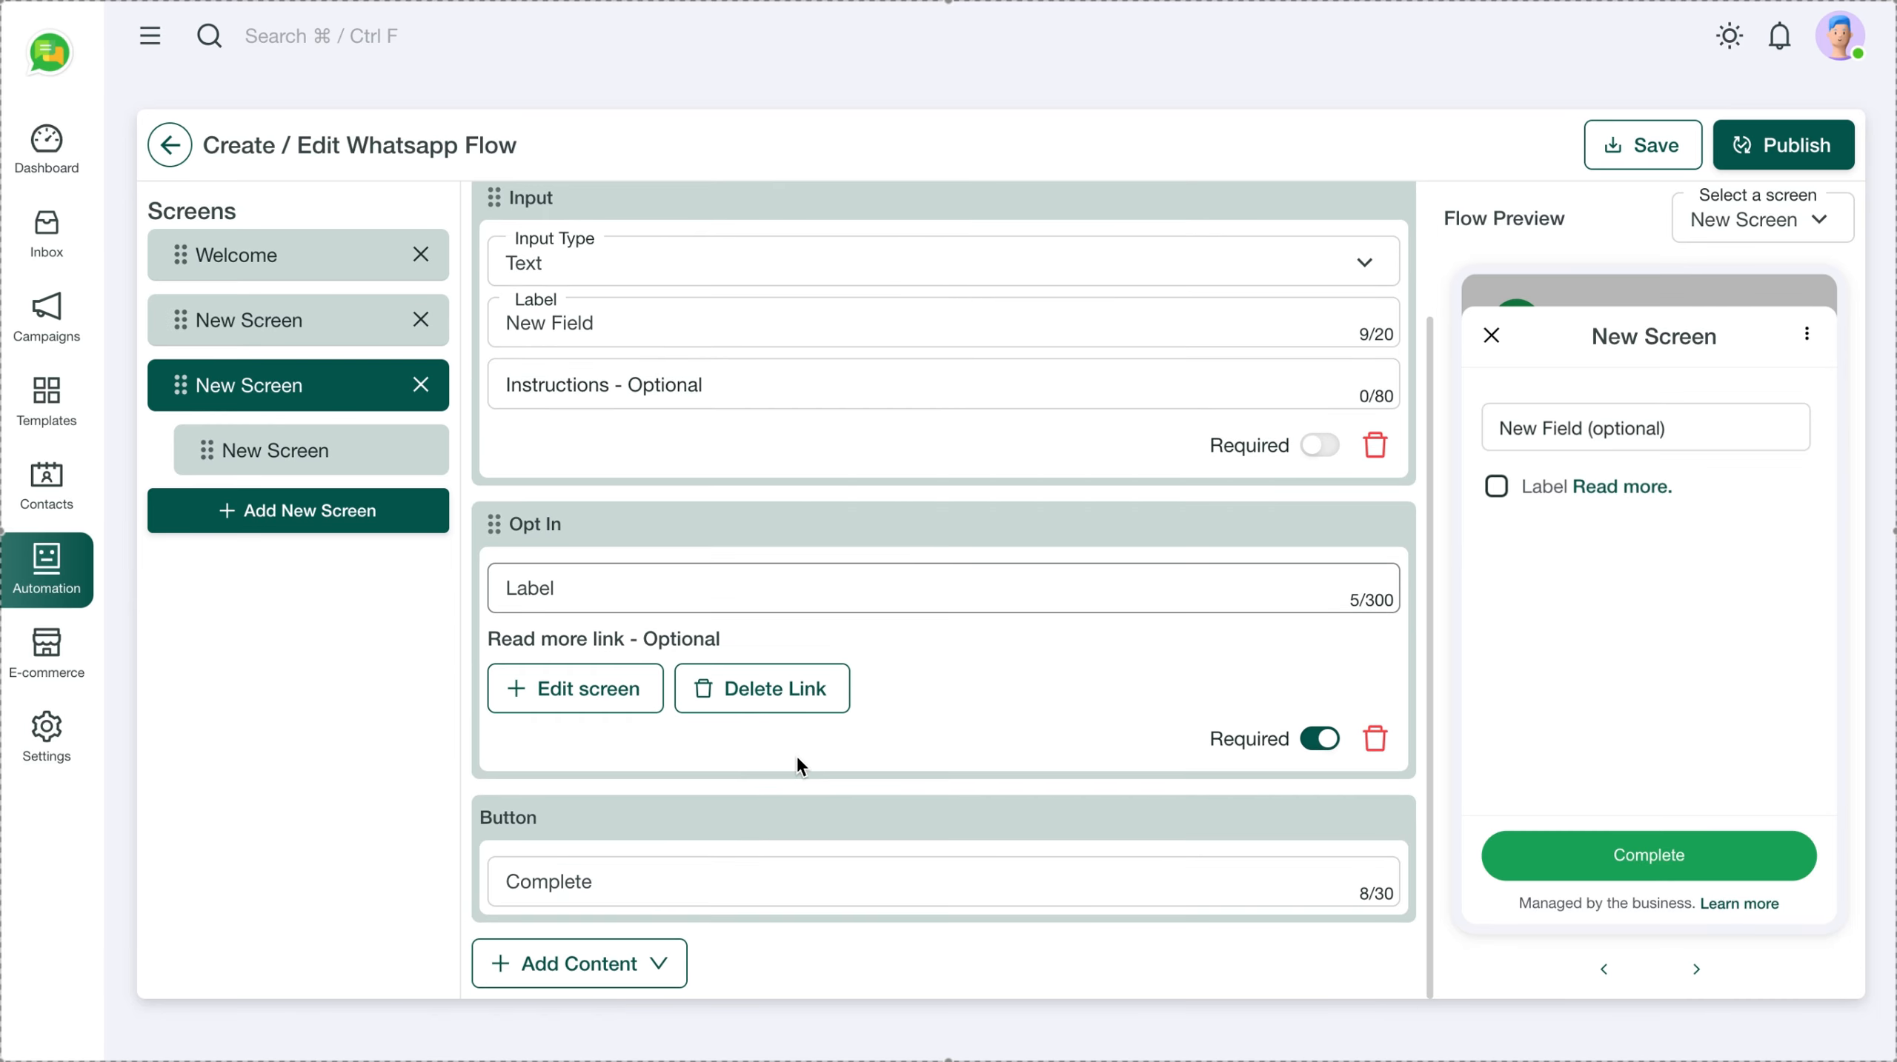
scroll(873, 713, "down", 2)
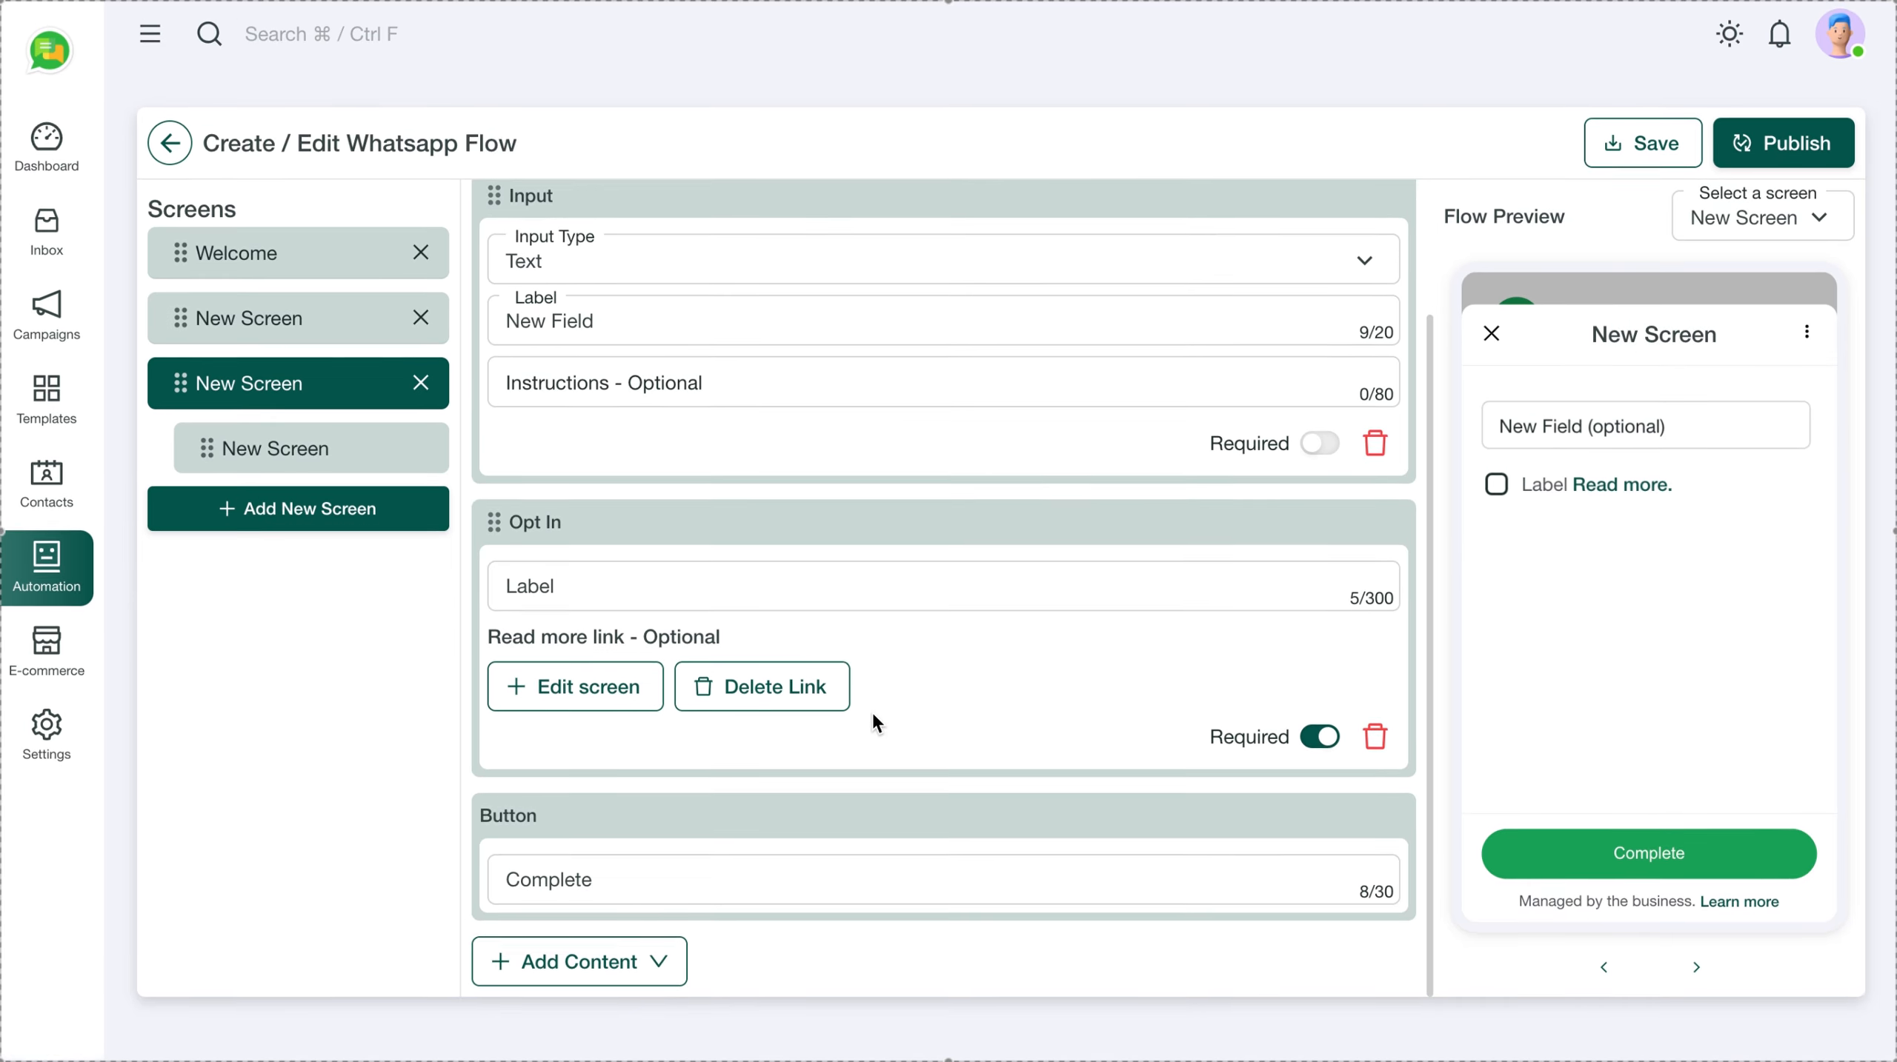
Remove the Opt In block and delete the extra text-input and blank screens
left_click(1371, 776)
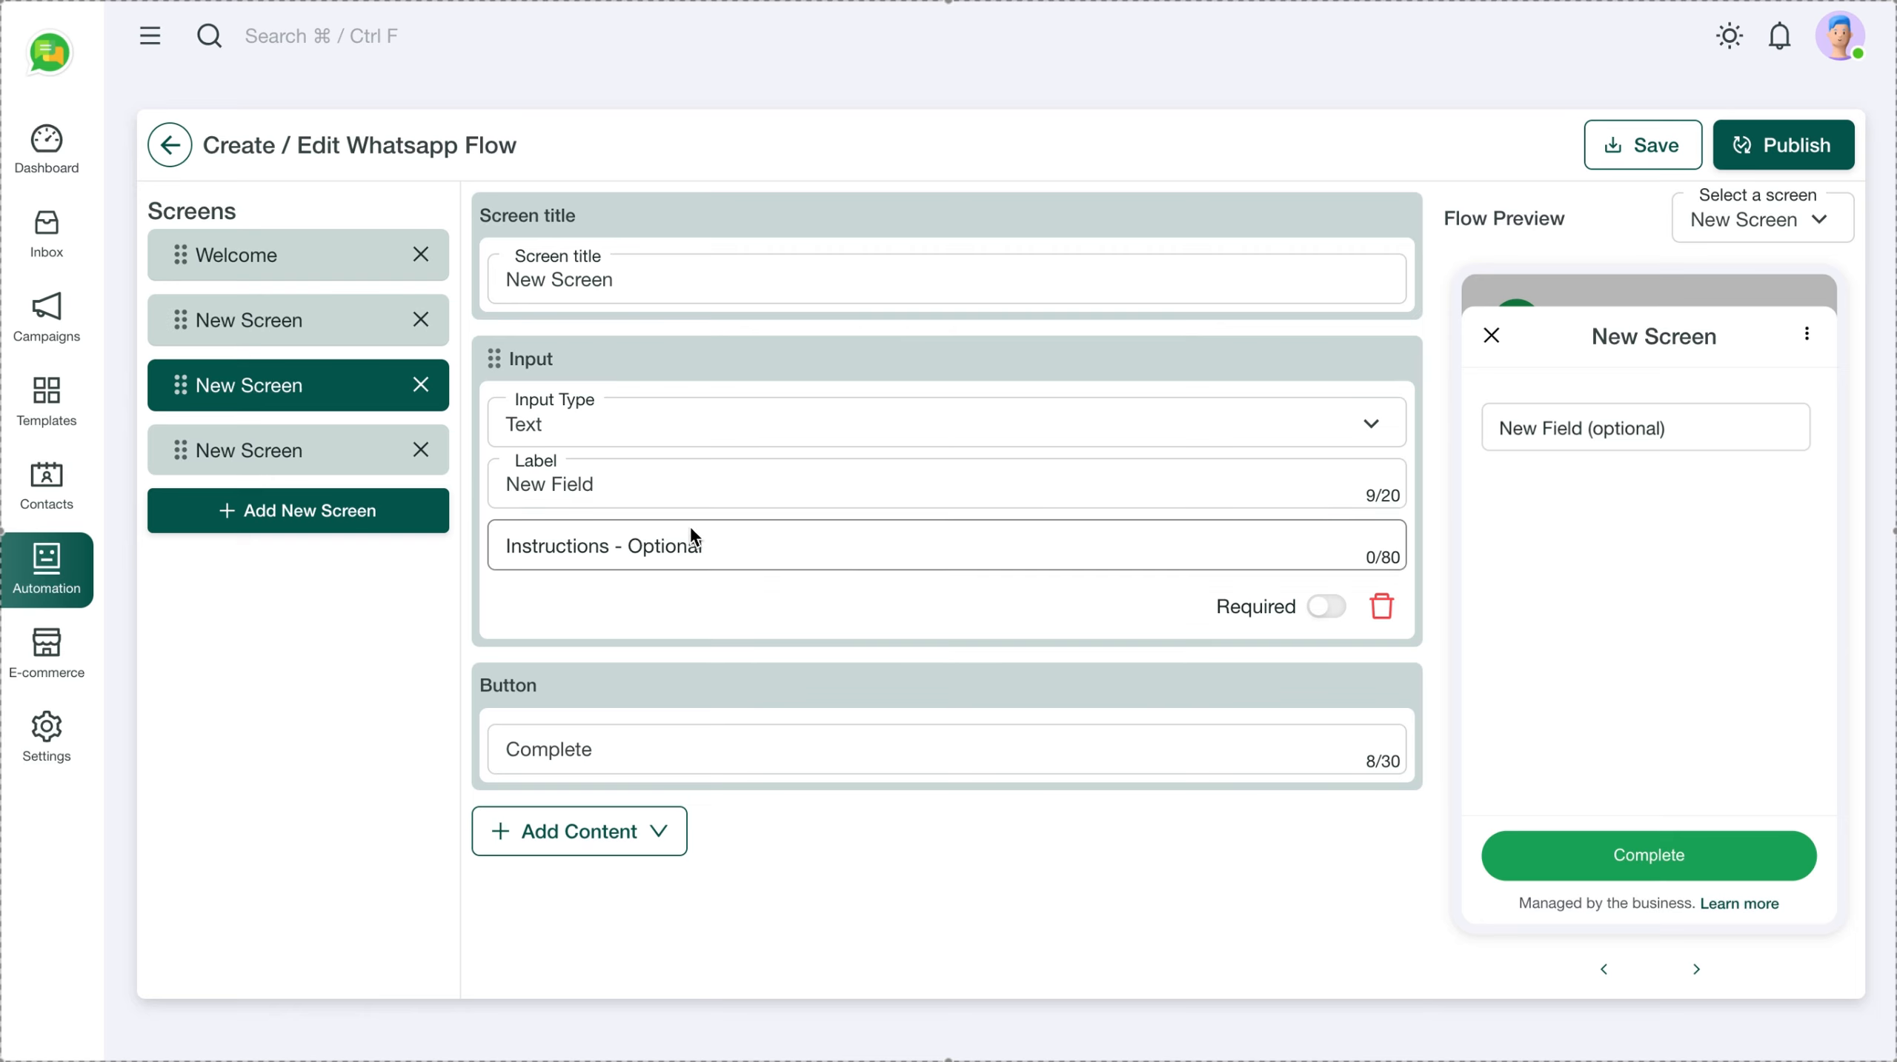
left_click(290, 456)
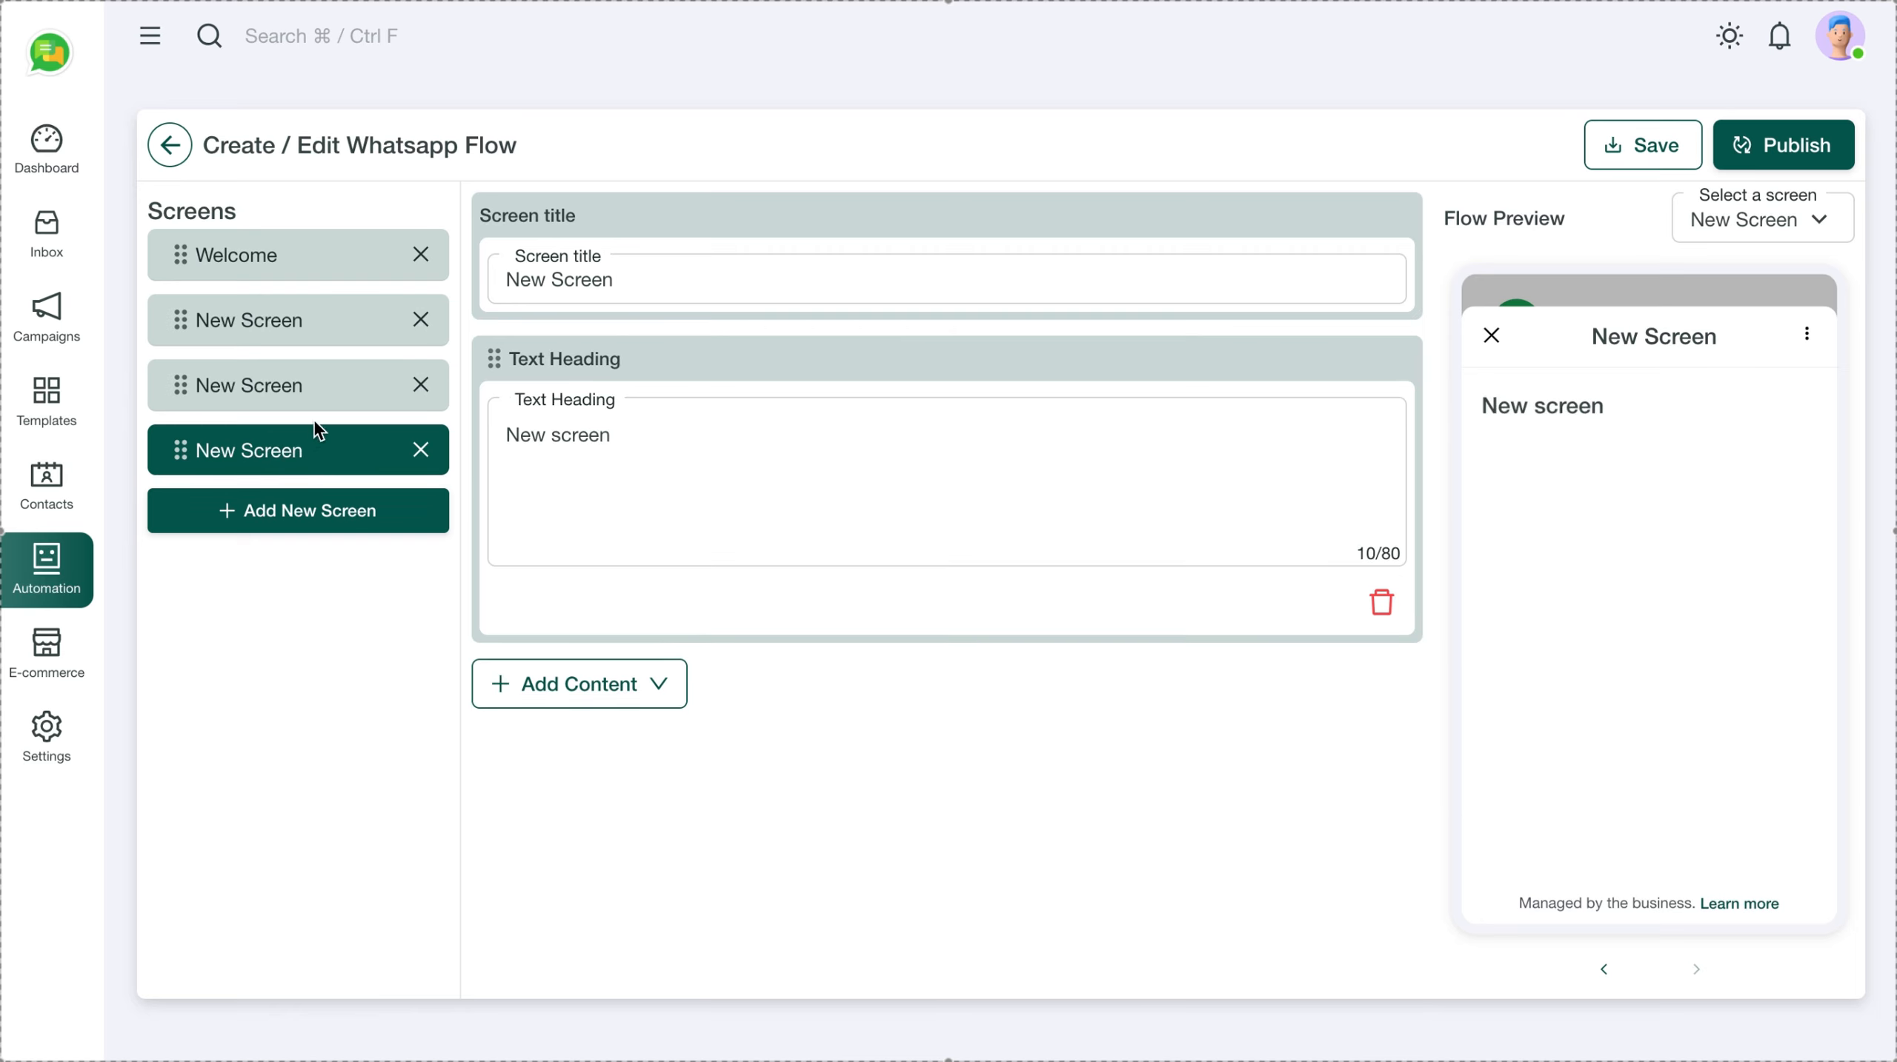
left_click(287, 319)
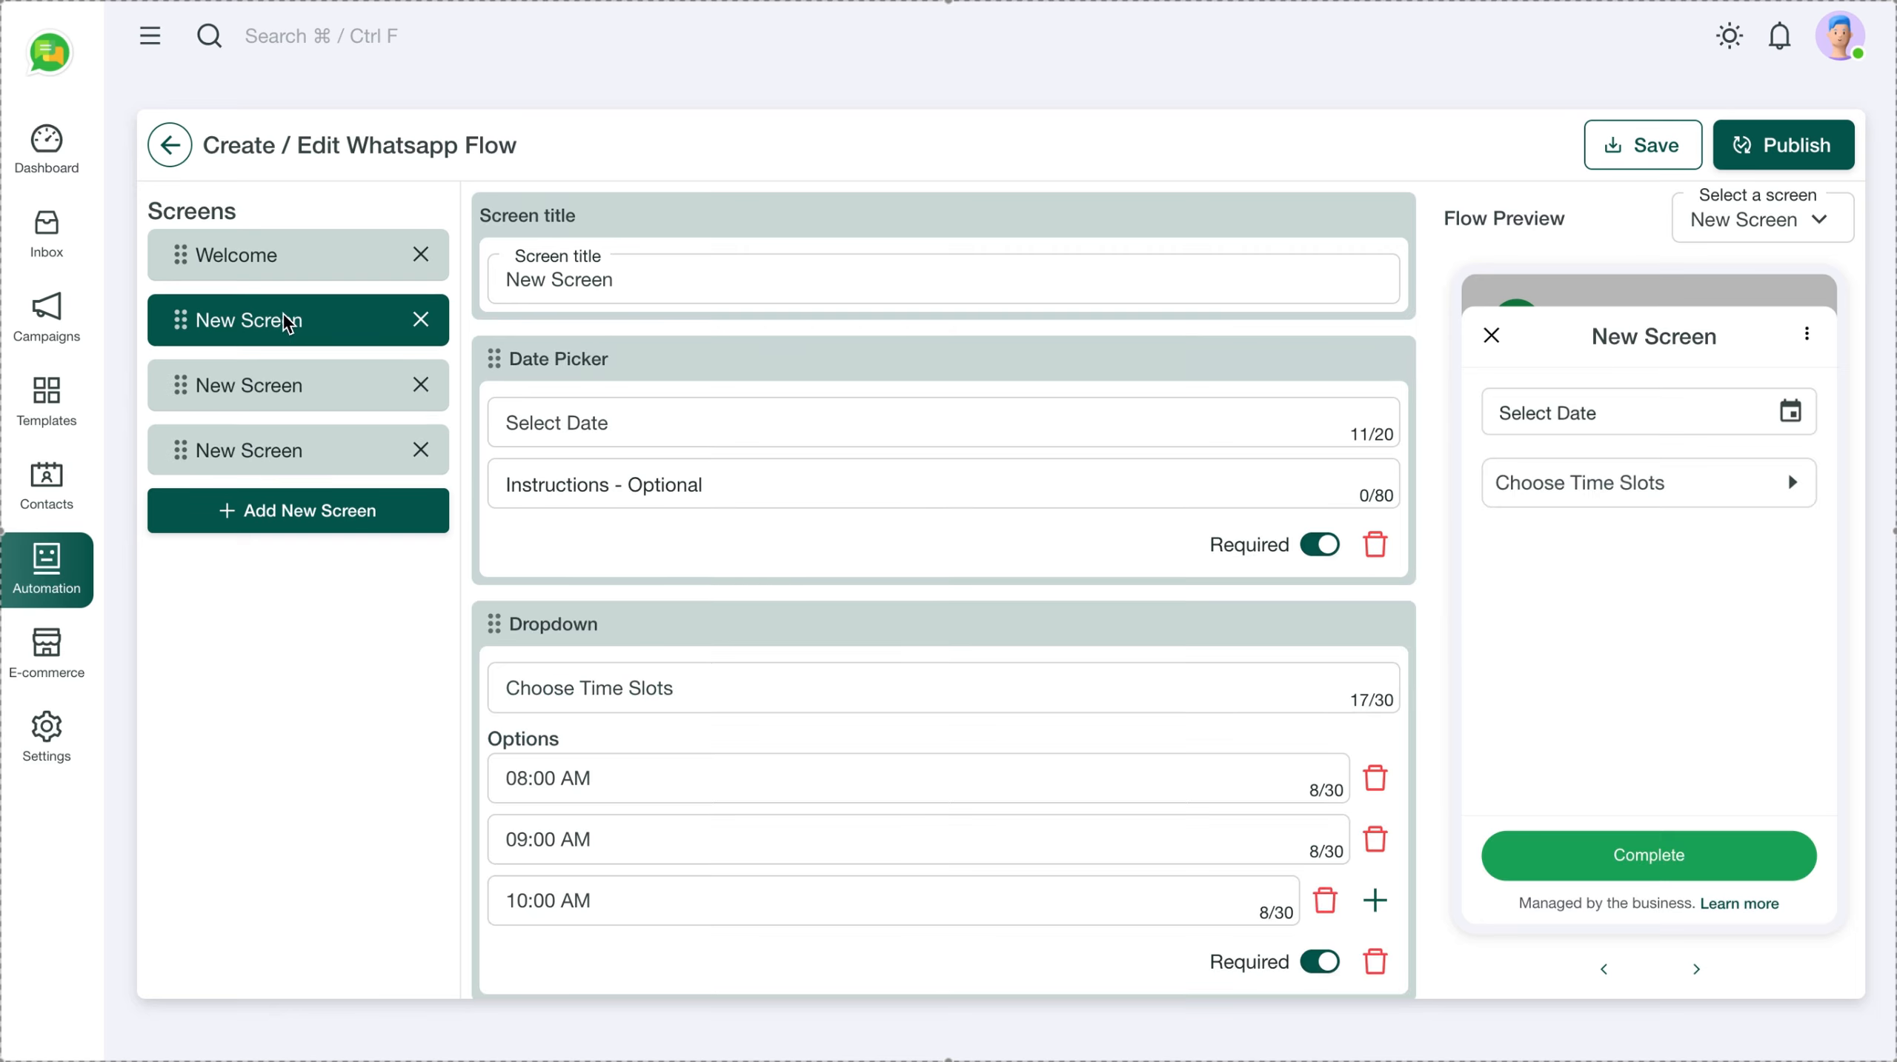
left_click(273, 253)
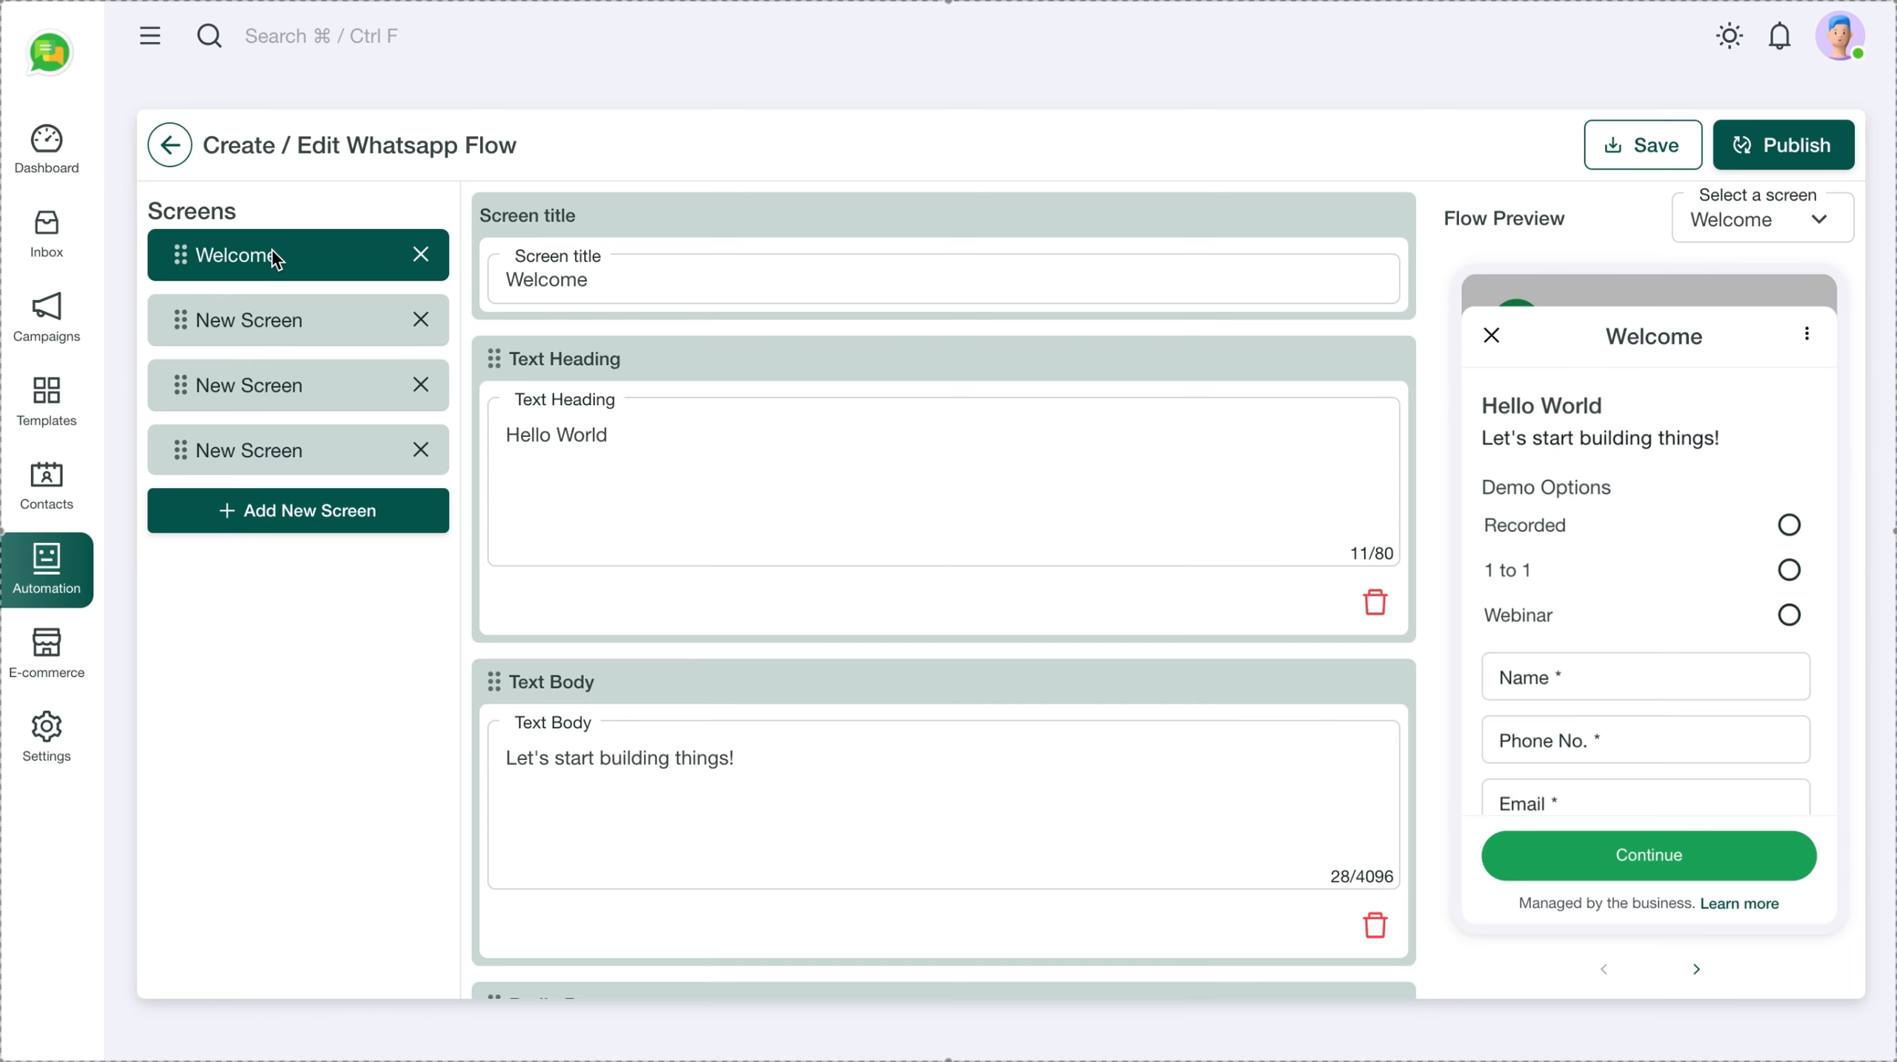
left_click(259, 326)
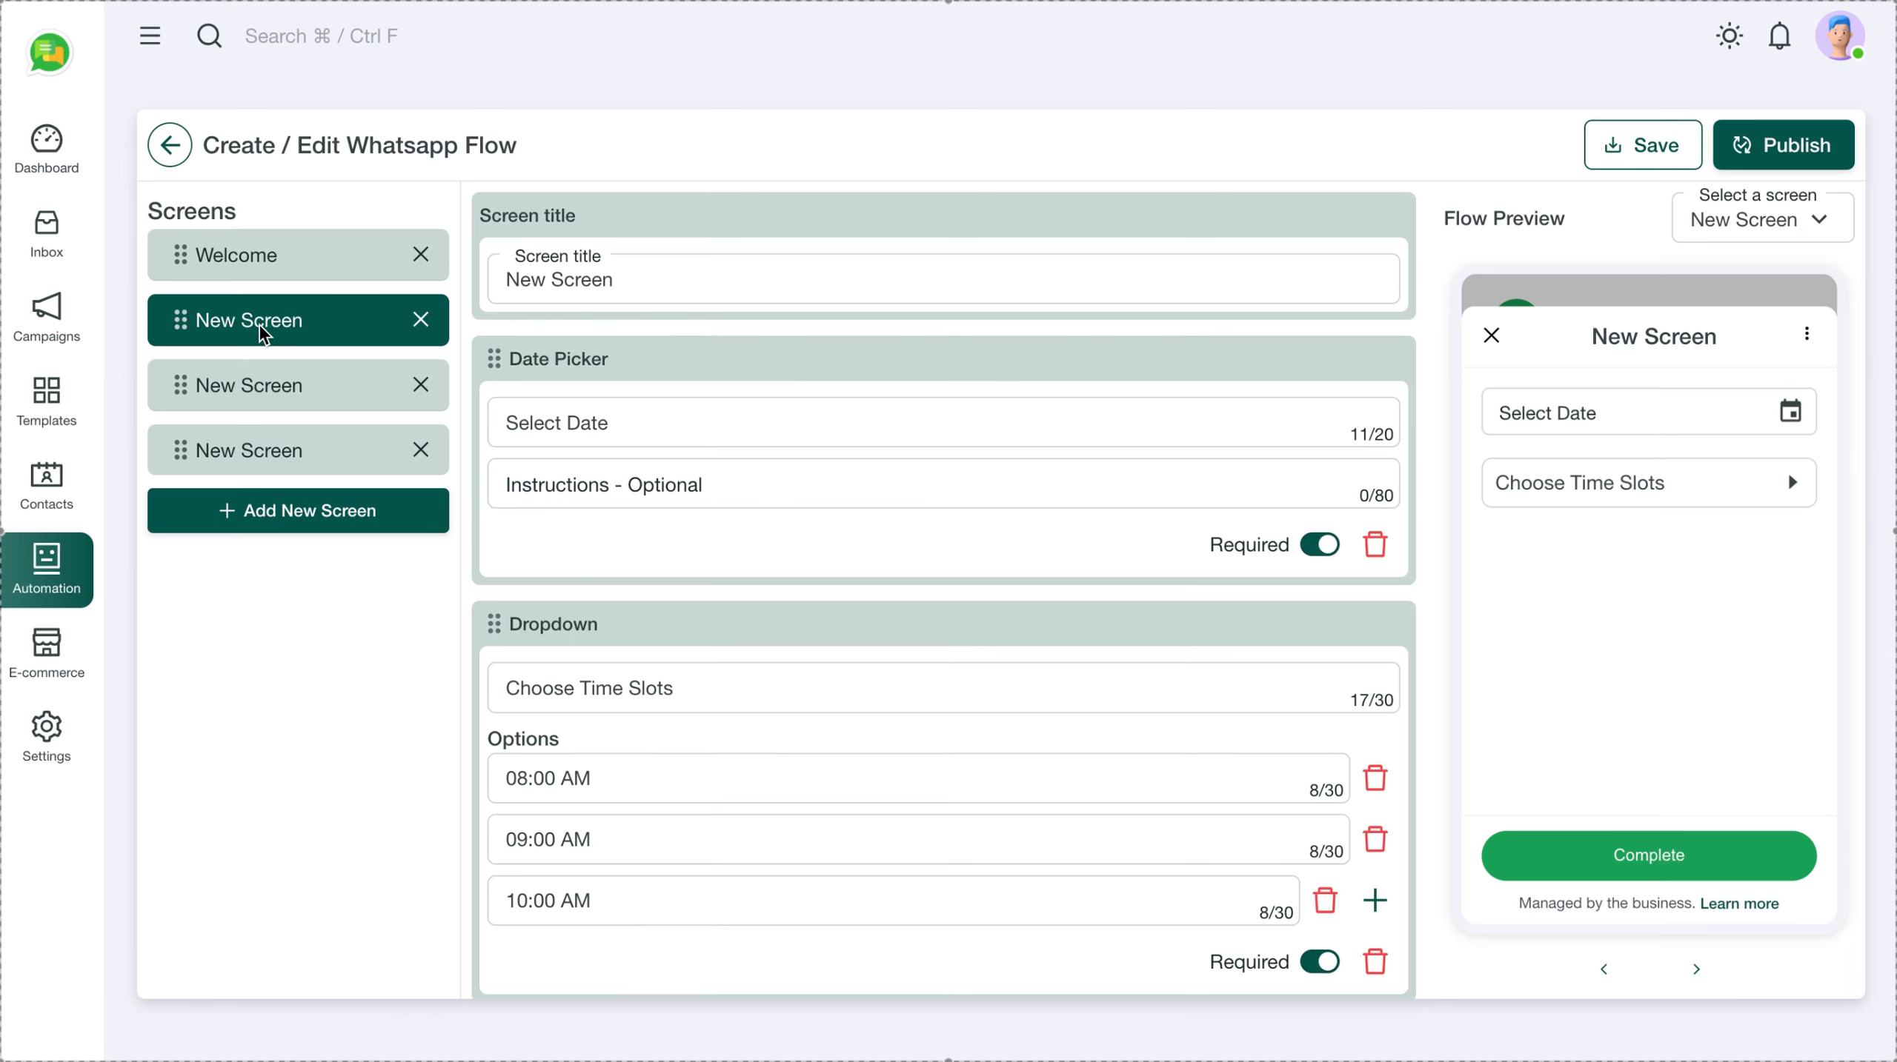
left_click(290, 392)
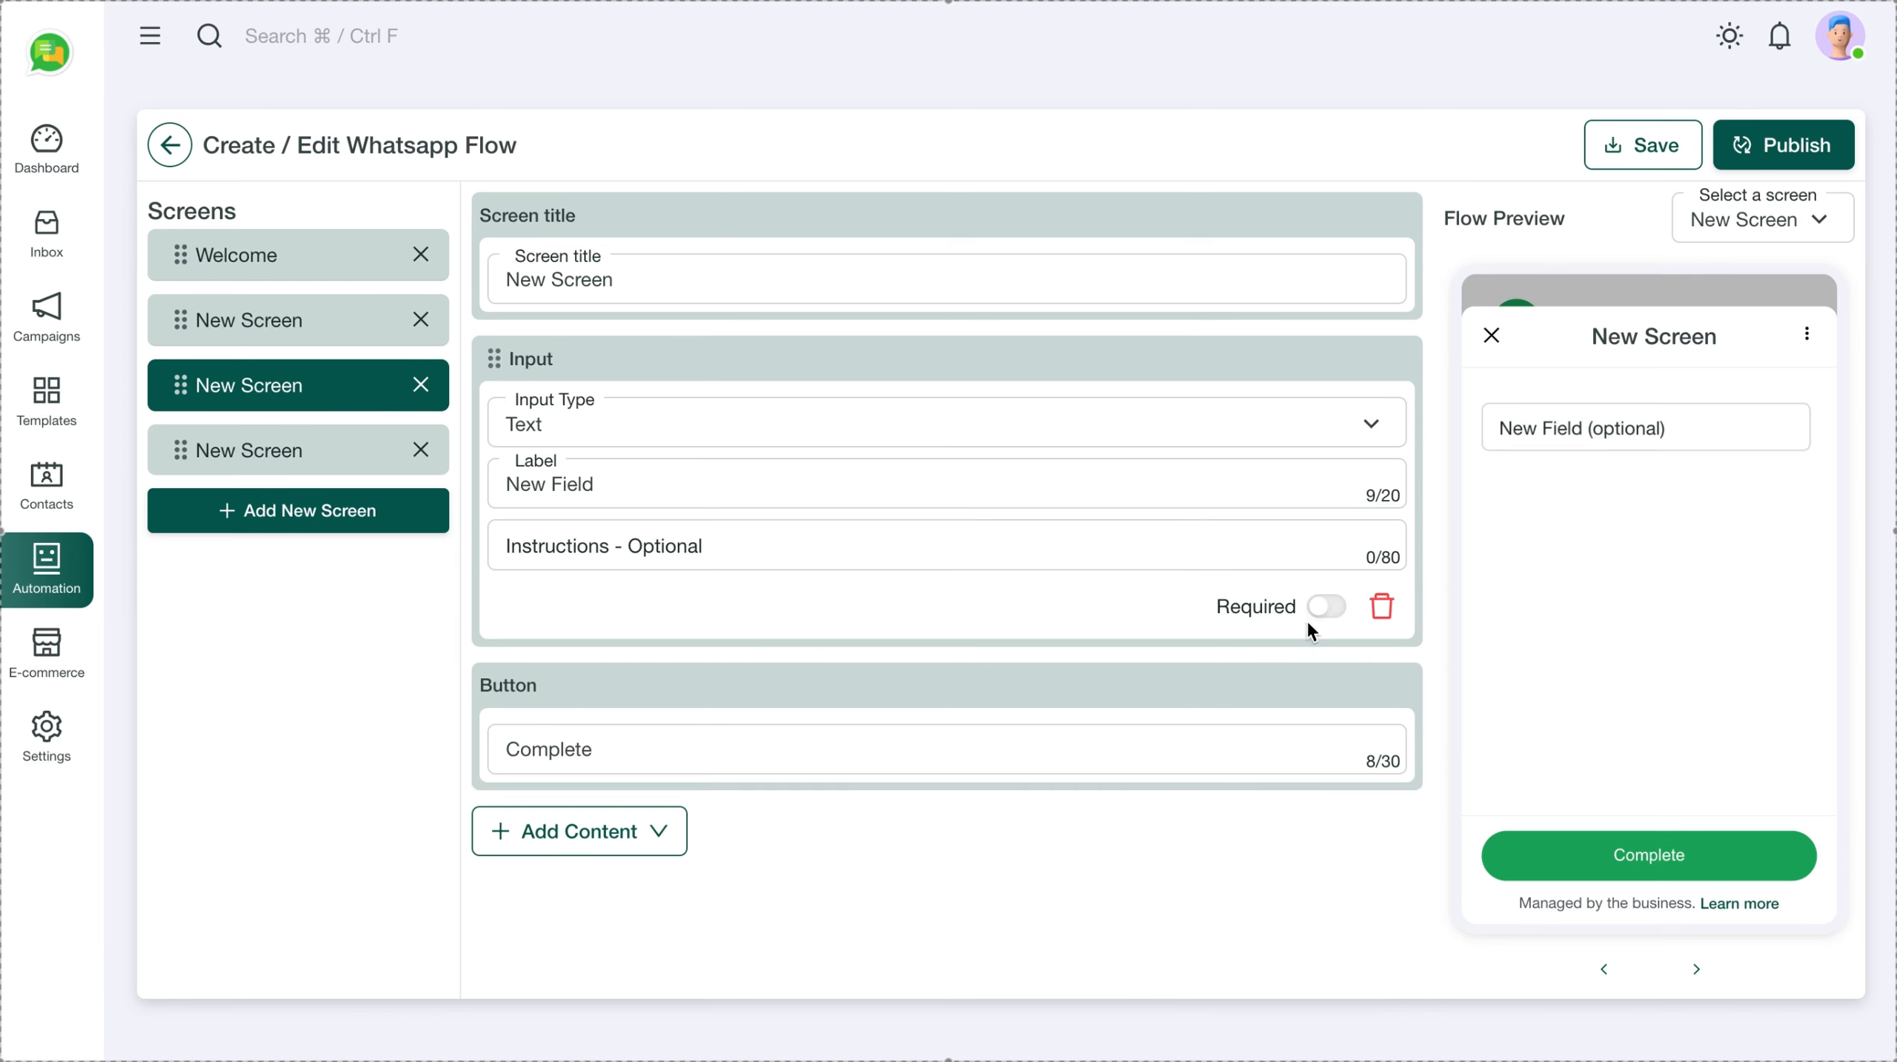
left_click(425, 388)
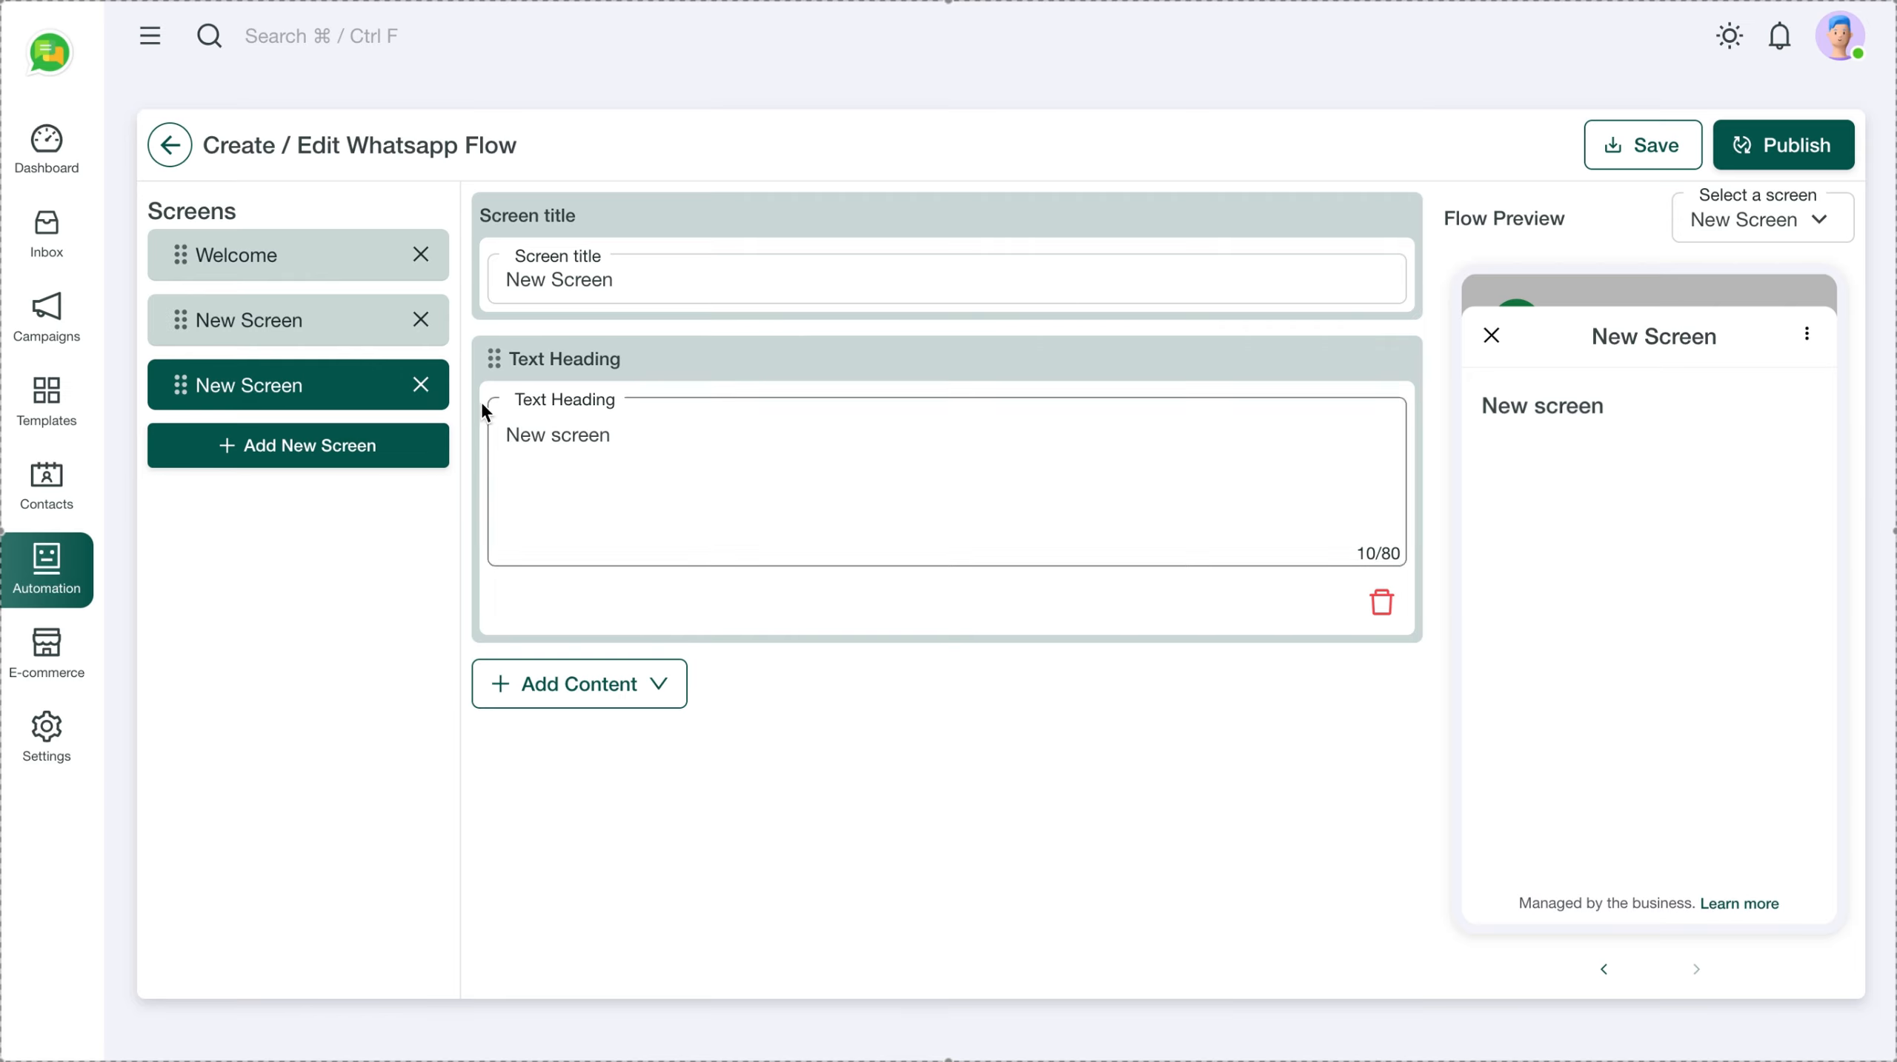
left_click(421, 384)
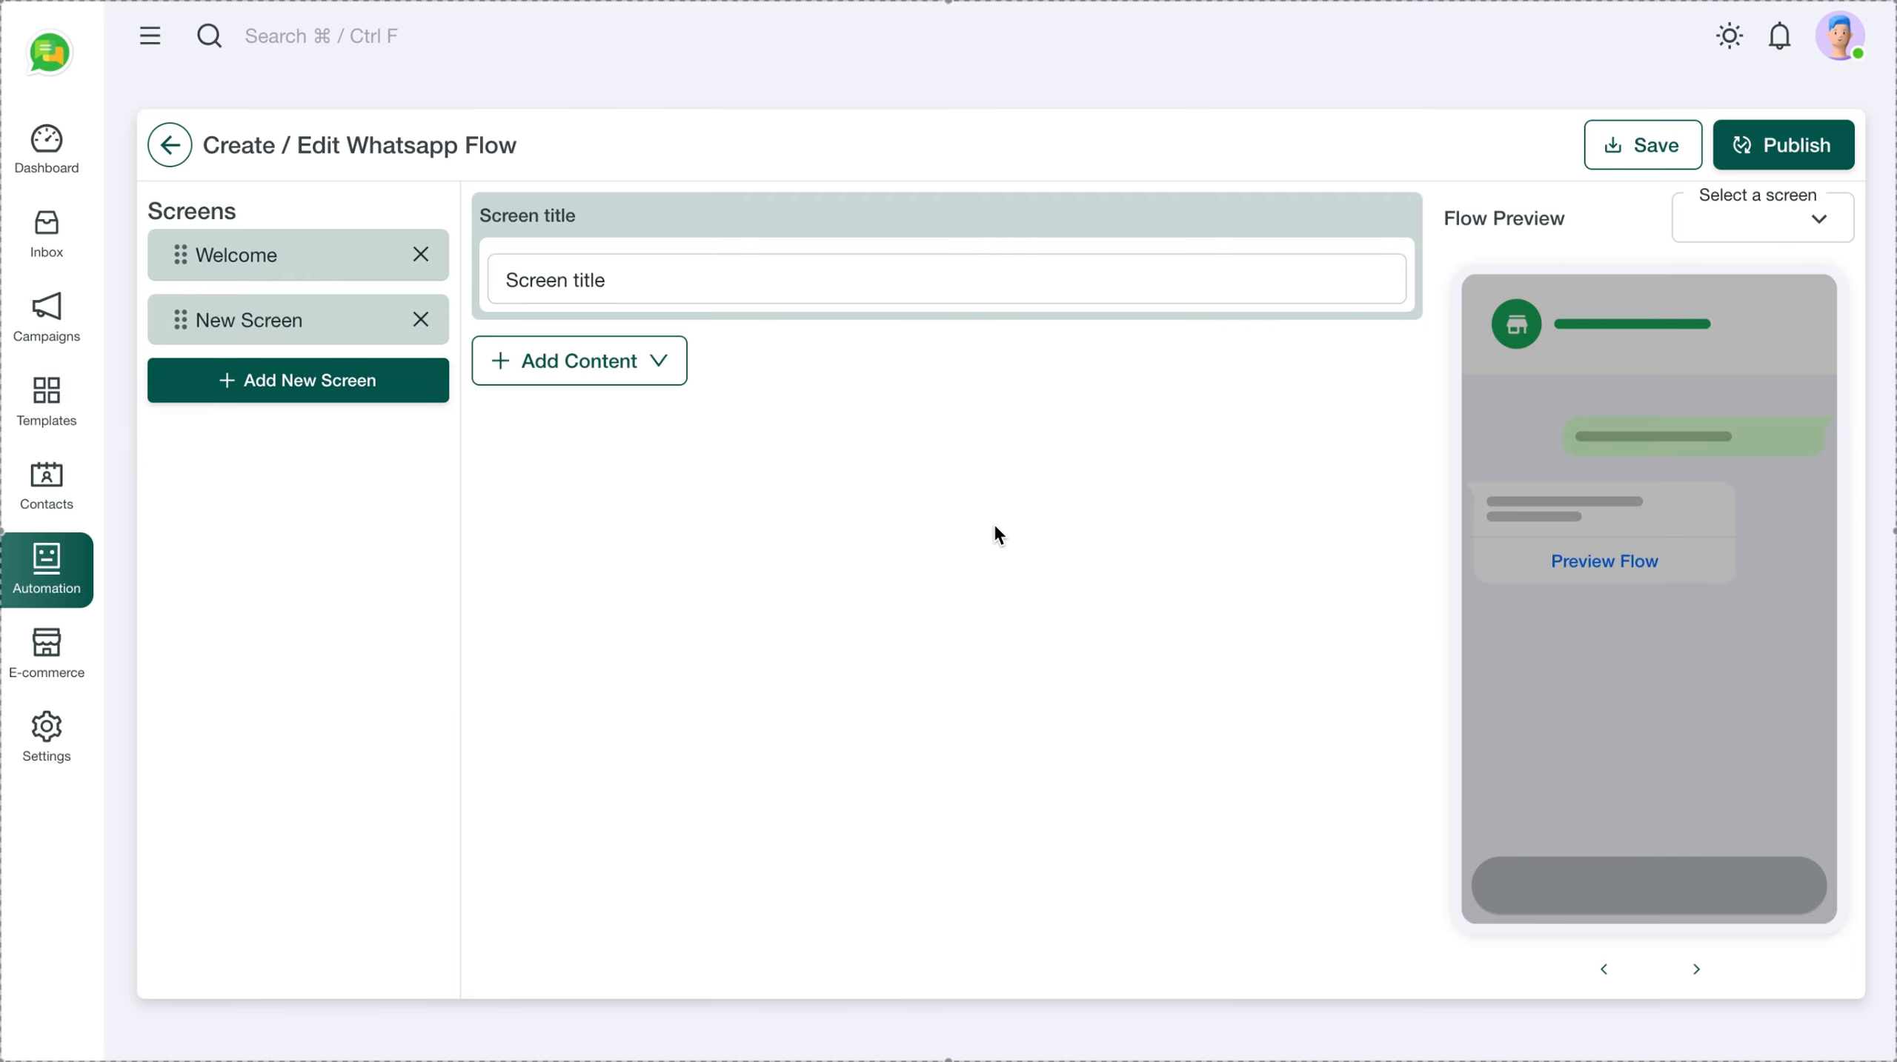
Review the remaining Welcome and date/time-slot screens
left_click(319, 327)
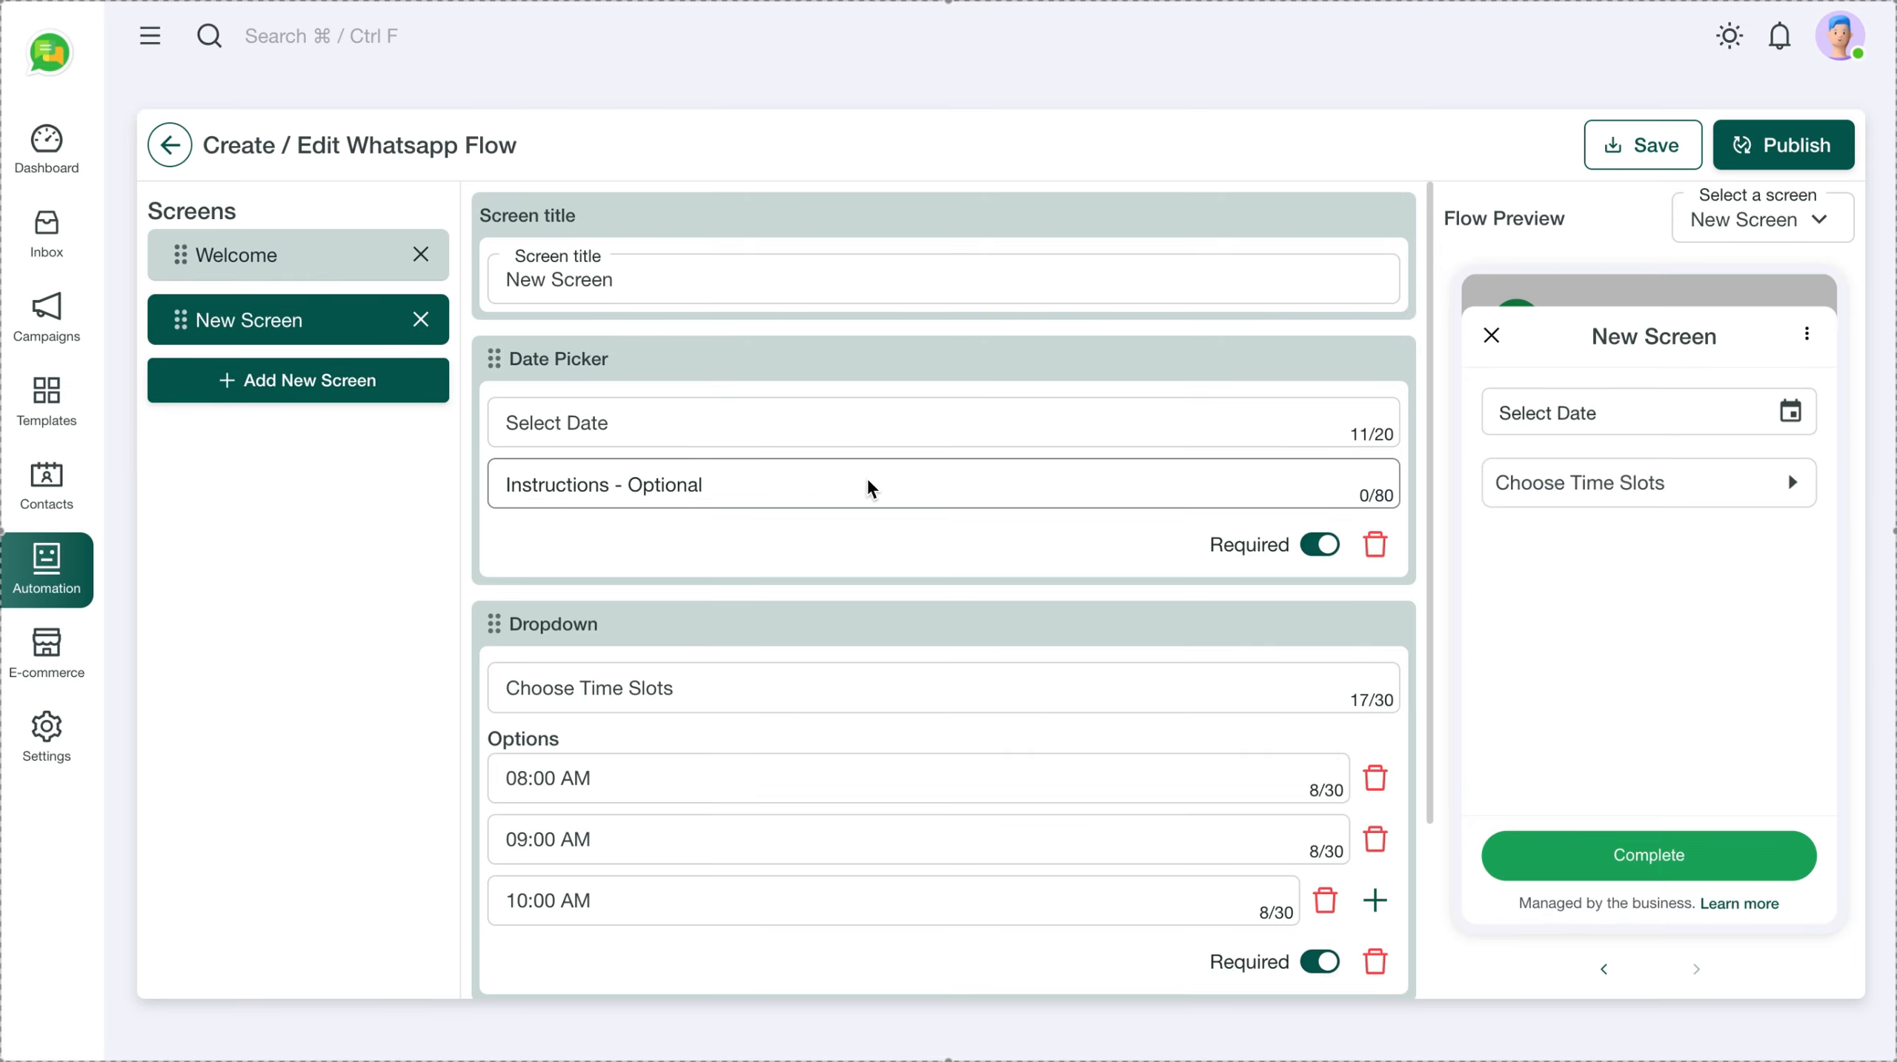
scroll(1257, 788, "down", 2)
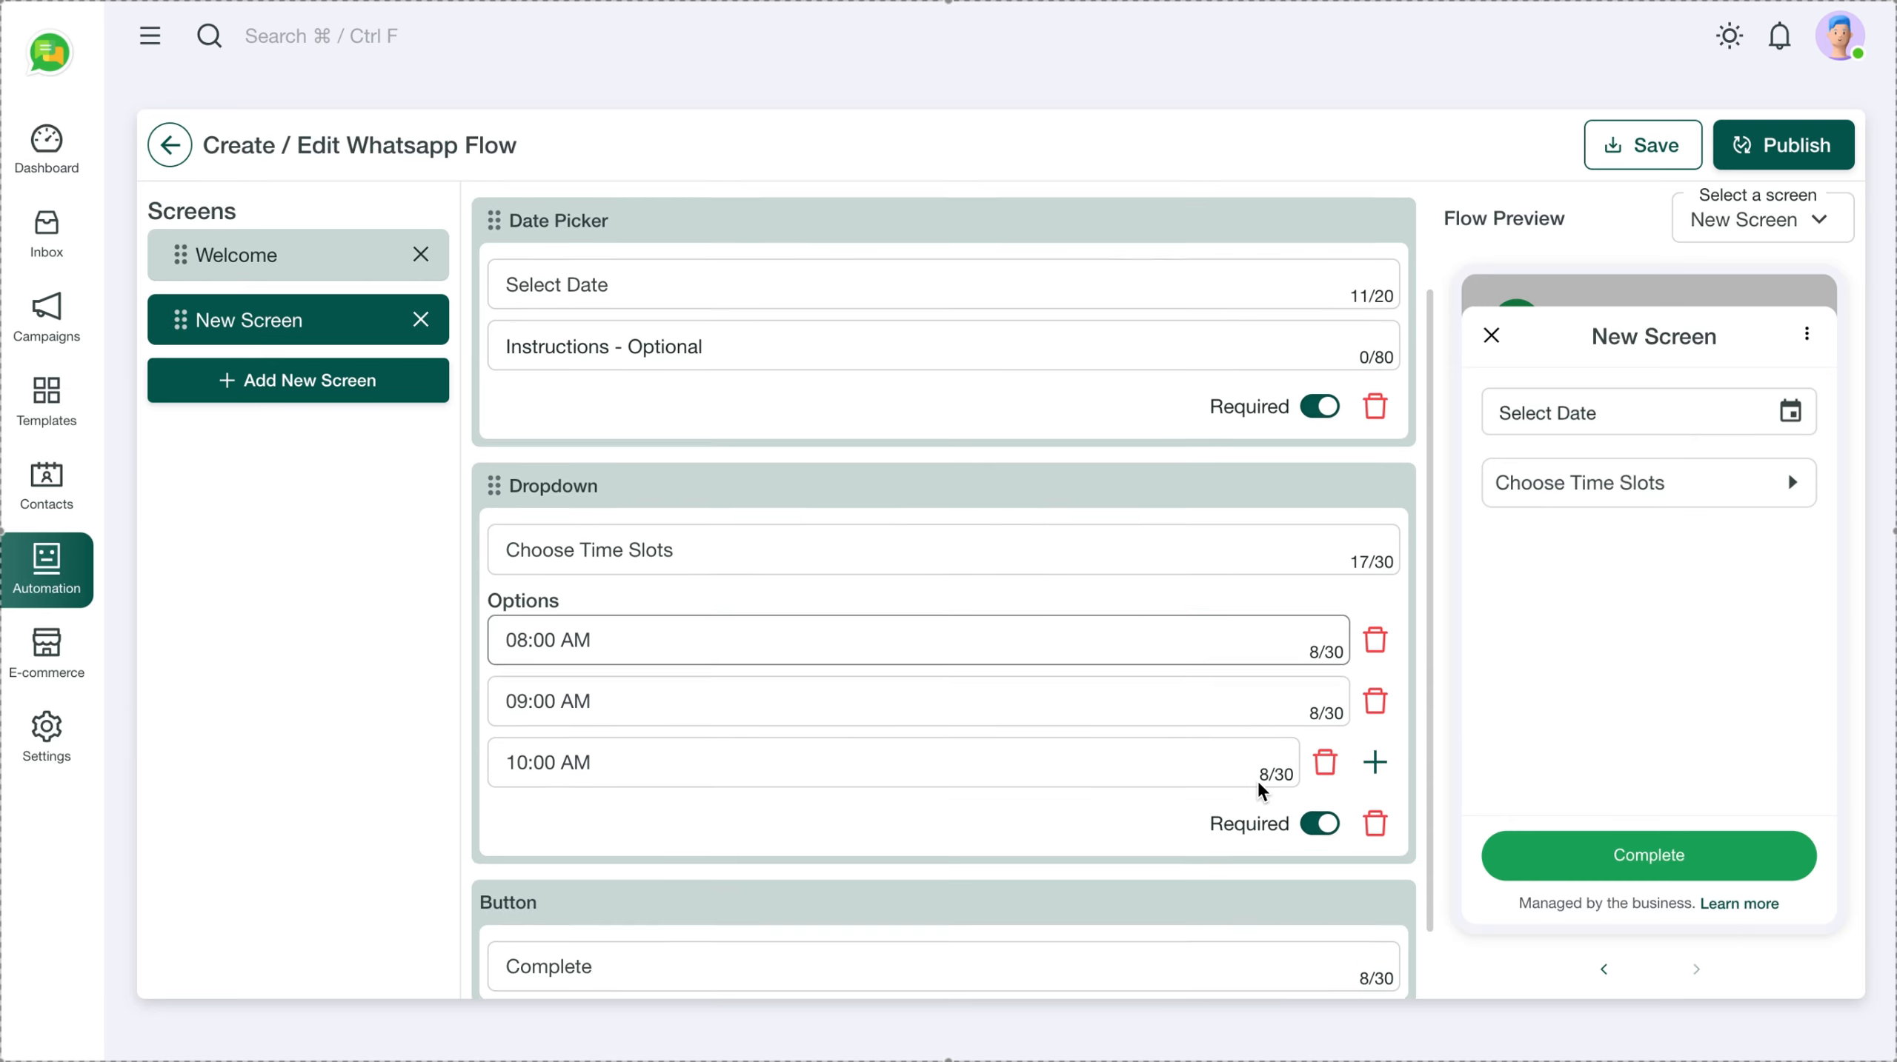
scroll(1258, 783, "down", 2)
scroll(1258, 783, "up", 2)
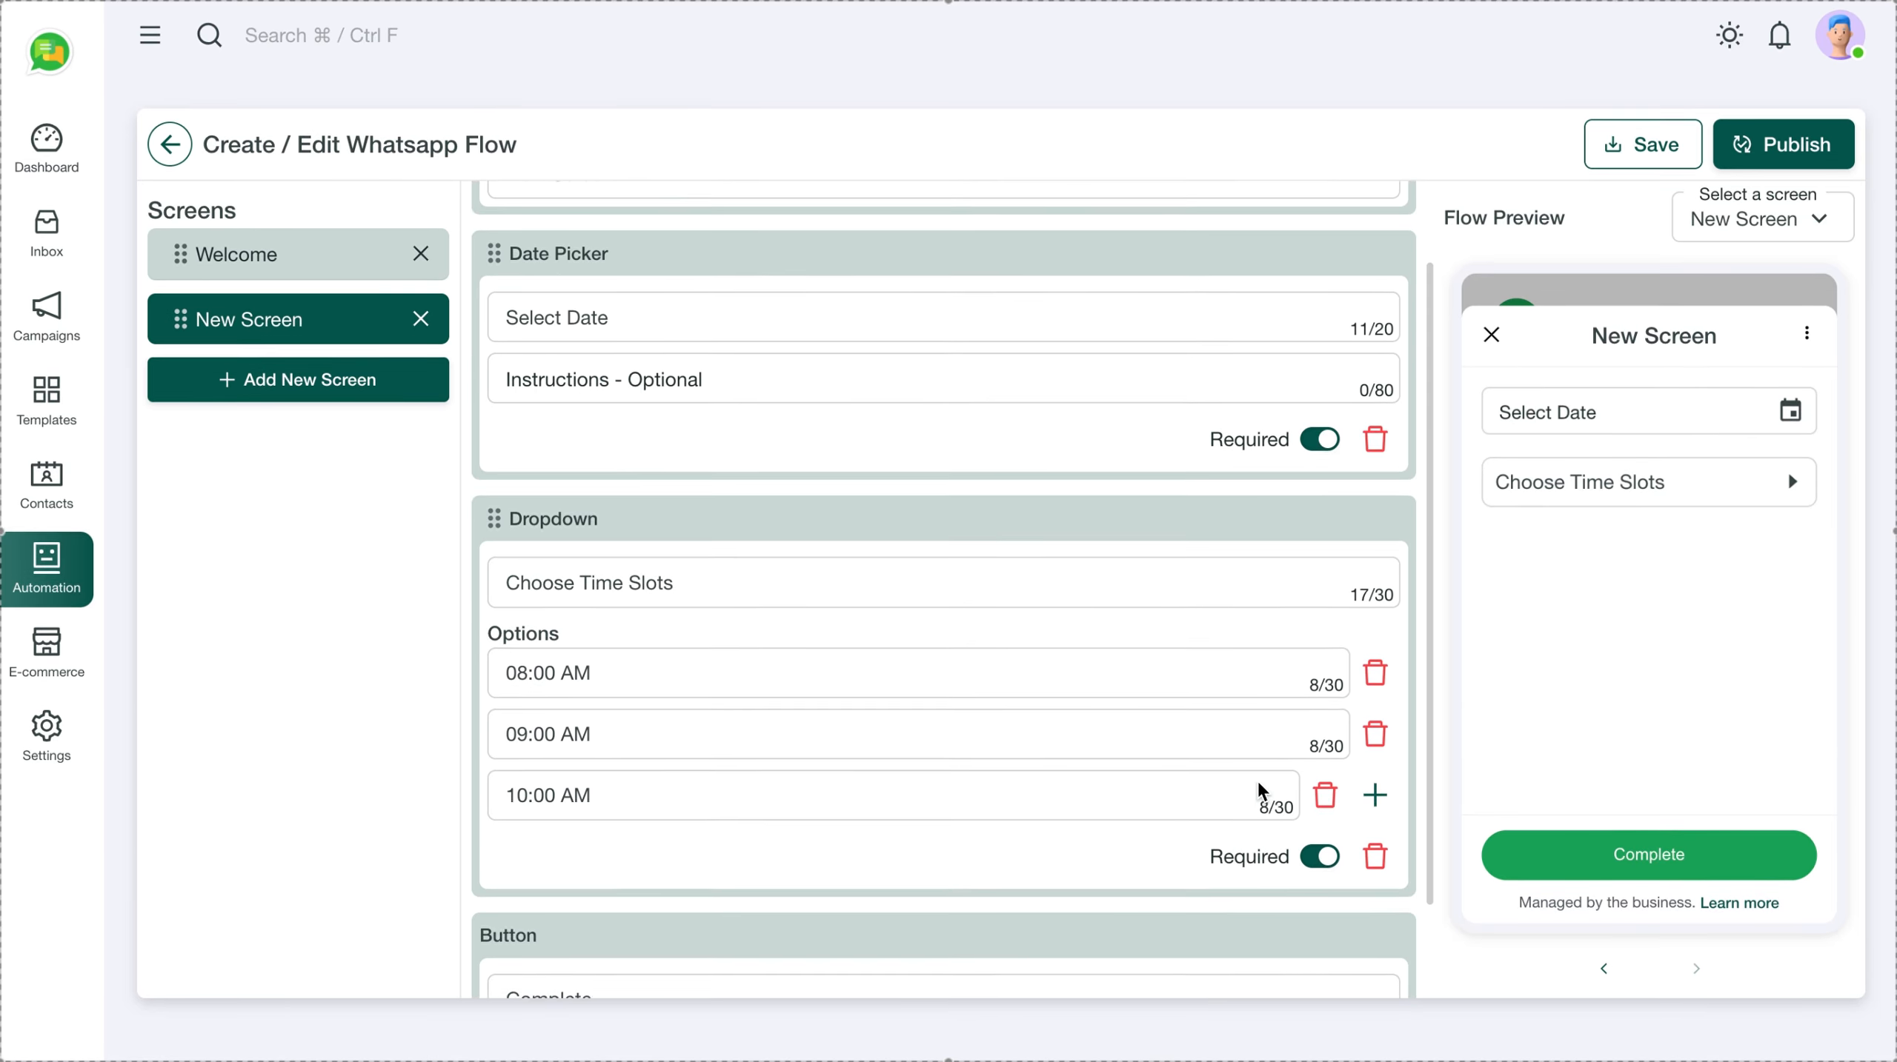
scroll(1257, 784, "up", 2)
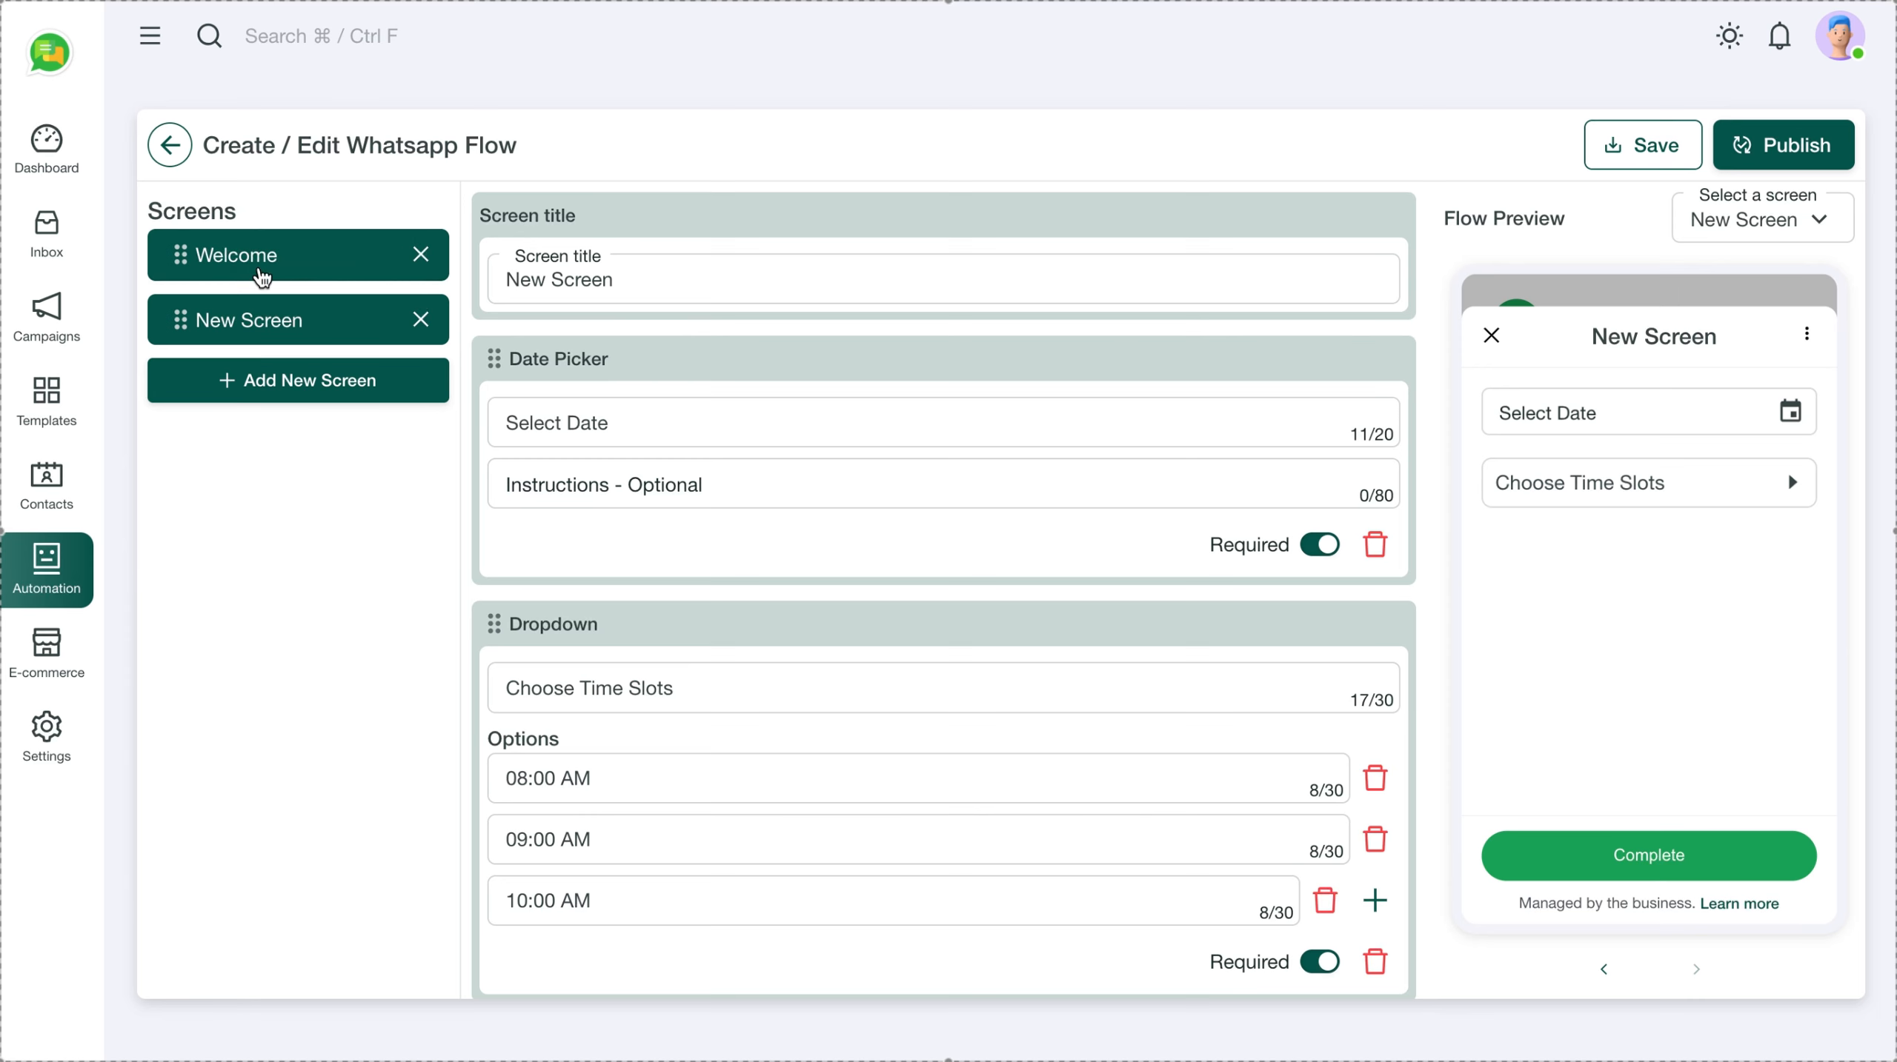
left_click(262, 277)
left_click(297, 326)
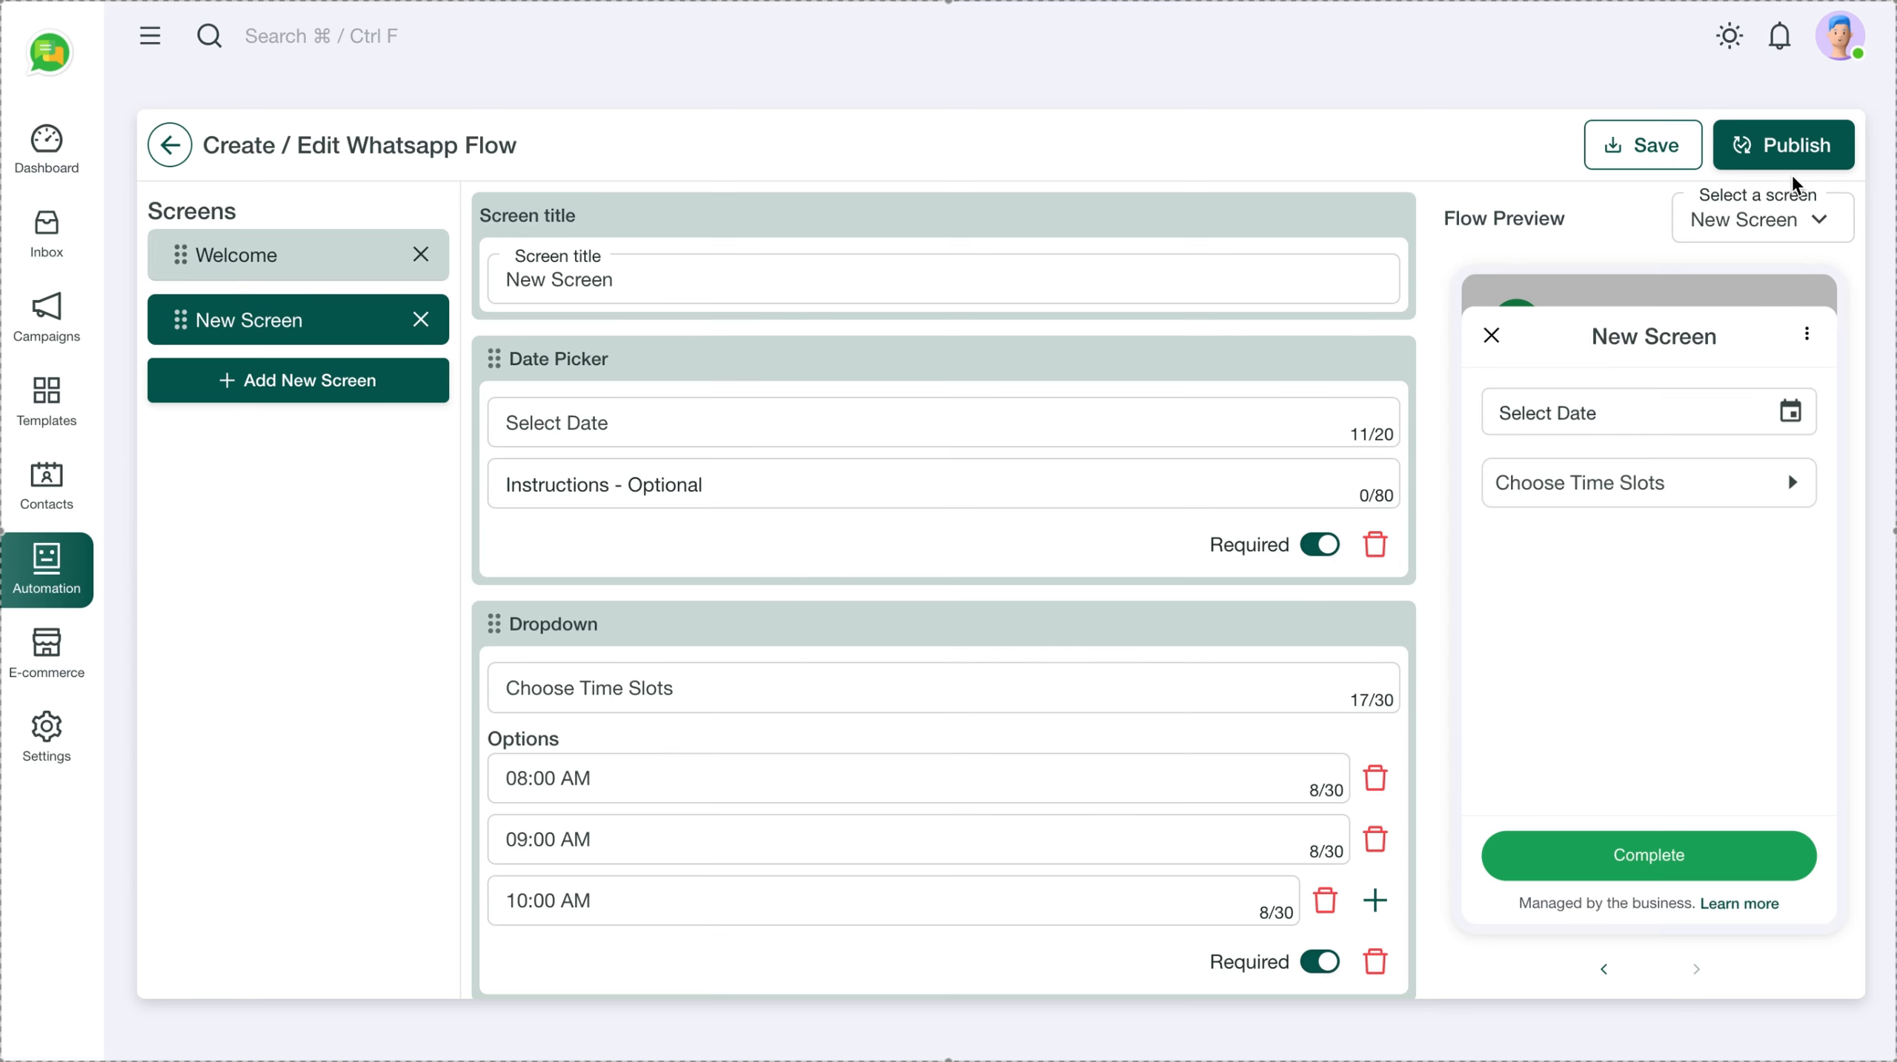
Save the flow and preview it, choosing 1 to 1 and viewing the time slots
left_click(1662, 149)
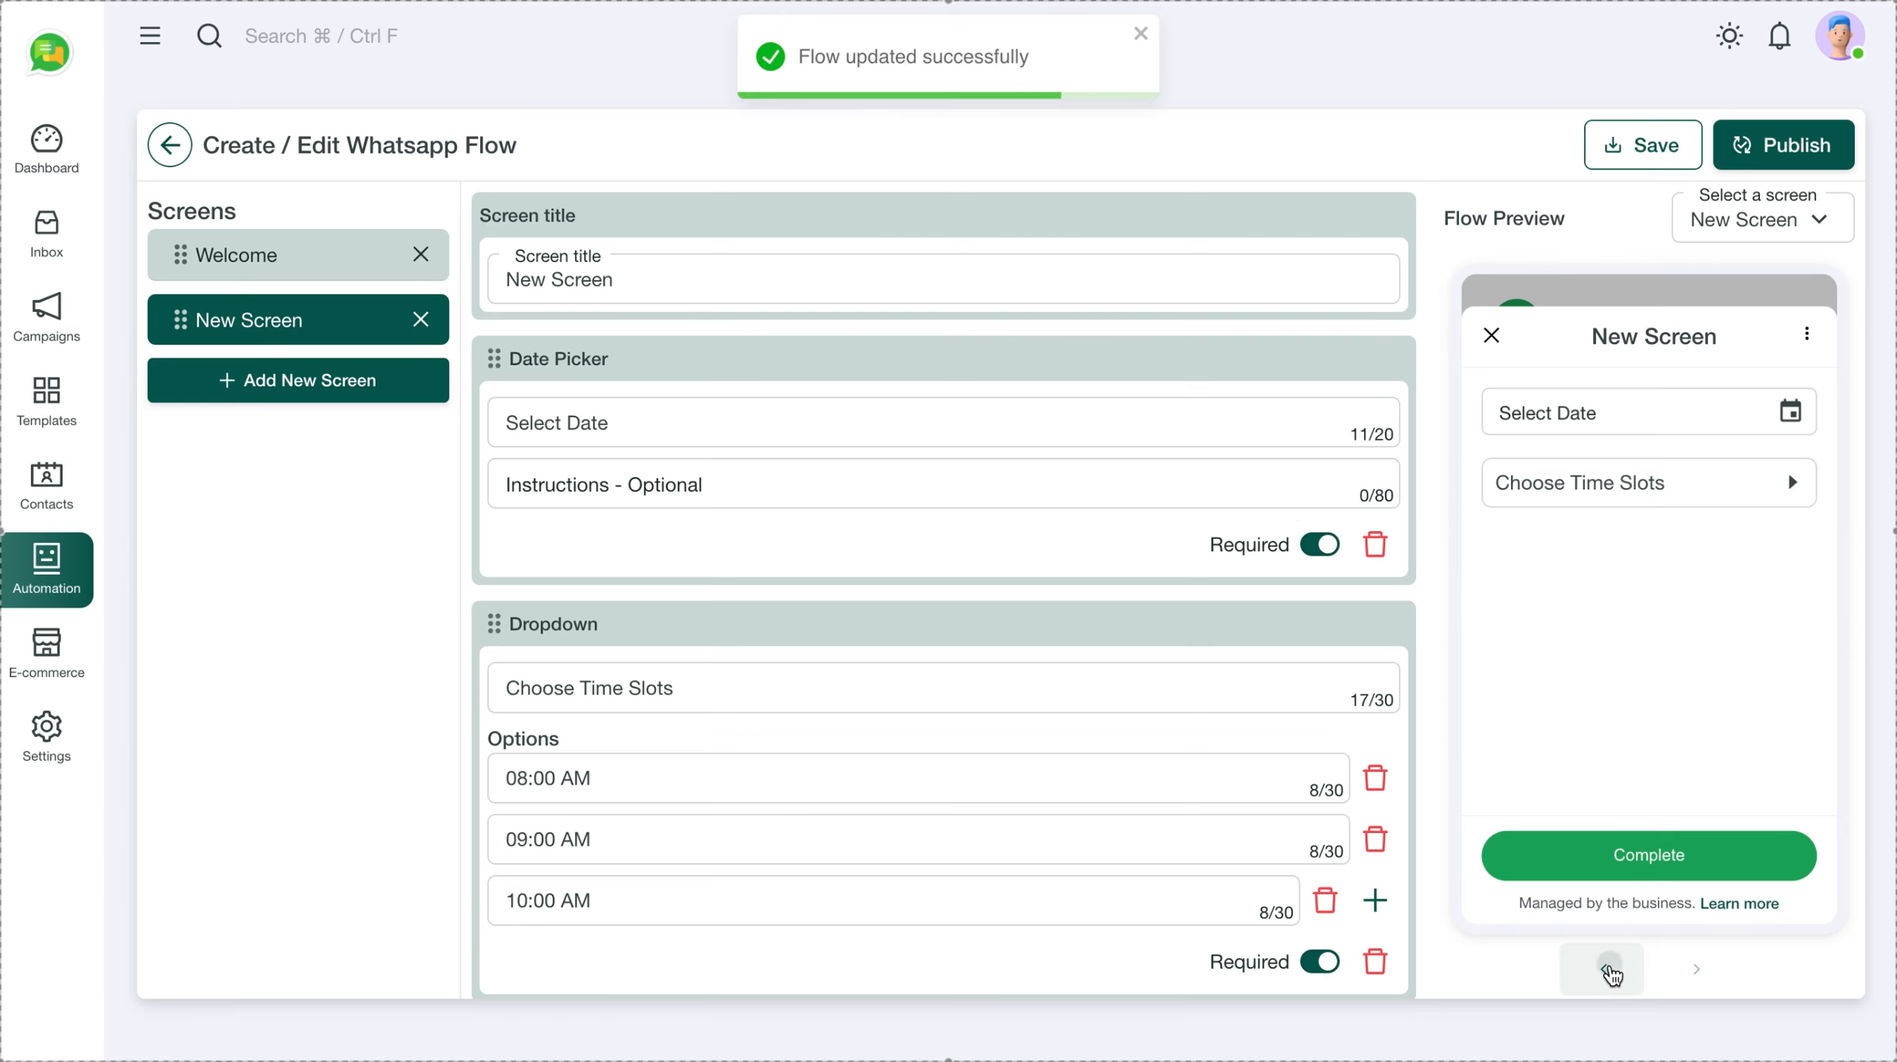
left_click(1609, 970)
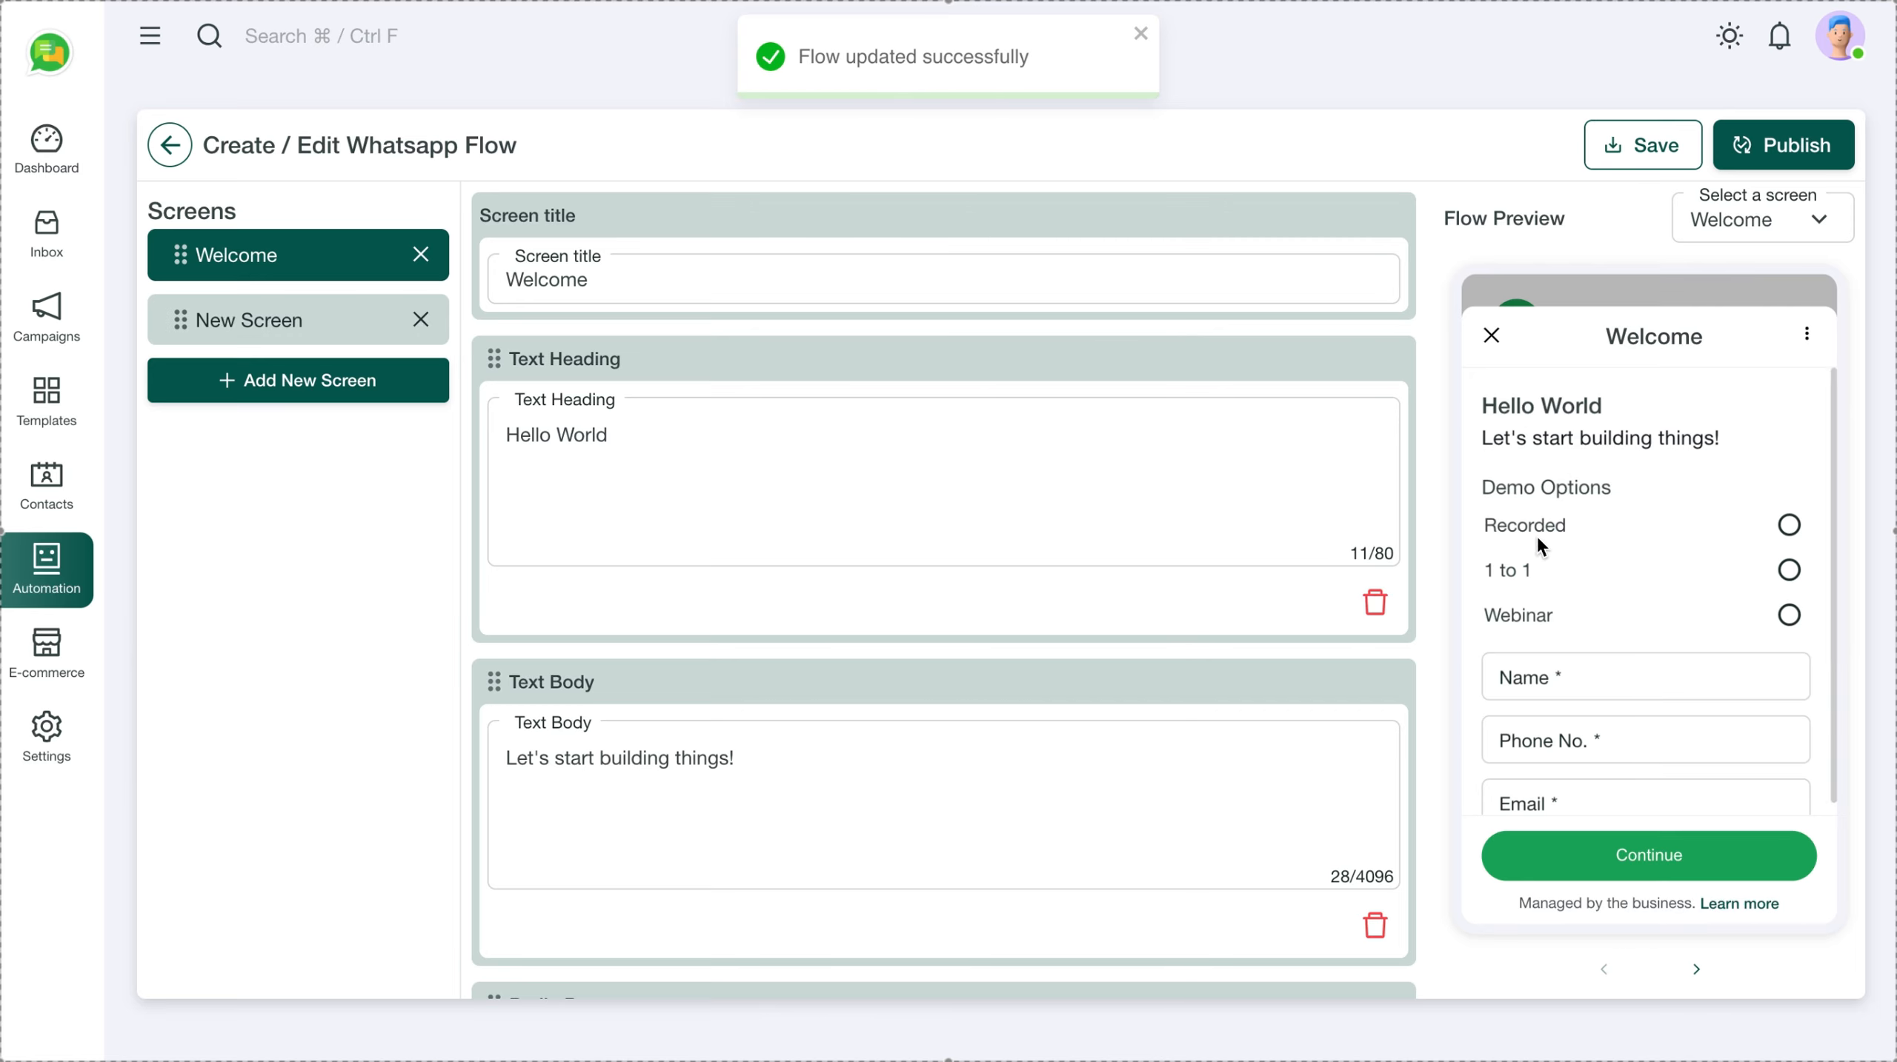
left_click(1788, 570)
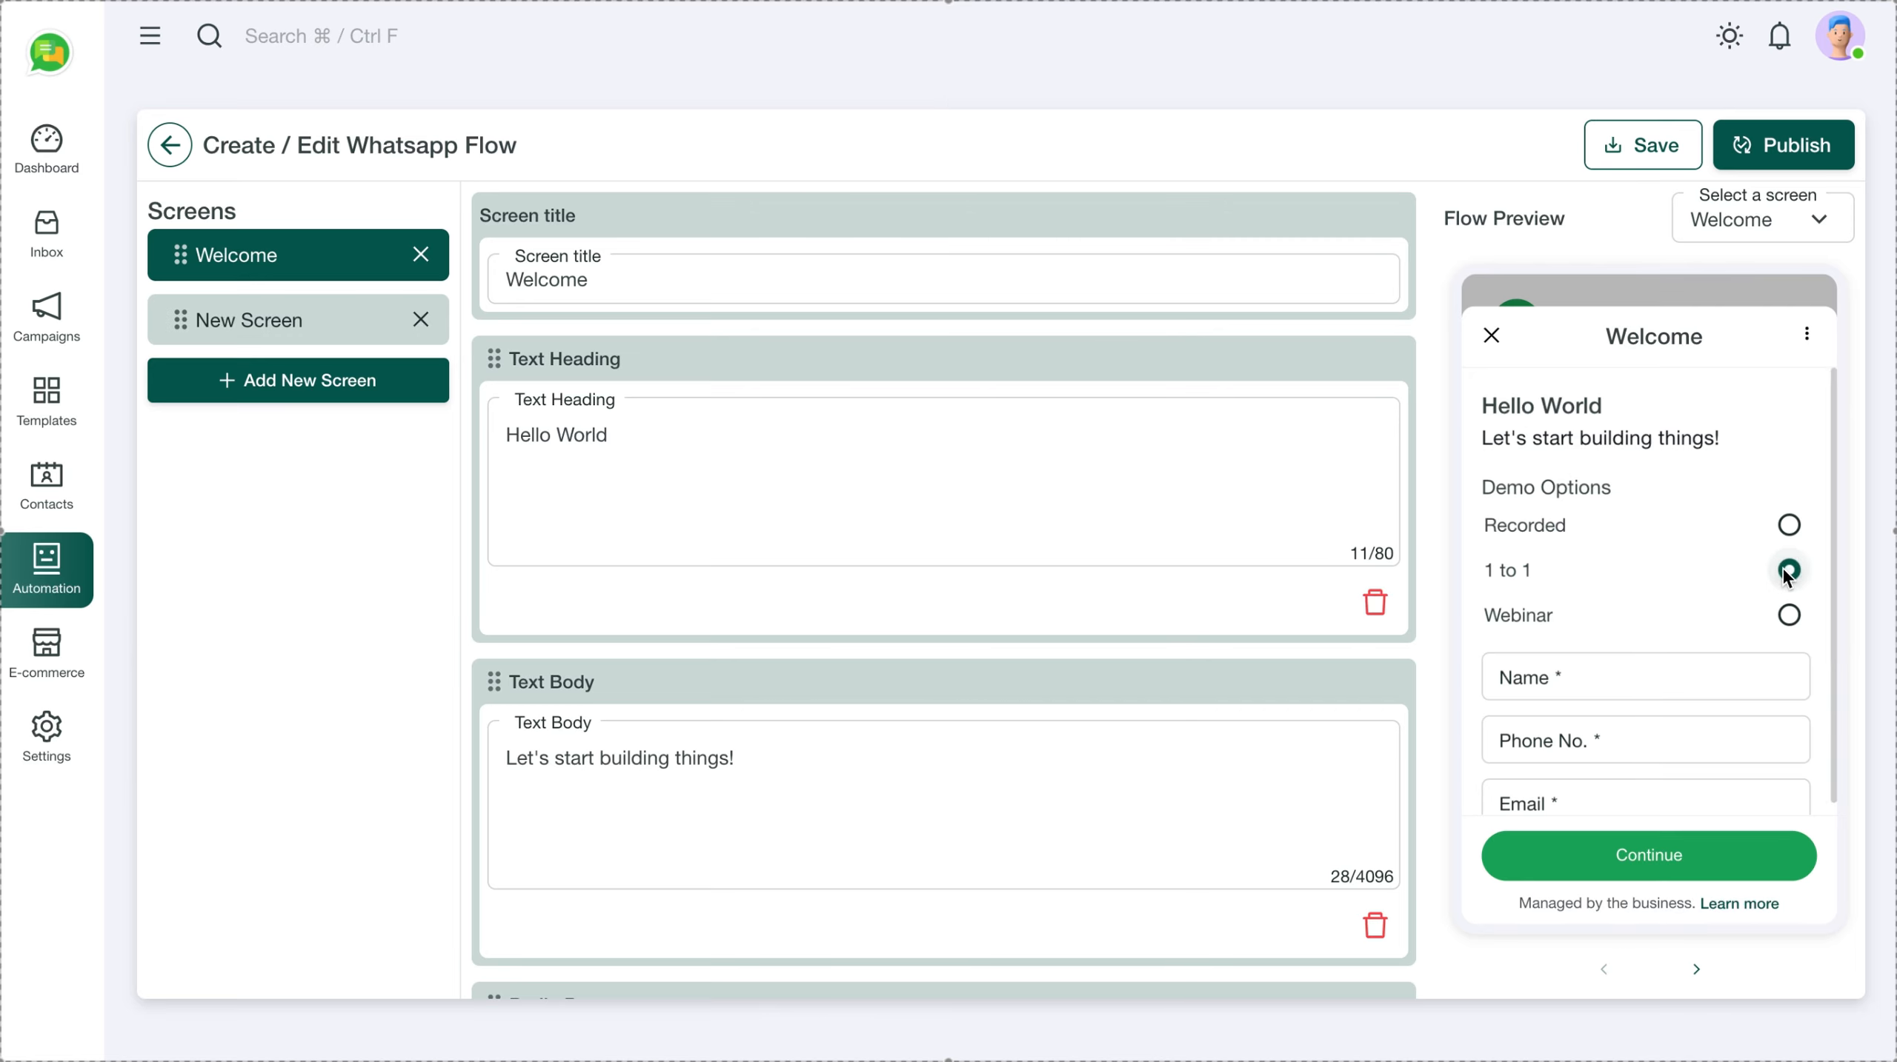
scroll(1619, 729, "down", 1)
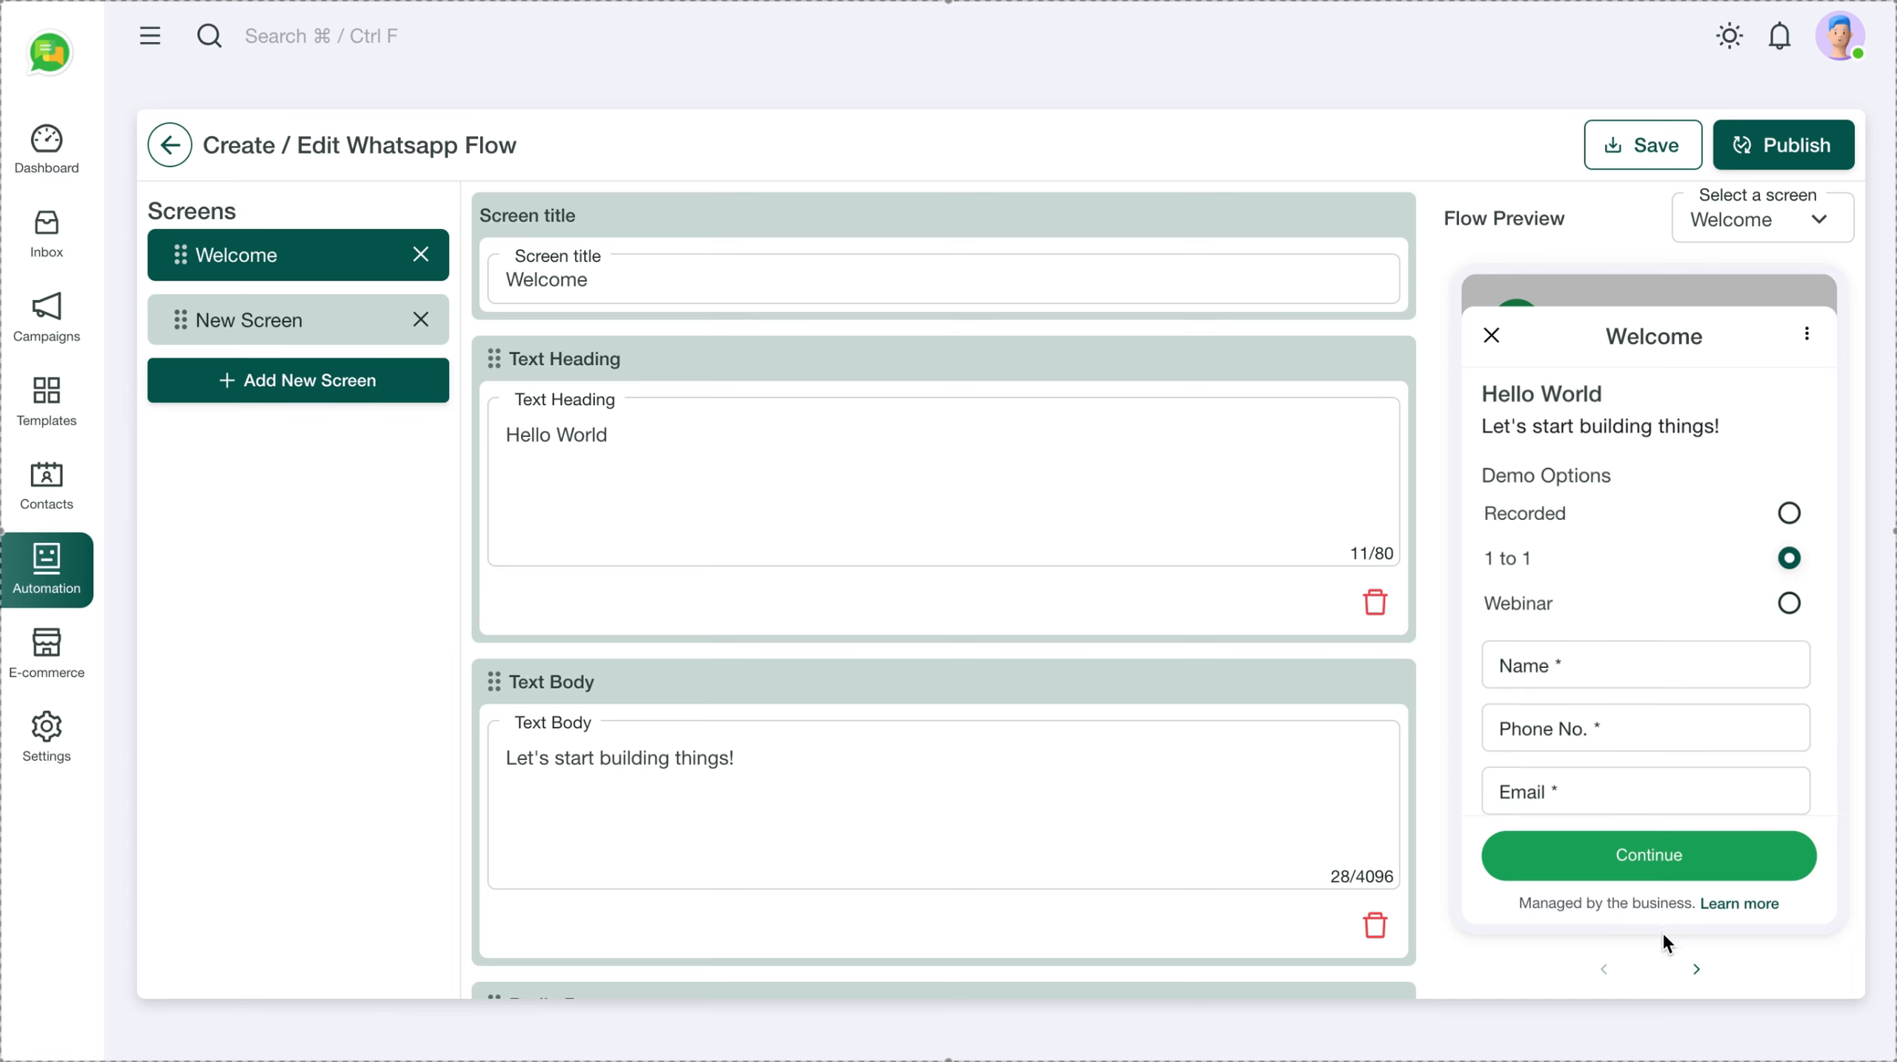
left_click(1696, 969)
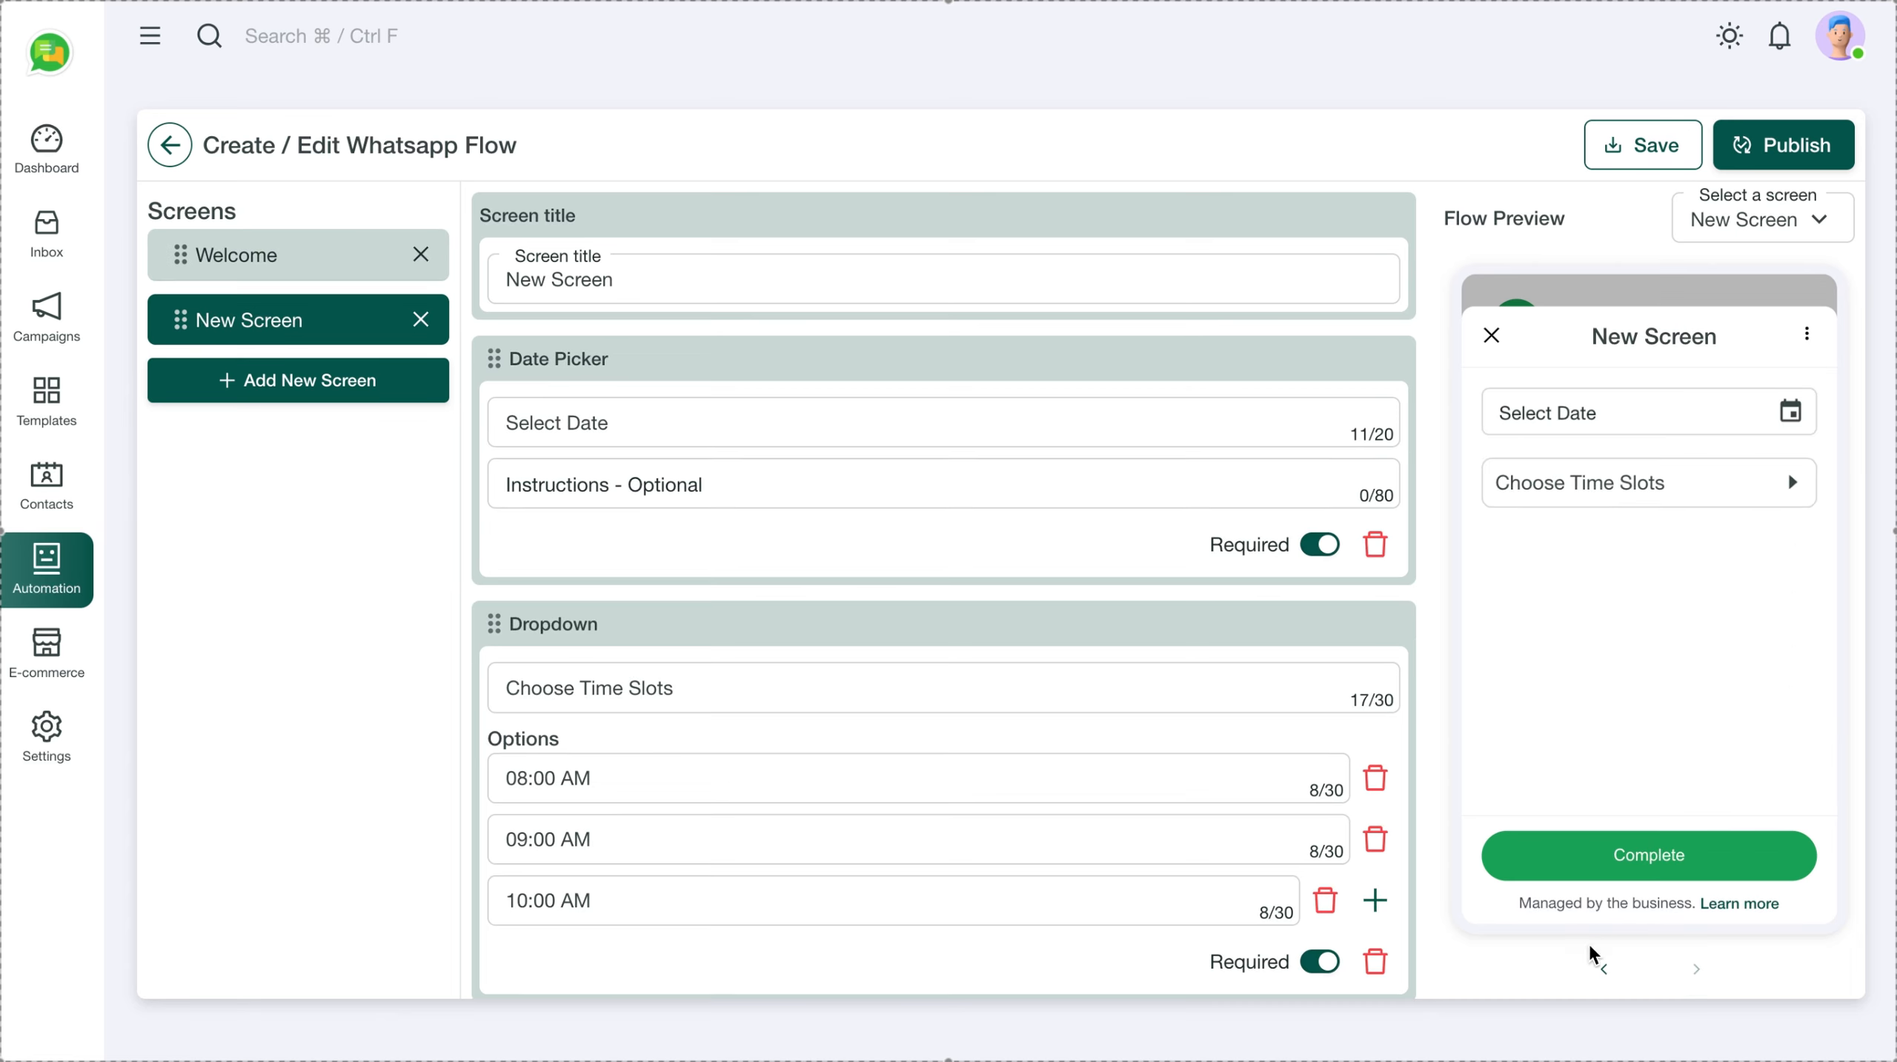
left_click(1603, 967)
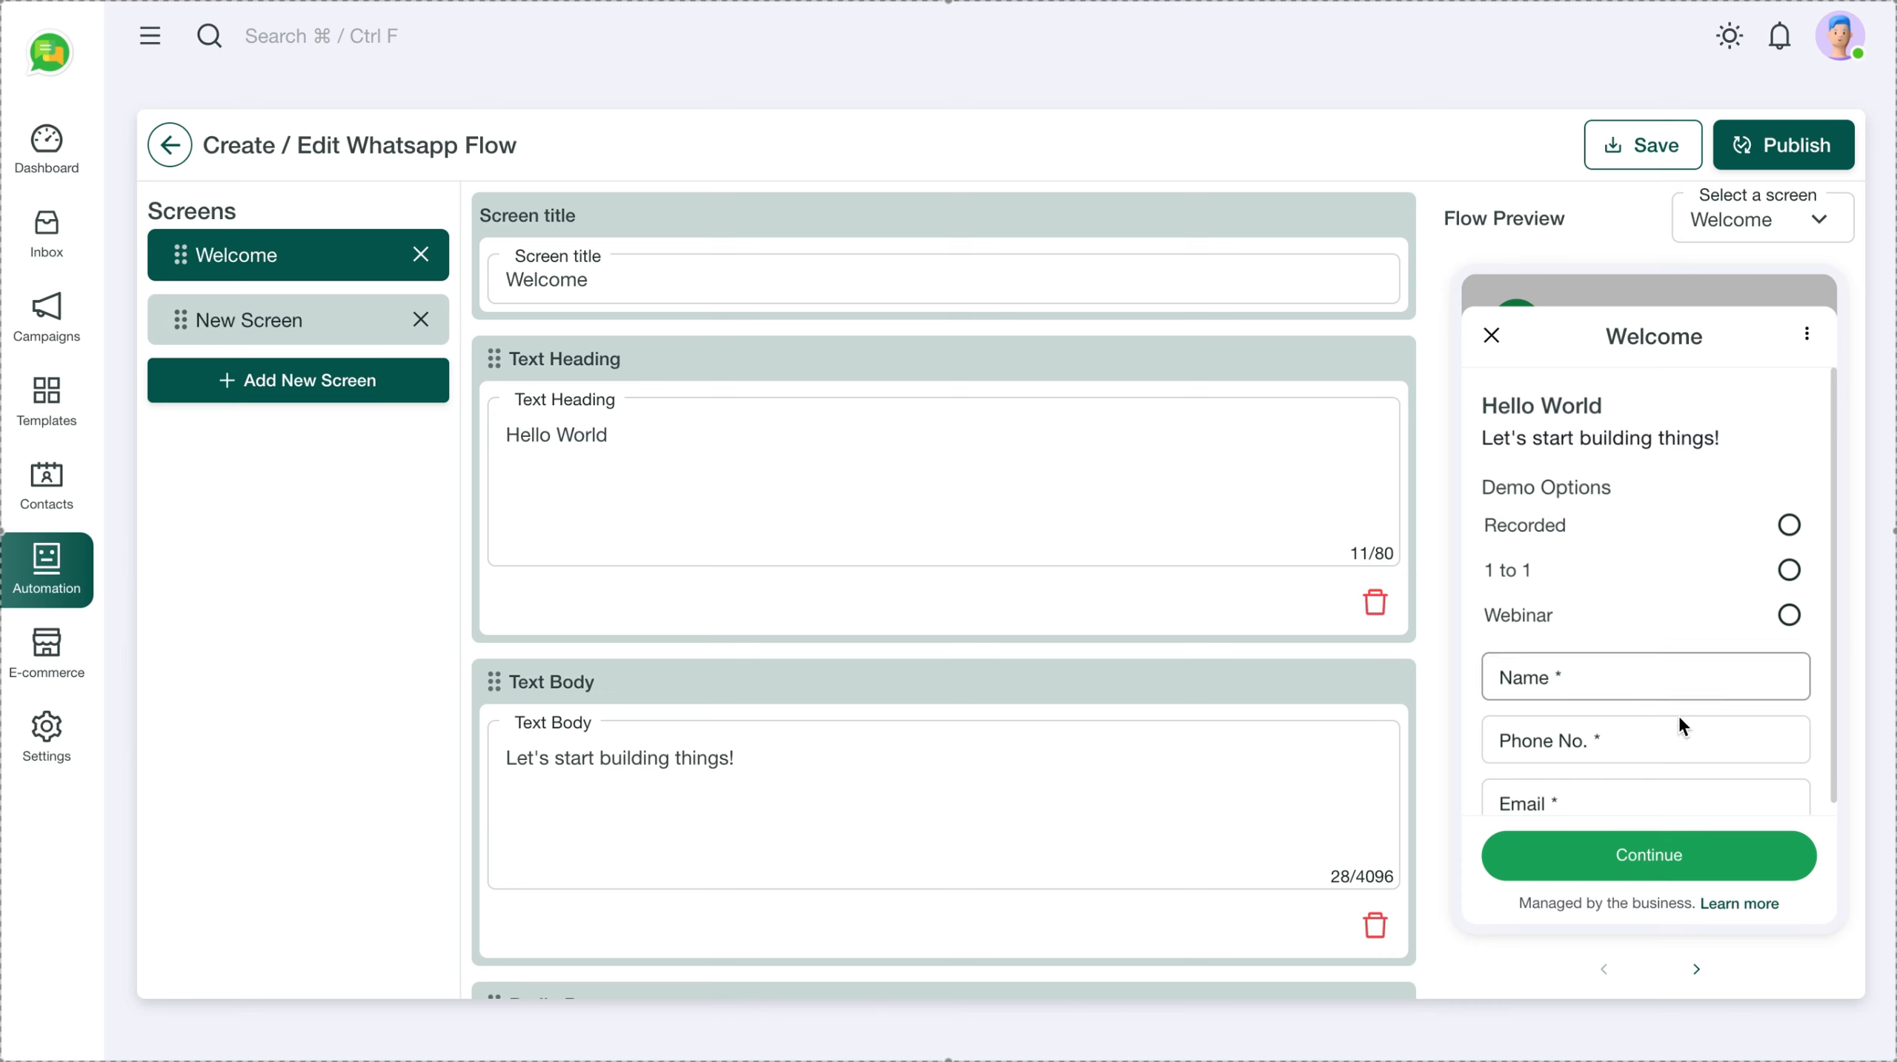
left_click(1696, 969)
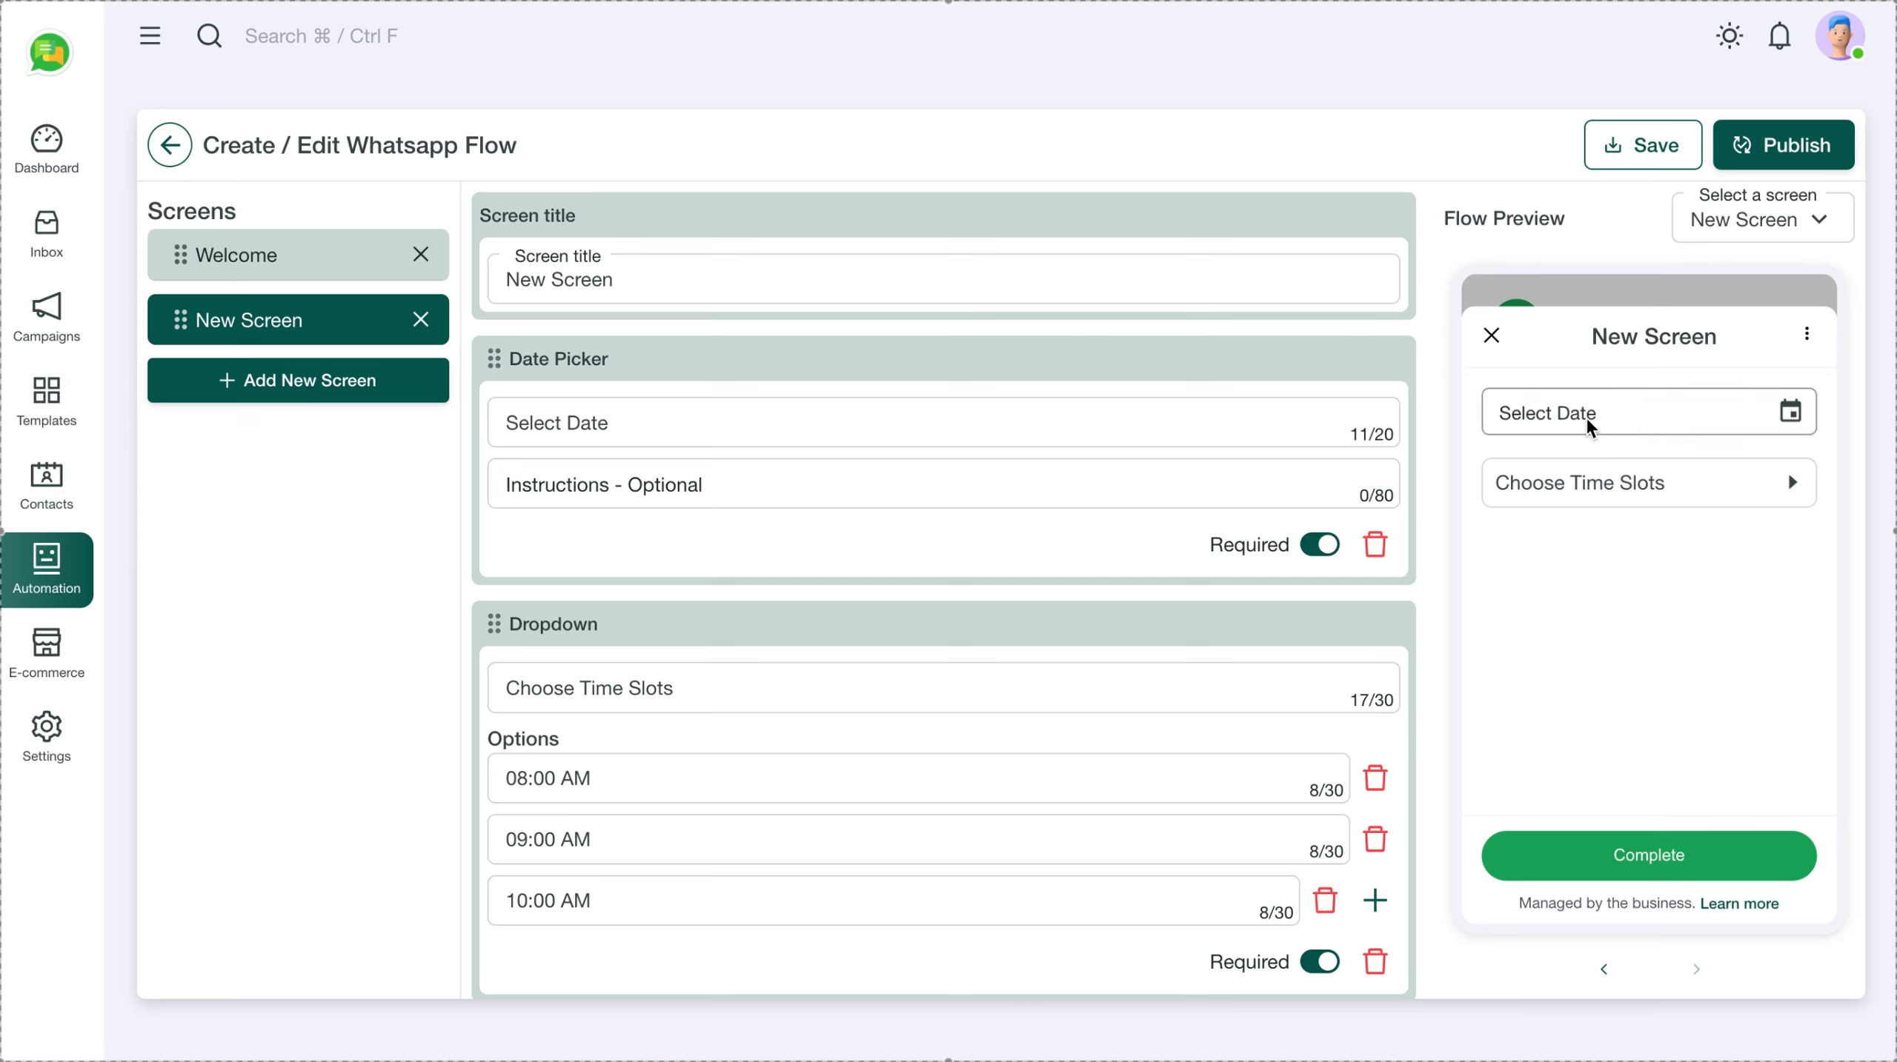
left_click(1657, 485)
left_click(1499, 342)
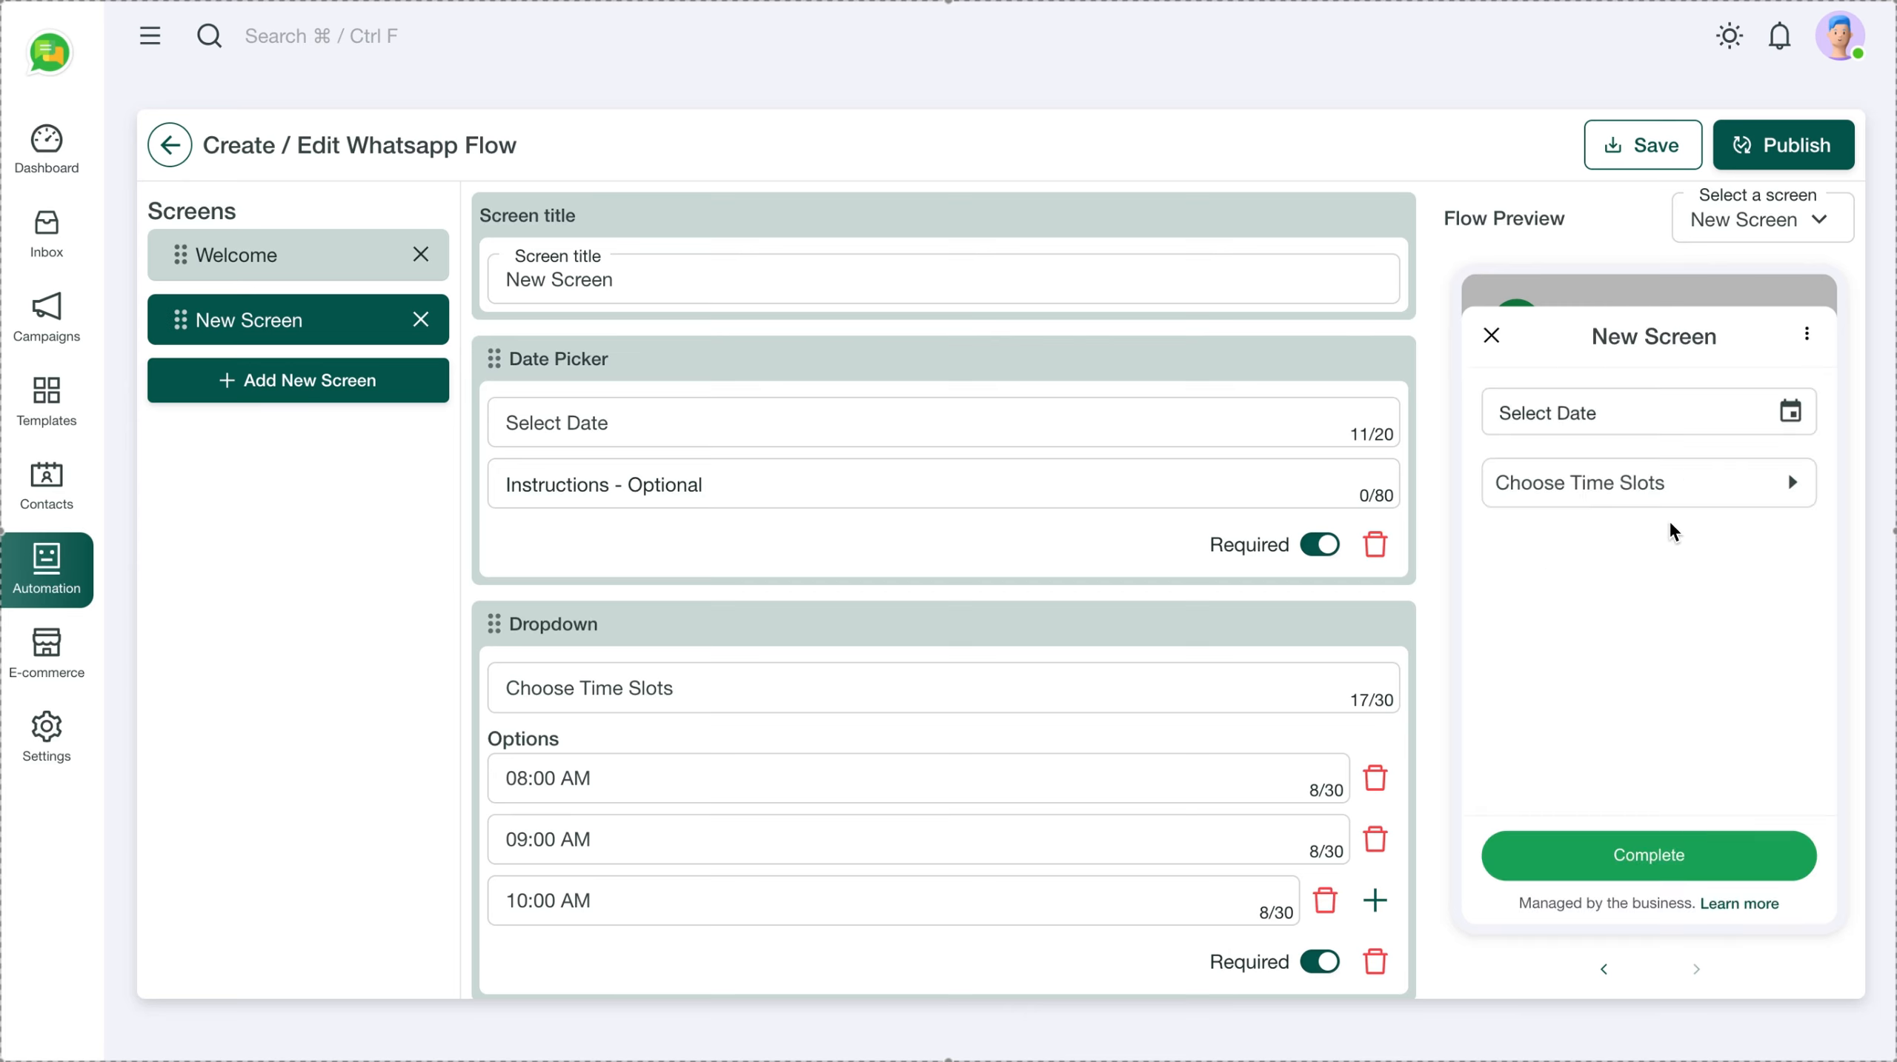
Publish the booking flow, confirming in the Confirm Publish dialog
left_click(1781, 146)
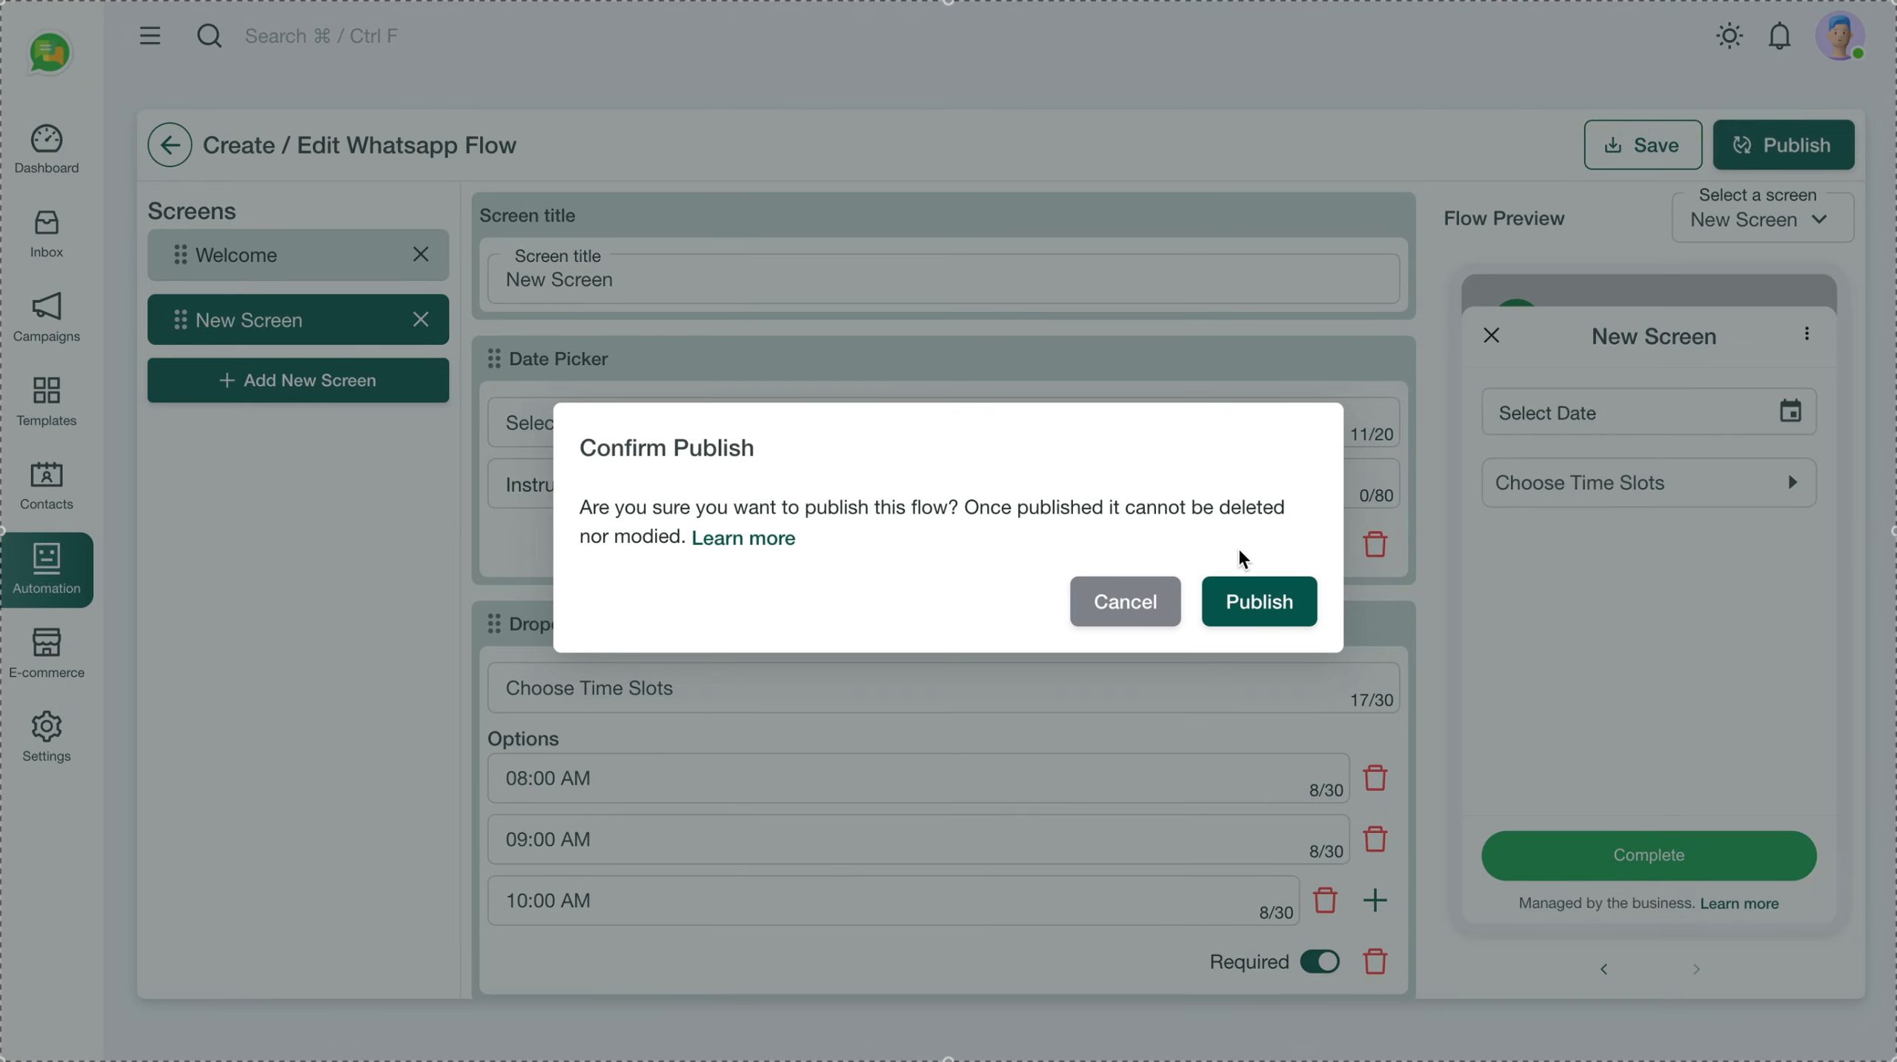
left_click(1256, 599)
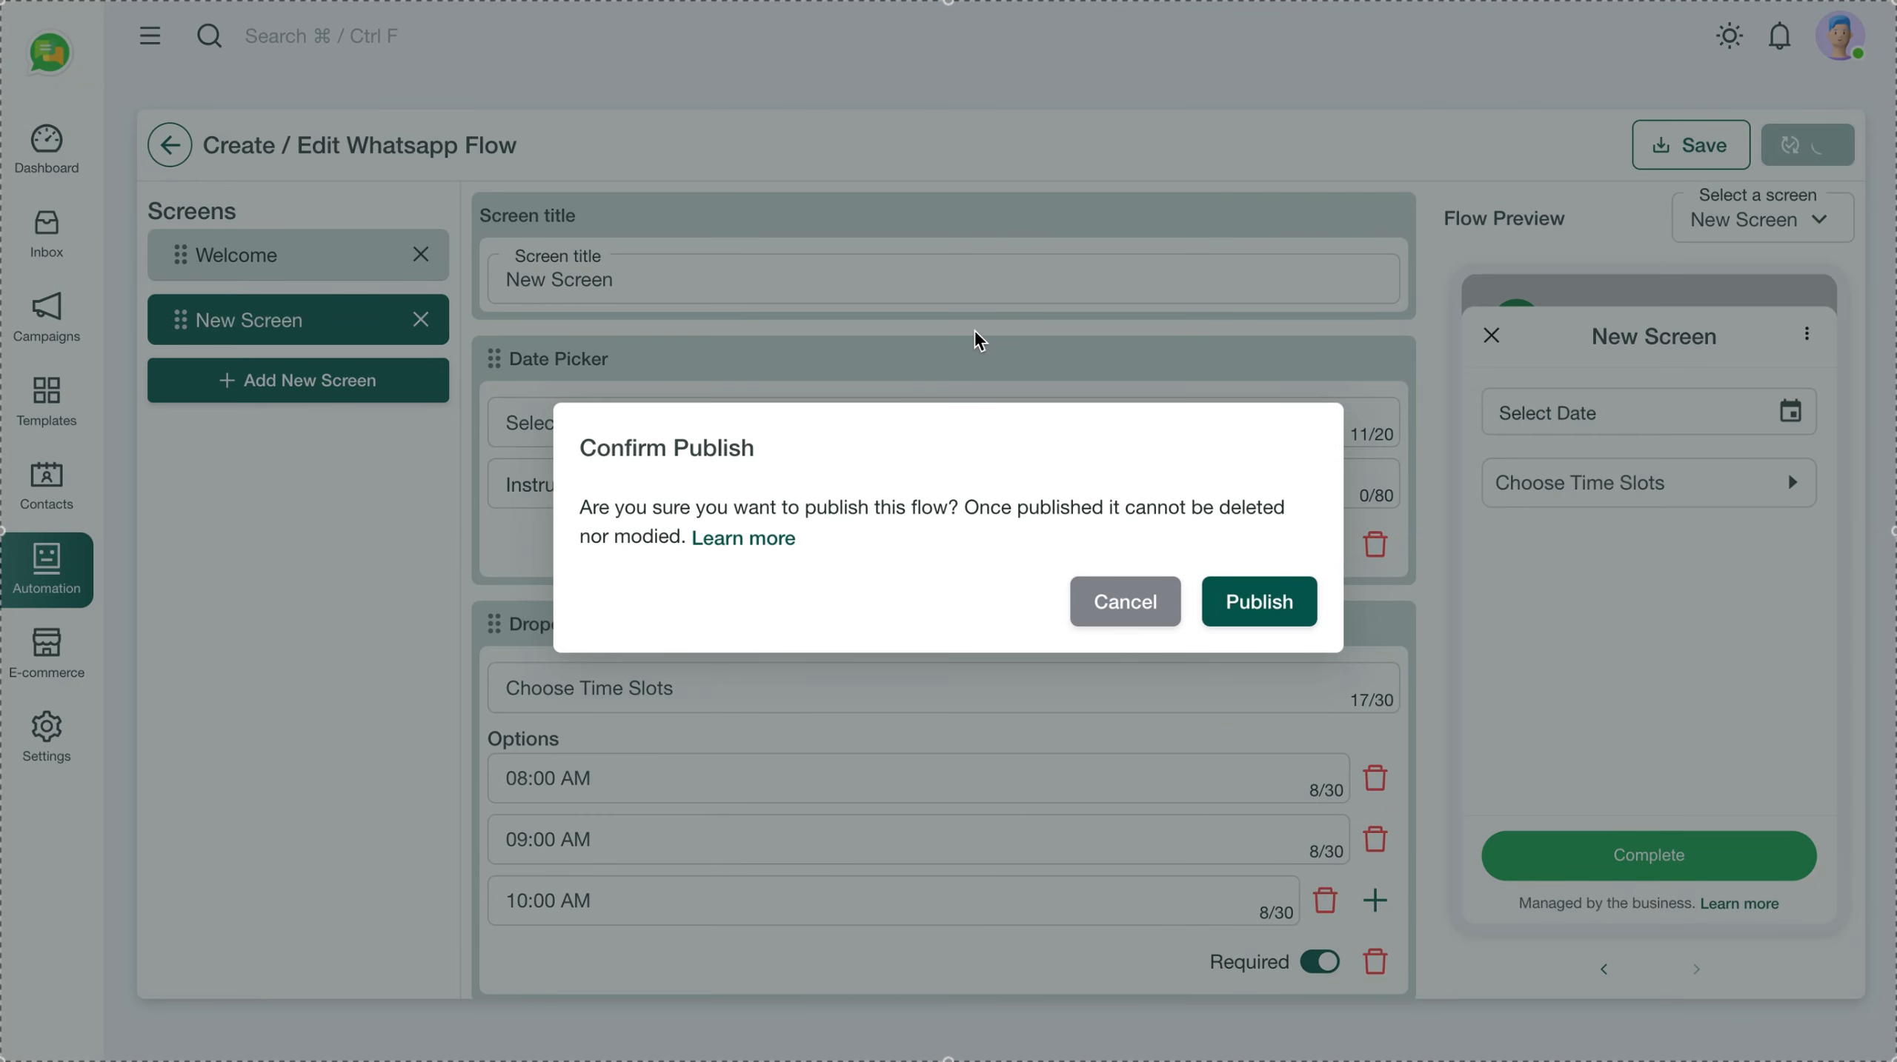
left_click(1244, 611)
left_click(1244, 612)
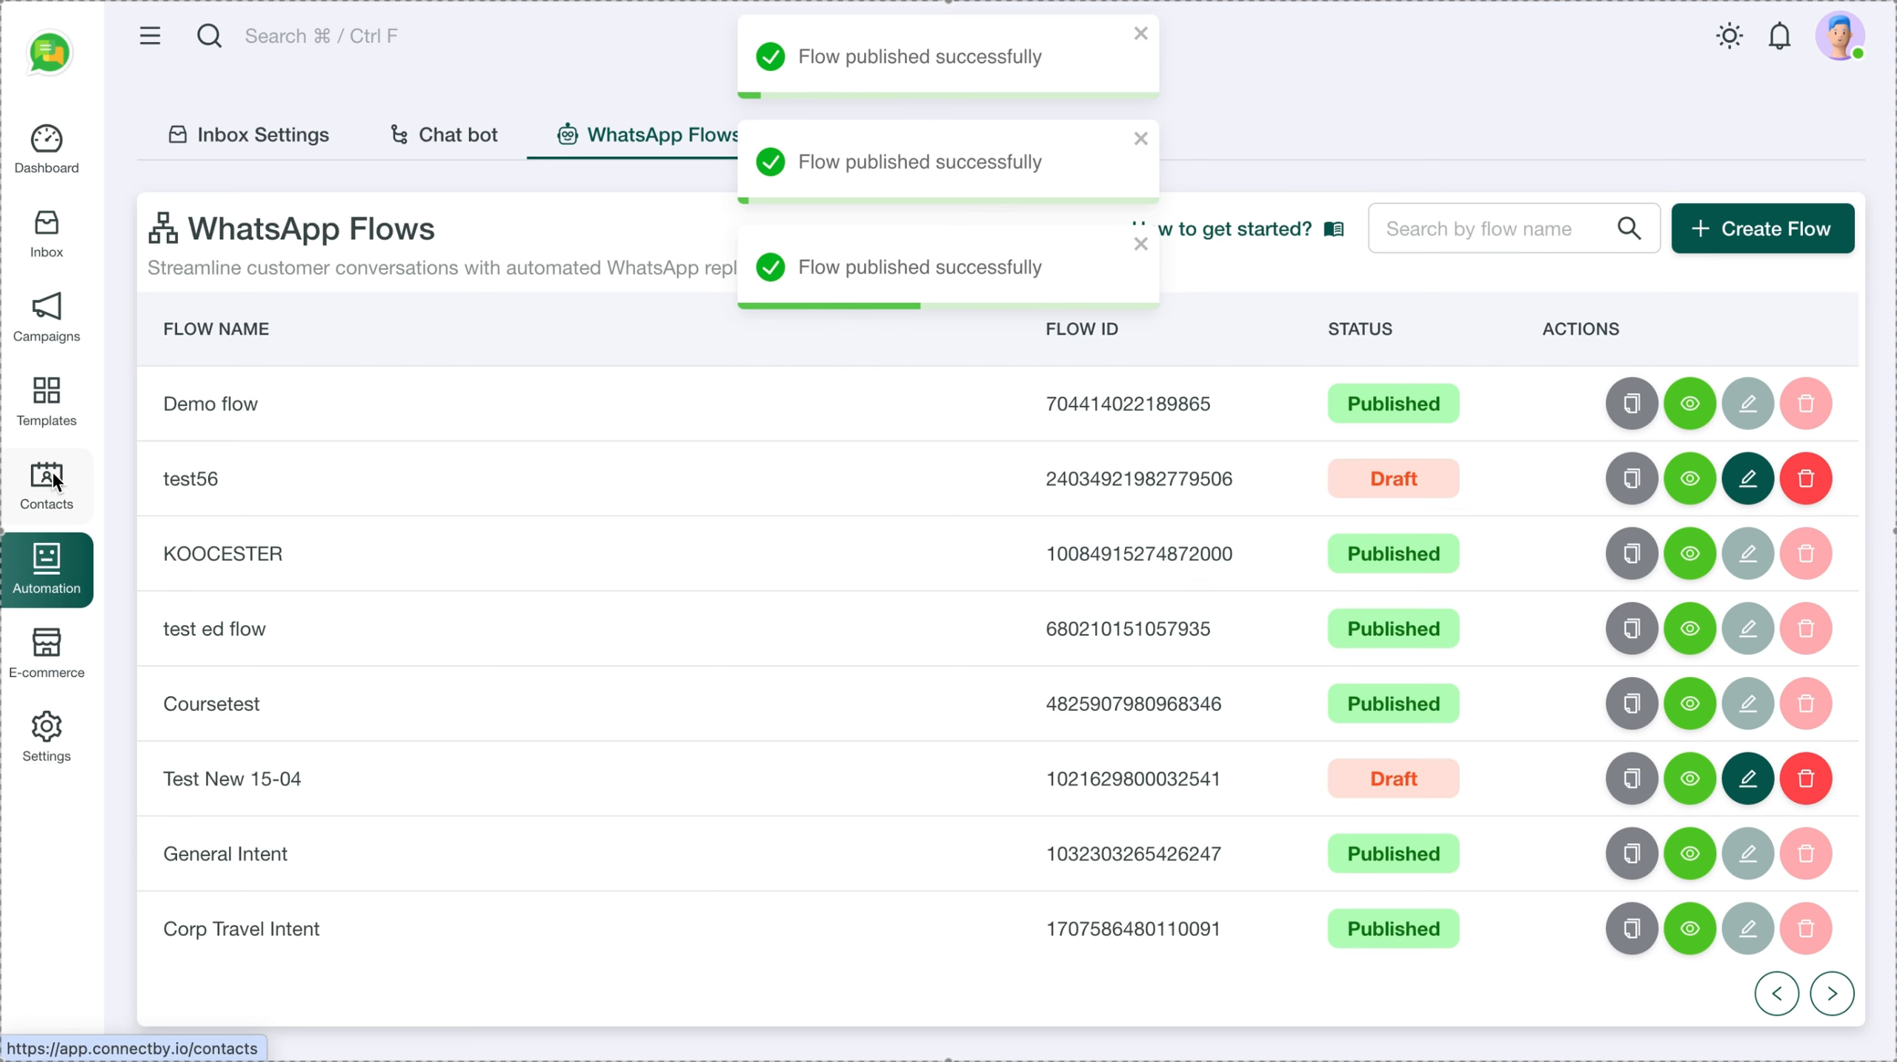
Open My 1st Bot and duplicate its Flow message
left_click(437, 135)
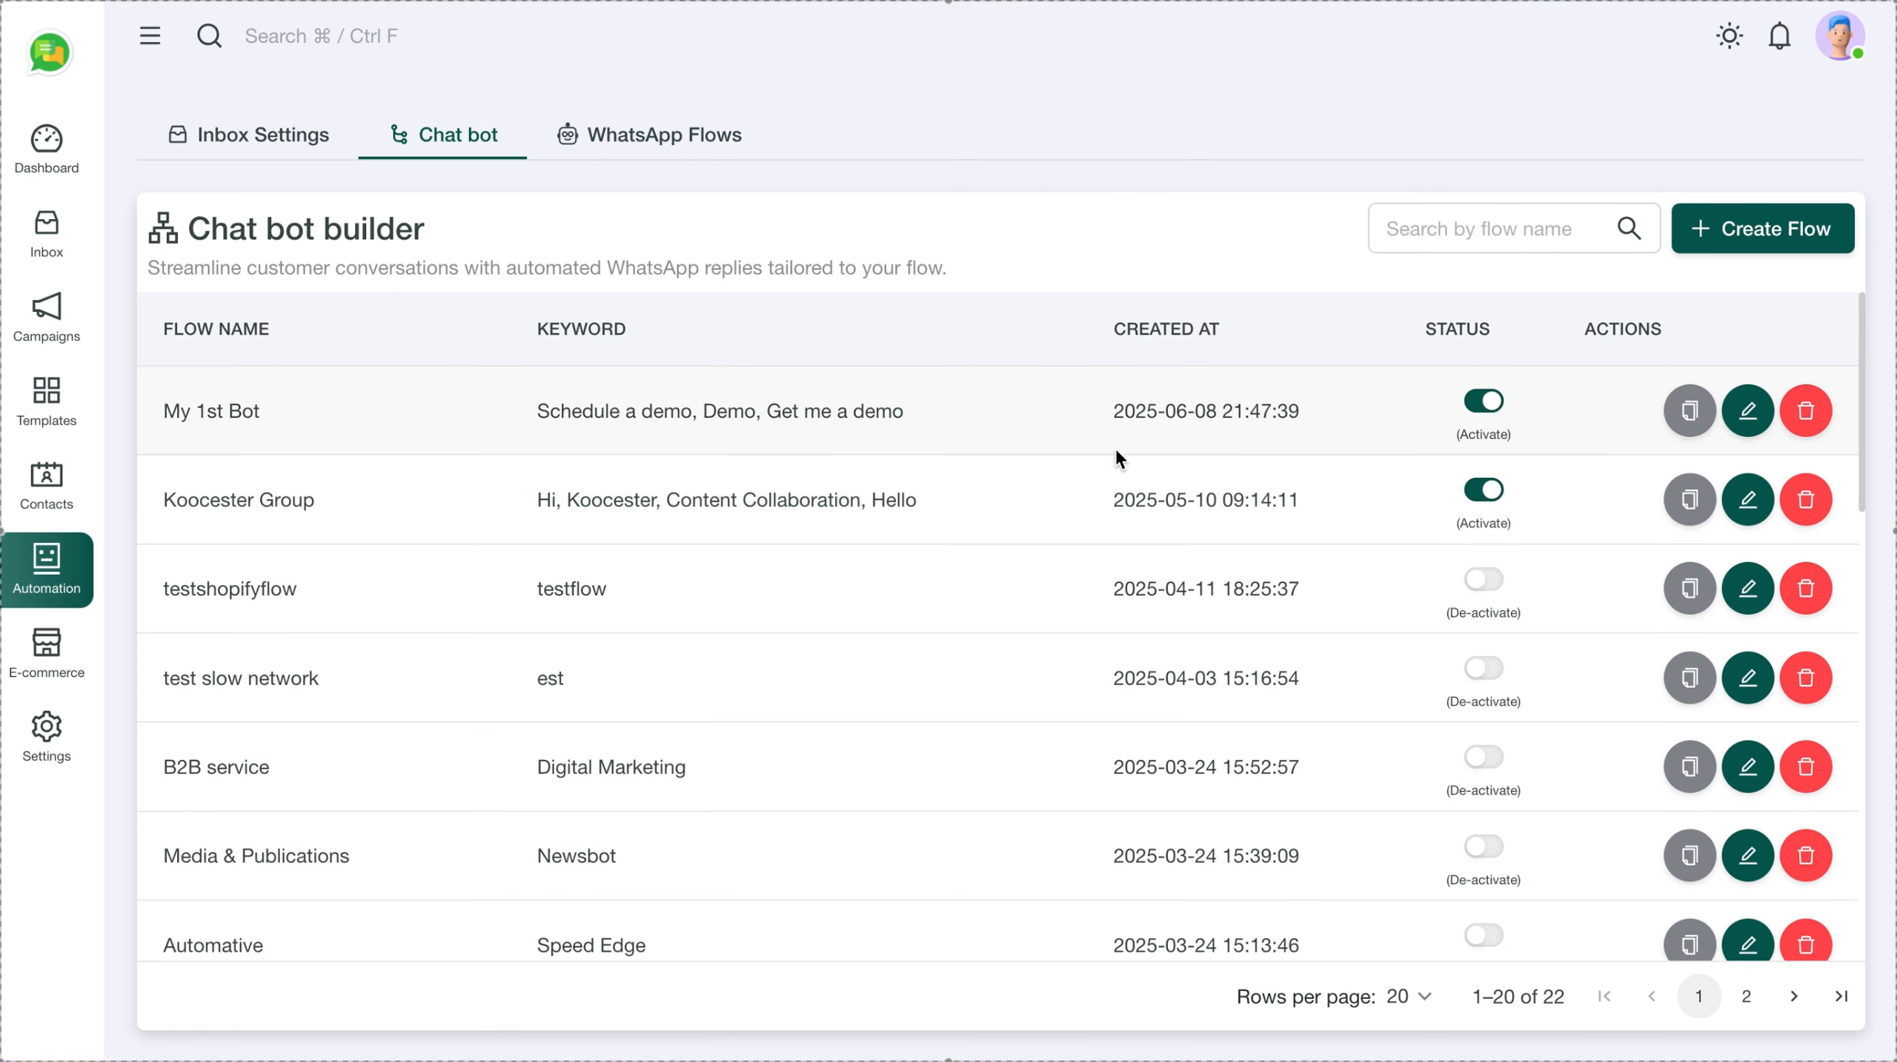
left_click(1748, 408)
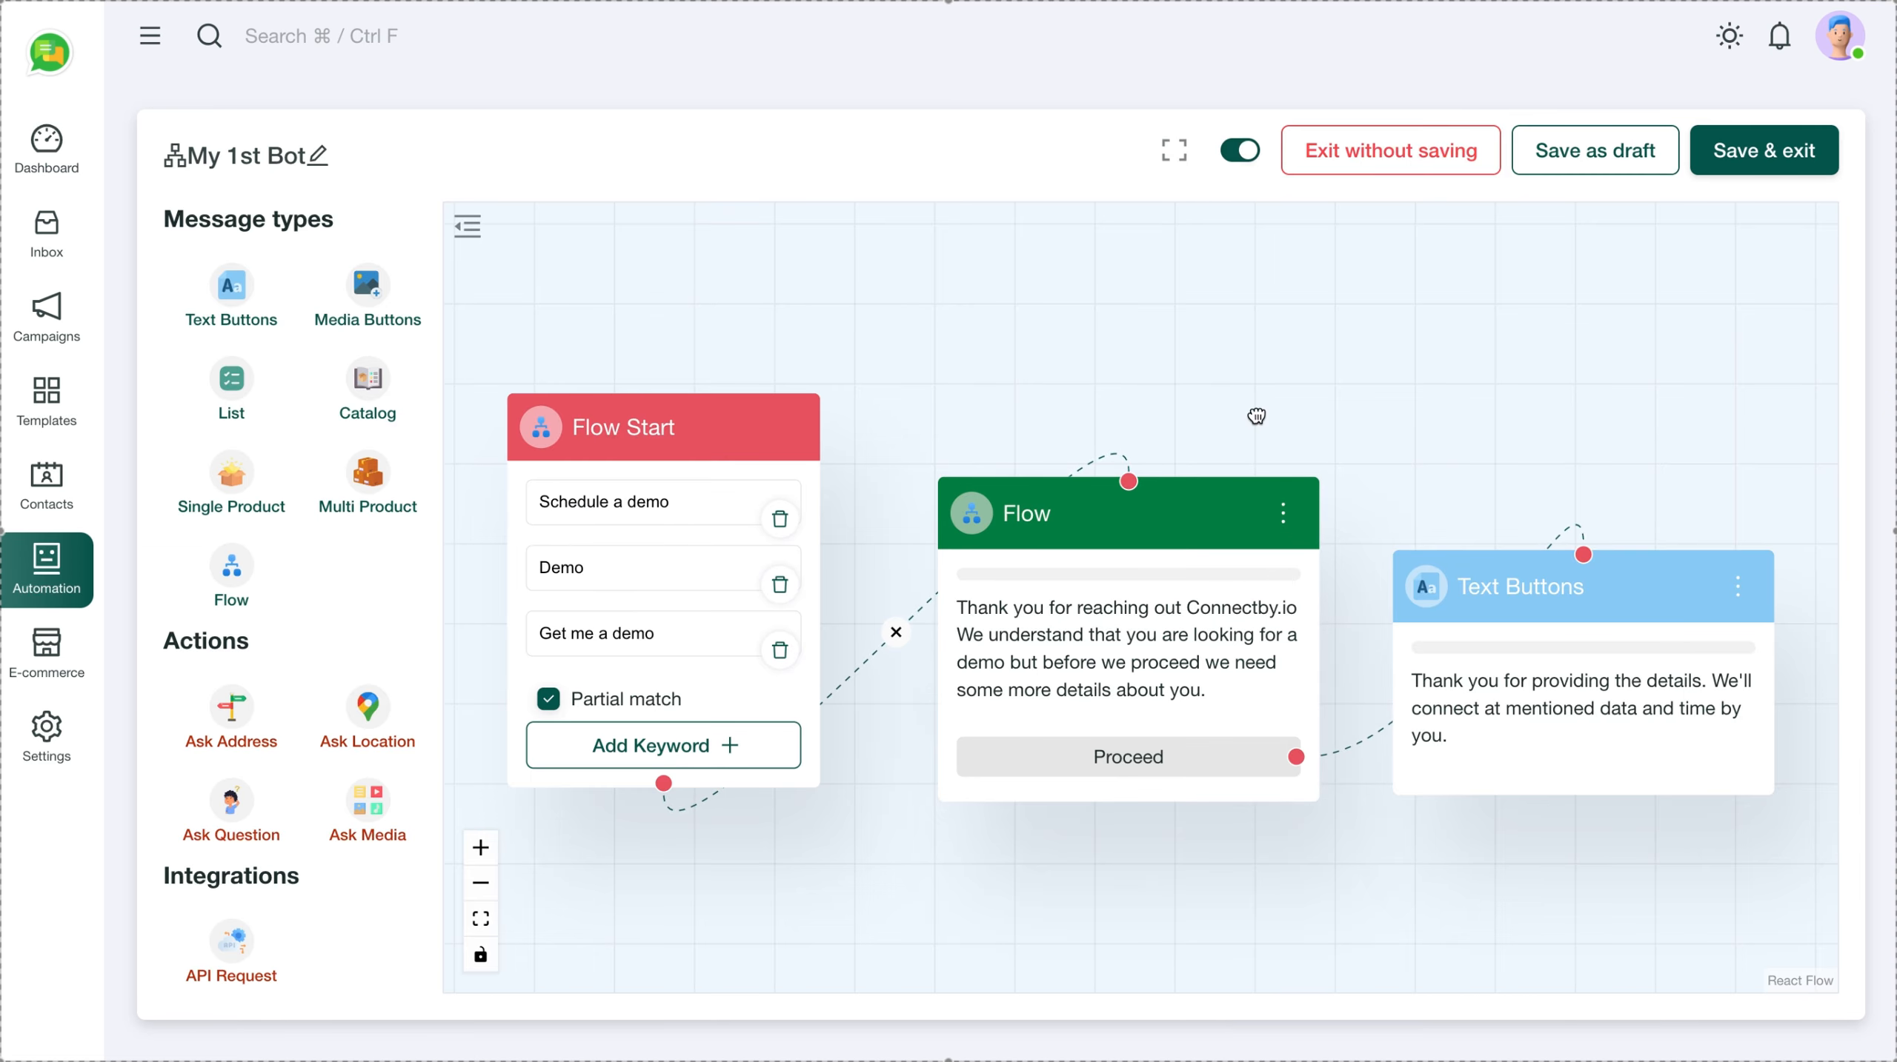
left_click_drag(1253, 410, 1256, 284)
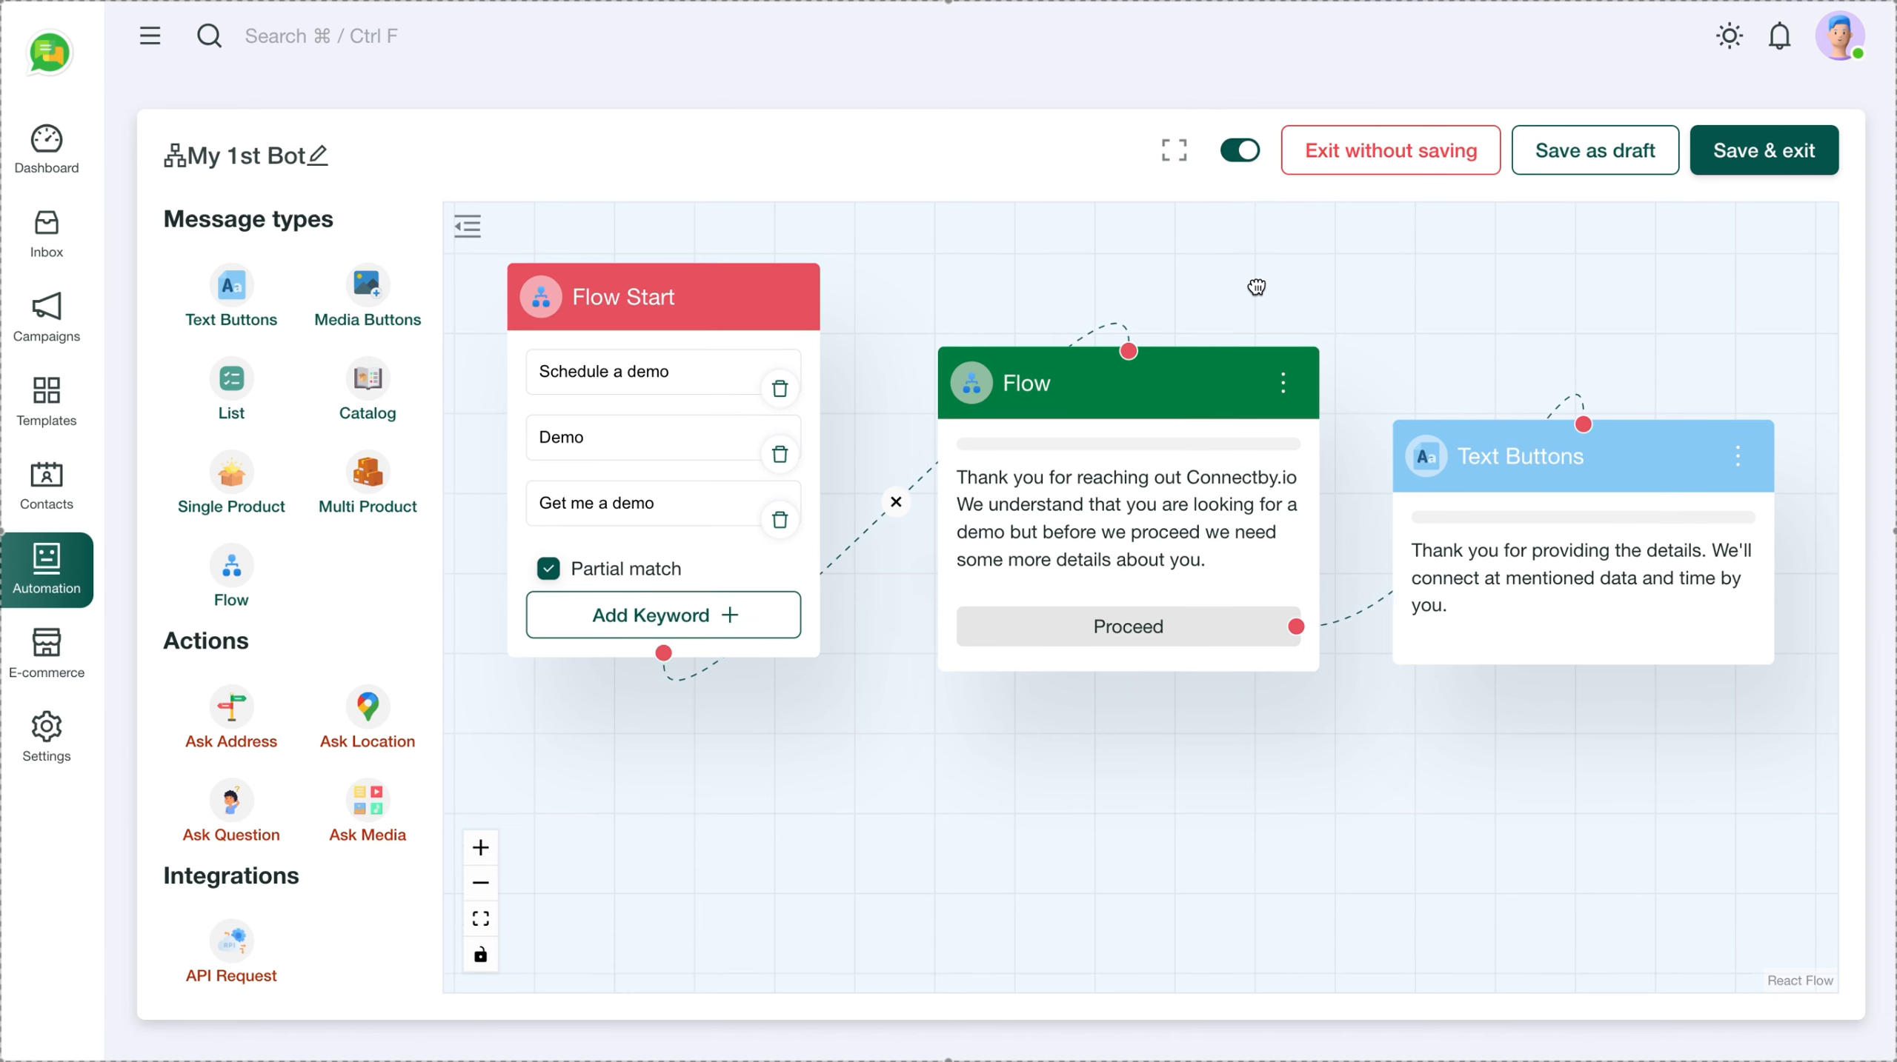
left_click(1283, 382)
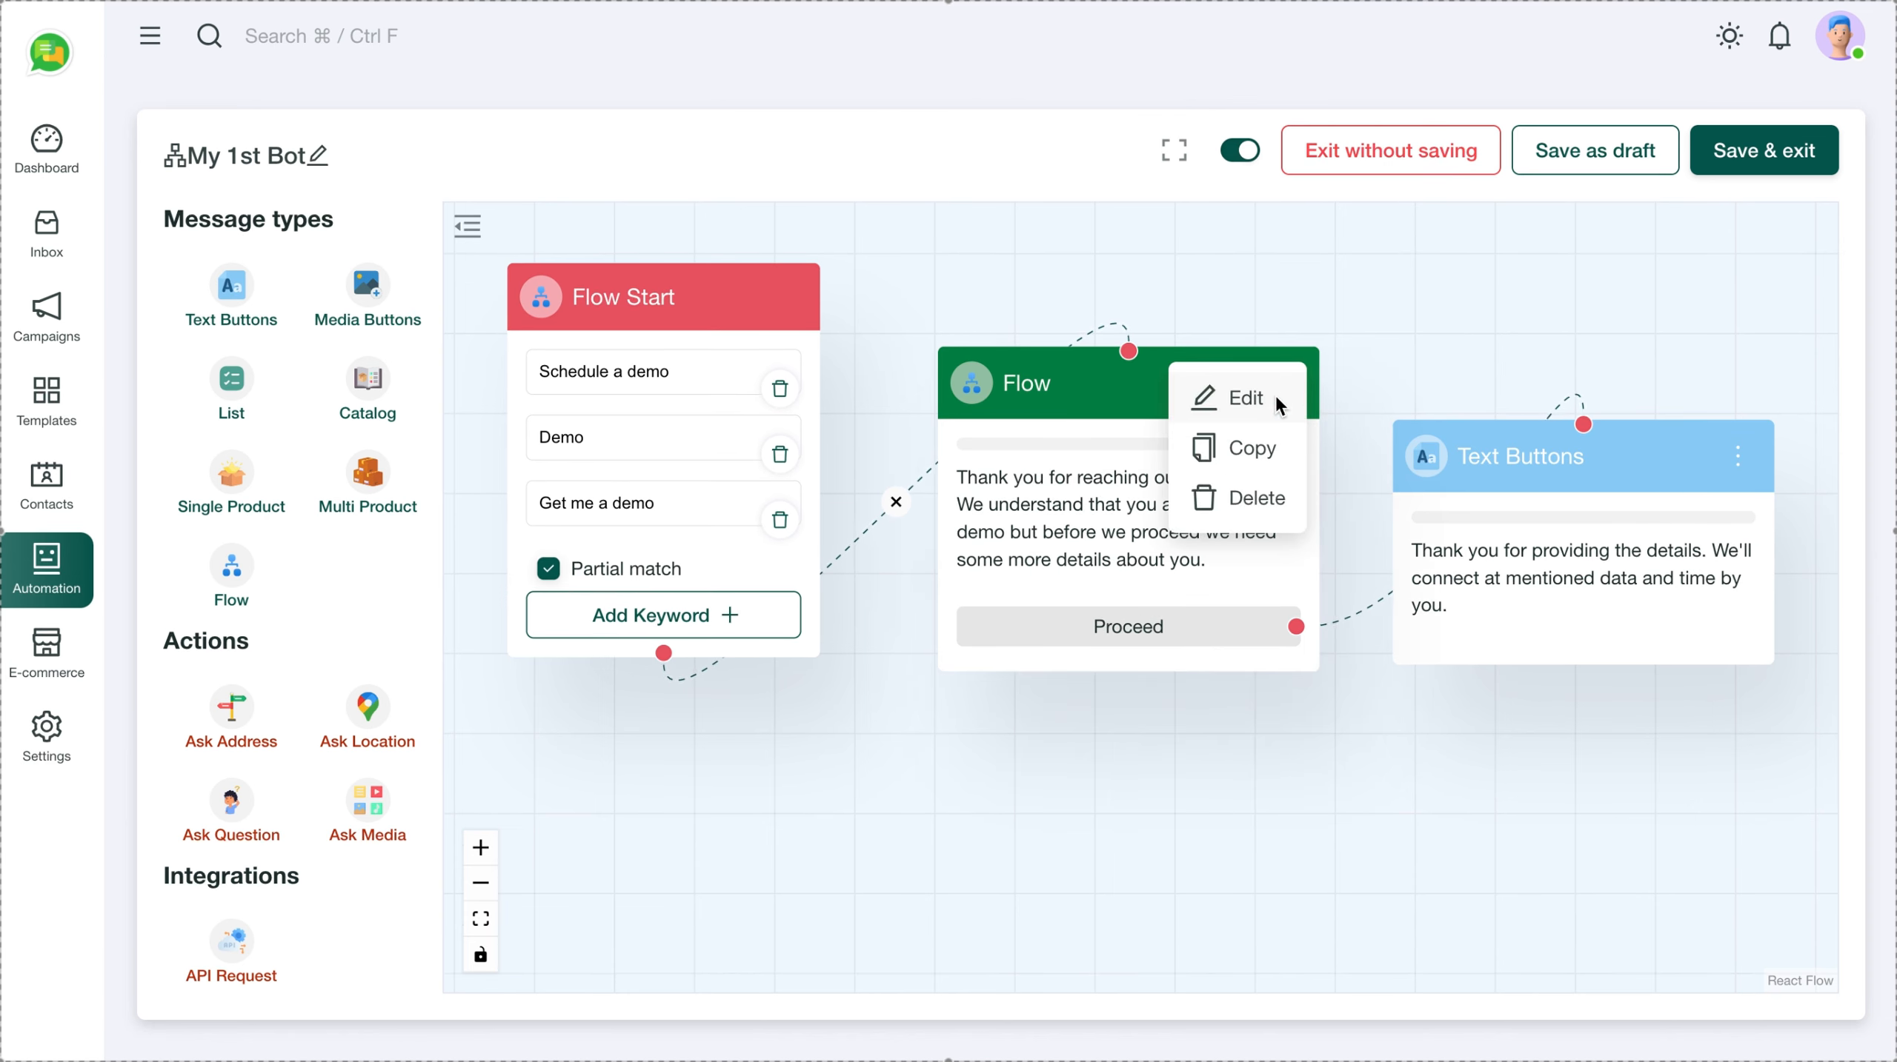
left_click(1246, 447)
scroll(1348, 351, "down", 2)
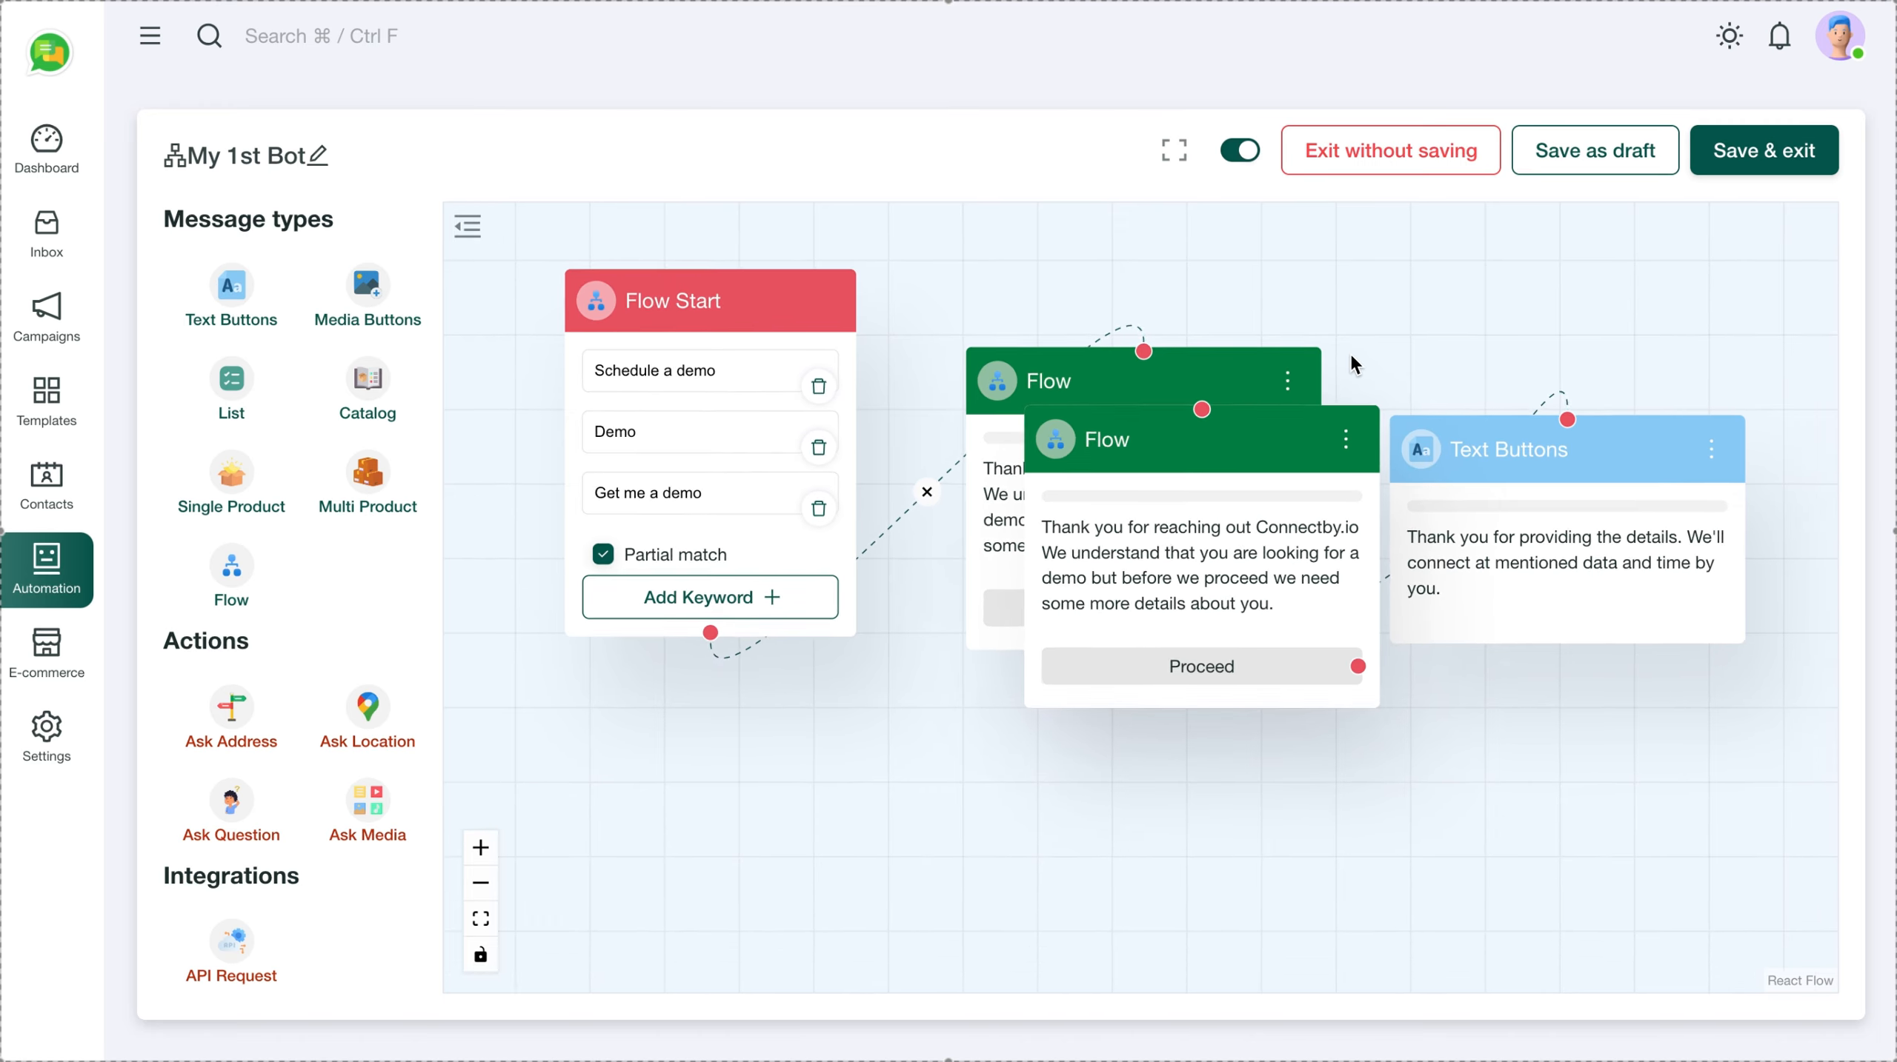
left_click_drag(1130, 745, 1123, 778)
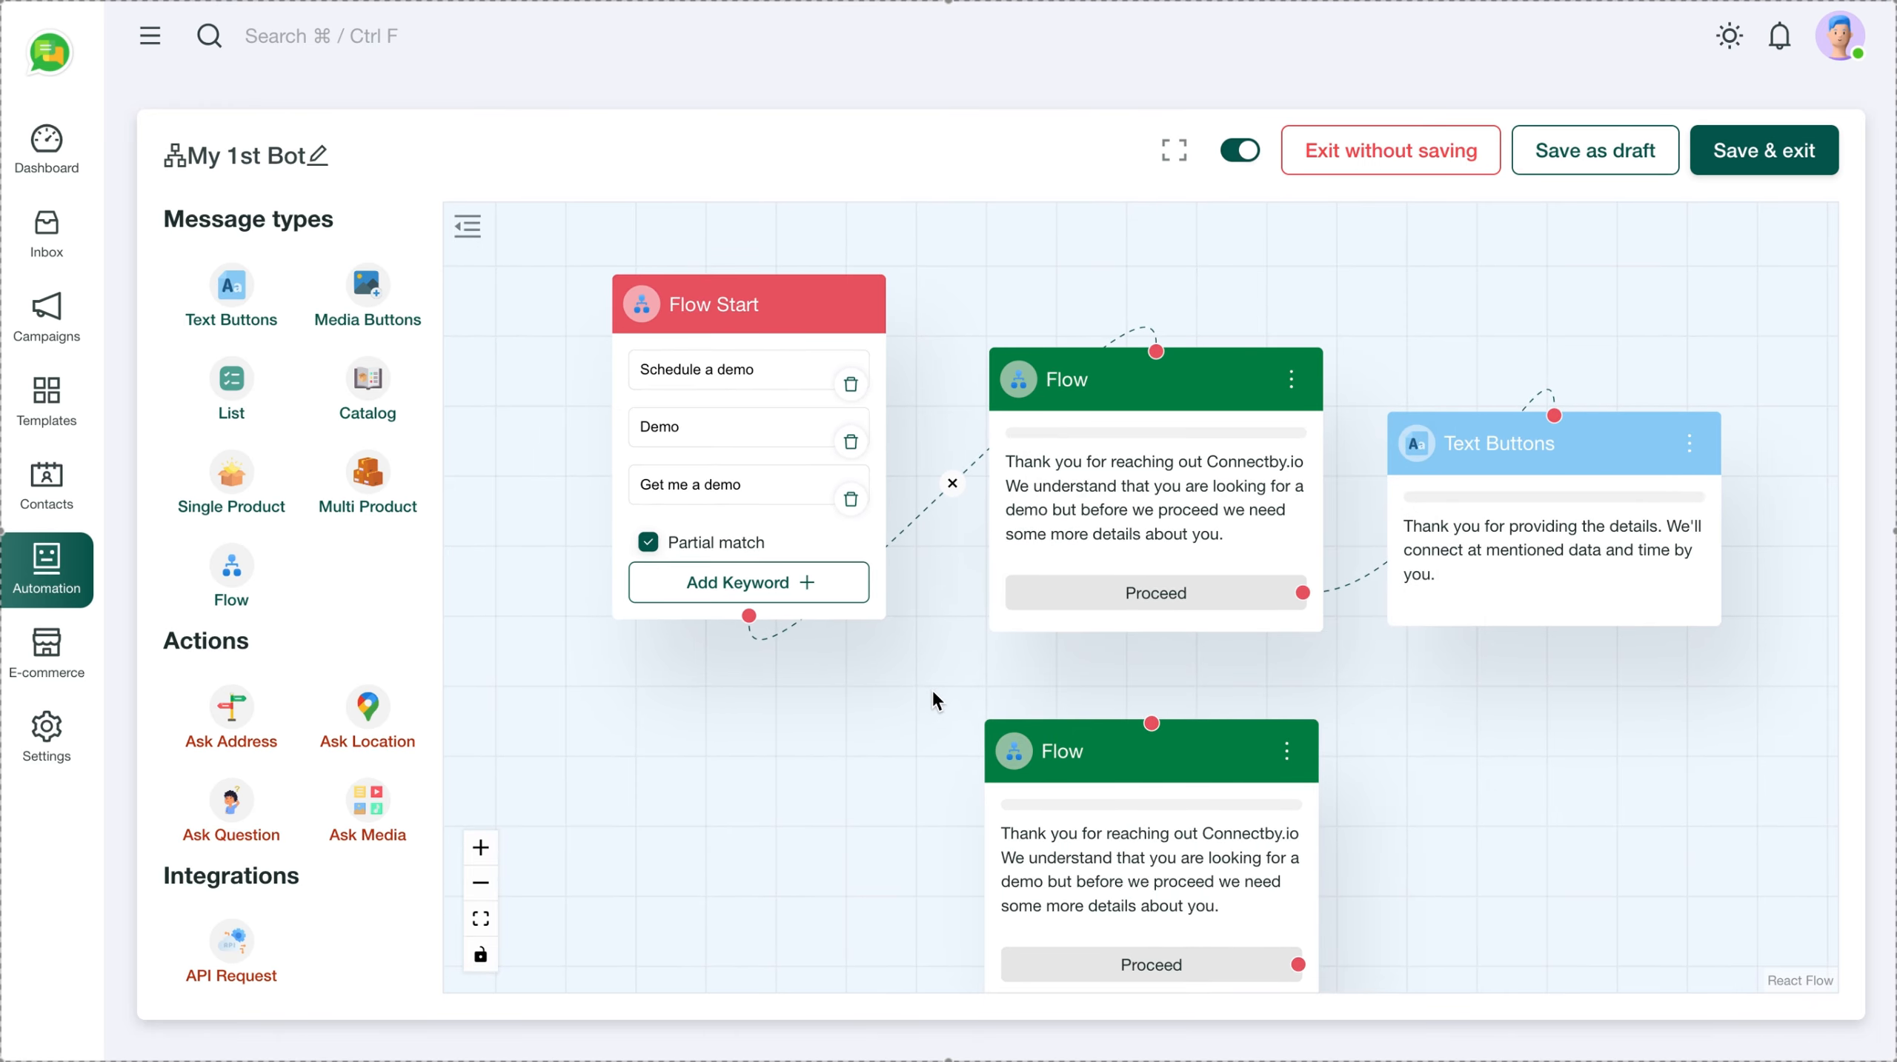
Link Flow Start to the copied Flow message and unlink the original Proceed from Text Buttons
left_click(953, 484)
left_click_drag(748, 608, 1189, 718)
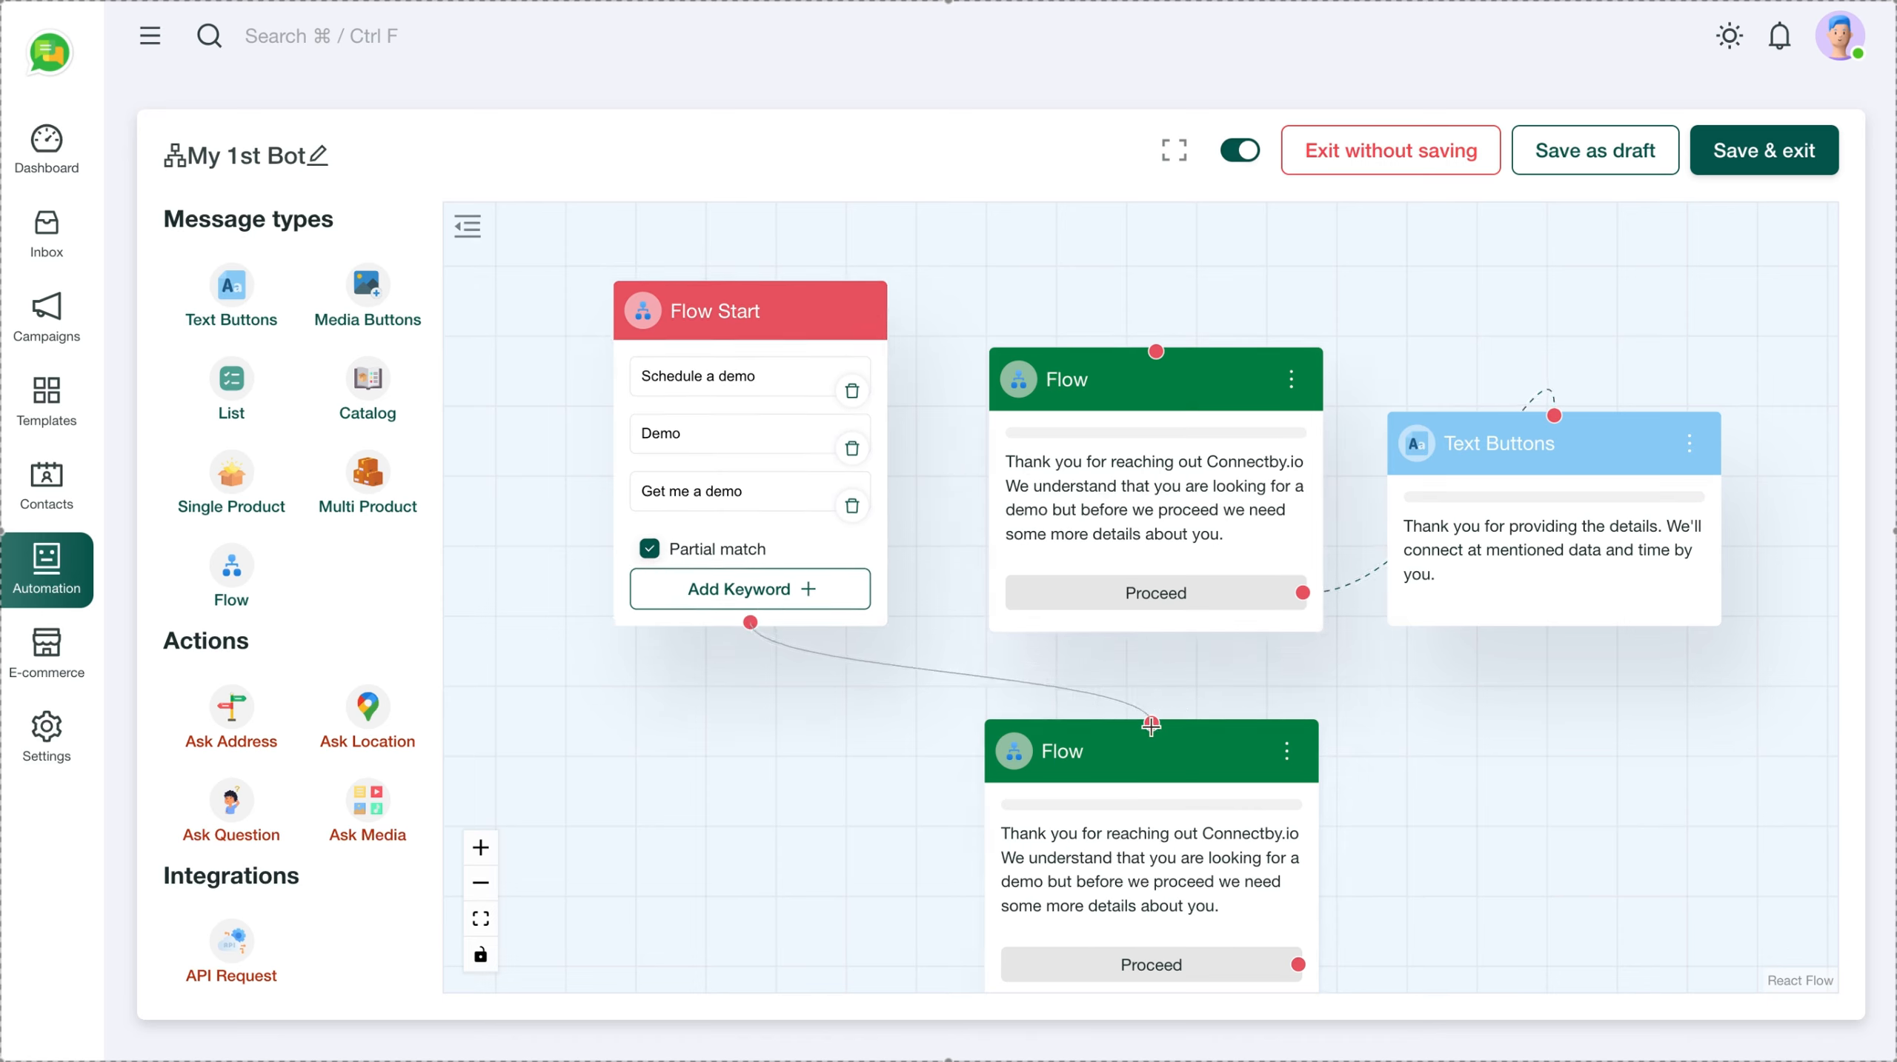
scroll(1355, 670, "down", 1)
left_click_drag(1355, 670, 1258, 546)
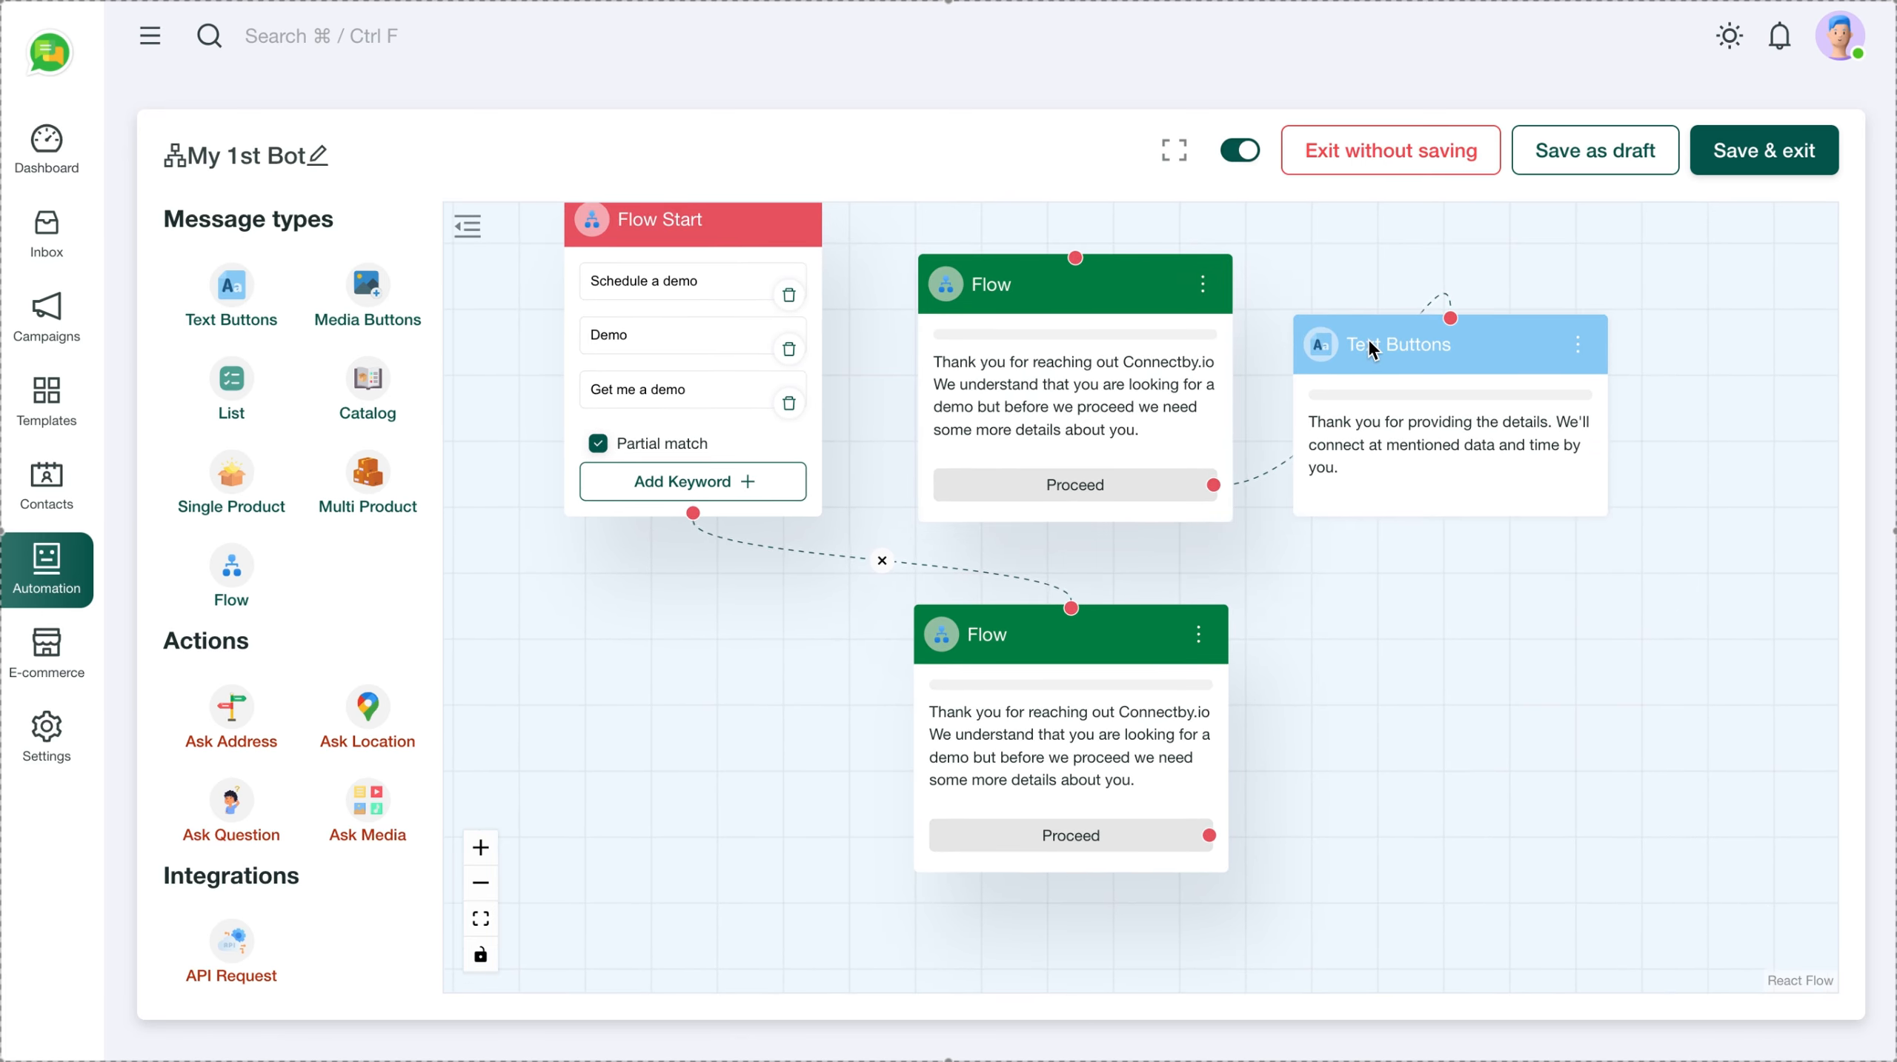
left_click_drag(1372, 346, 1532, 545)
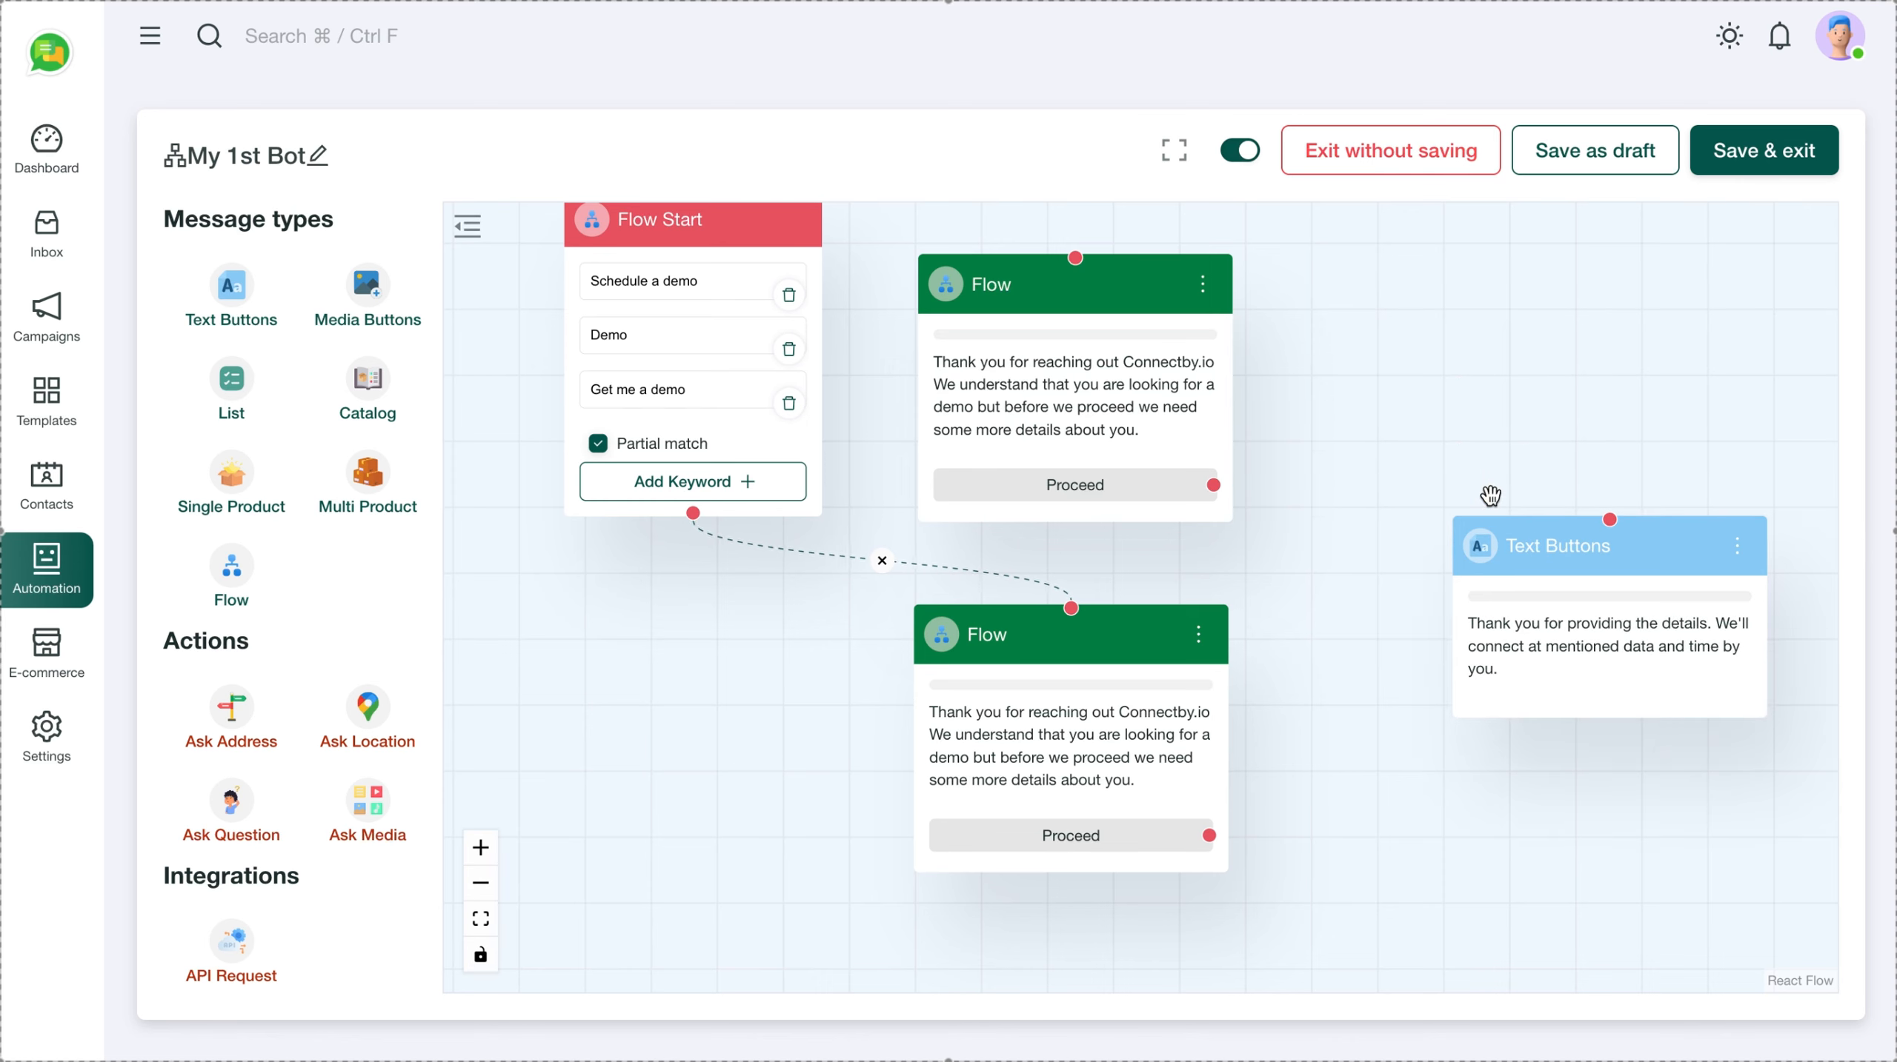
left_click(1488, 494)
left_click(1198, 638)
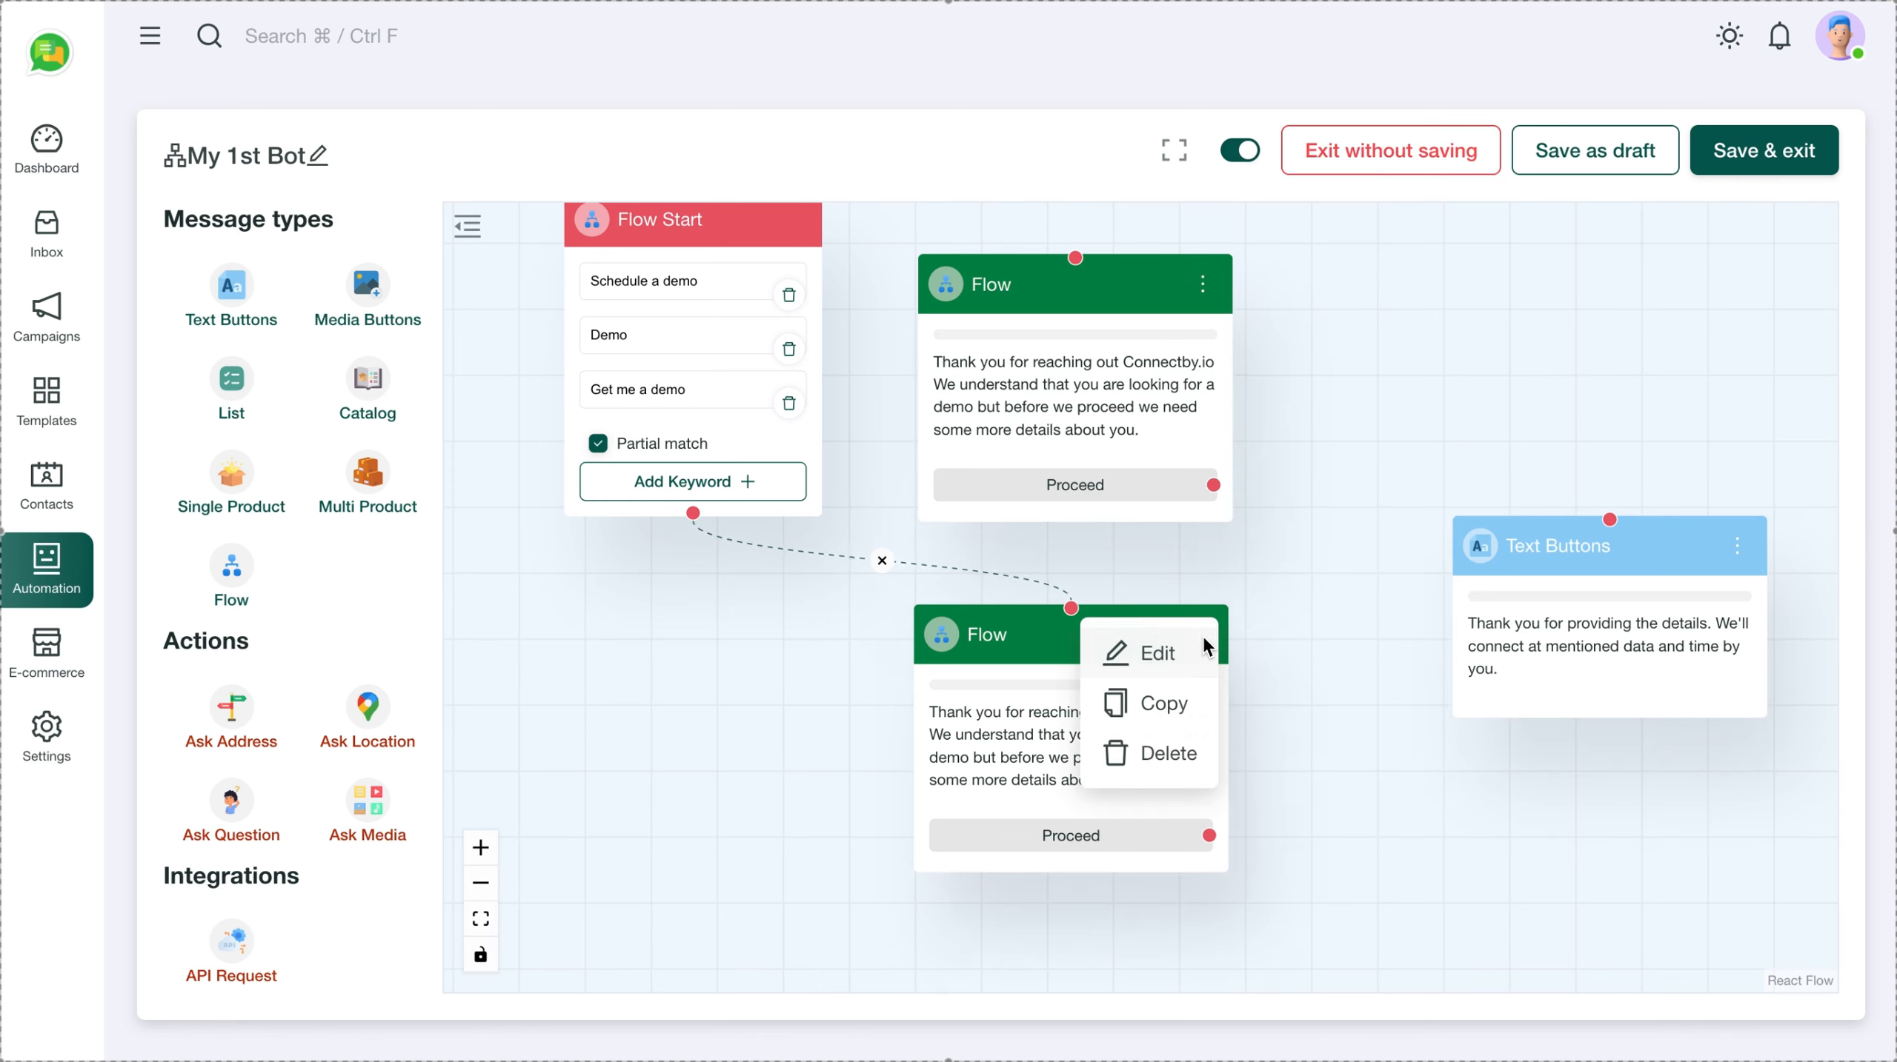
Attach Demo flow to the copied Flow message and submit
left_click(1153, 654)
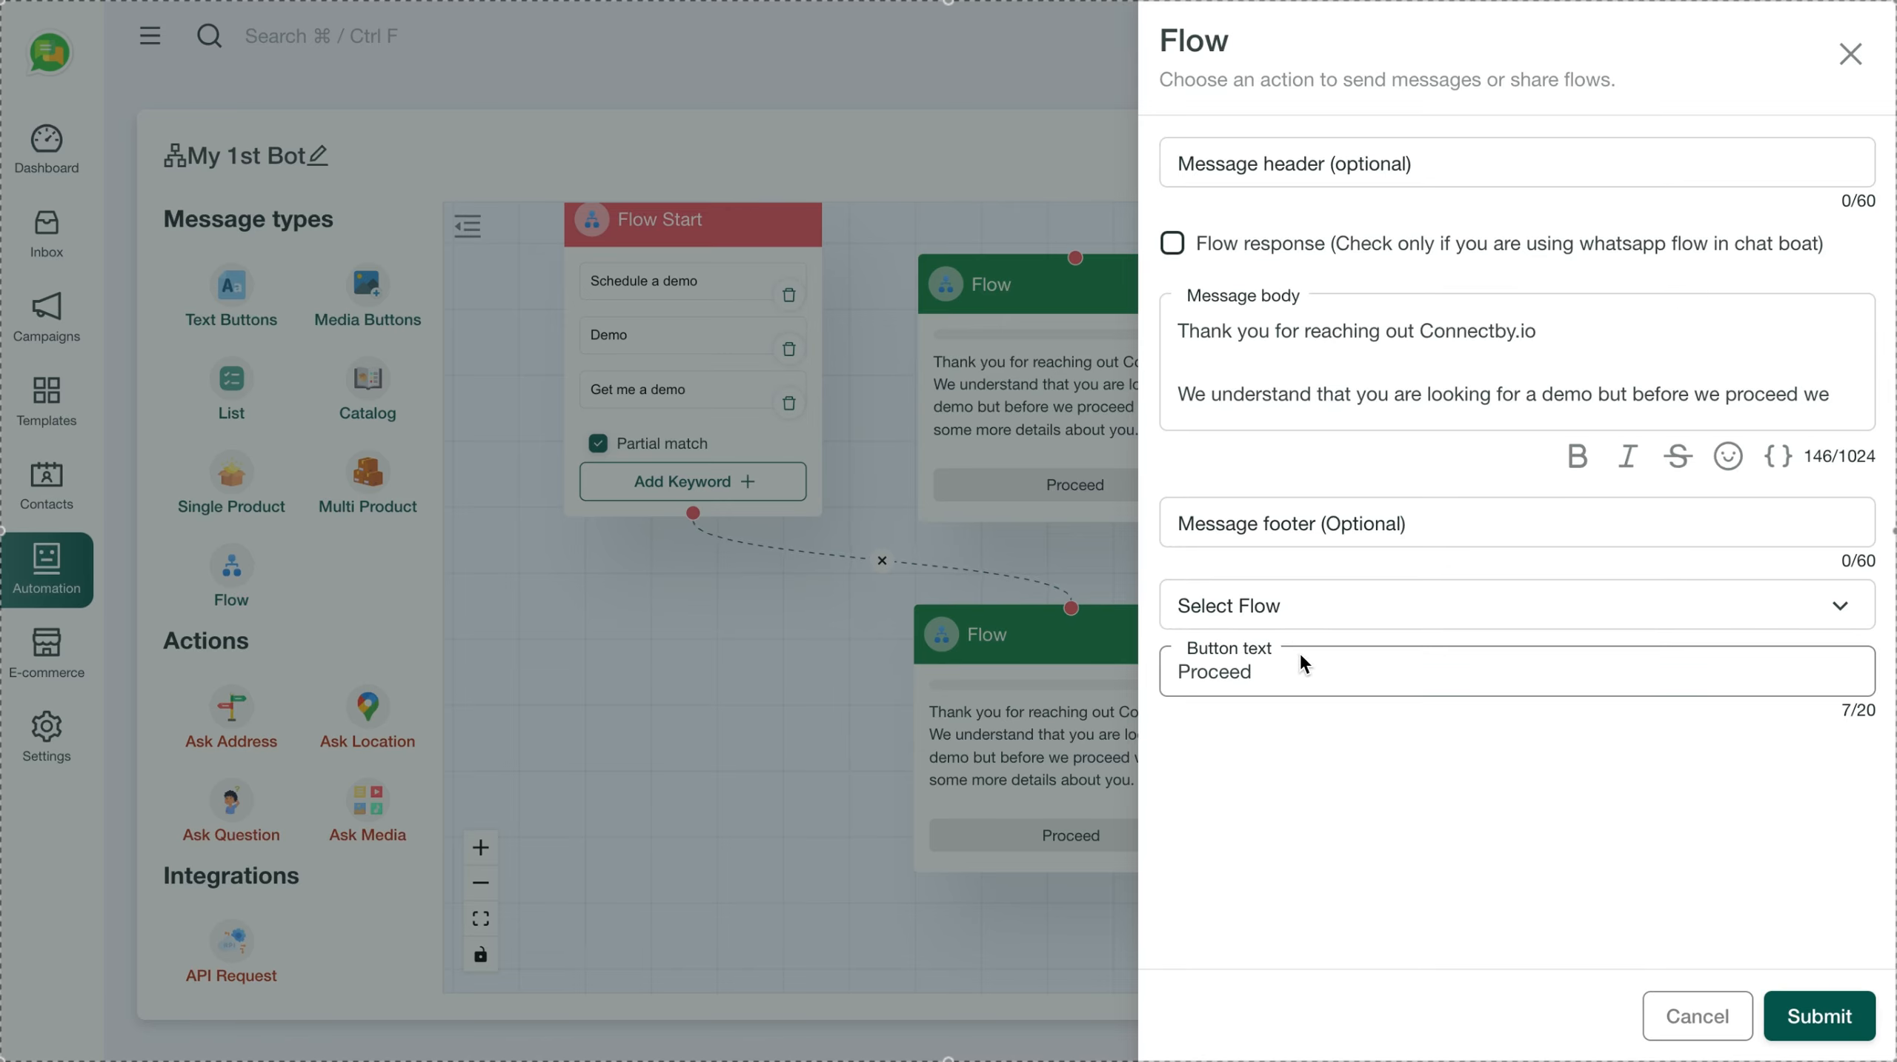
left_click(1310, 616)
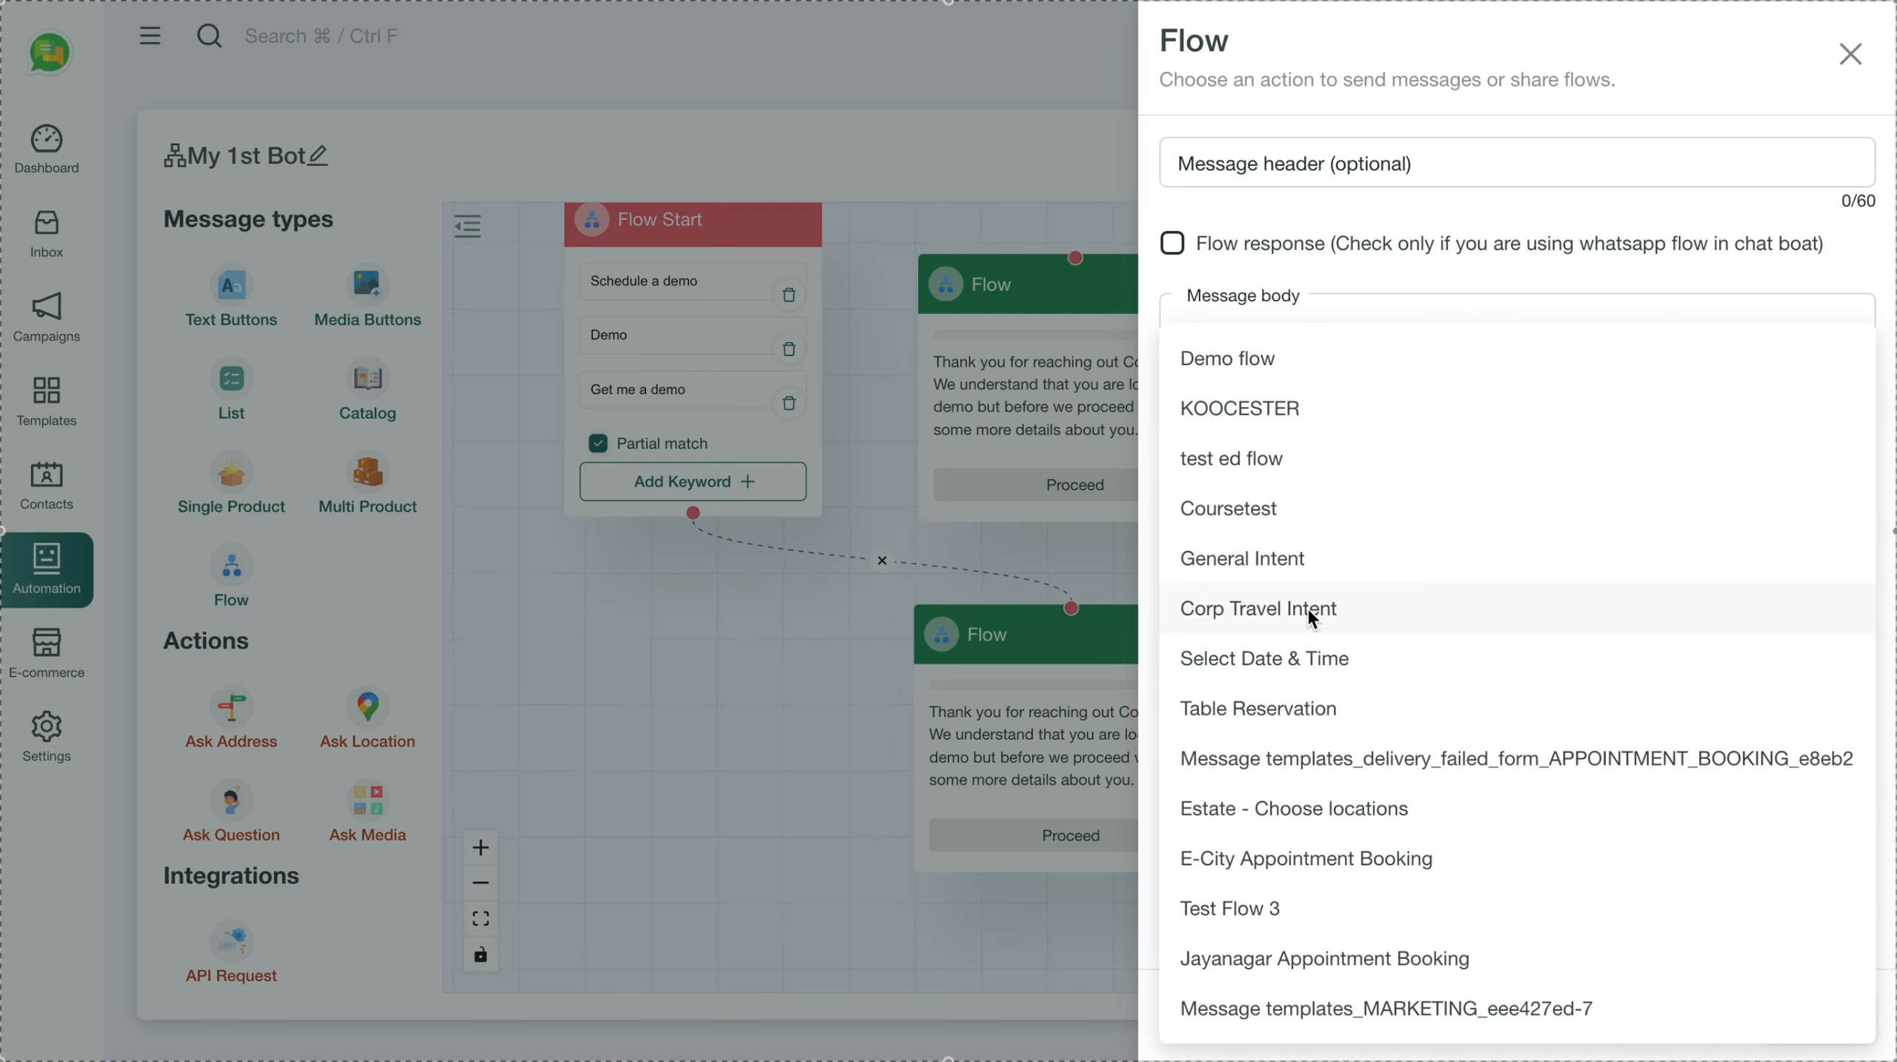
left_click(1271, 365)
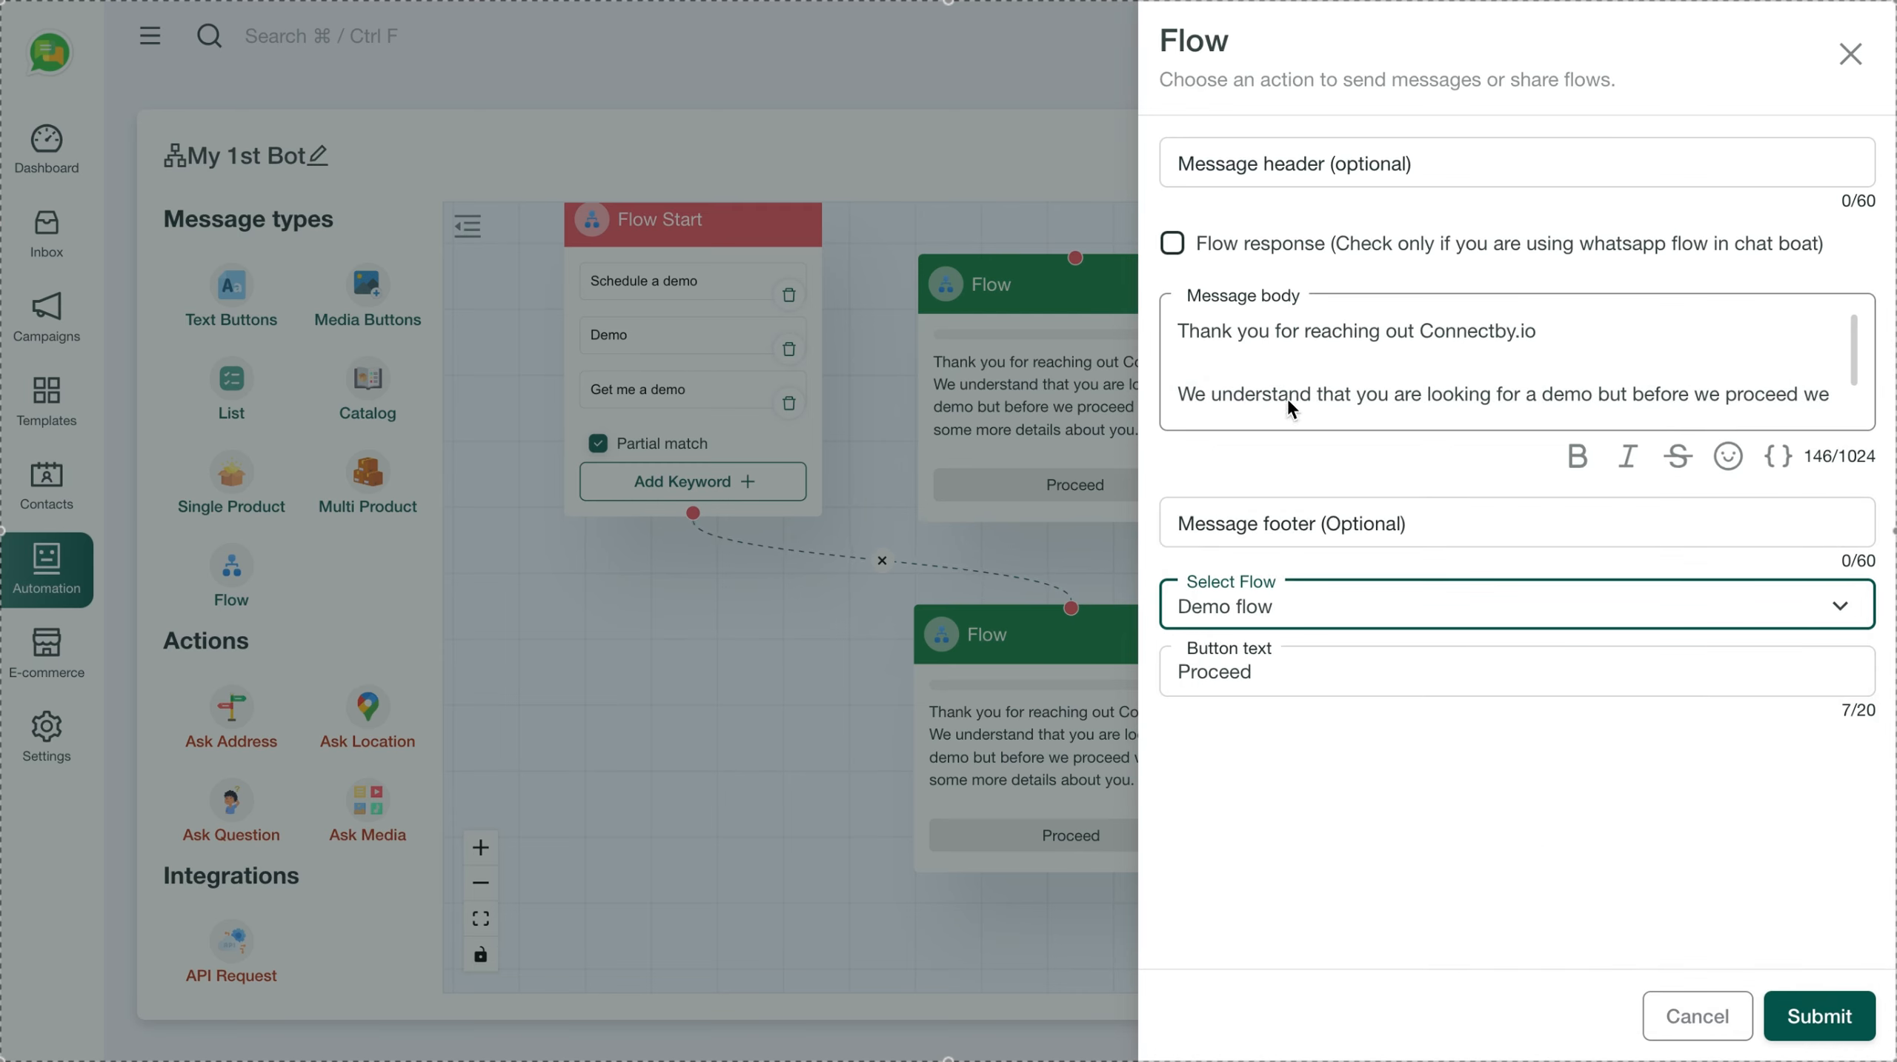
left_click(1819, 1017)
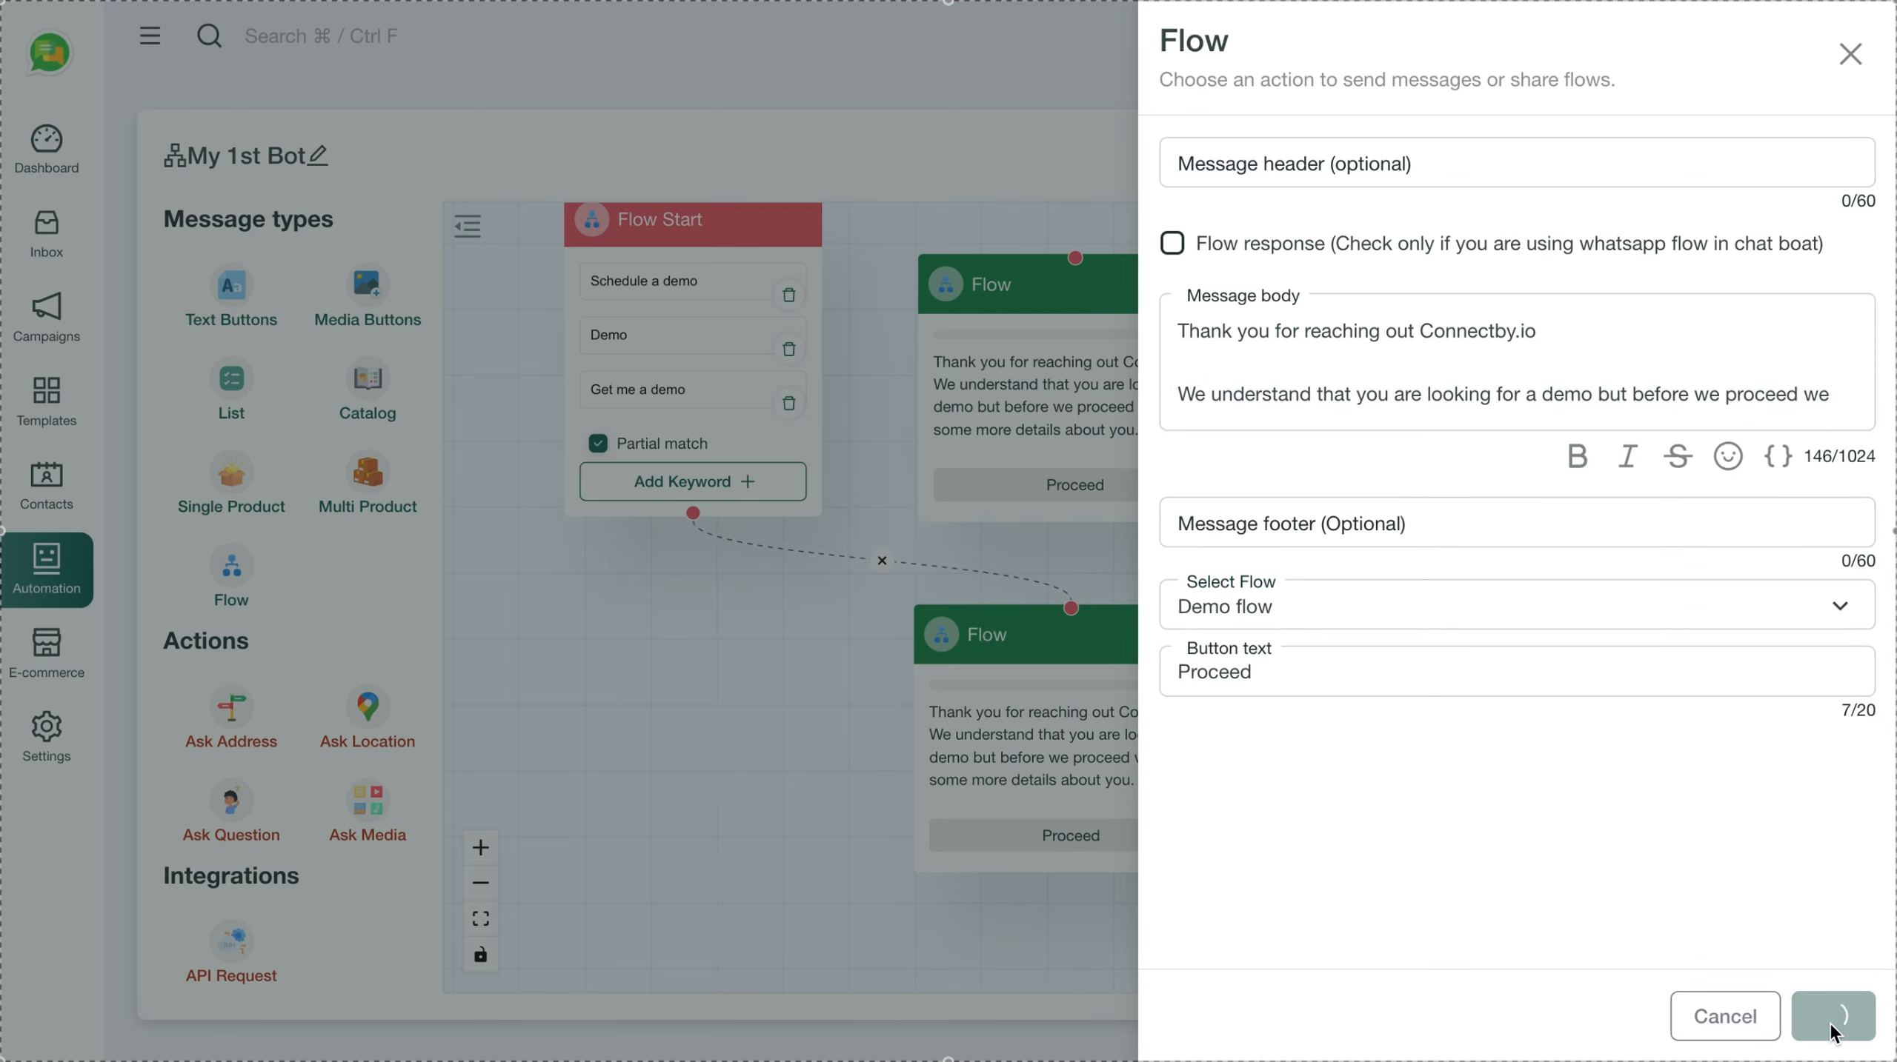
Delete the original Flow message, connect Proceed to Text Buttons, and save the bot
left_click(1202, 283)
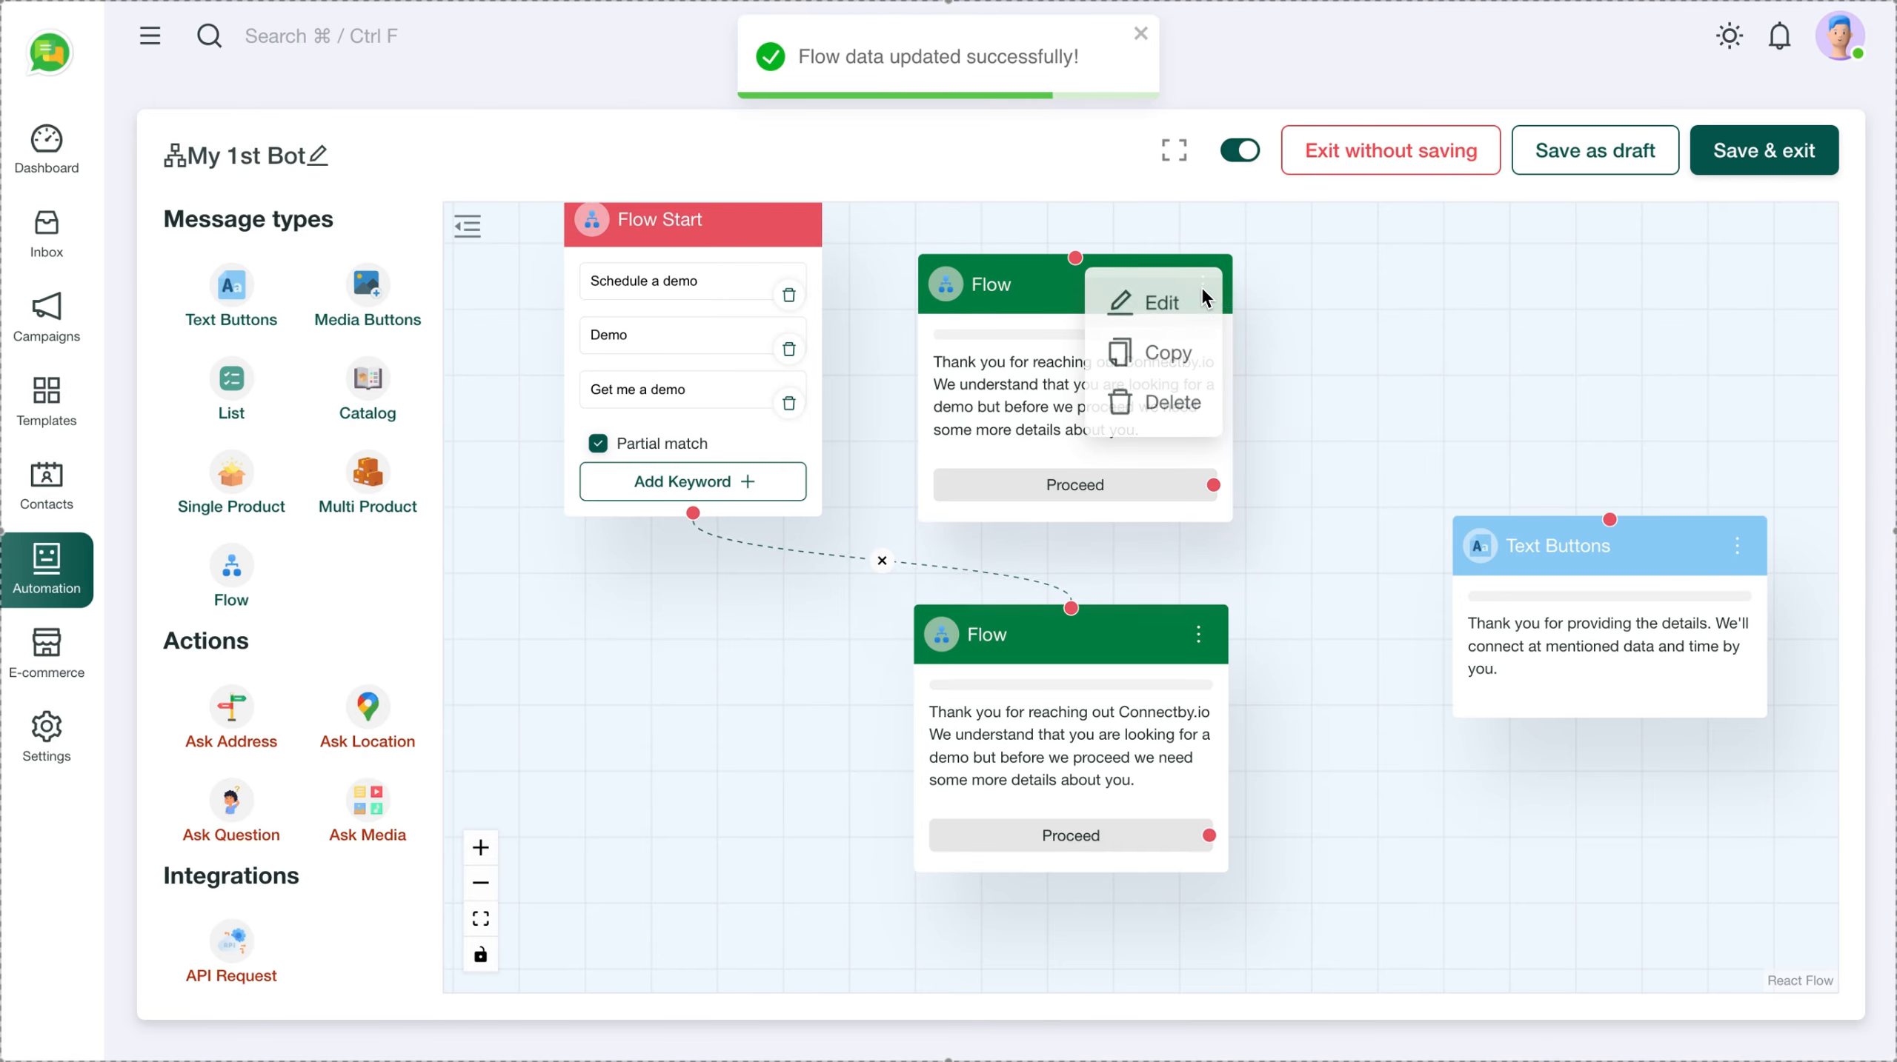
left_click(1160, 403)
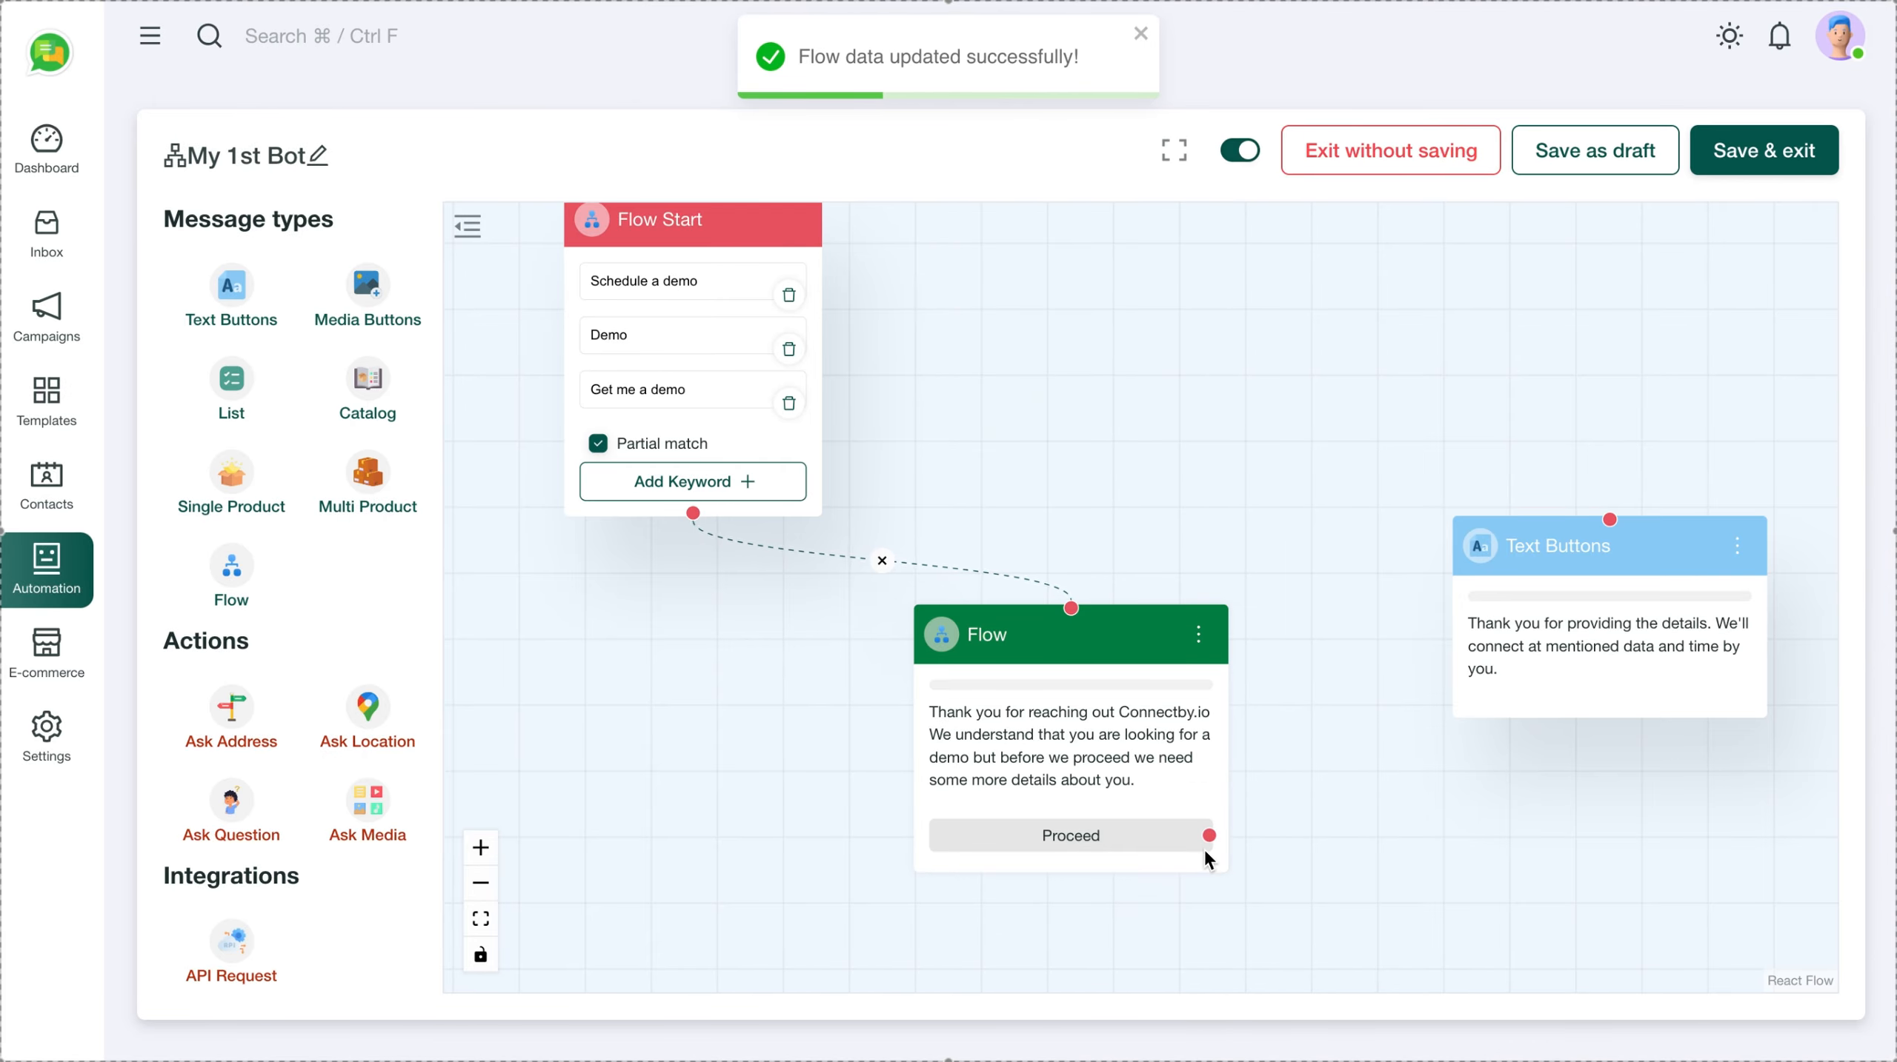
left_click_drag(1208, 836, 1609, 519)
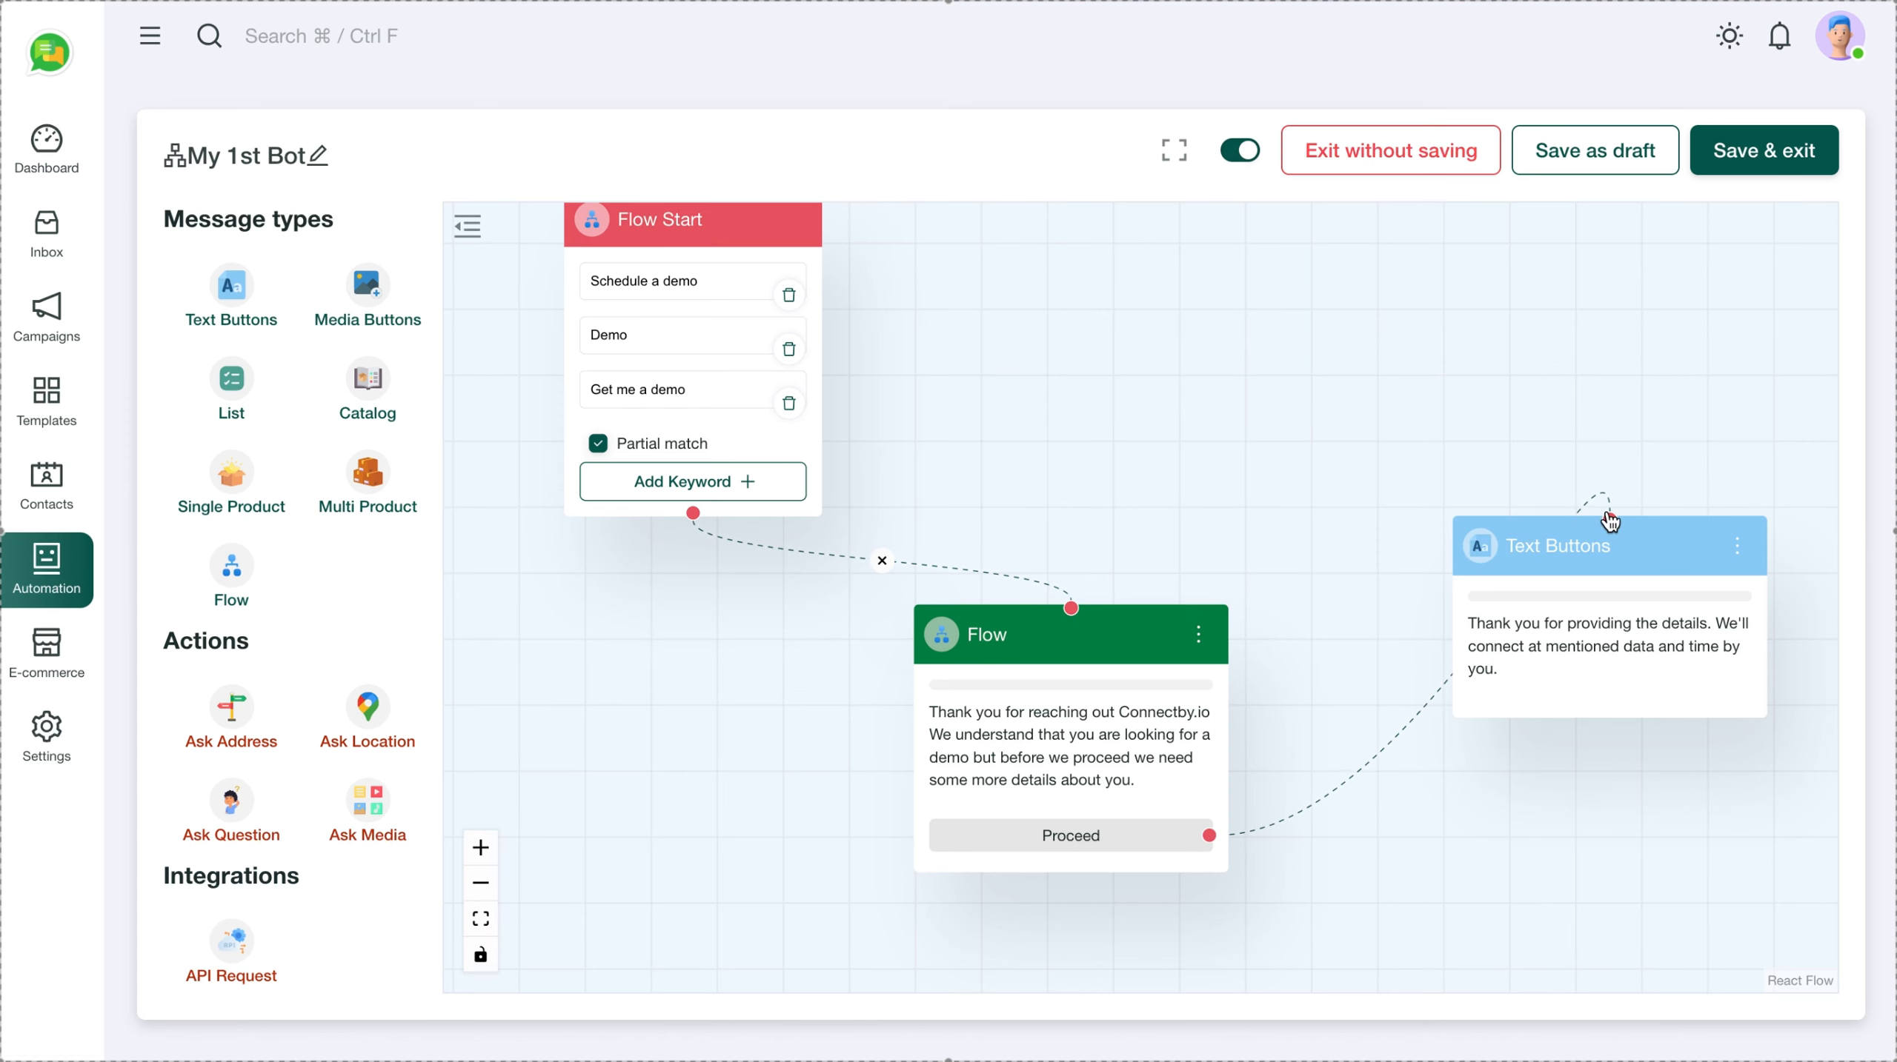
left_click(1777, 153)
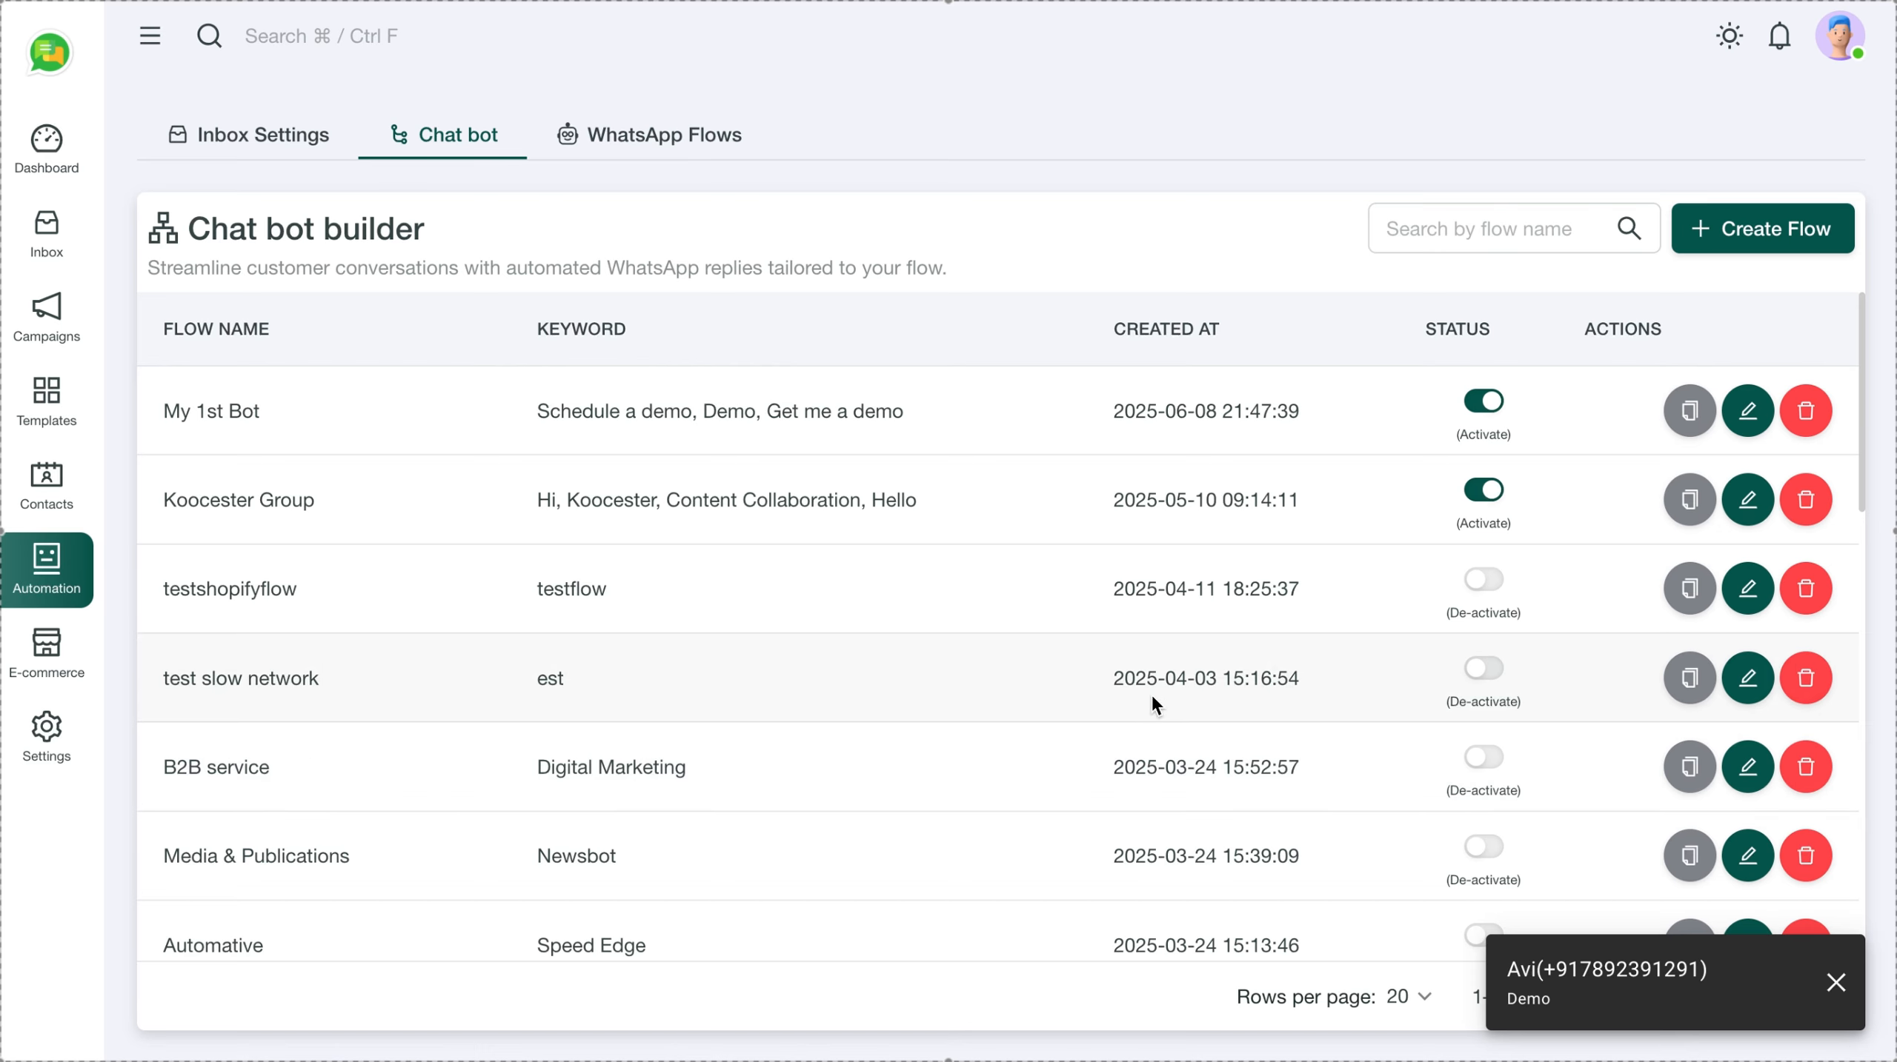
Open the test contact's Inbox chat to review the Demo reply and thank-you message
left_click(56, 232)
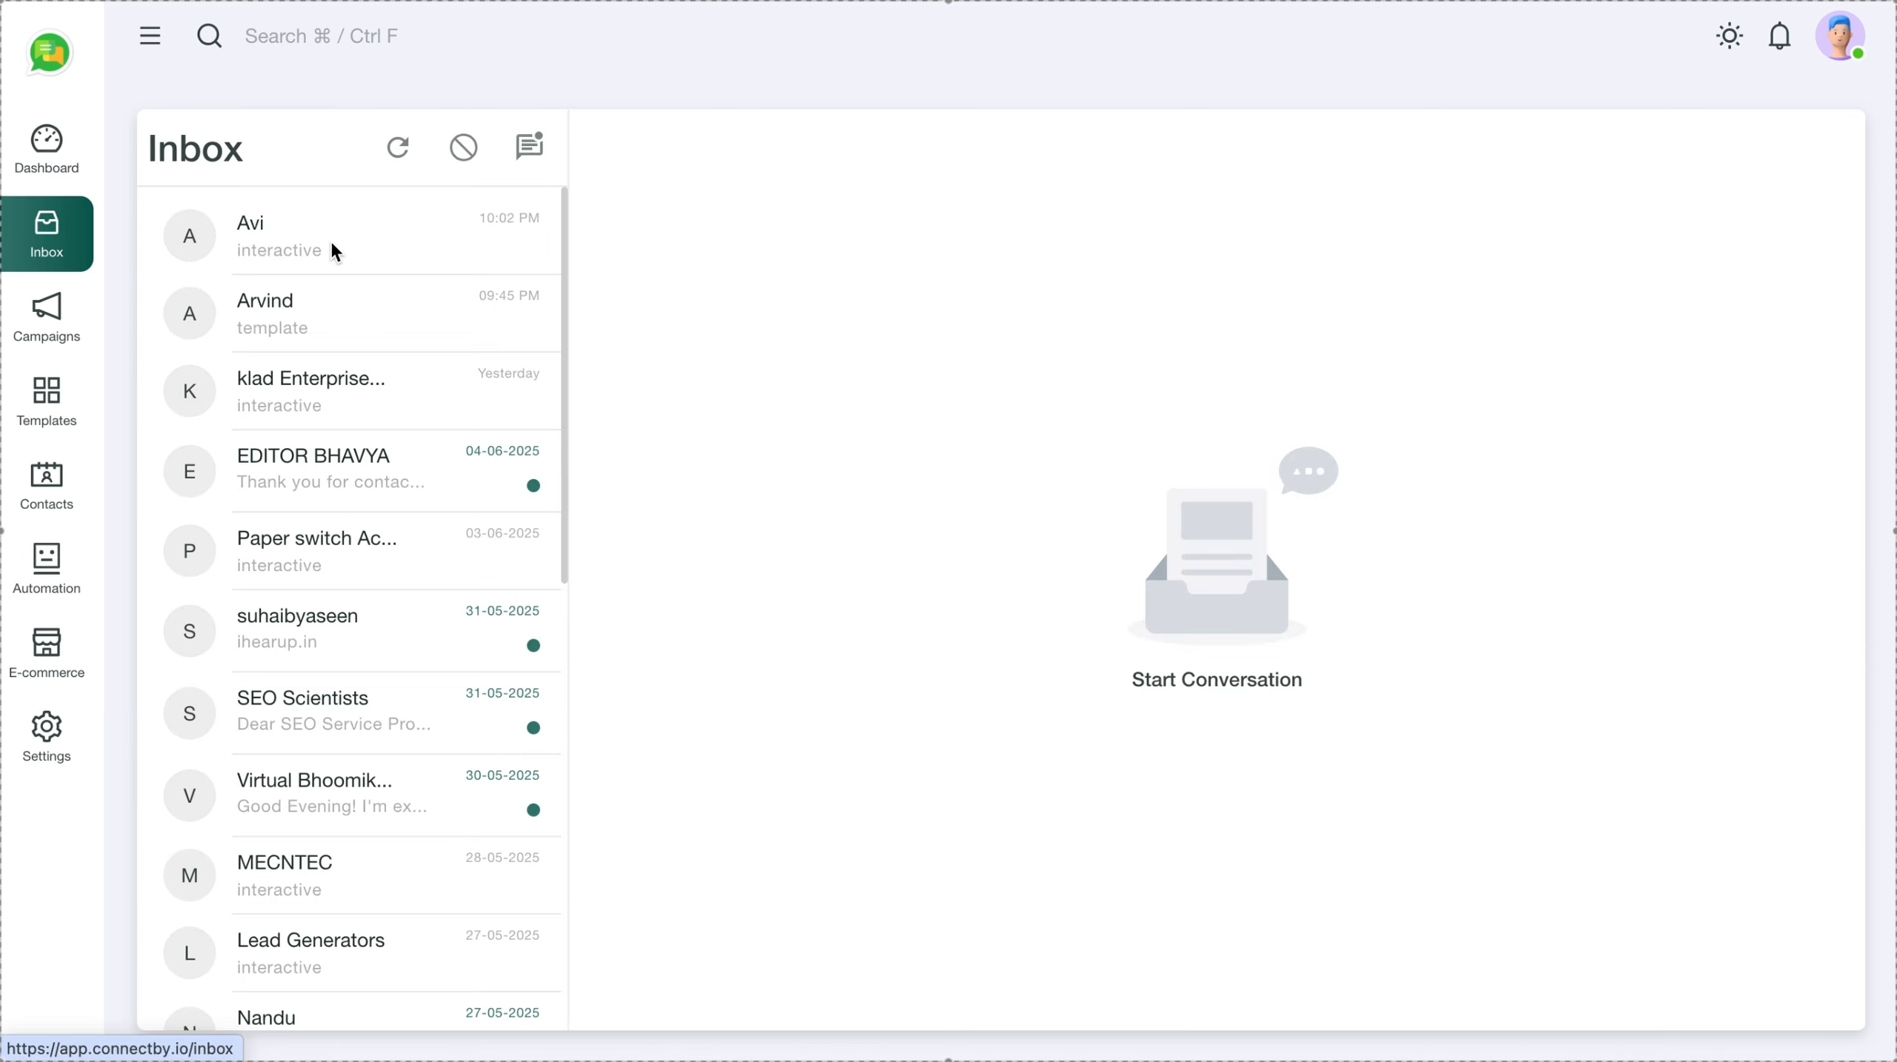
left_click(332, 252)
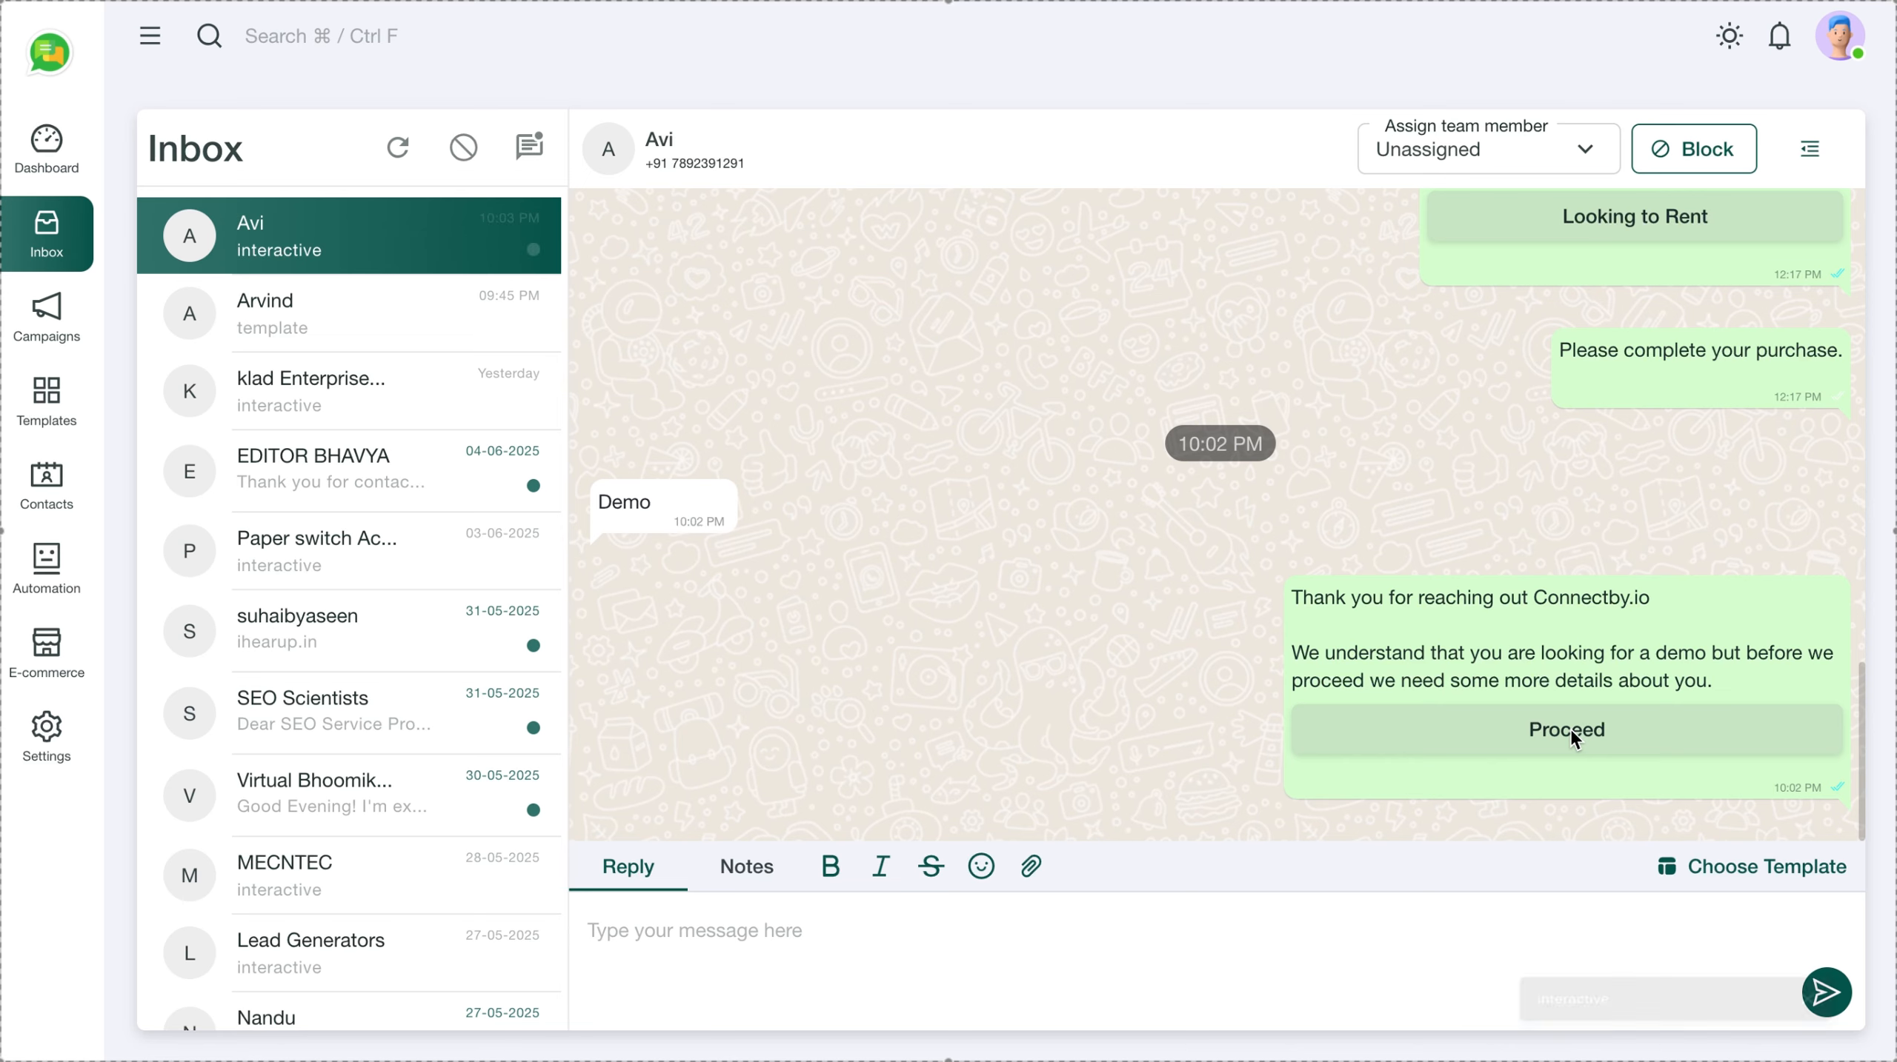
scroll(1325, 667, "down", 1)
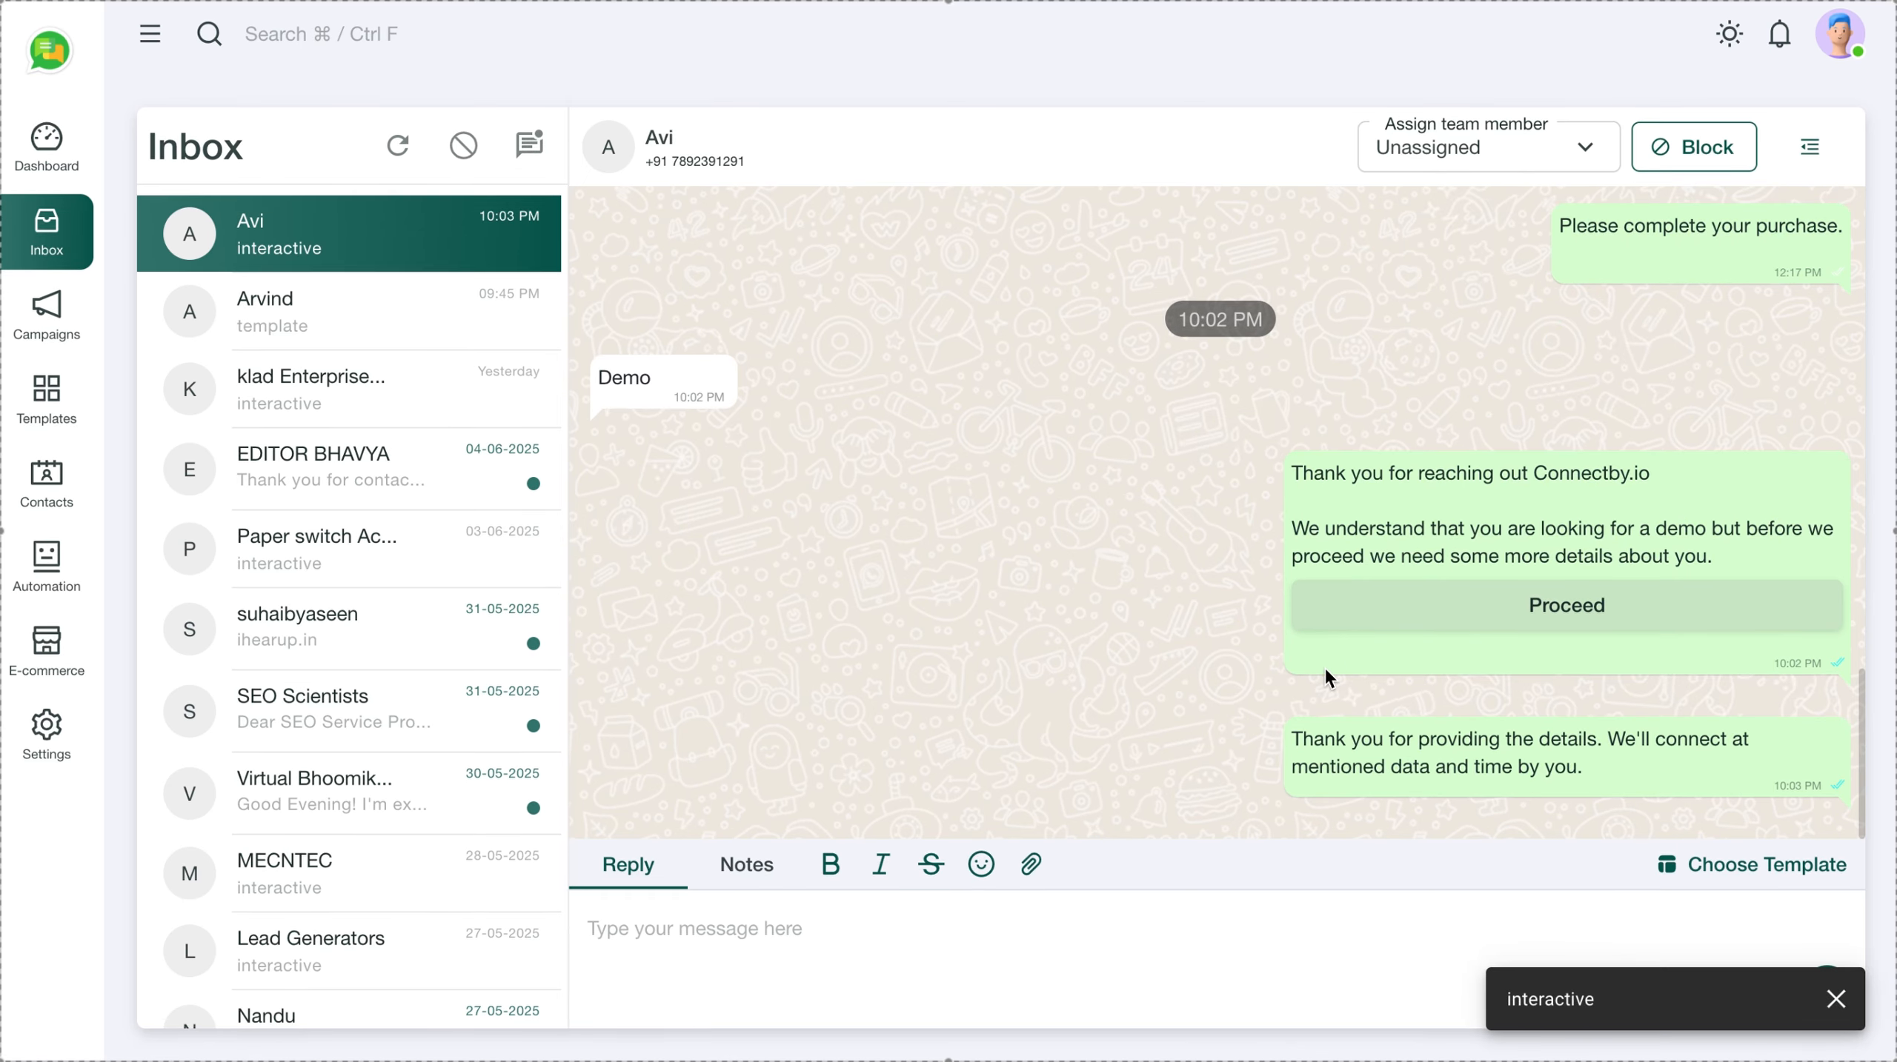
scroll(1324, 667, "up", 1)
scroll(1325, 667, "down", 1)
scroll(1325, 667, "up", 1)
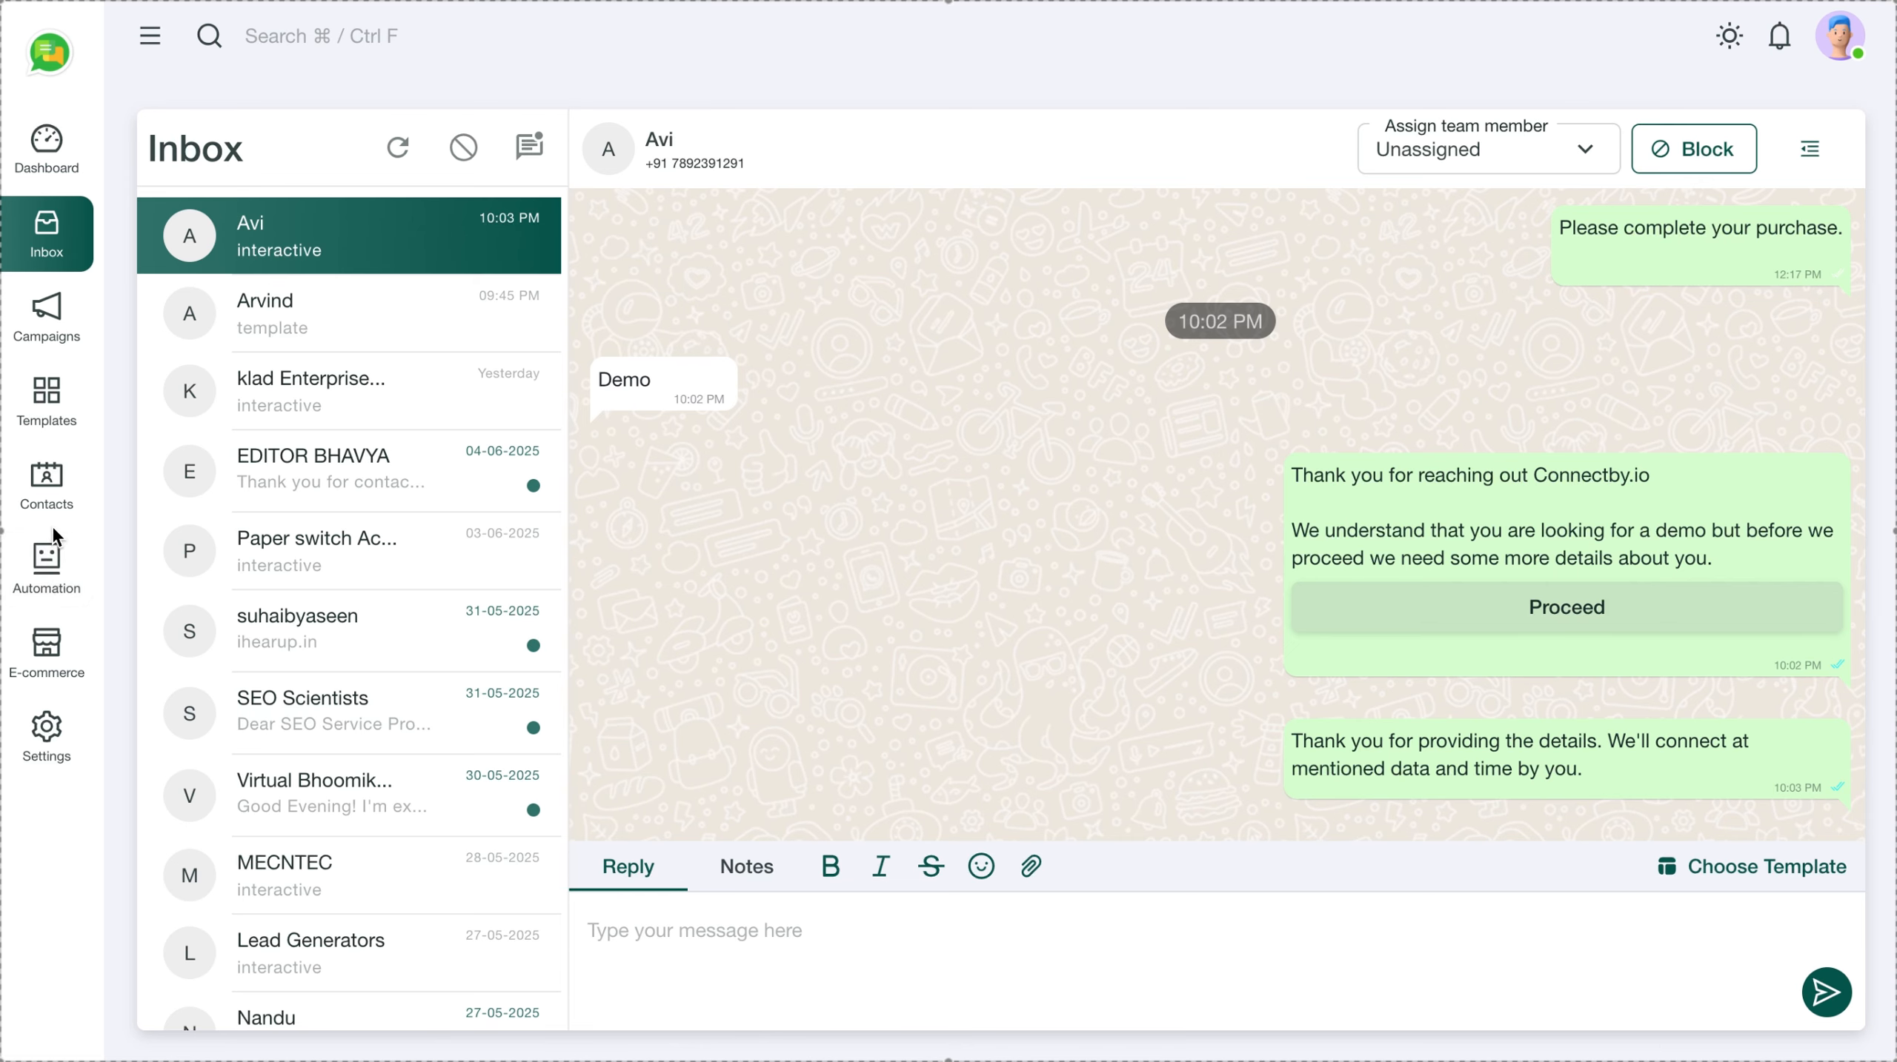
View Demo flow's responses from Automation's WhatsApp Flows list
left_click(49, 578)
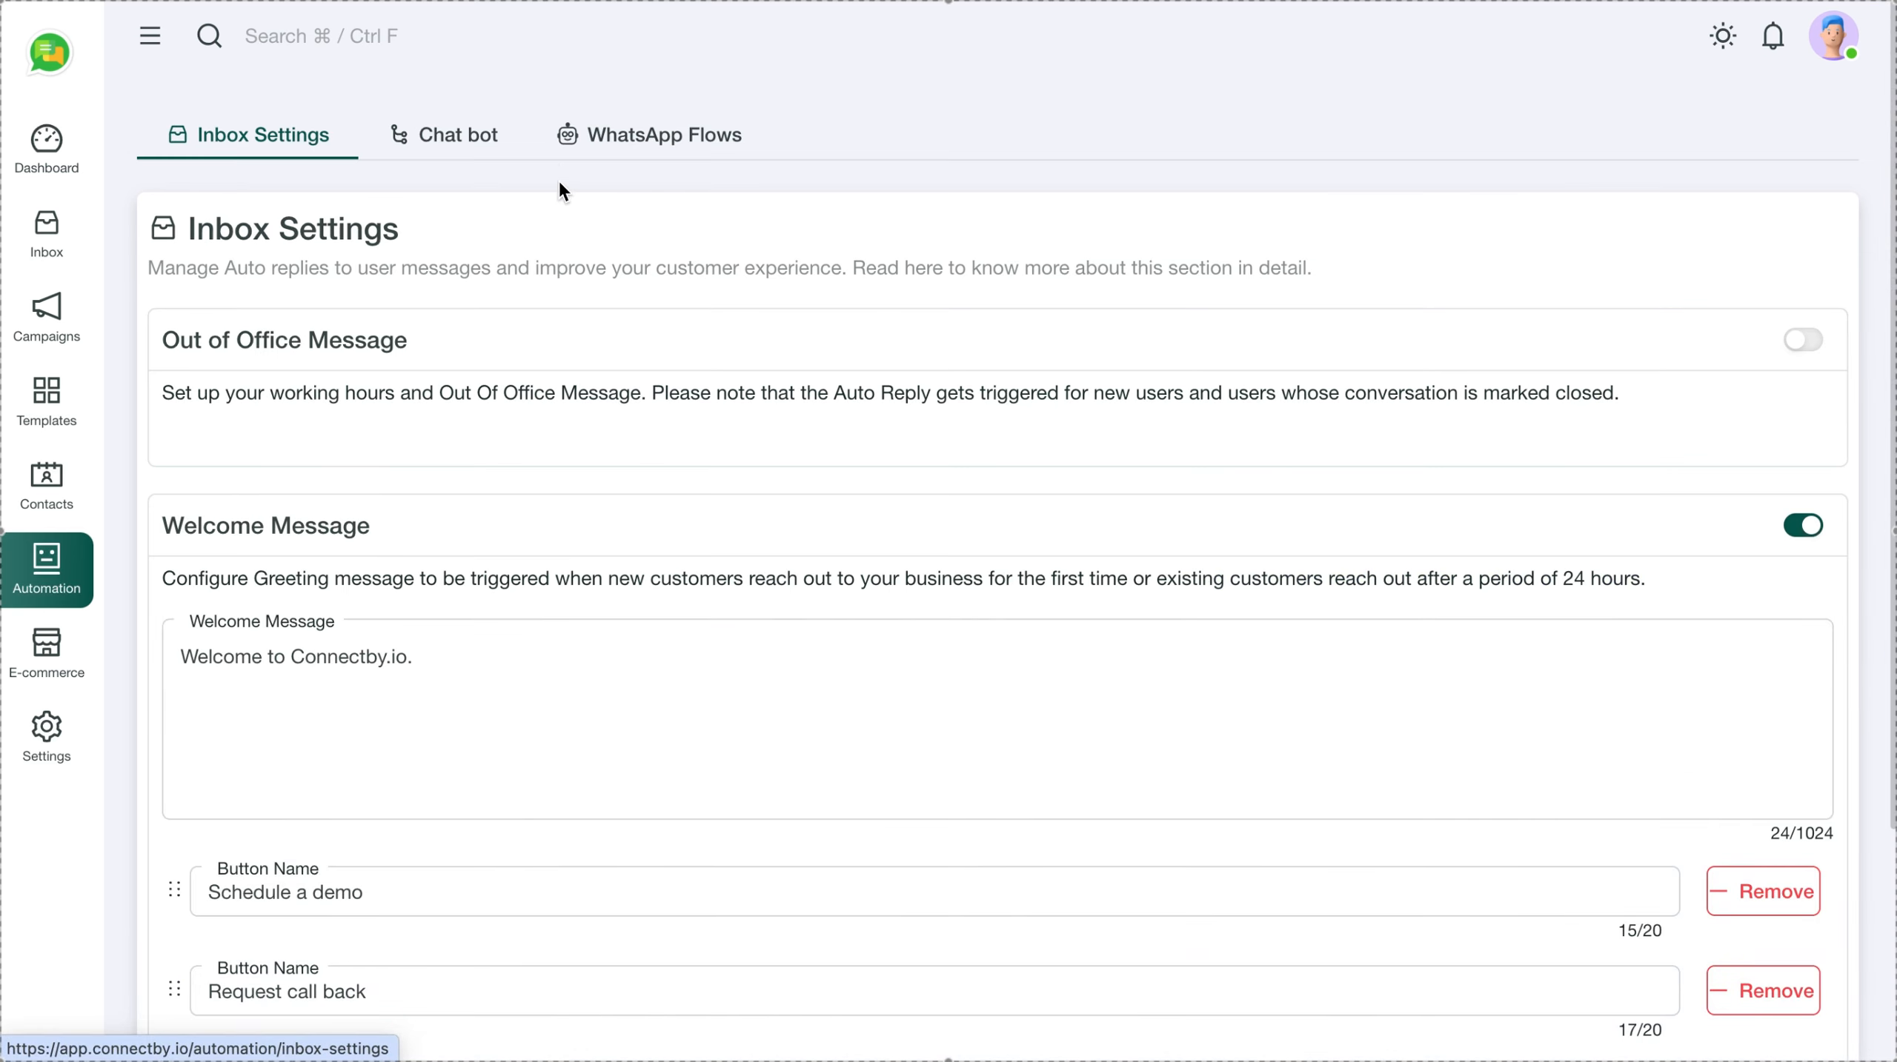
left_click(653, 137)
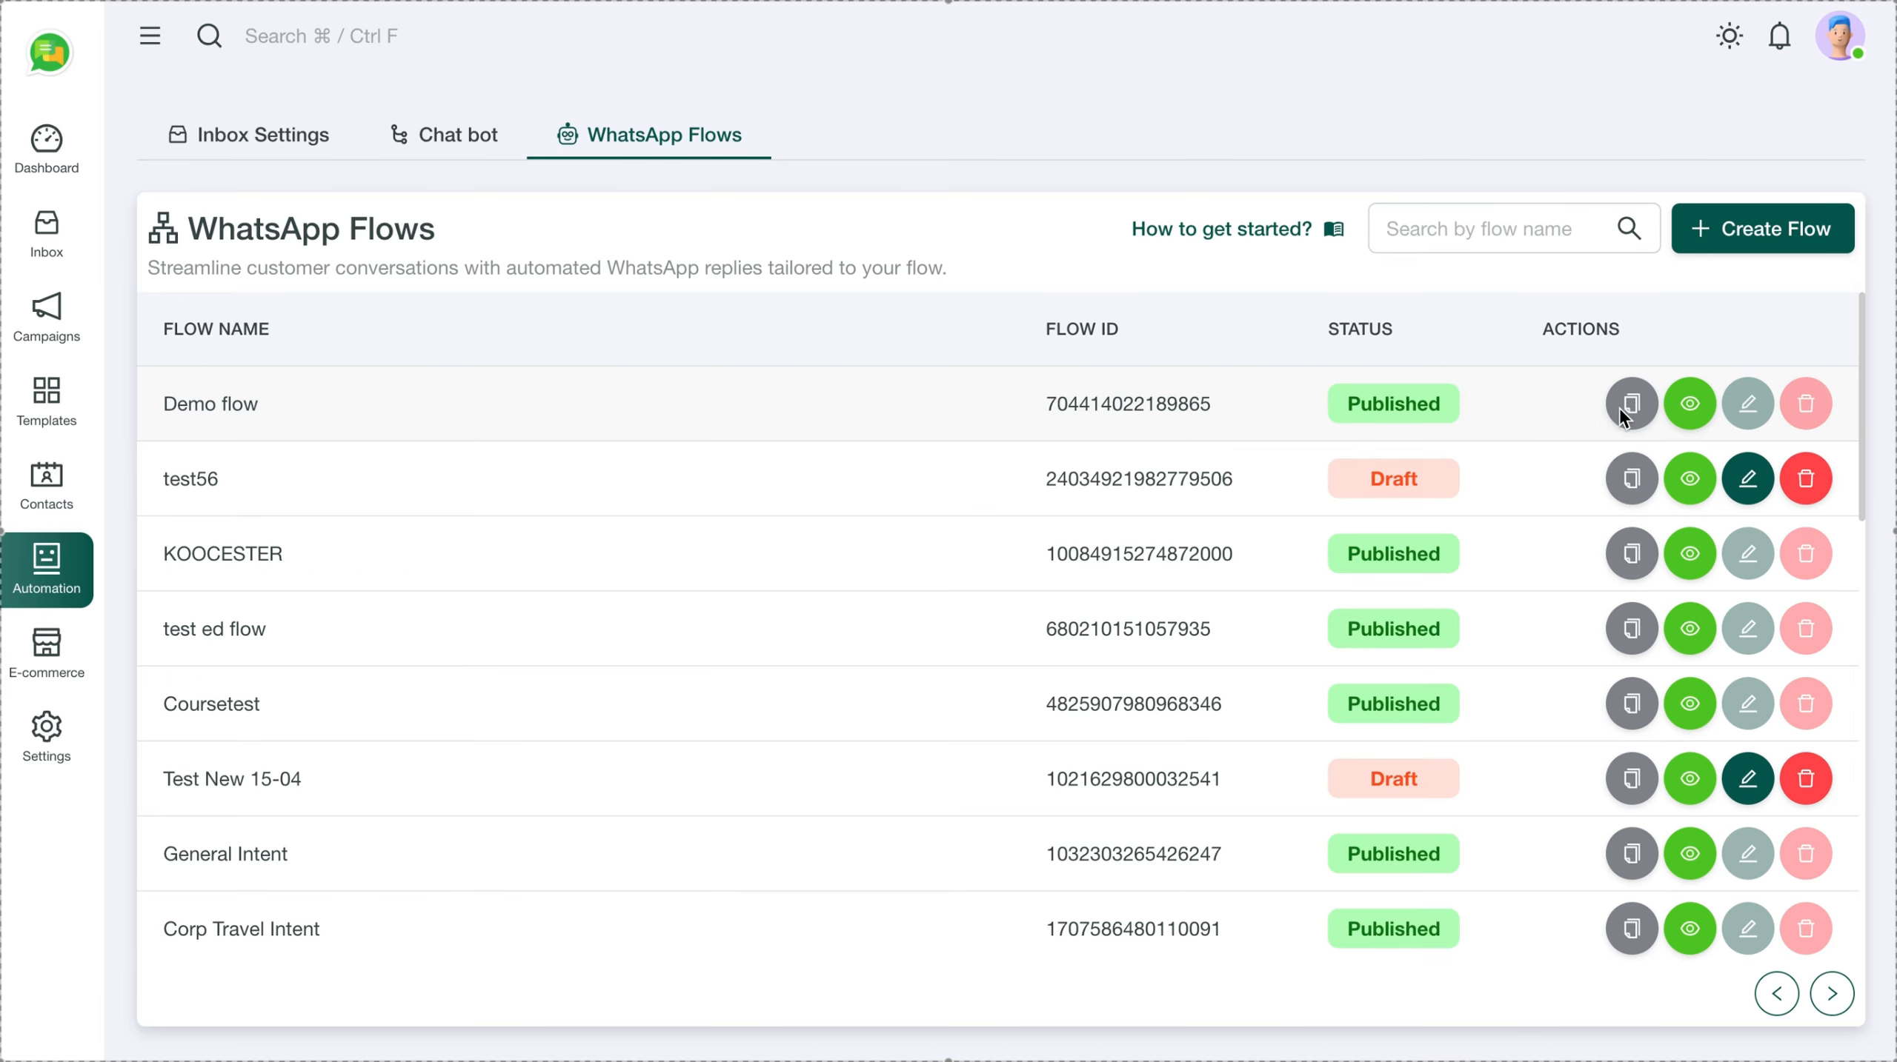
left_click(1690, 406)
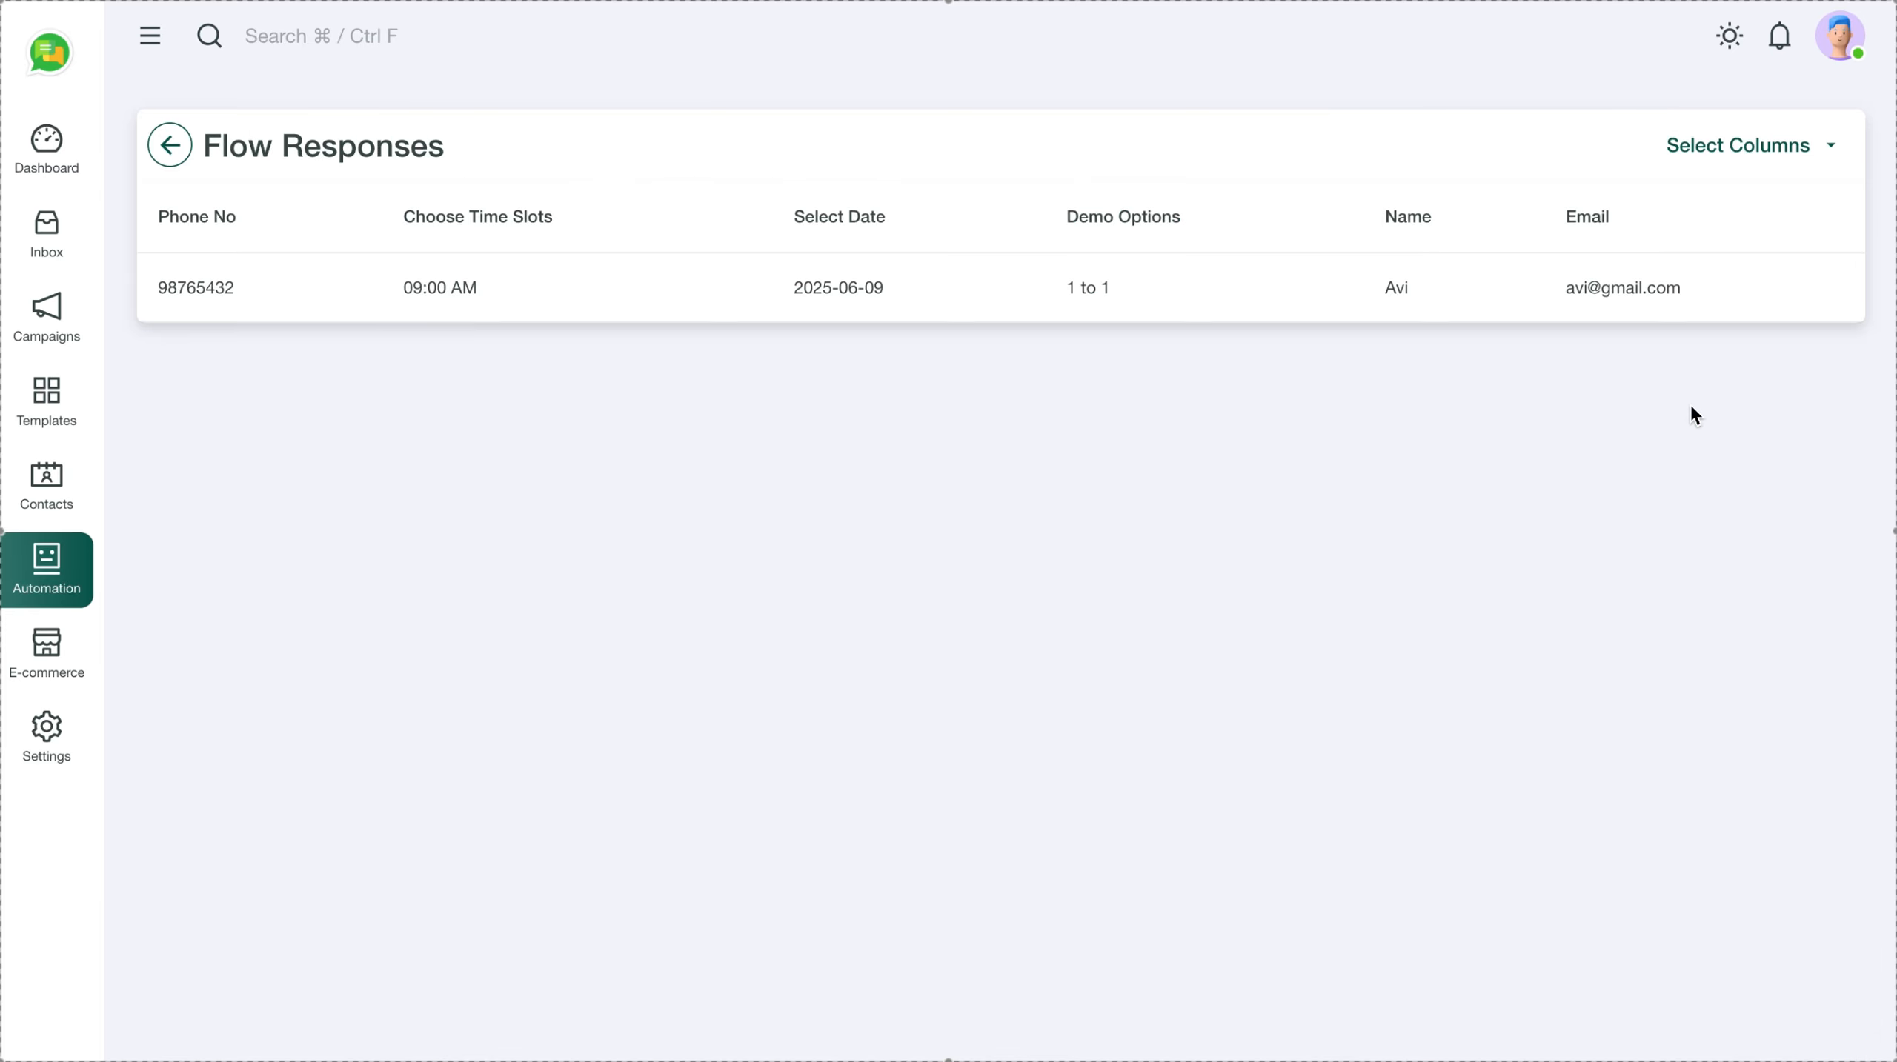